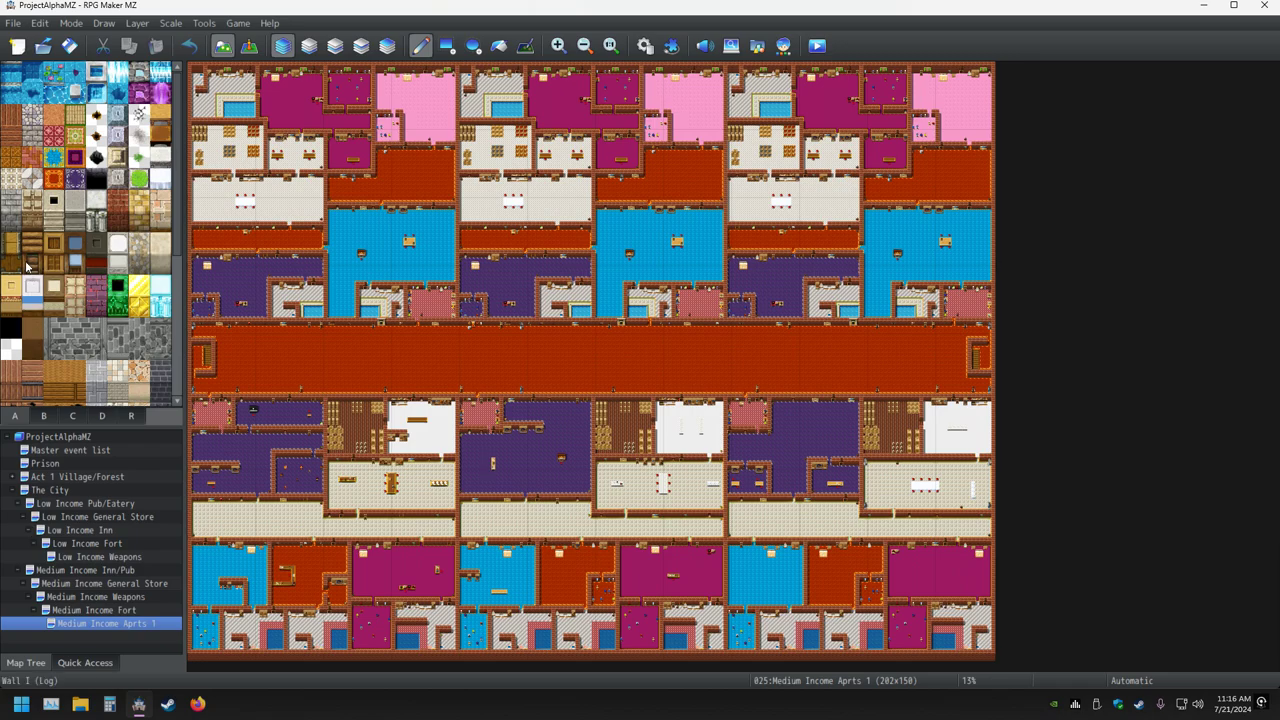
Save the project and open the Ideas/Possible Changes event on the Master event list map.
click(69, 45)
click(63, 451)
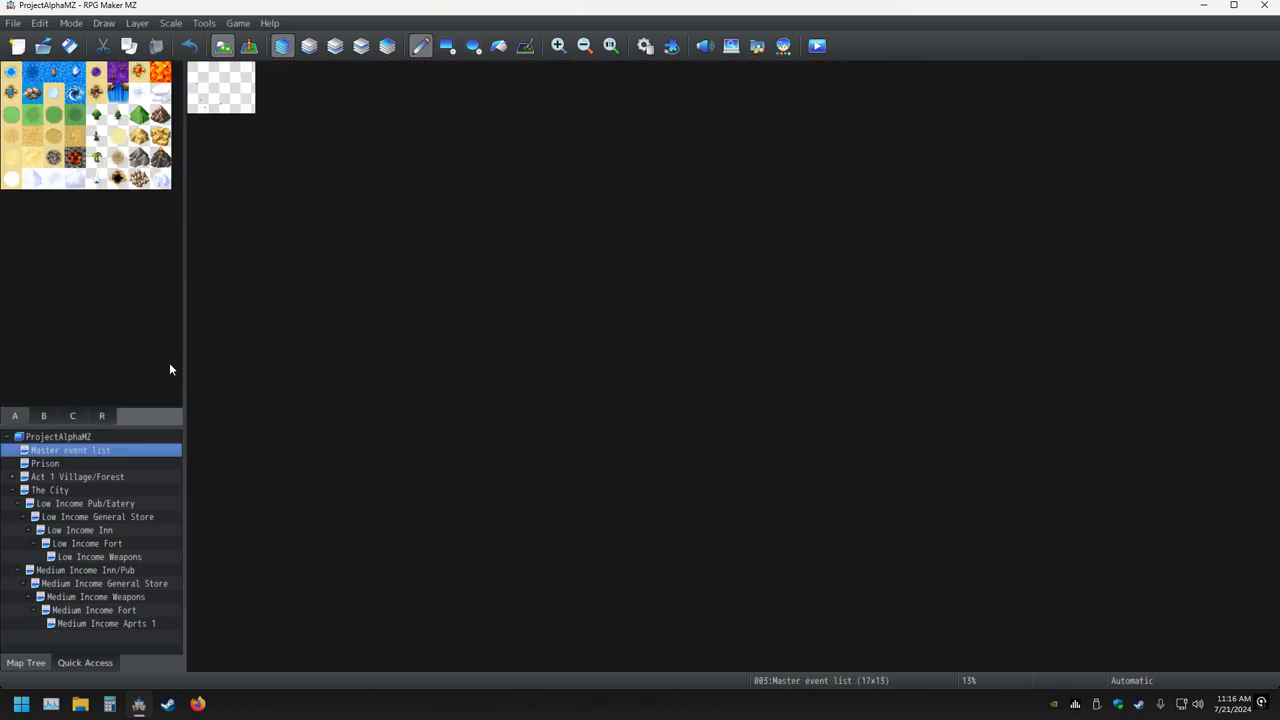
click(249, 45)
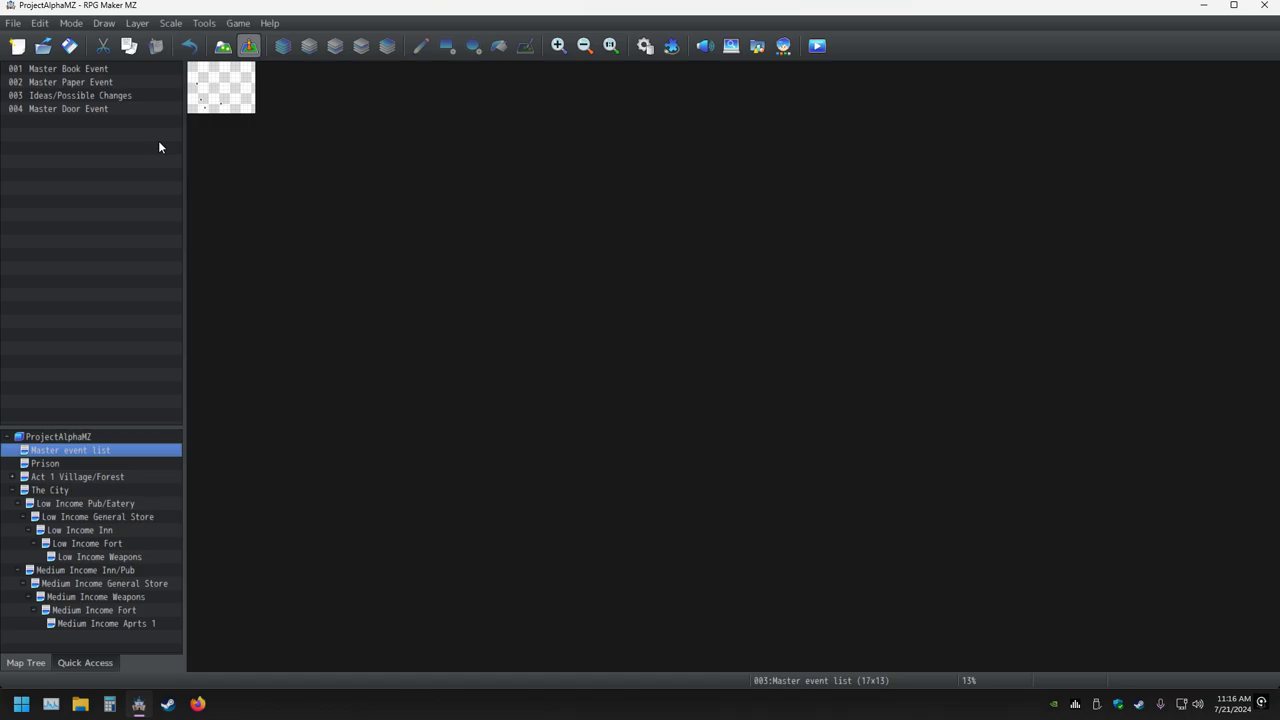
double_click(104, 96)
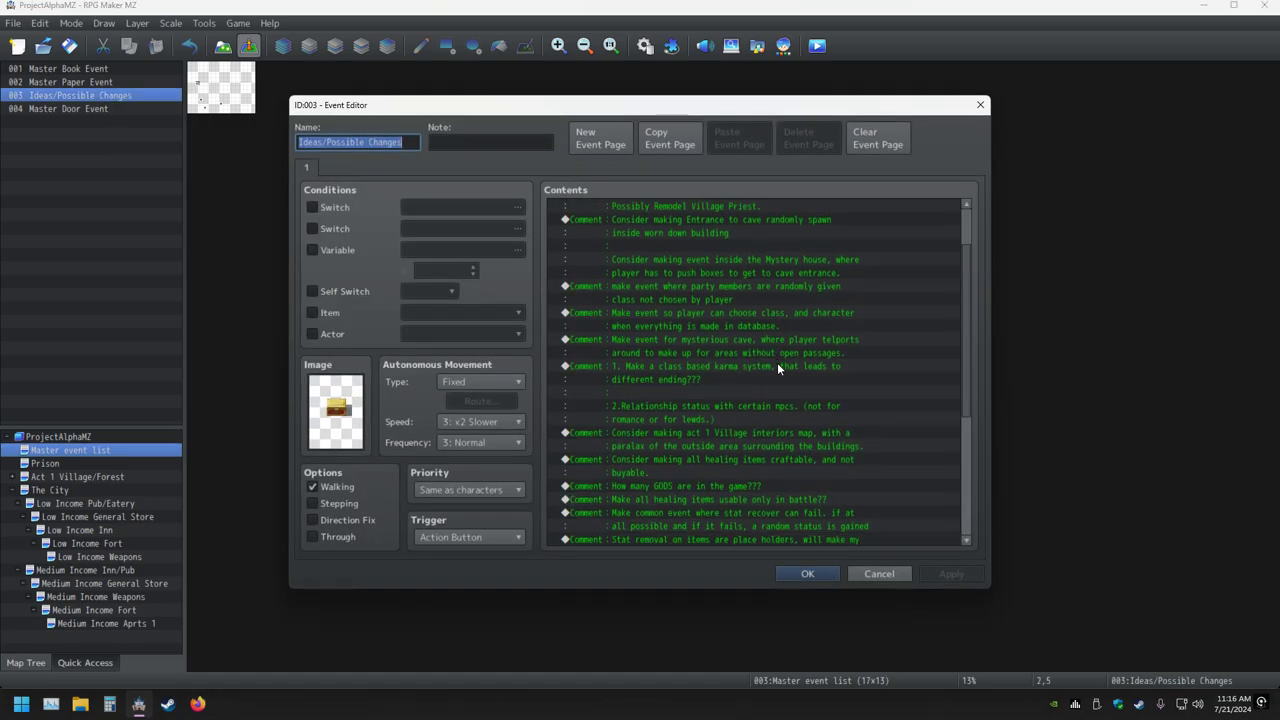
Read through the idea comments in the event's contents, down to the end of the list.
scroll(777, 362, down, 4)
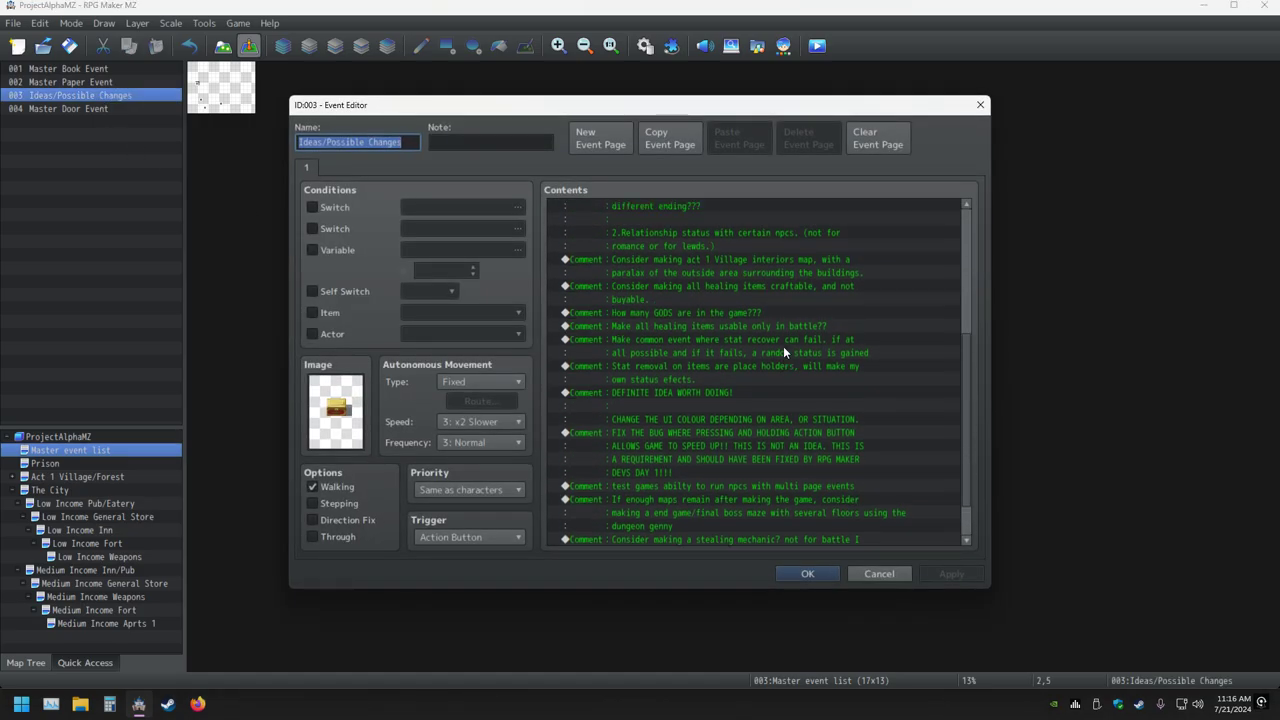
scroll(783, 346, up, 4)
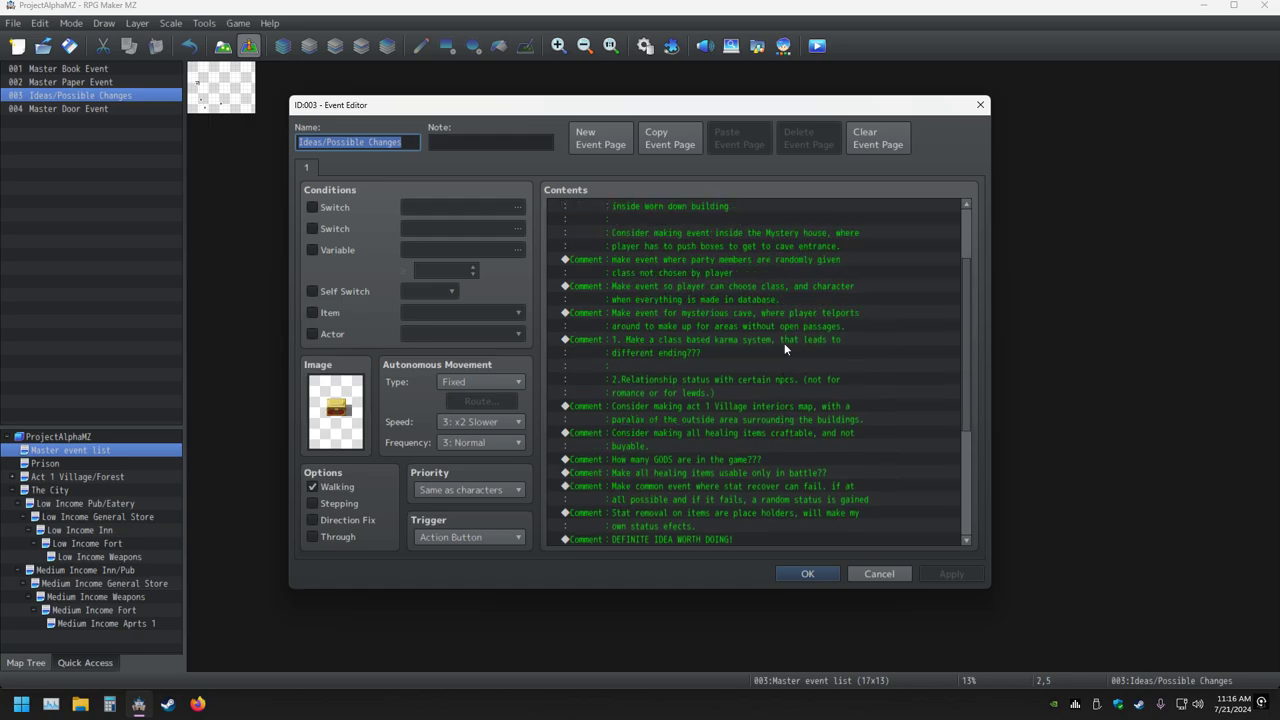
scroll(784, 343, up, 2)
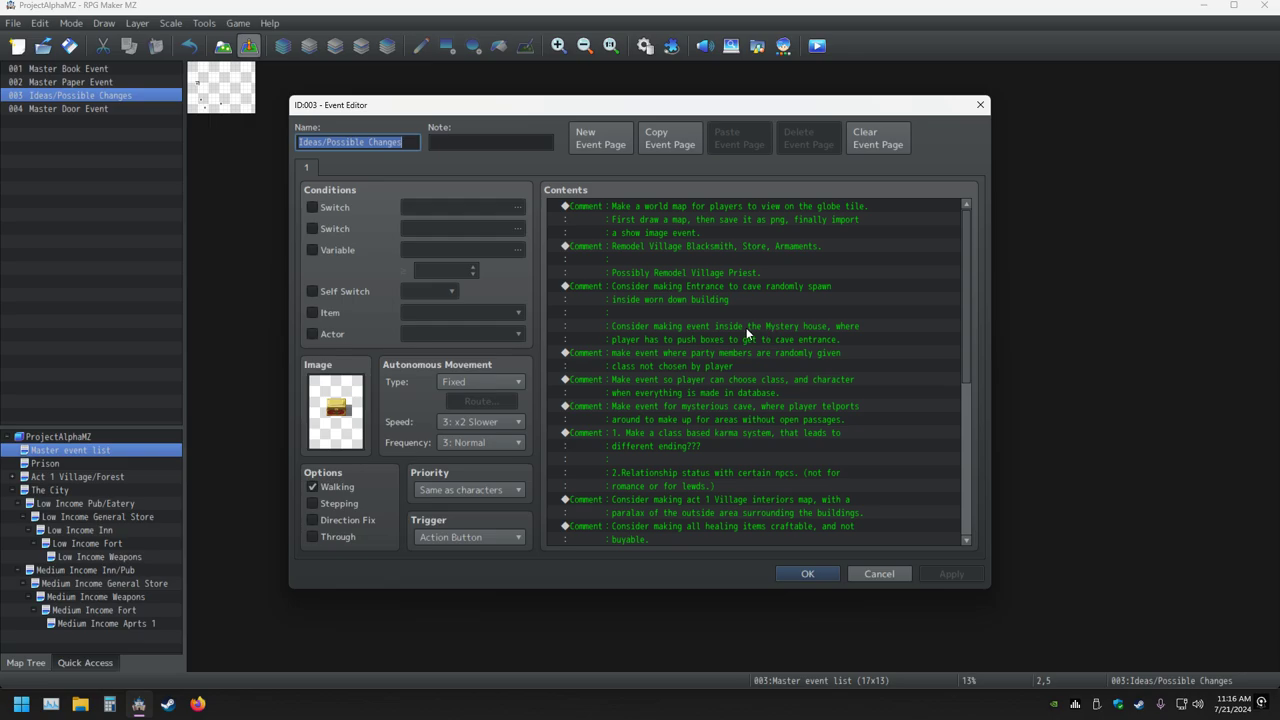
scroll(702, 308, down, 4)
scroll(690, 366, down, 3)
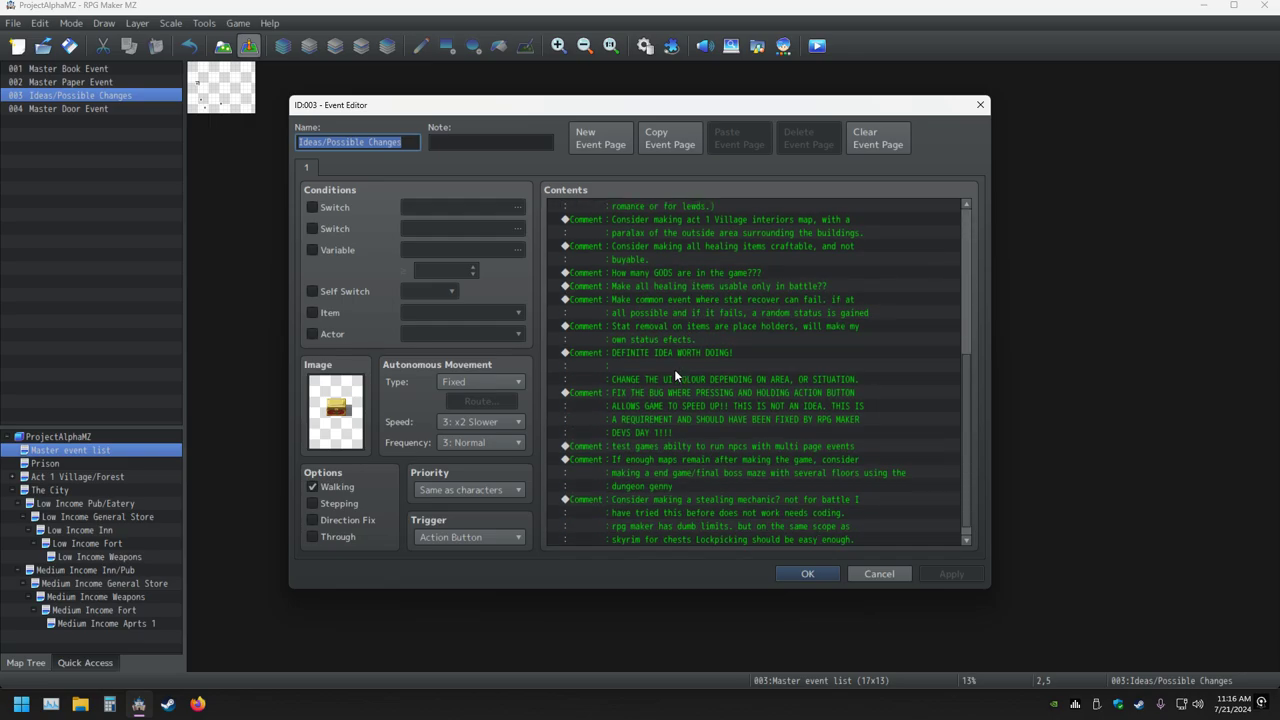
View the Control Switches settings for a new command at the end of the event's contents.
double_click(636, 539)
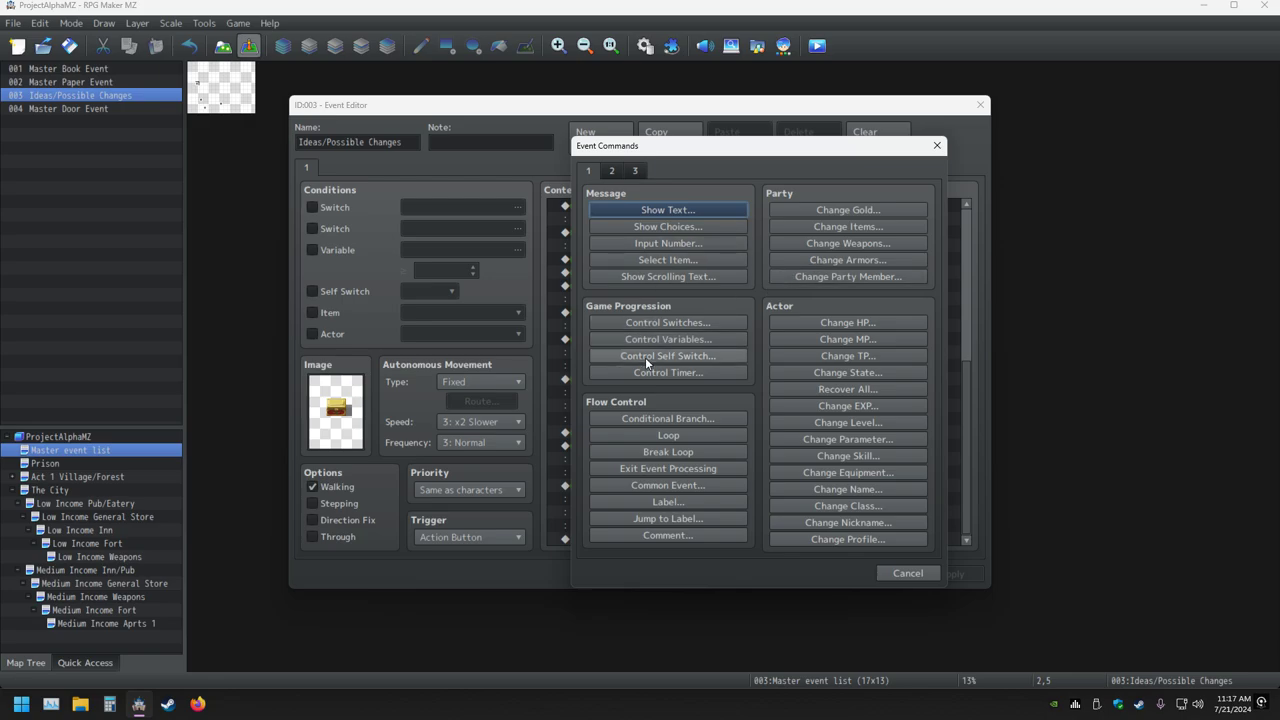
click(666, 322)
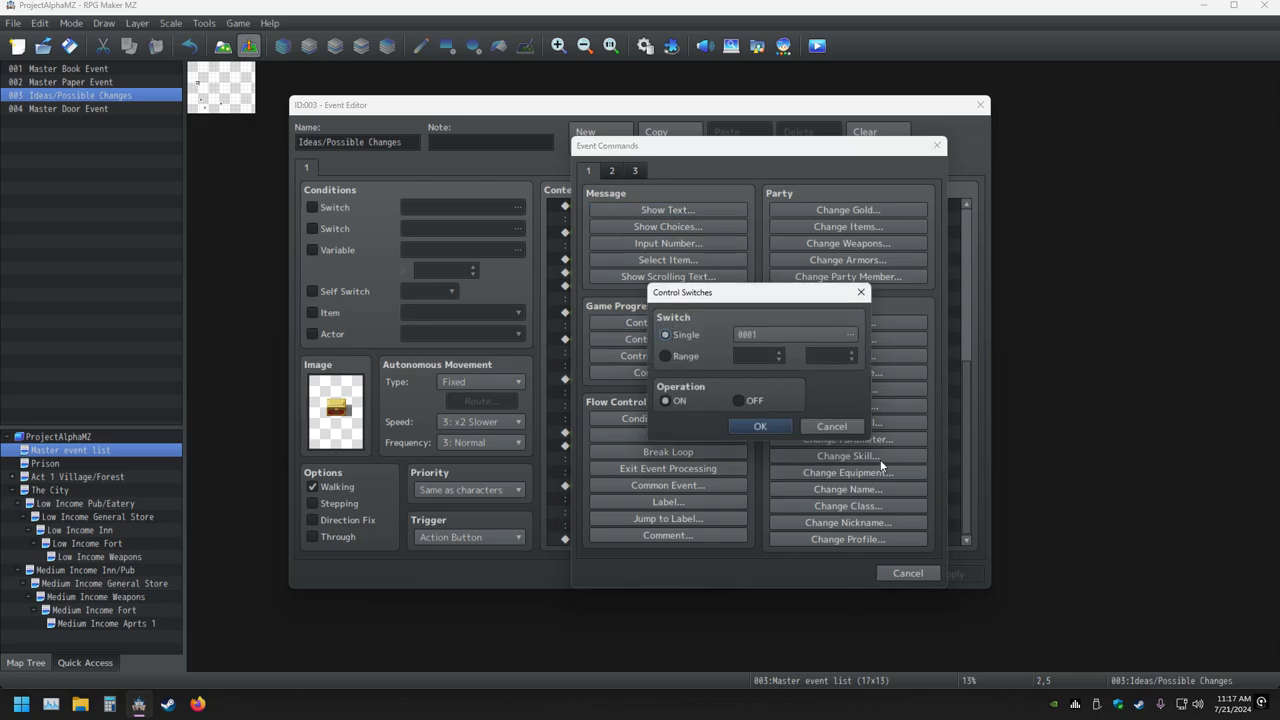
click(830, 428)
Insert a Loop command at the end of the event's contents and delete it again.
click(661, 436)
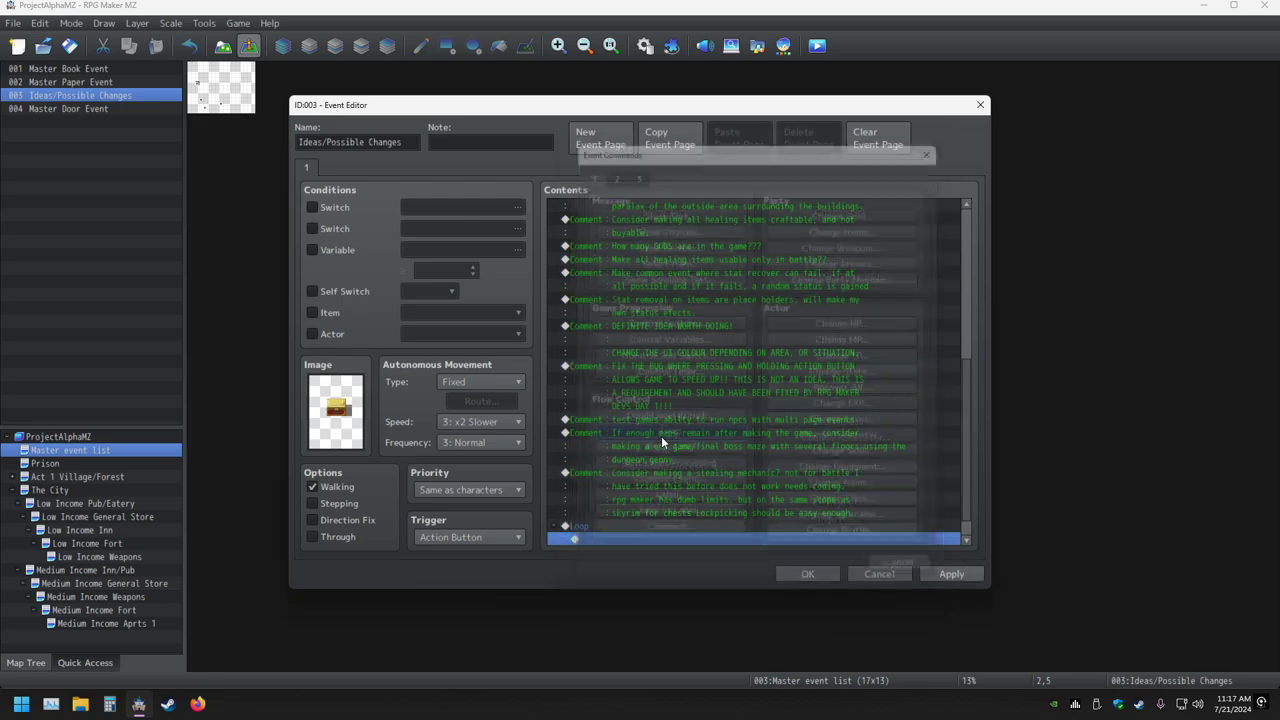
click(602, 527)
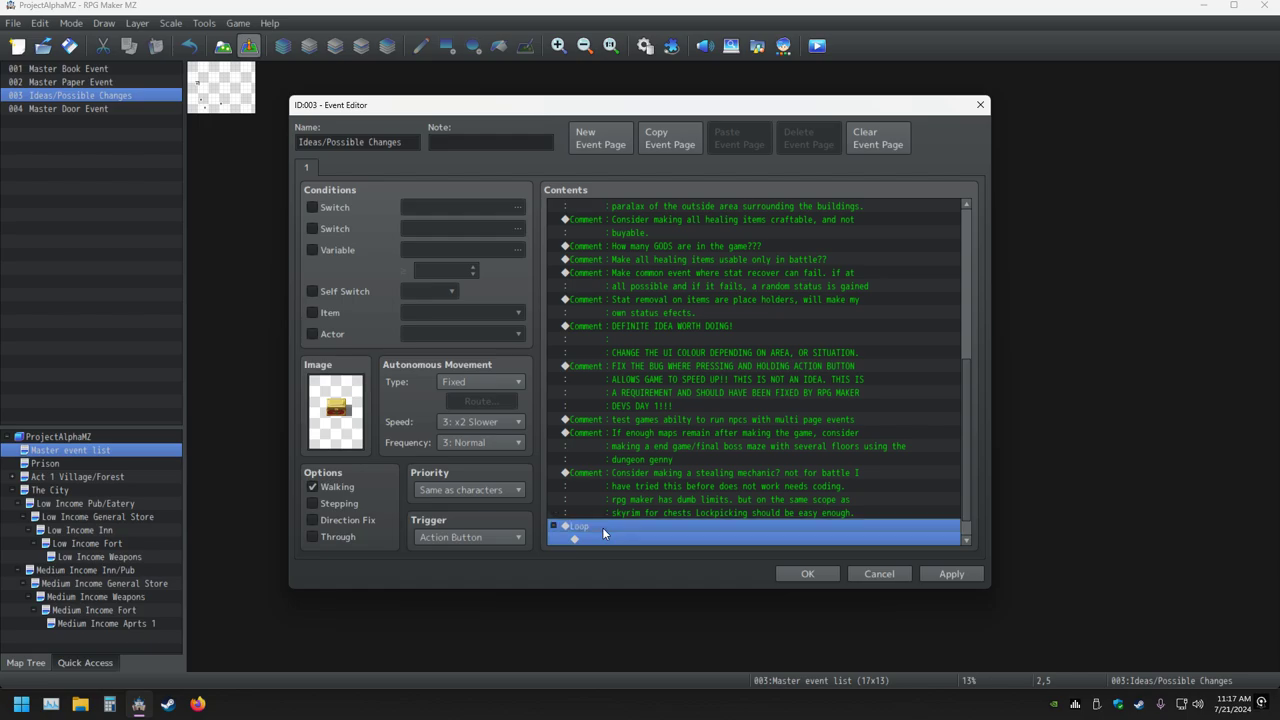
key(Delete)
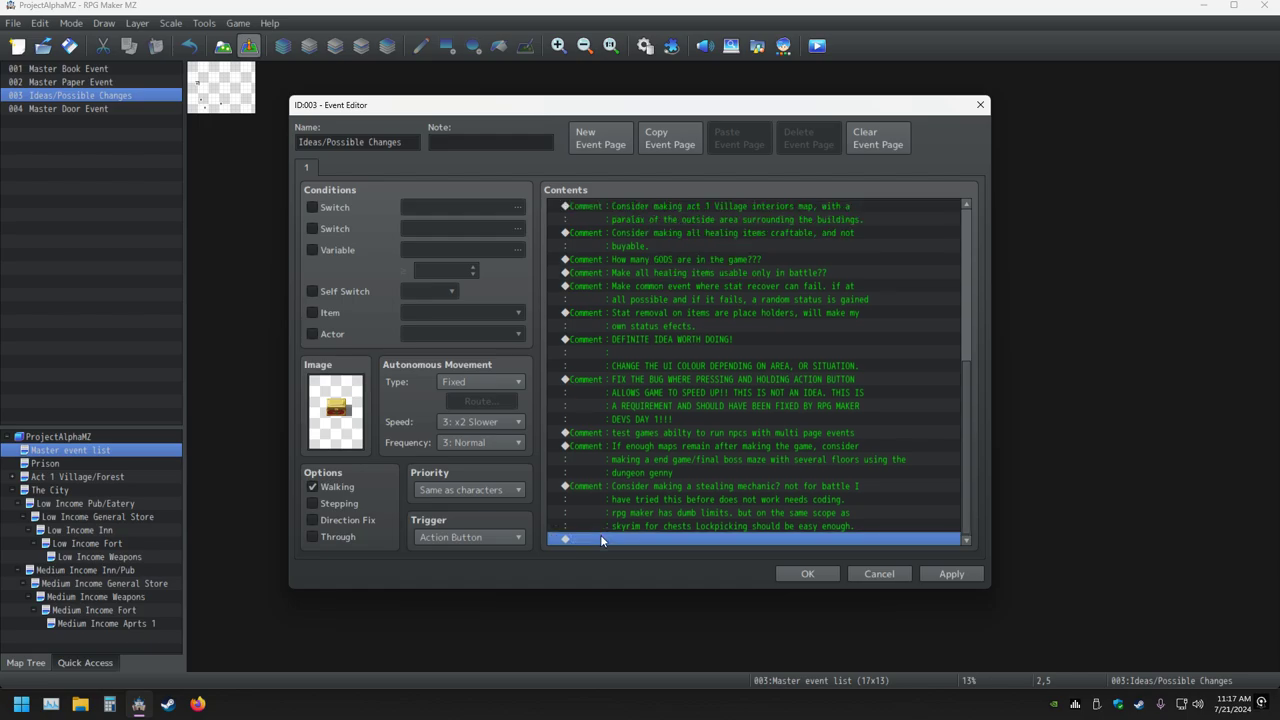
Examine the settings of the Conditional Branch, Label and Common Event commands without adding any of them.
double_click(600, 534)
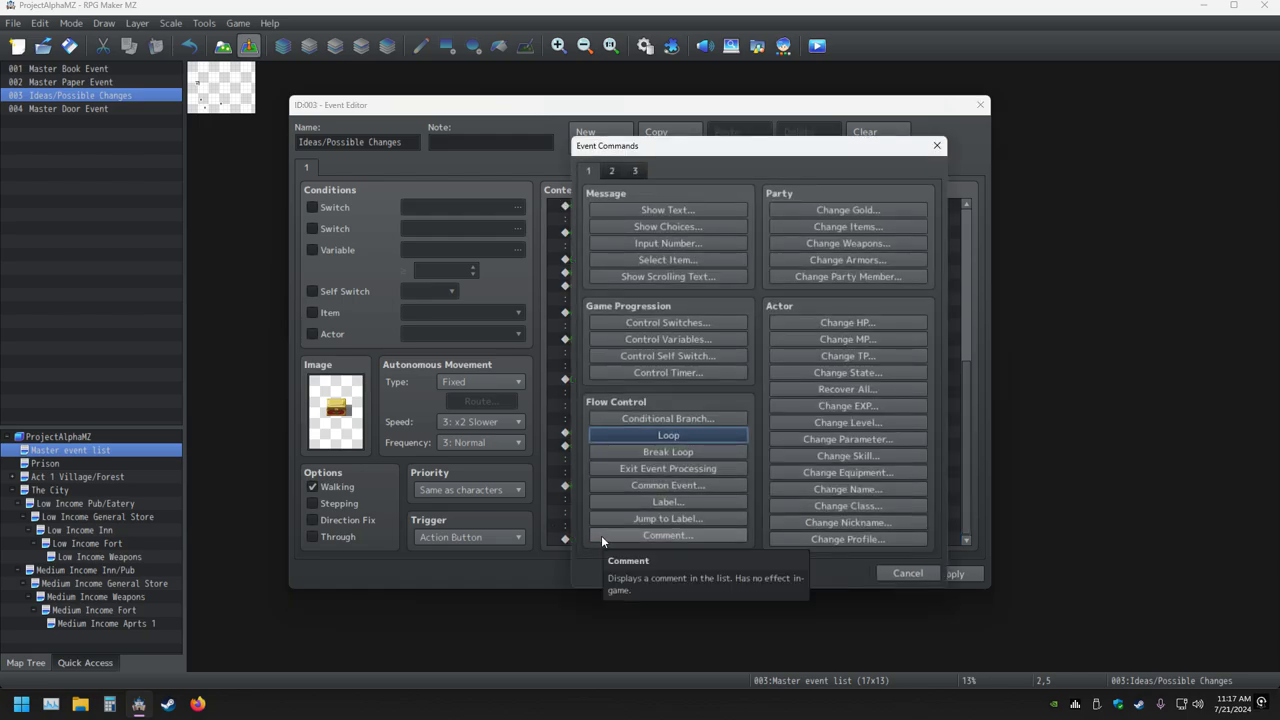
click(682, 419)
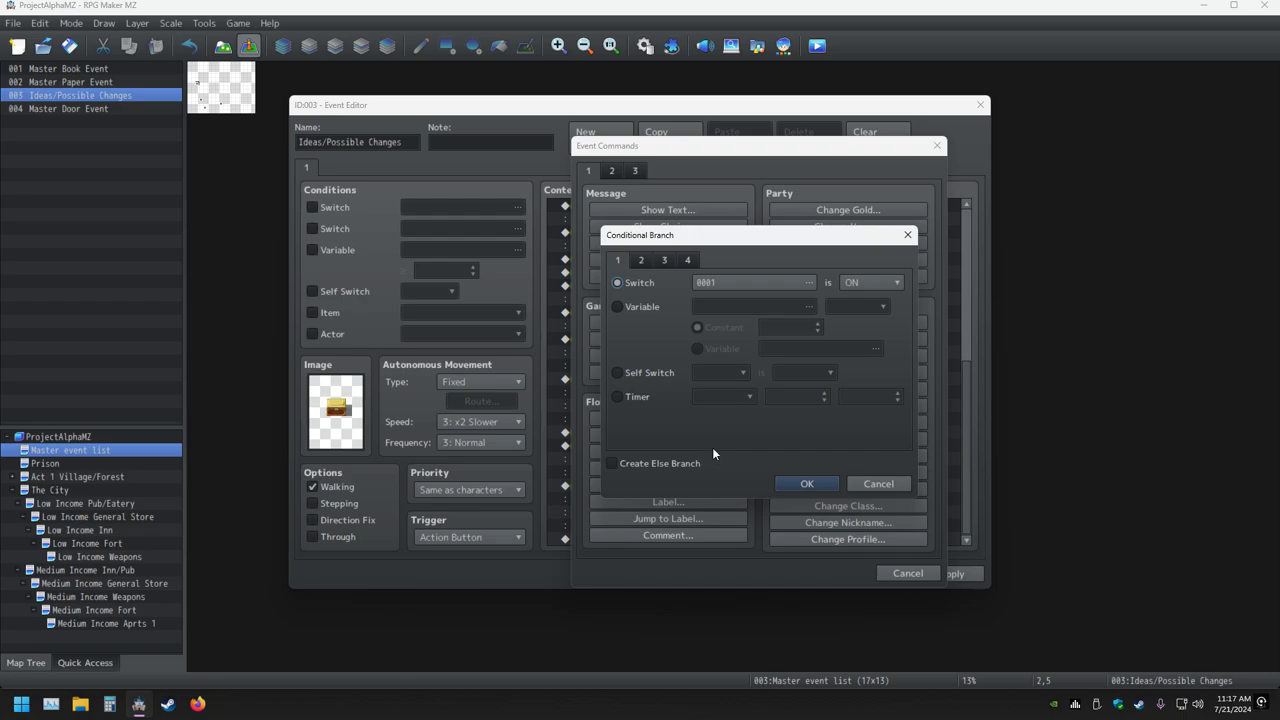
click(869, 483)
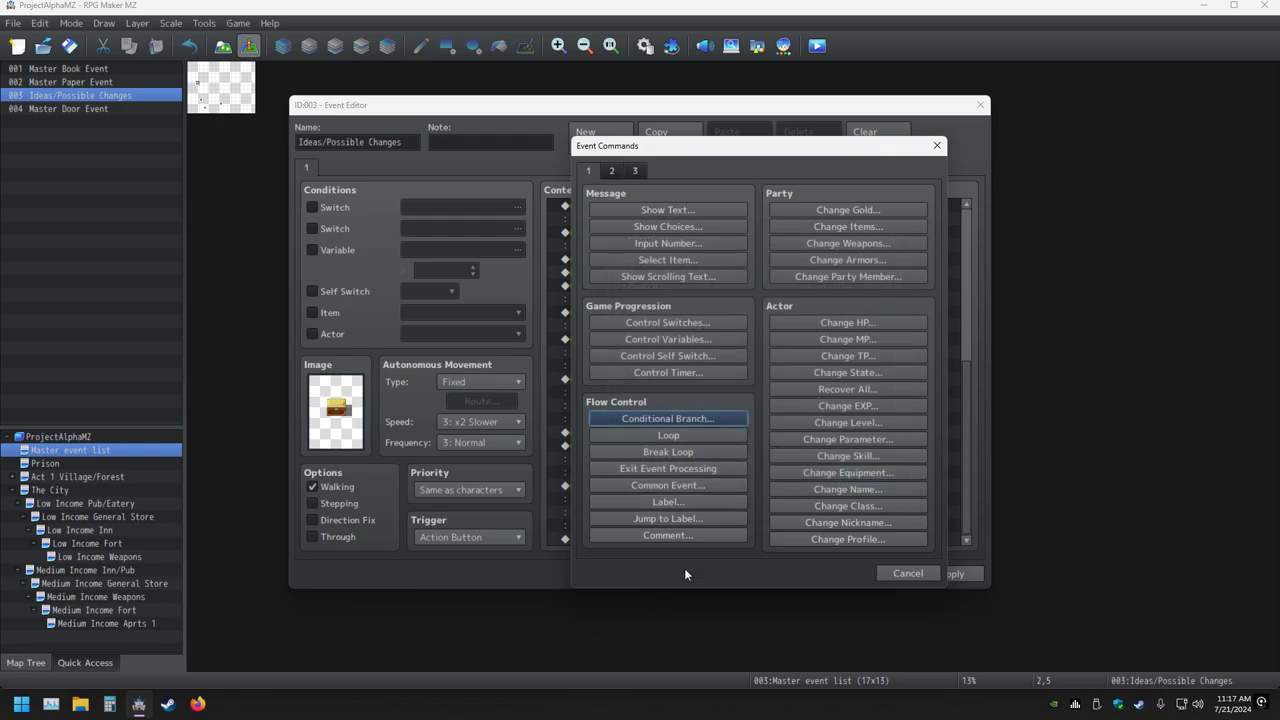
click(680, 500)
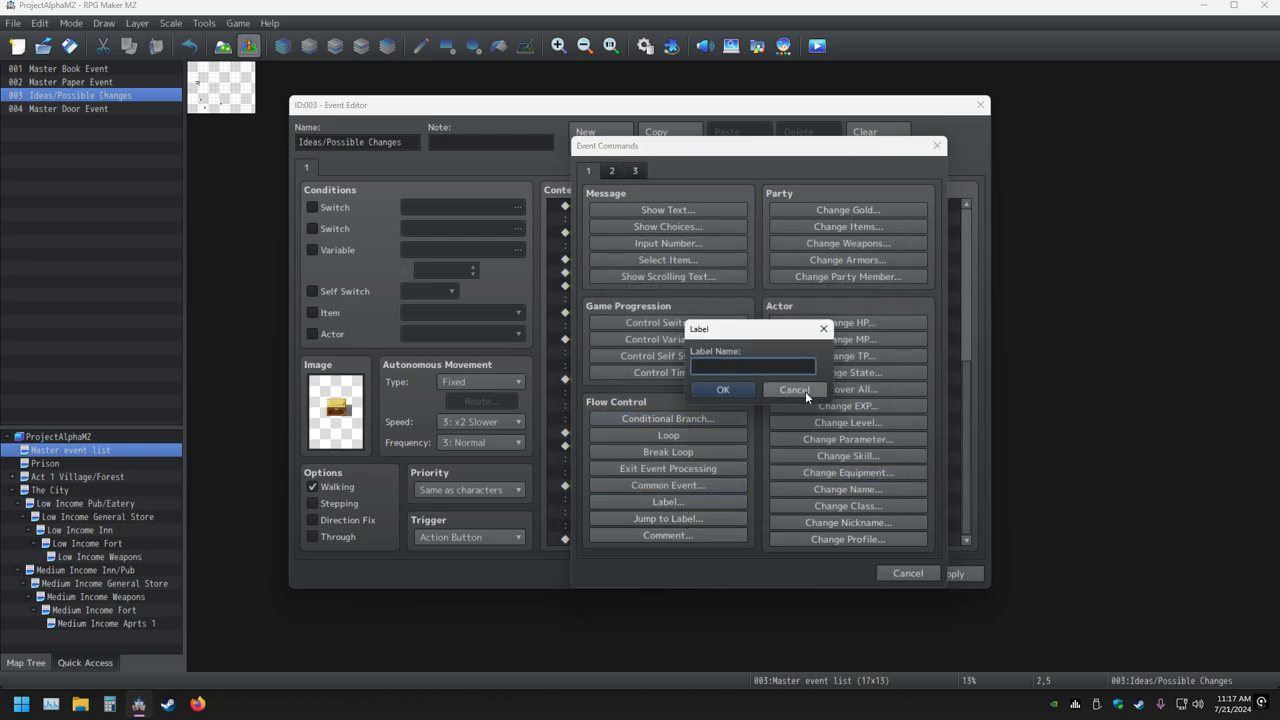
click(805, 391)
click(688, 485)
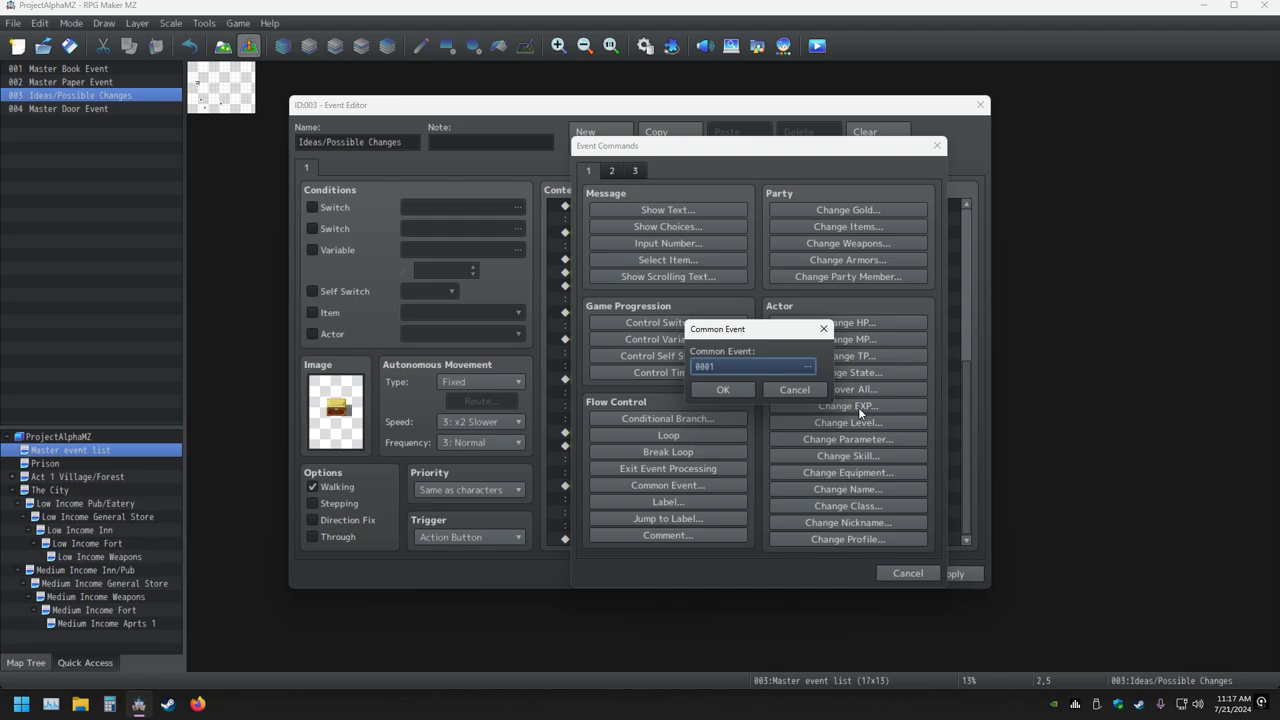
click(797, 390)
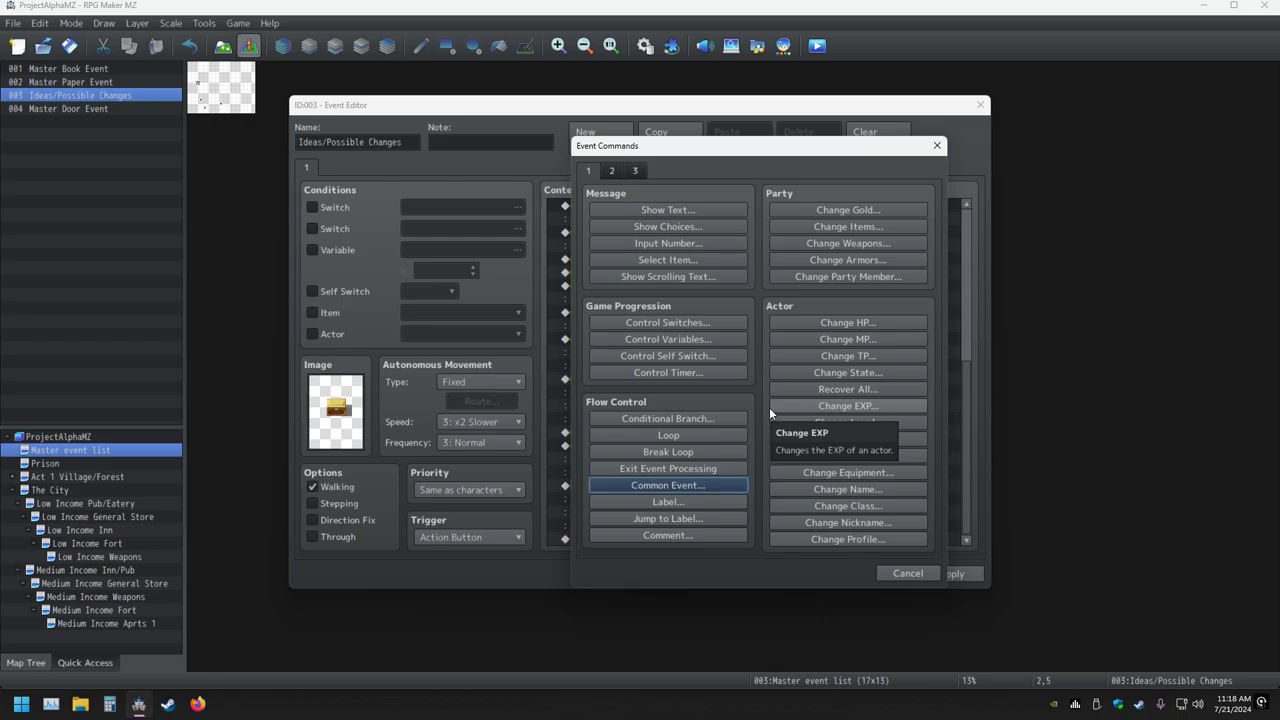
Examine the settings of the Show Scrolling Text and Wait commands without adding either of them.
click(735, 277)
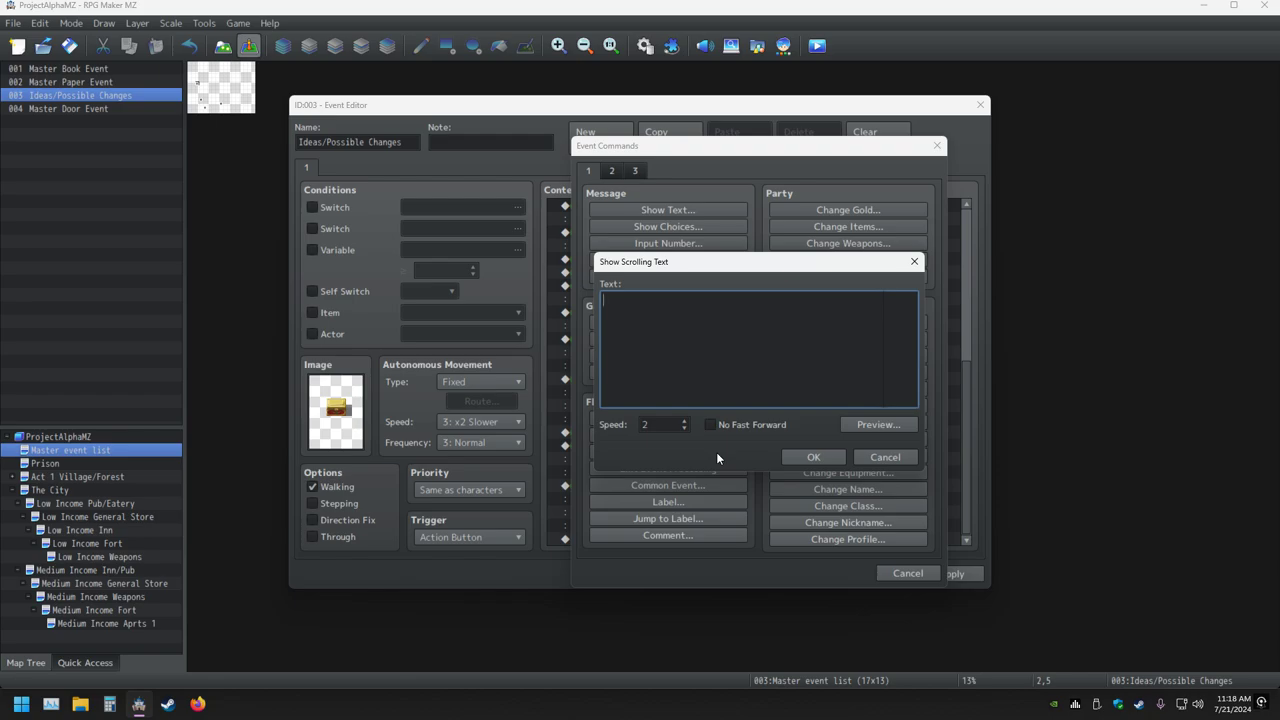
click(900, 457)
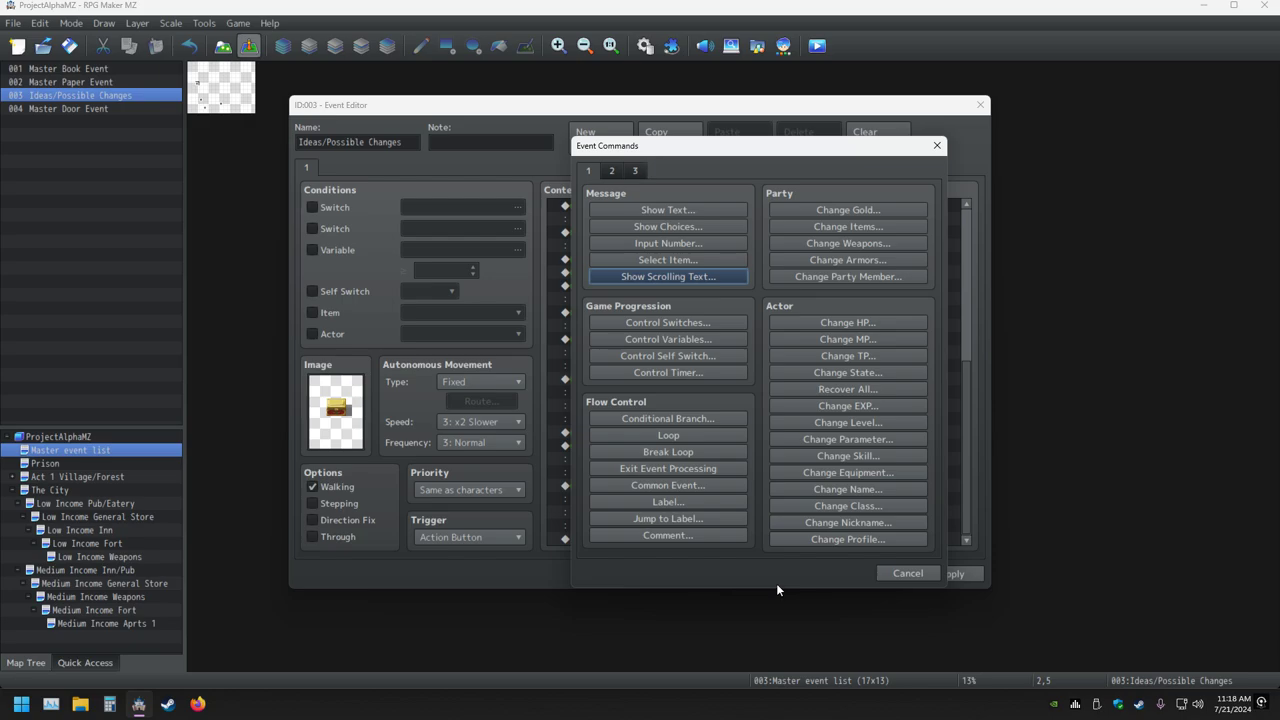
click(612, 171)
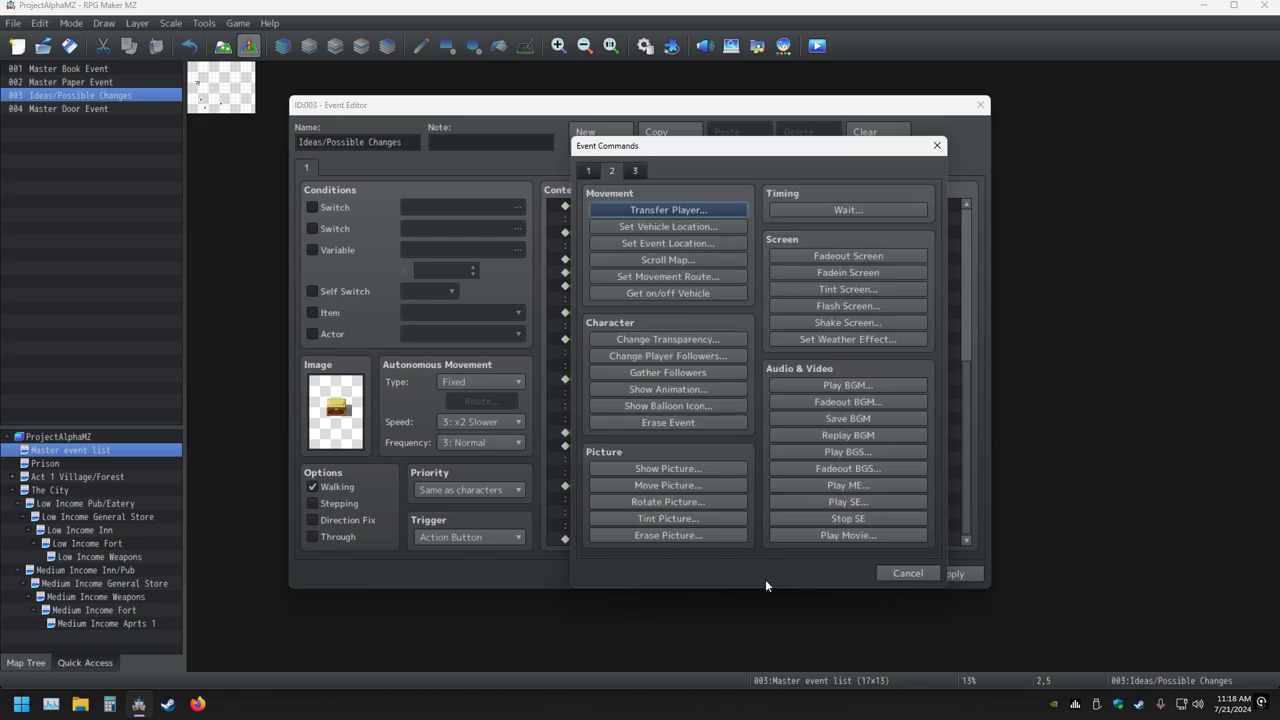
click(832, 208)
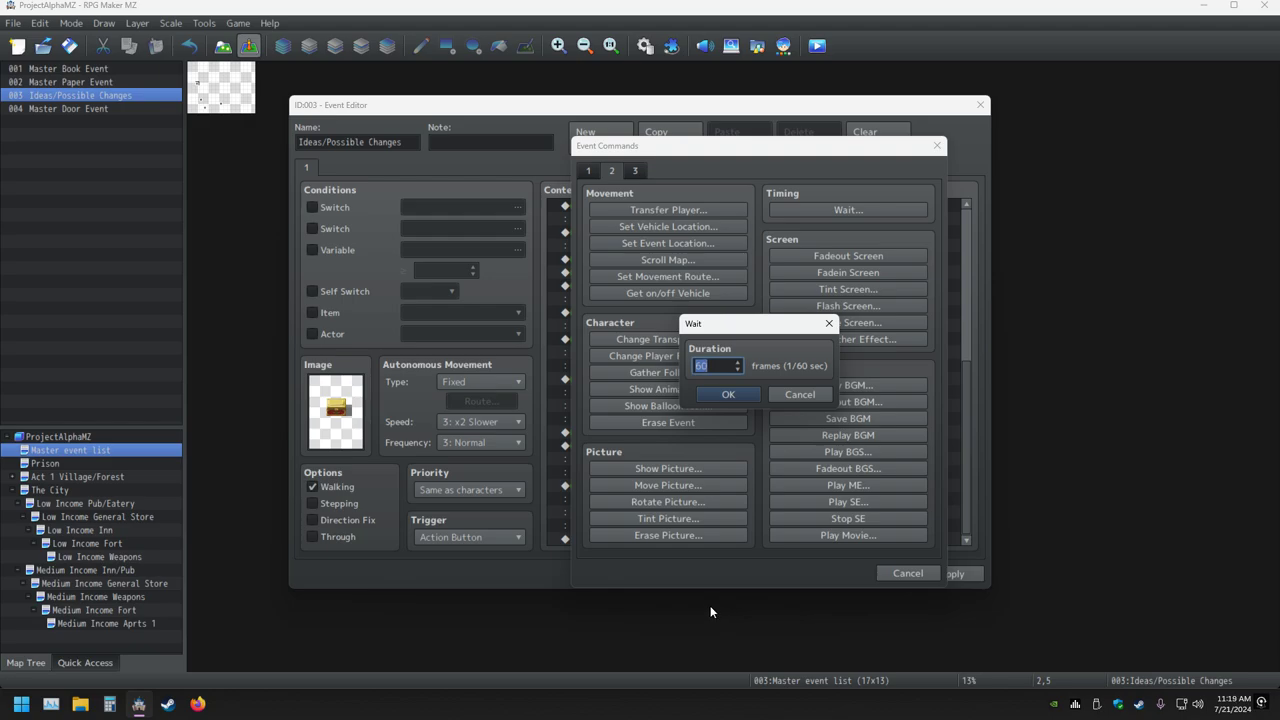
click(798, 395)
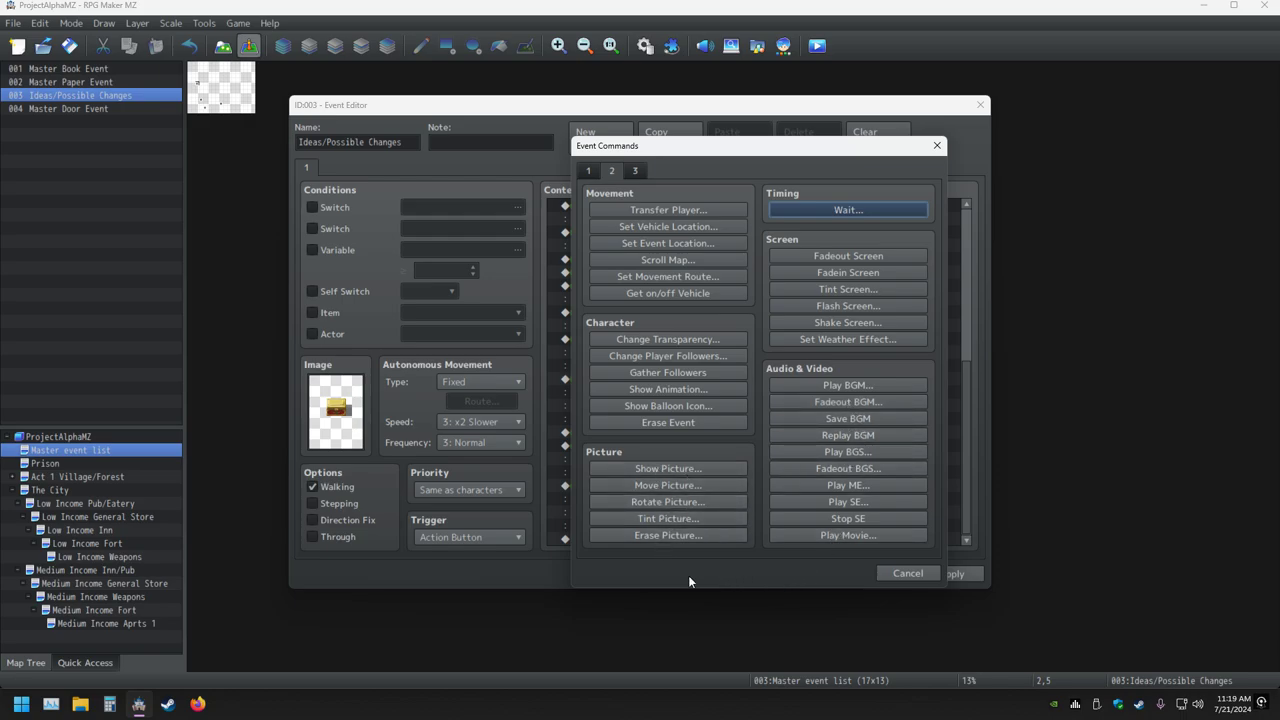
Preview the Book image among the pictures available for a Show Picture command.
click(686, 470)
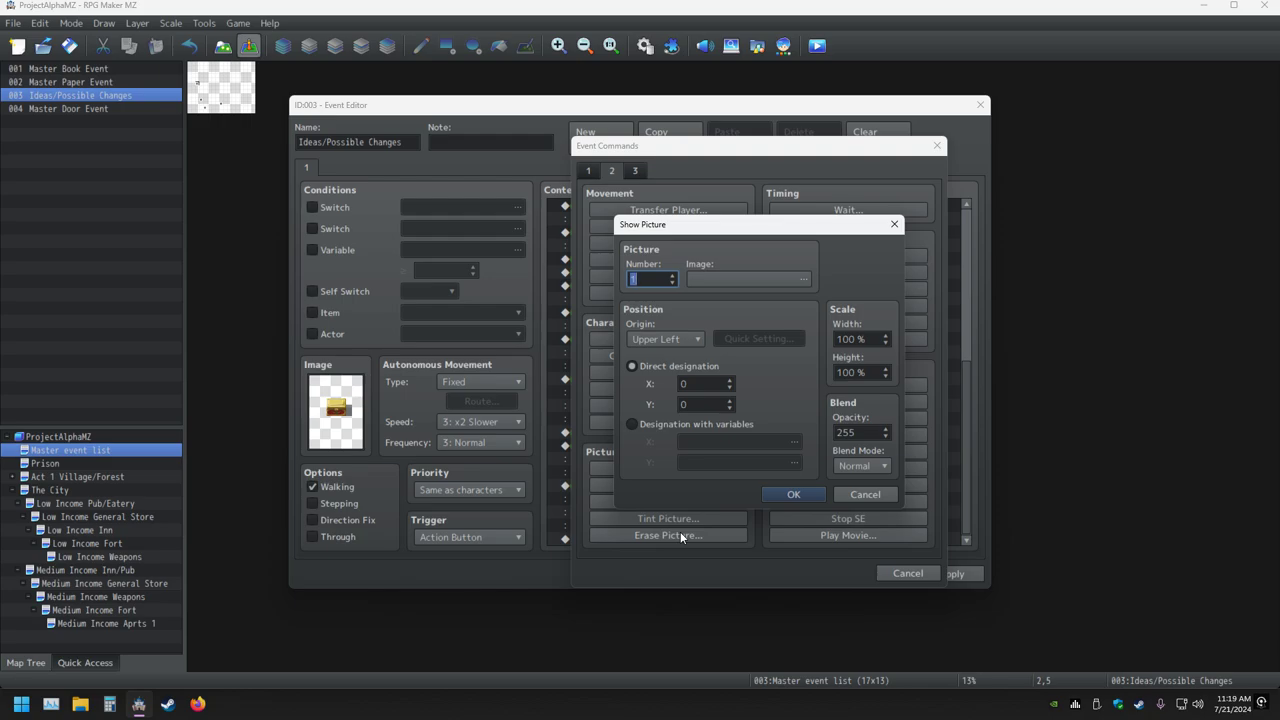
click(780, 280)
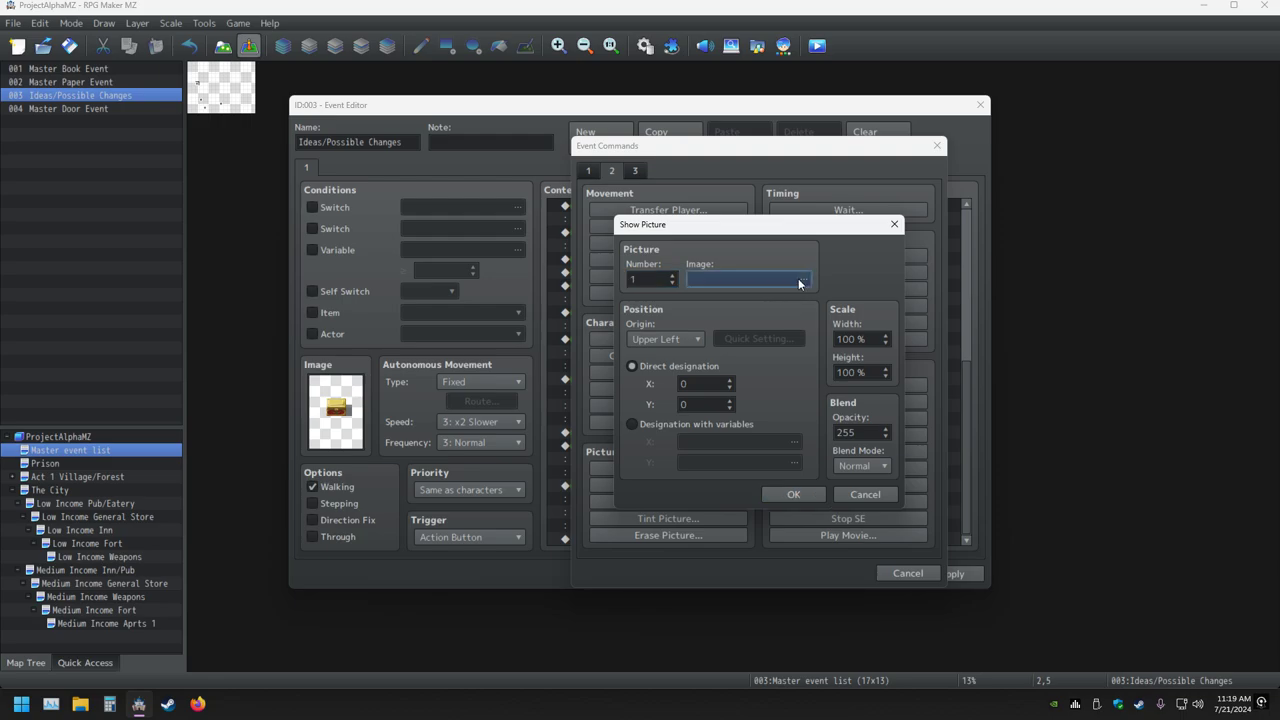
click(545, 248)
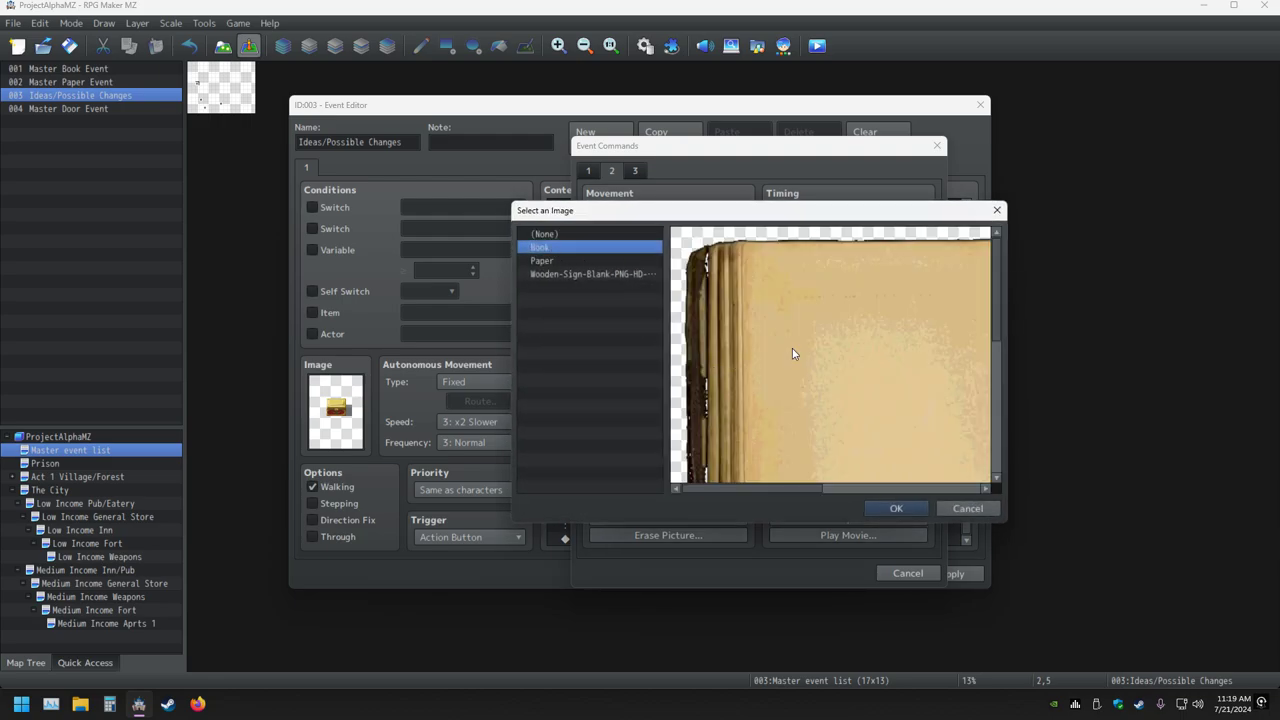
scroll(800, 350, down, 2)
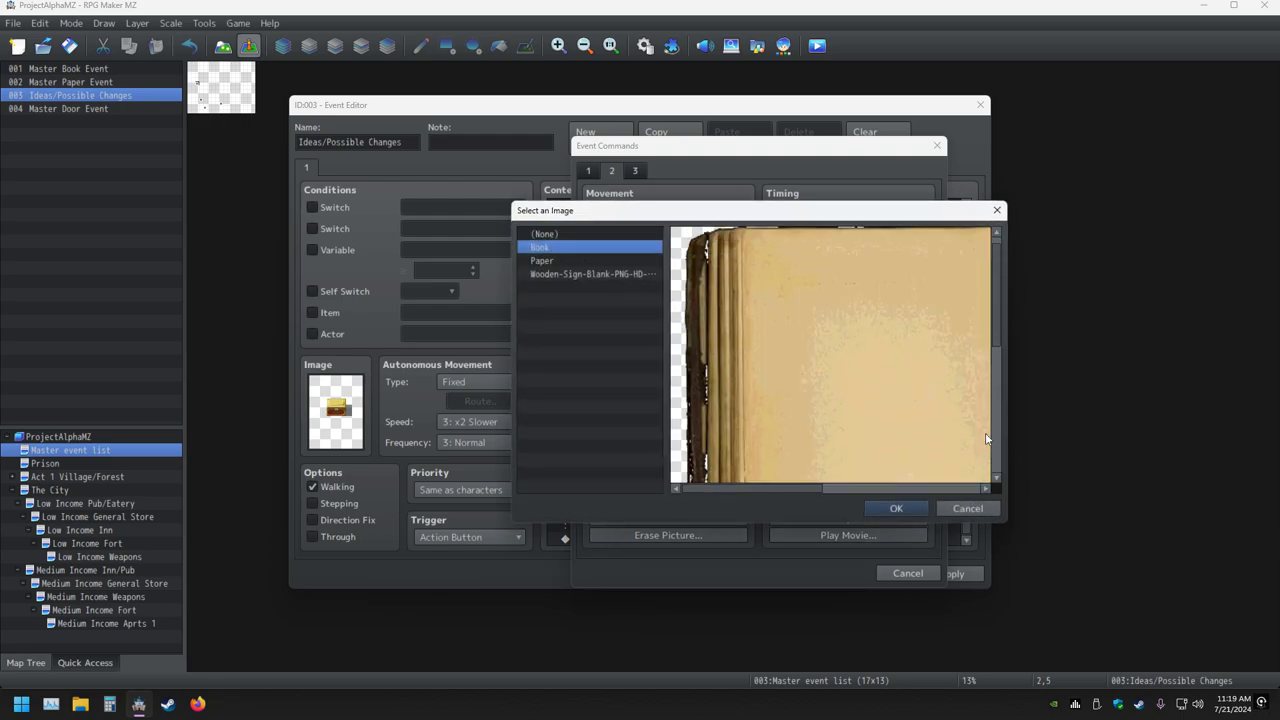
click(976, 510)
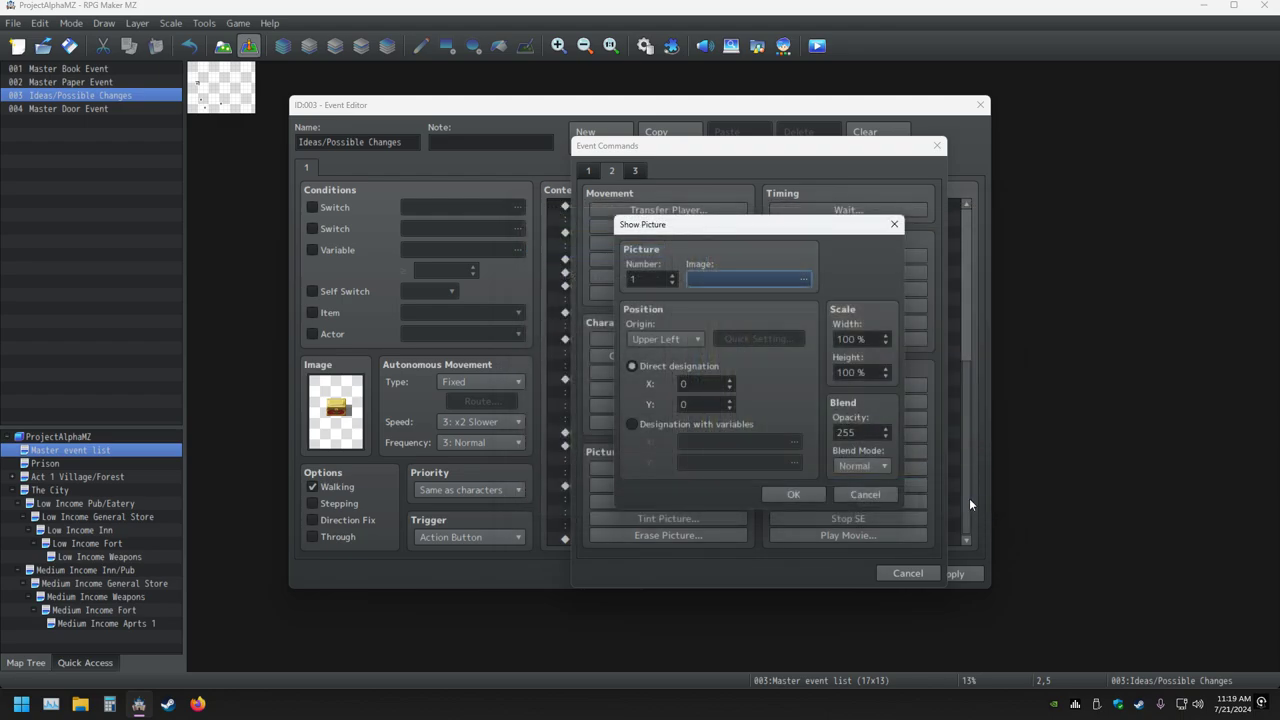
Add a Show Picture command with the Book image and its width scaled to 50 %.
double_click(857, 340)
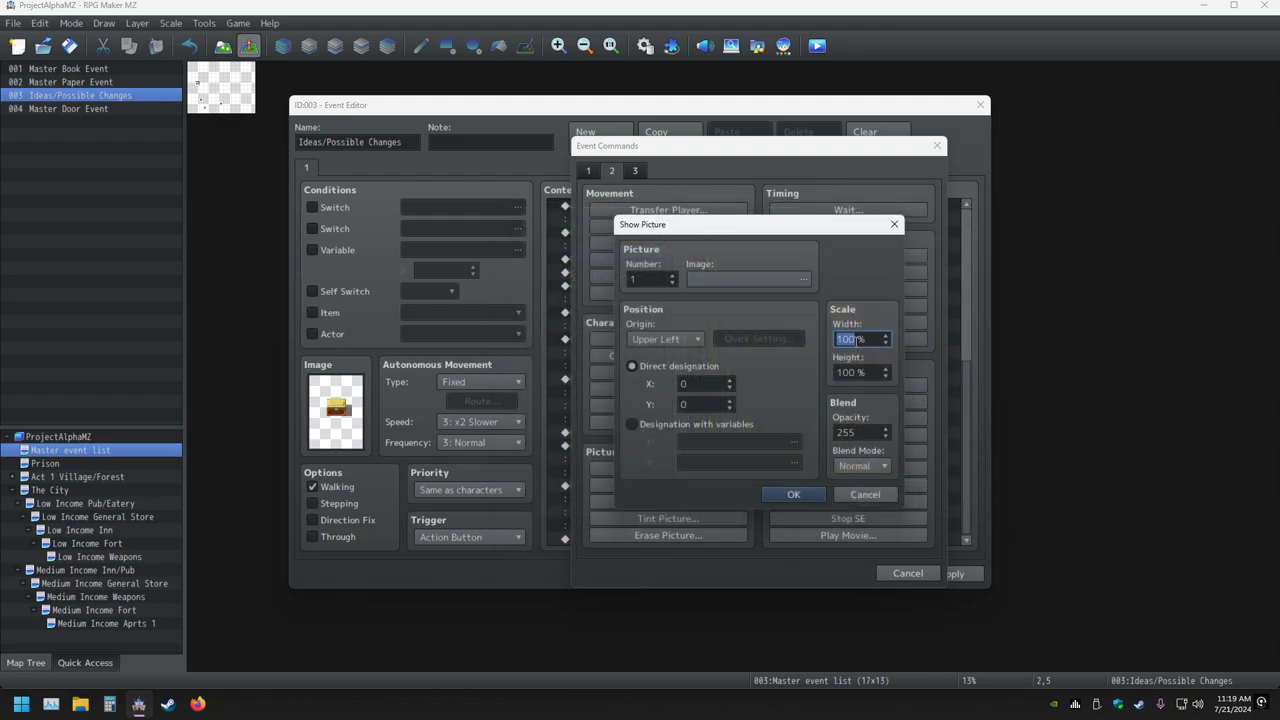
text(50)
click(767, 279)
click(535, 248)
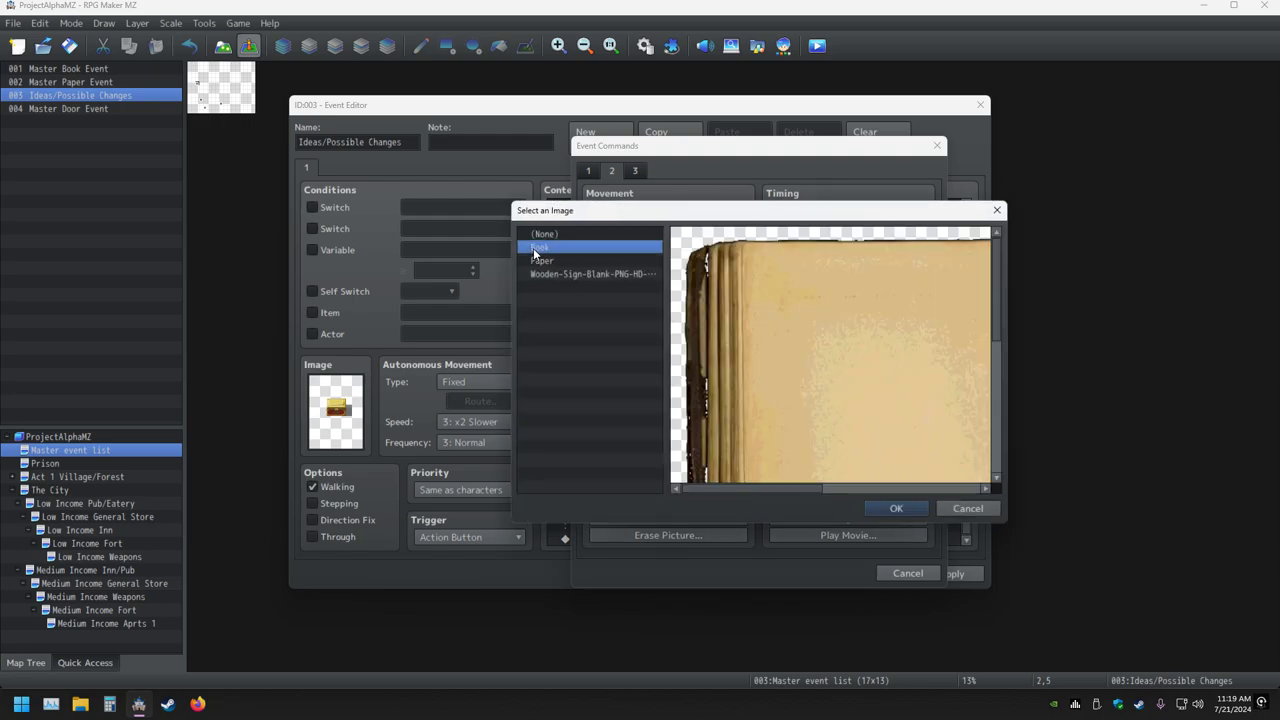
click(892, 508)
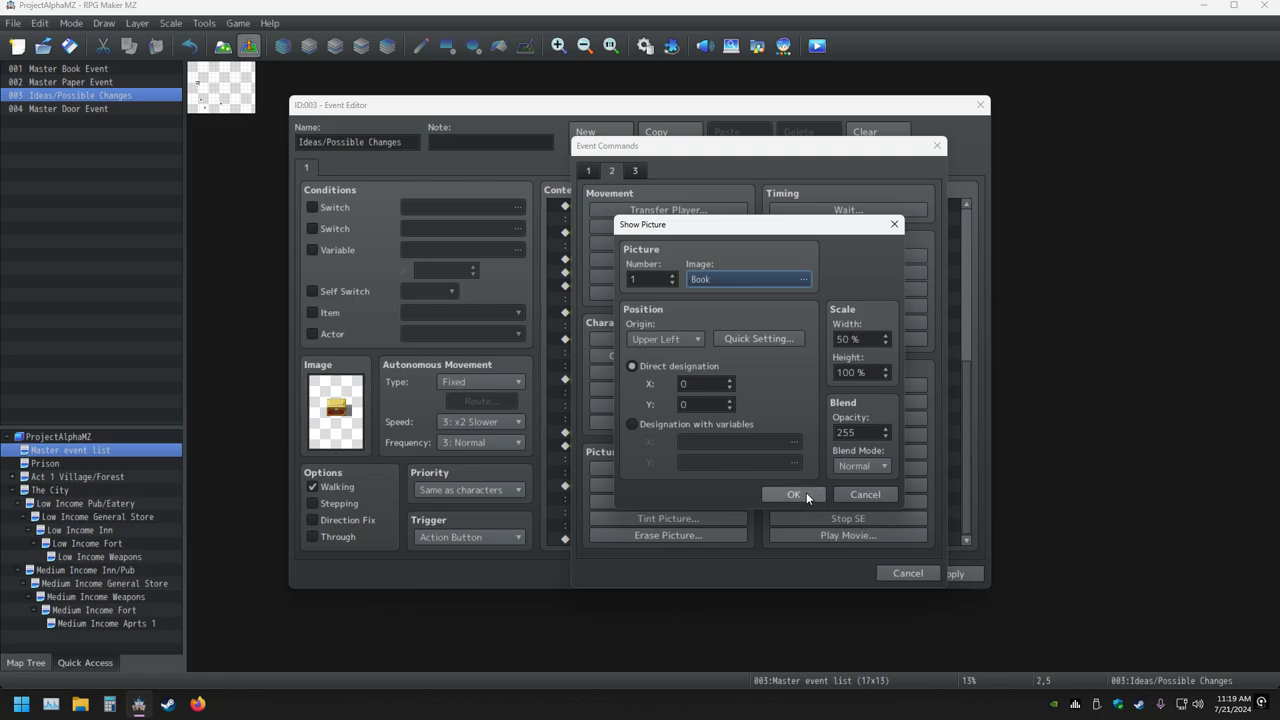
click(793, 494)
Delete the Show Picture command from the end of the event's contents.
click(688, 527)
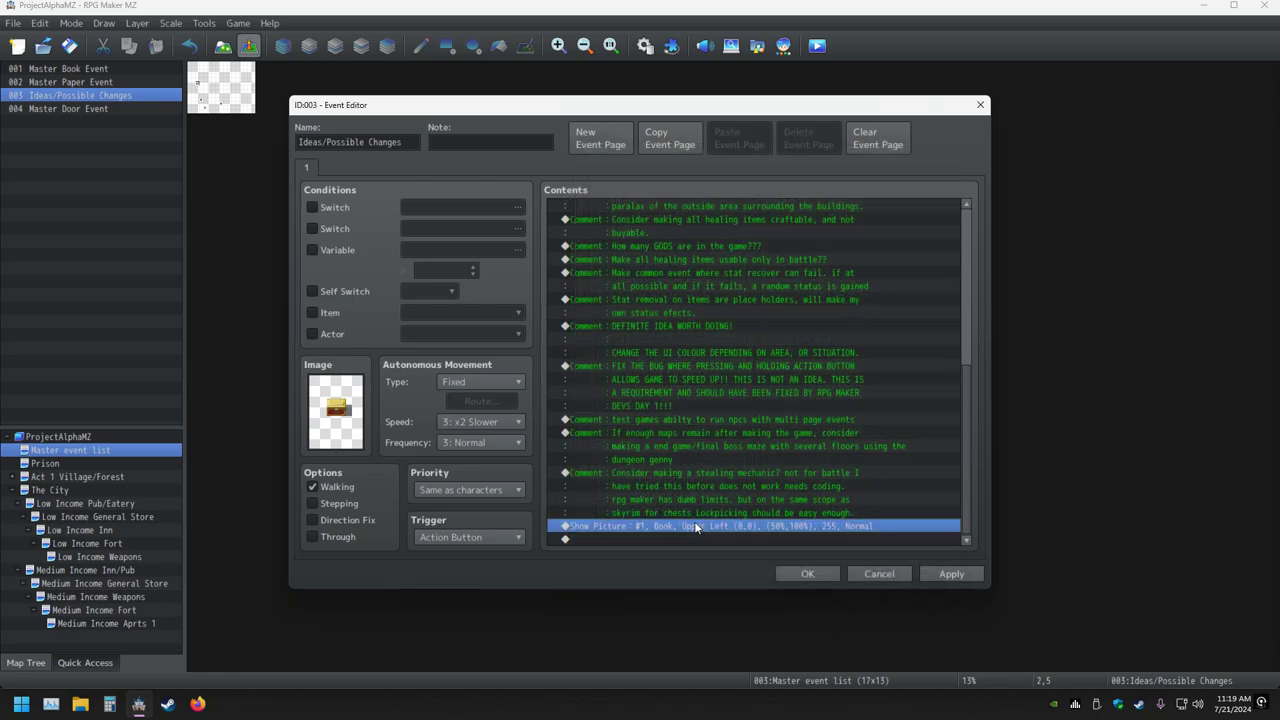
right_click(683, 526)
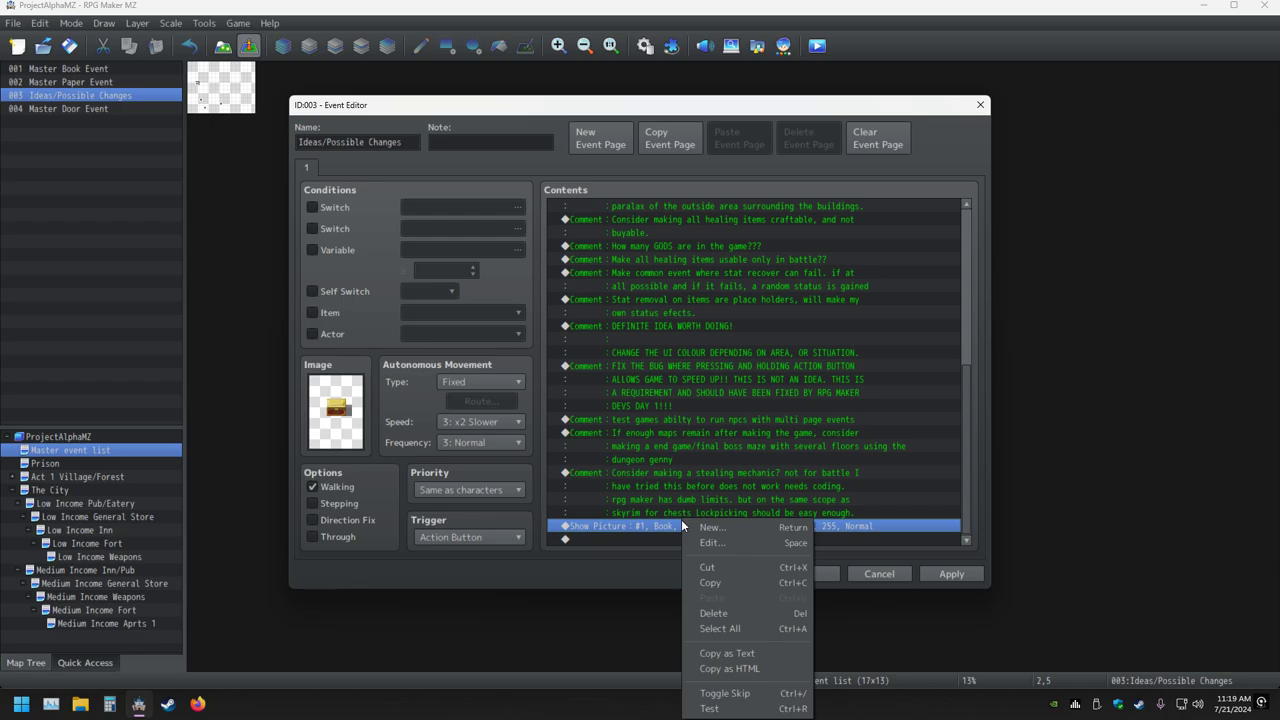
click(756, 613)
Preview the Paper and Wooden-Sign-Blank images for a new Show Picture command without adding the command.
right_click(703, 533)
click(720, 528)
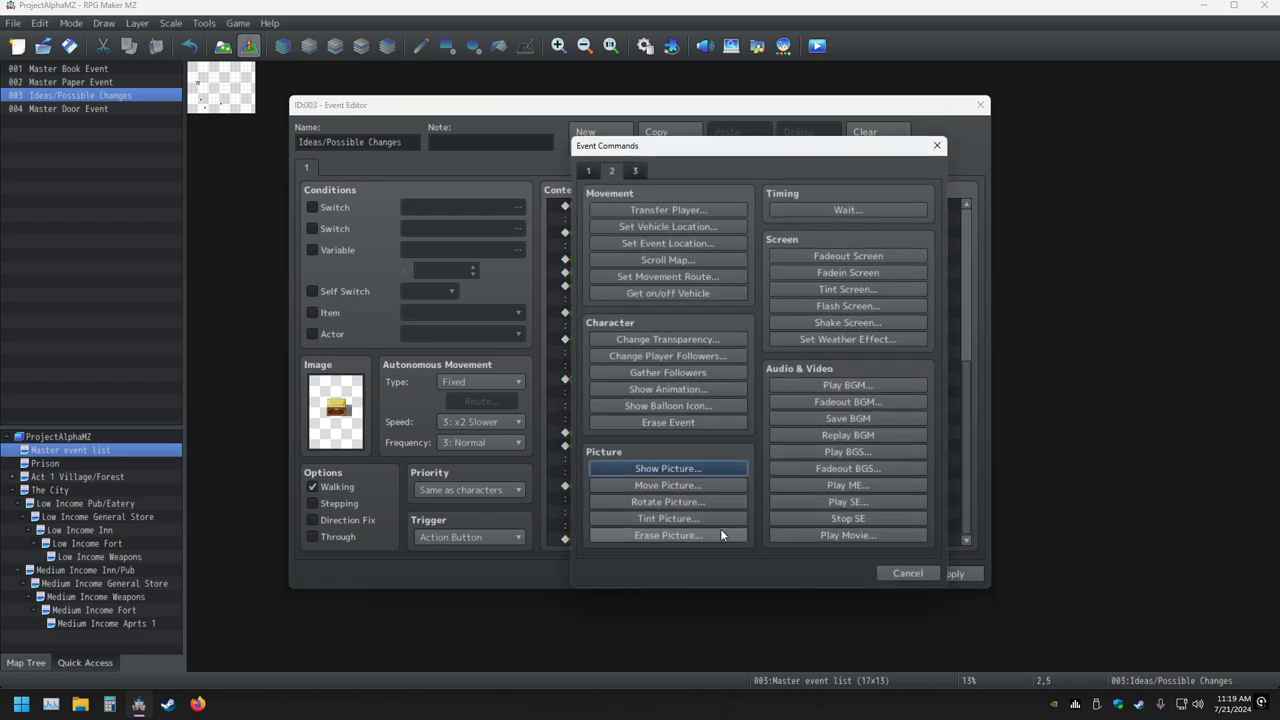
click(696, 468)
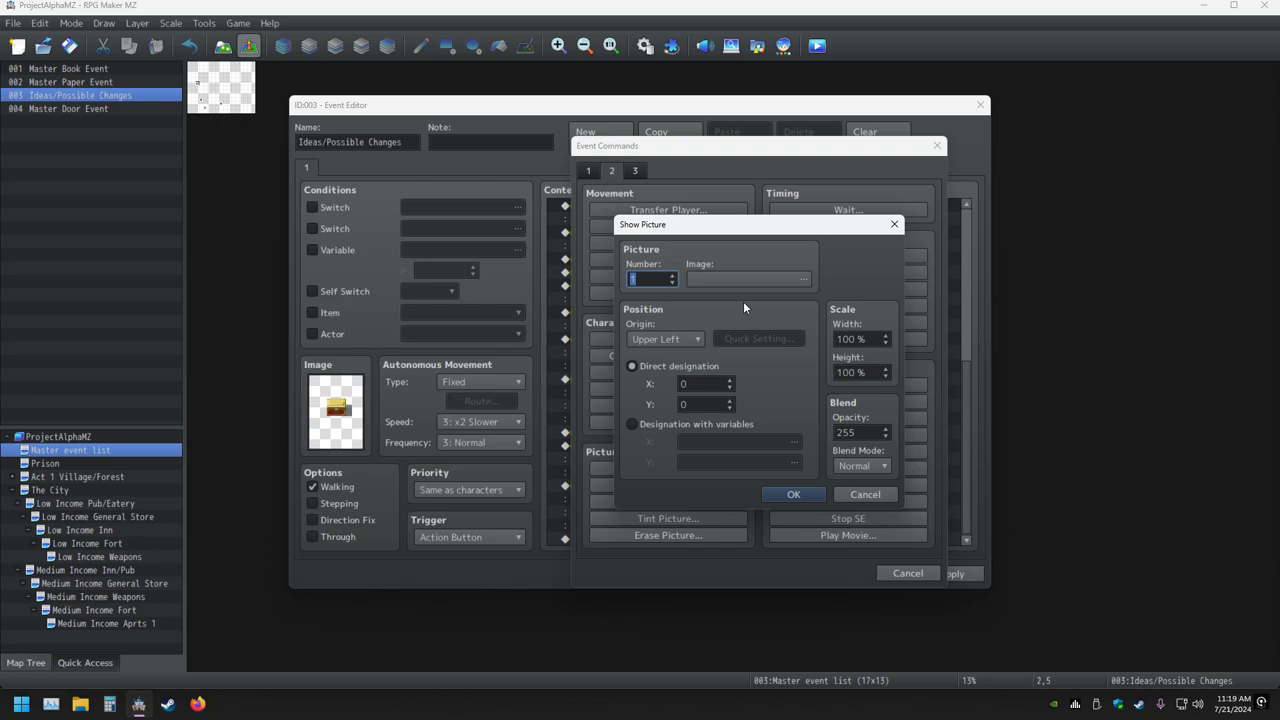
click(745, 281)
click(543, 263)
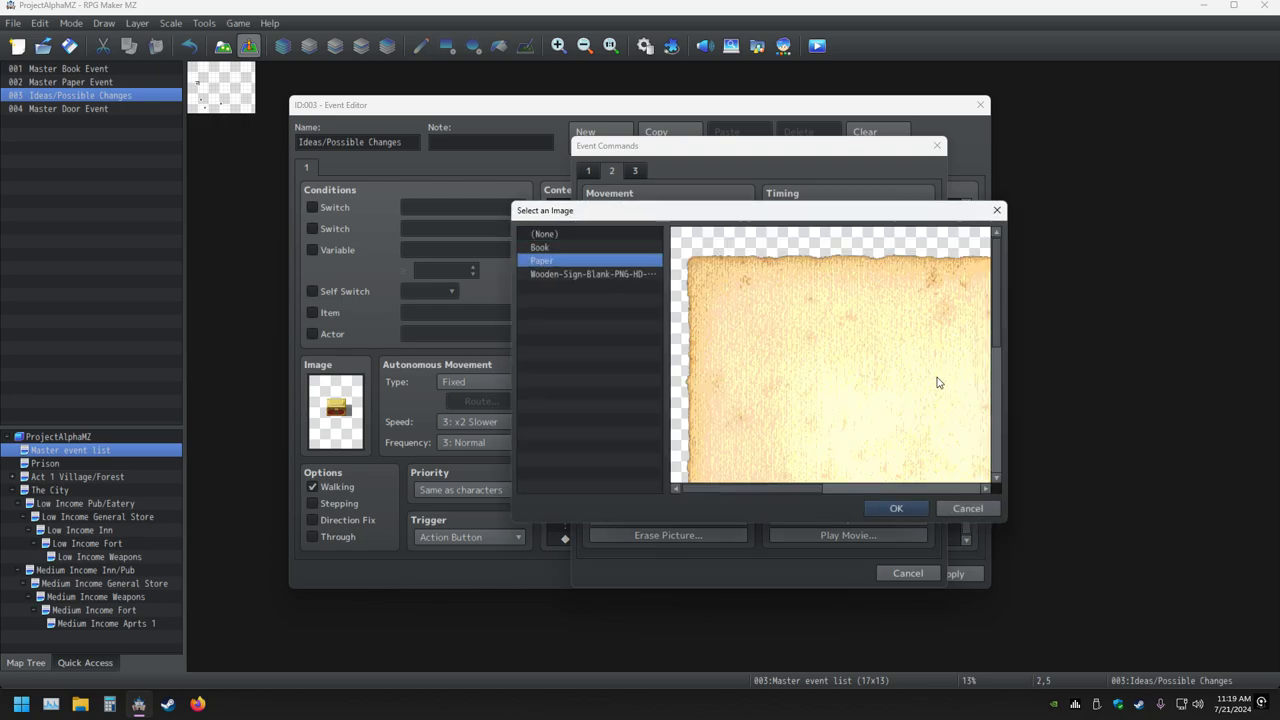
click(627, 273)
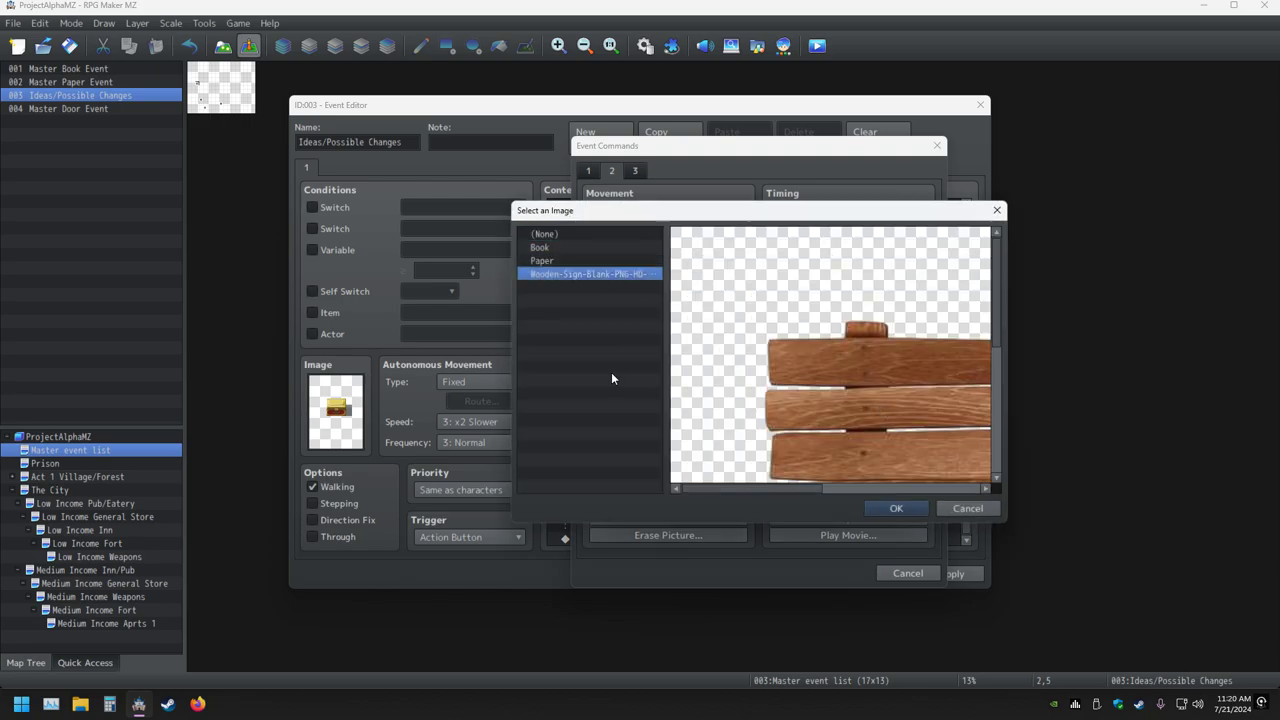
click(896, 508)
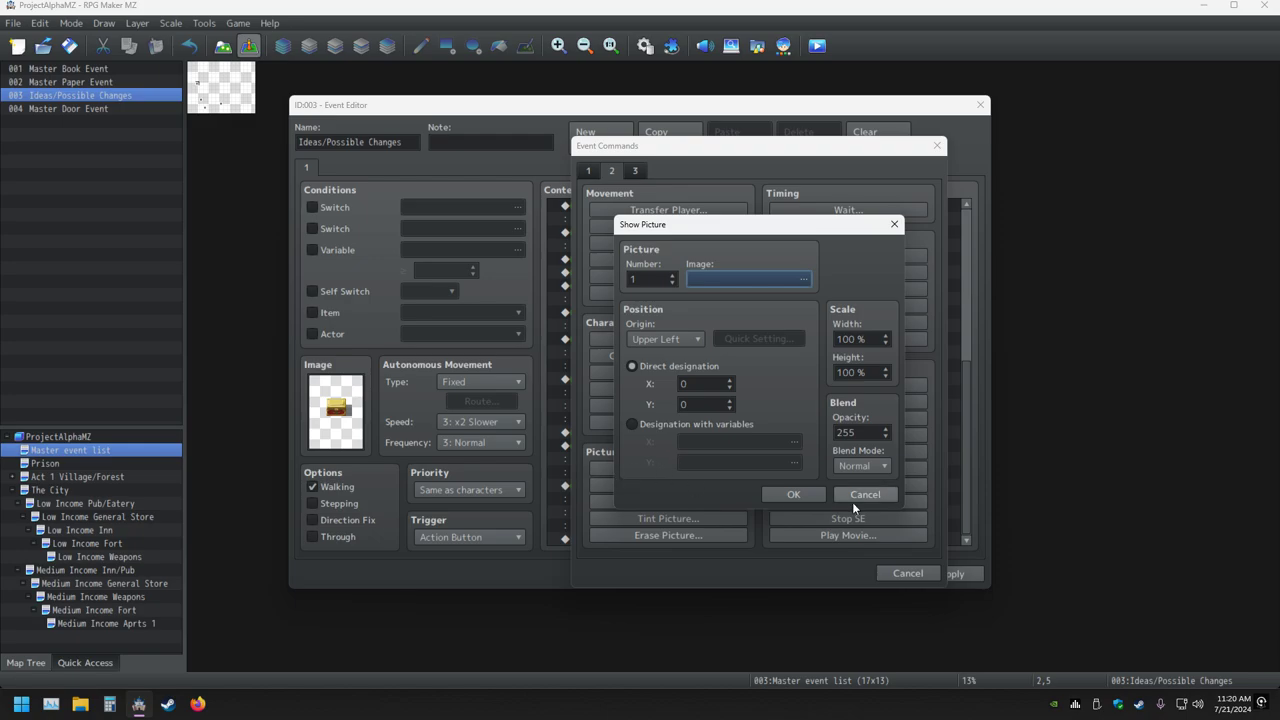
click(855, 502)
Examine the settings of the Move Picture and Play Movie commands without adding either of them.
click(700, 485)
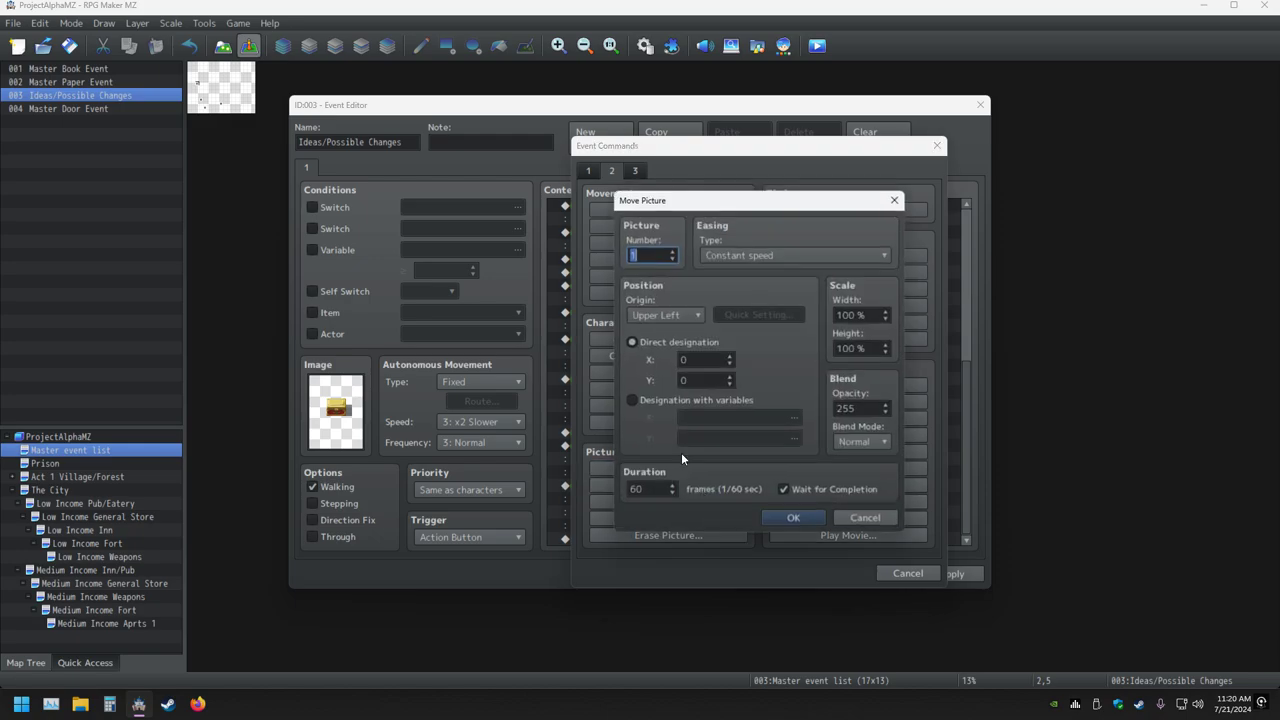
click(864, 518)
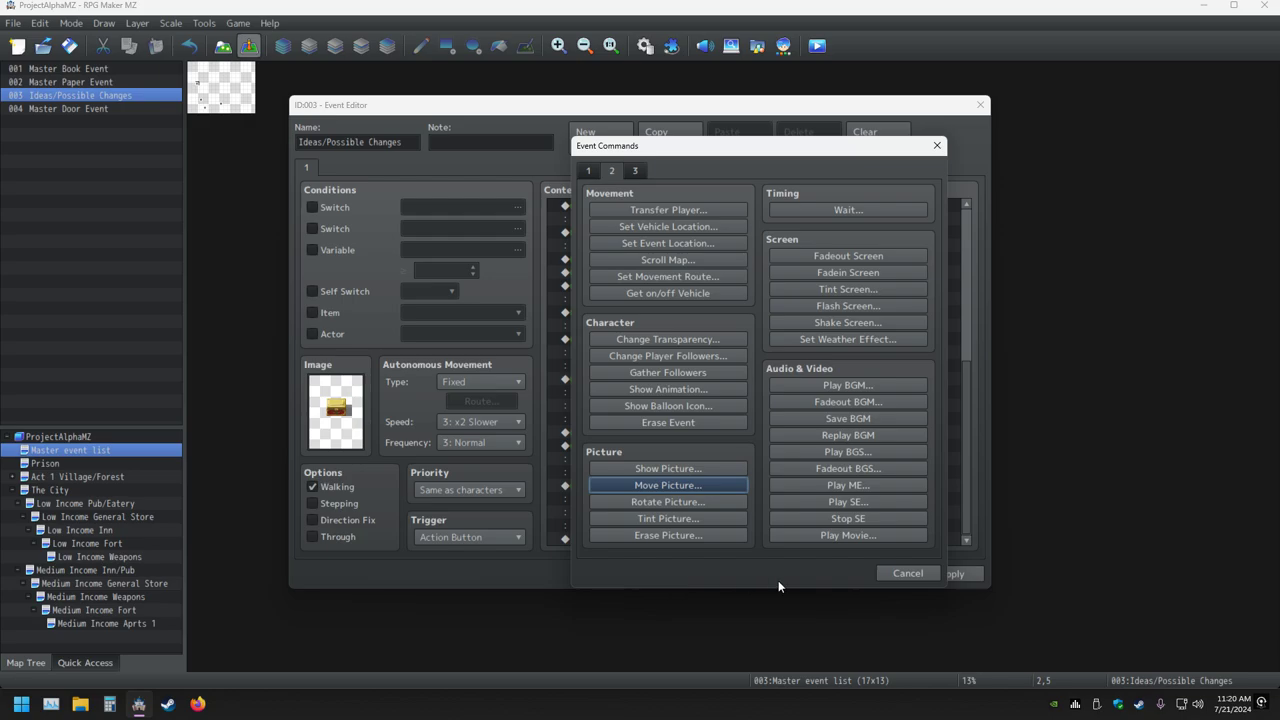
click(822, 537)
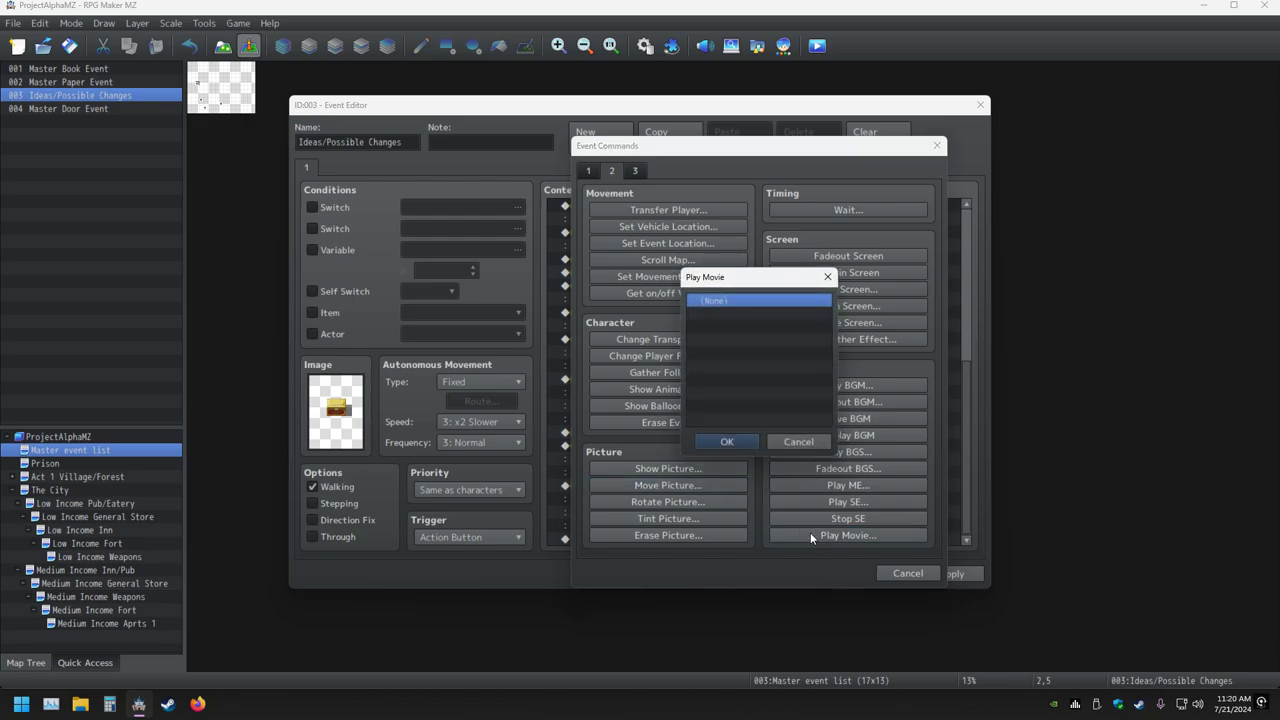
click(796, 442)
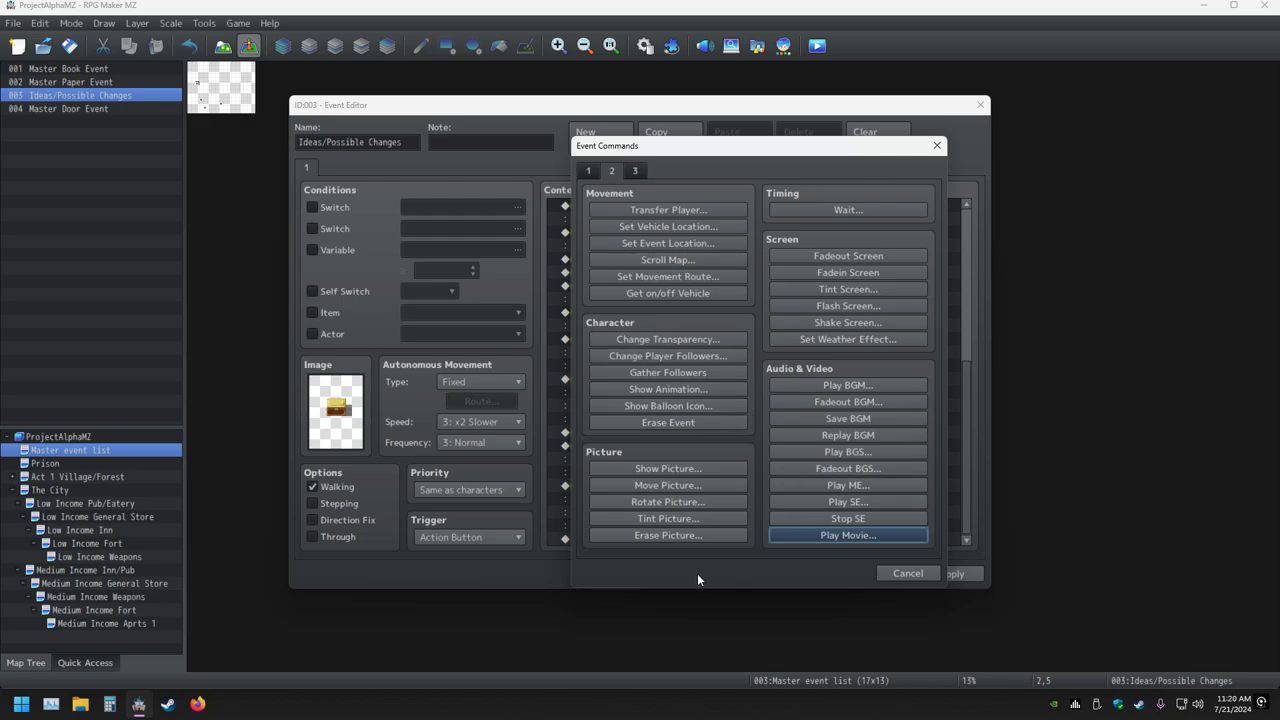
click(863, 537)
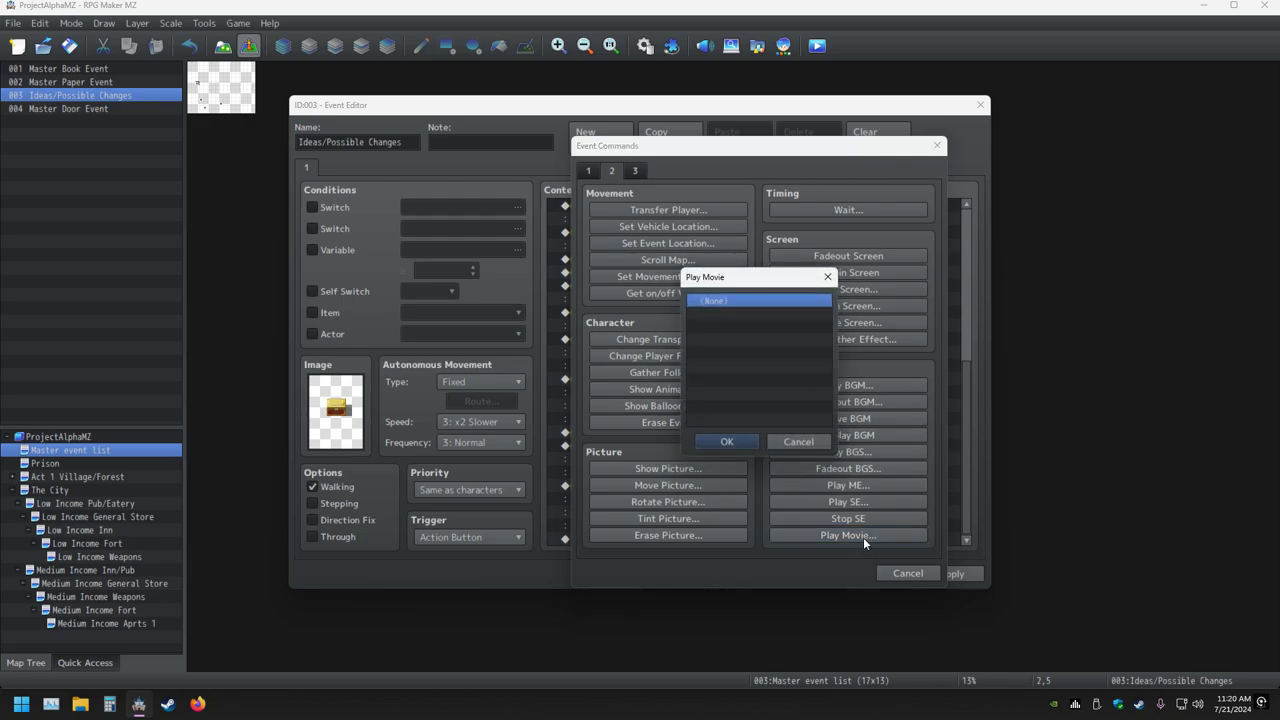
click(800, 442)
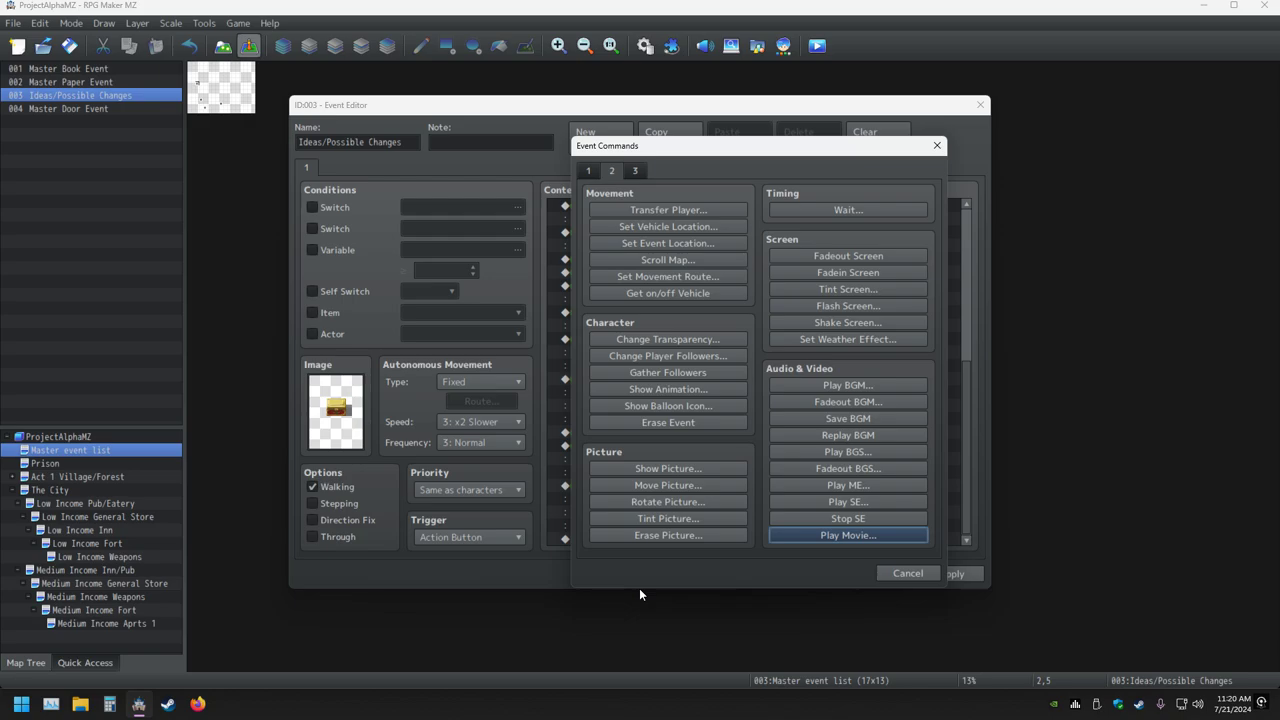
Examine the scene, system, map and battle commands and the settings of Name Input Processing without adding it.
click(638, 173)
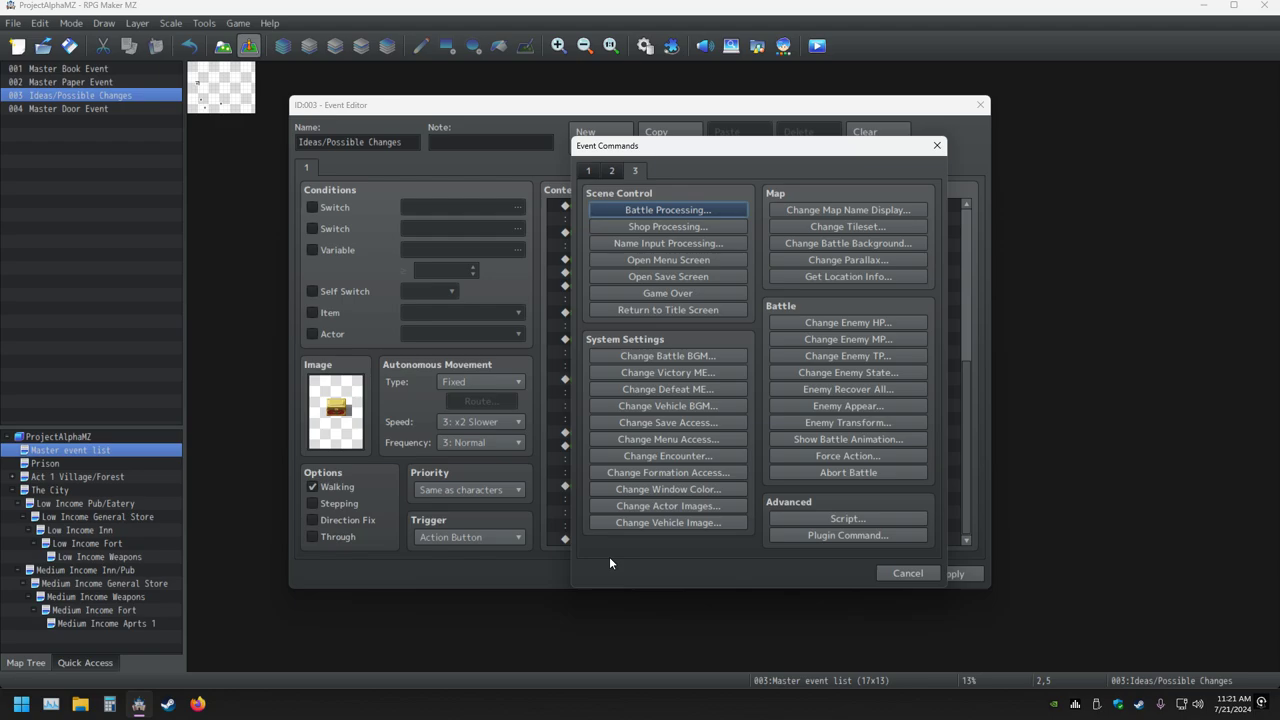
click(648, 244)
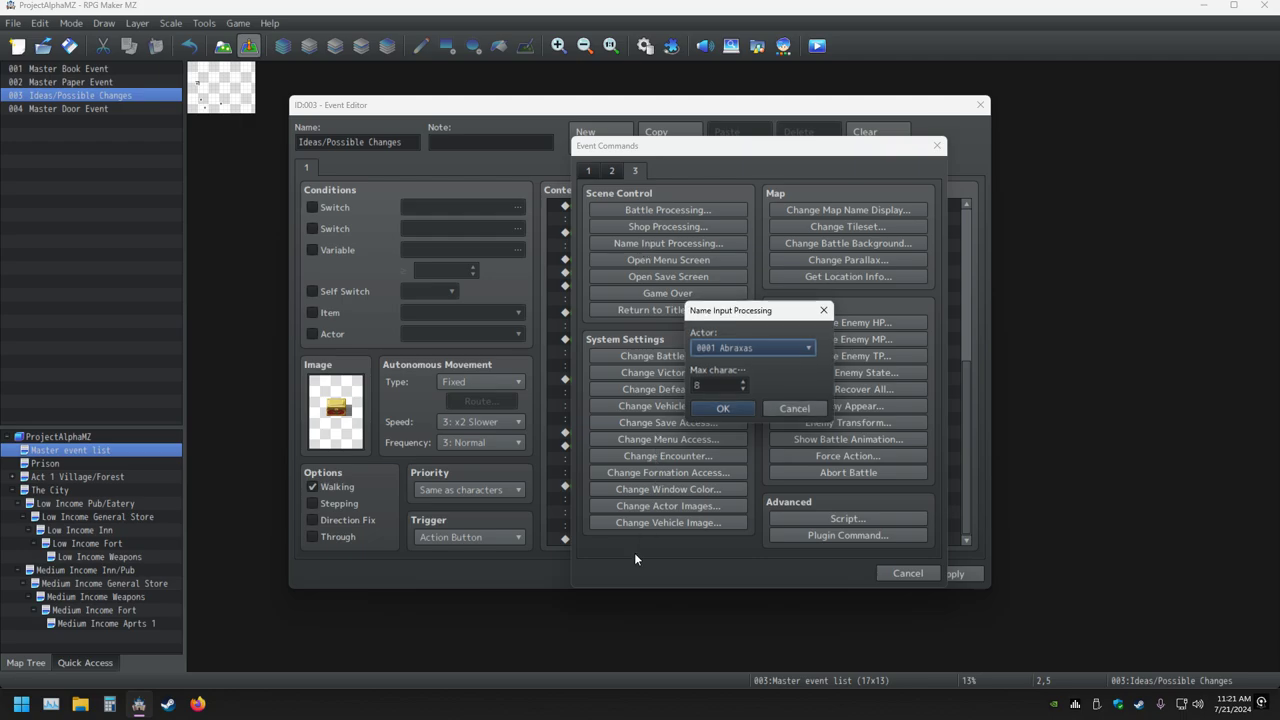
click(824, 310)
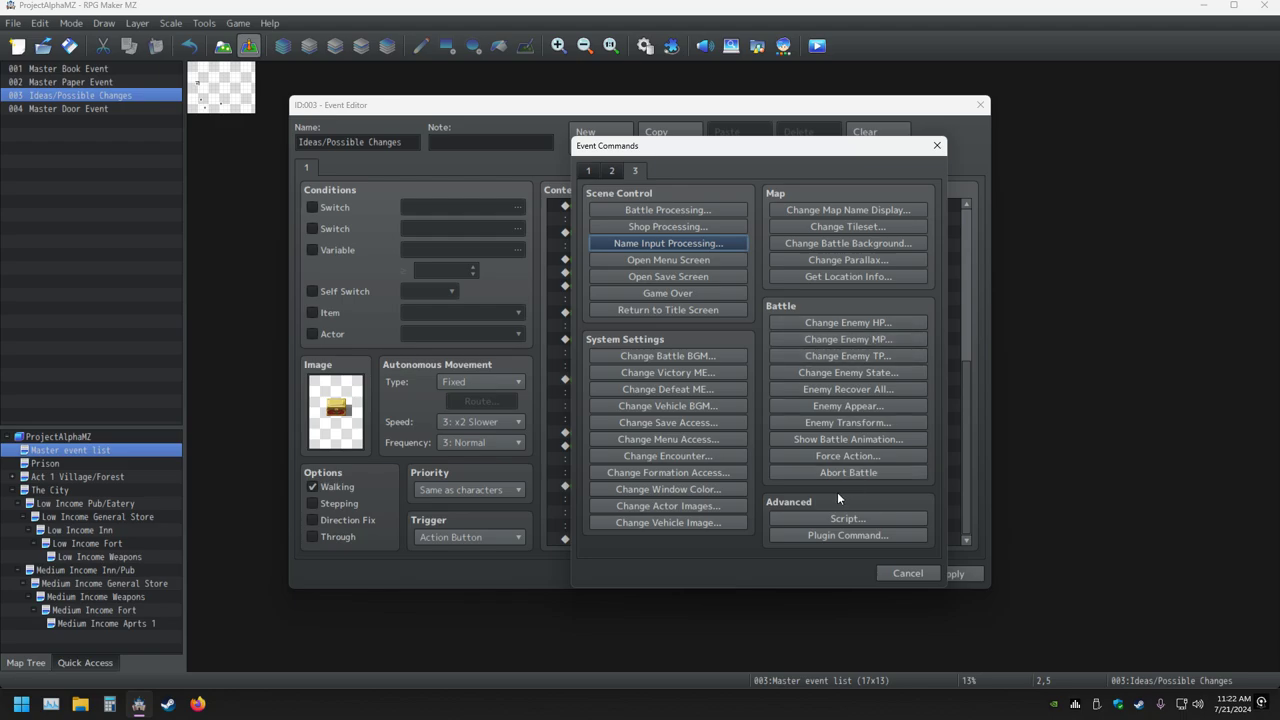
Leave the event command list and close the Ideas/Possible Changes event, discarding its changes.
click(588, 171)
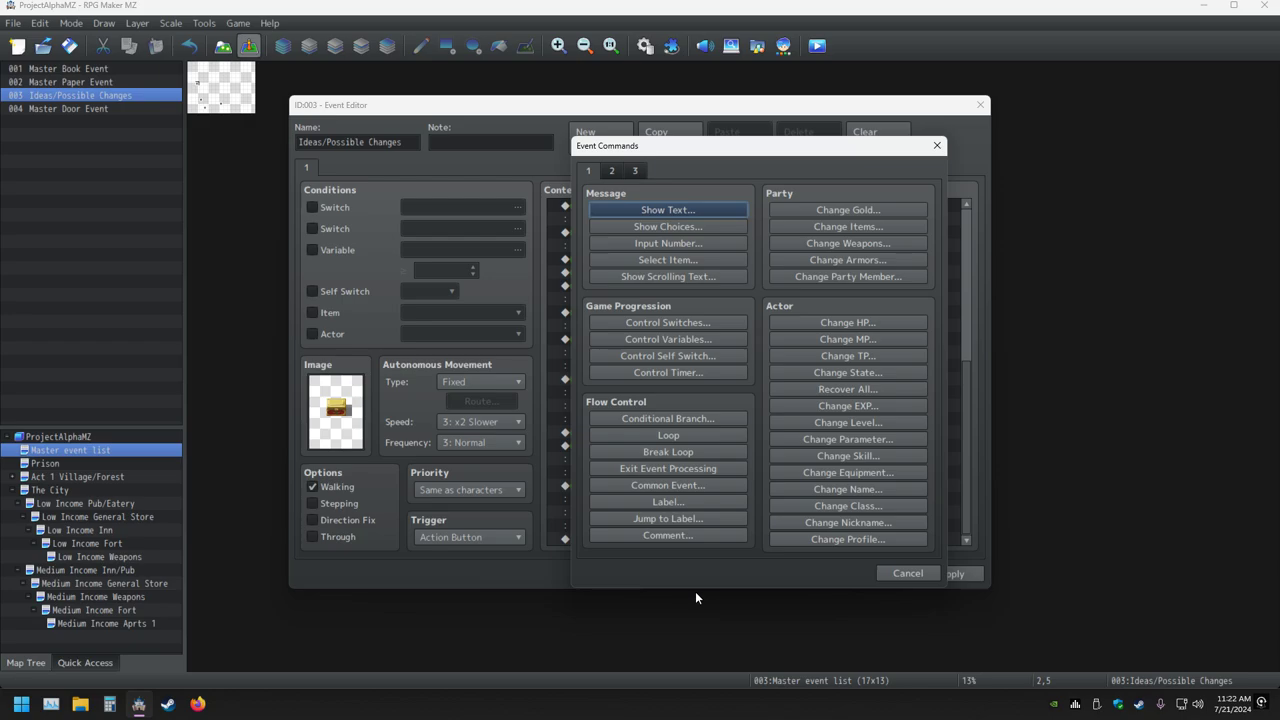
click(937, 145)
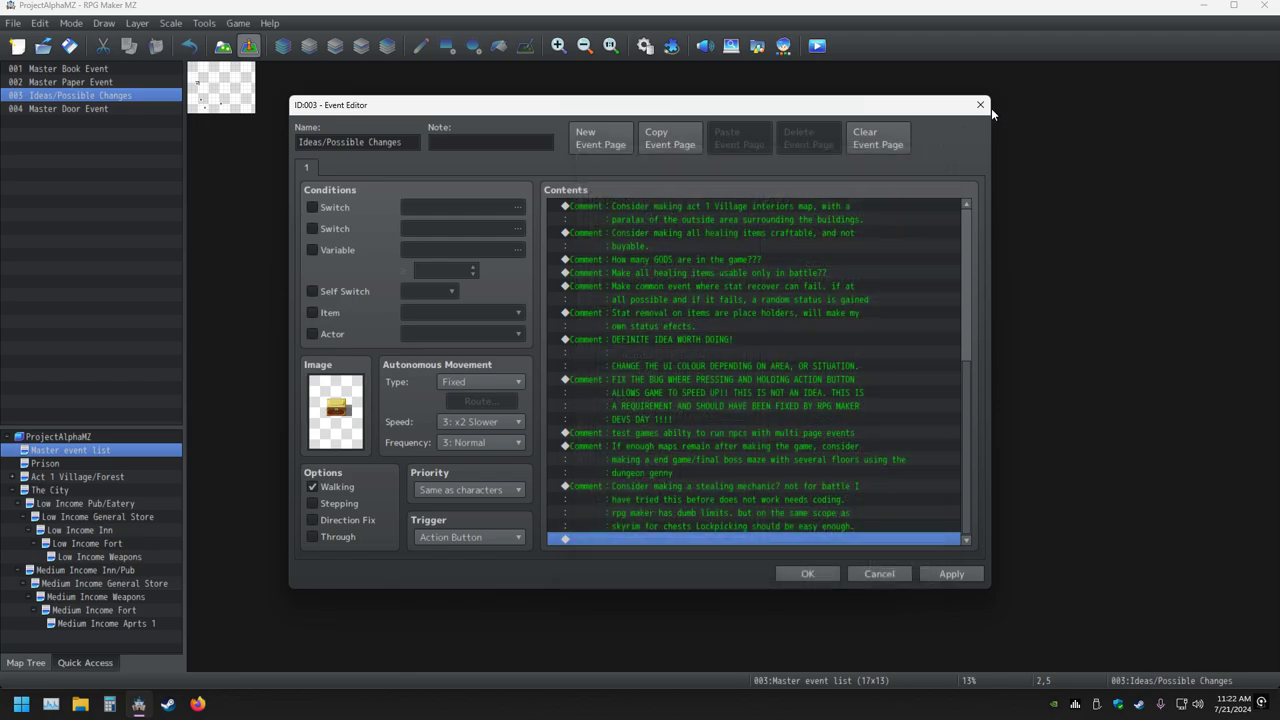
click(980, 105)
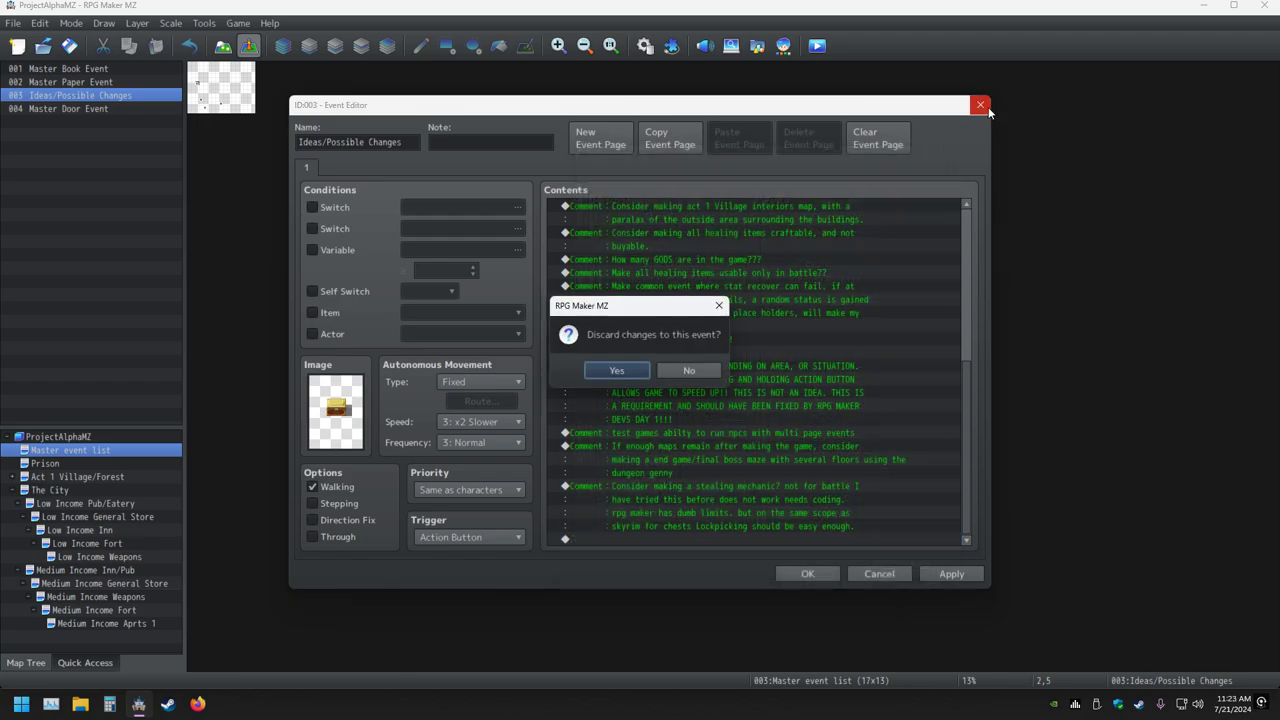
key(Return)
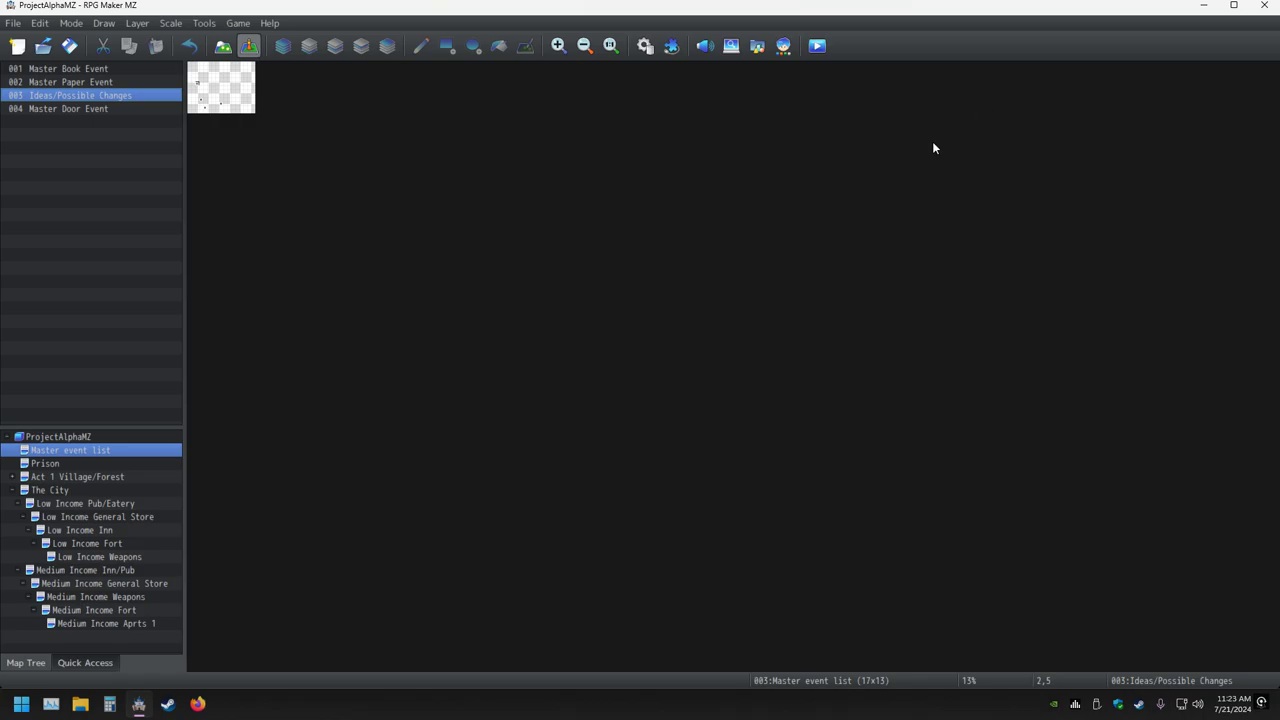
Open the Medium Income Aprts 1 map to view its apartment layout.
click(95, 610)
click(142, 623)
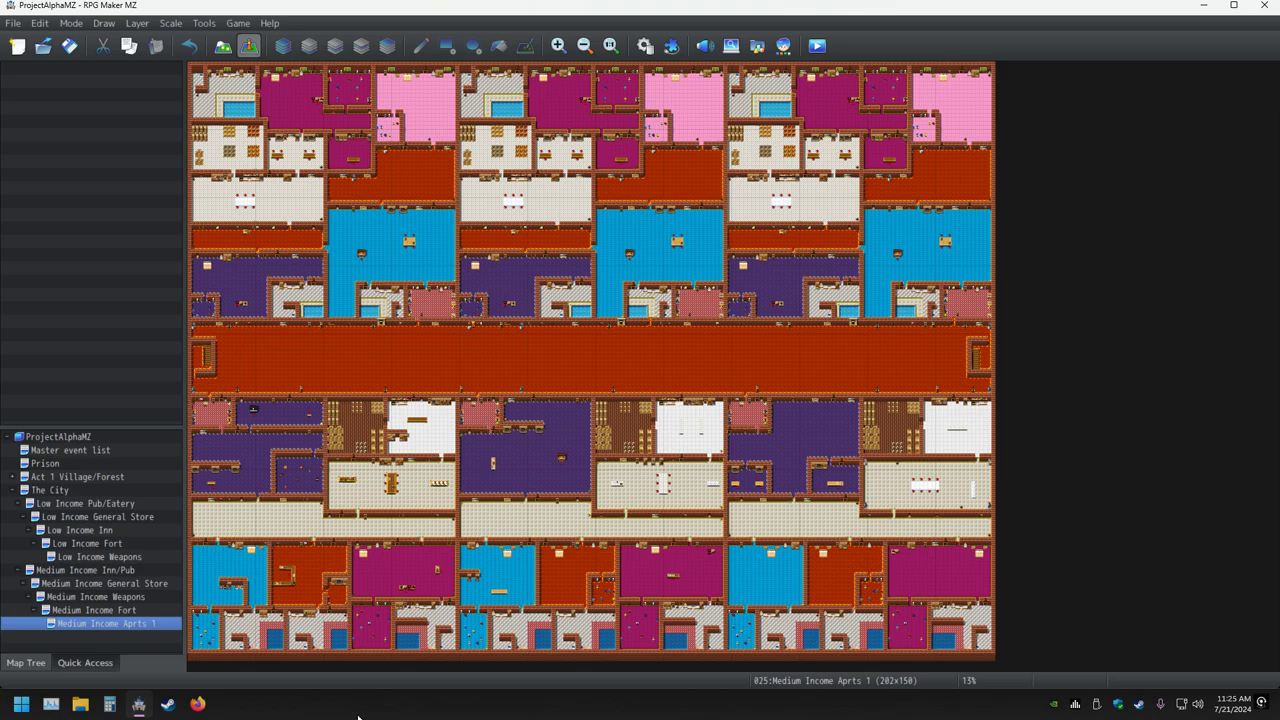
Open The City map and survey its districts from the southern edge up to the northern wall.
click(58, 492)
right_click(58, 492)
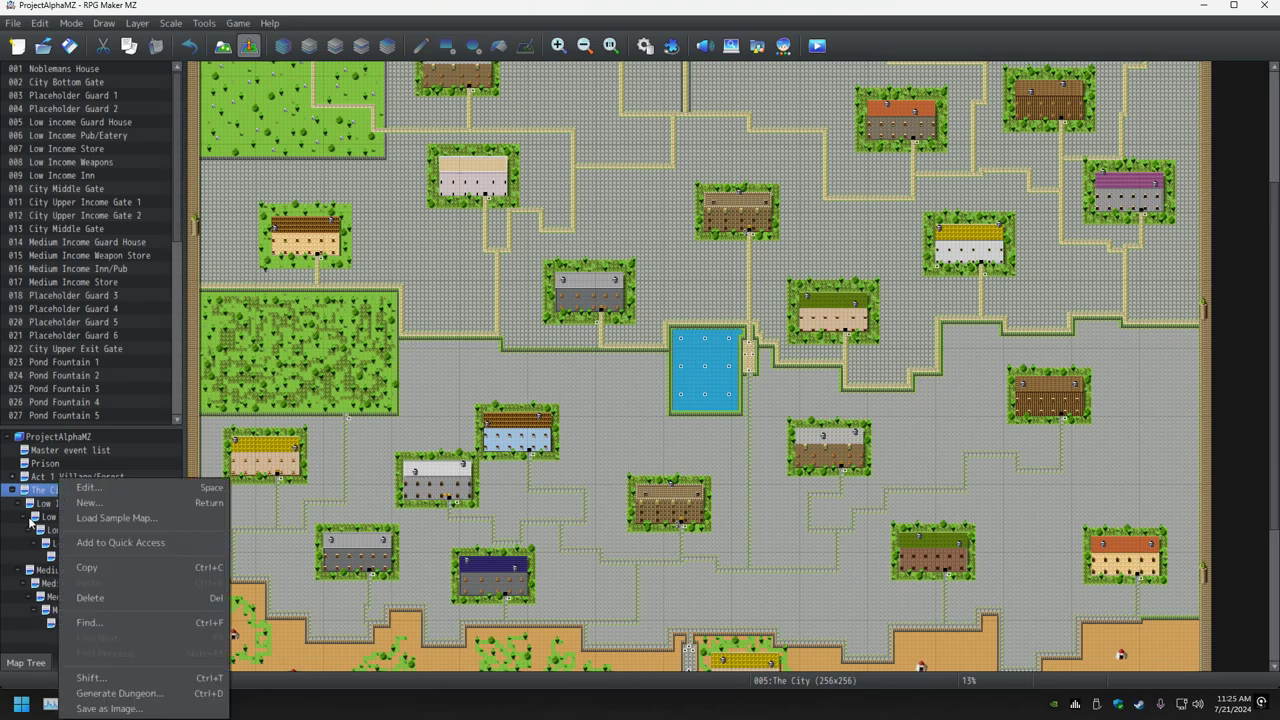
click(17, 642)
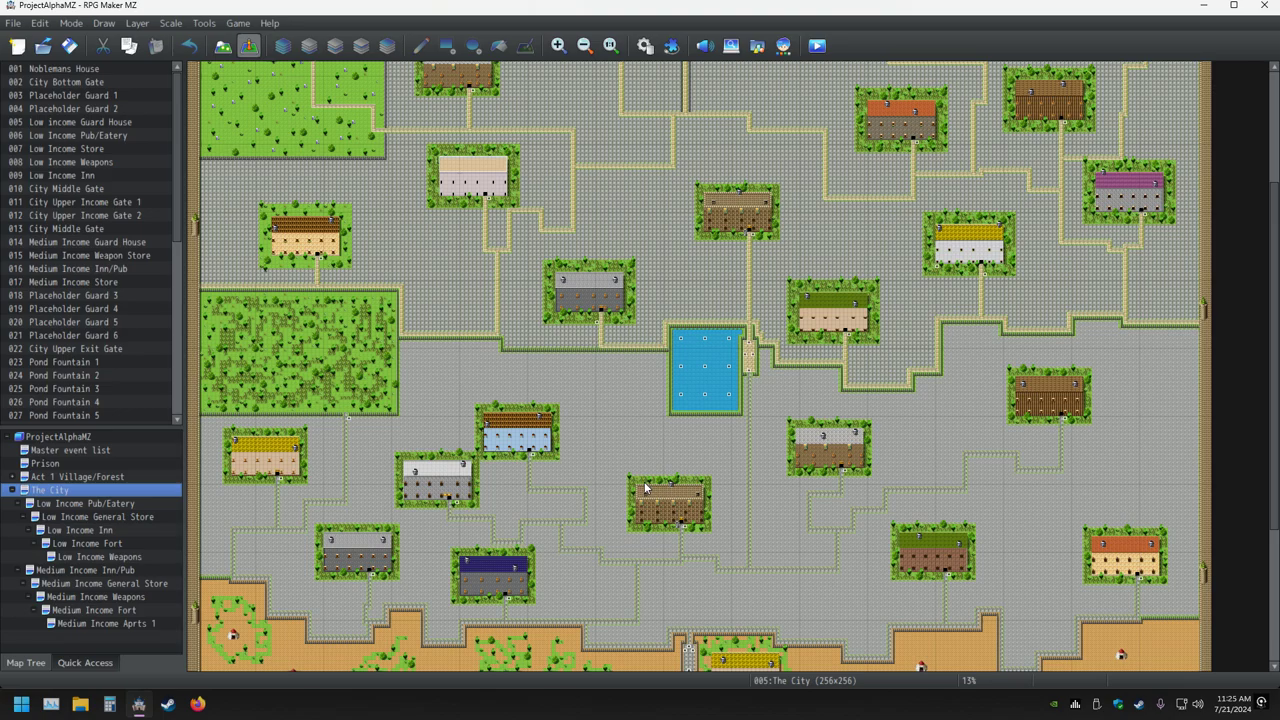
scroll(620, 496, down, 5)
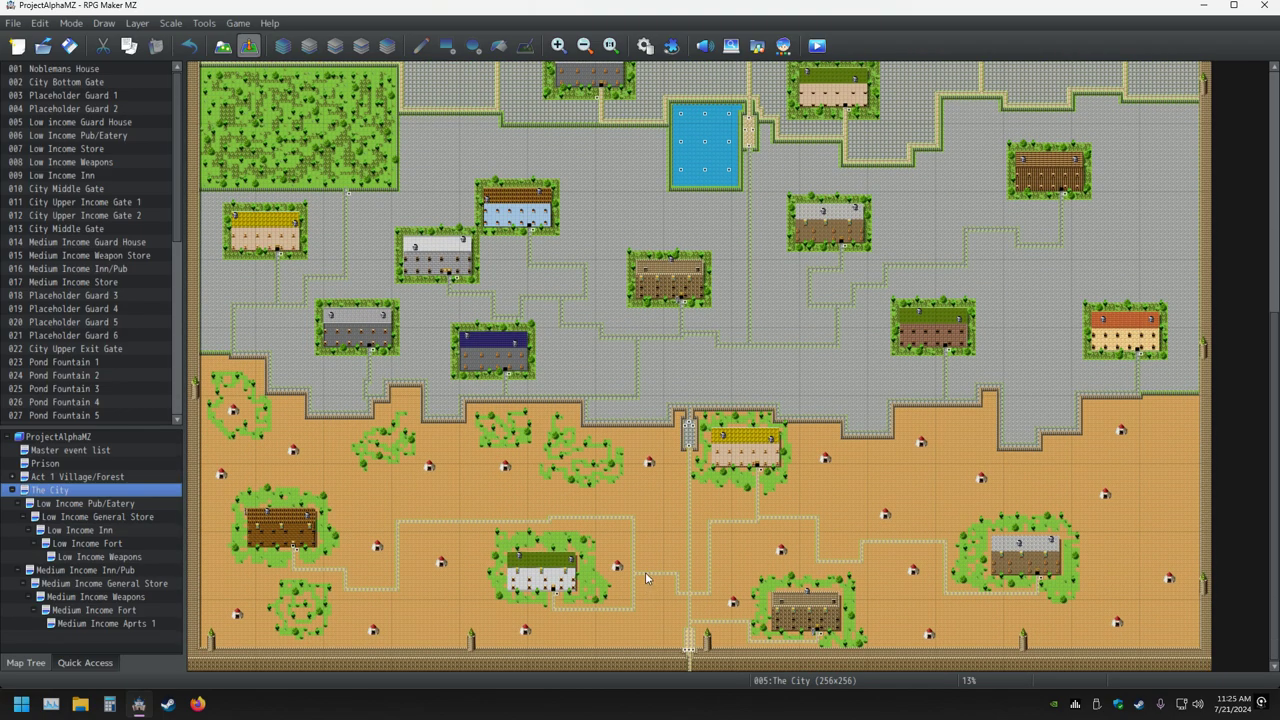
scroll(670, 540, up, 3)
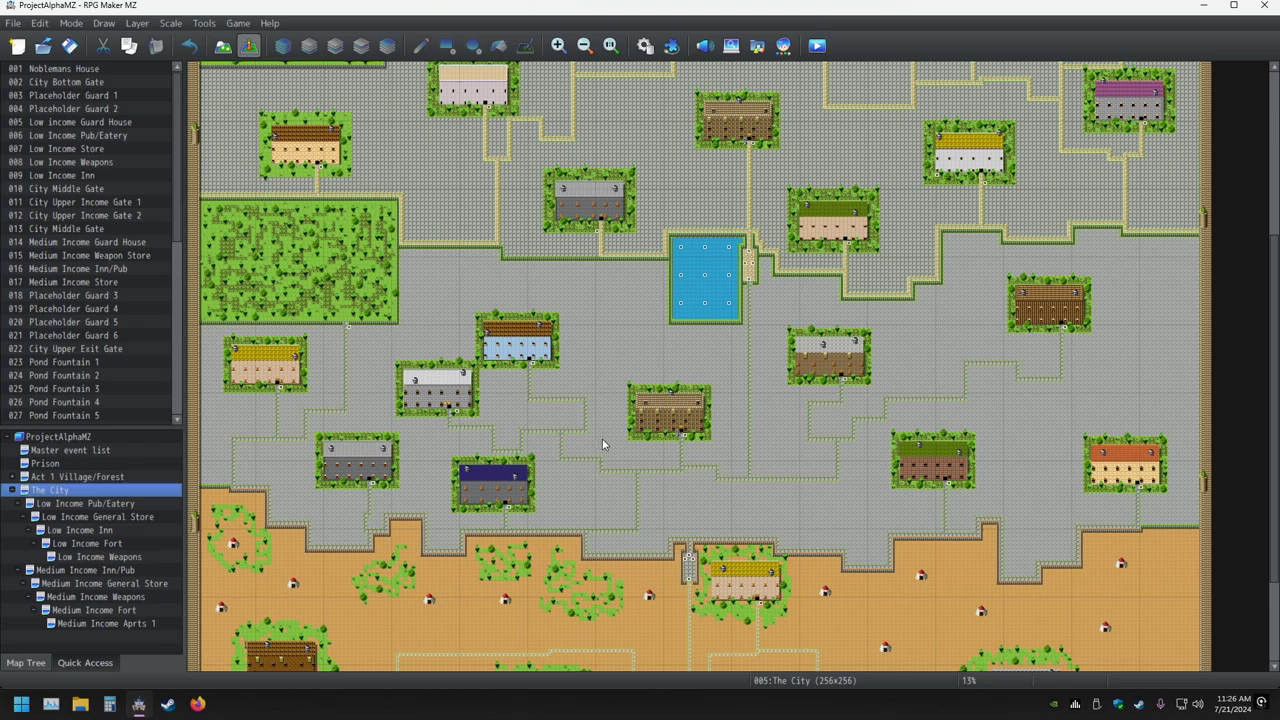
scroll(605, 440, up, 6)
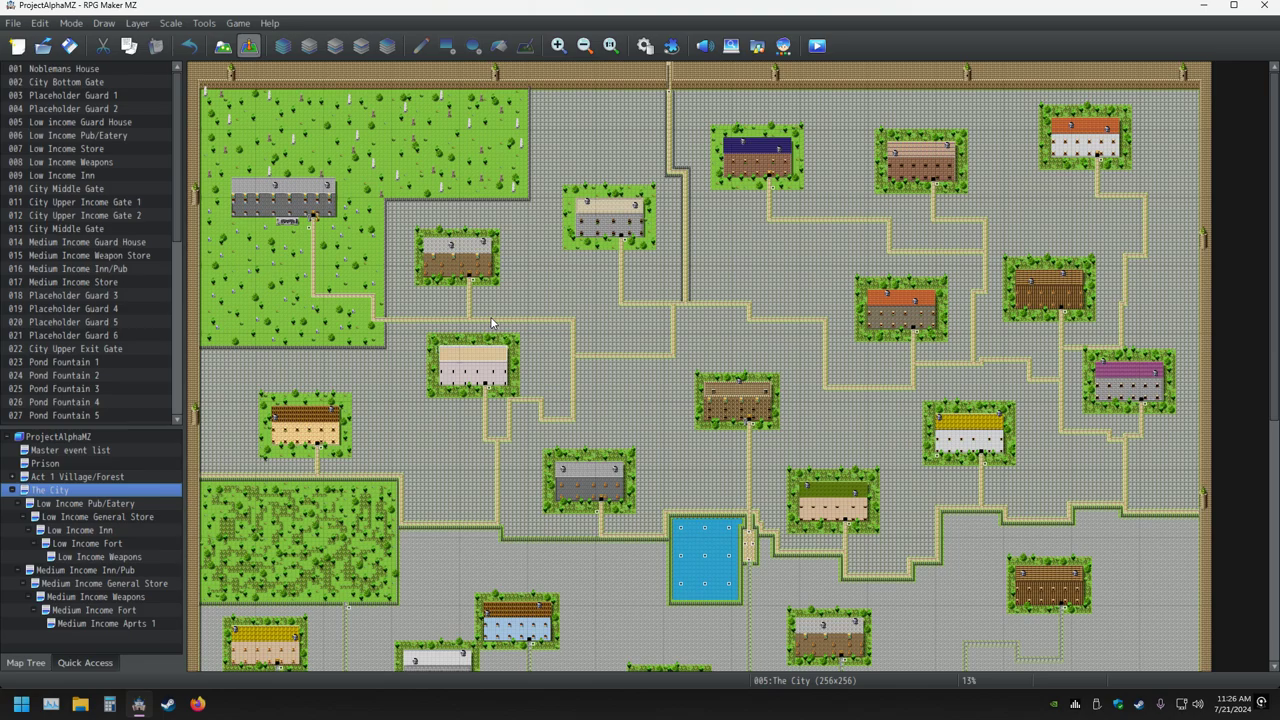
Look through The City's event list, from the gate and guard events to the apartments and Low Income Eatery Transfer.
scroll(112, 265, down, 2)
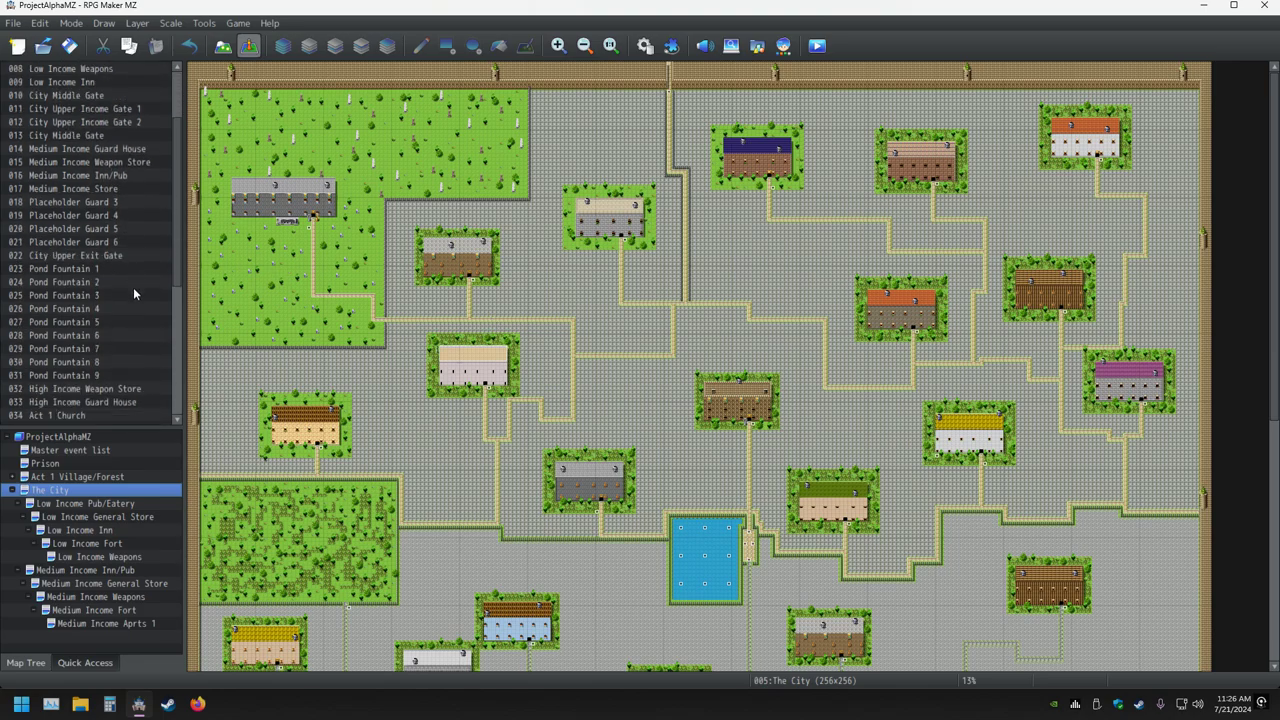
scroll(130, 296, down, 1)
scroll(130, 296, down, 3)
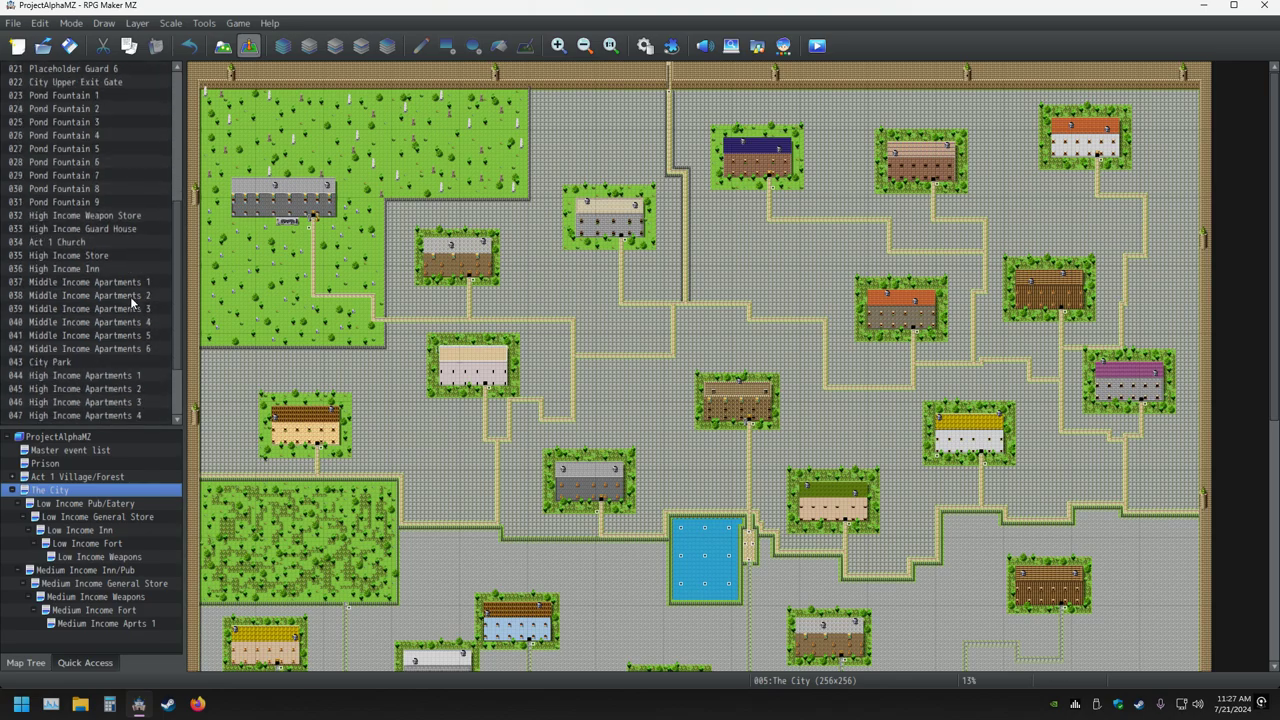
scroll(130, 290, down, 2)
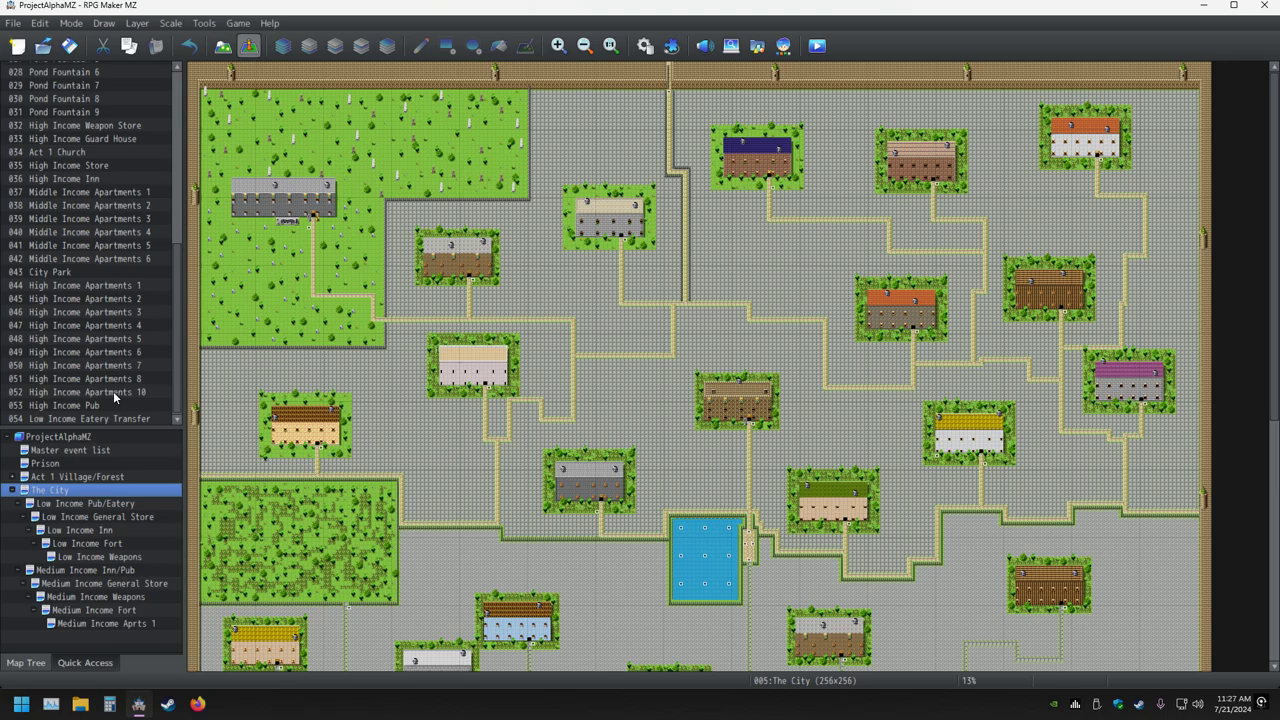
scroll(113, 391, up, 1)
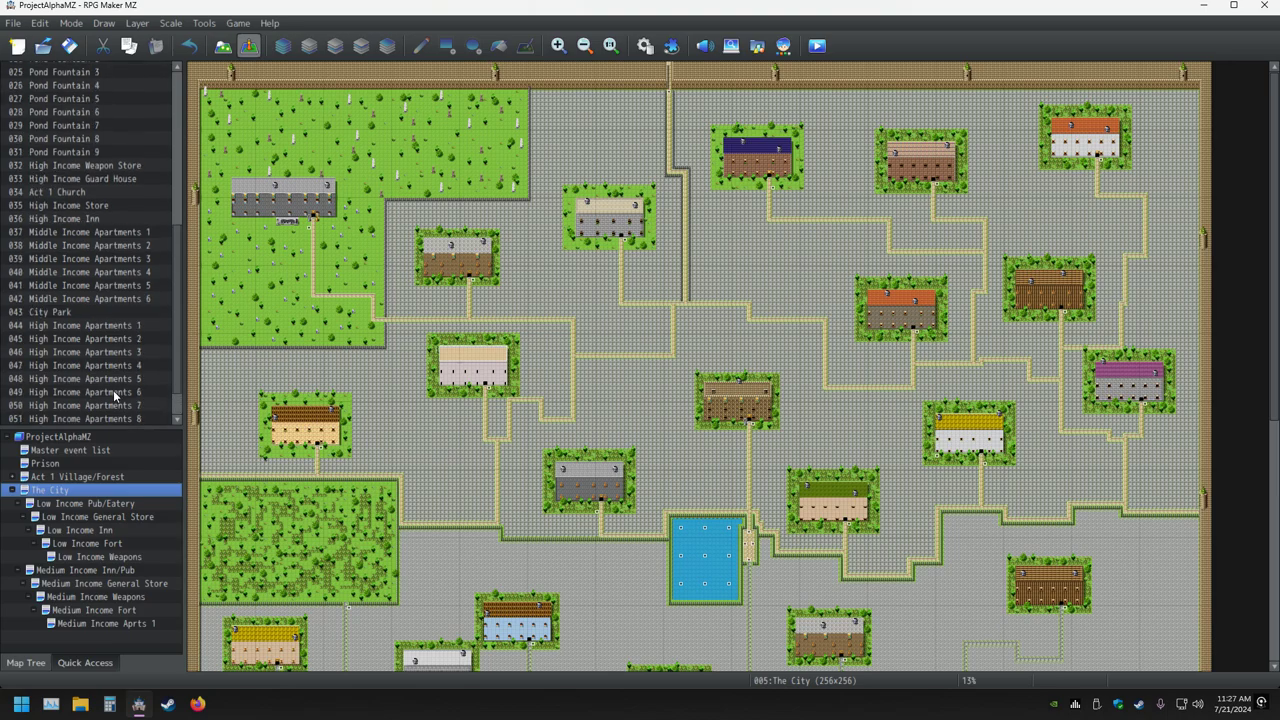
scroll(113, 390, down, 1)
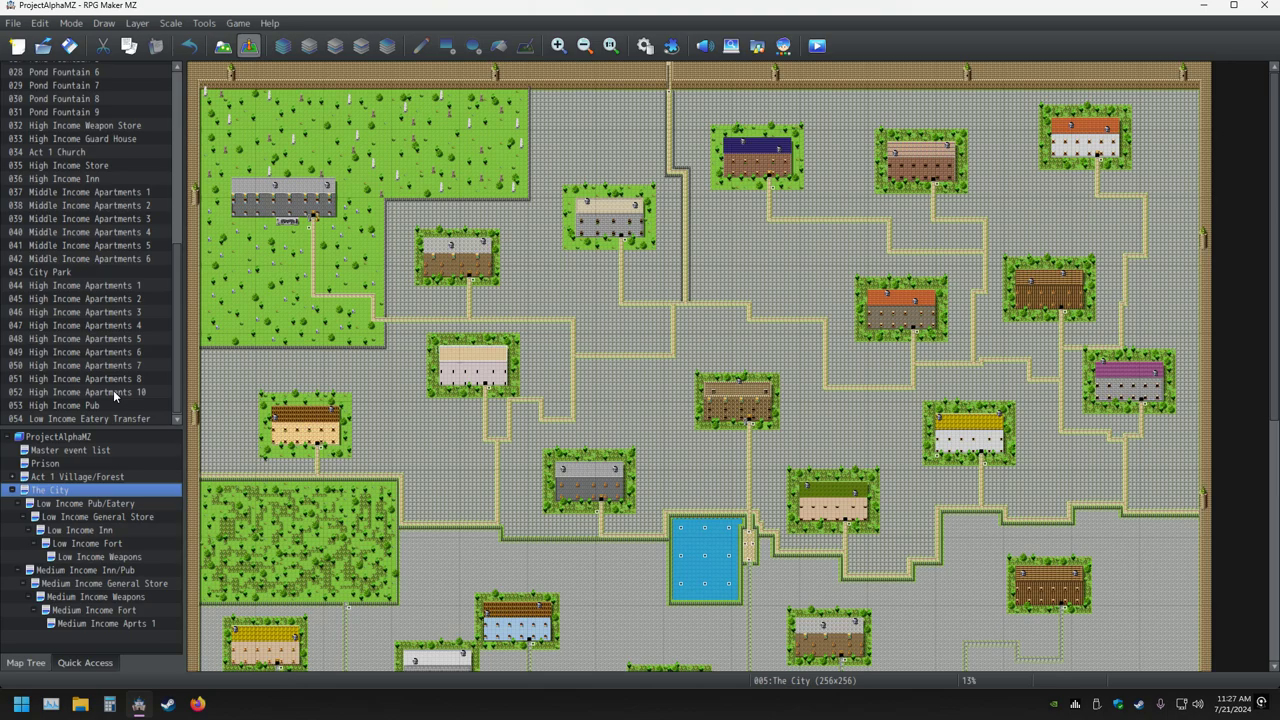
scroll(113, 390, up, 5)
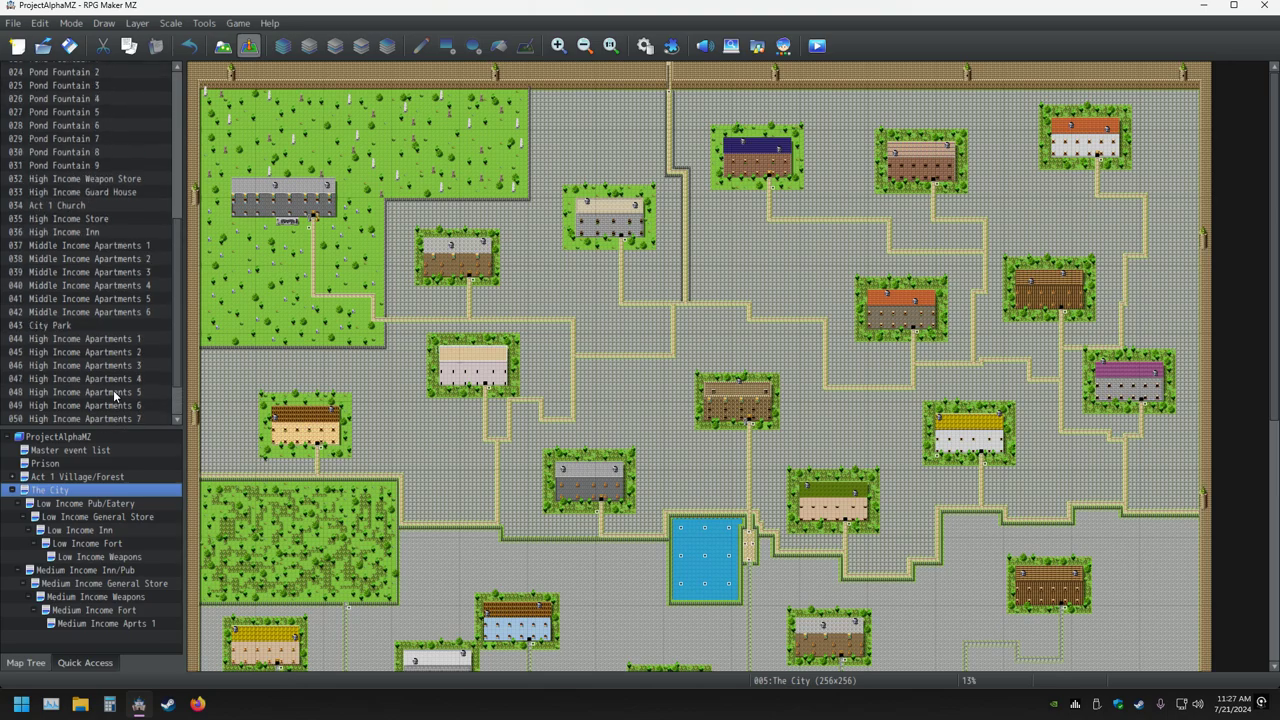
scroll(113, 388, up, 4)
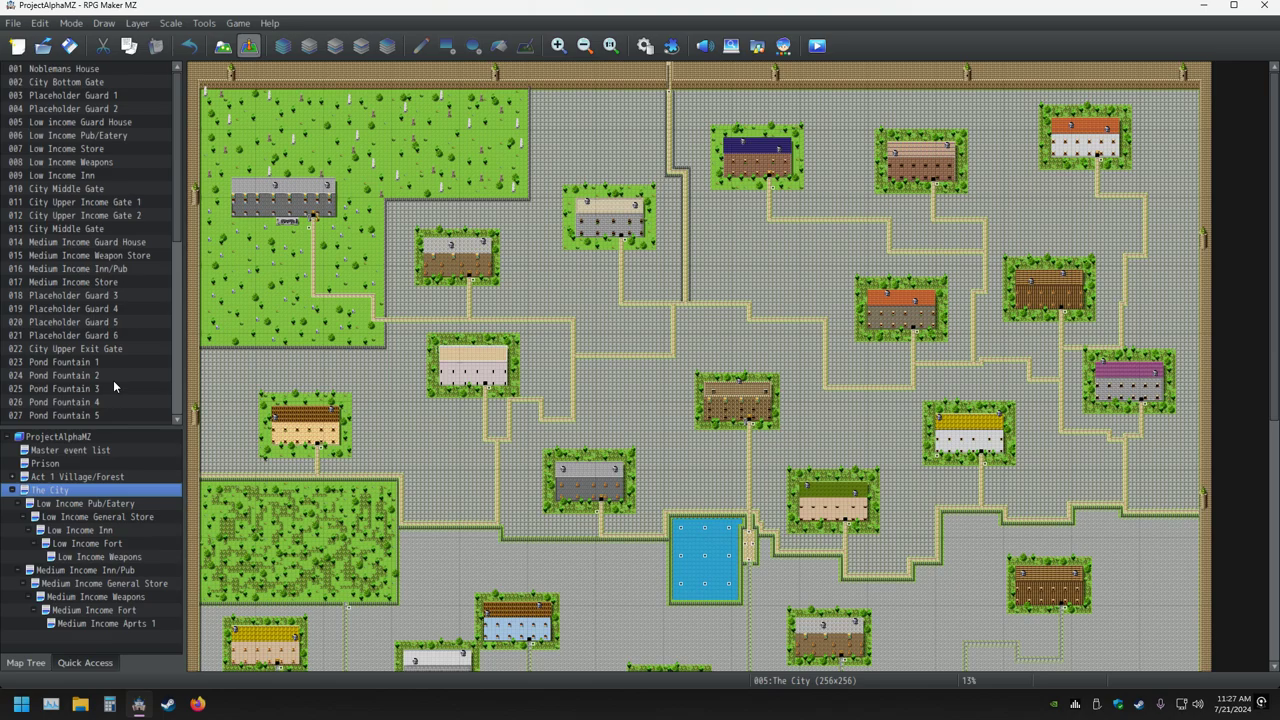
scroll(113, 383, down, 3)
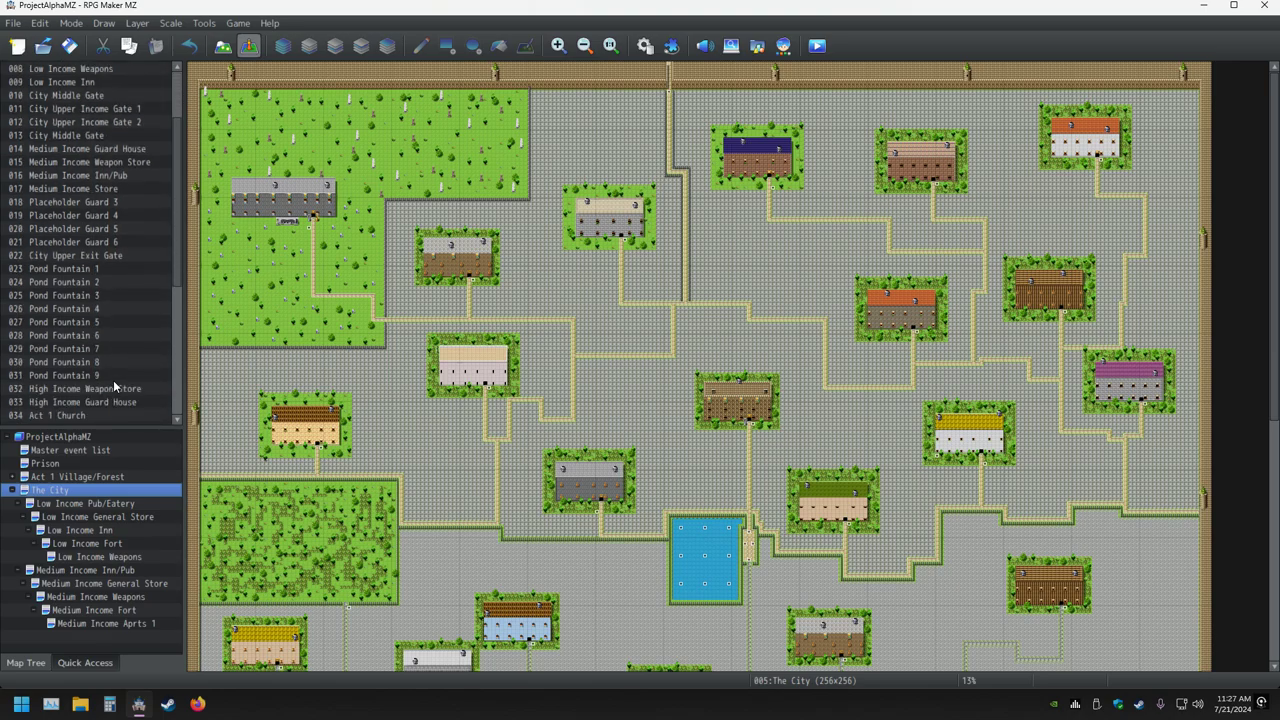
scroll(114, 386, down, 2)
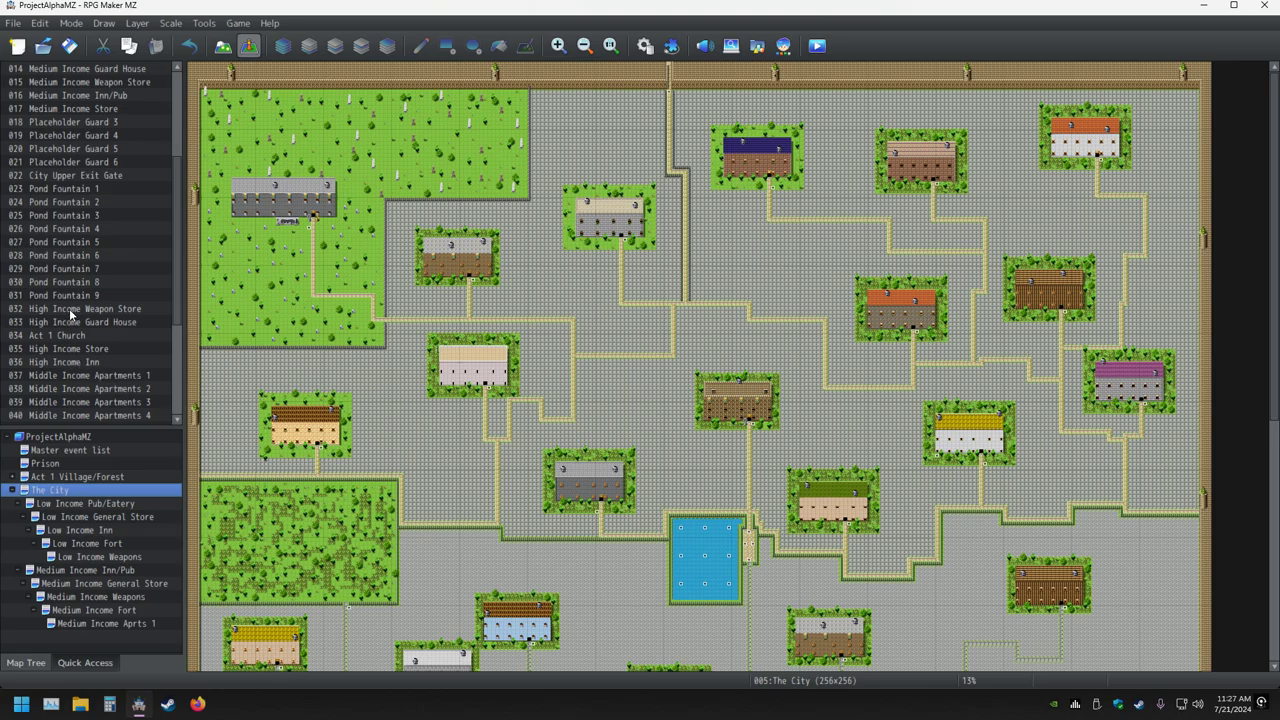
Open the Act 1 Church event from The City's event list to view its settings.
click(74, 324)
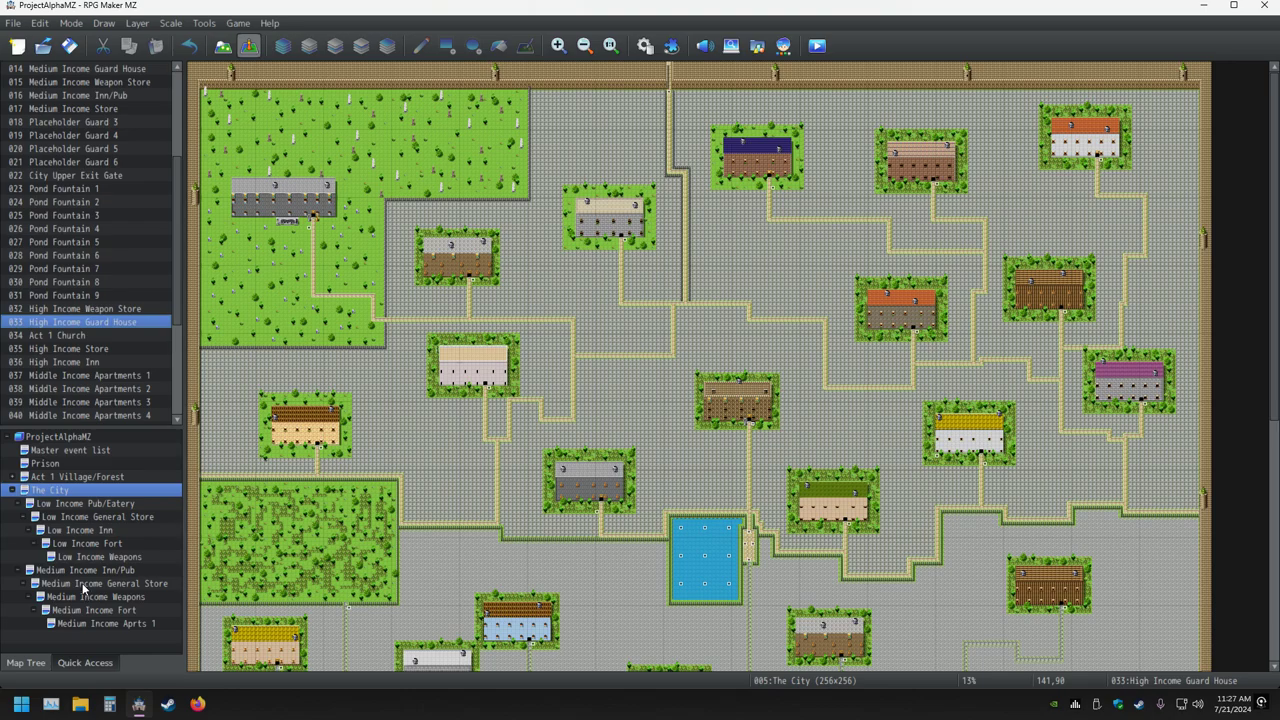
click(64, 341)
double_click(64, 341)
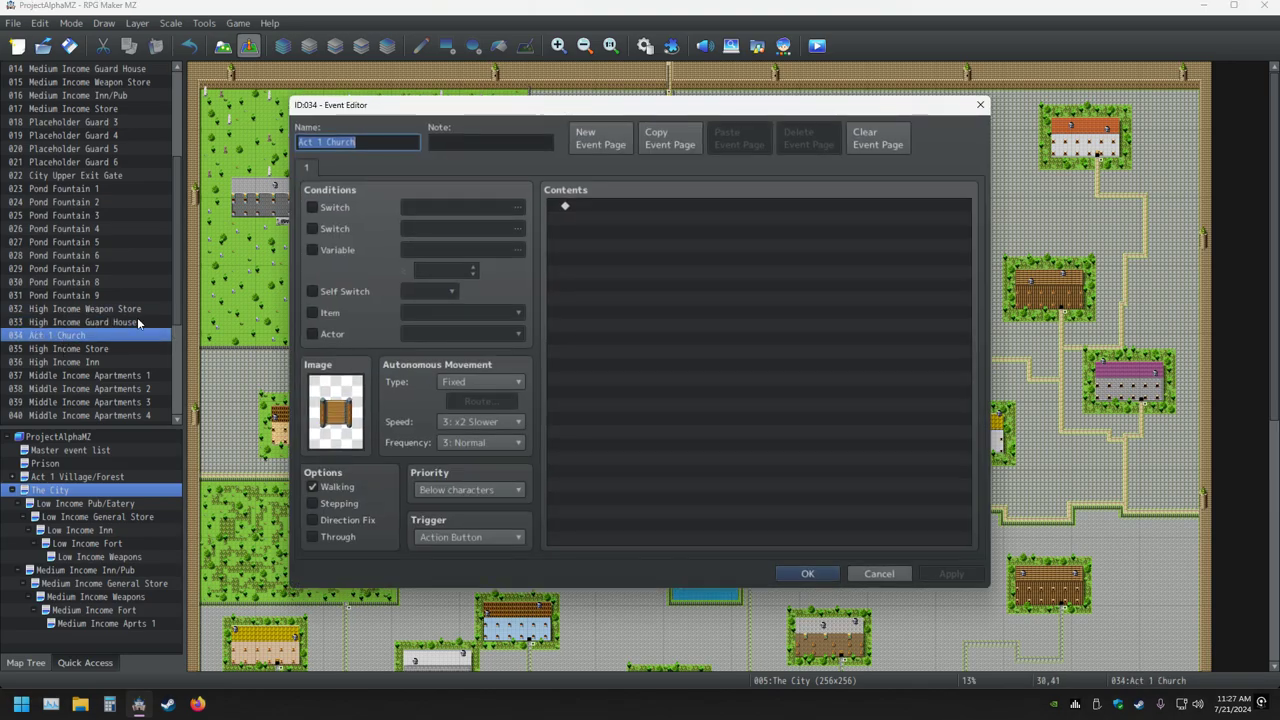
Rename the Act 1 Church event as City Church and save the project.
key(ctrl+shift+Left)
text(City)
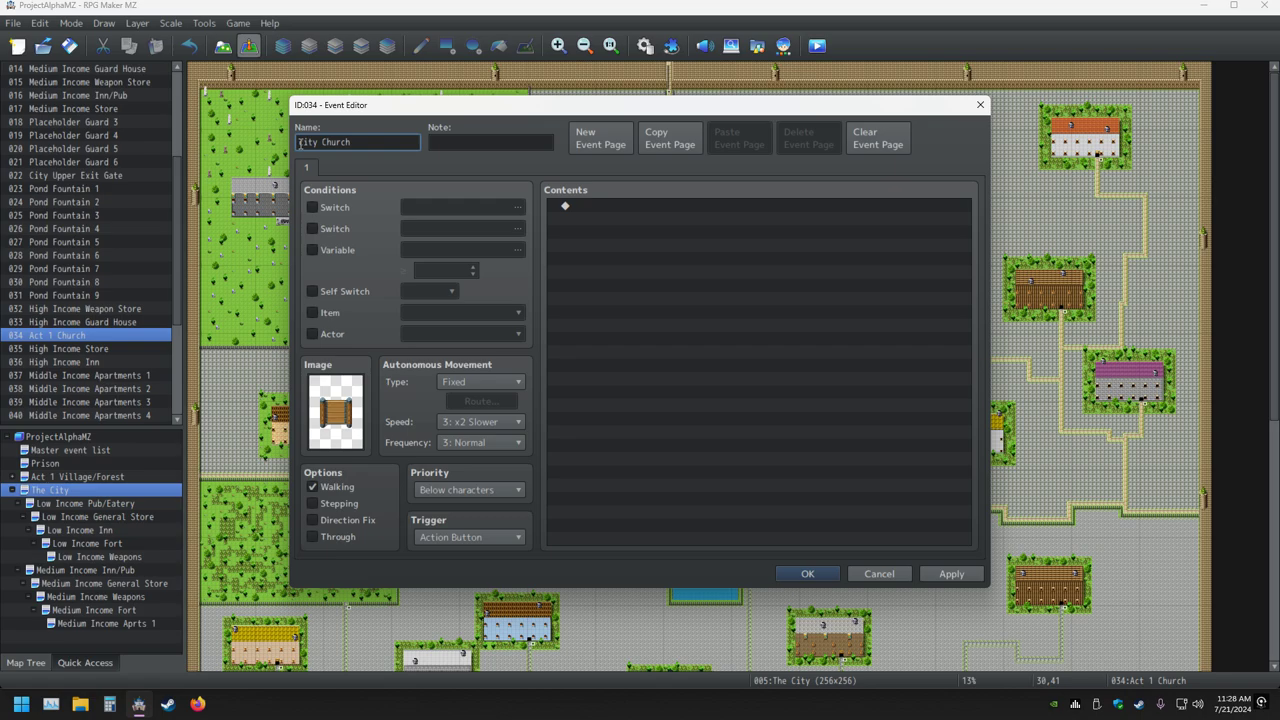
key(BackSpace)
text(c)
key(Delete)
key(BackSpace)
key(BackSpace)
key(BackSpace)
key(BackSpace)
text(City)
key(Return)
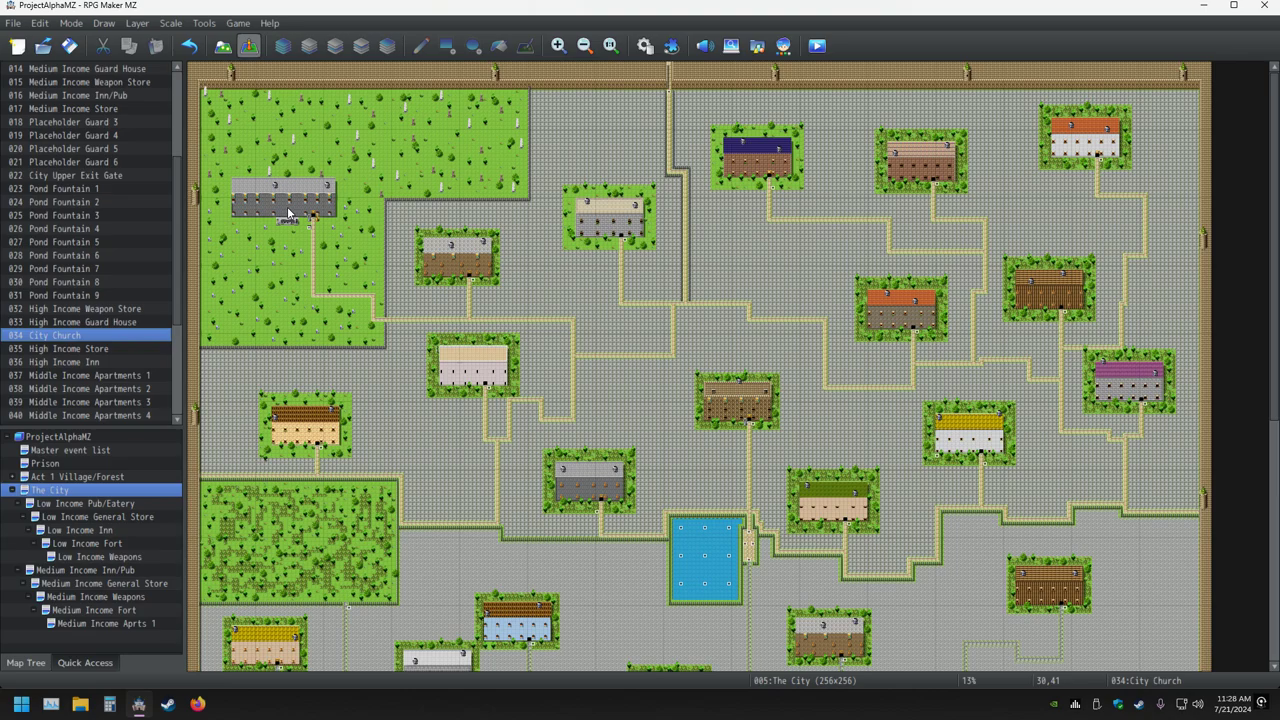
click(69, 46)
Look through the rest of The City's event list and review the map up to its northern wall.
scroll(94, 359, down, 4)
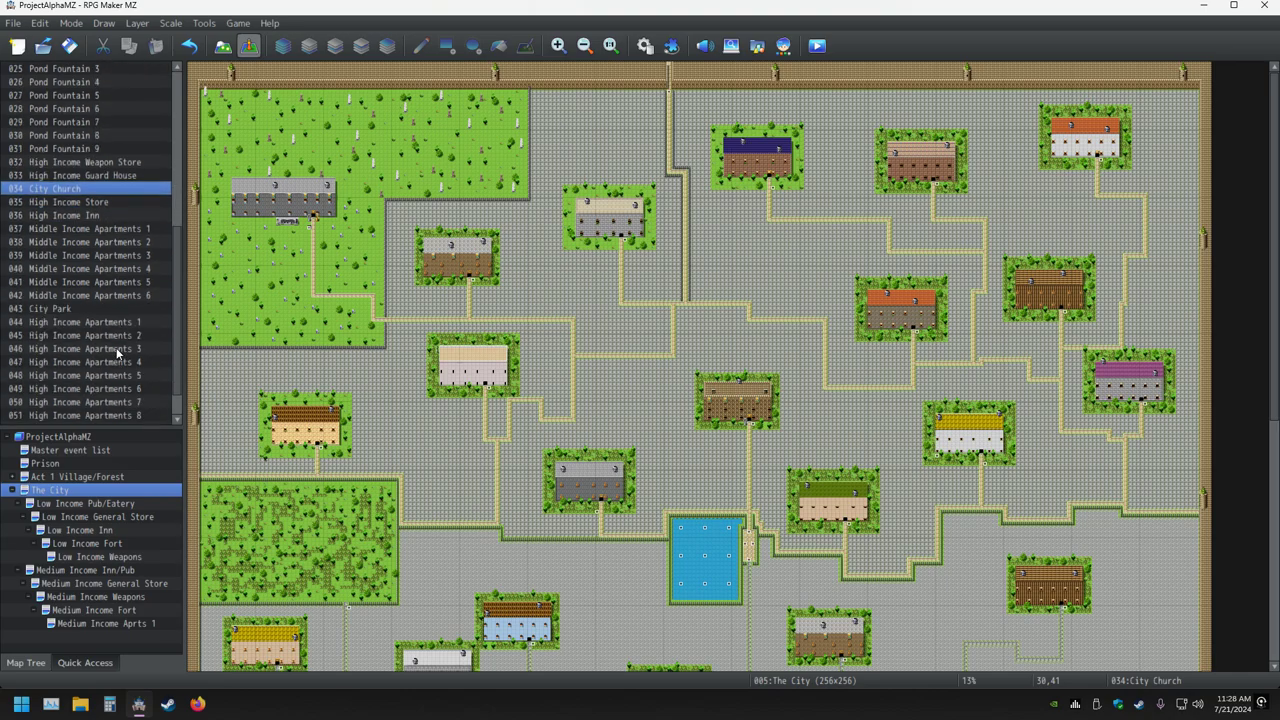
scroll(116, 352, down, 1)
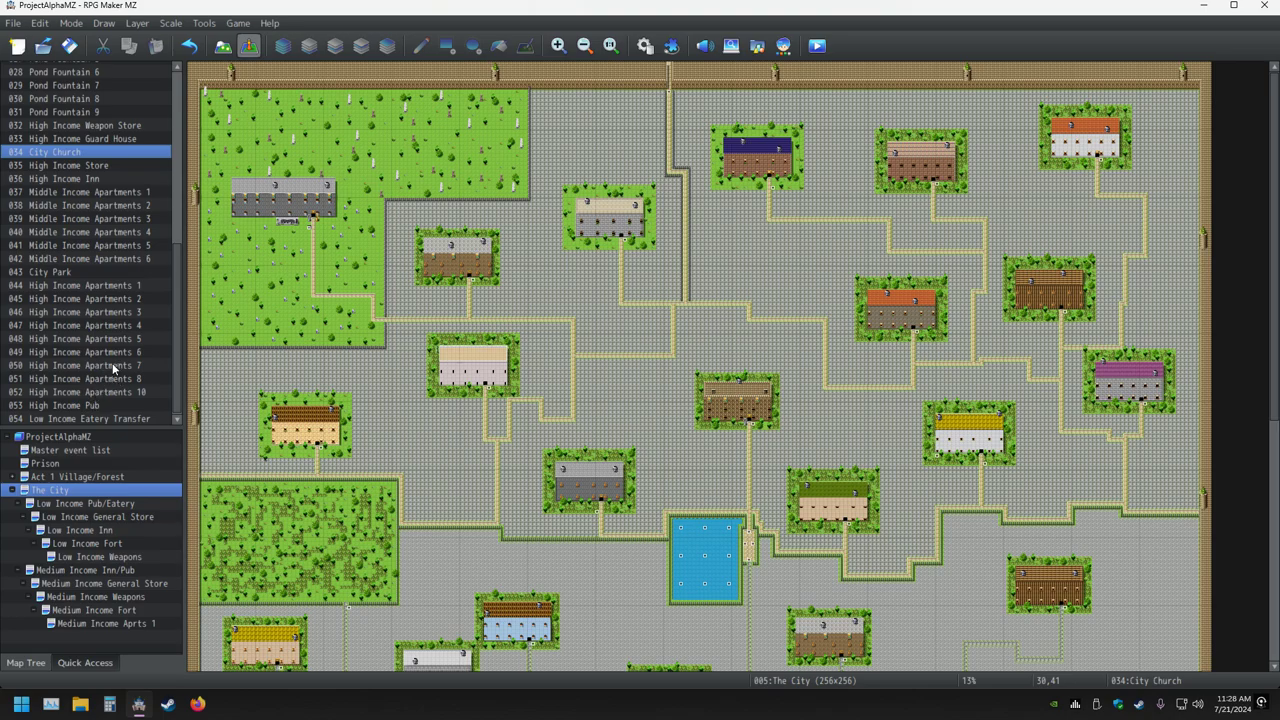
scroll(641, 365, down, 5)
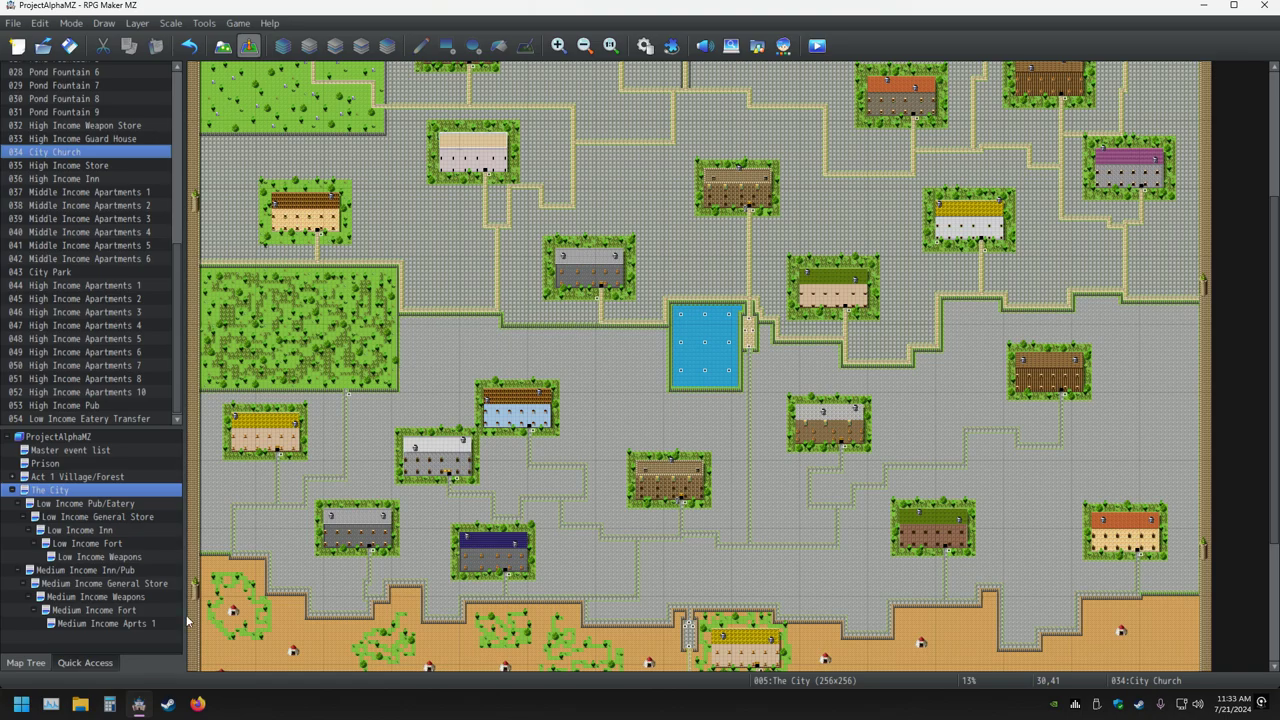
click(142, 623)
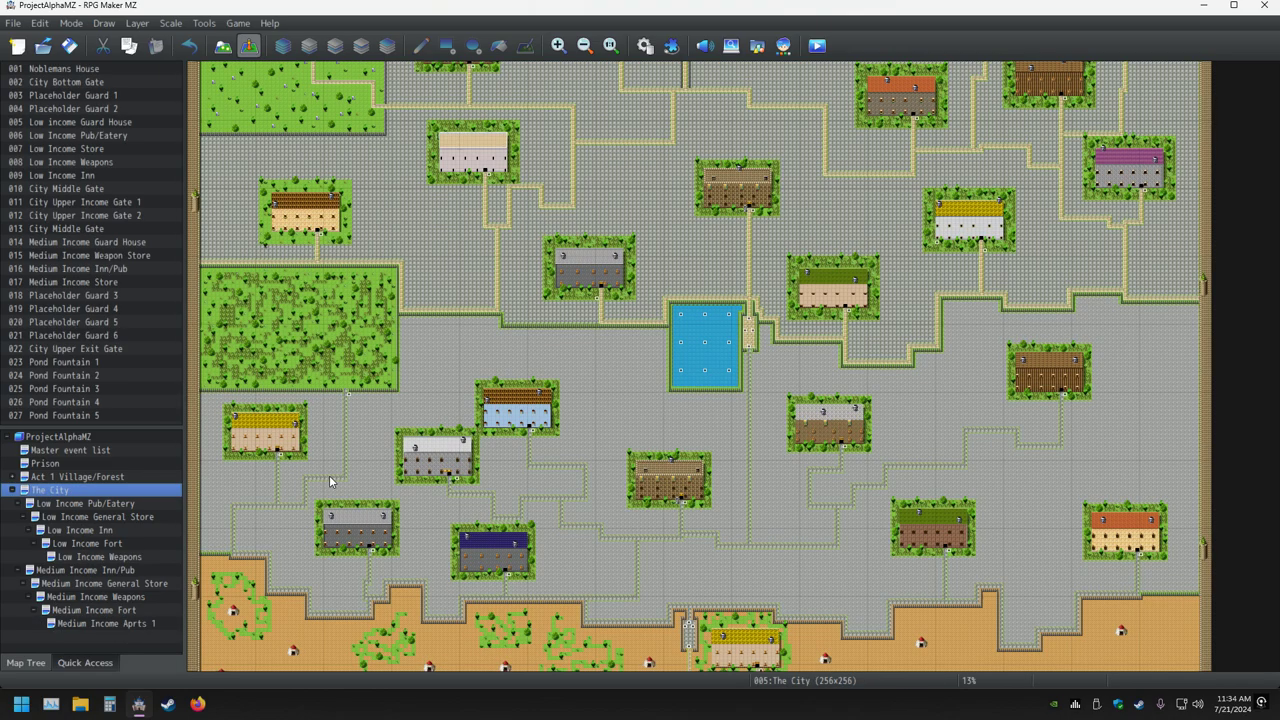
right_click(329, 476)
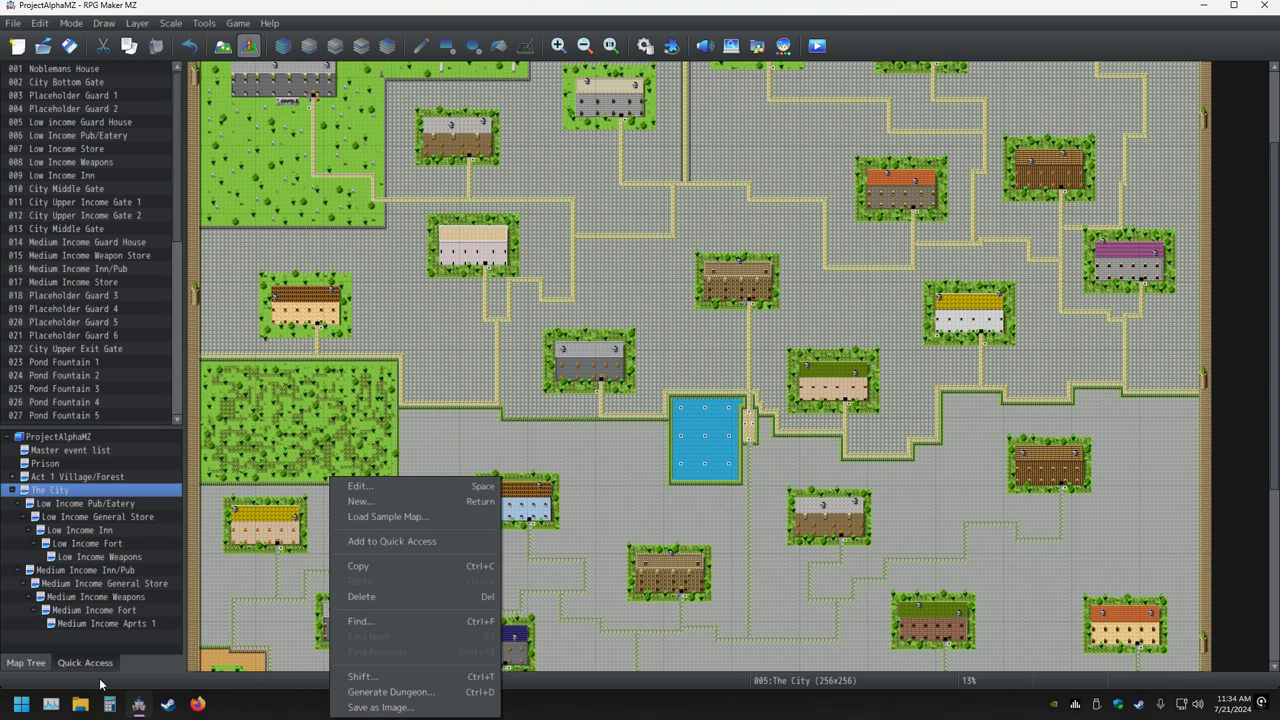
key(Escape)
scroll(286, 531, up, 3)
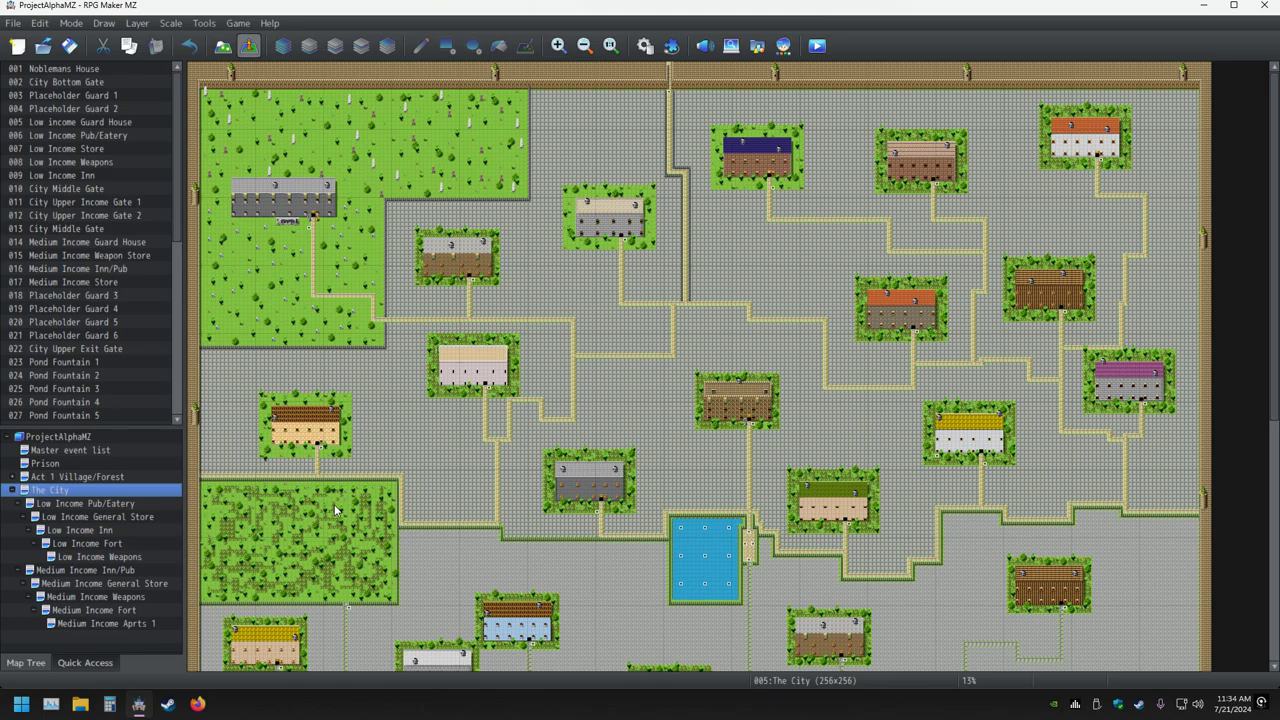
Switch to Steam and open the store's Featured page.
click(167, 704)
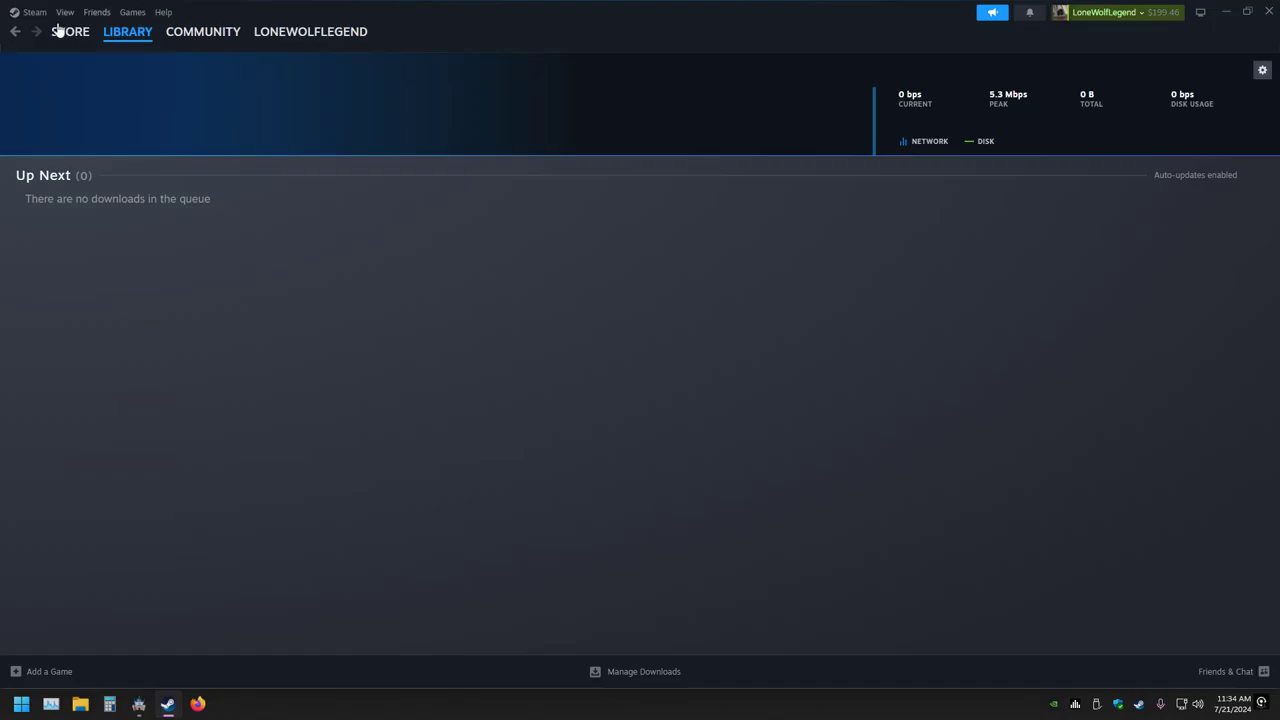
mouse_move(66, 31)
click(74, 97)
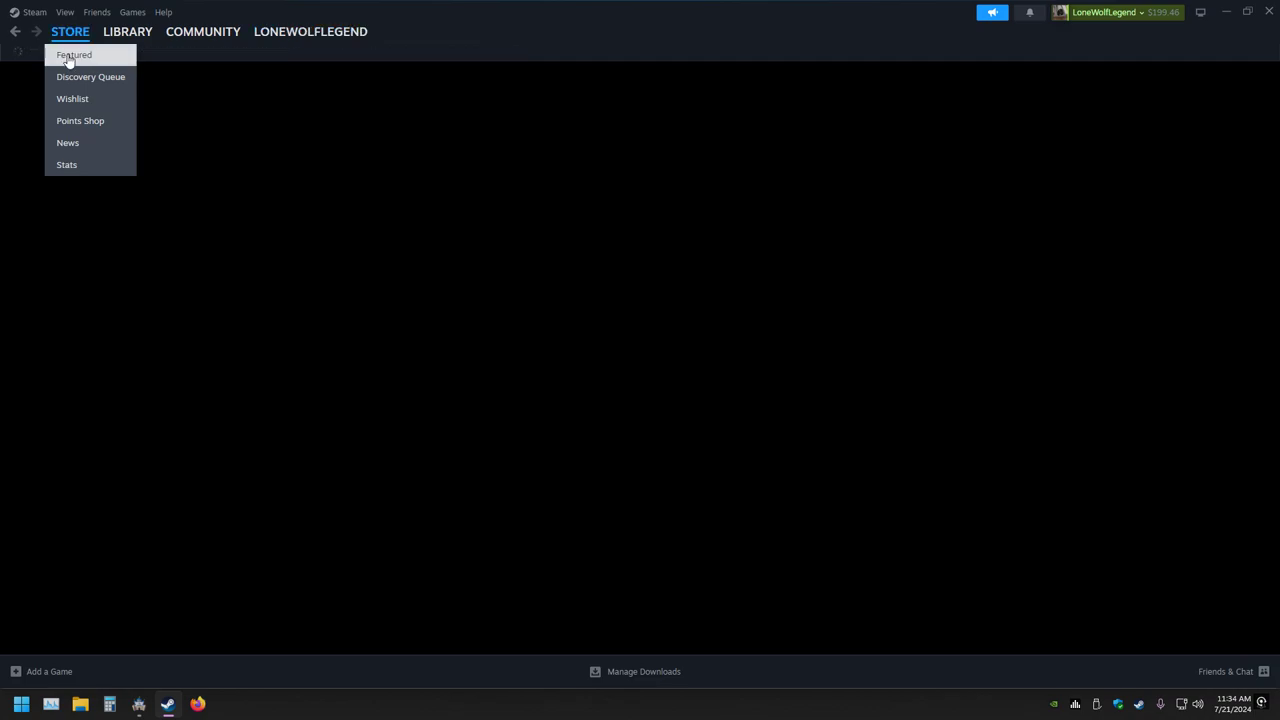
click(74, 54)
Look over RPG Maker MZ's page in the Steam library, including its newly released content, and return to the RPG Maker MZ editor.
mouse_move(125, 33)
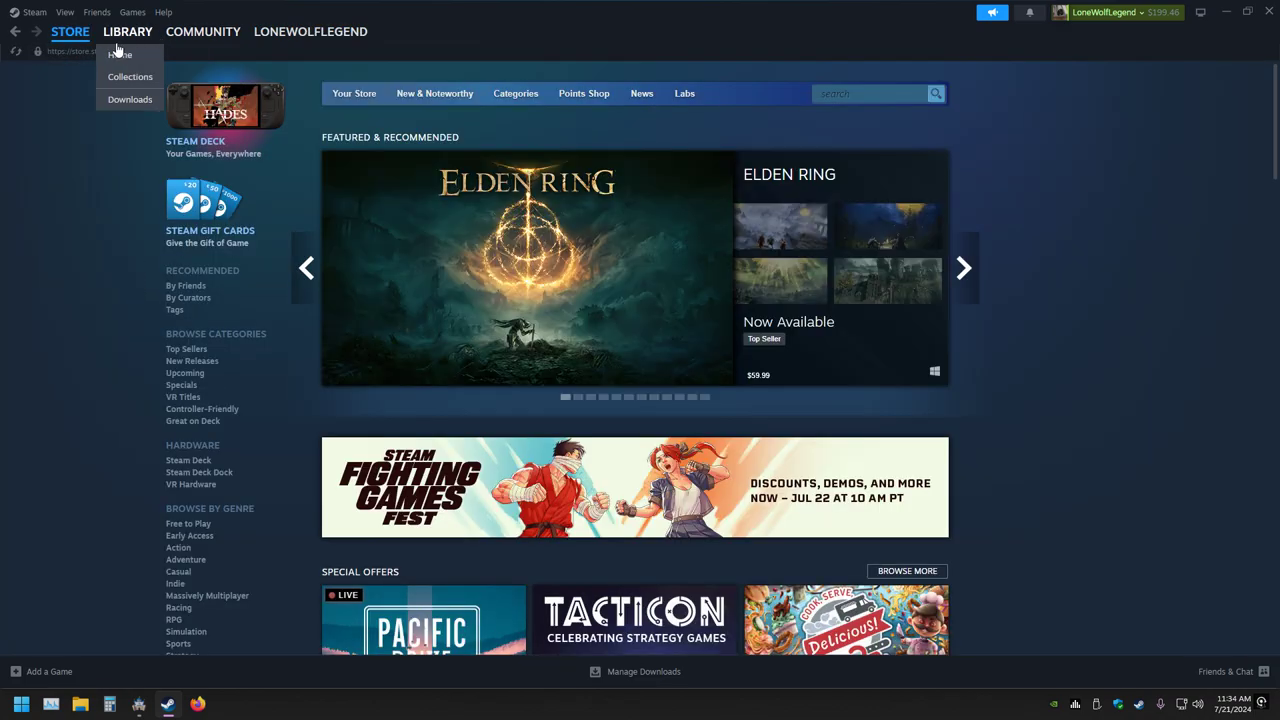
click(128, 98)
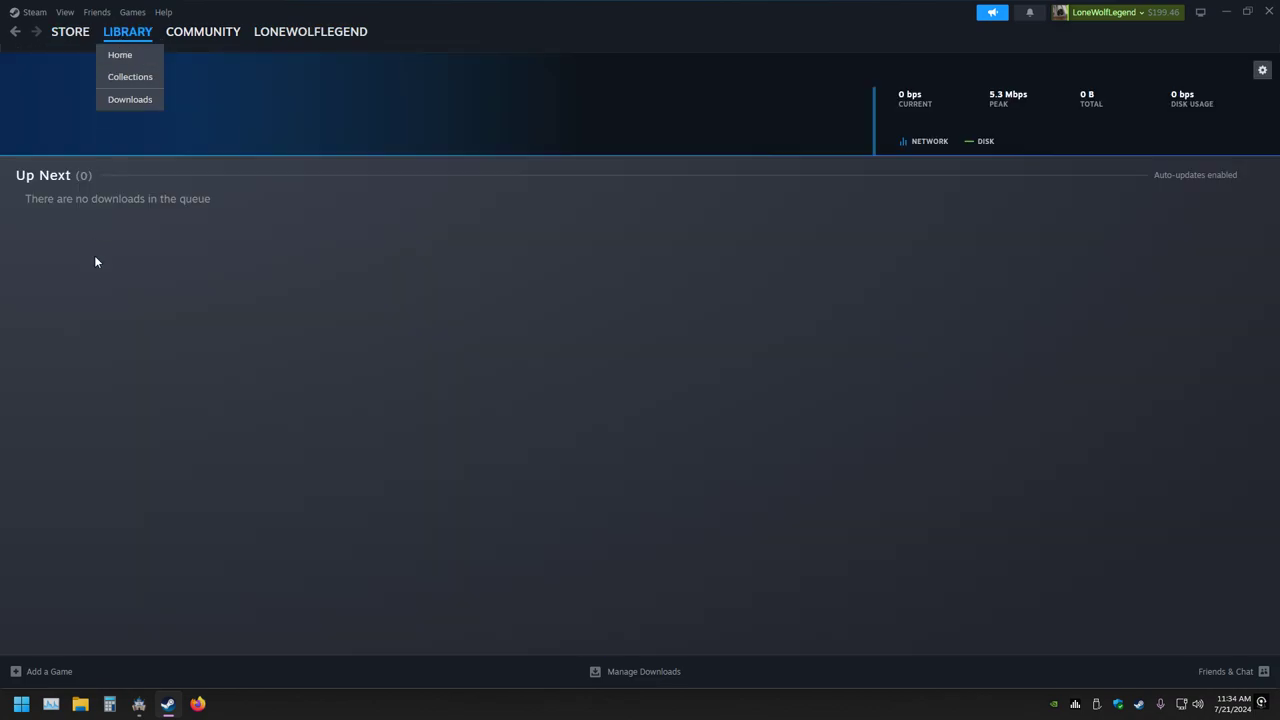
click(120, 55)
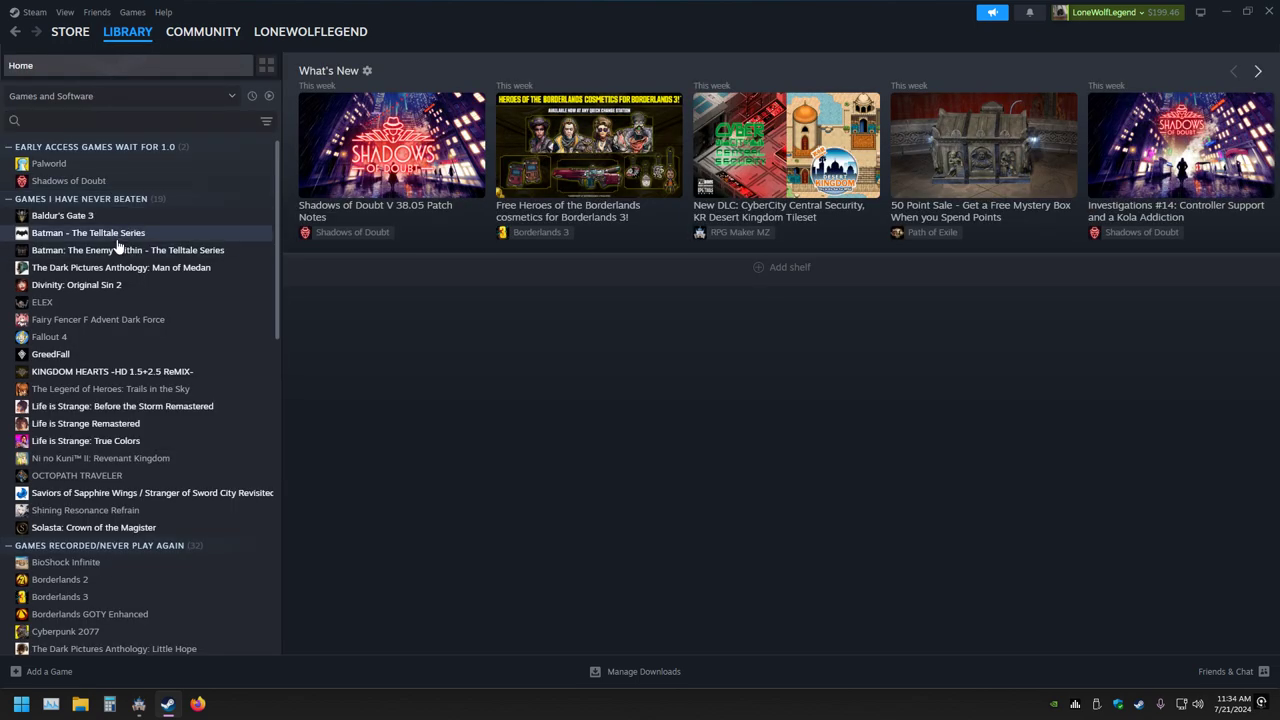
scroll(127, 330, down, 10)
click(113, 560)
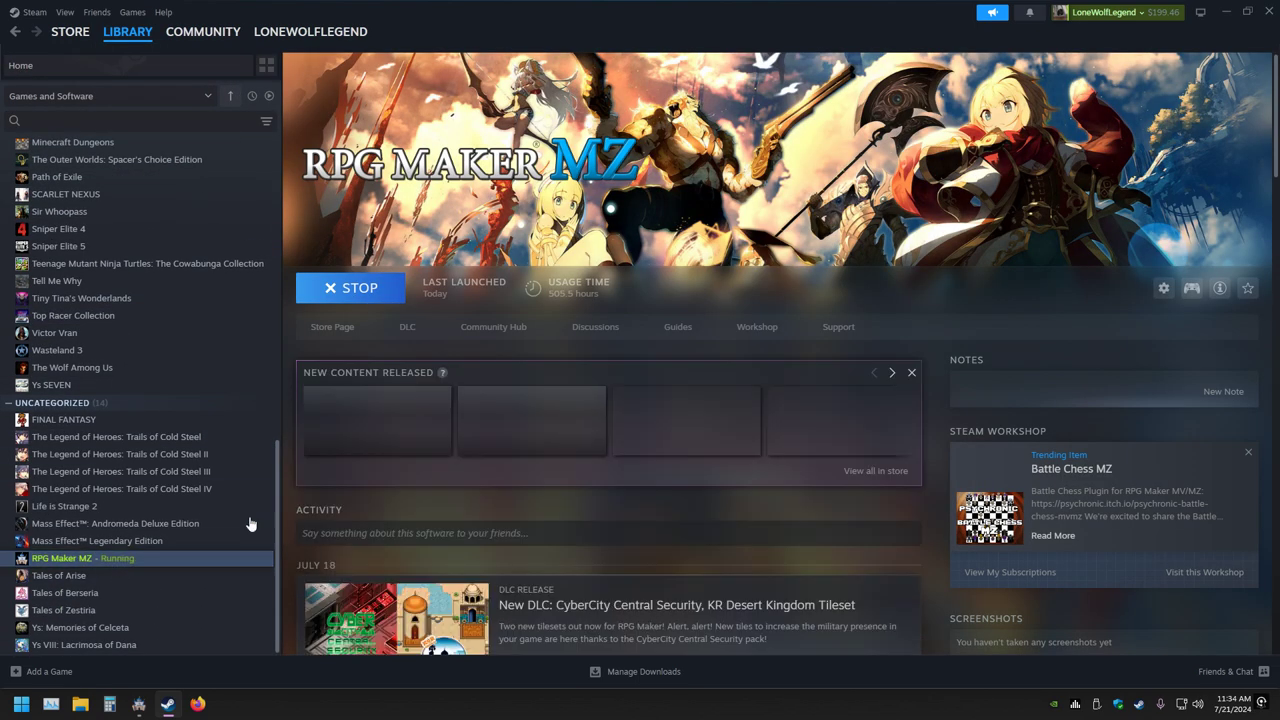
scroll(549, 464, down, 10)
scroll(613, 427, up, 10)
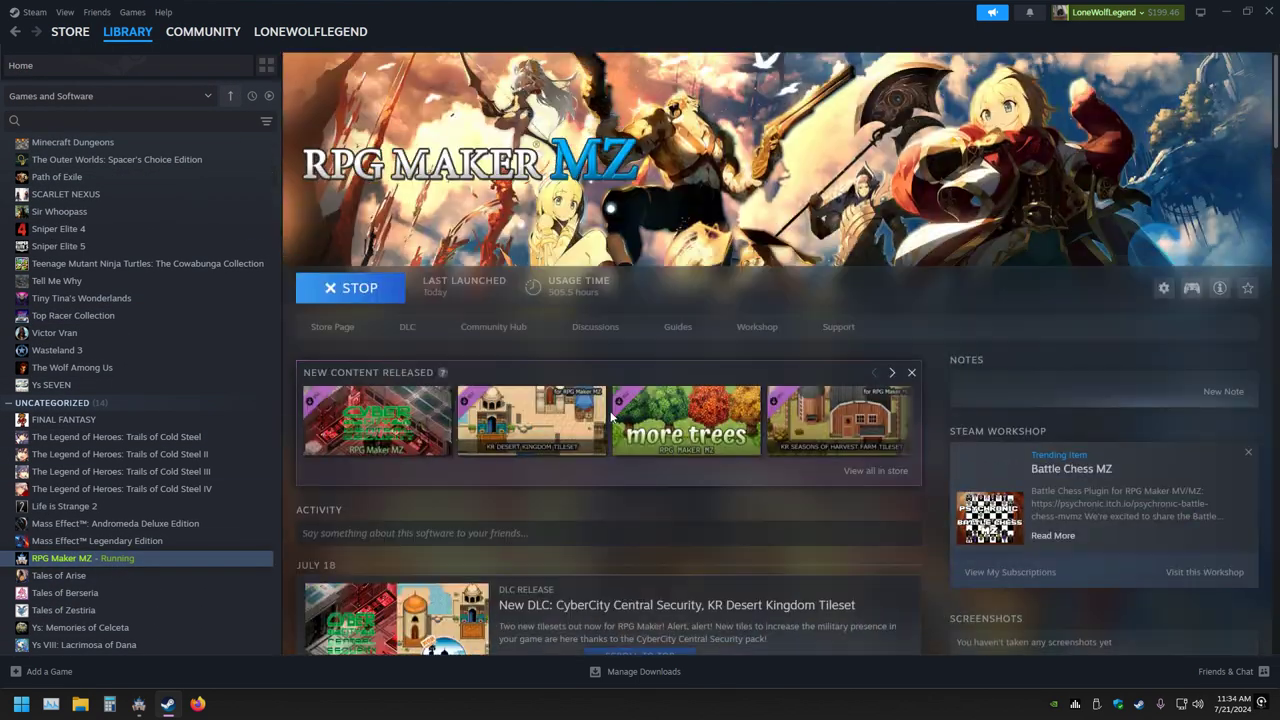
key(alt+Tab)
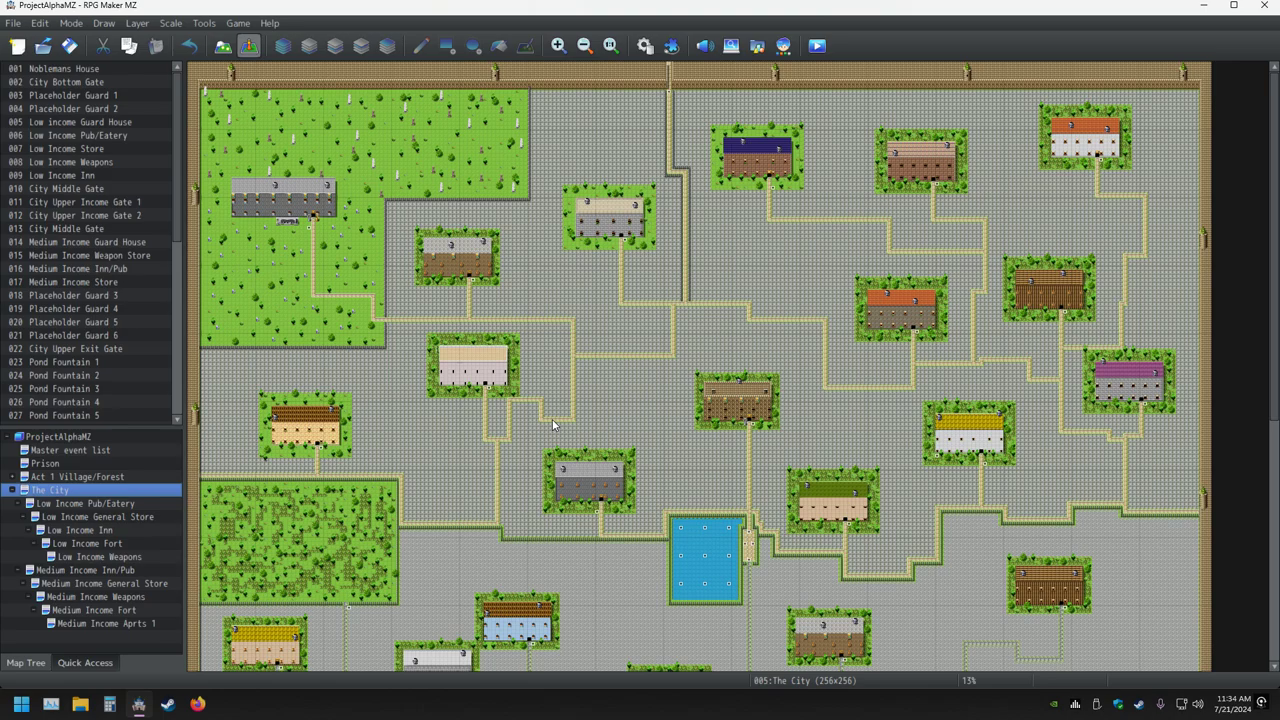
Survey The City map from the northern district to the southern edge and back.
scroll(703, 511, down, 5)
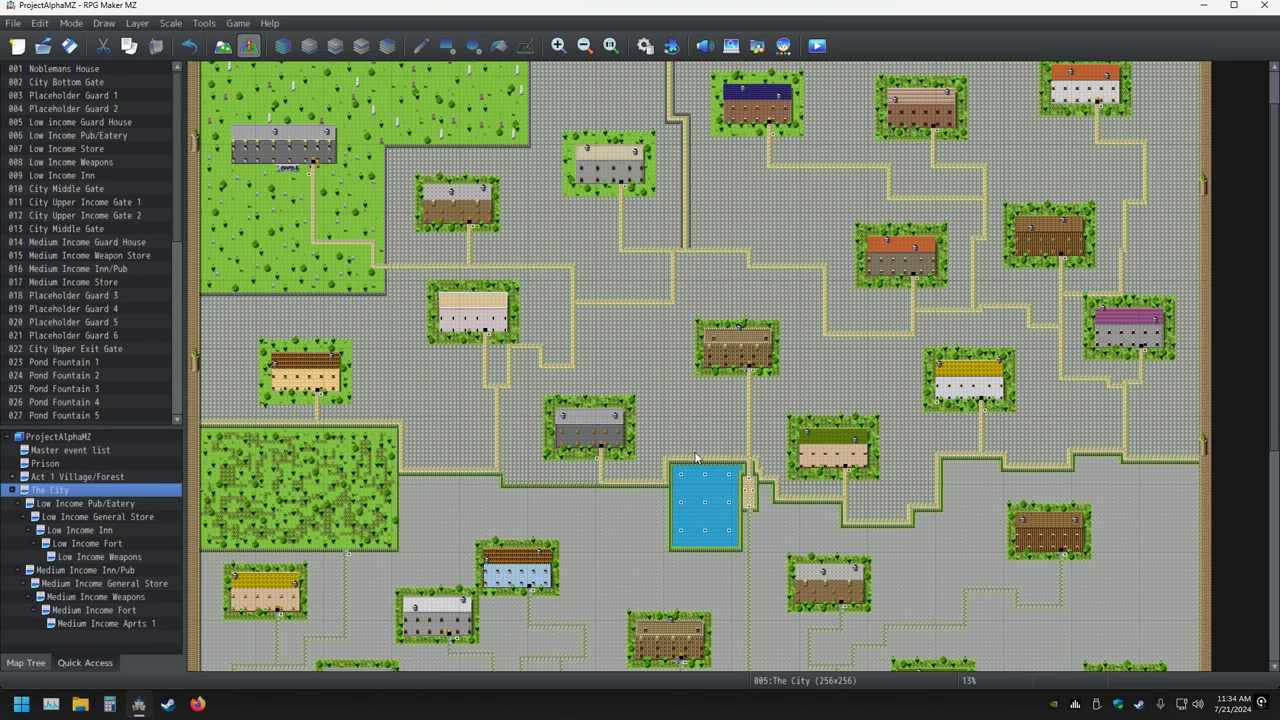
scroll(703, 511, down, 2)
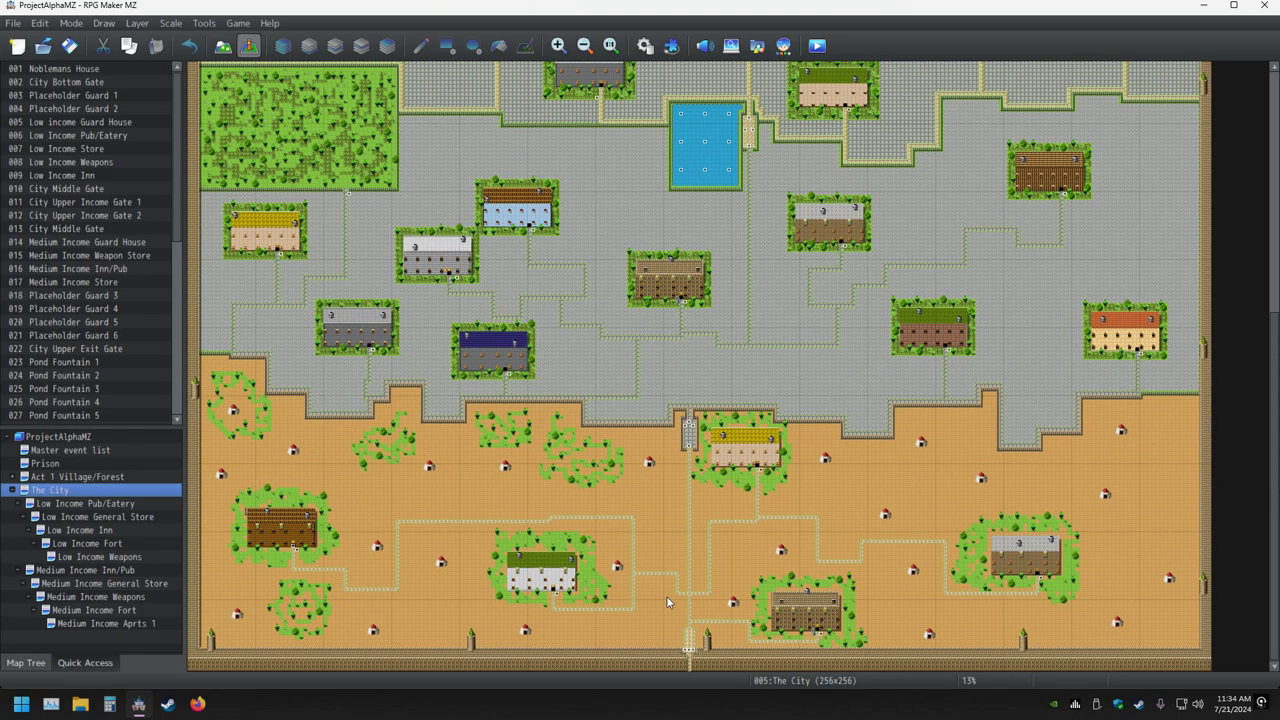
scroll(667, 597, up, 3)
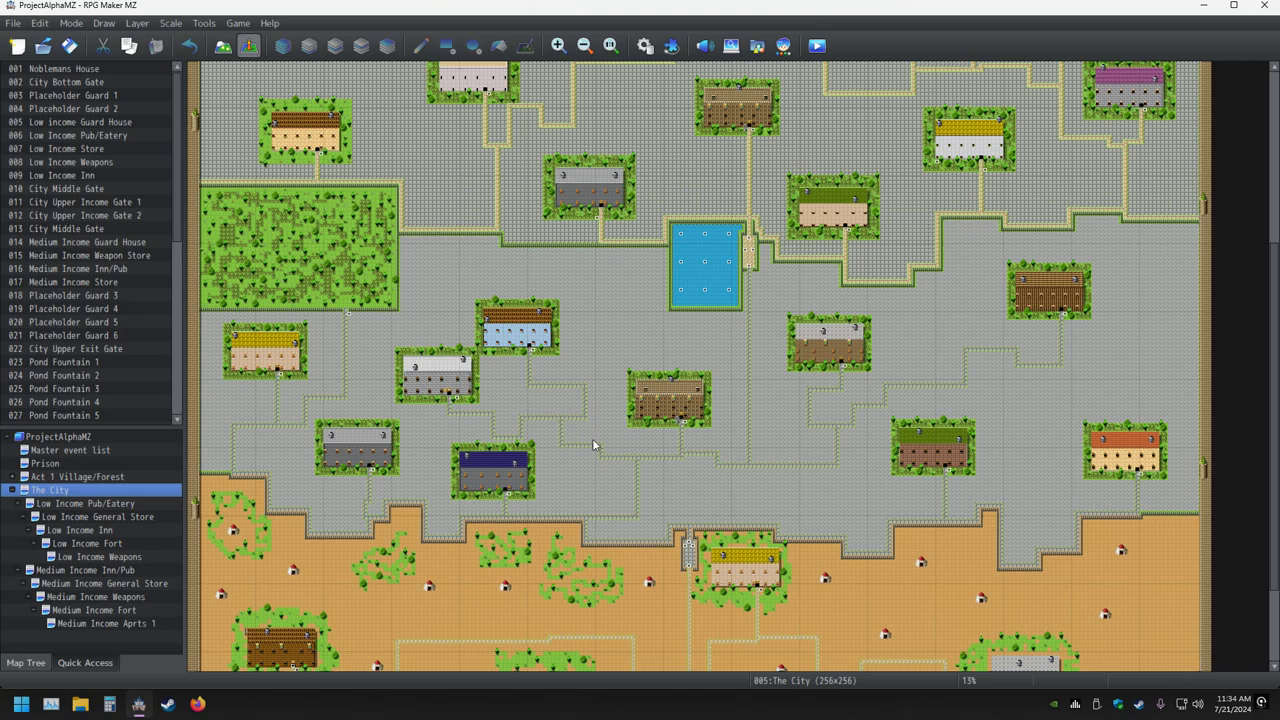
scroll(633, 441, up, 5)
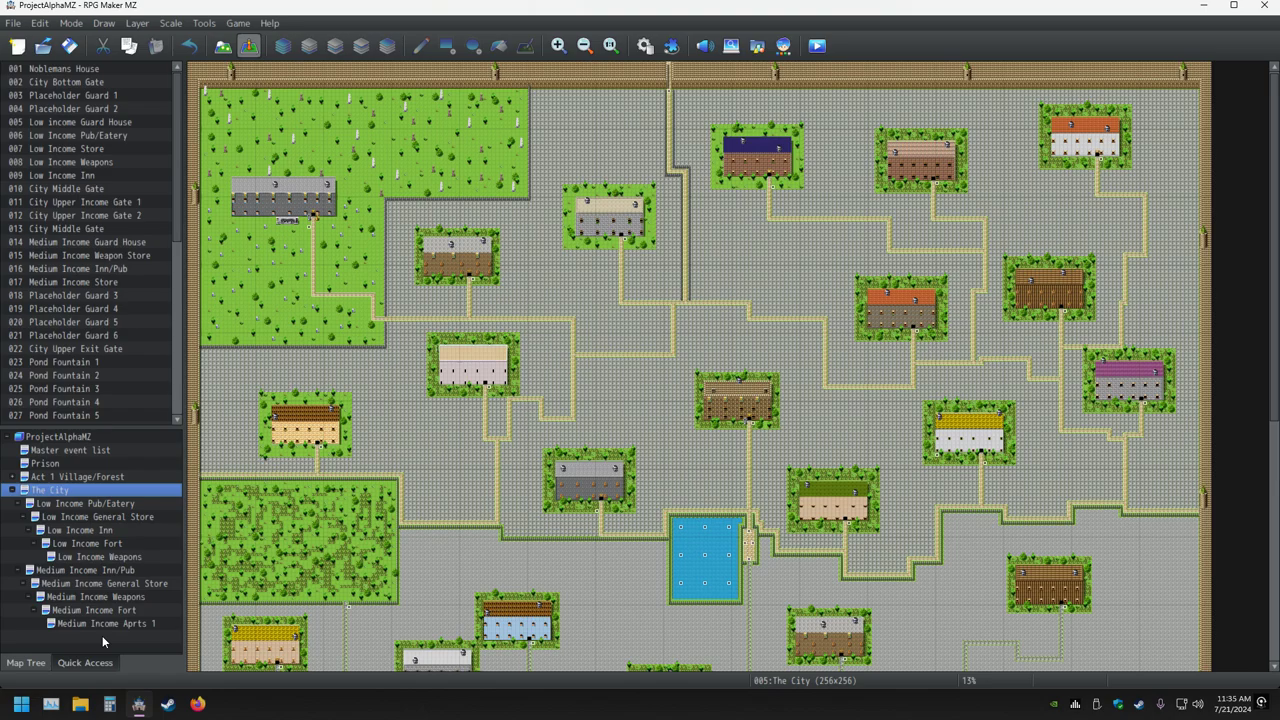
Create a new map with default properties and move it directly beneath The City, above Low Income Pub/Eatery.
right_click(80, 503)
click(123, 504)
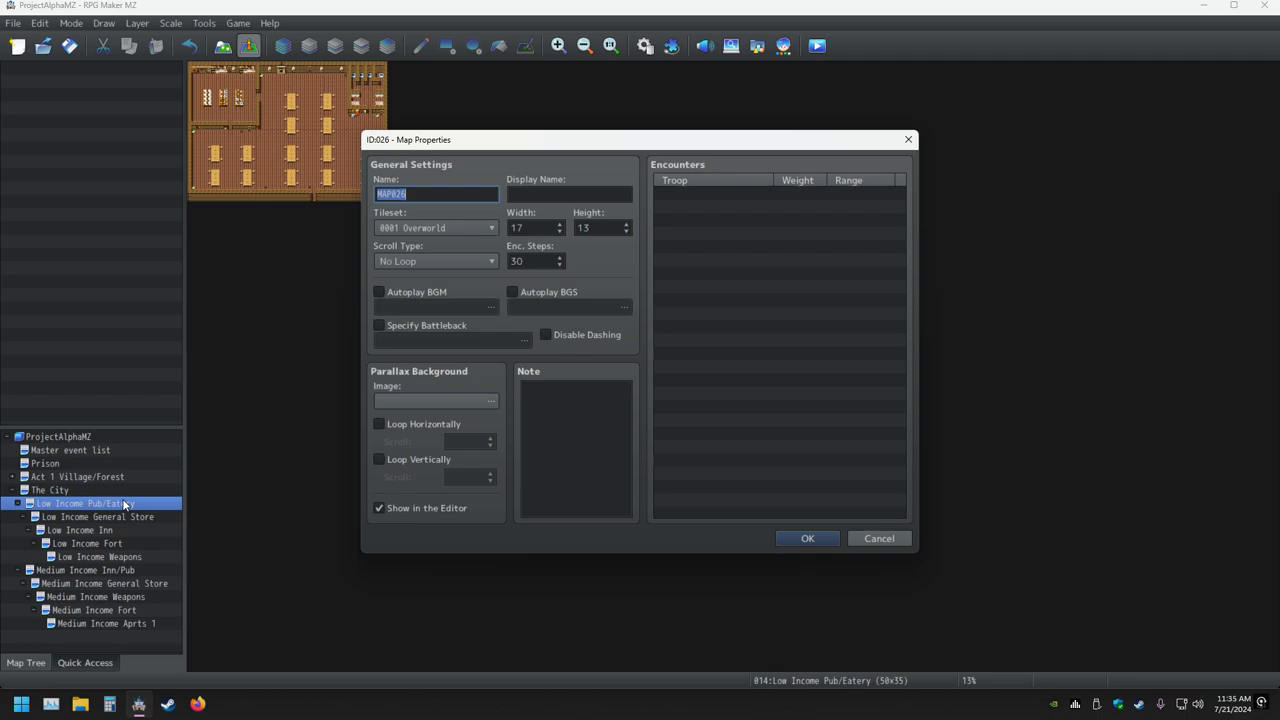
click(814, 542)
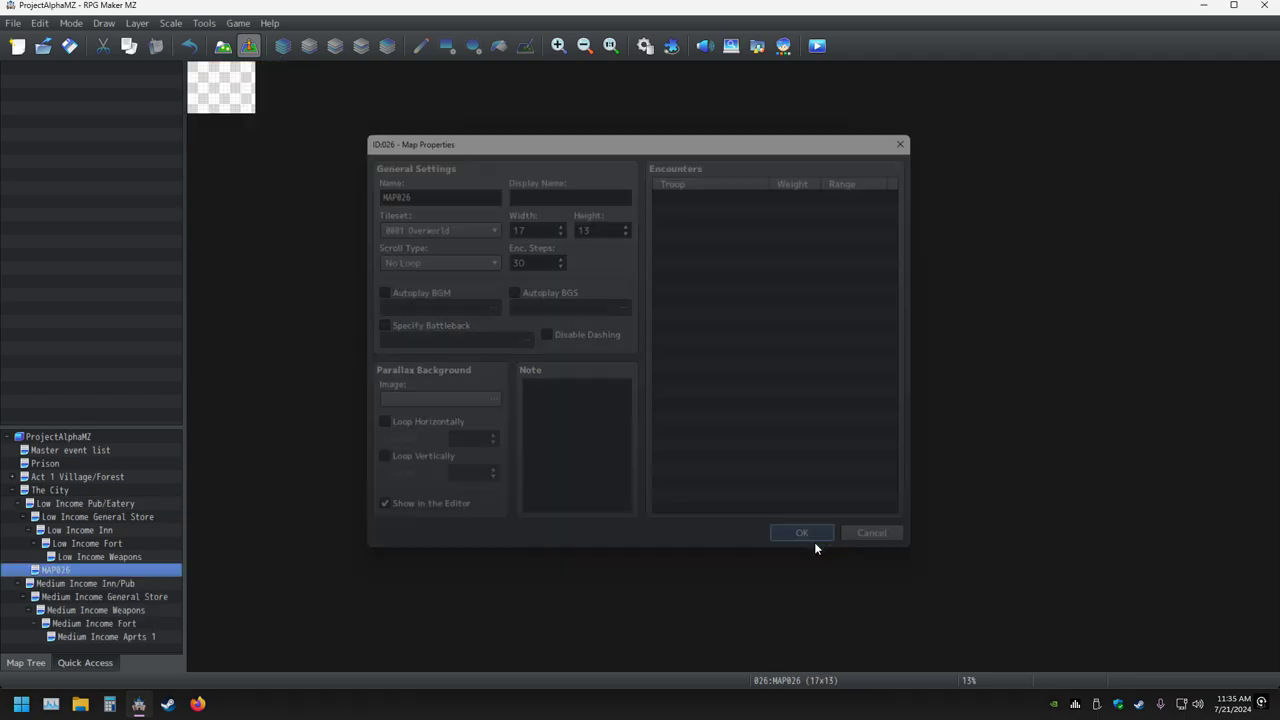
drag(68, 568, 66, 506)
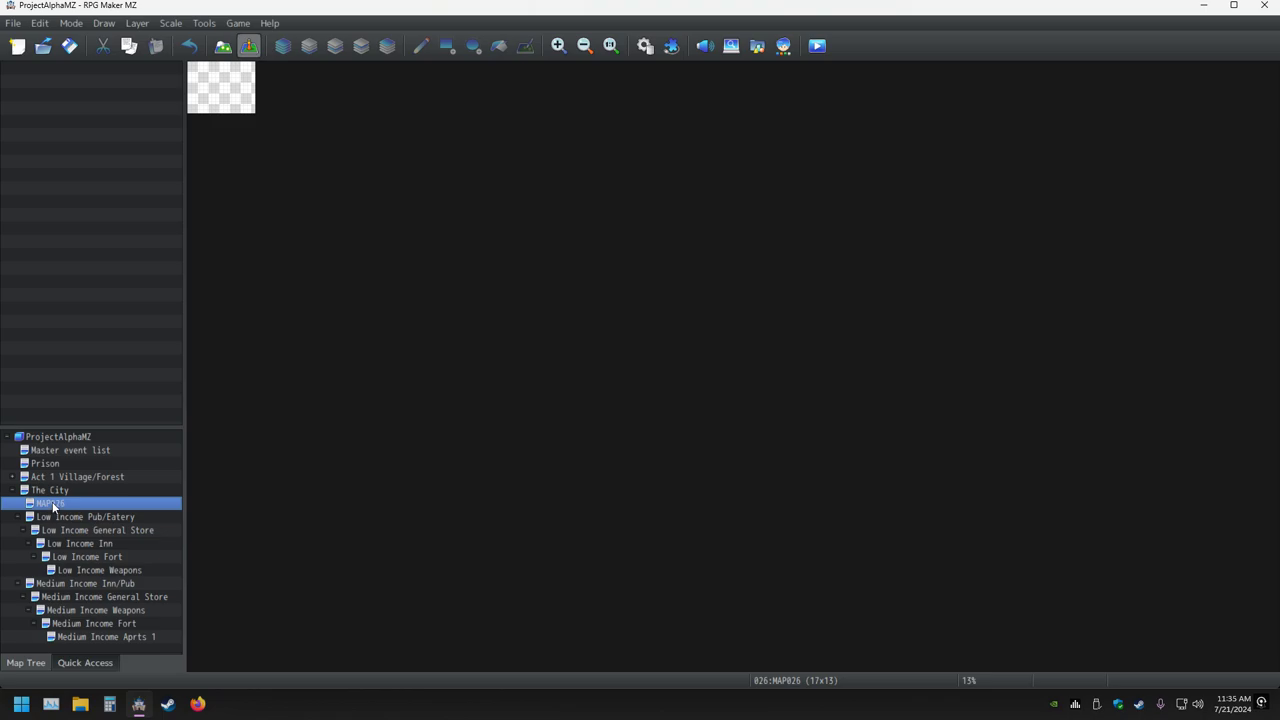
Name the new map City Church, assign it the 0003 Inside tileset and disable dashing.
right_click(53, 507)
click(72, 490)
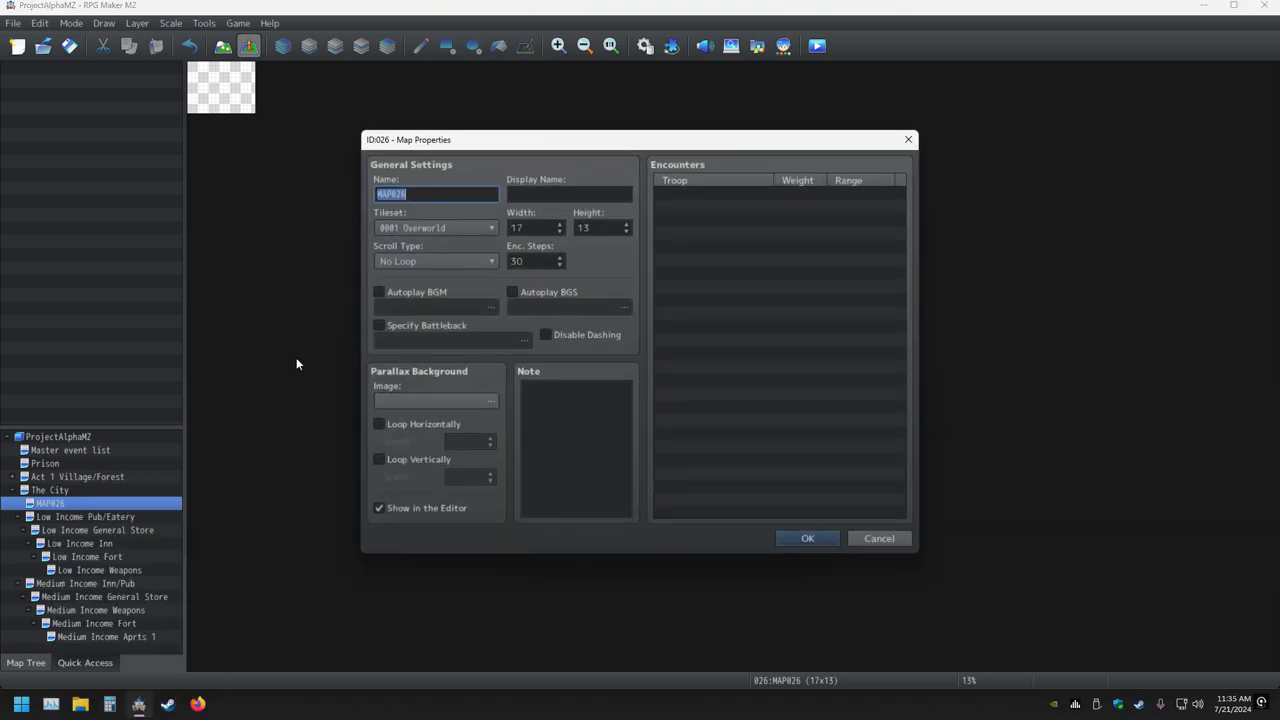
text(City Church)
click(461, 226)
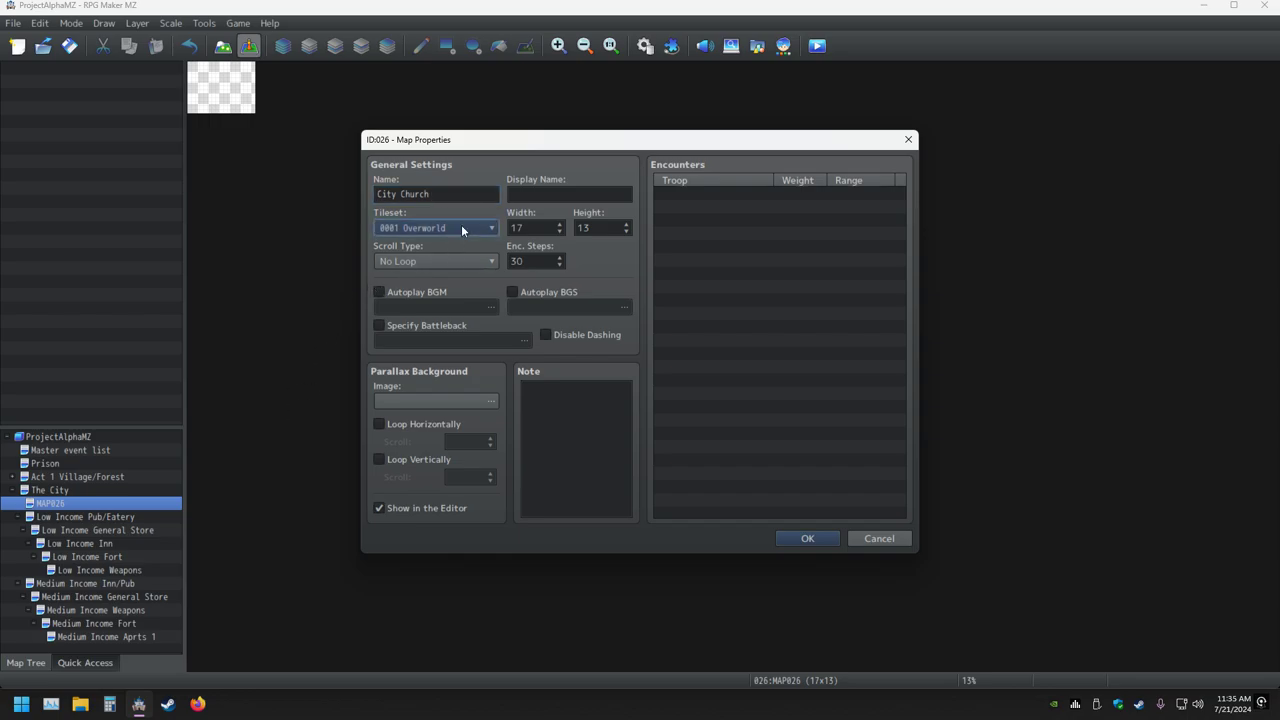
click(430, 270)
click(545, 335)
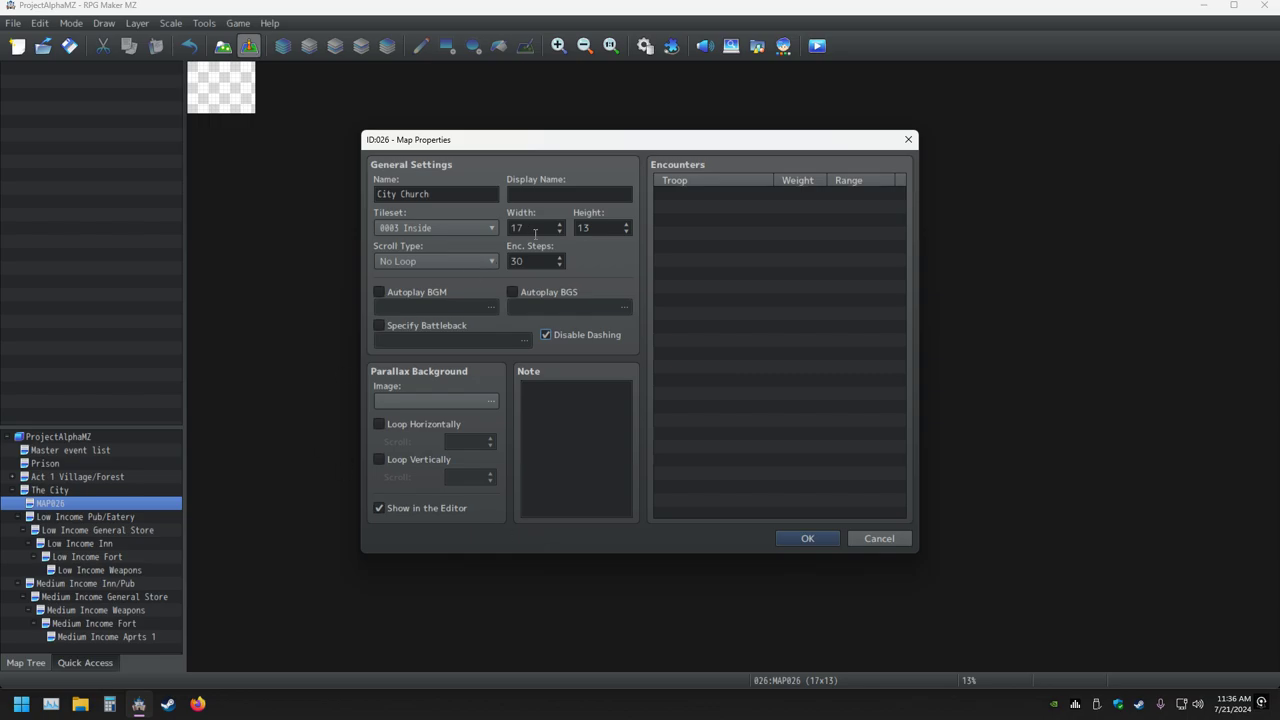
Look at the image choices for the map's parallax background without selecting any.
double_click(418, 399)
click(833, 488)
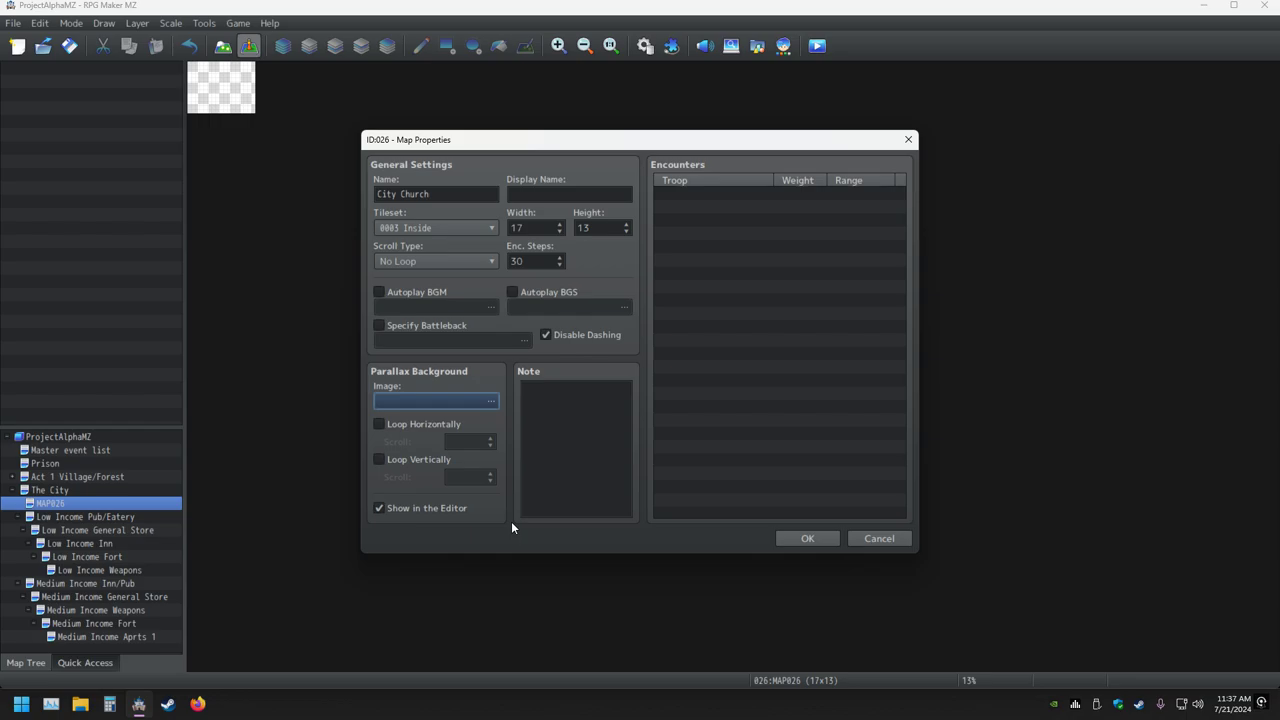
double_click(480, 401)
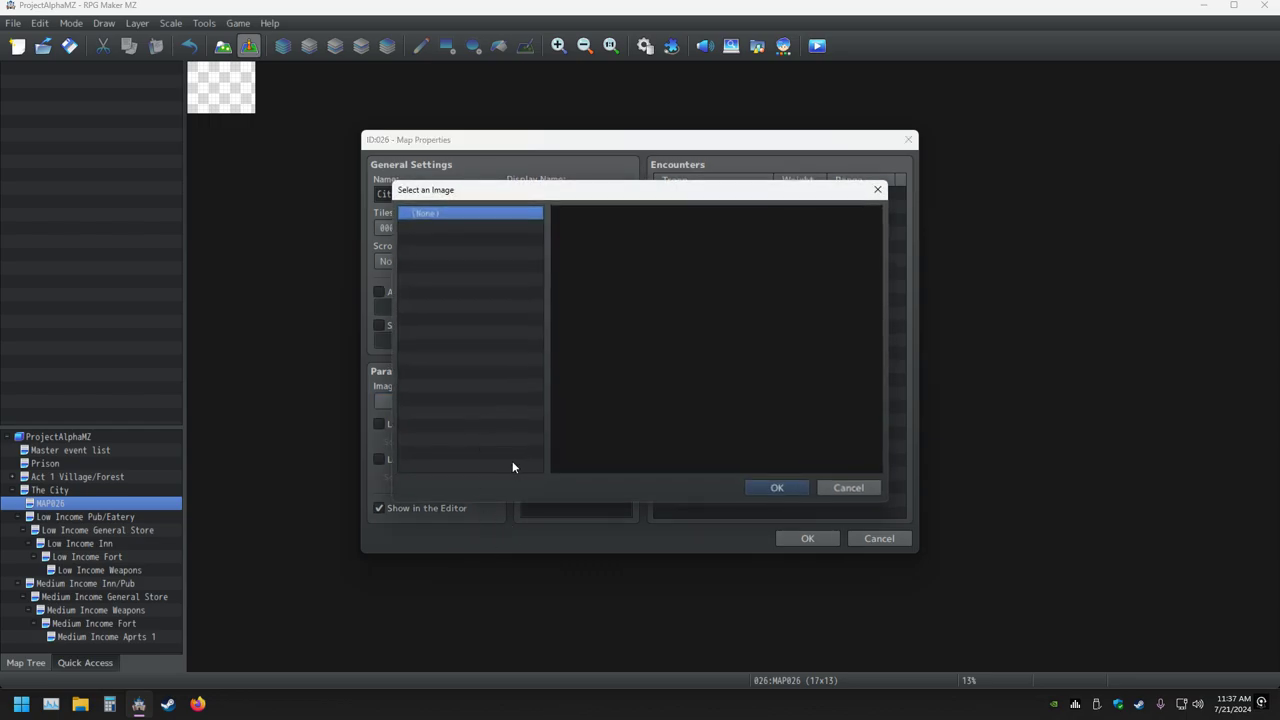
click(862, 489)
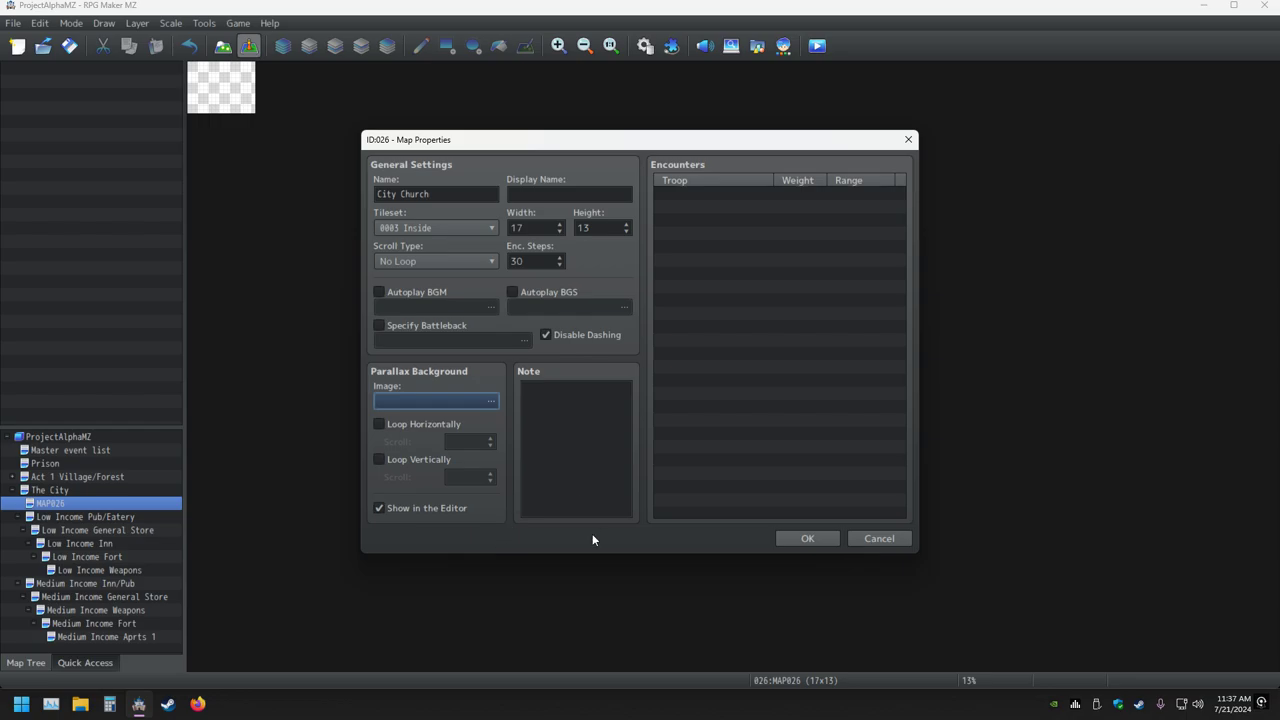
Set the City Church map's width to 100 and height to 75.
double_click(539, 227)
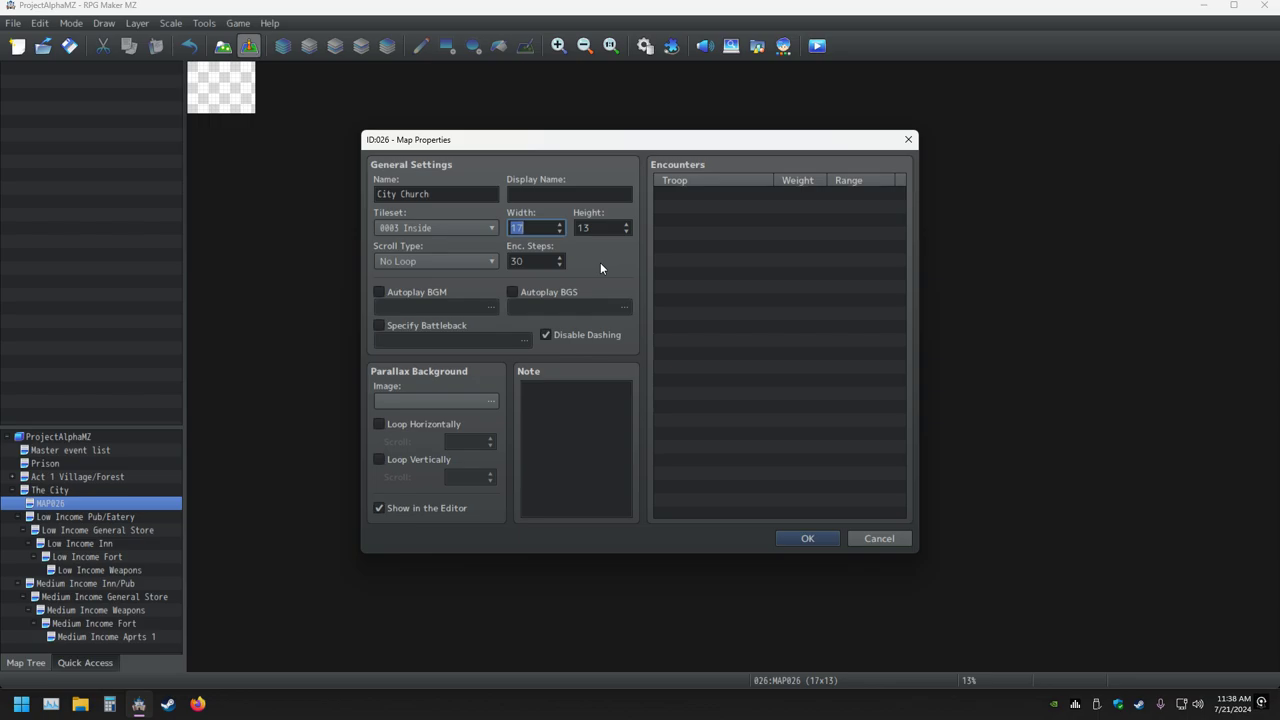
text(100)
key(Tab)
key(Return)
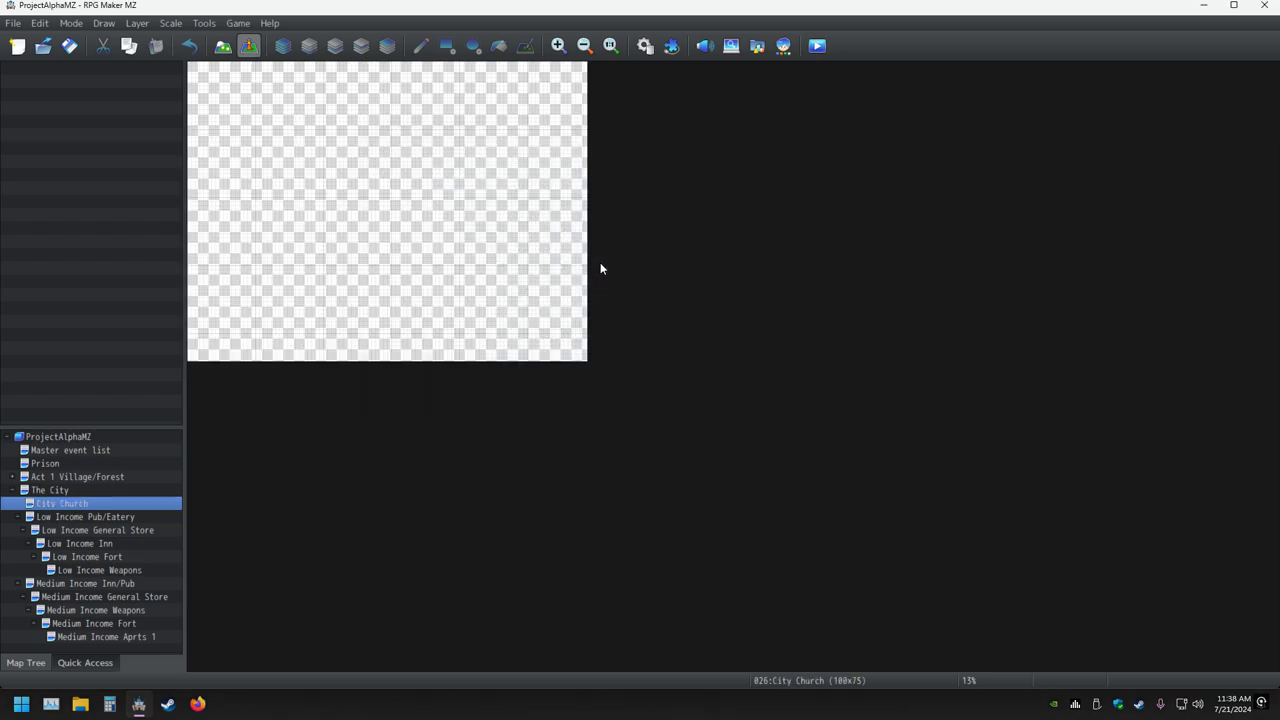
Increase the City Church map's width to 150 and switch the editor to map drawing mode.
key(space)
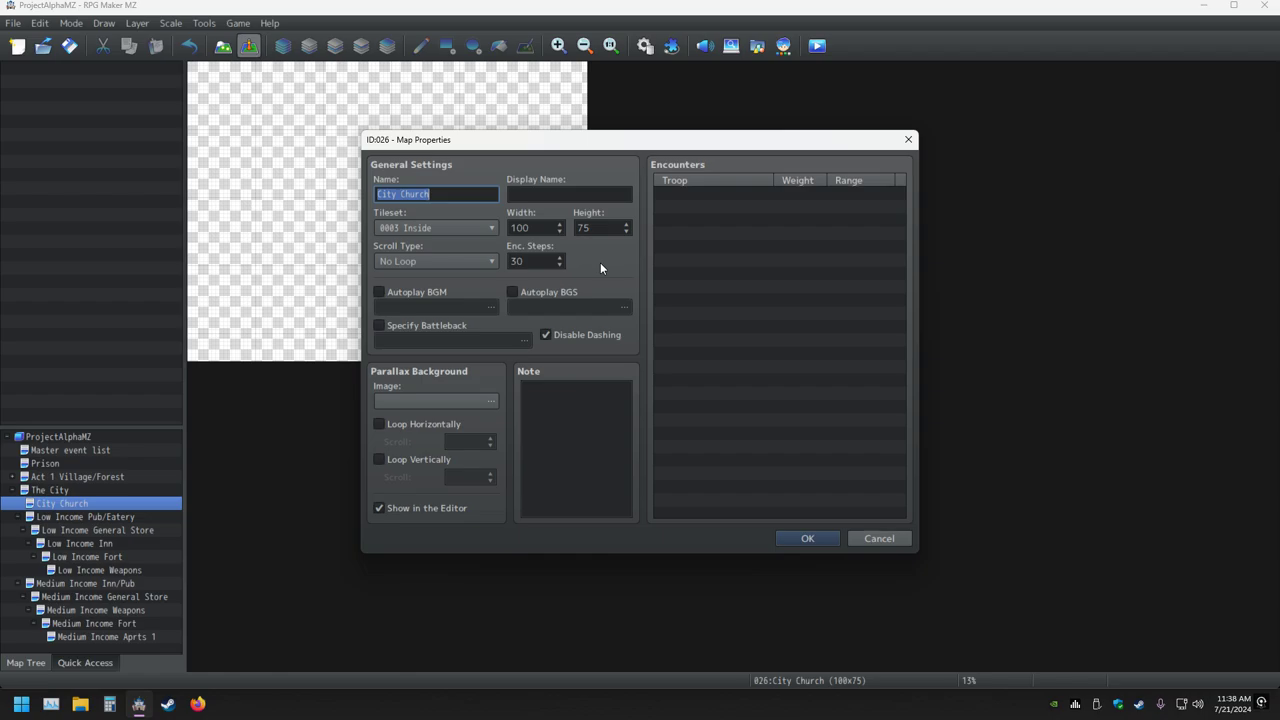
key(Tab)
key(Tab)
key(Tab)
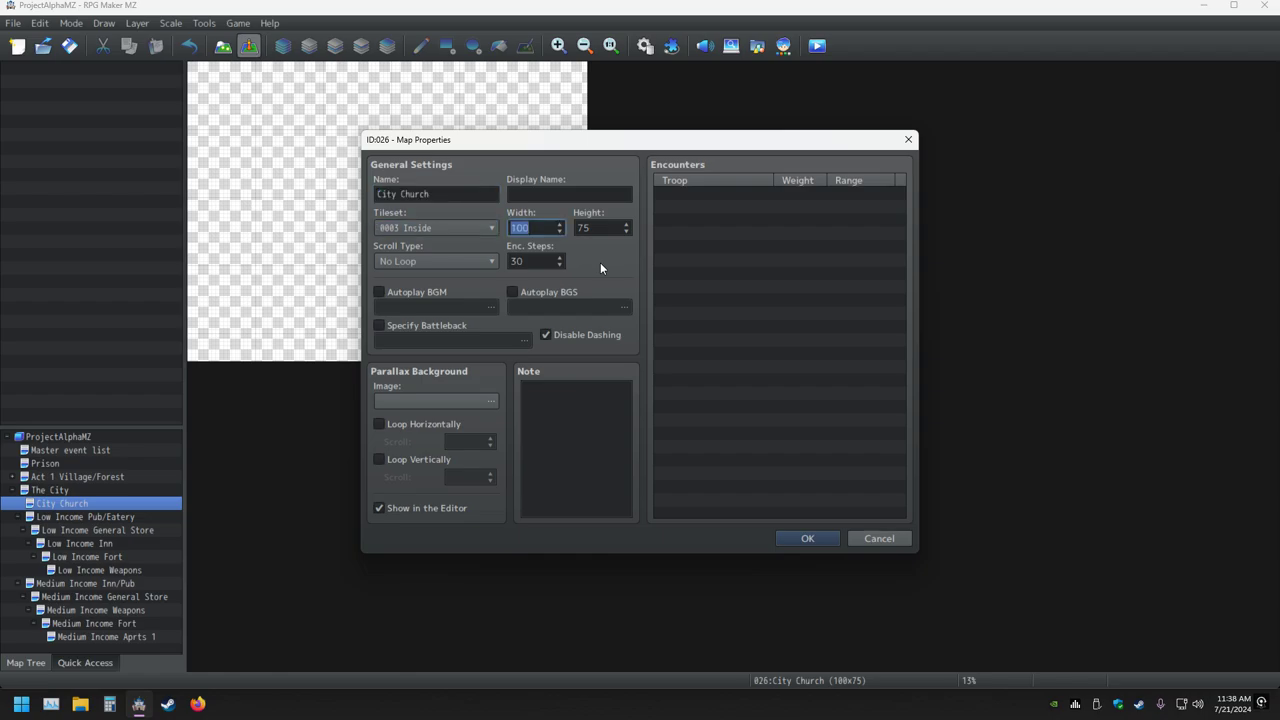
text(150)
key(Return)
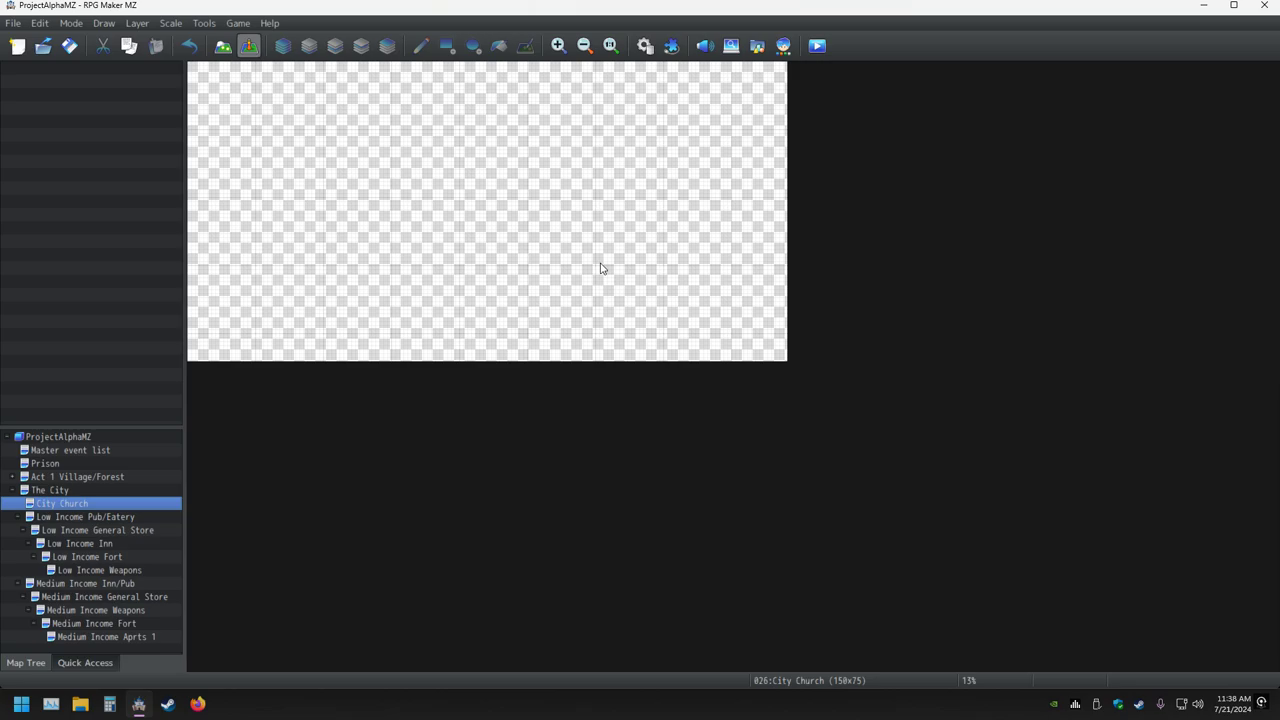
click(223, 47)
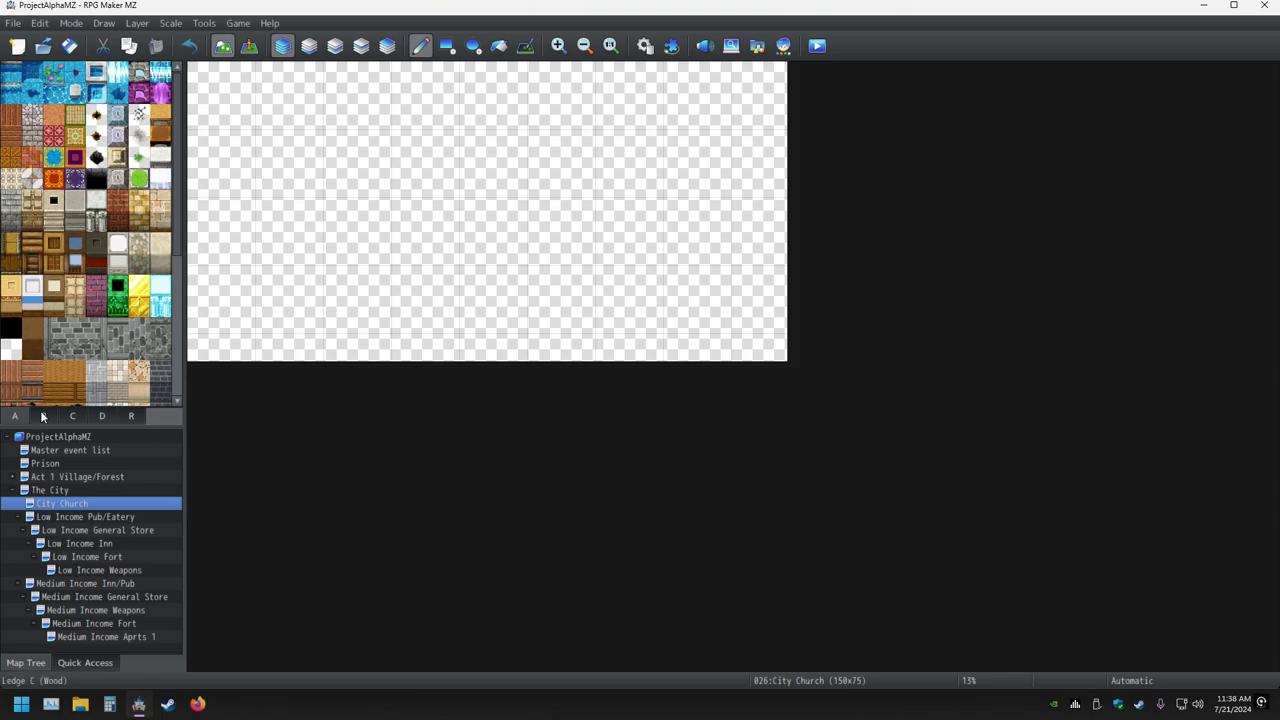
click(72, 491)
click(197, 704)
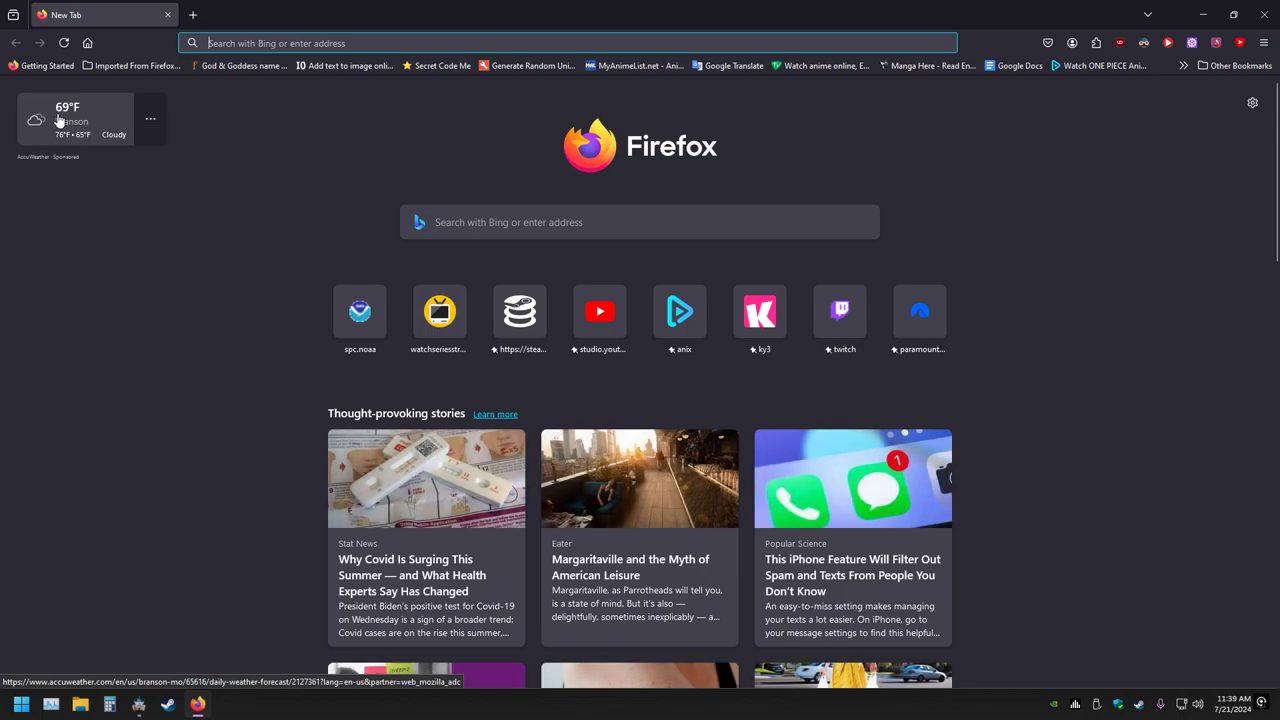
click(1202, 14)
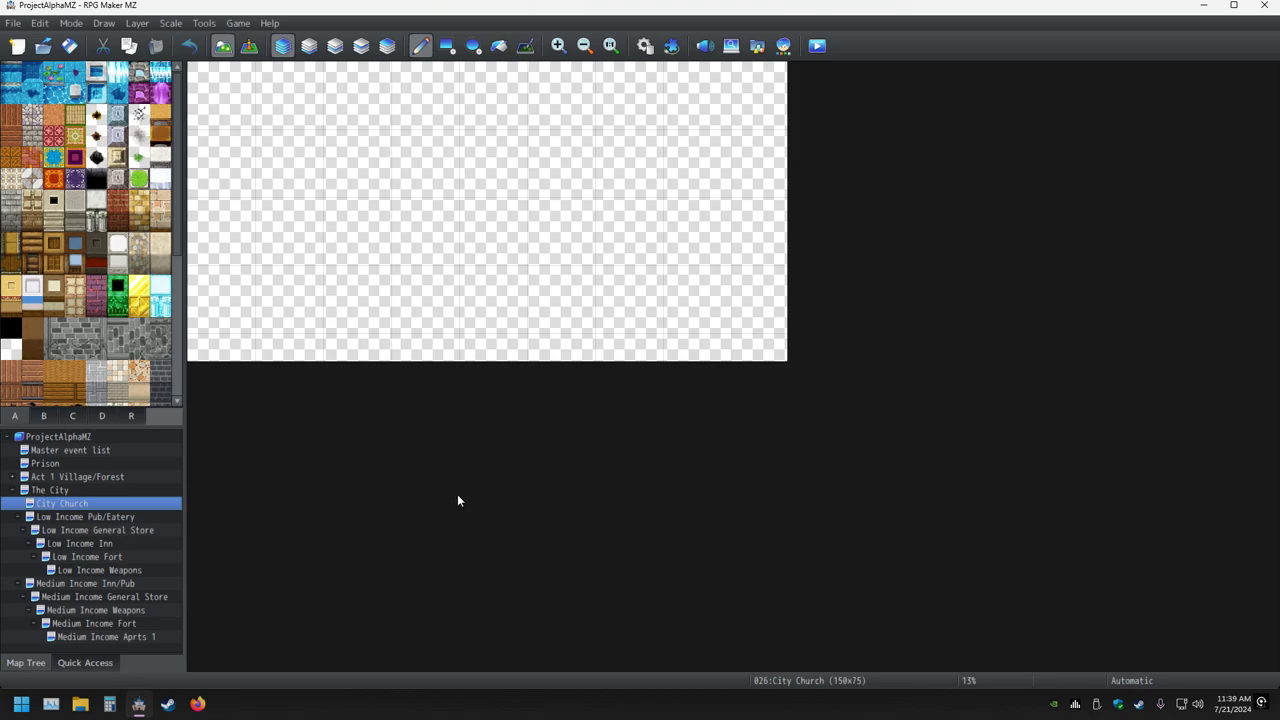
Flood-fill the whole City Church map with the Ground F (Stone Floor Brick) tile.
ctrl+scroll(370, 286, up, 1)
ctrl+scroll(370, 286, up, 1)
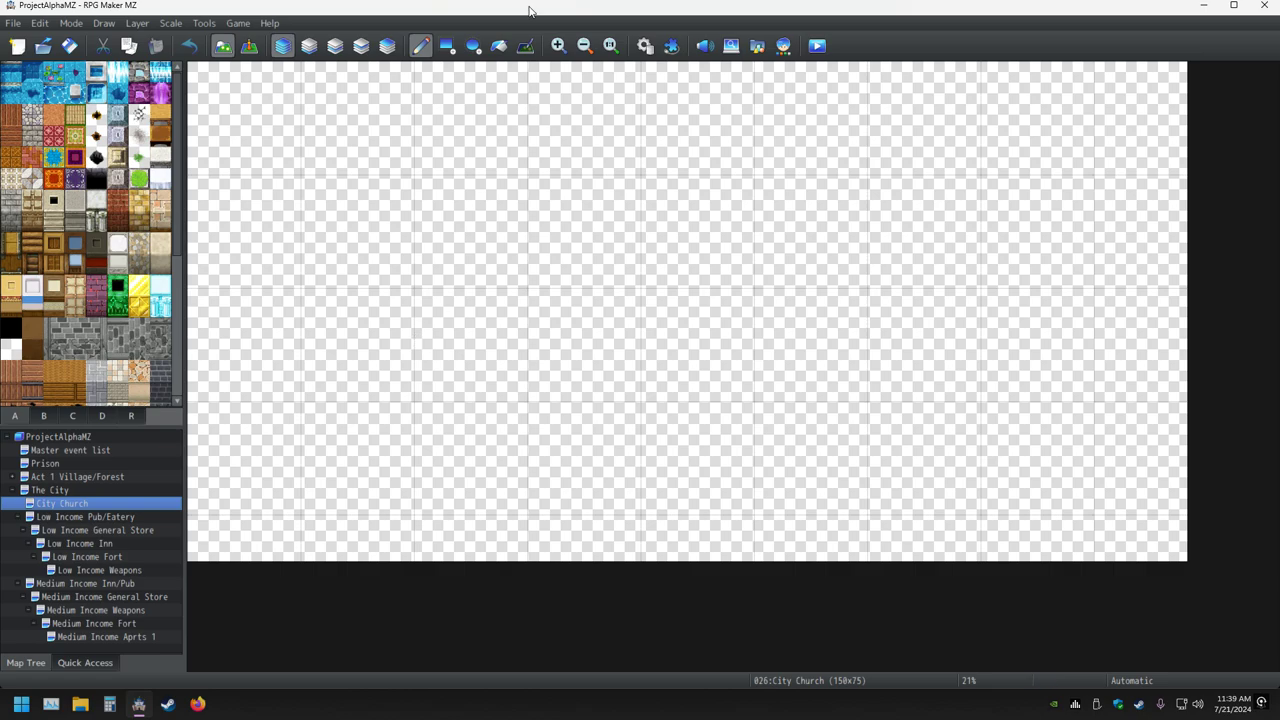
click(495, 50)
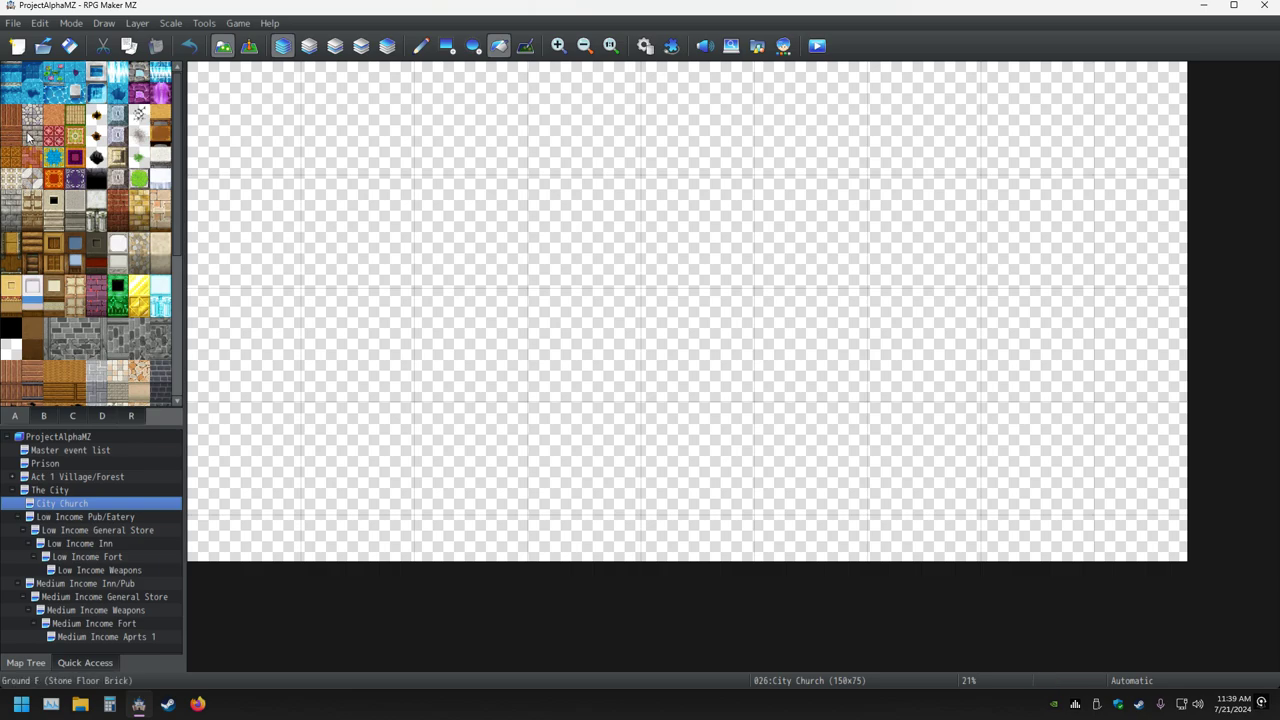
click(683, 237)
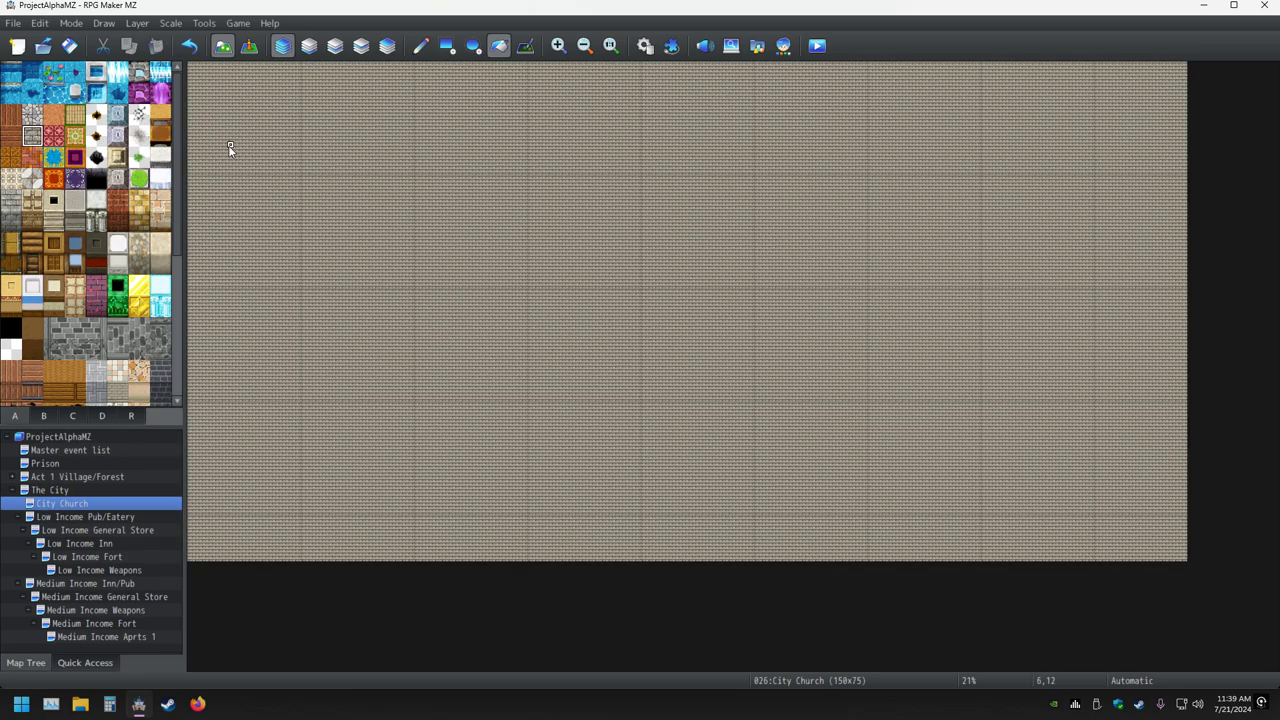
Flood-fill the entire map with the grey cobblestone floor tile and save the project.
click(32, 113)
click(343, 224)
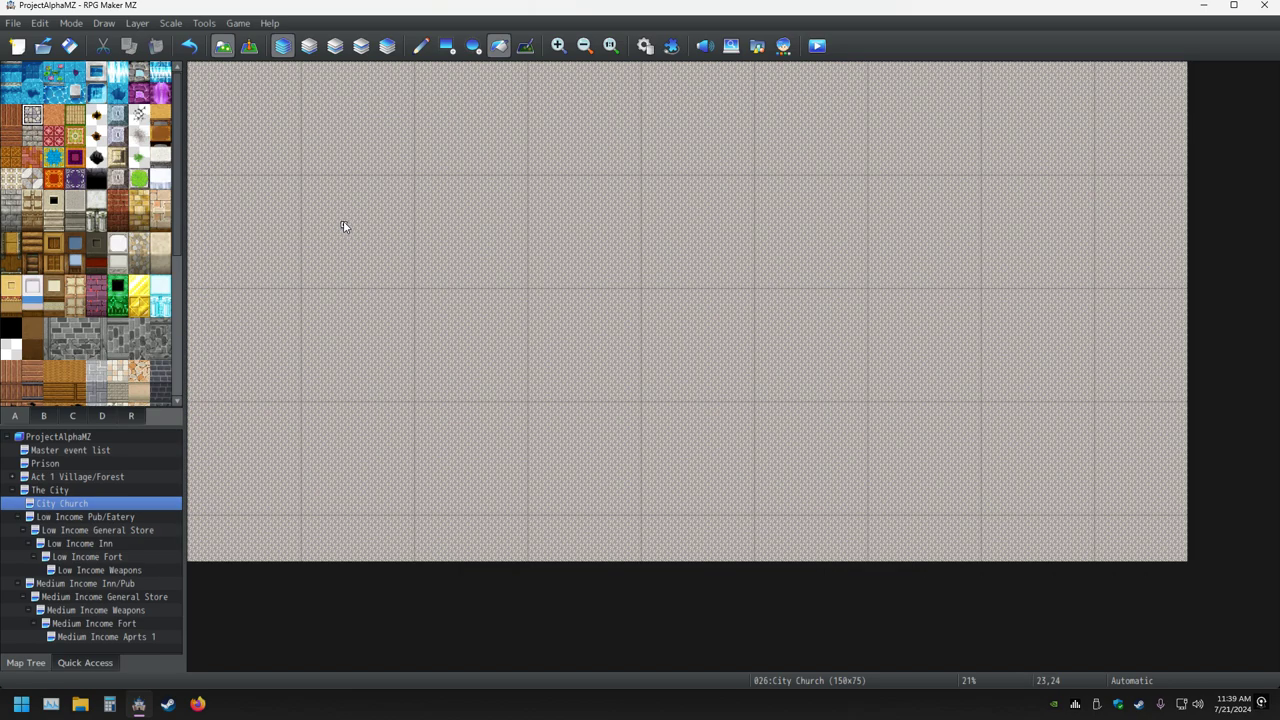
click(189, 45)
click(310, 104)
click(69, 45)
Draw a pale stone wall face with pillars along the map's full bottom edge as a rectangle, and save the project.
click(447, 45)
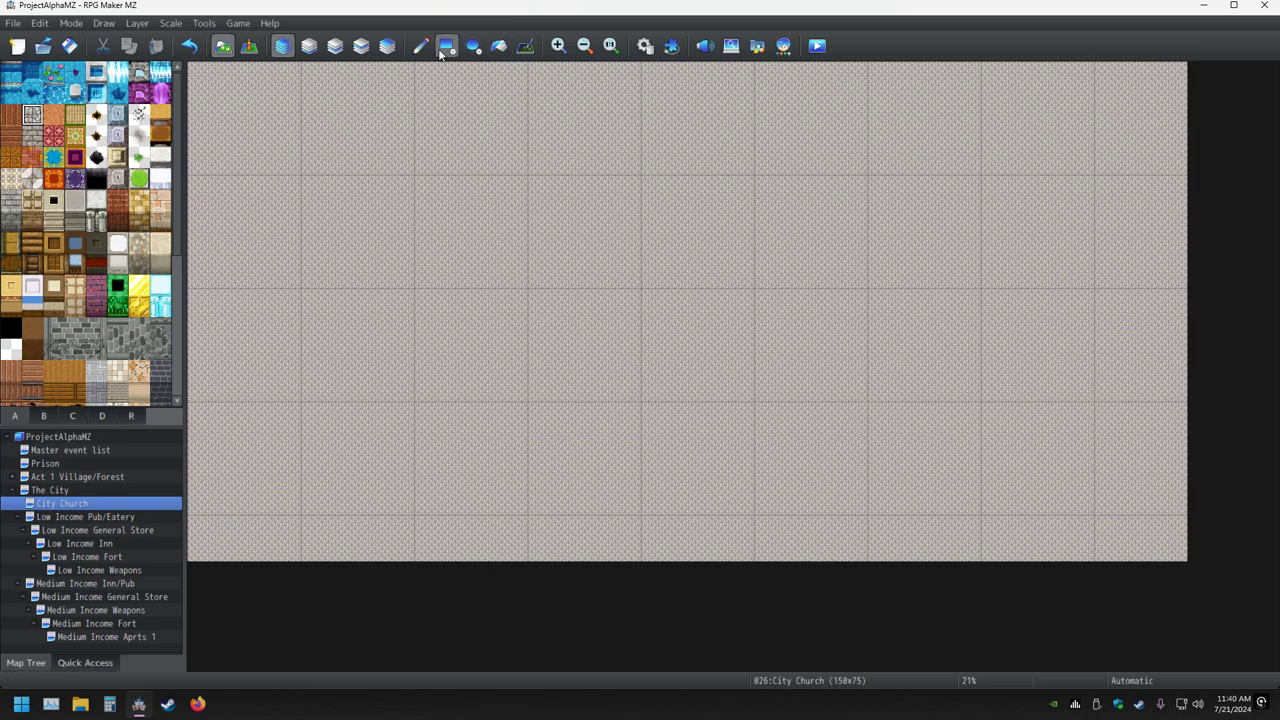
click(96, 221)
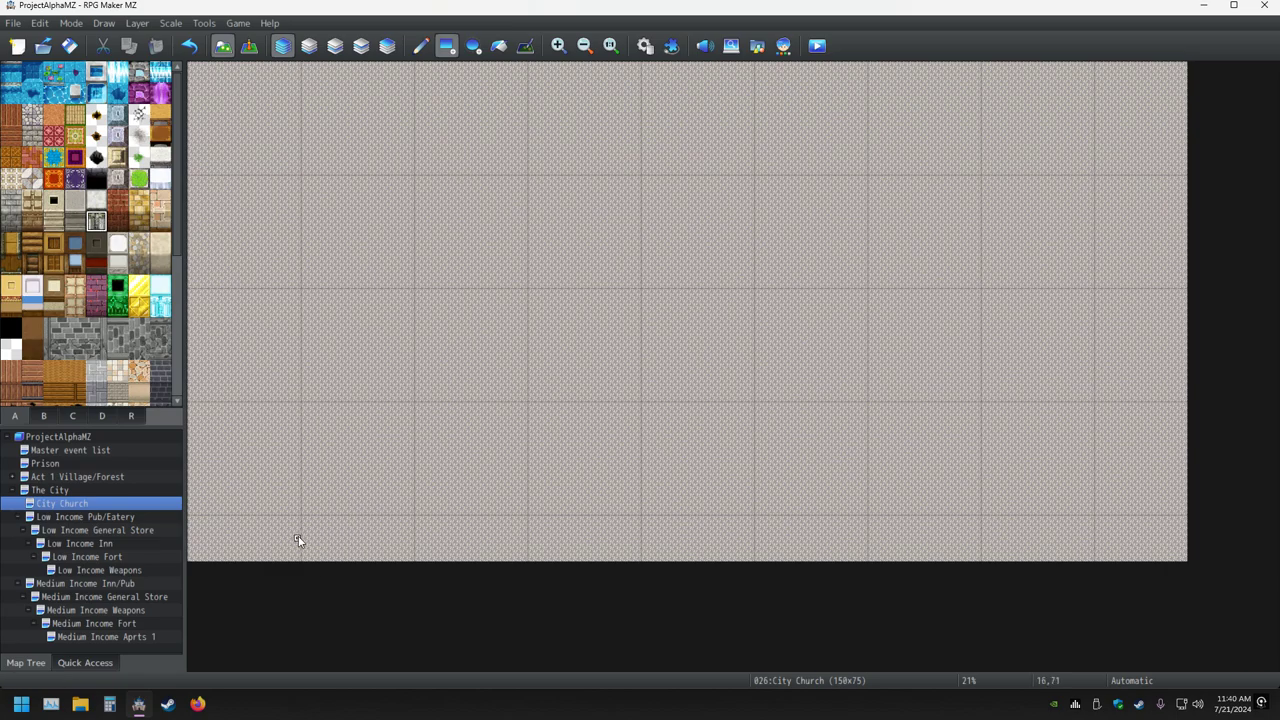
ctrl+scroll(285, 537, up, 1)
ctrl+scroll(285, 537, down, 1)
drag(191, 551, 1185, 552)
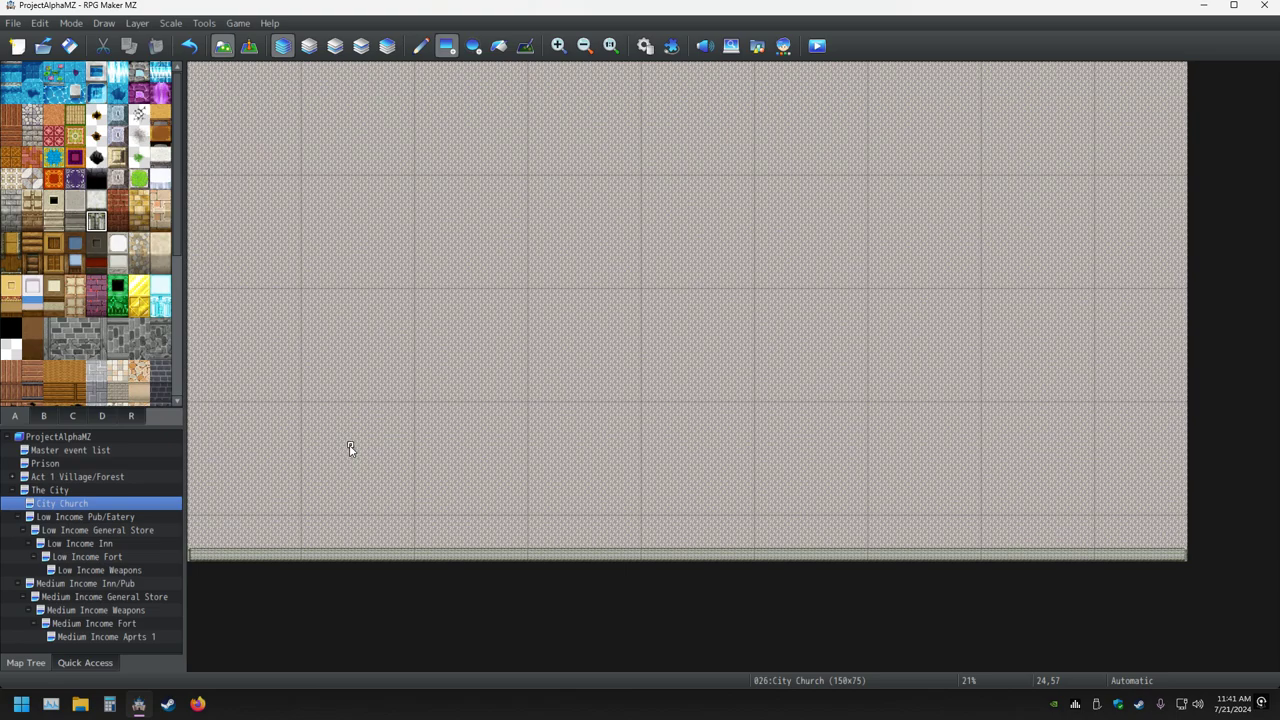
click(69, 45)
Outline the map above the bottom wall with a one-tile pale wall-top border, keeping cobblestone floor inside it.
click(96, 200)
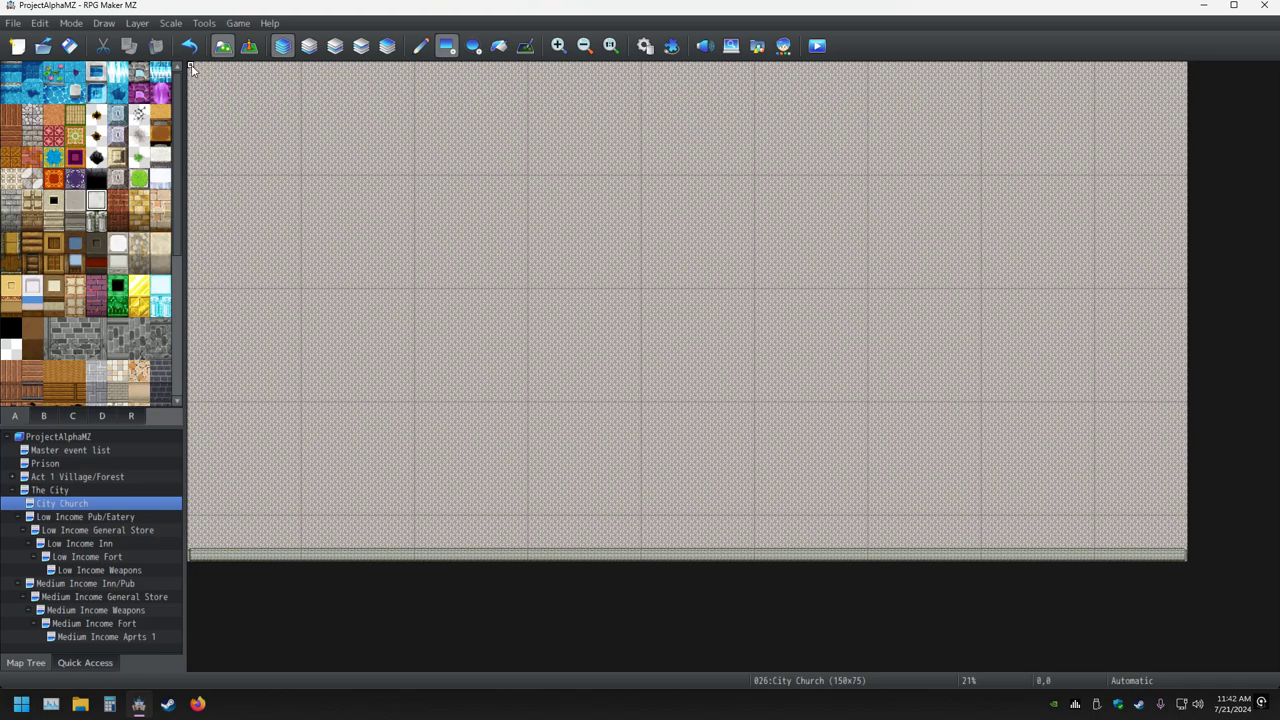
mouse_move(193, 66)
mouse_down()
mouse_move(200, 317)
mouse_move(185, 555)
mouse_move(1186, 547)
mouse_up()
mouse_move(1184, 547)
mouse_down()
mouse_move(1183, 66)
mouse_move(194, 72)
mouse_up()
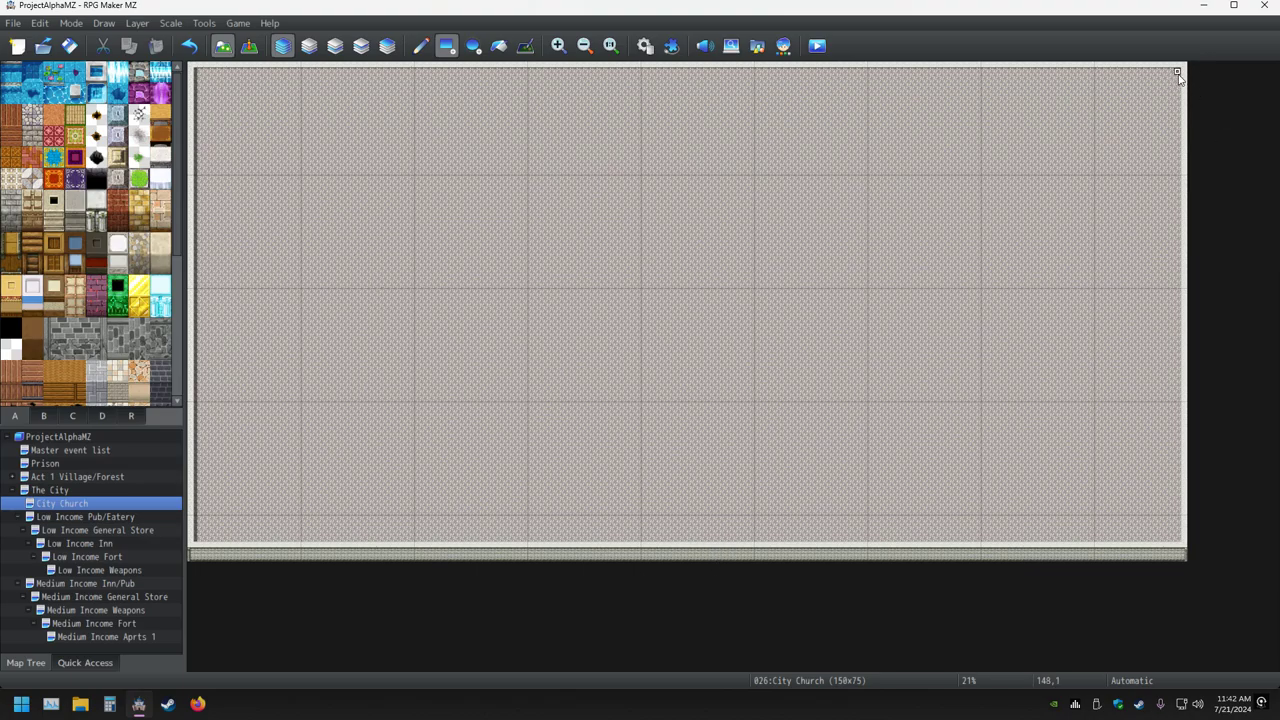
Draw a two-tile-high stone wall face beneath the upper border across the room's full inner width.
mouse_move(1177, 80)
mouse_down()
mouse_move(197, 76)
mouse_move(221, 205)
mouse_move(189, 490)
mouse_move(186, 86)
mouse_move(186, 100)
mouse_move(197, 79)
mouse_up()
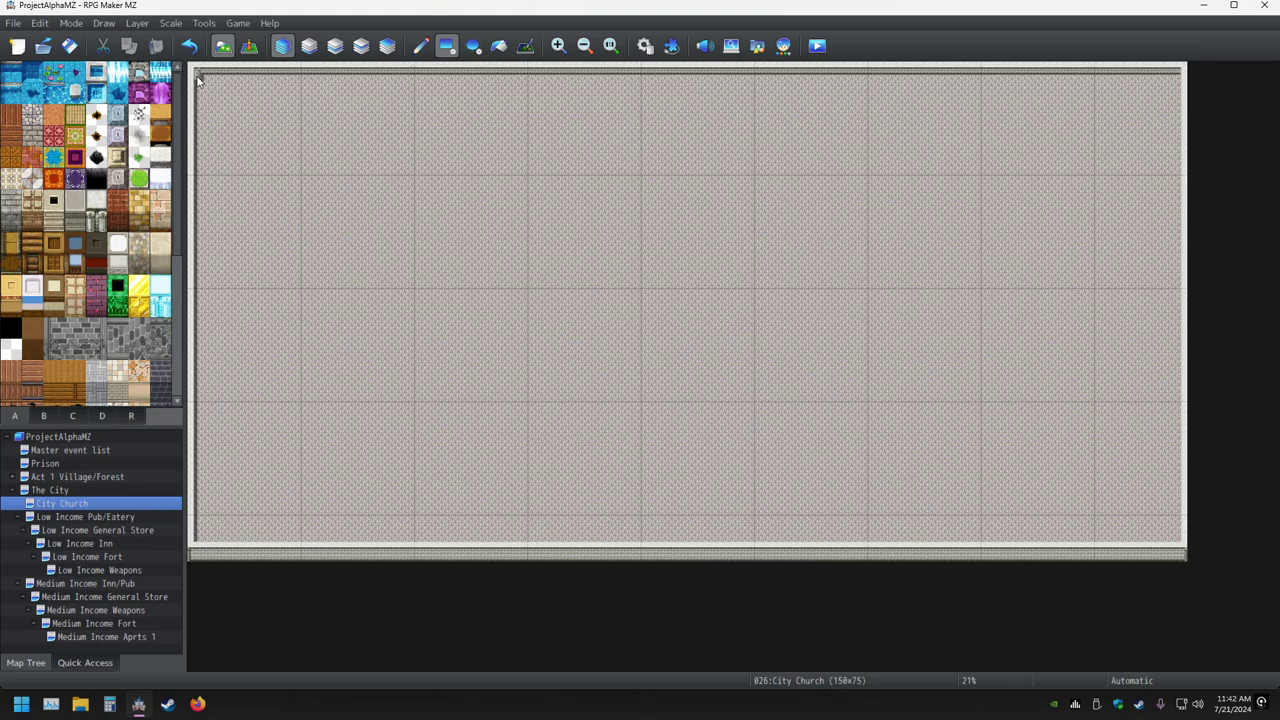
drag(197, 80, 1181, 84)
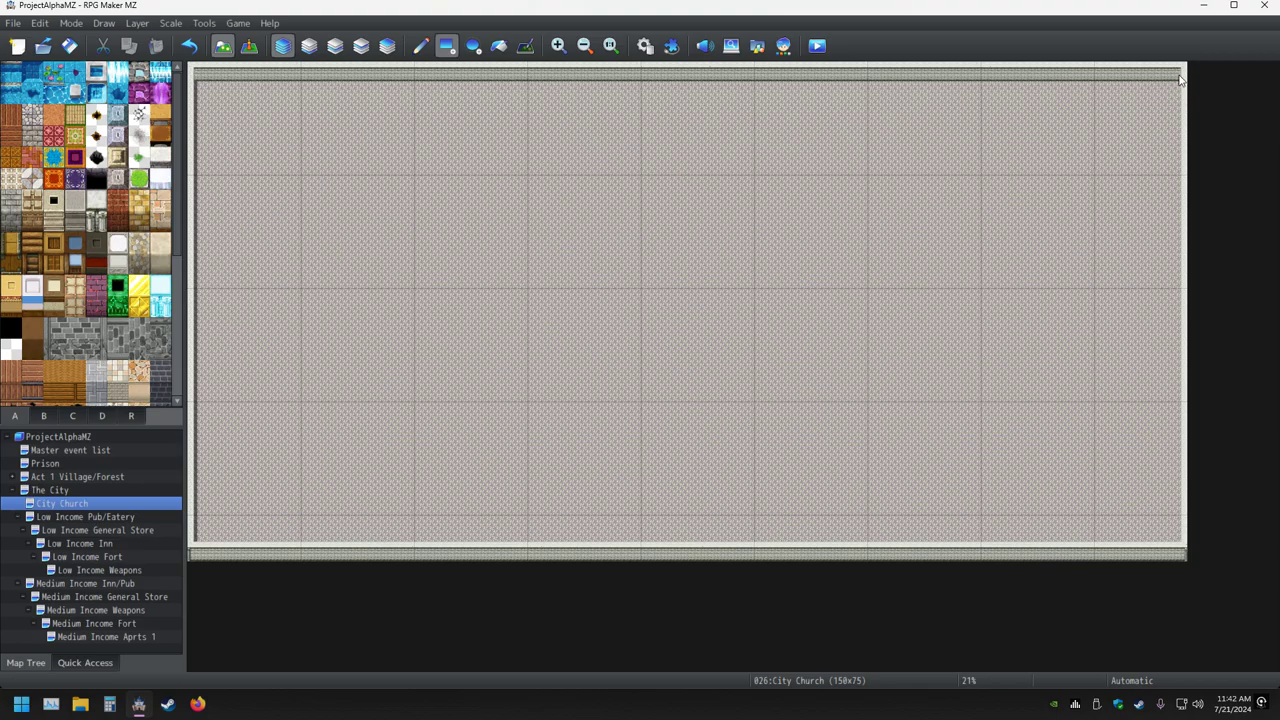
click(1177, 82)
Look at the project's plugin list in the Plugin Manager and close it without changes.
click(674, 46)
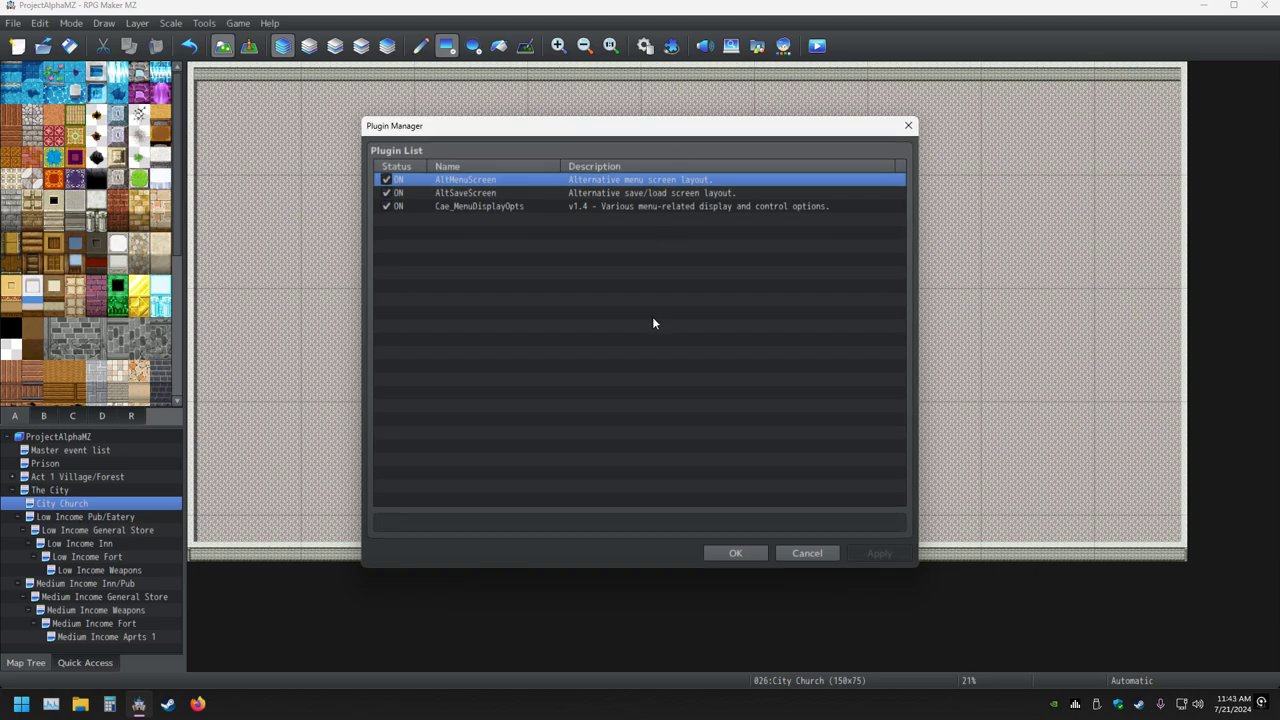
click(908, 126)
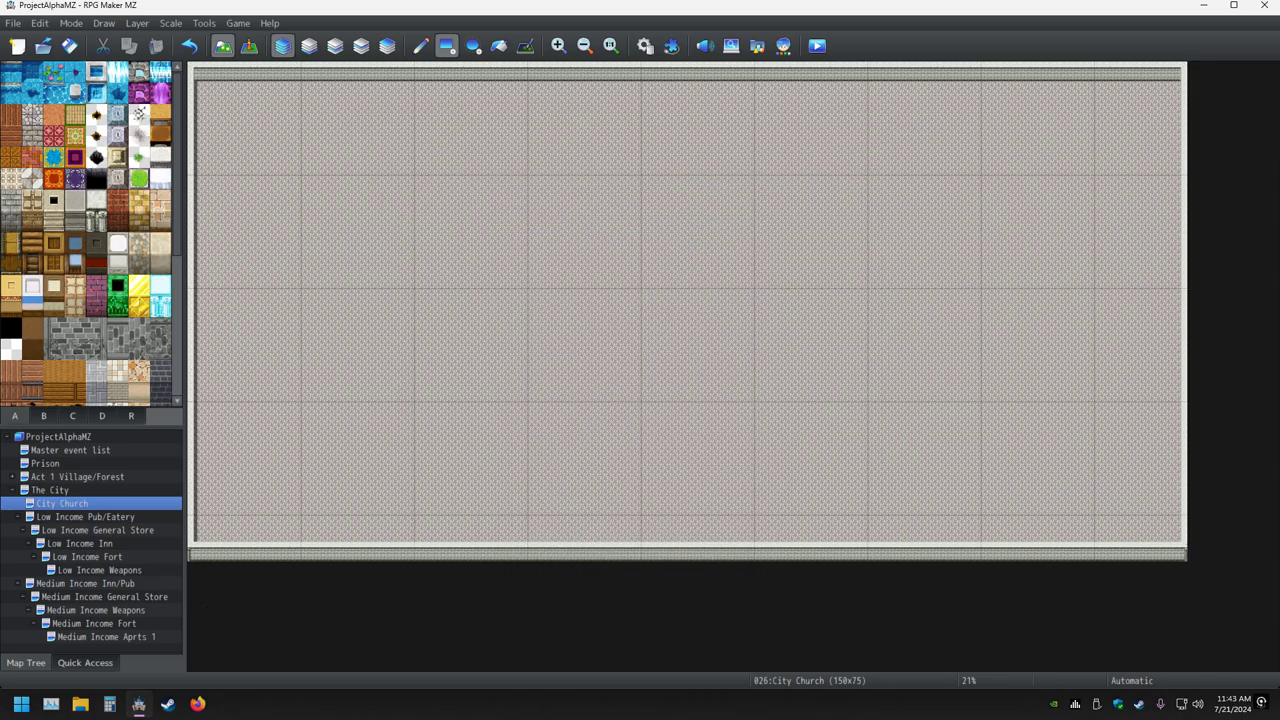
Switch to Steam and examine its Interface and In Game settings, including the overlay and FPS counter options.
click(167, 704)
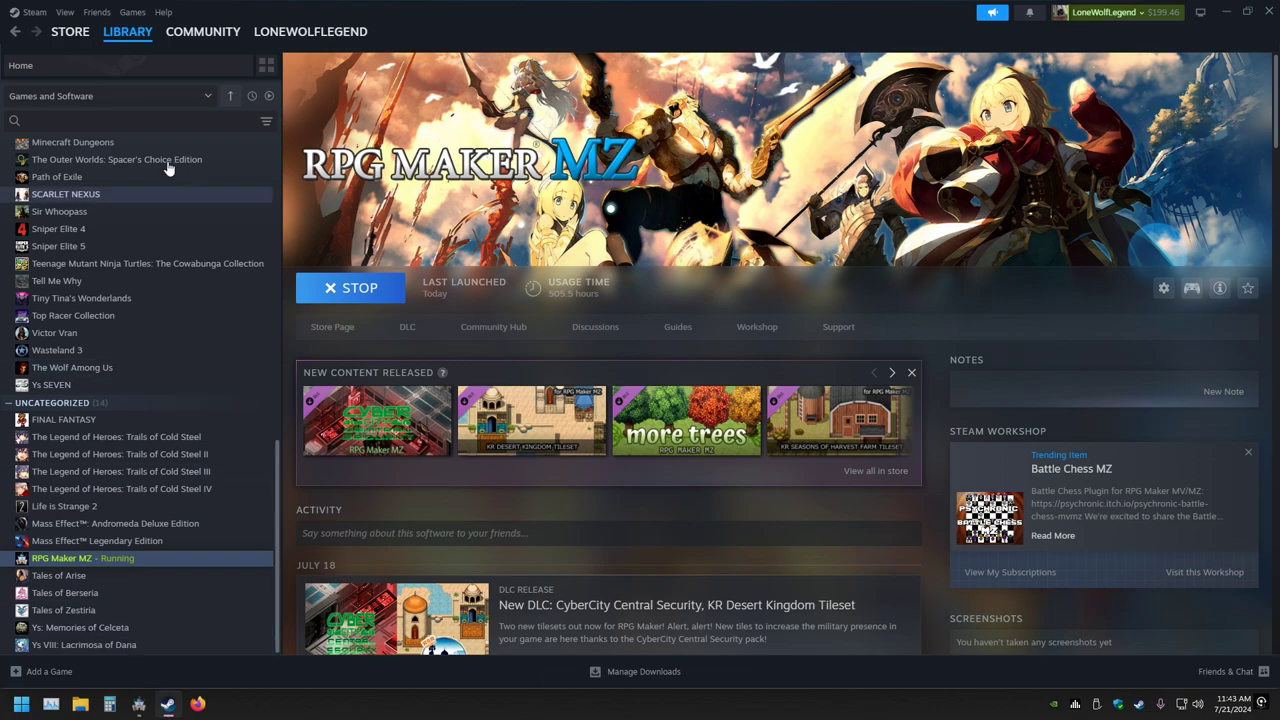
click(64, 12)
mouse_move(35, 12)
click(34, 146)
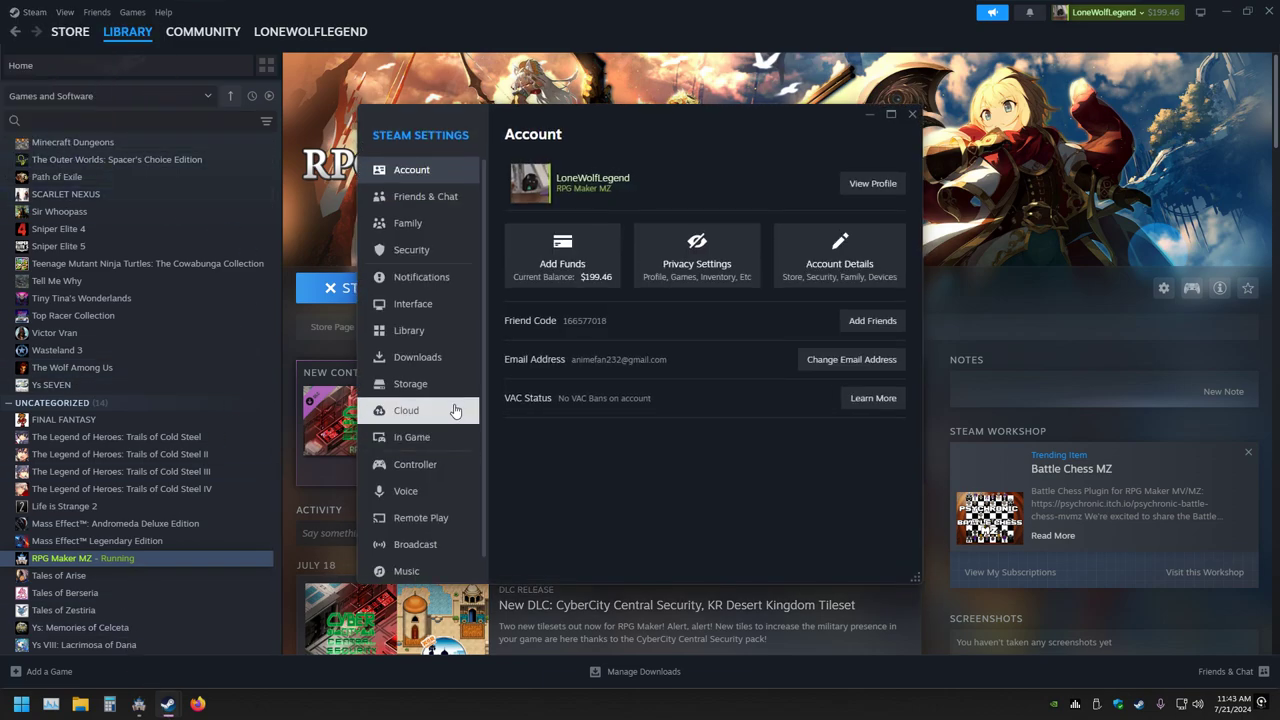
click(427, 312)
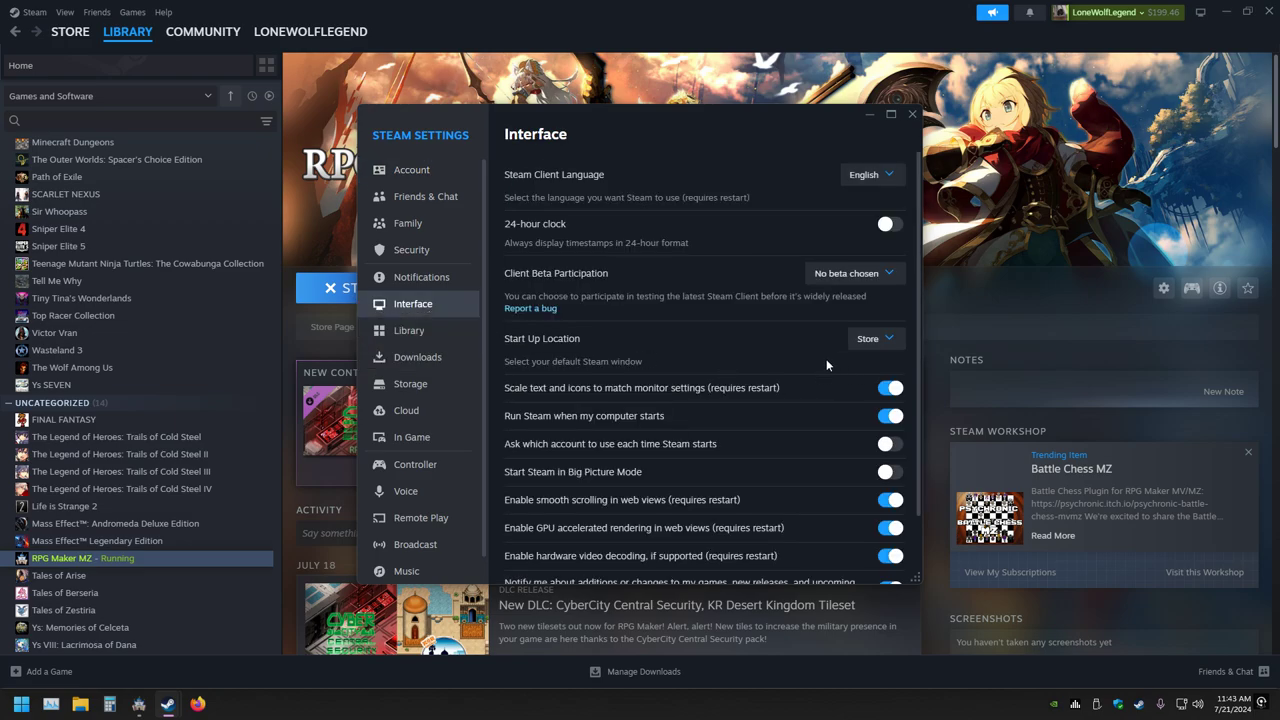
scroll(760, 388, down, 2)
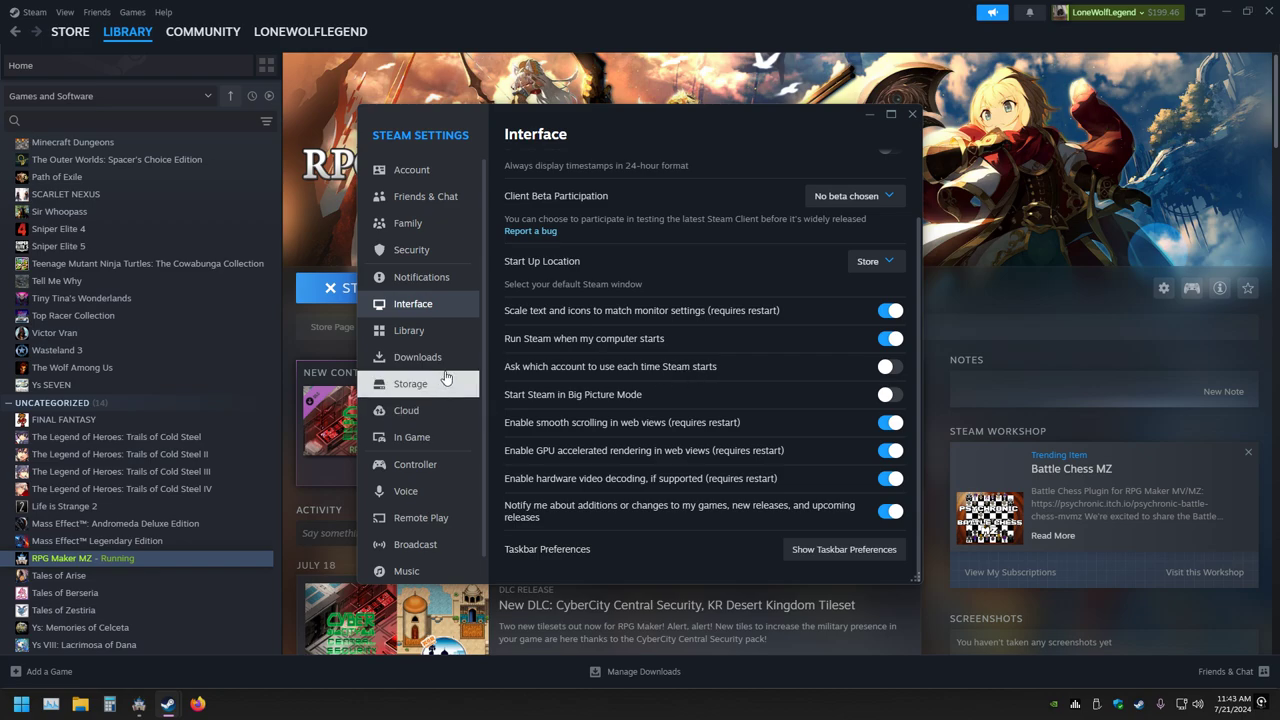
scroll(446, 377, down, 1)
click(432, 412)
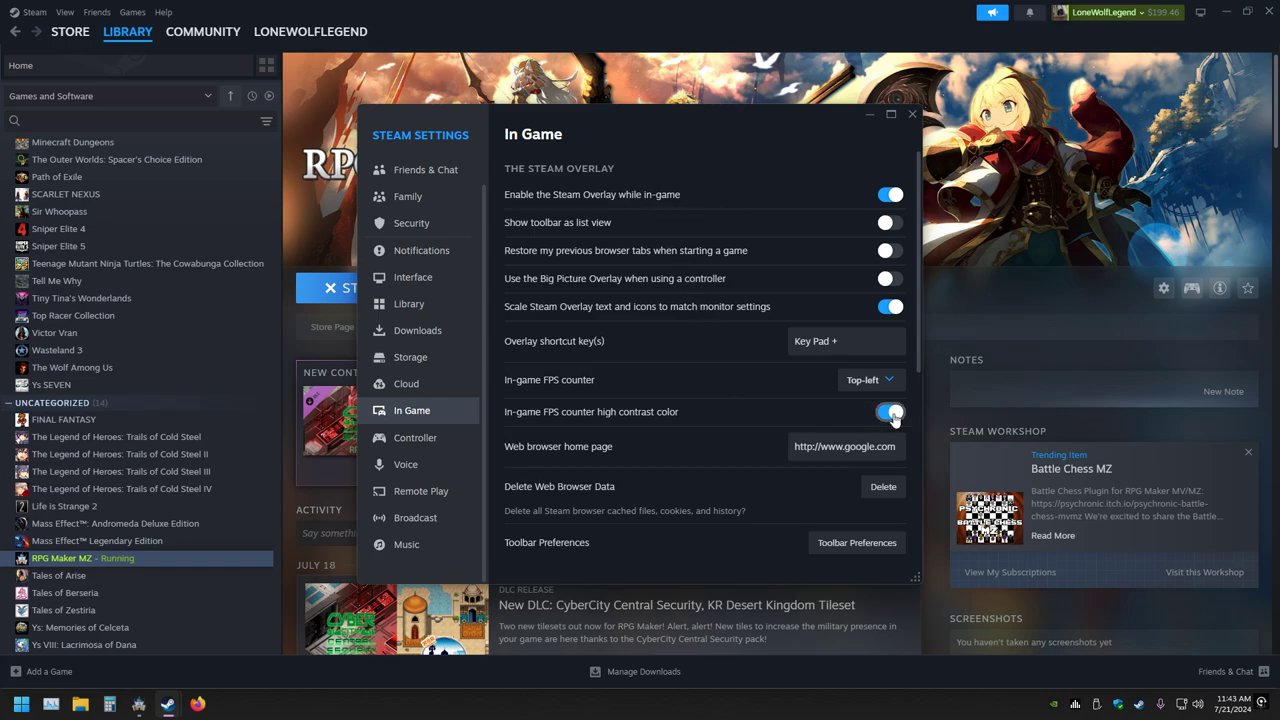
click(912, 115)
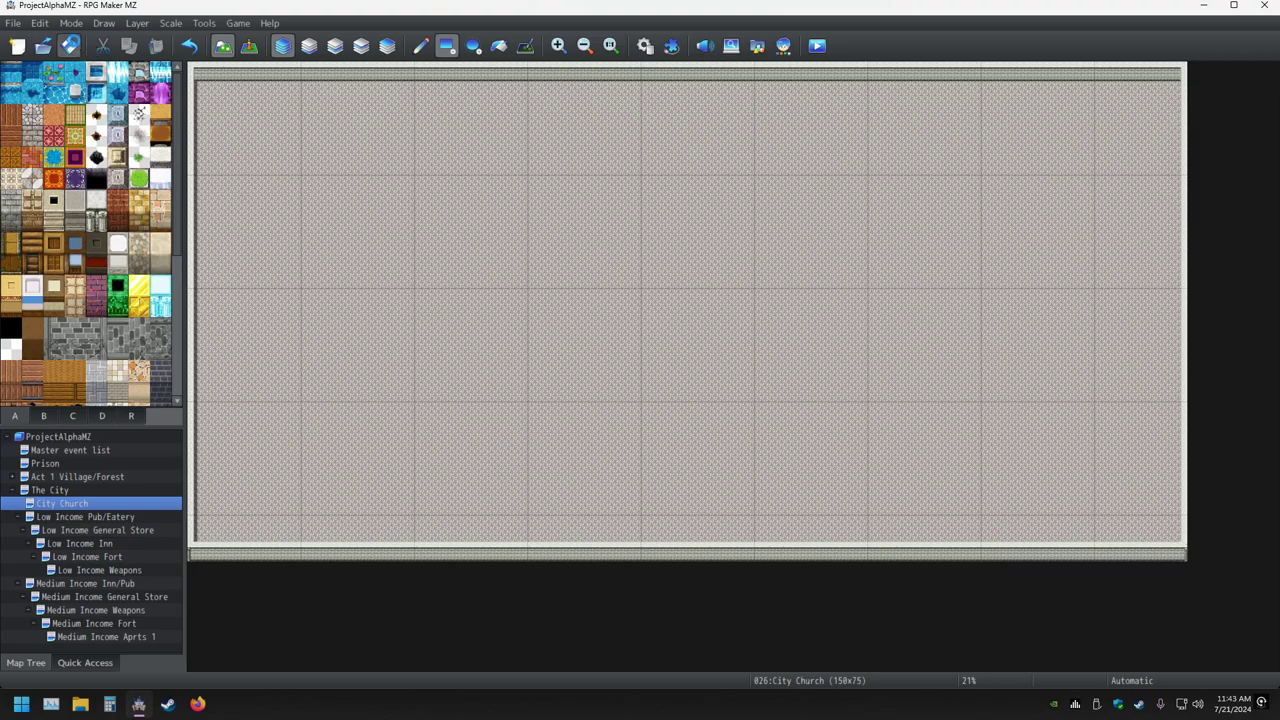
Save the project, relaunch RPG Maker MZ from the desktop and check the Plugin Manager's list again.
click(72, 46)
click(1260, 5)
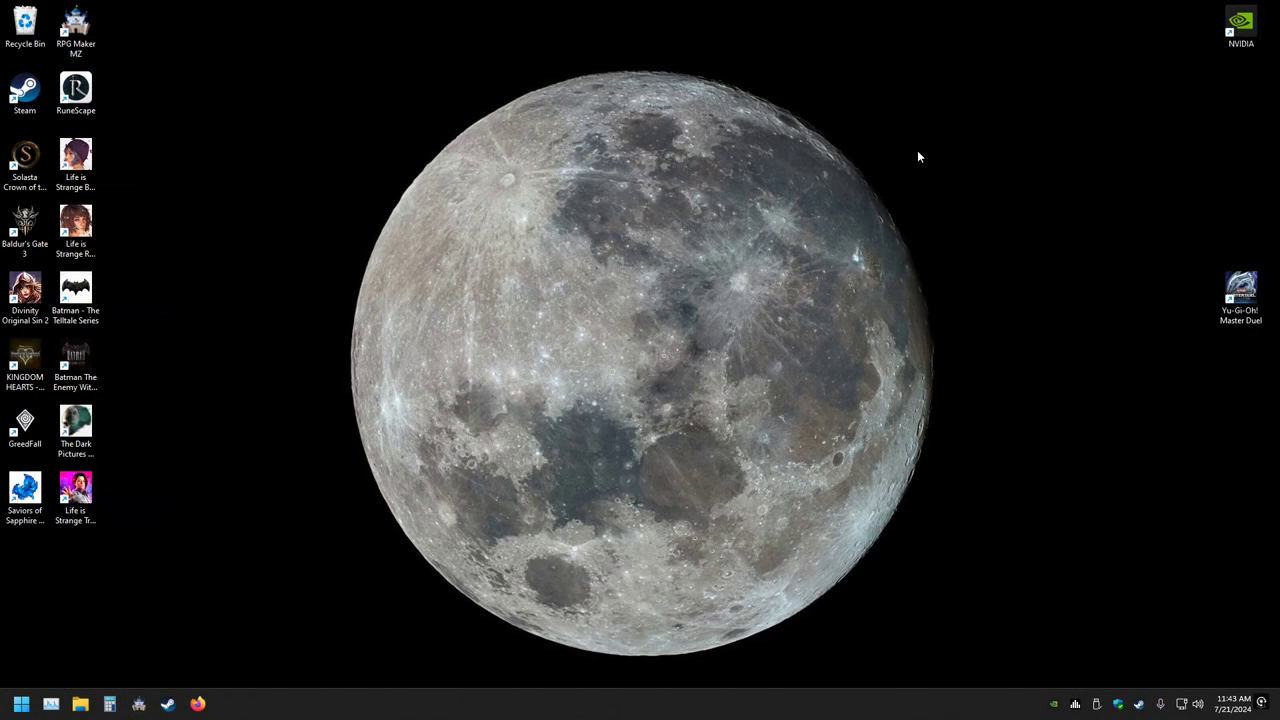
double_click(78, 24)
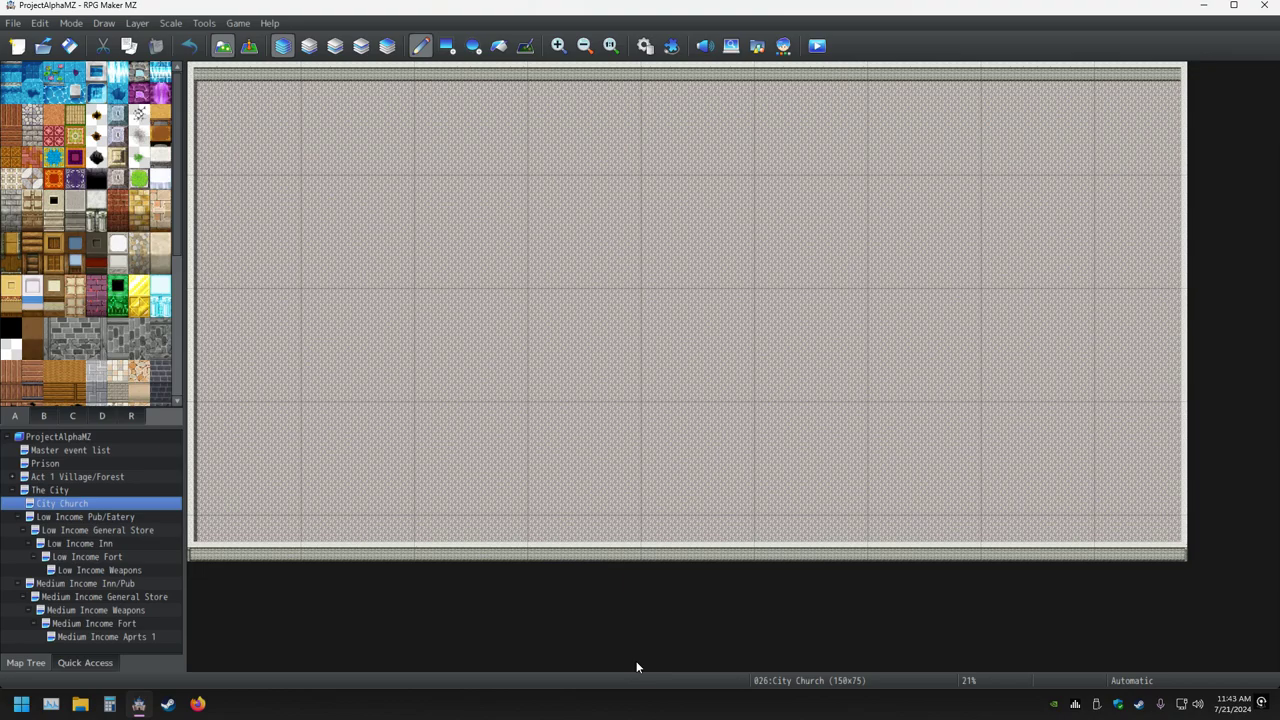
click(671, 45)
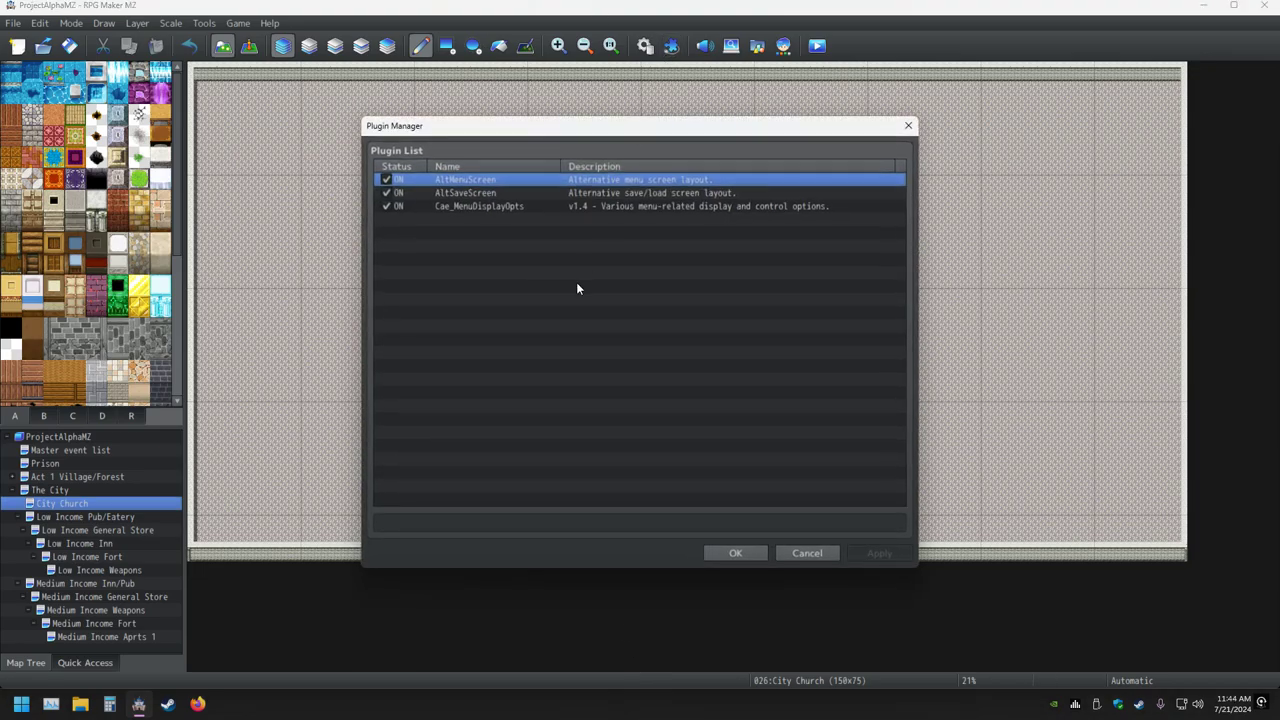
click(908, 126)
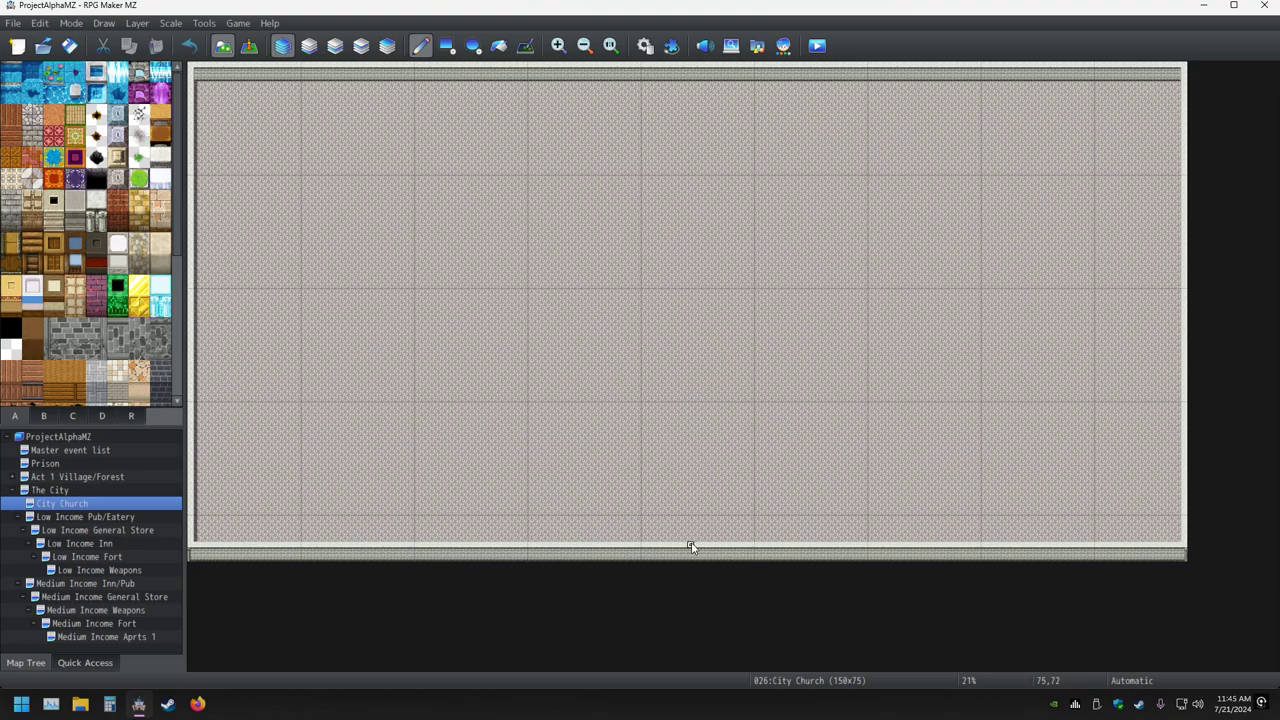
Paint a one-tile-wide cobblestone doorway through the middle of the bottom wall at column 75 and save the project.
click(69, 45)
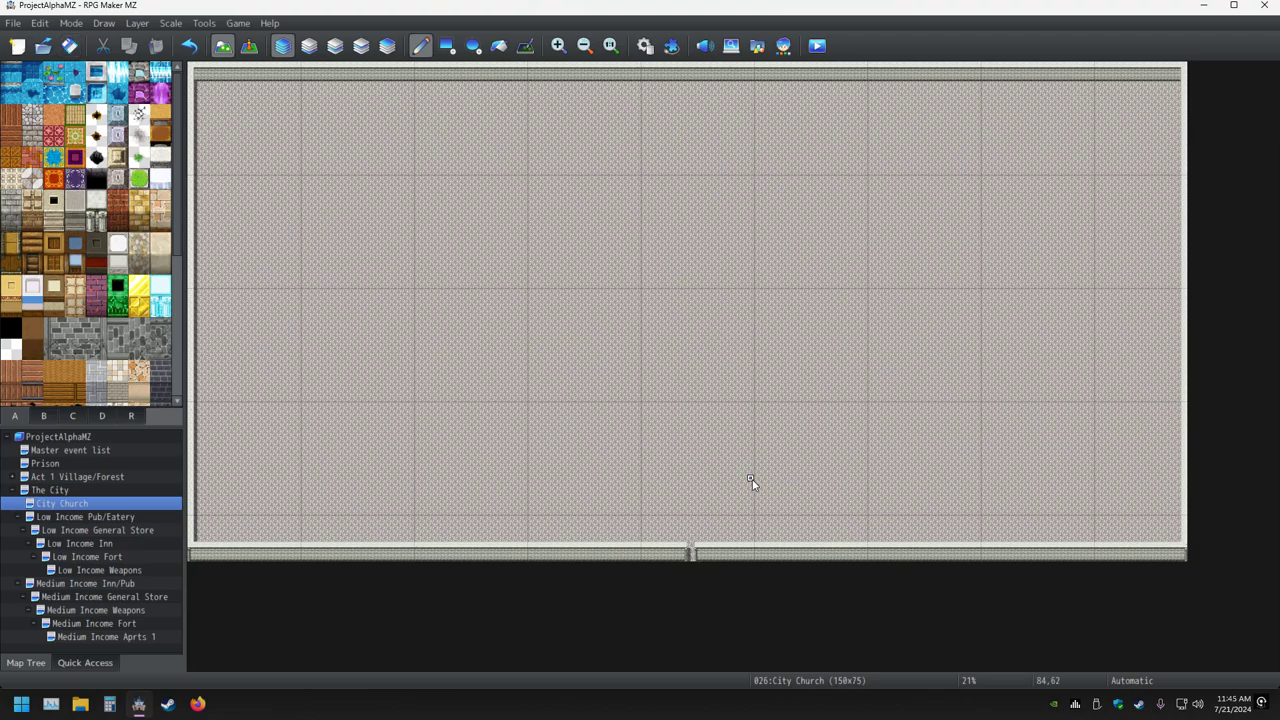
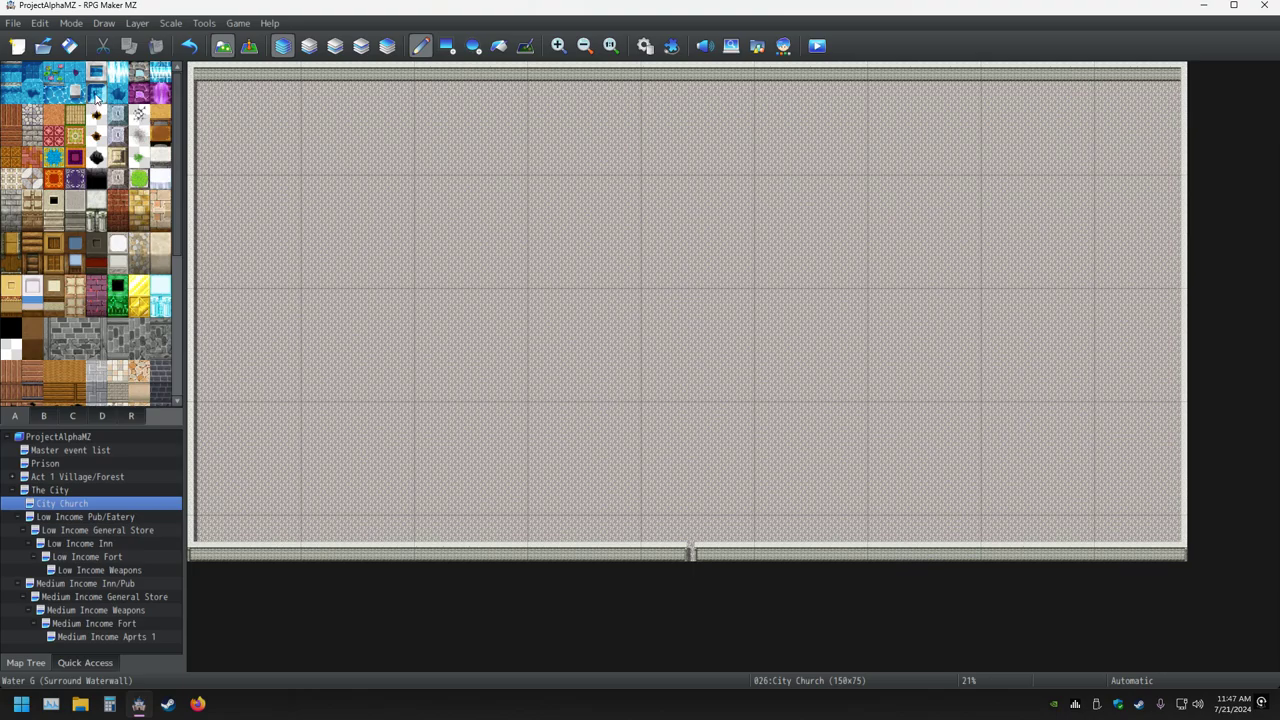
Try the Water G (Surround Waterwall) tile on the church floor as a freehand diagonal stroke and a large rectangle, undoing both.
click(97, 94)
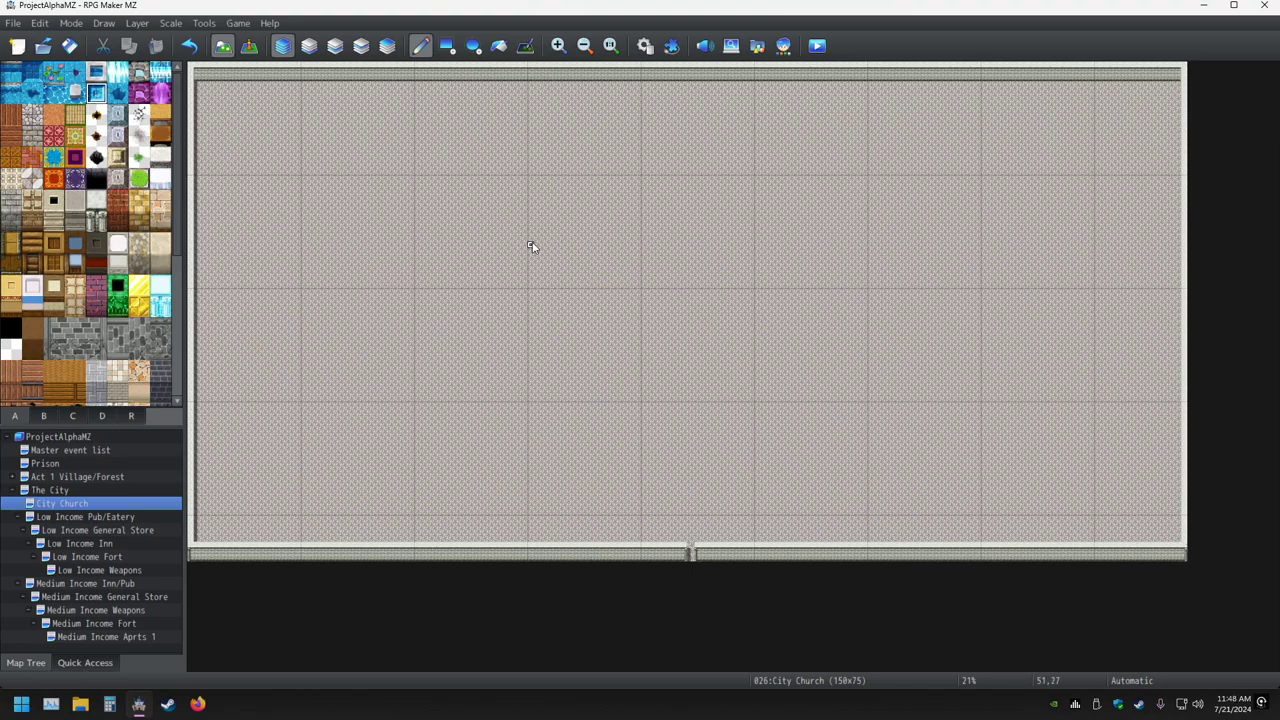
drag(436, 199, 655, 323)
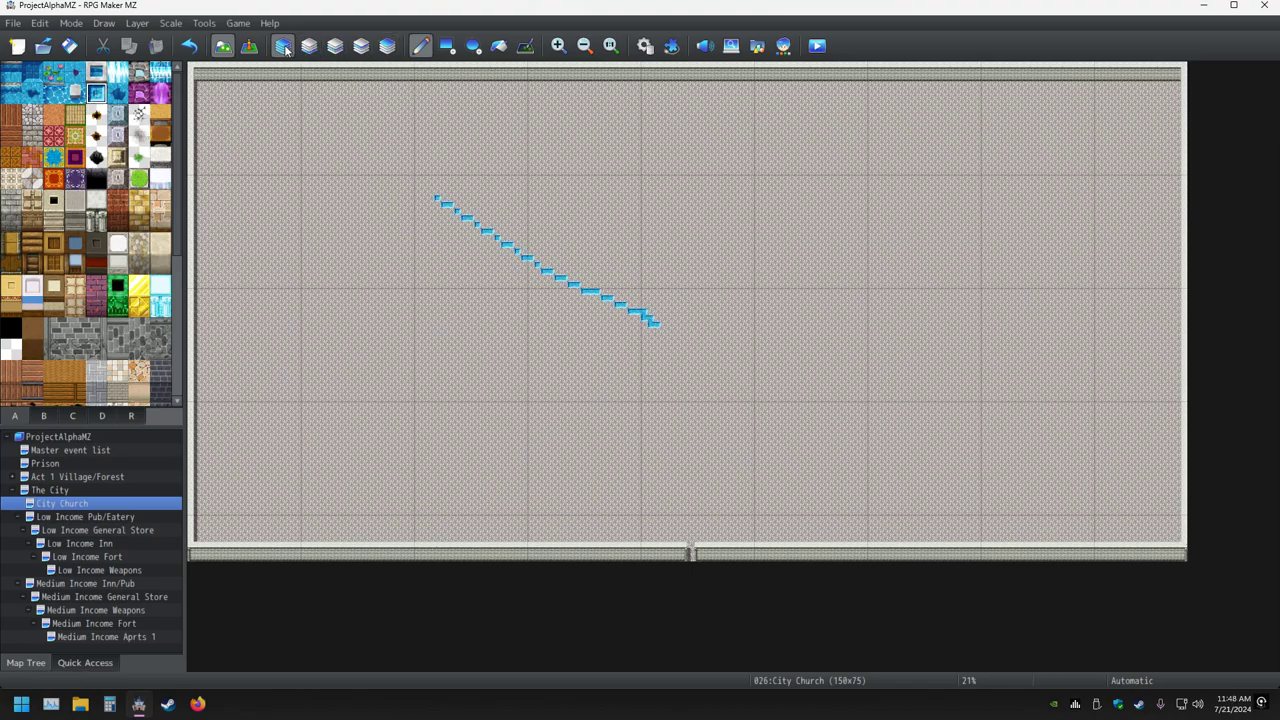
click(189, 46)
click(447, 46)
drag(357, 225, 820, 389)
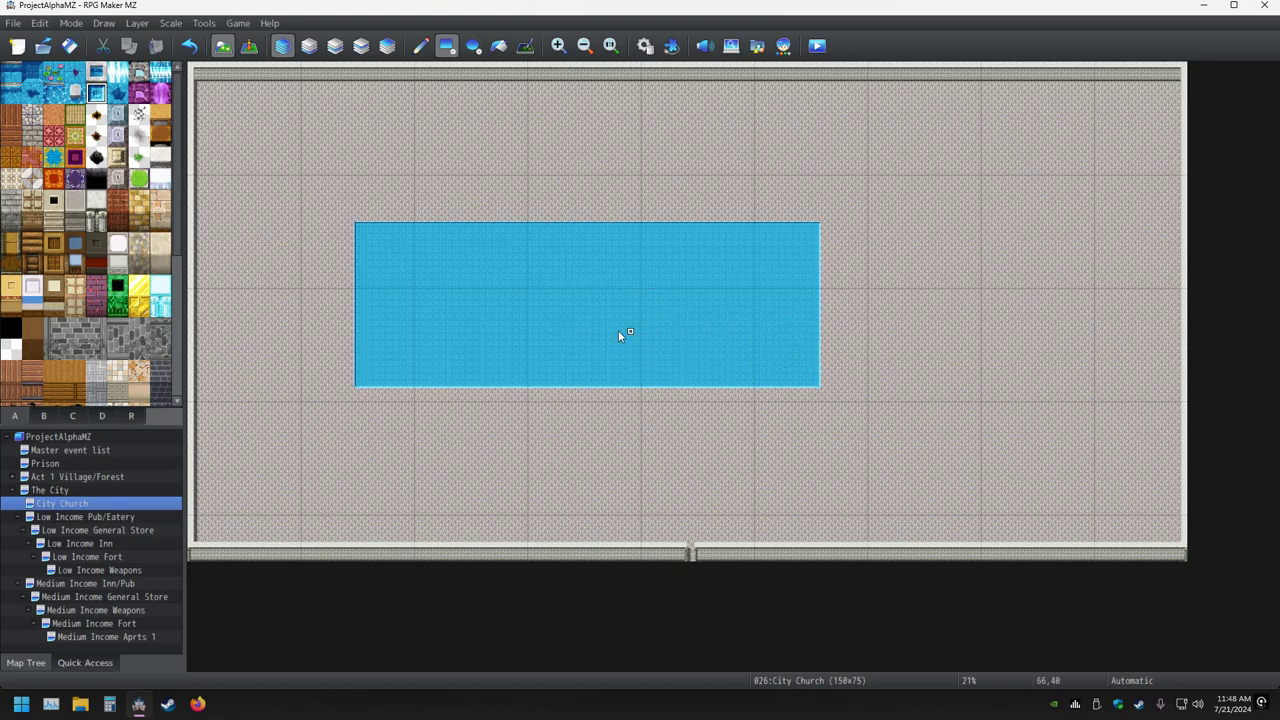
click(189, 46)
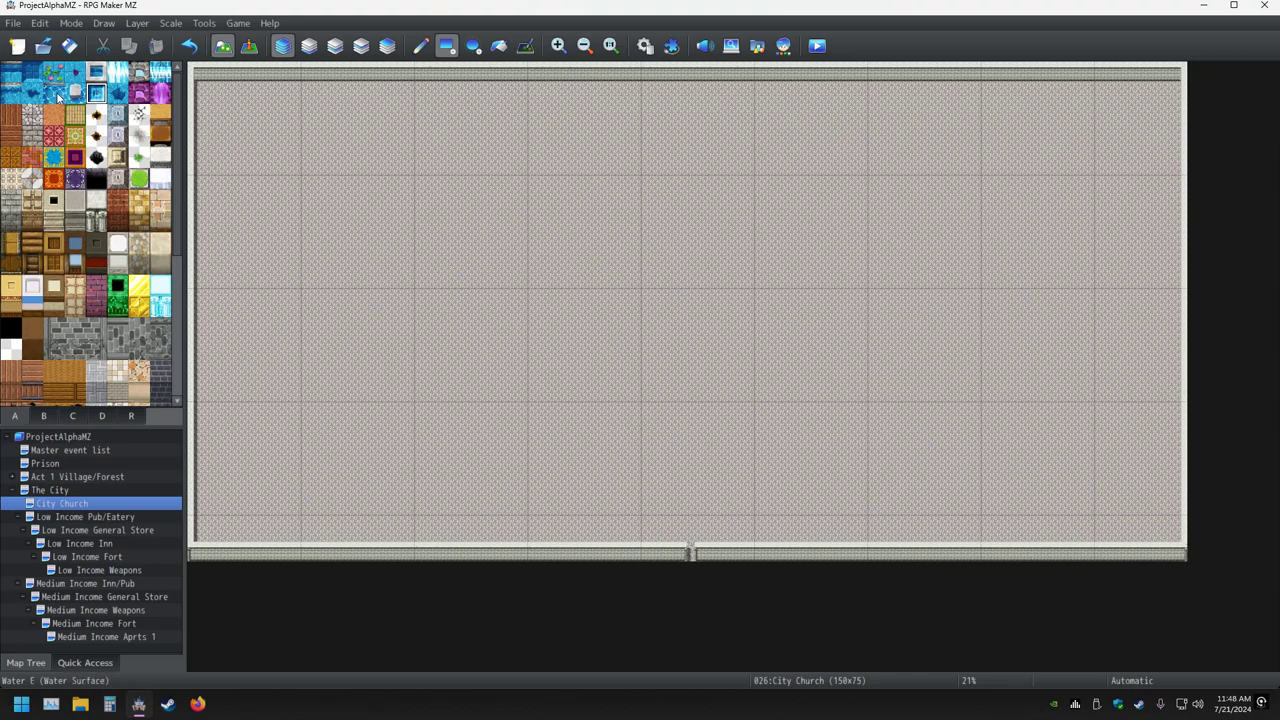
Try a large rectangular pool of Water E (Water Surface) on the church floor and undo it.
click(55, 94)
drag(389, 150, 846, 356)
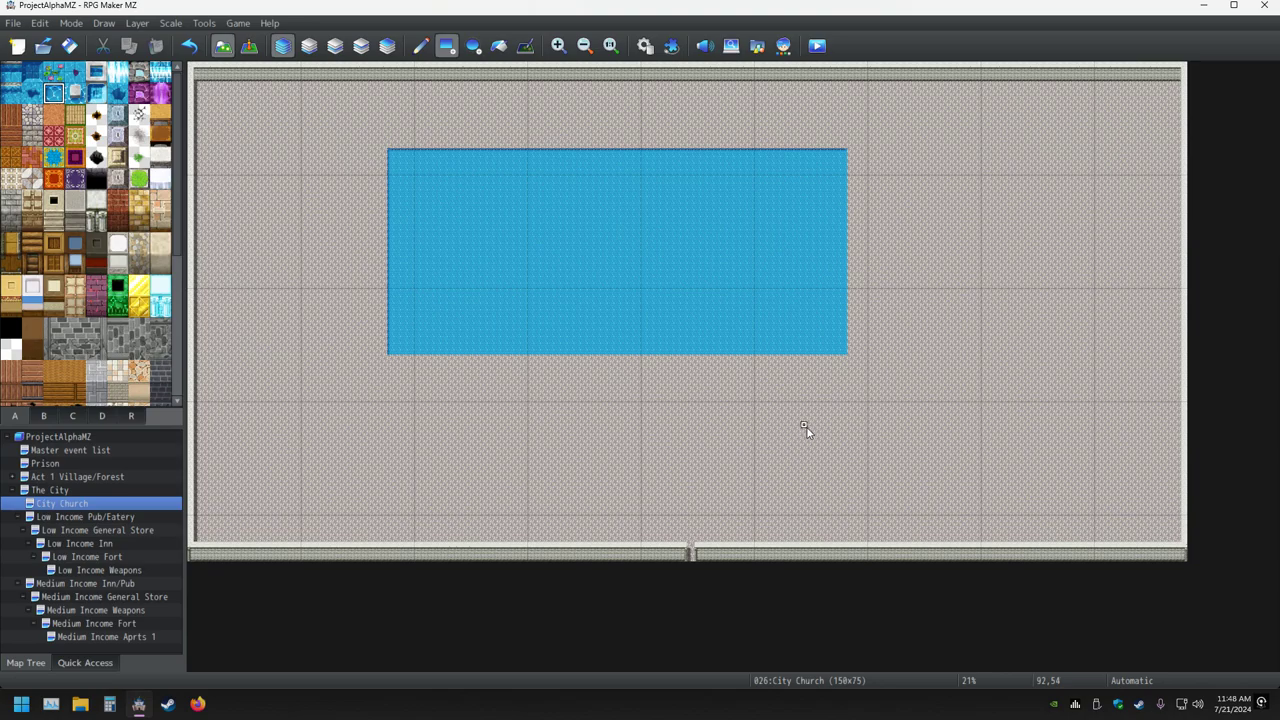
click(189, 46)
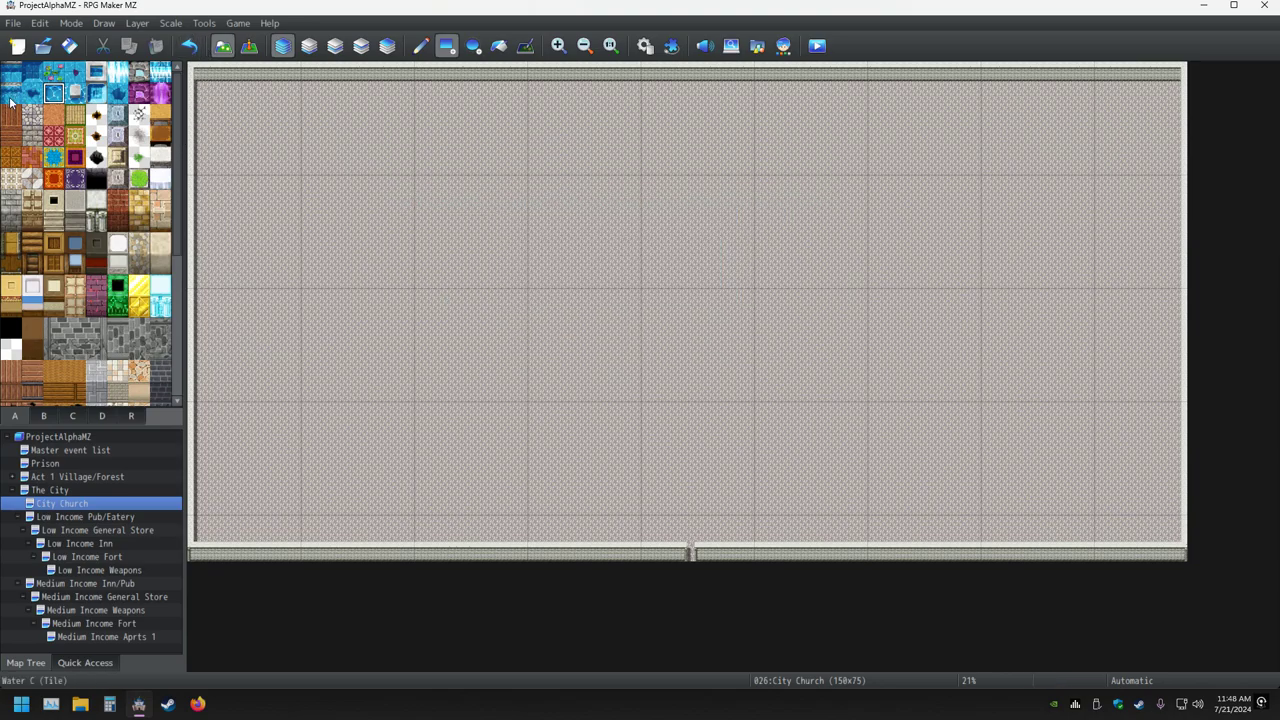
Draw a rectangular pool of Water C (Tile), about 77 by 33 tiles, in the middle of the church floor.
click(12, 99)
mouse_move(474, 177)
mouse_down()
mouse_move(797, 351)
mouse_move(986, 395)
mouse_up()
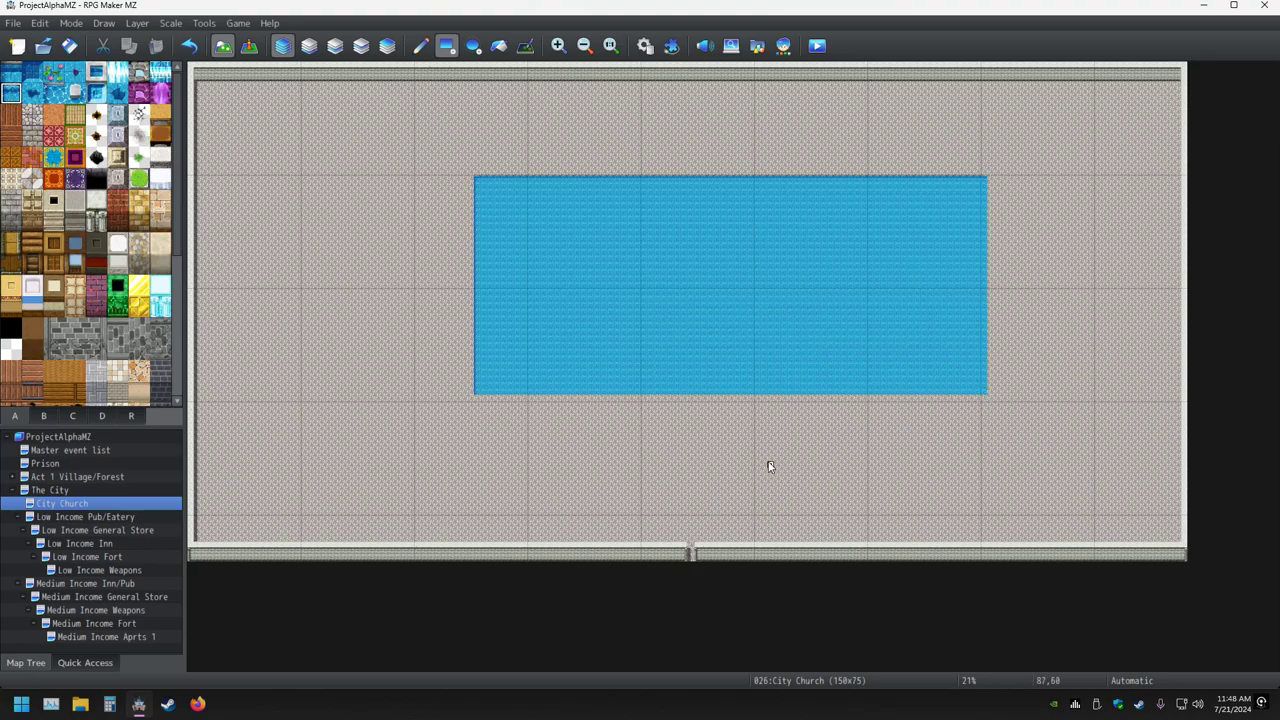
ctrl+scroll(730, 333, up, 3)
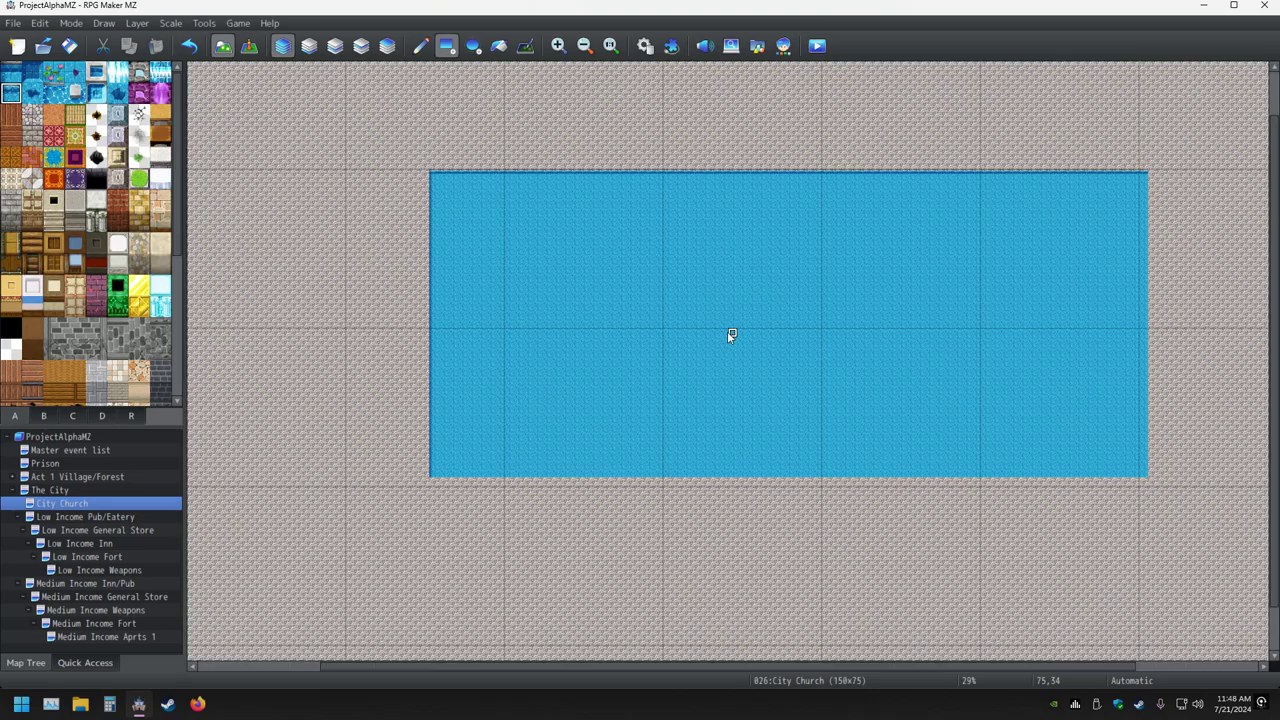
Undo the rectangular Water C pool in the middle of the church floor.
ctrl+scroll(727, 331, up, 1)
ctrl+scroll(727, 331, down, 2)
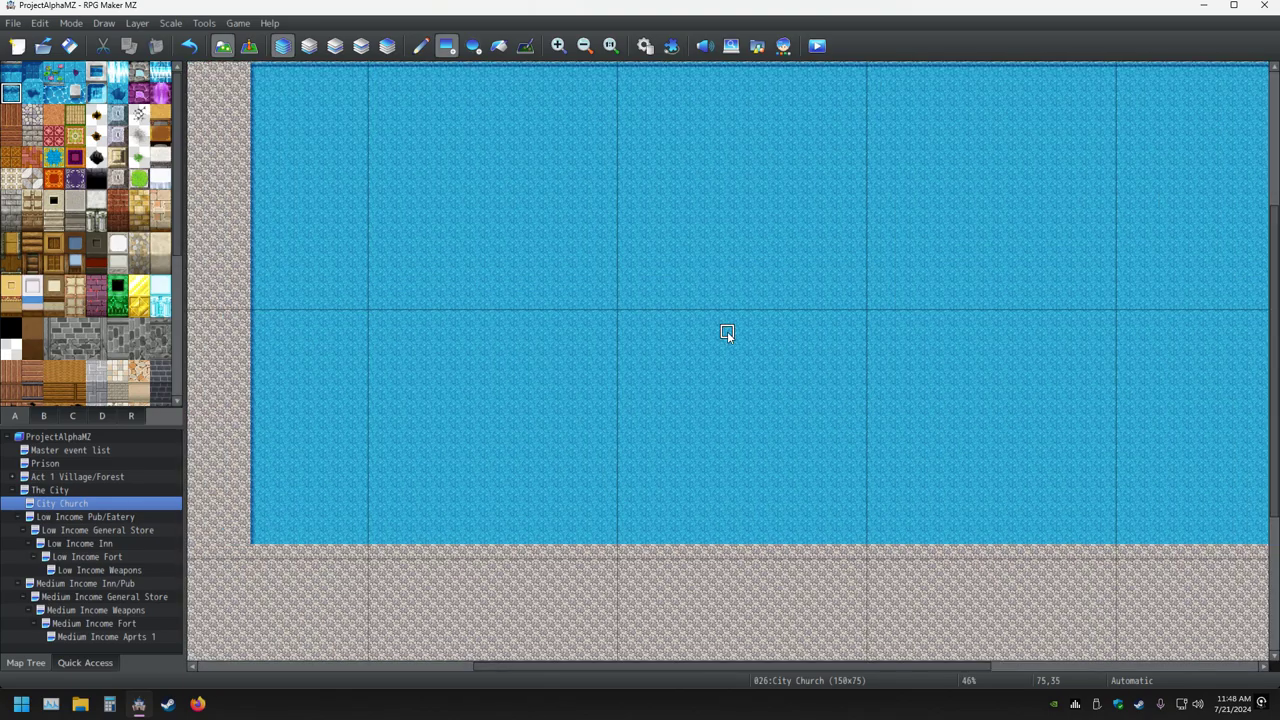
ctrl+scroll(727, 331, up, 1)
key(ctrl+z)
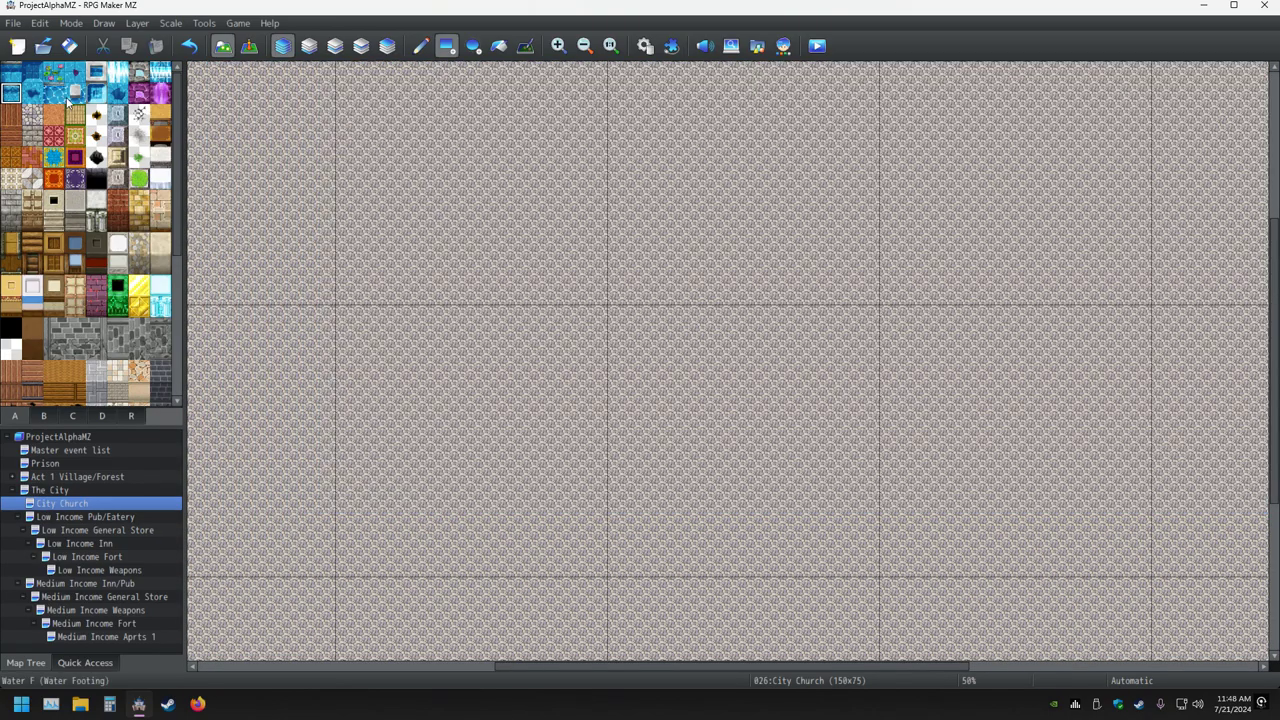
Try a light-blue water pool of about 41 by 17 tiles and a deep-blue one of about 29 by 18 tiles, undoing each.
click(11, 73)
mouse_move(305, 213)
mouse_down()
mouse_move(866, 418)
mouse_move(952, 476)
mouse_up()
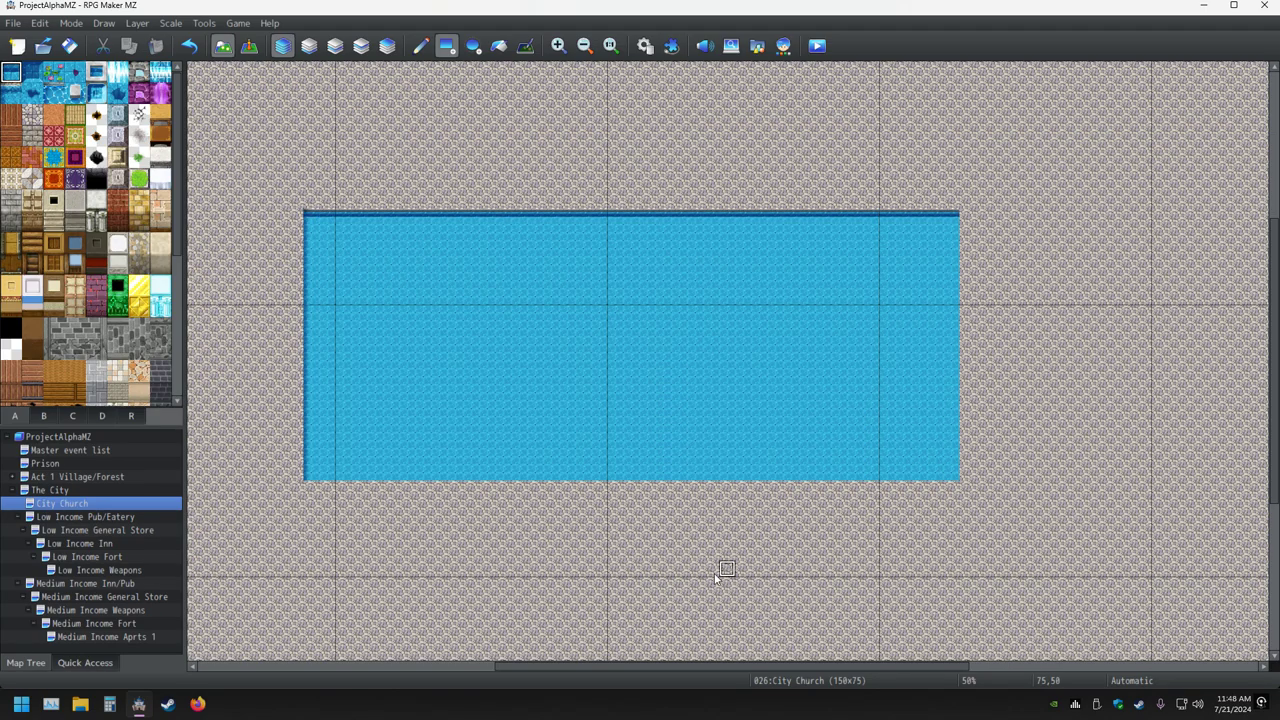
key(ctrl+z)
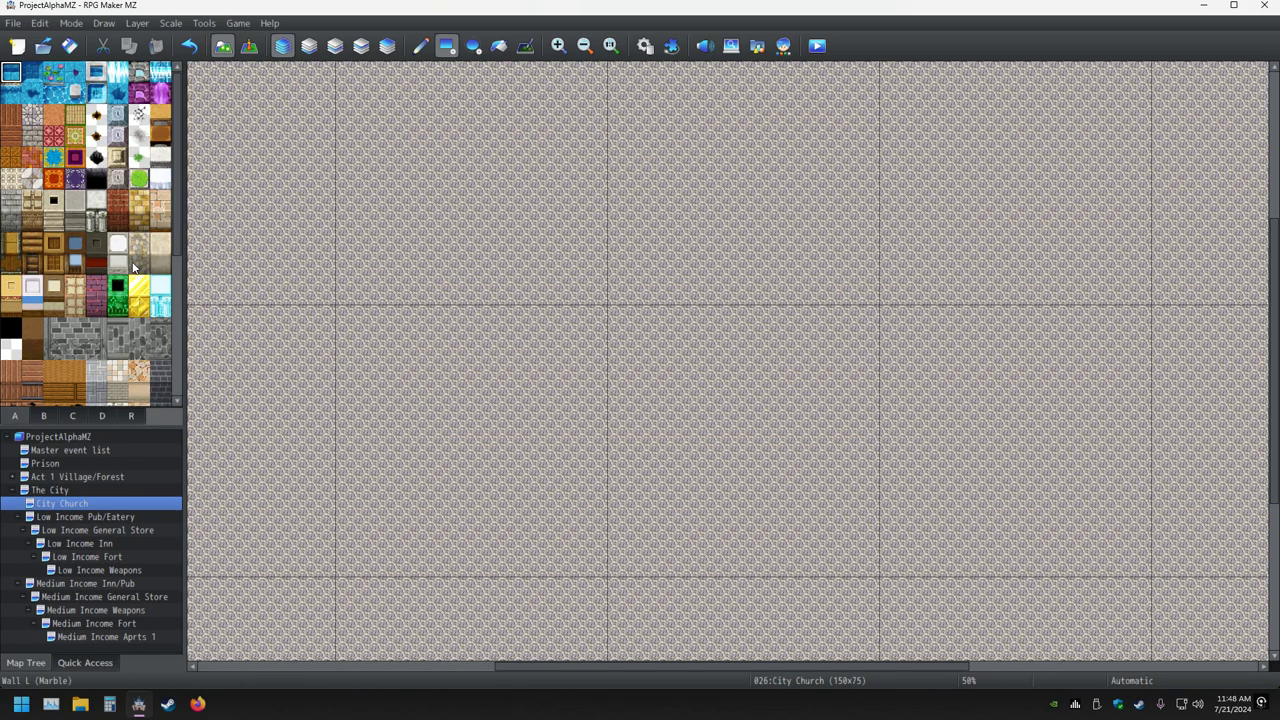
click(33, 74)
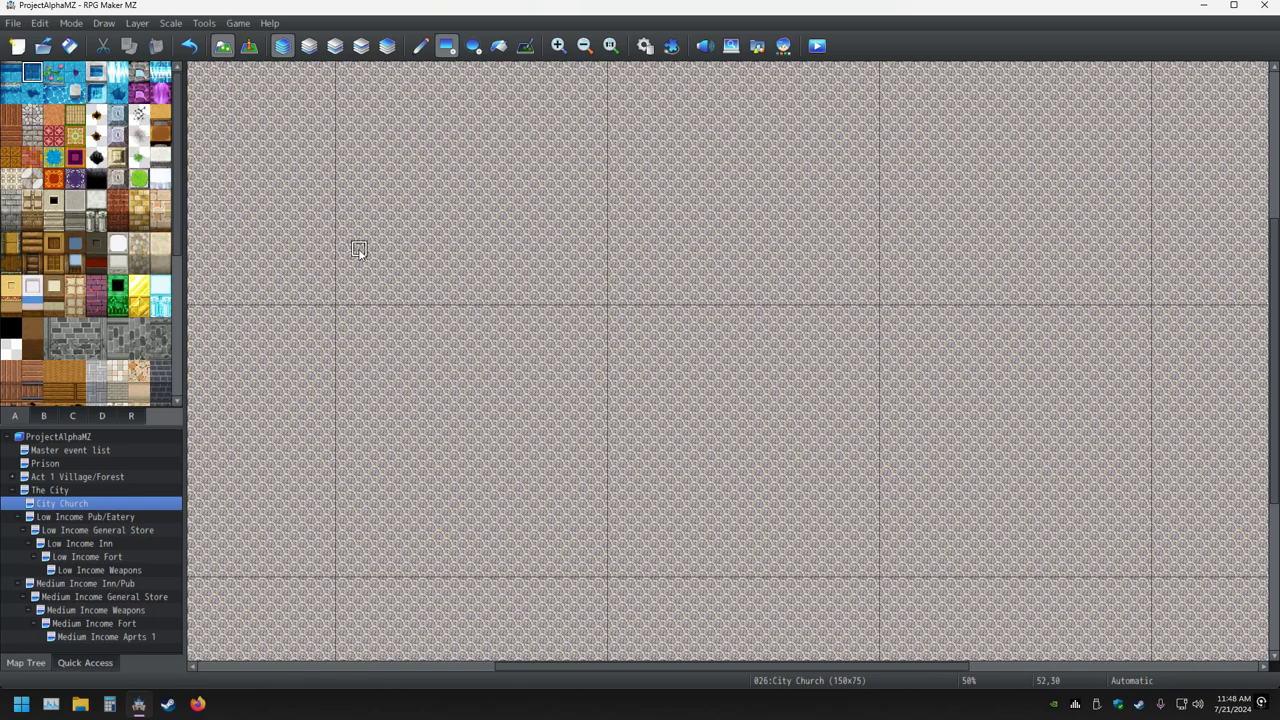
drag(357, 247, 807, 507)
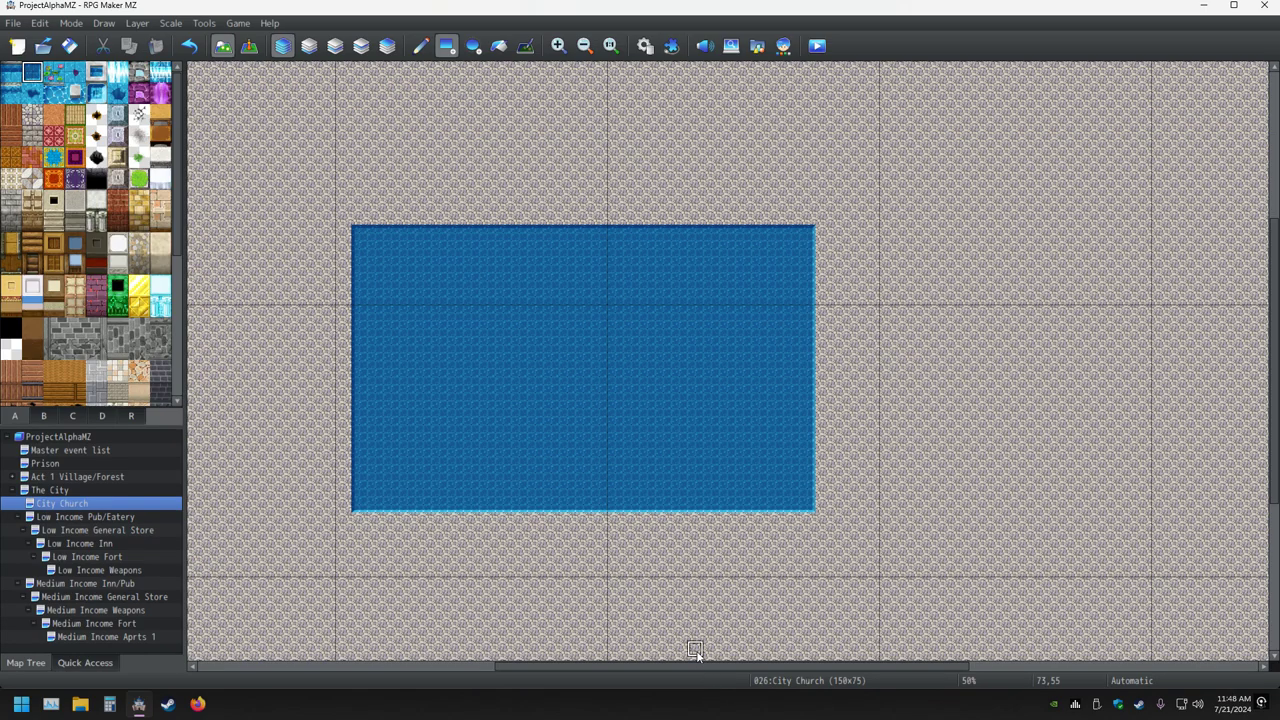
key(ctrl+z)
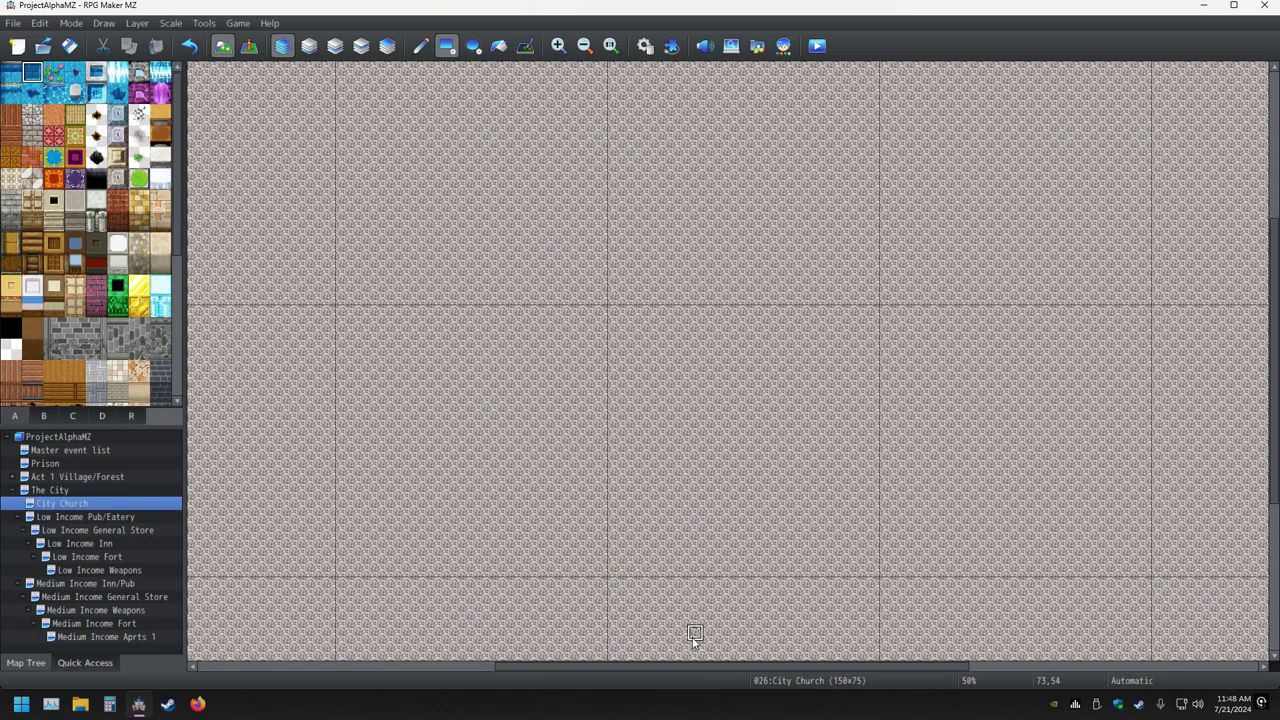
Try two waterfall tiles on the church floor as rectangles of about 25 by 14 and 24 by 14 tiles, undoing each.
click(117, 74)
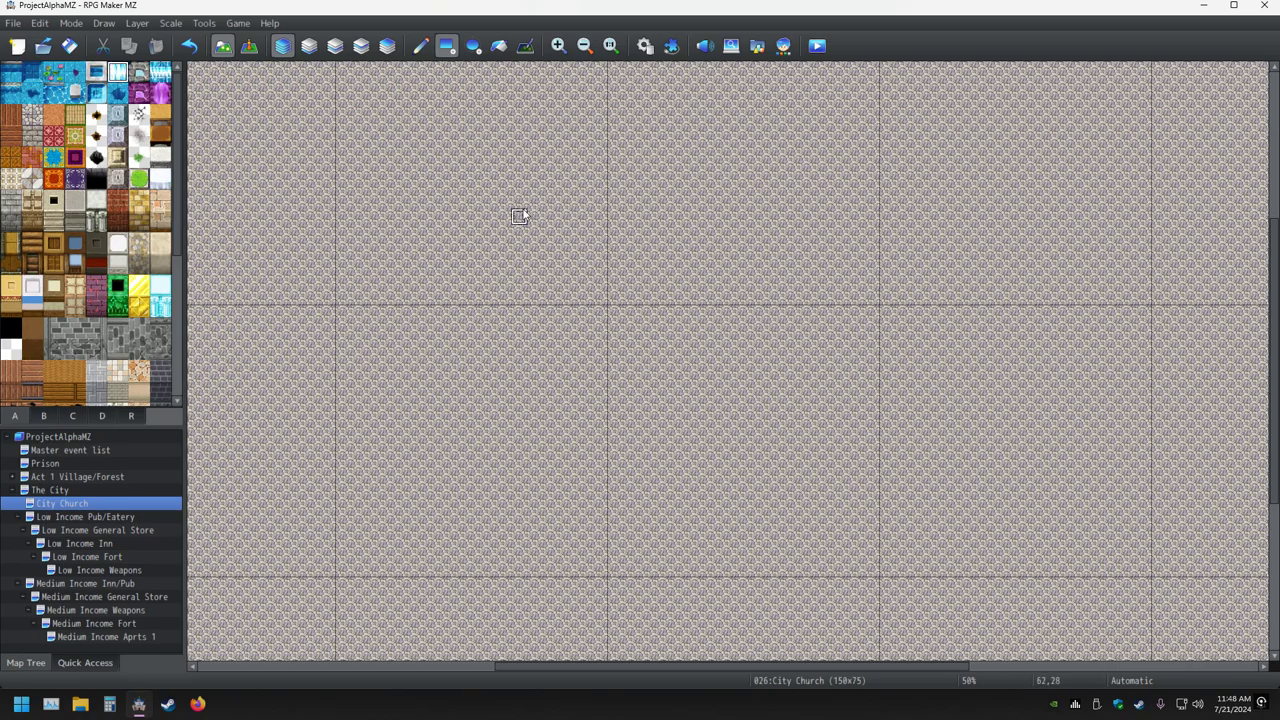
drag(515, 212, 910, 432)
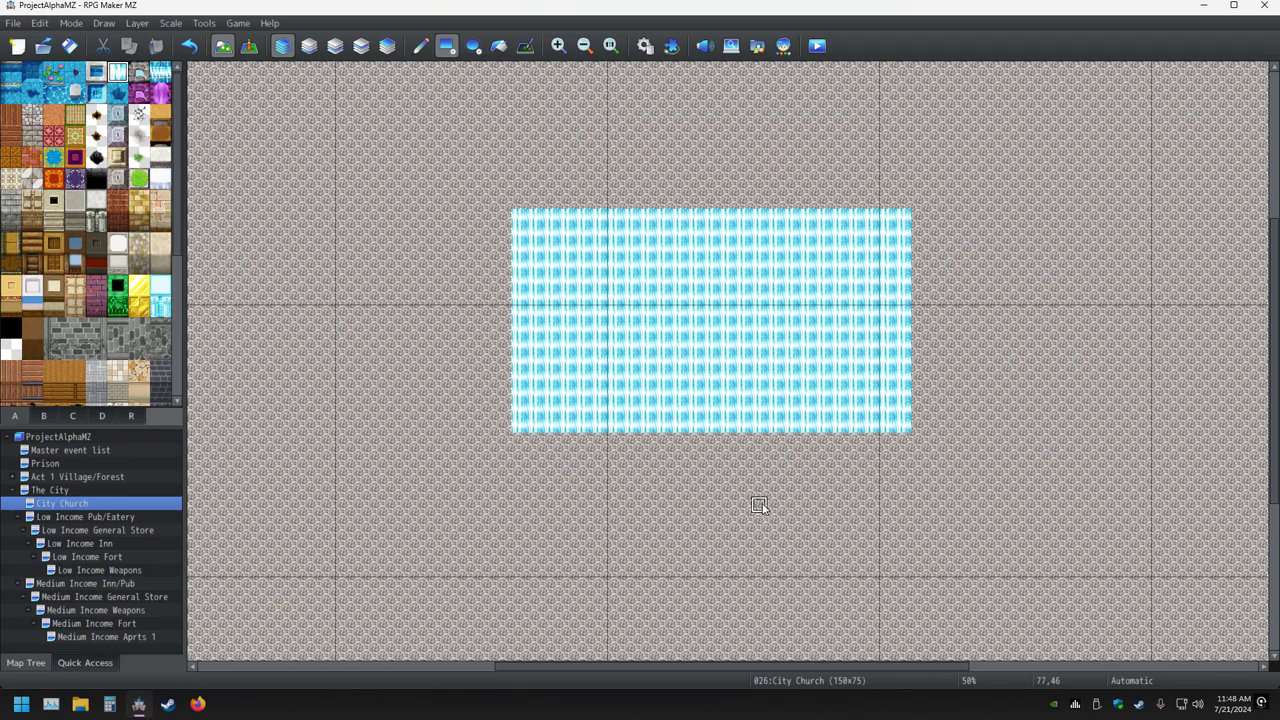
key(ctrl+z)
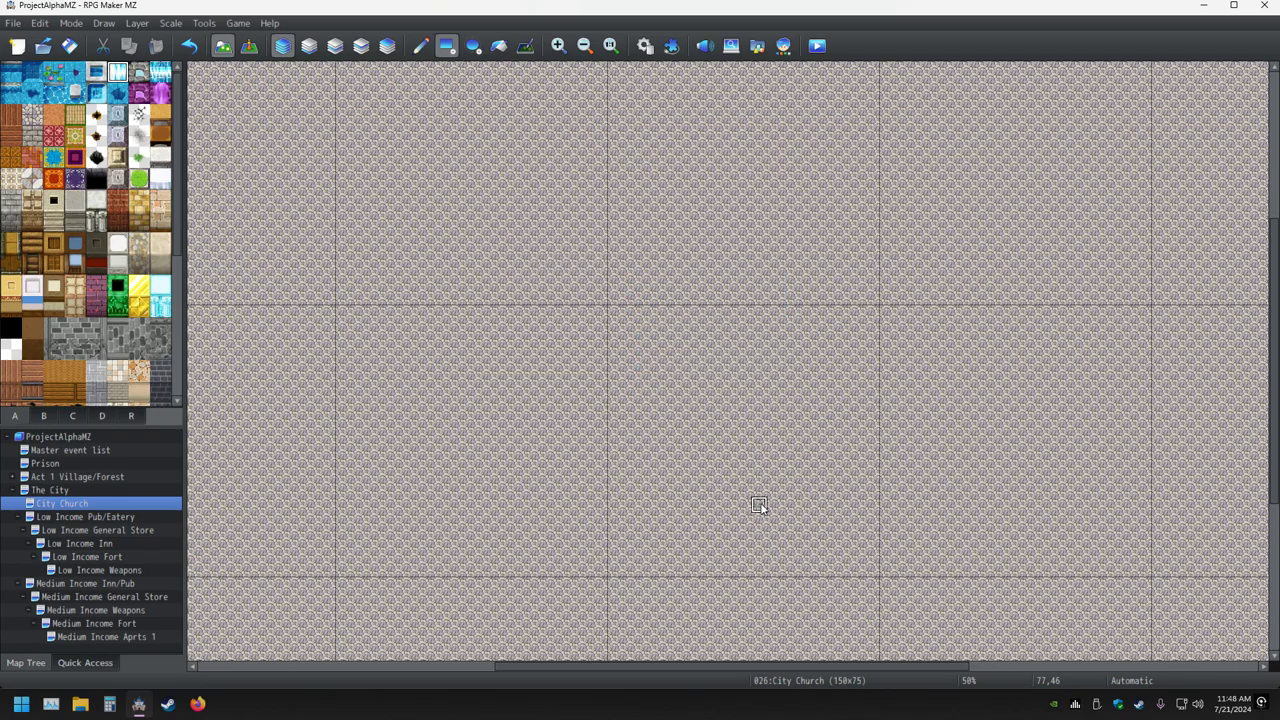
click(160, 75)
drag(519, 229, 893, 445)
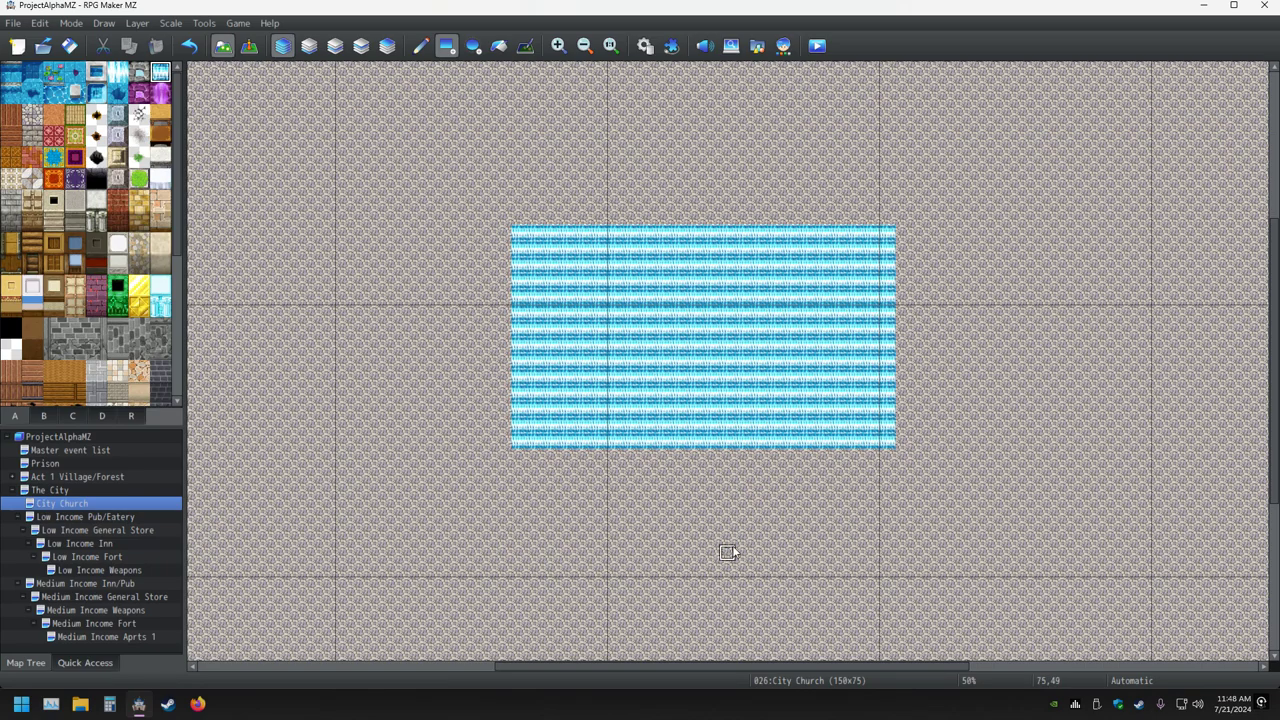
key(ctrl+z)
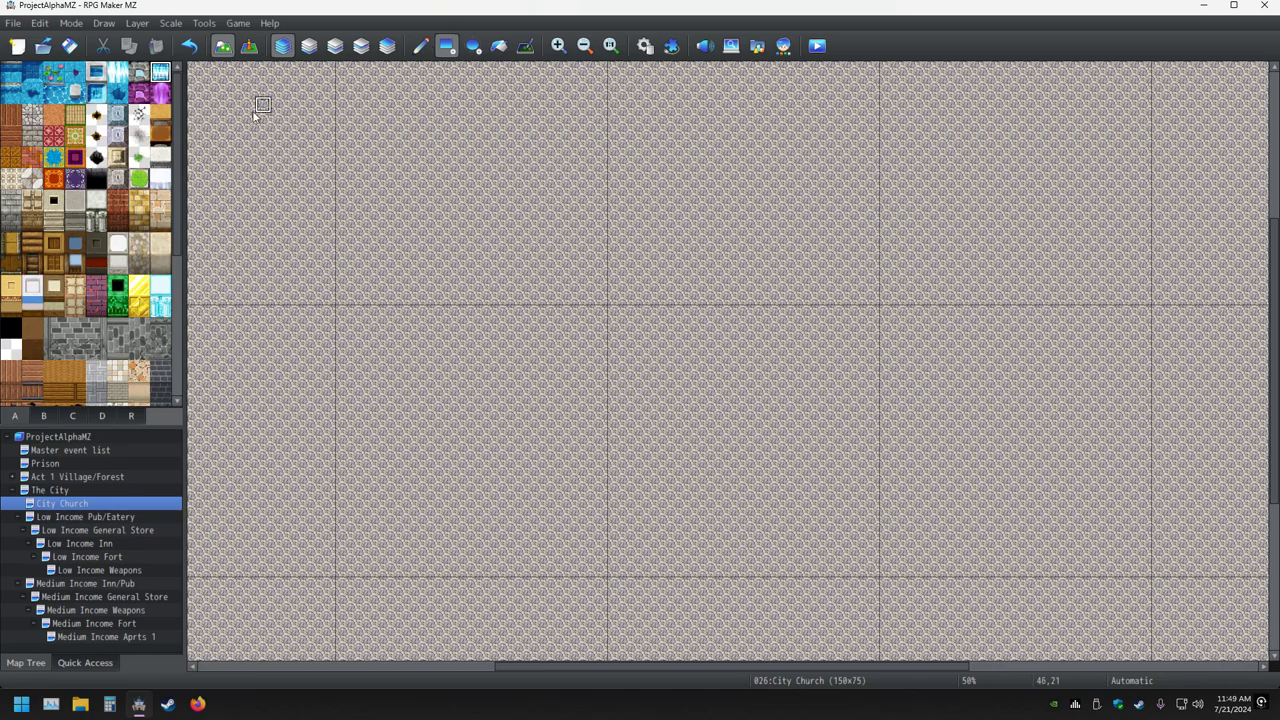
Try filling a rectangle of about 22 by 14 tiles with a repeating three-tile rug pattern on the church floor and undo it.
click(74, 417)
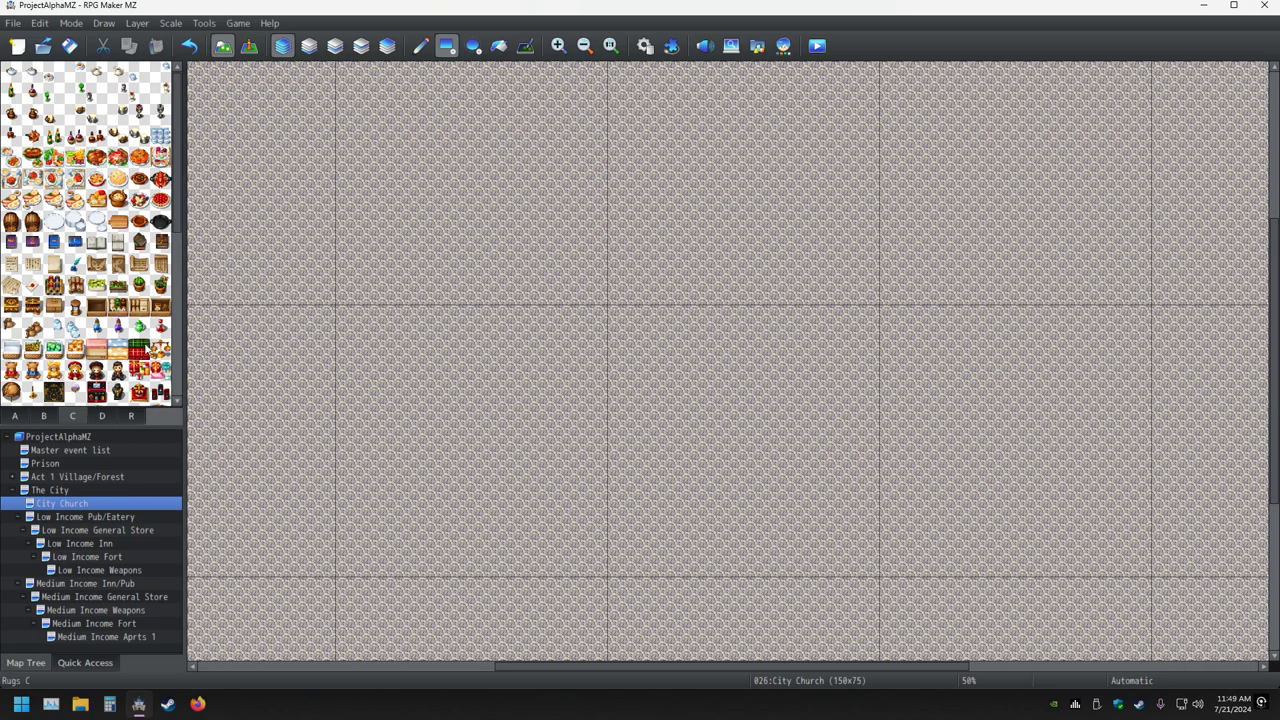
drag(140, 350, 96, 350)
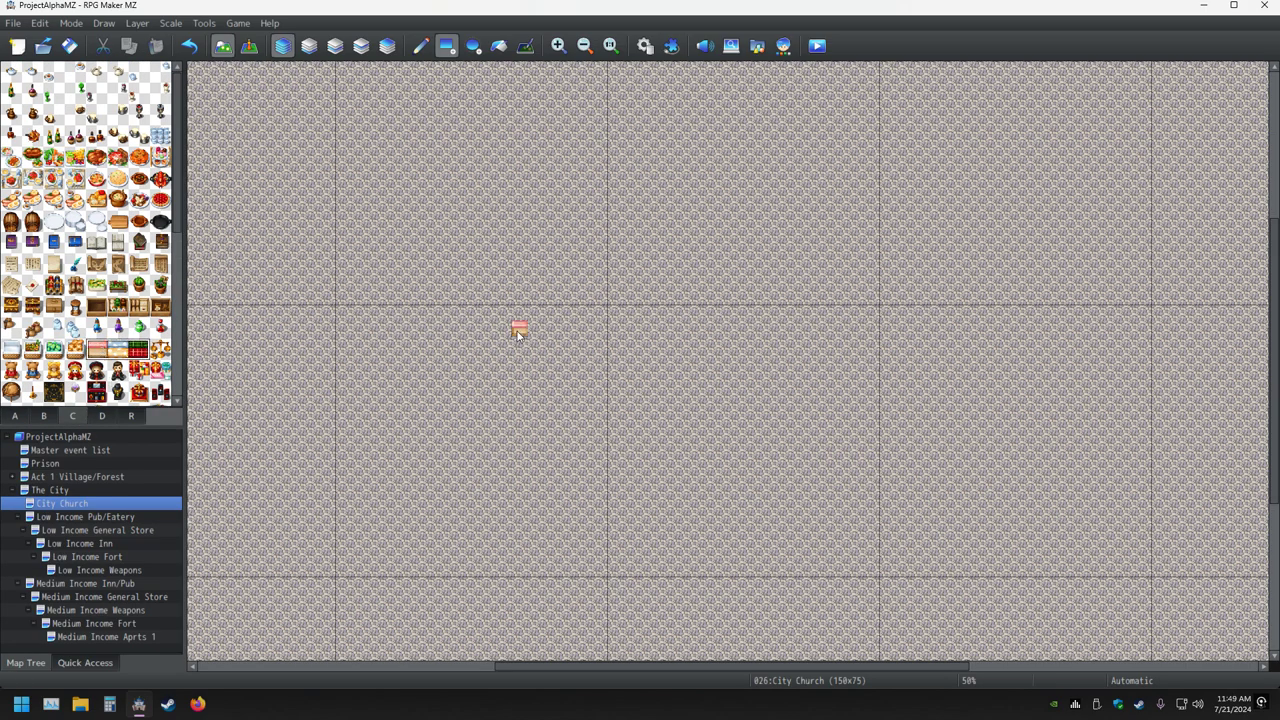
drag(516, 331, 852, 534)
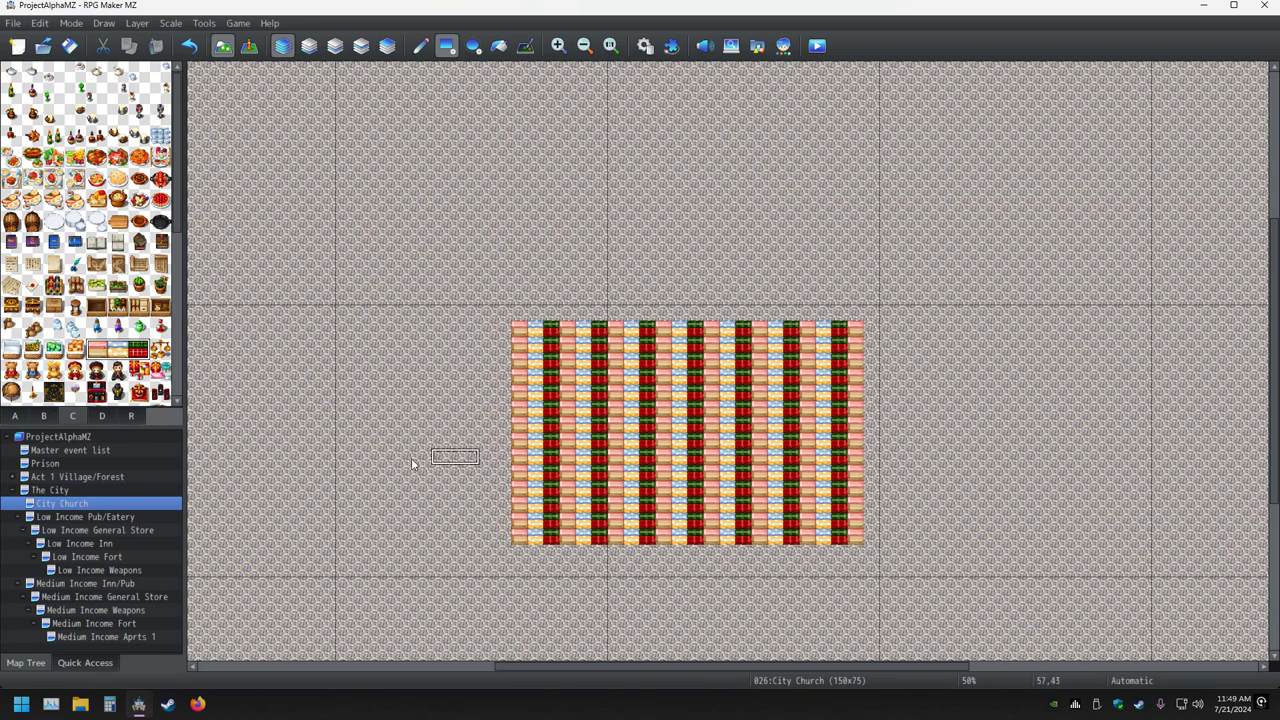
key(ctrl+z)
key(ctrl+z)
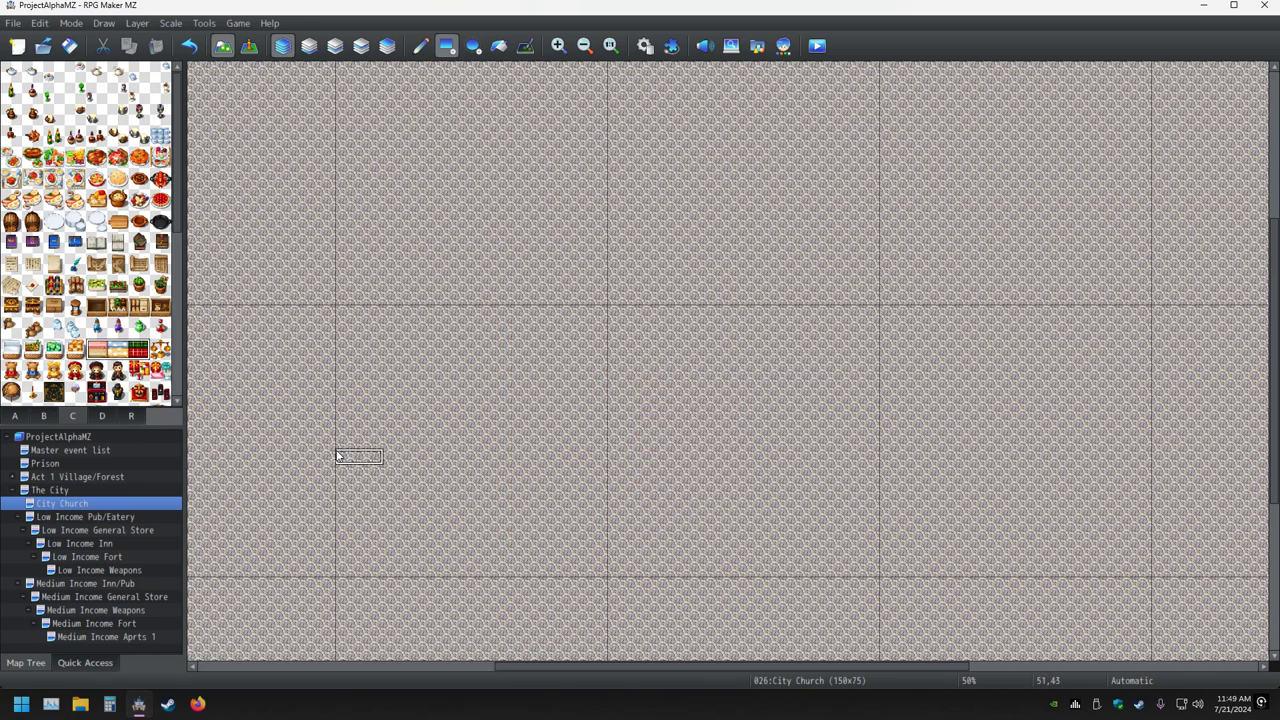
Try Rug A (Red Flower) as a patch of about 6 by 7 tiles and a much larger rectangle, undoing both.
click(15, 416)
click(53, 136)
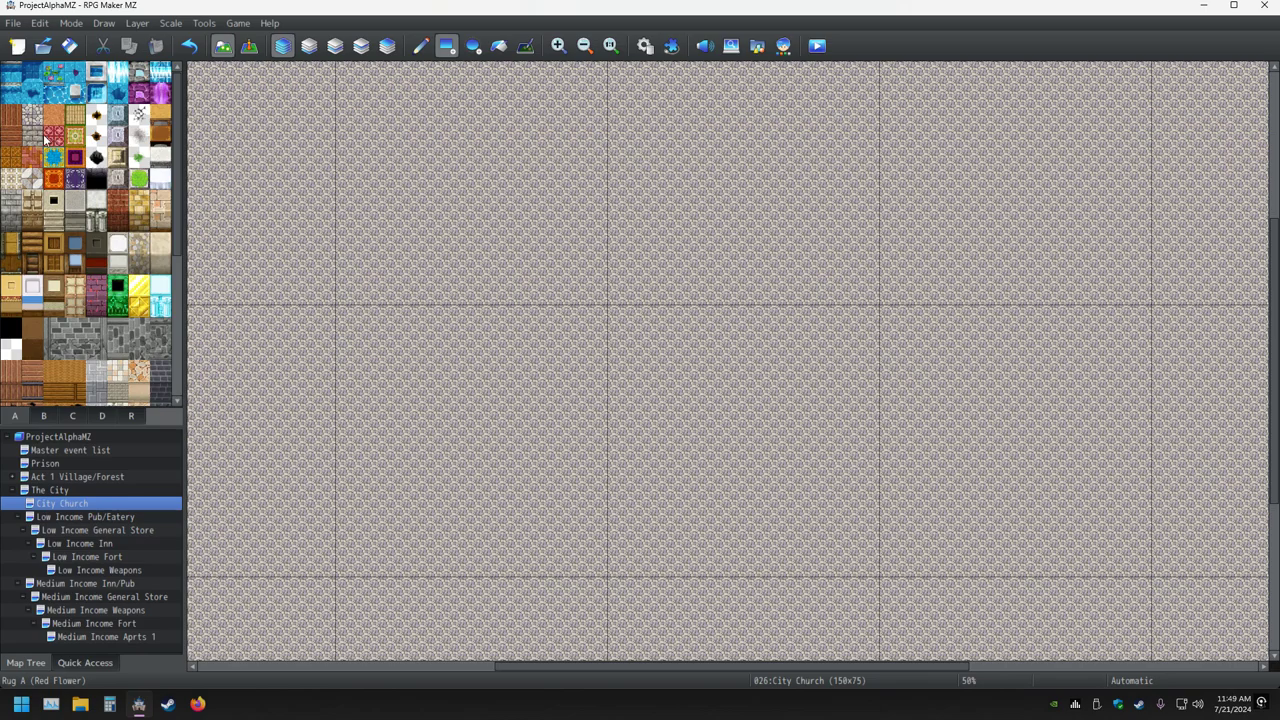
drag(280, 203, 354, 293)
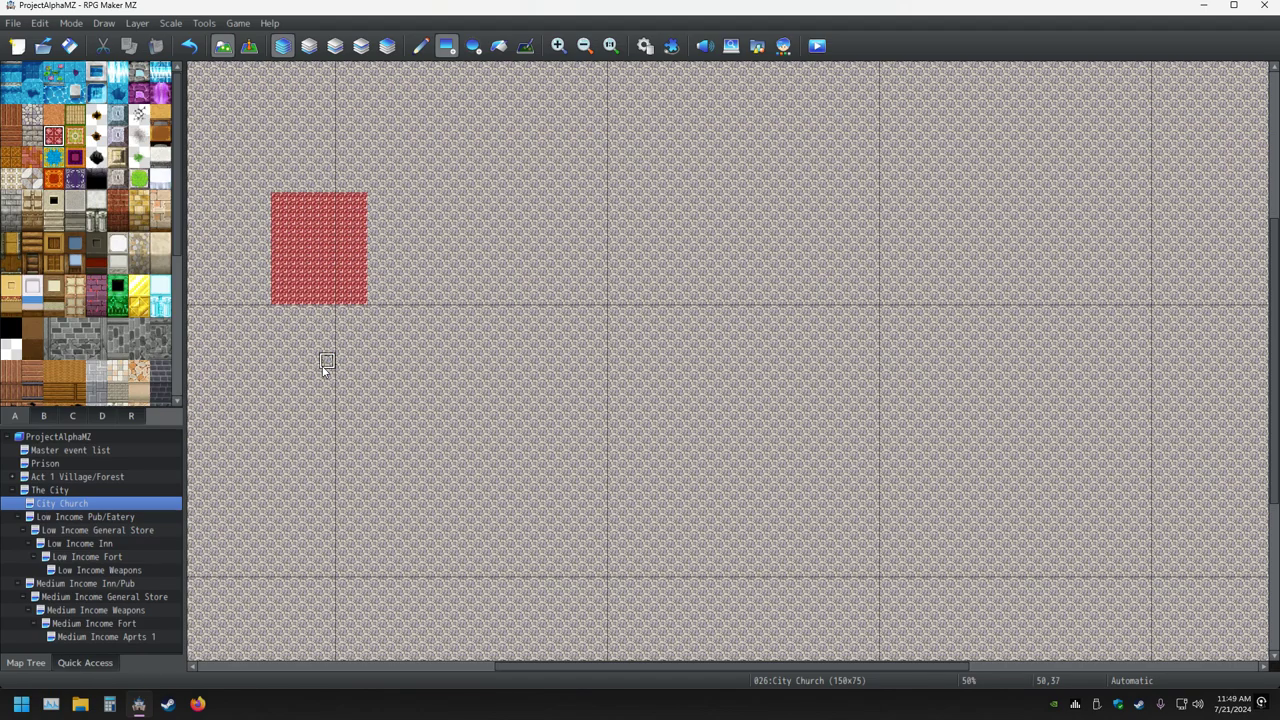
drag(531, 149, 1148, 660)
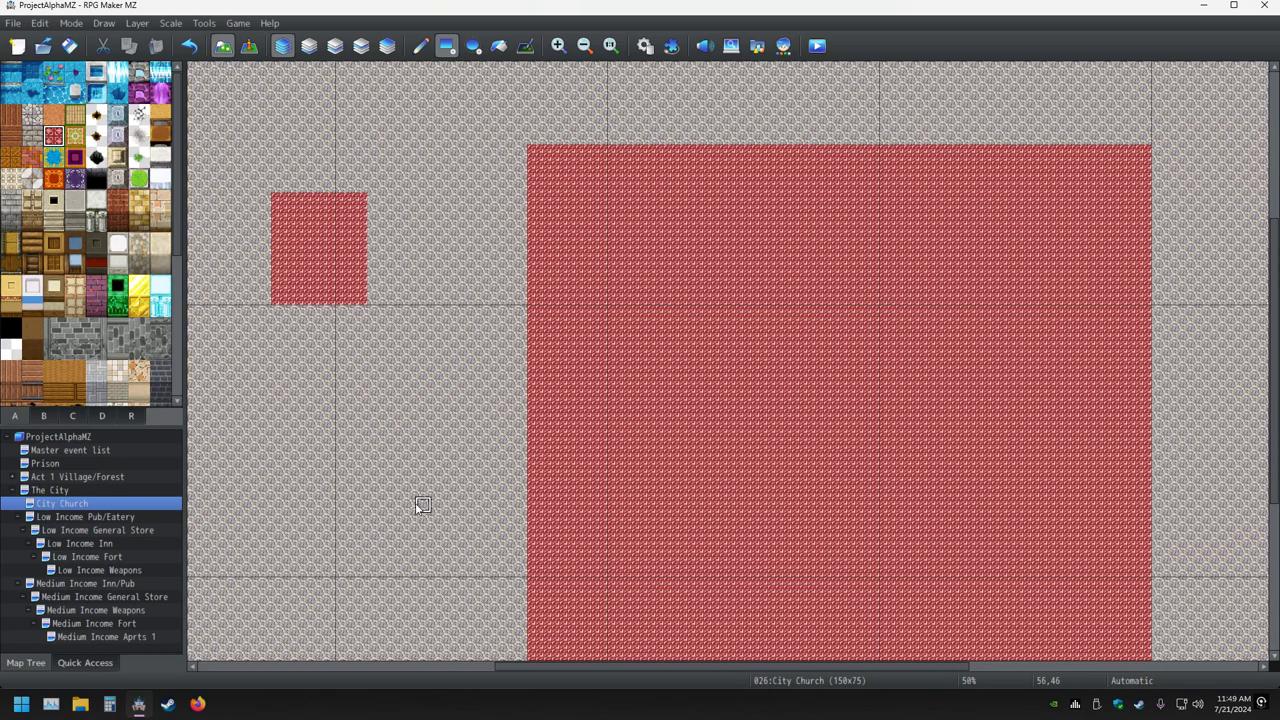
key(ctrl+z)
key(ctrl+z)
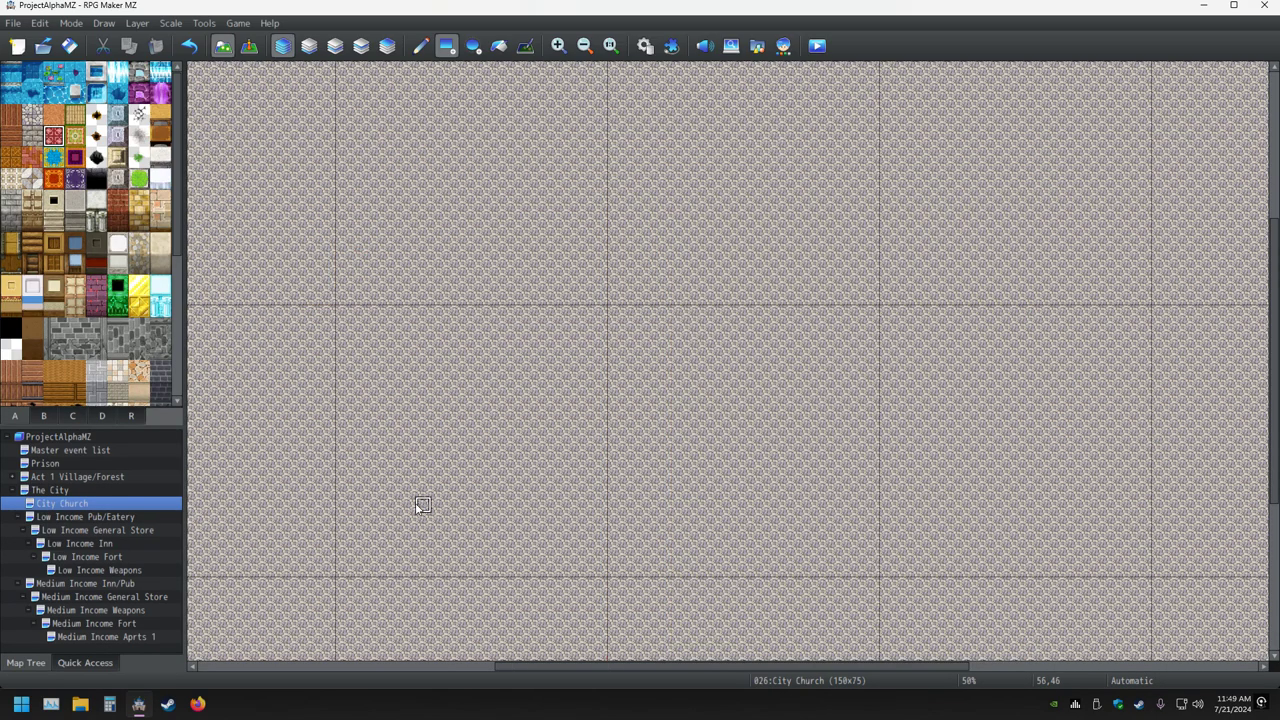
Save the project with the plain cobblestone City Church floor.
click(69, 46)
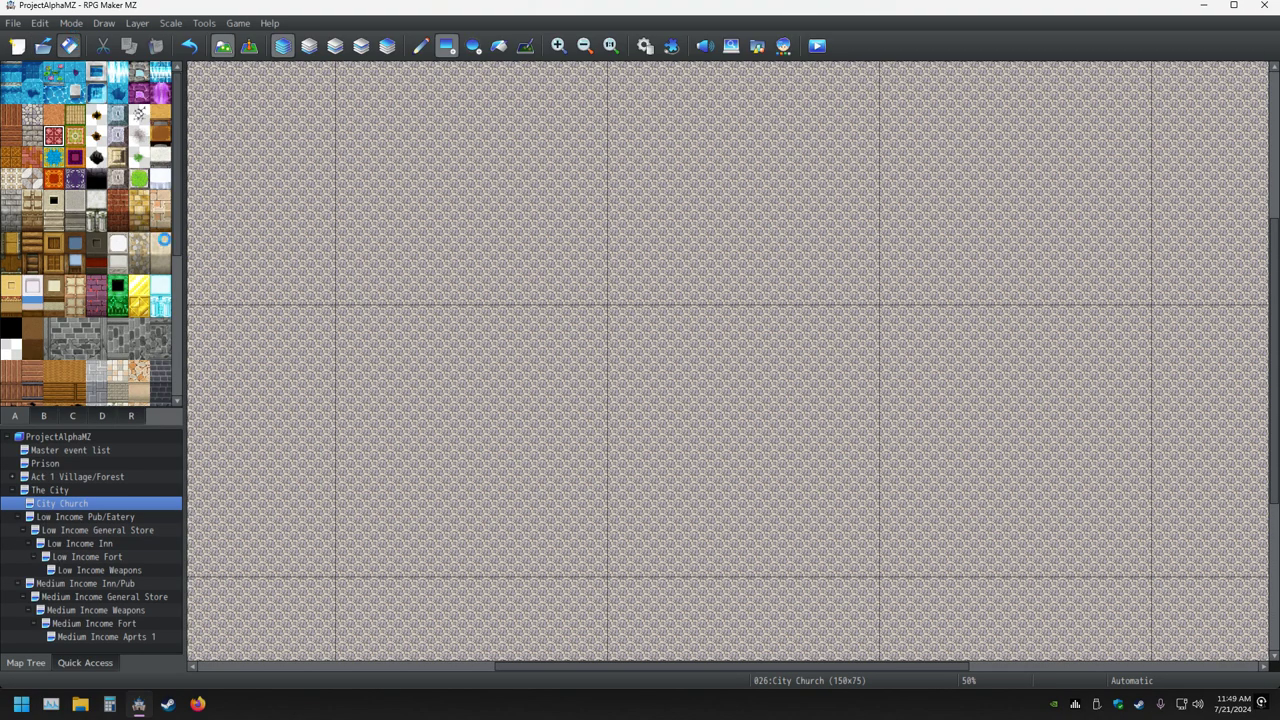
ctrl+scroll(522, 303, down, 1)
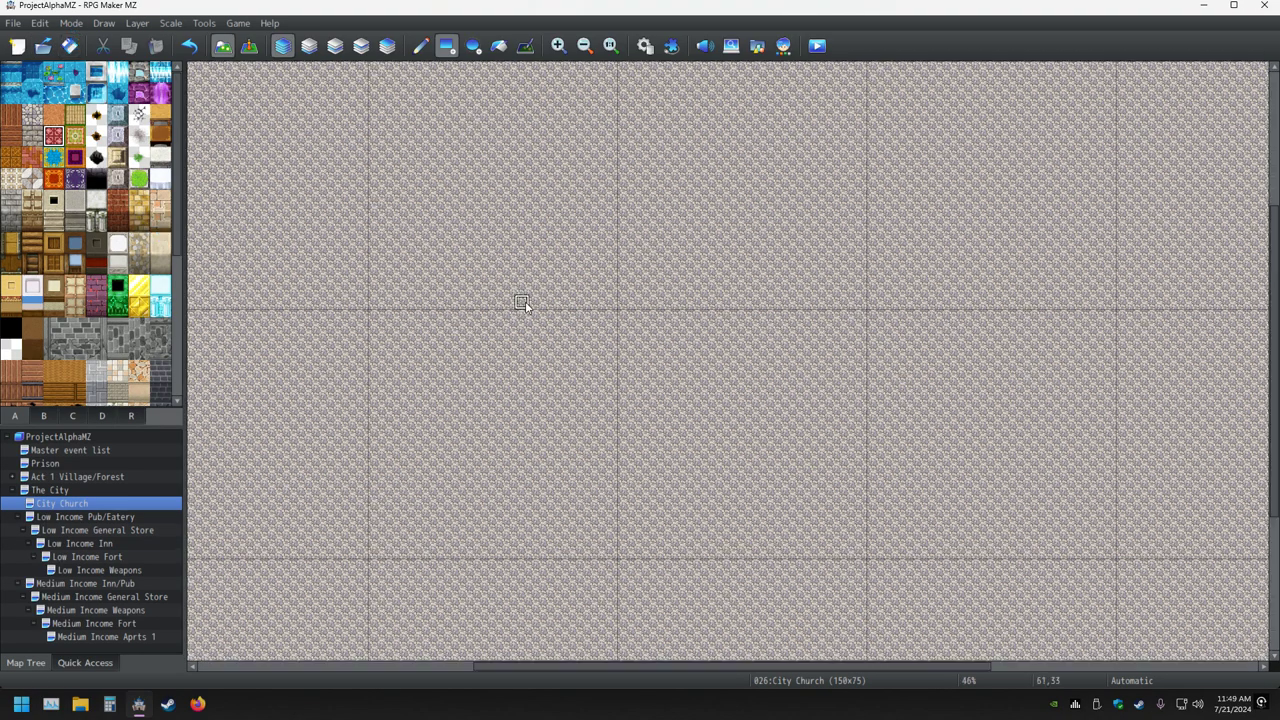
ctrl+scroll(518, 318, down, 5)
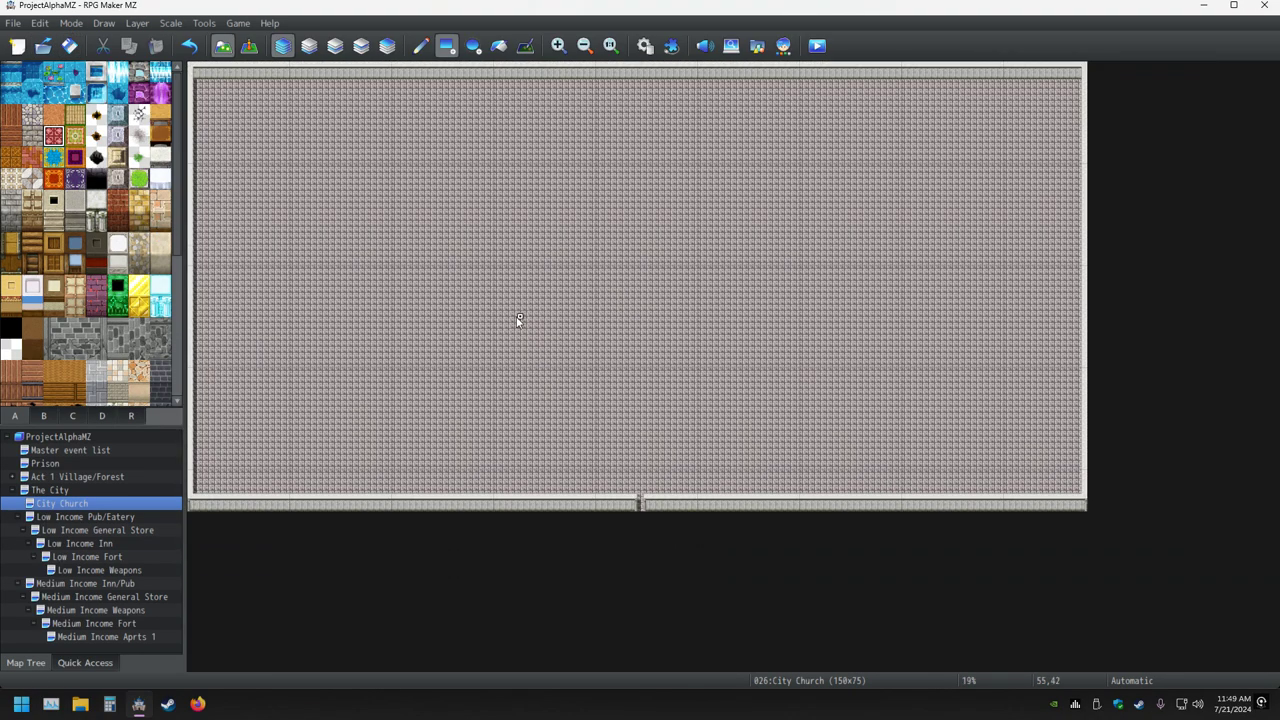
ctrl+scroll(518, 320, up, 1)
ctrl+scroll(517, 322, up, 1)
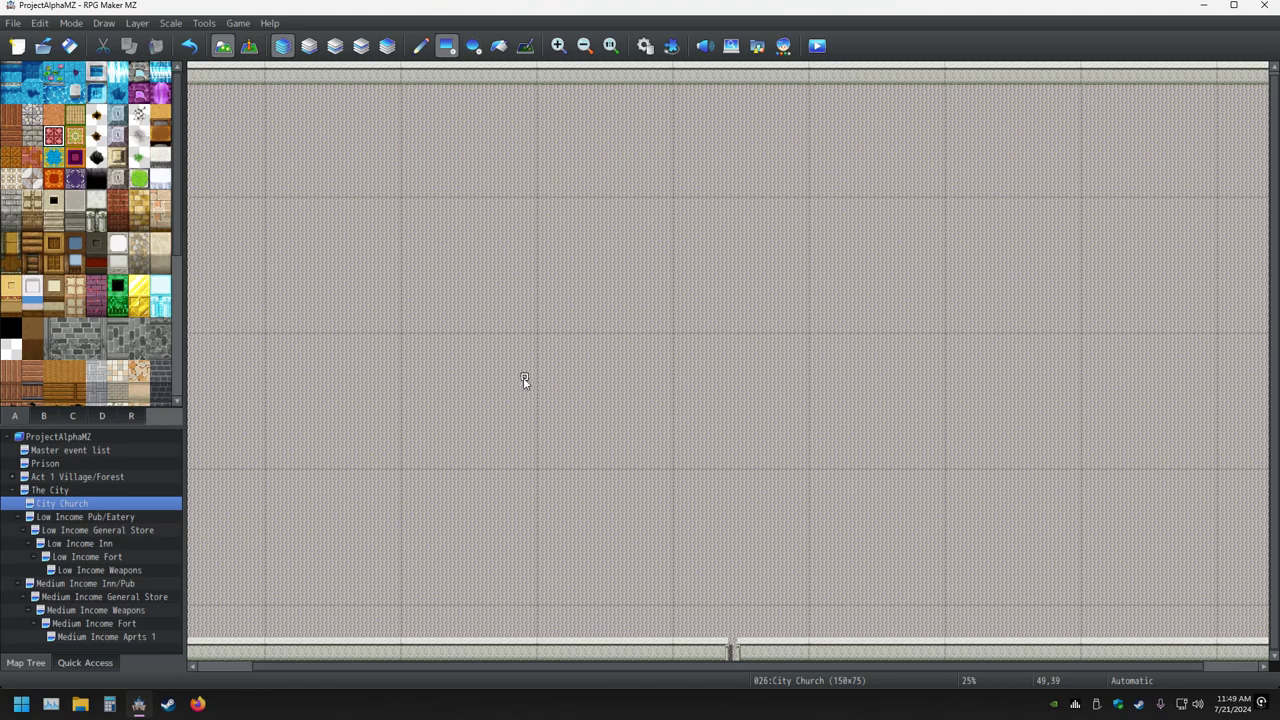
middle_drag(606, 400, 508, 417)
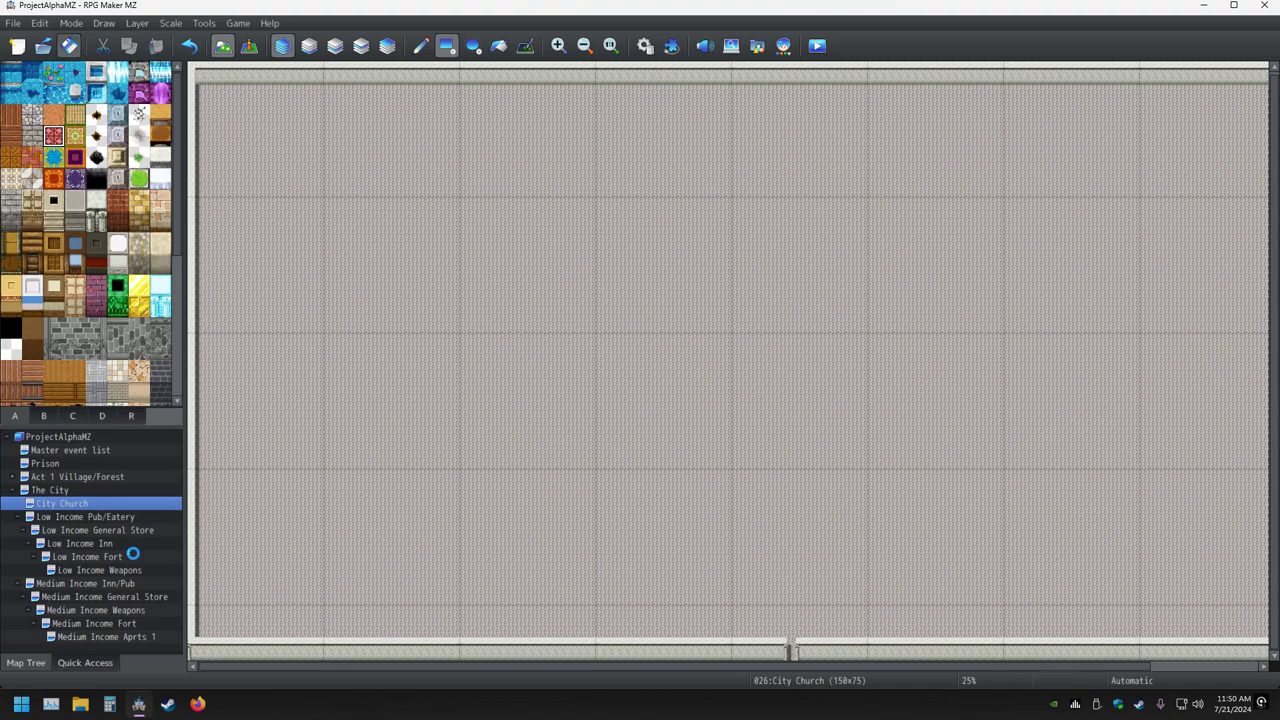
View the Low Income Pub/Eatery map, return to City Church and examine its empty floor, walls and doorway.
click(84, 516)
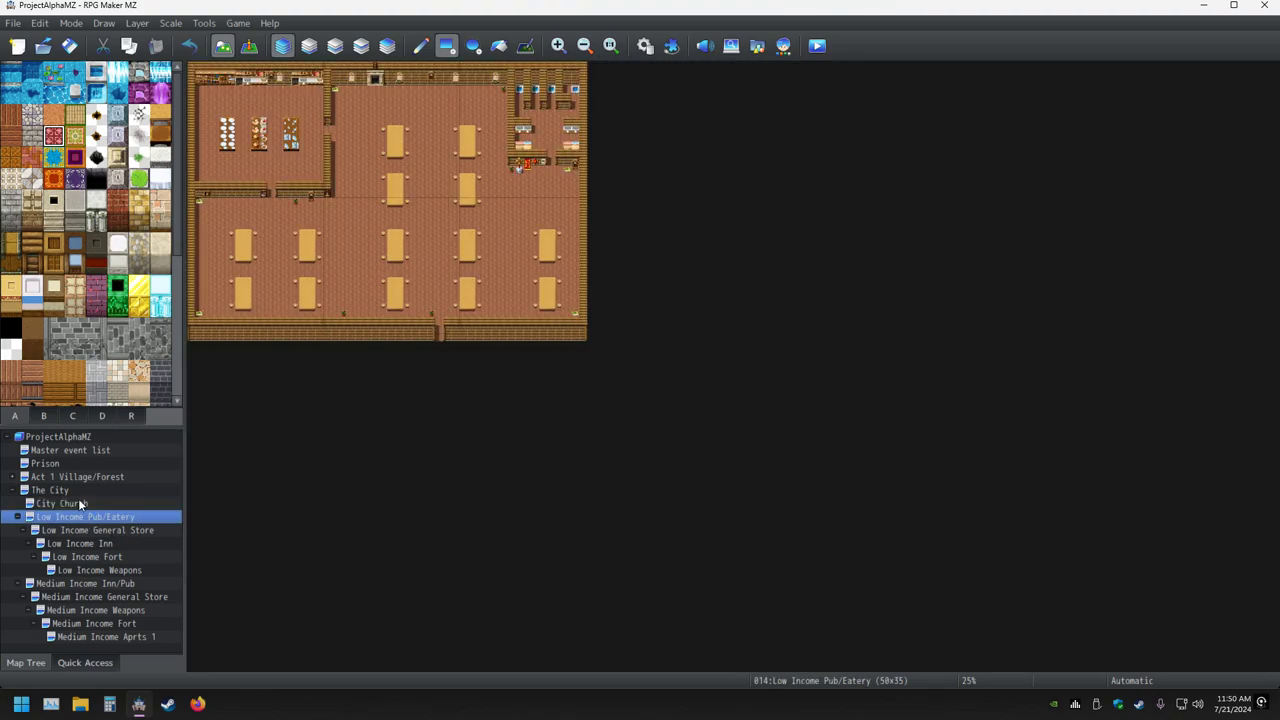
click(78, 501)
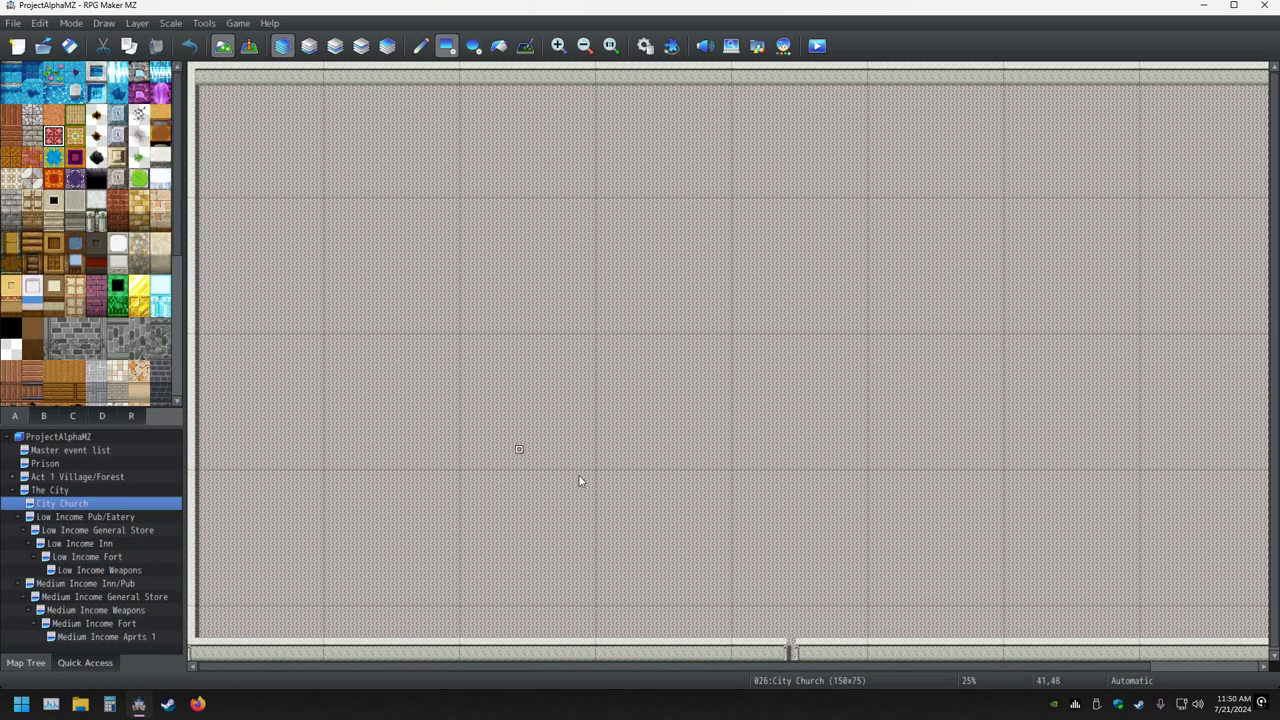
ctrl+scroll(735, 587, up, 2)
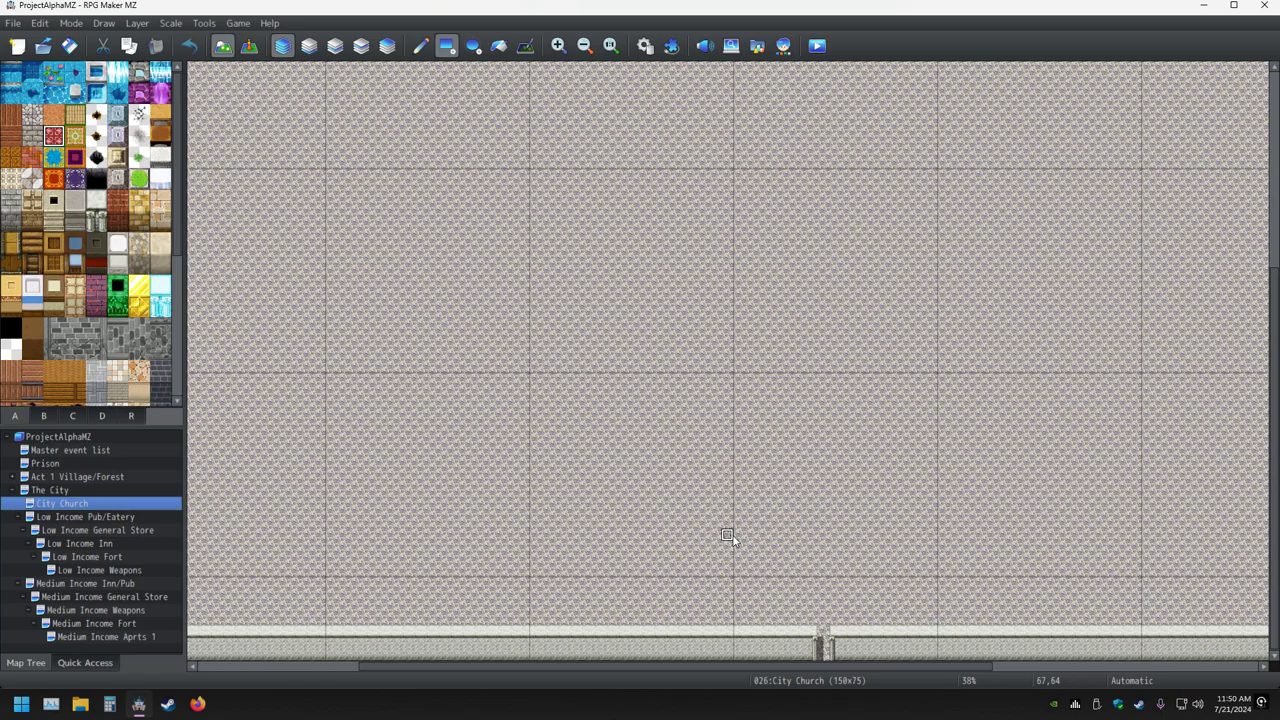
ctrl+scroll(728, 535, down, 3)
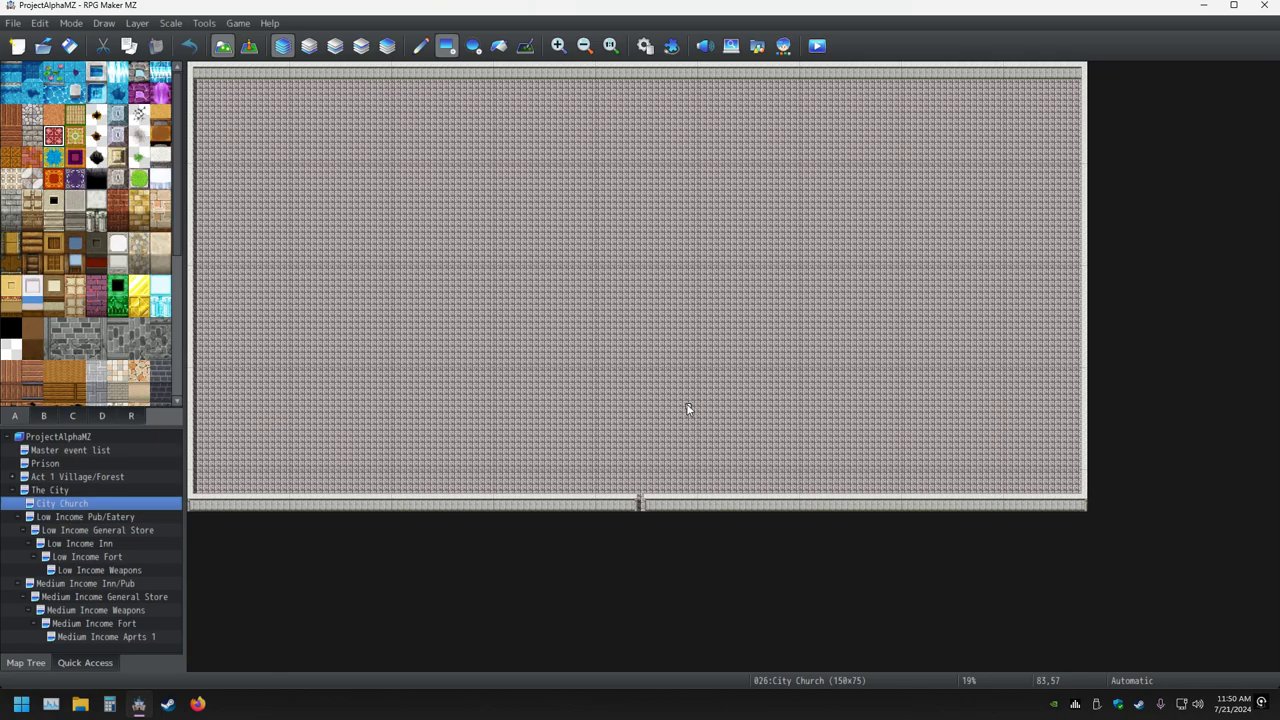
ctrl+scroll(688, 408, up, 2)
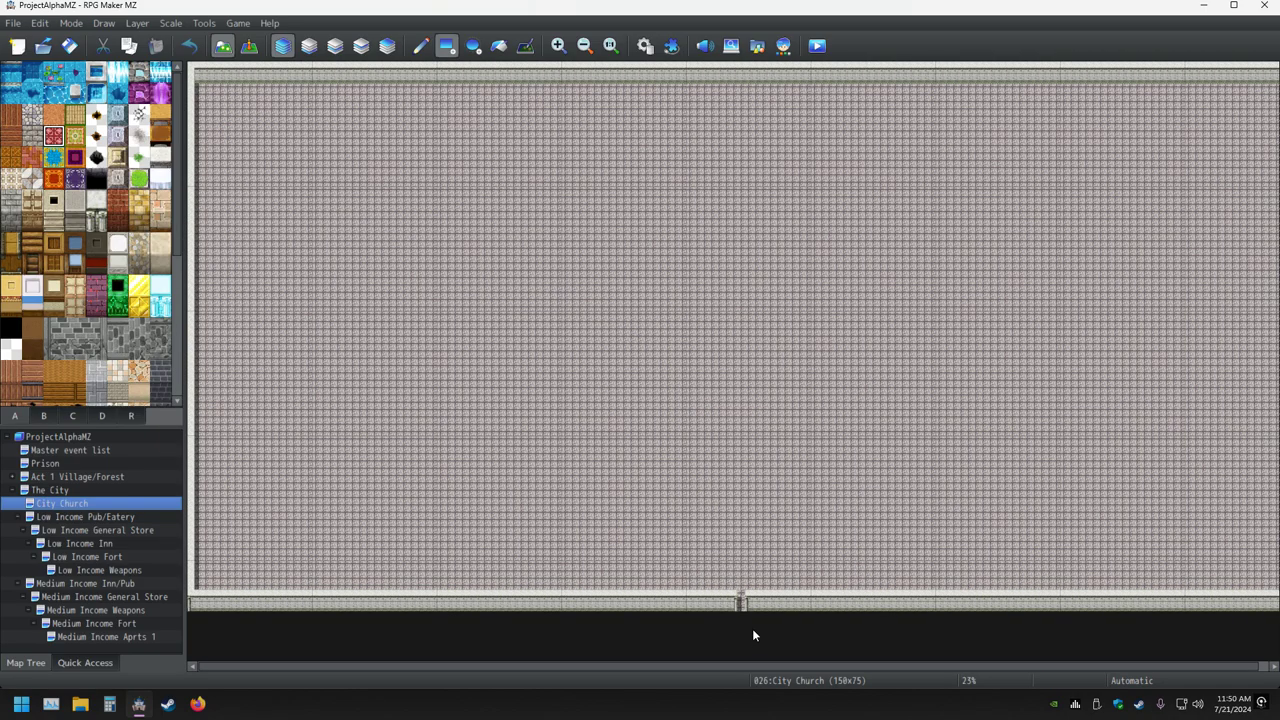
ctrl+scroll(771, 470, down, 2)
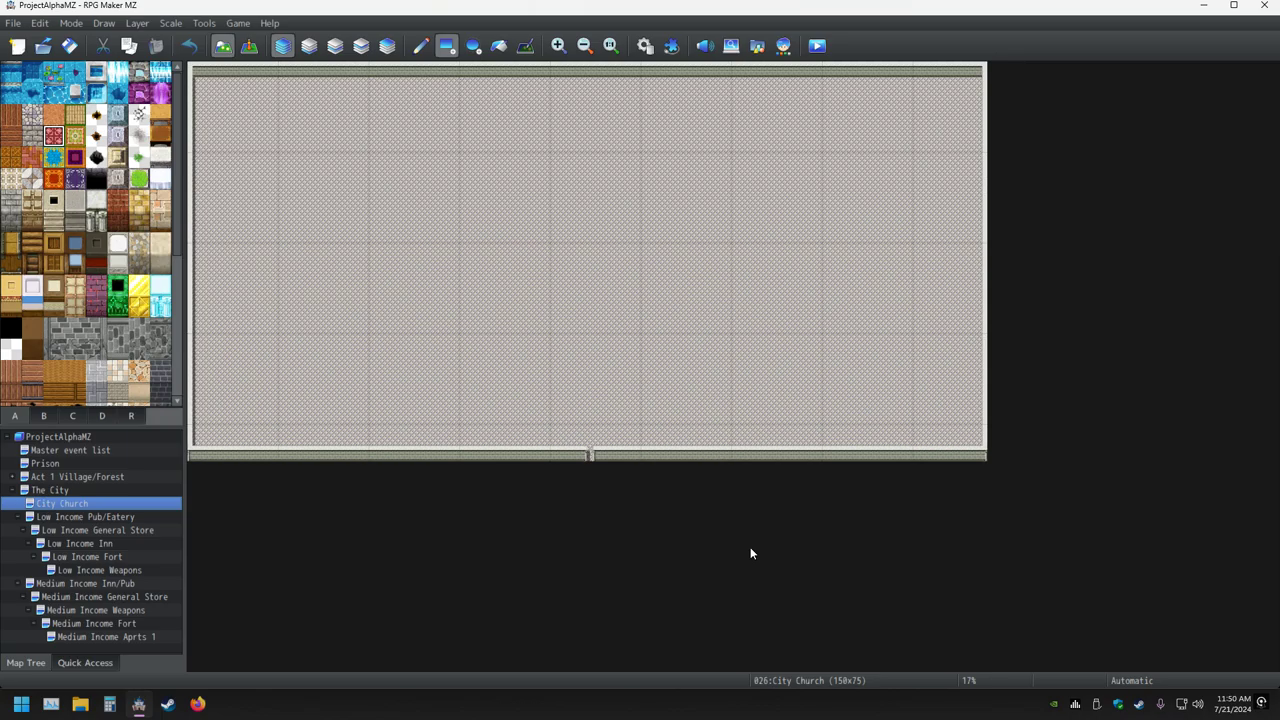
ctrl+scroll(675, 254, down, 1)
ctrl+scroll(675, 254, up, 1)
ctrl+scroll(675, 257, up, 1)
ctrl+scroll(675, 257, up, 1)
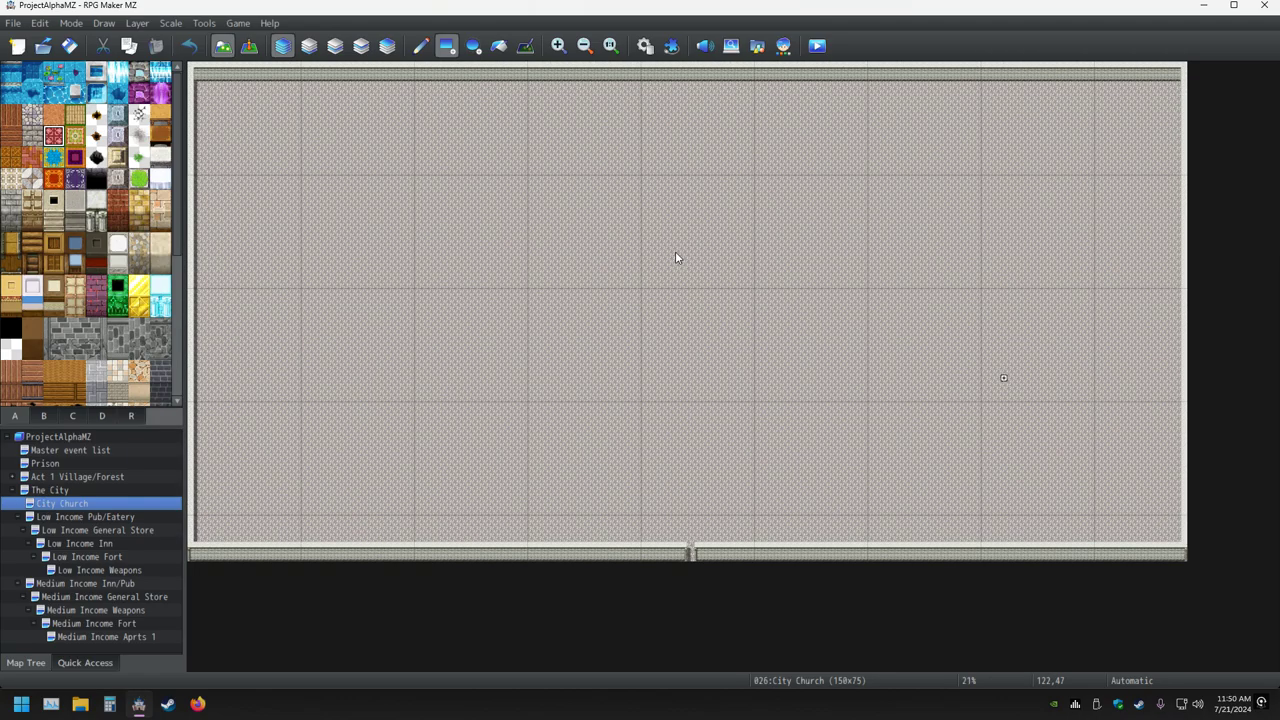
ctrl+scroll(675, 257, up, 1)
ctrl+scroll(676, 257, down, 1)
Switch to Firefox and hide the weather on the New Tab page.
click(197, 704)
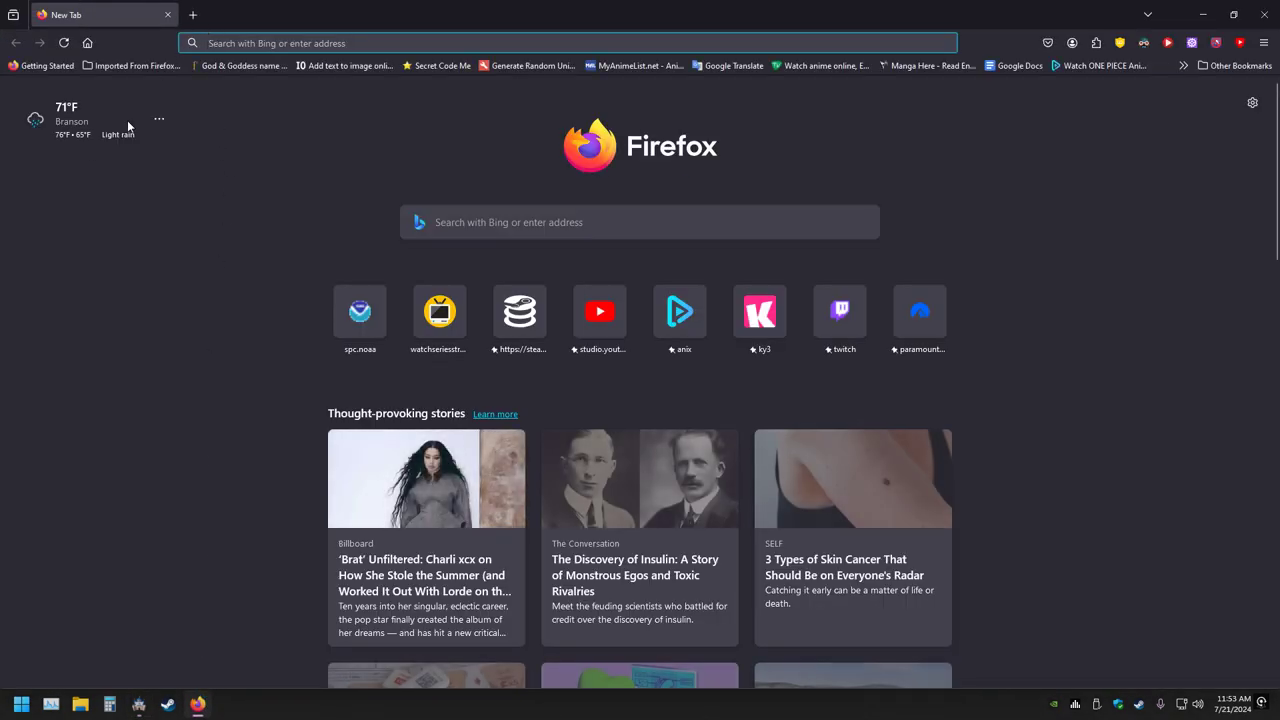
click(159, 119)
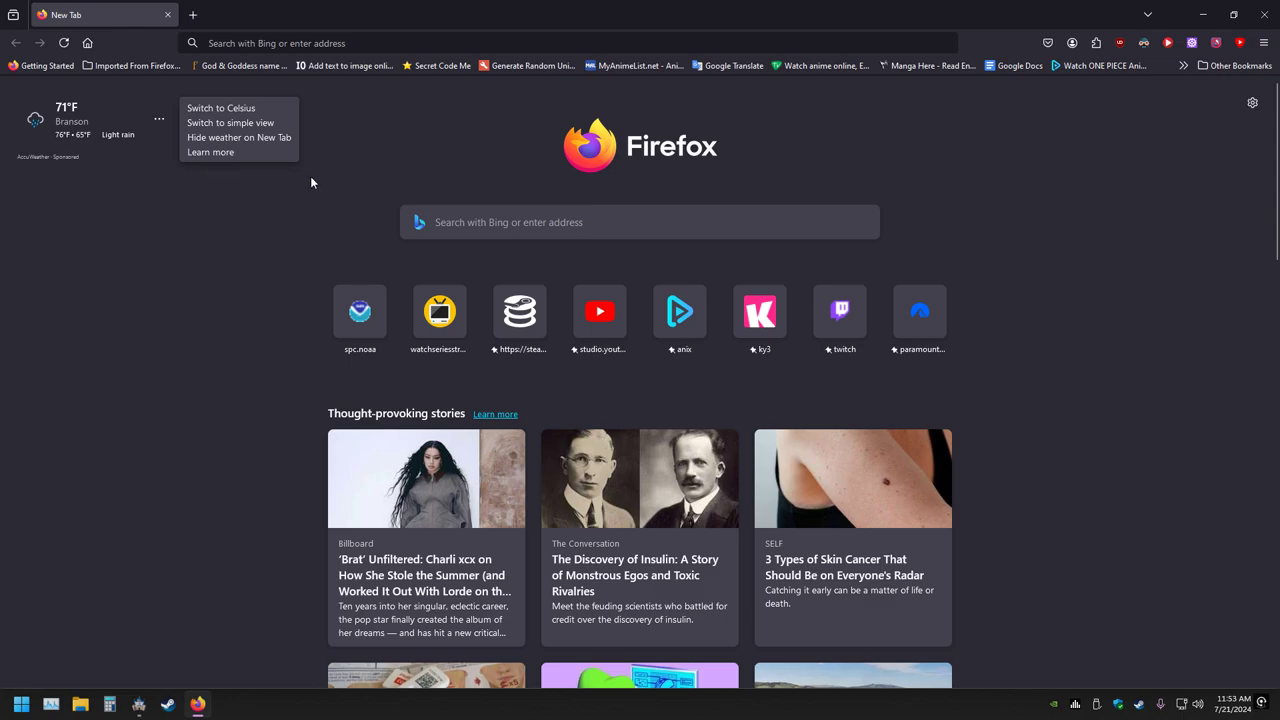
click(240, 137)
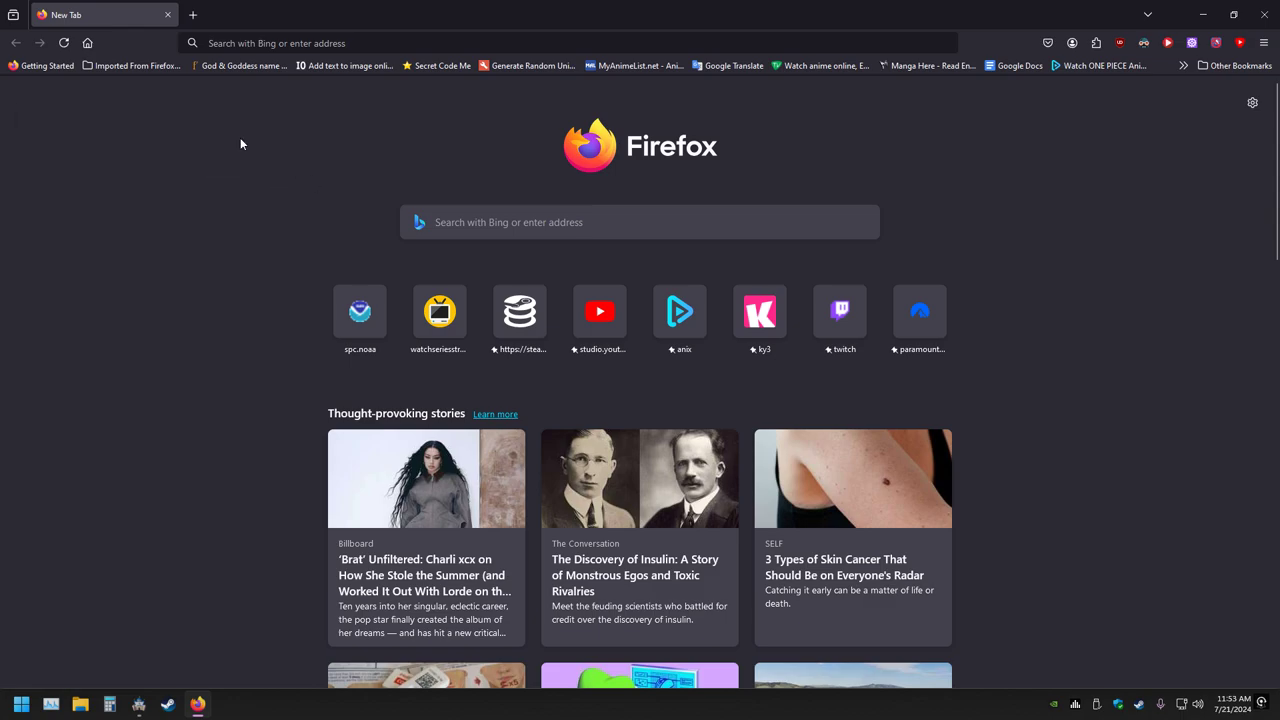
Search Bing for church images and examine the St Mary Catholic Church interior photo by Charles Cunniffe Architects.
click(193, 14)
click(167, 14)
click(238, 43)
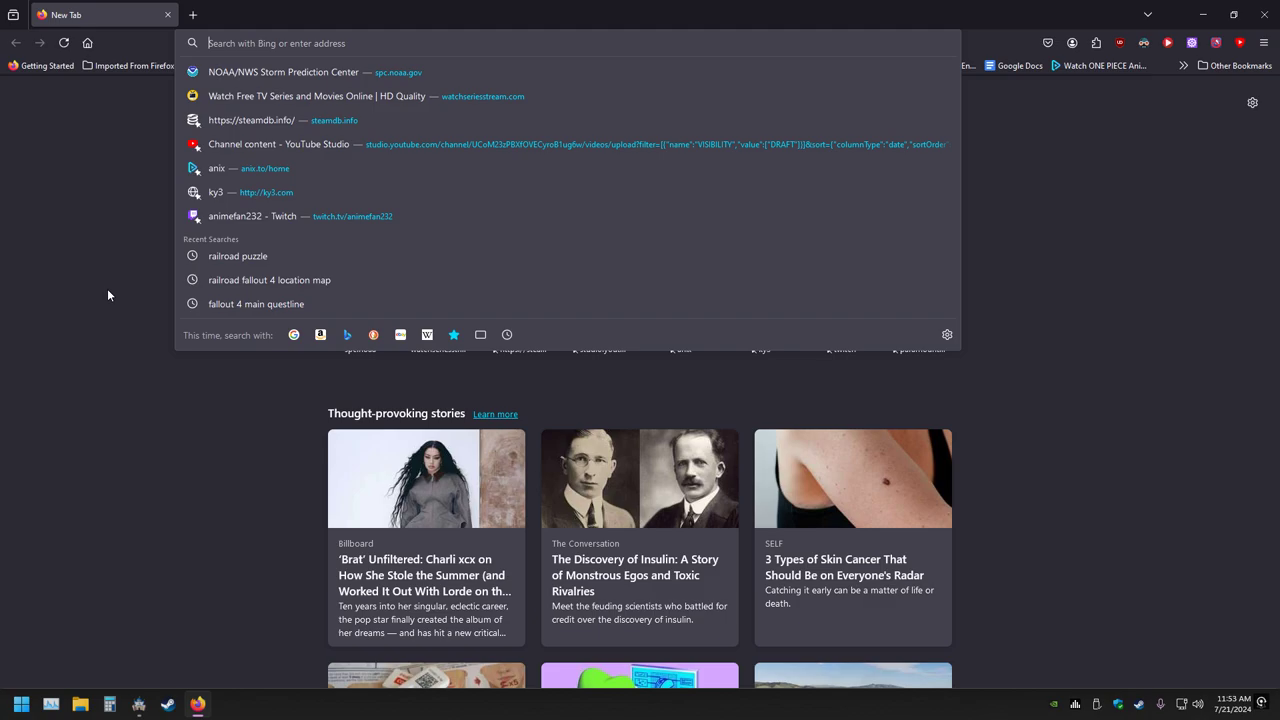
text(church)
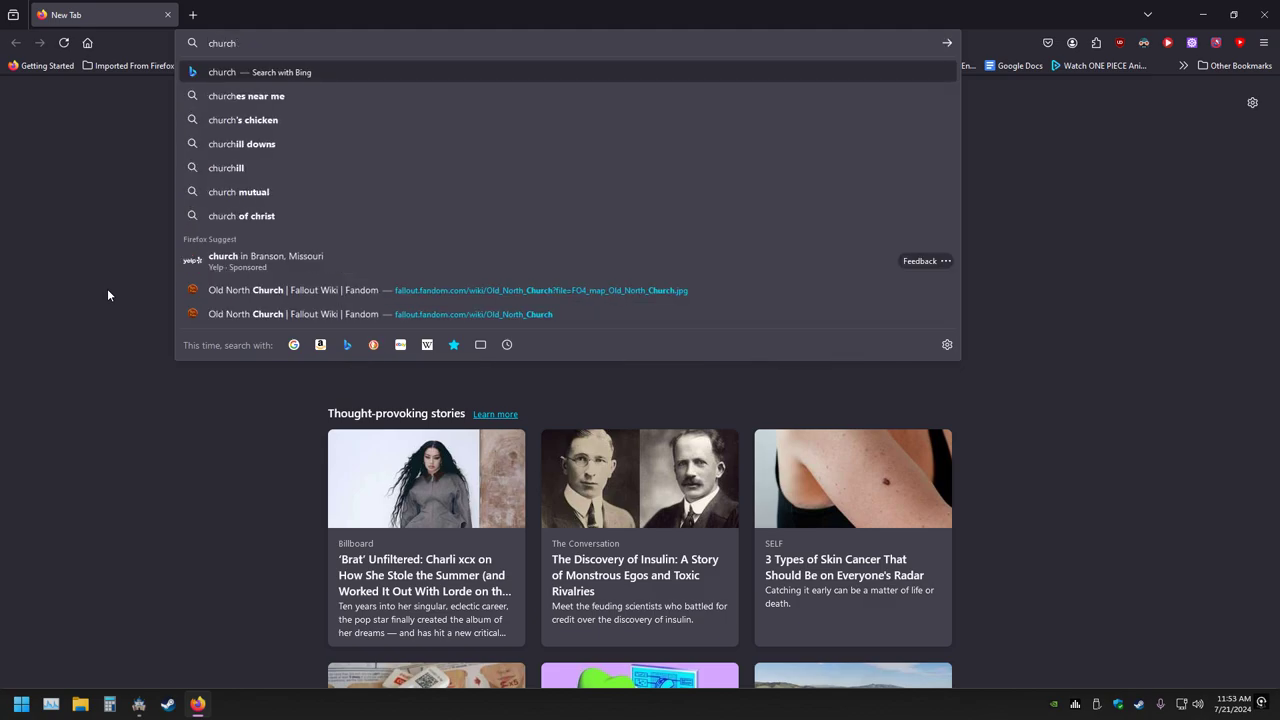
text( in)
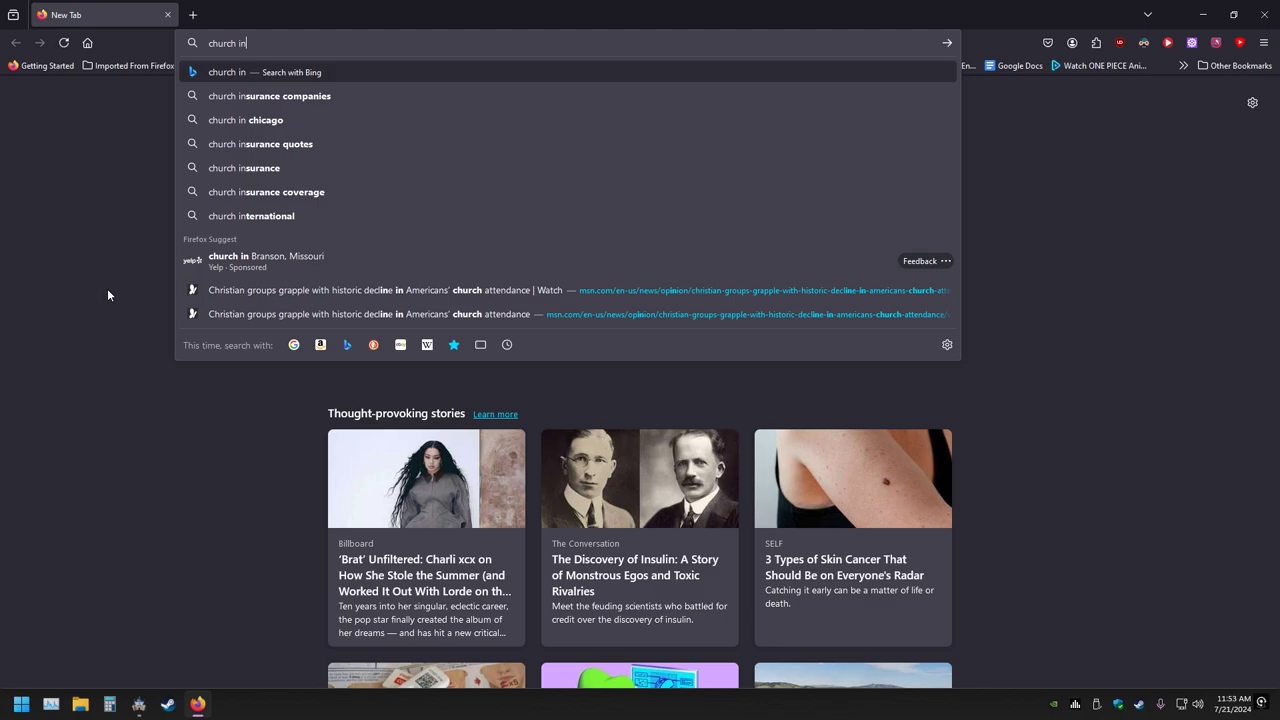
key(BackSpace)
key(BackSpace)
key(BackSpace)
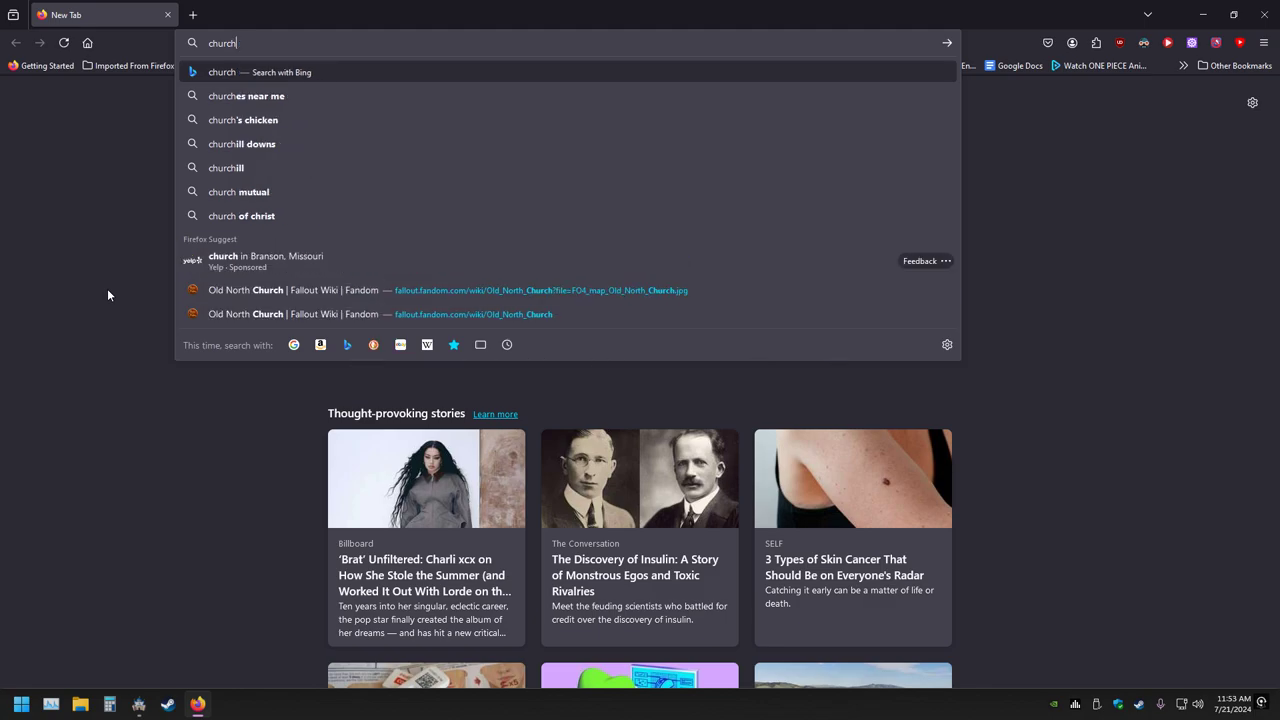
key(Return)
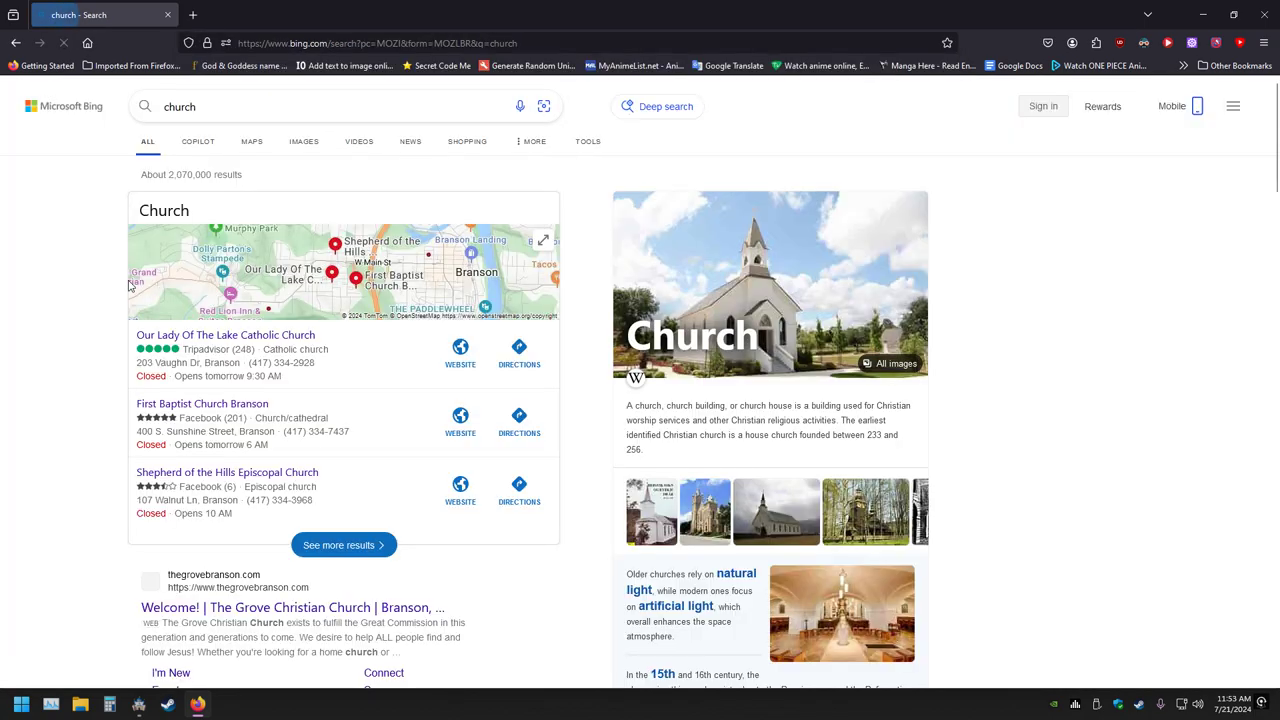
click(297, 143)
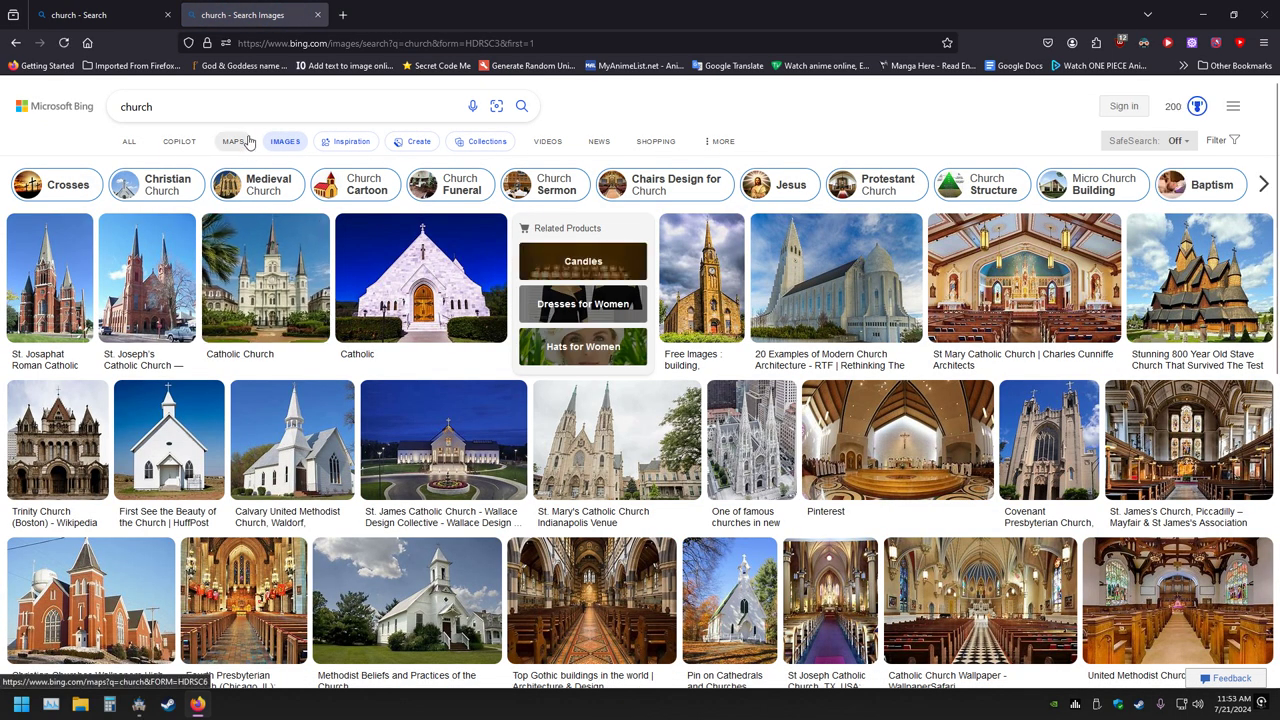
click(1024, 280)
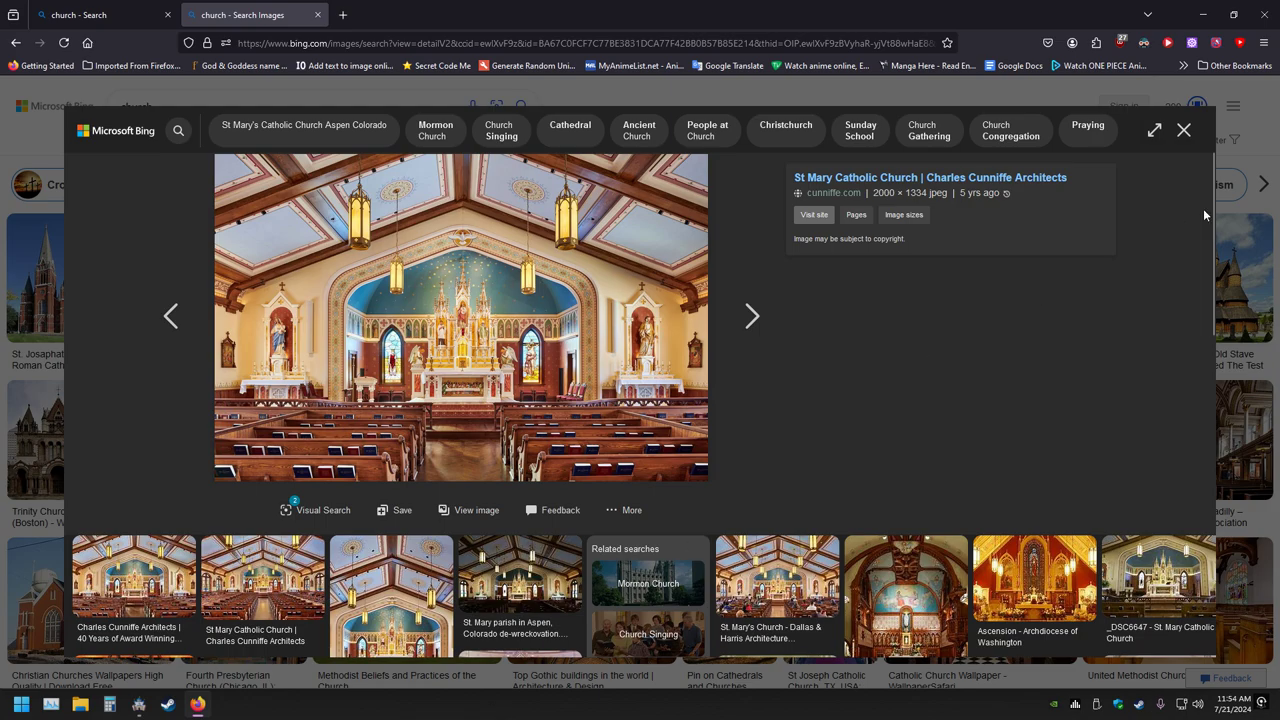
click(1183, 130)
Search Bing images for "vatican church".
click(196, 106)
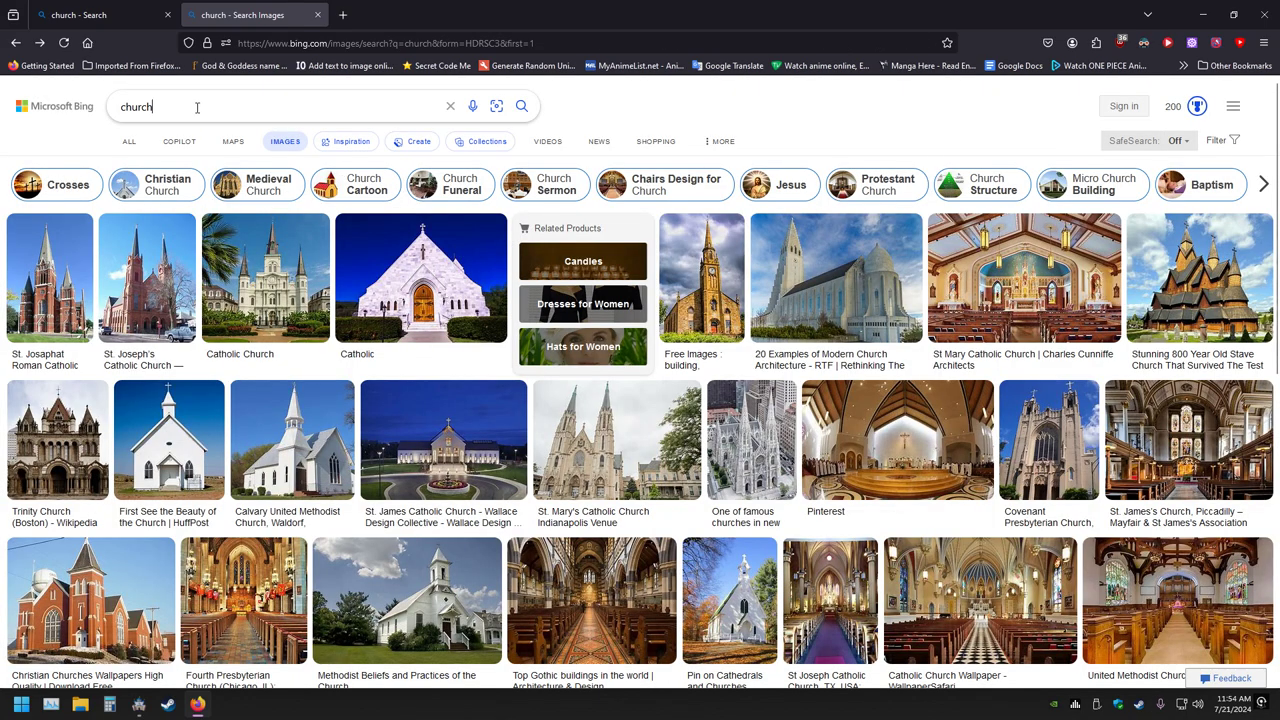
text(v)
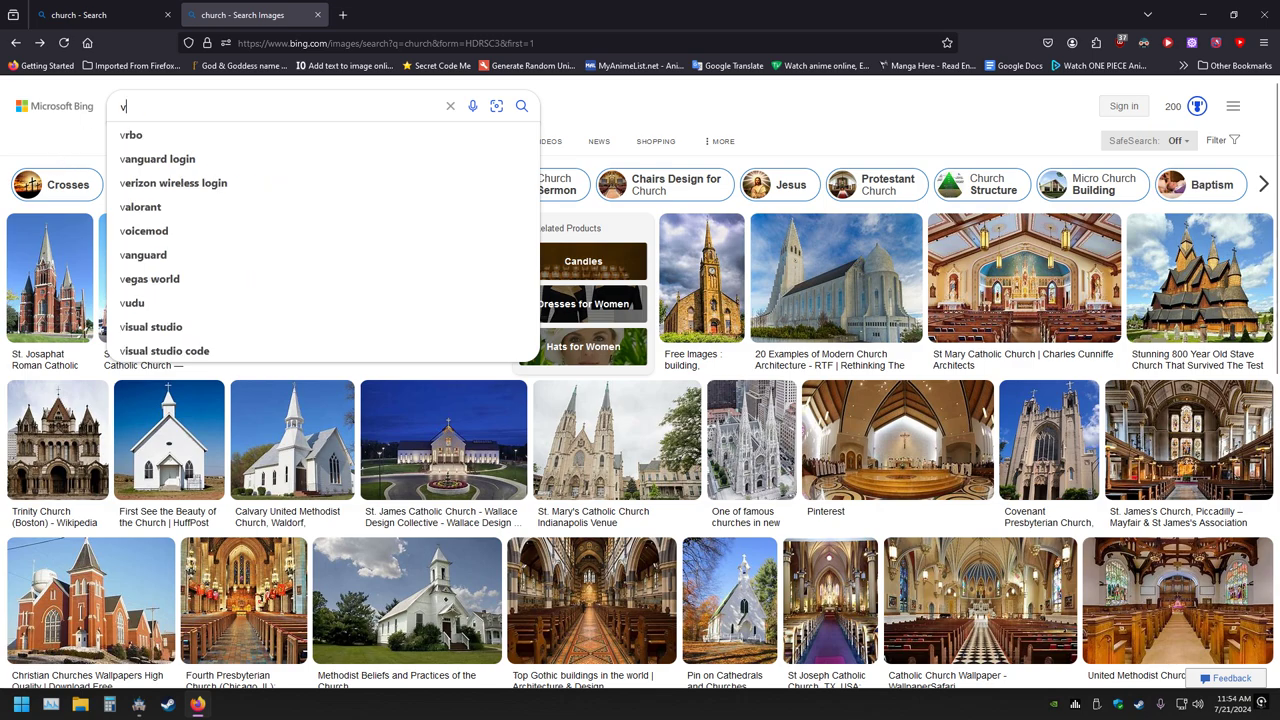
text(at)
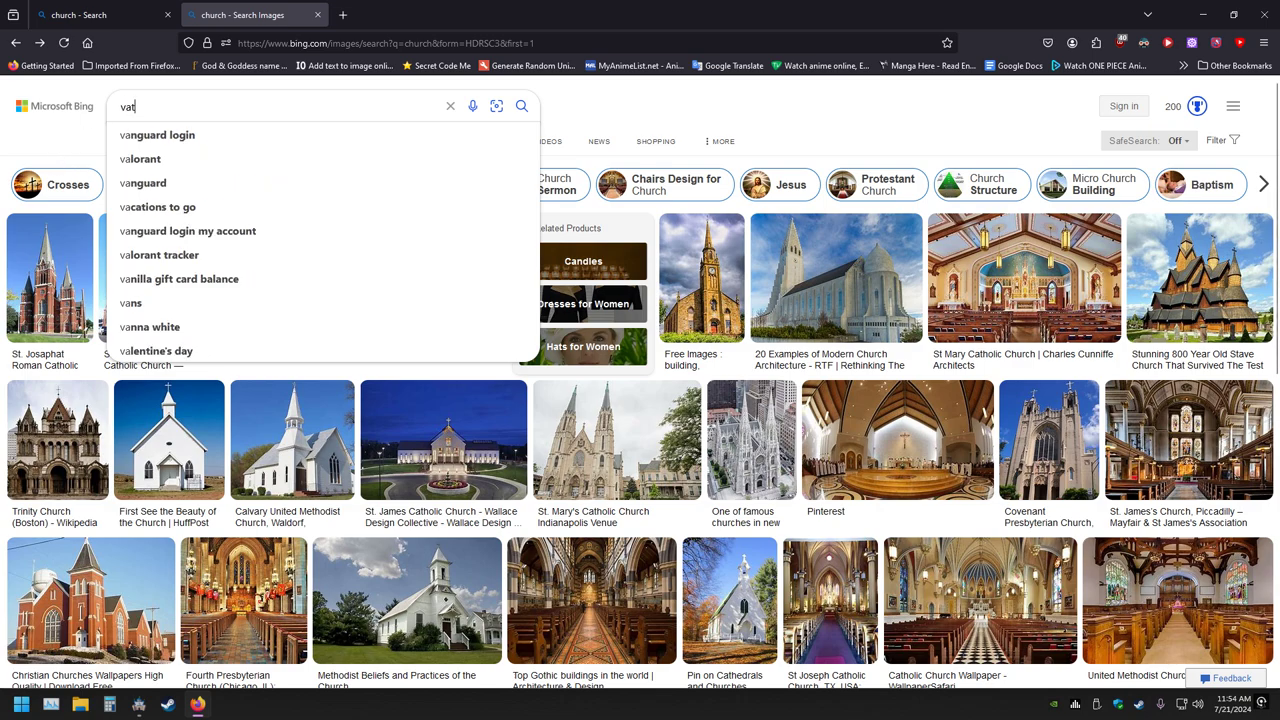
text(ican church)
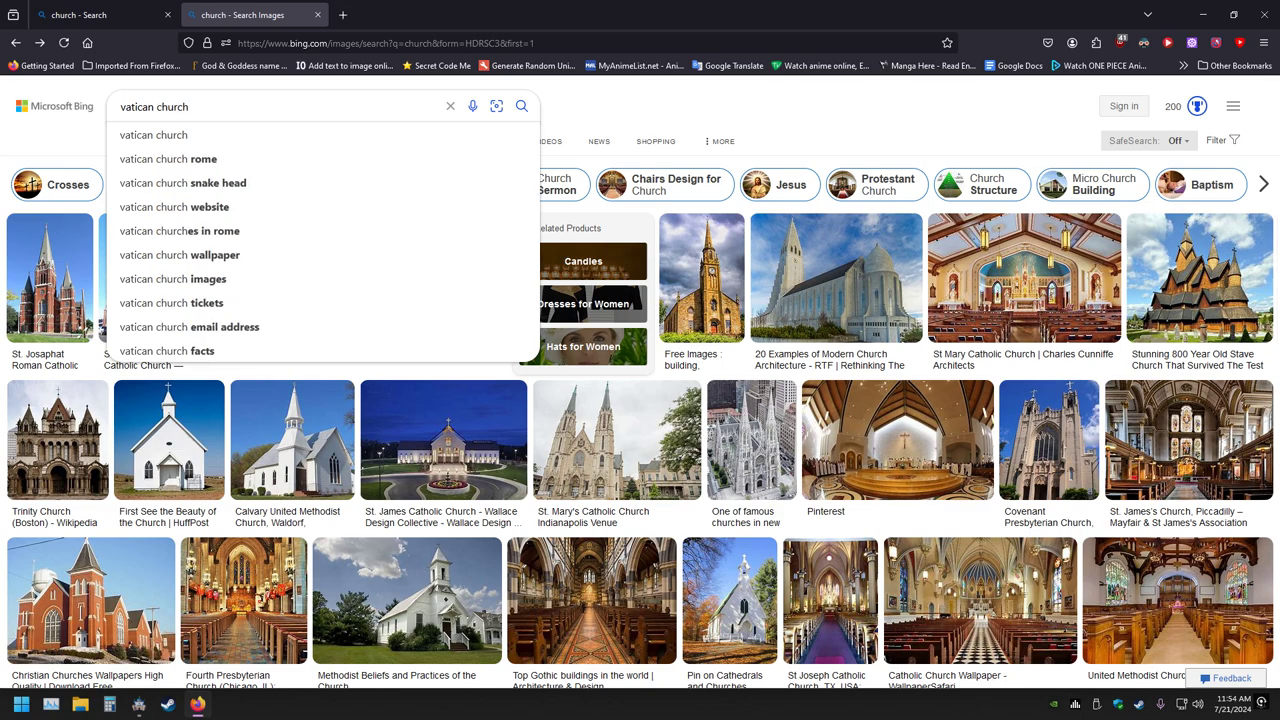
key(Return)
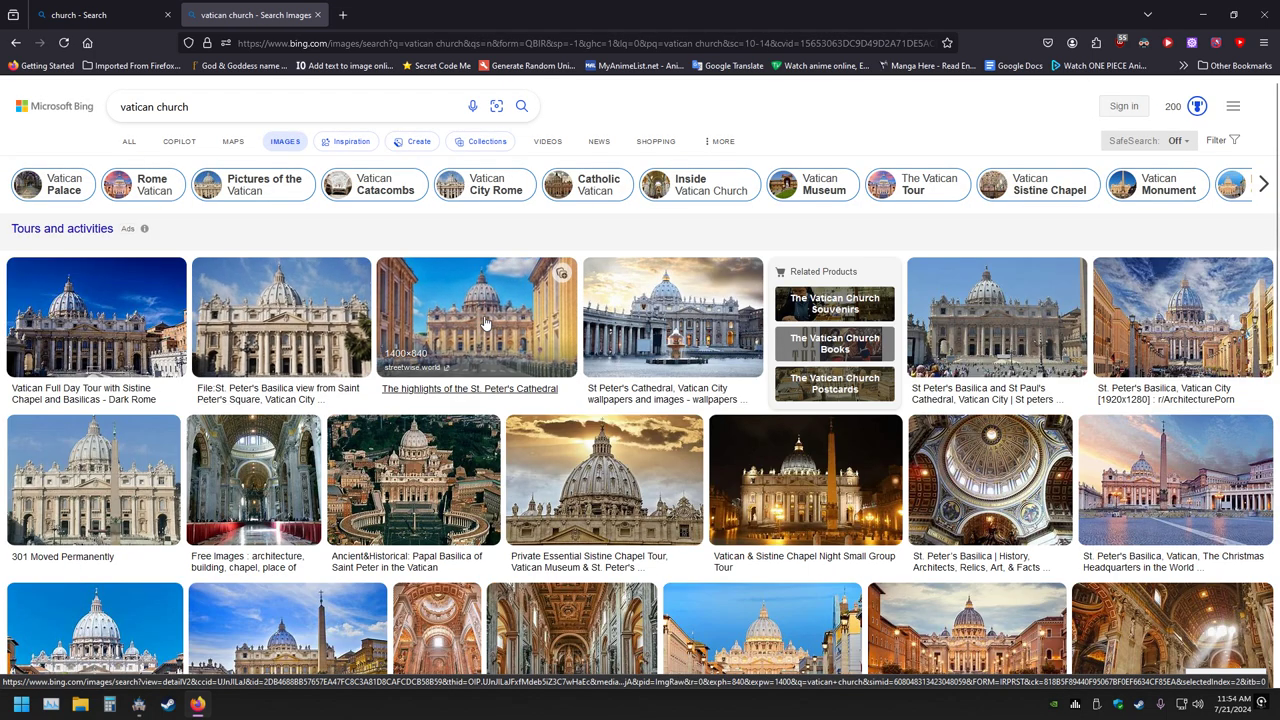
Examine two St. Peter's Basilica interior photos, from TripSavvy and Britannica, as references for the church layout.
scroll(700, 360, down, 5)
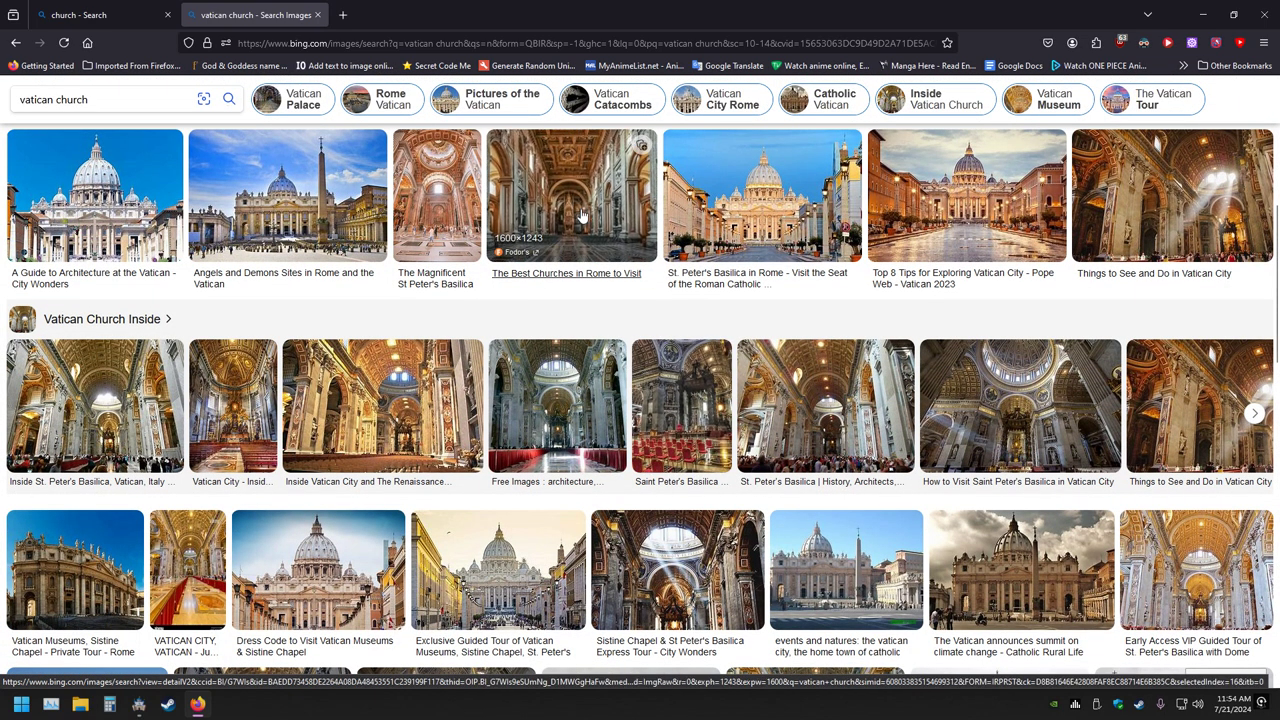
click(1170, 200)
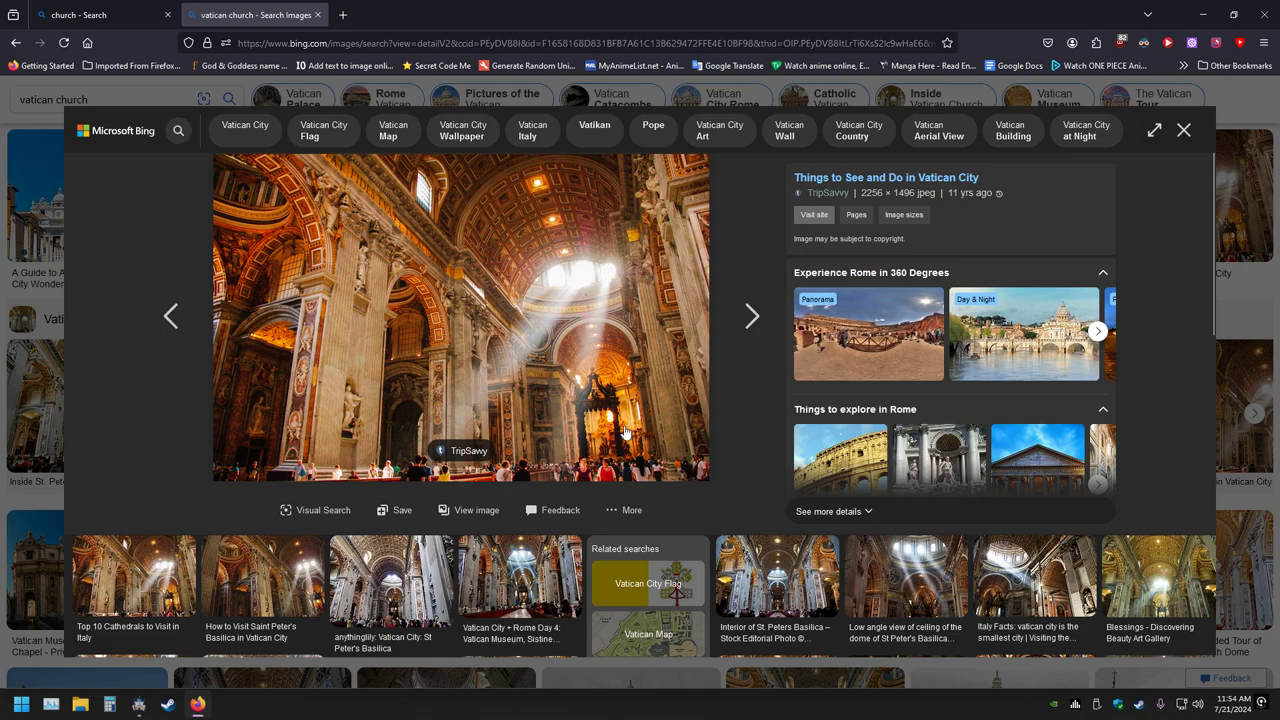
click(1184, 132)
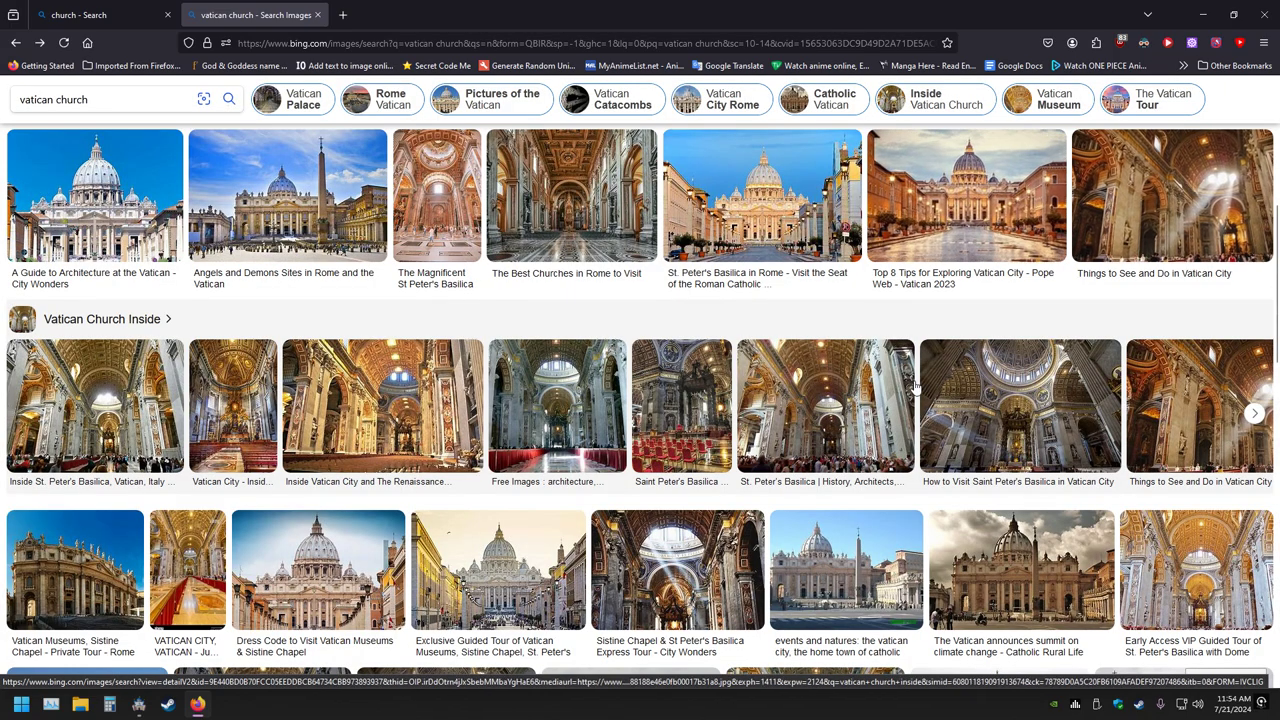
click(854, 404)
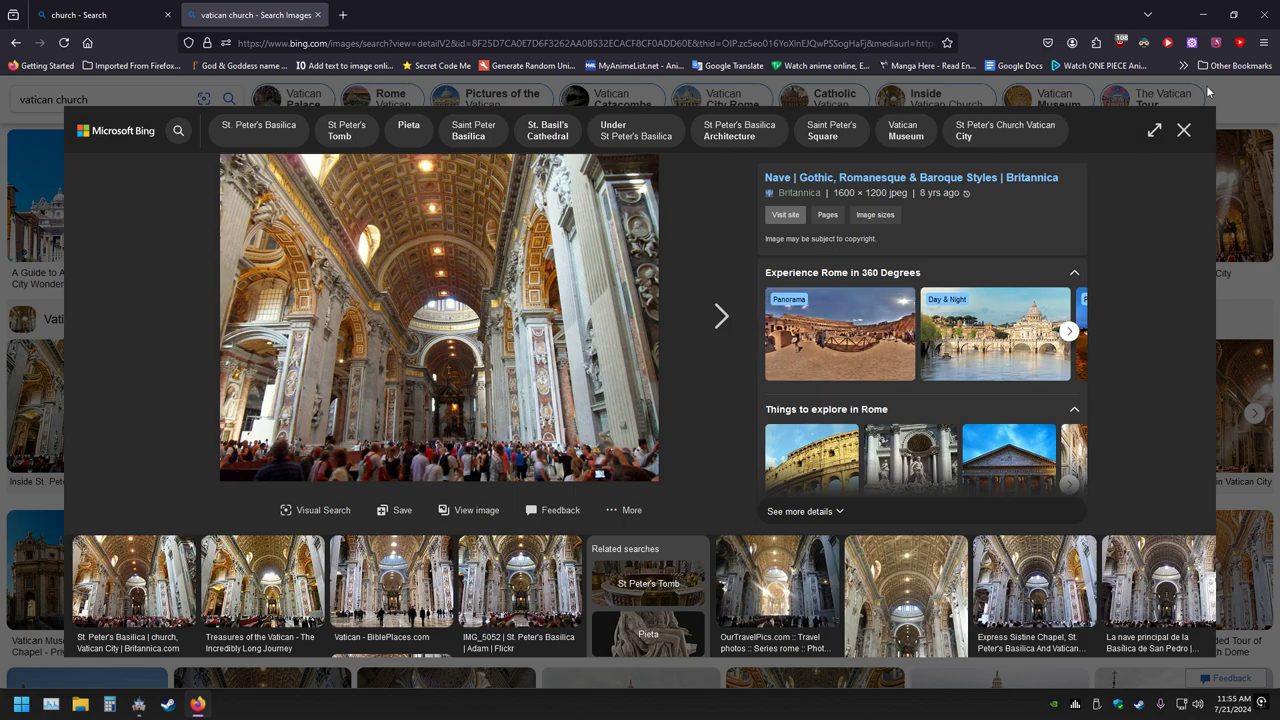
click(1183, 129)
Browse further Vatican results and examine the aerial photo of Vatican City from headout.com.
scroll(400, 430, down, 5)
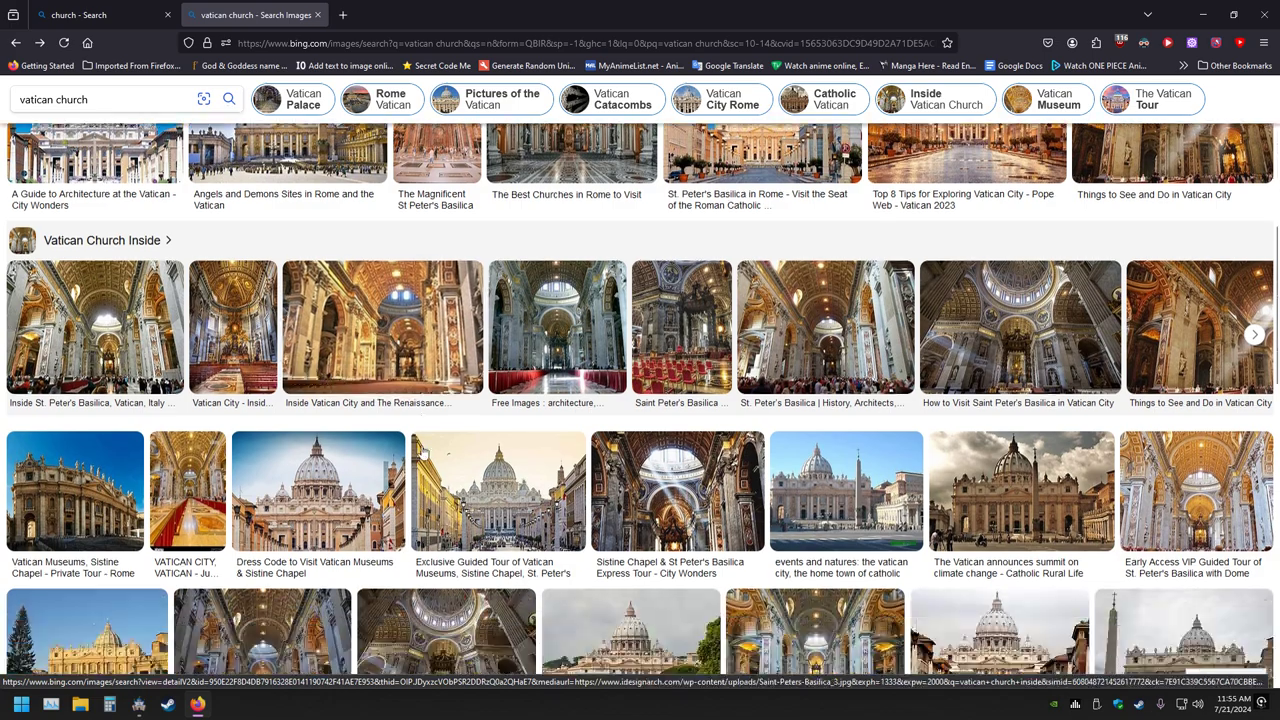
scroll(640, 445, down, 5)
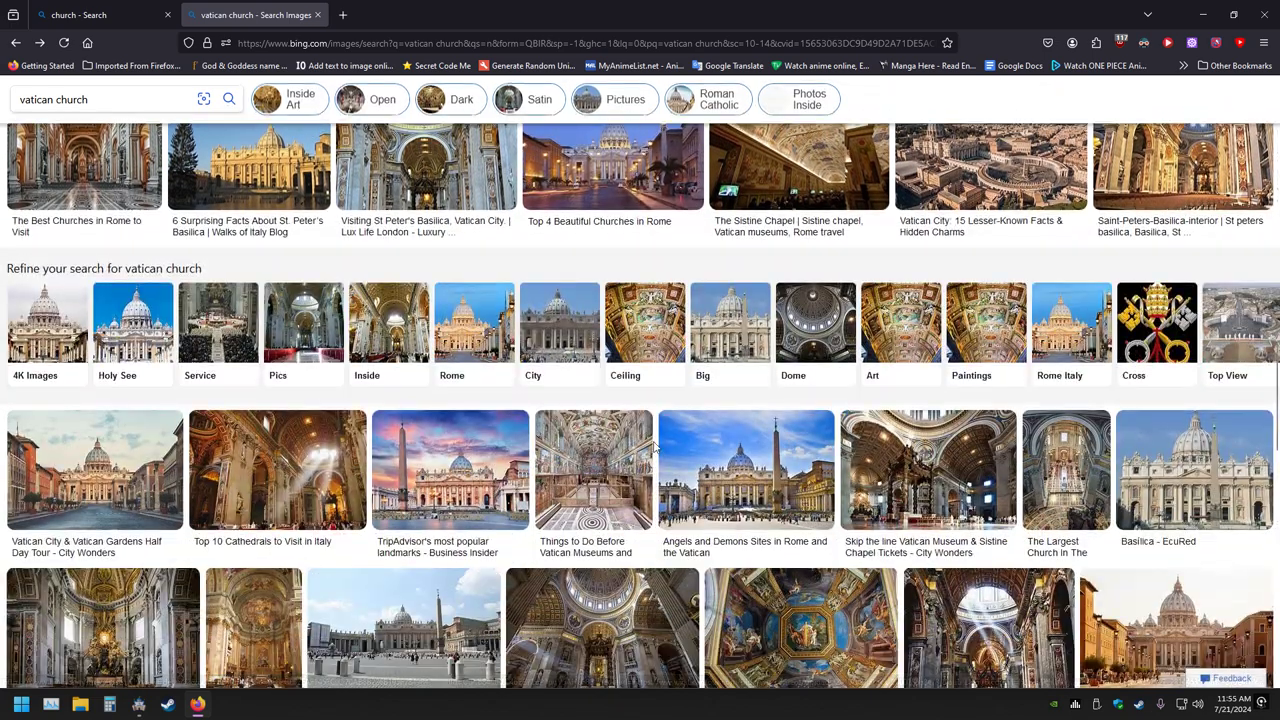
scroll(654, 446, up, 3)
click(990, 376)
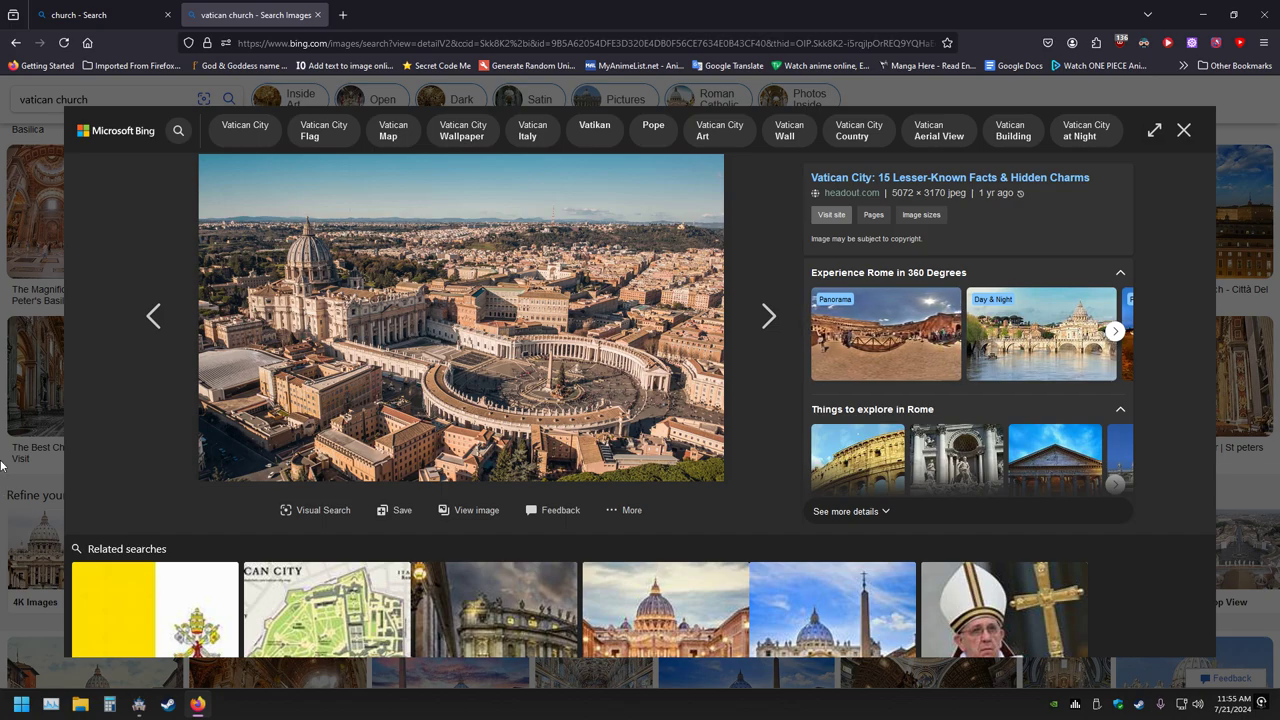
click(1183, 130)
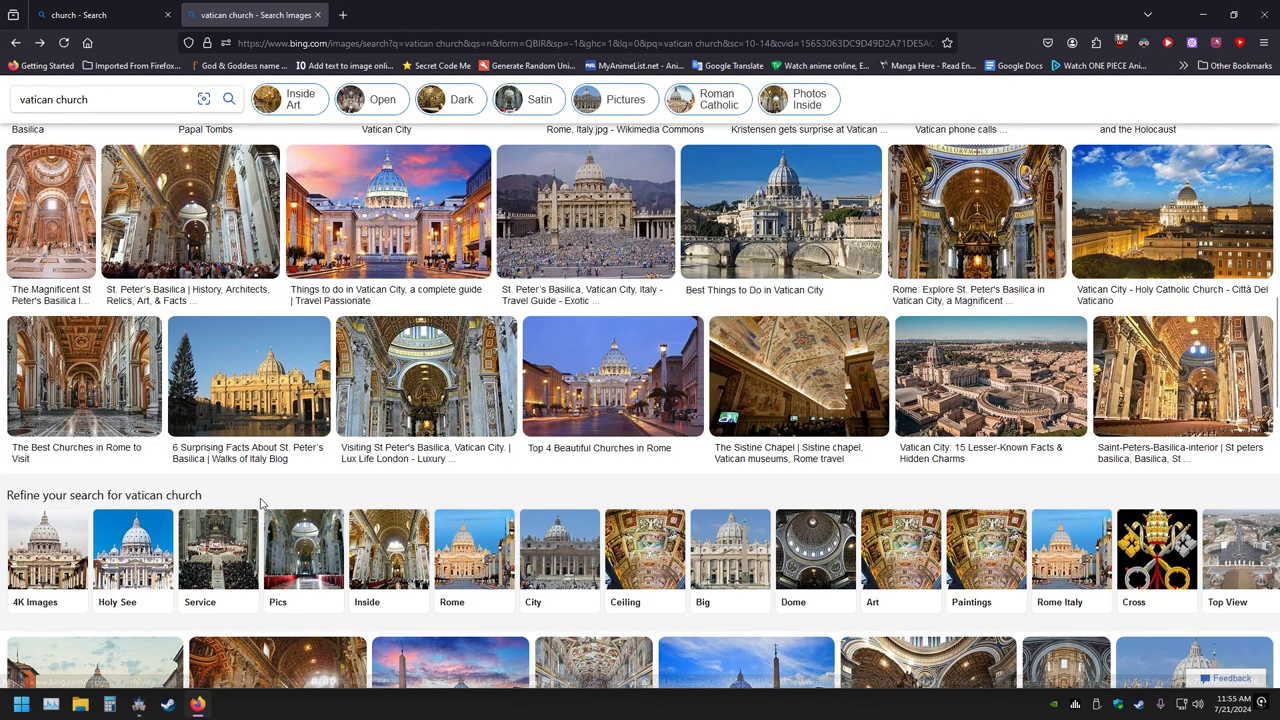
Examine the Sistine Chapel interior photo from rometourtickets.com.
scroll(44, 485, down, 2)
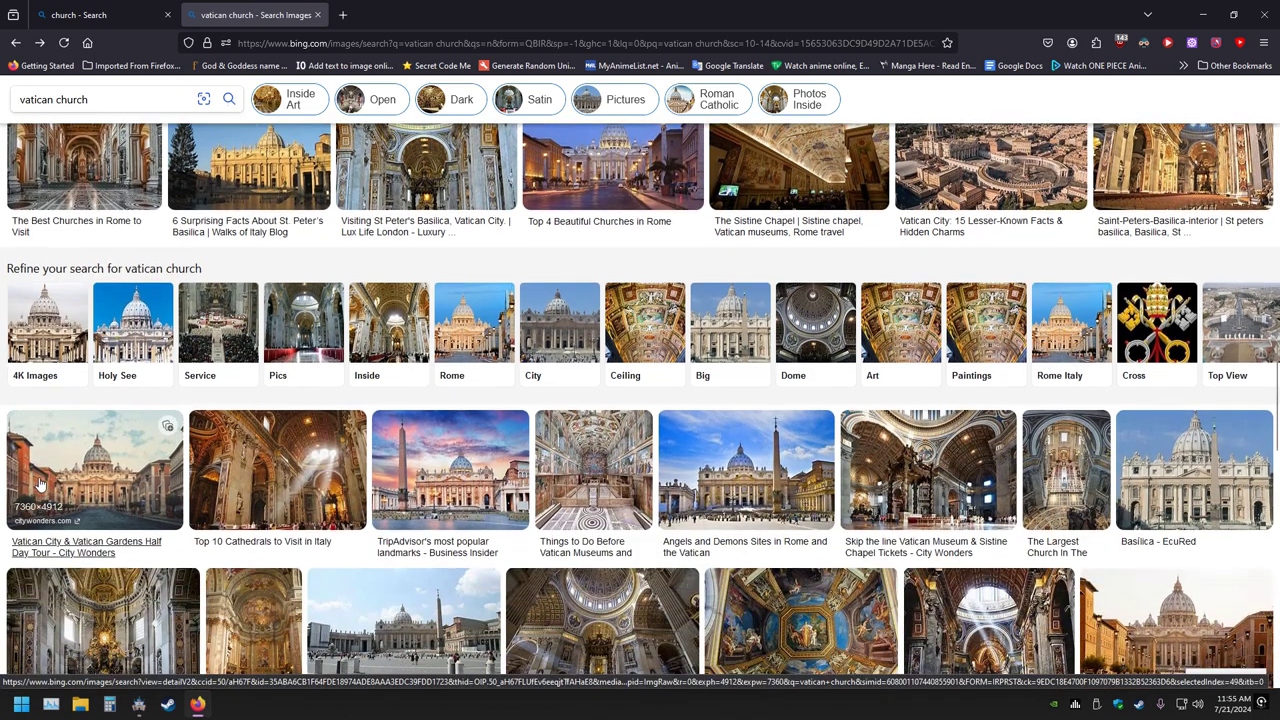
click(612, 474)
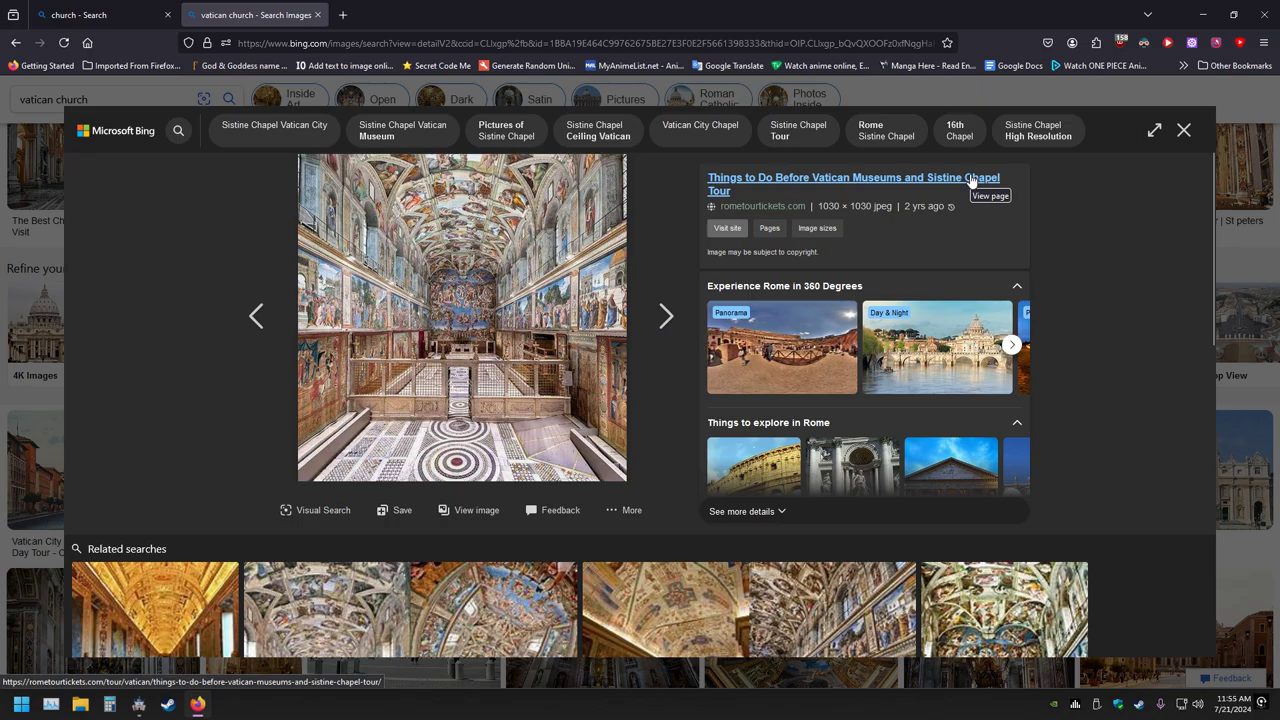
click(1183, 130)
Examine the City Wonders photo of the basilica's altar canopy, and close Firefox to return to RPG Maker MZ.
scroll(853, 397, down, 6)
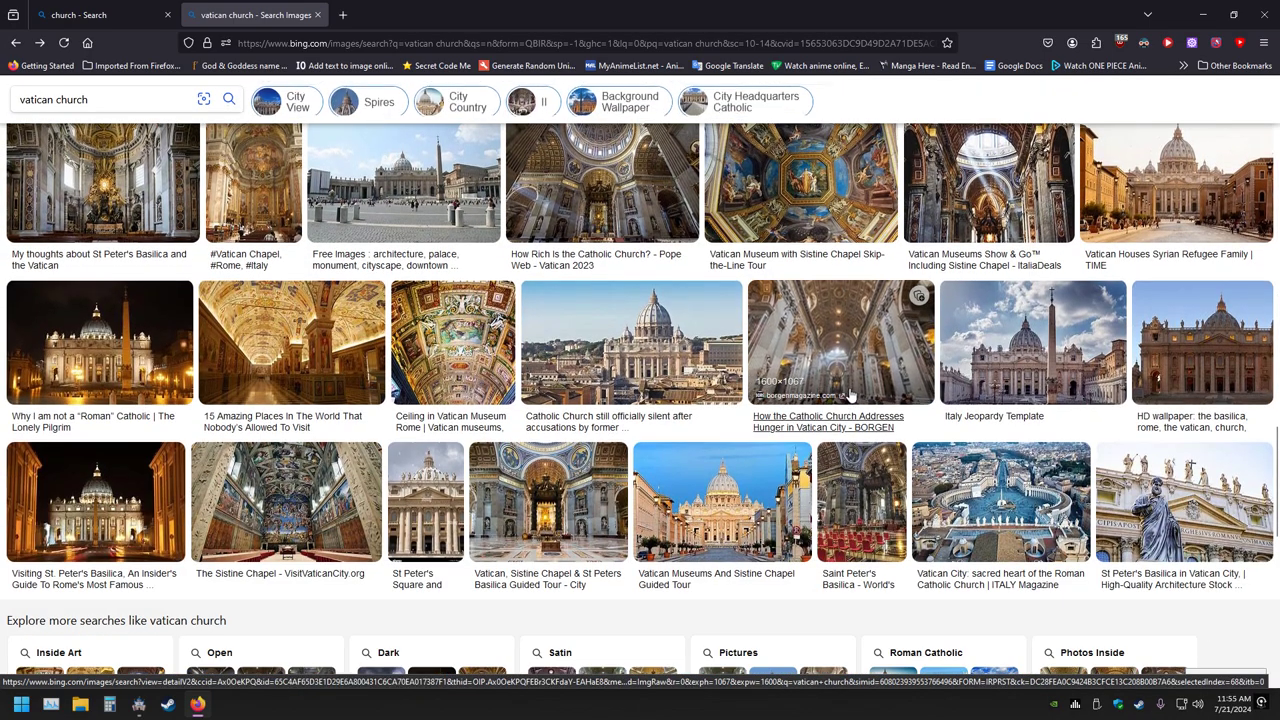
scroll(900, 330, up, 4)
click(928, 275)
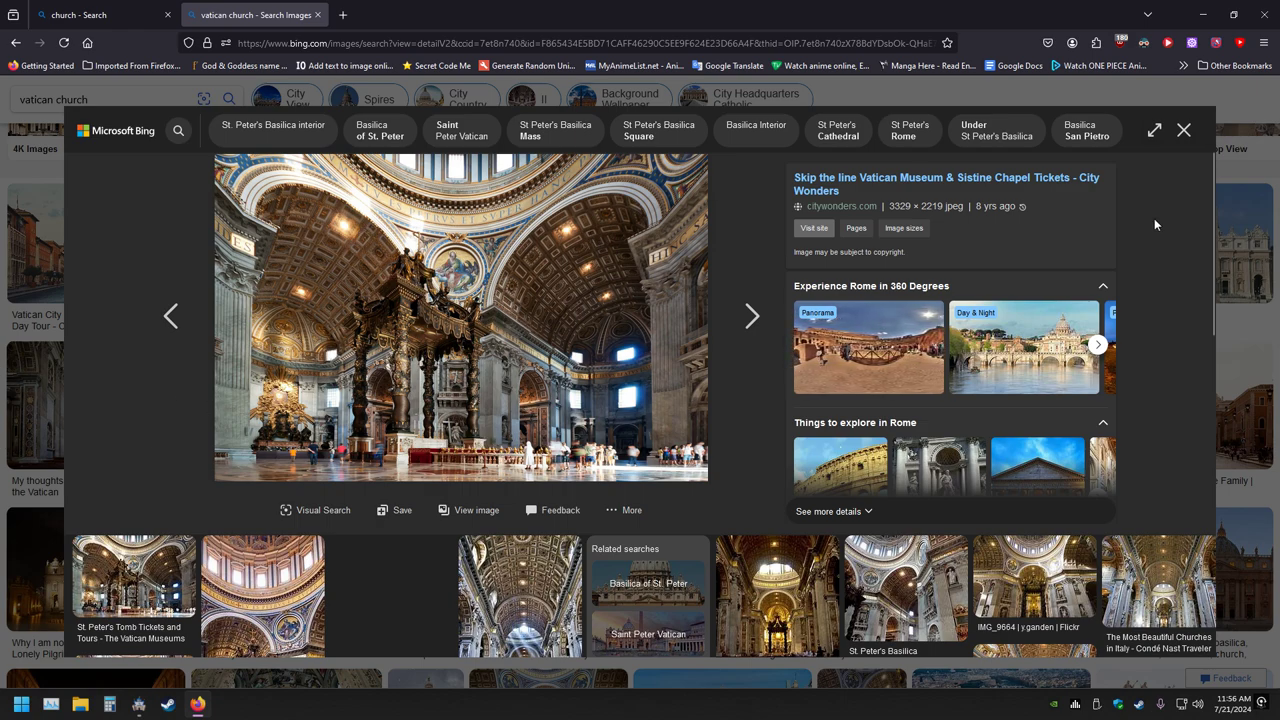
click(1184, 131)
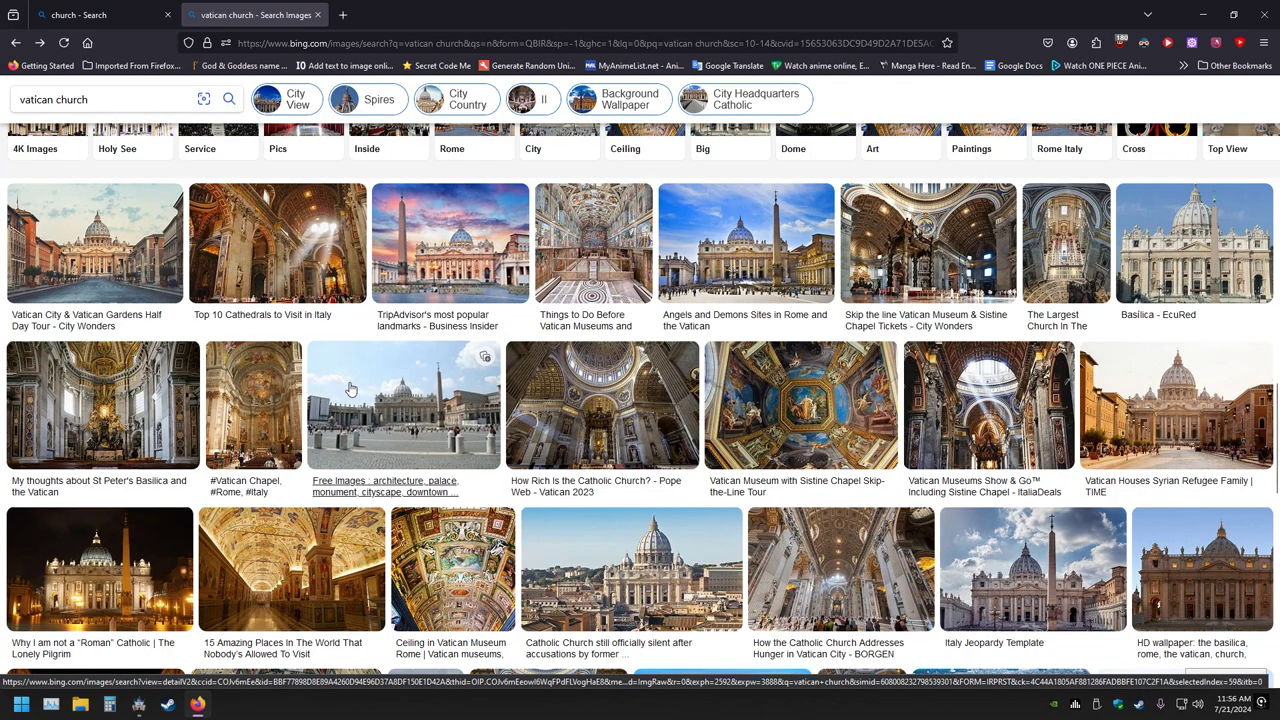
click(317, 15)
click(1263, 15)
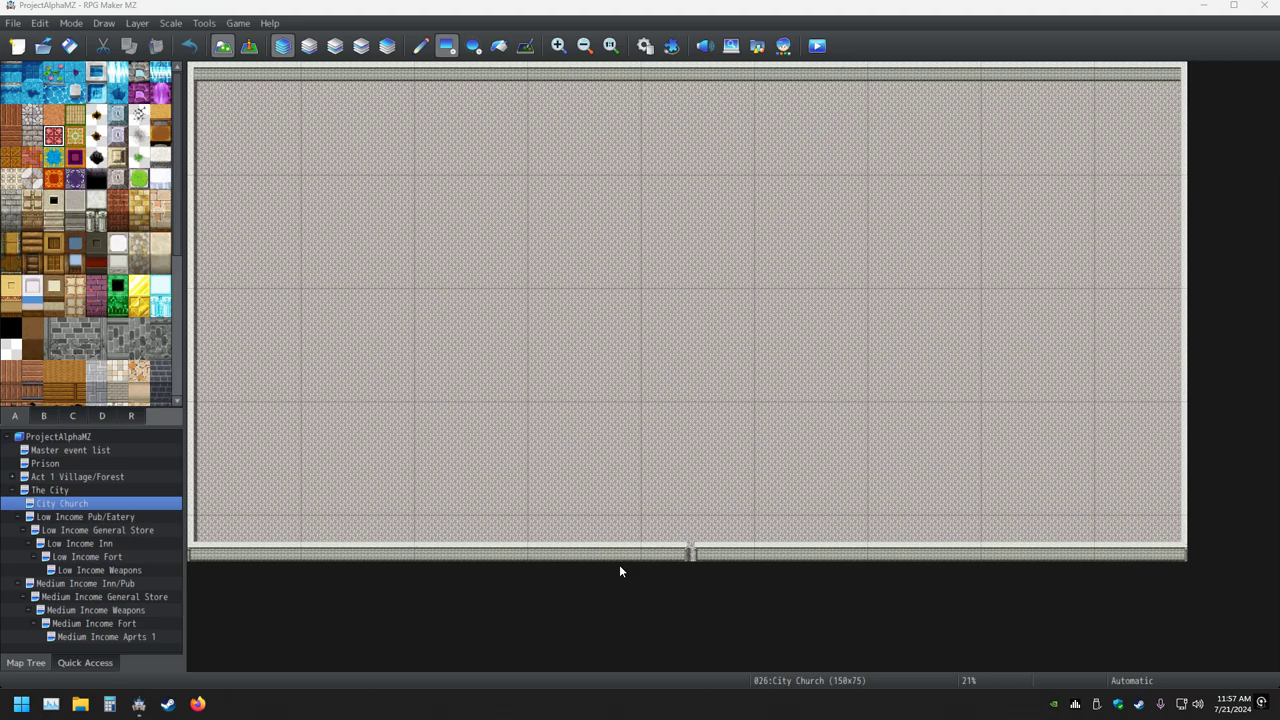
Browse the female clothing variations in the Character Generator, and close it without changing the character.
click(783, 46)
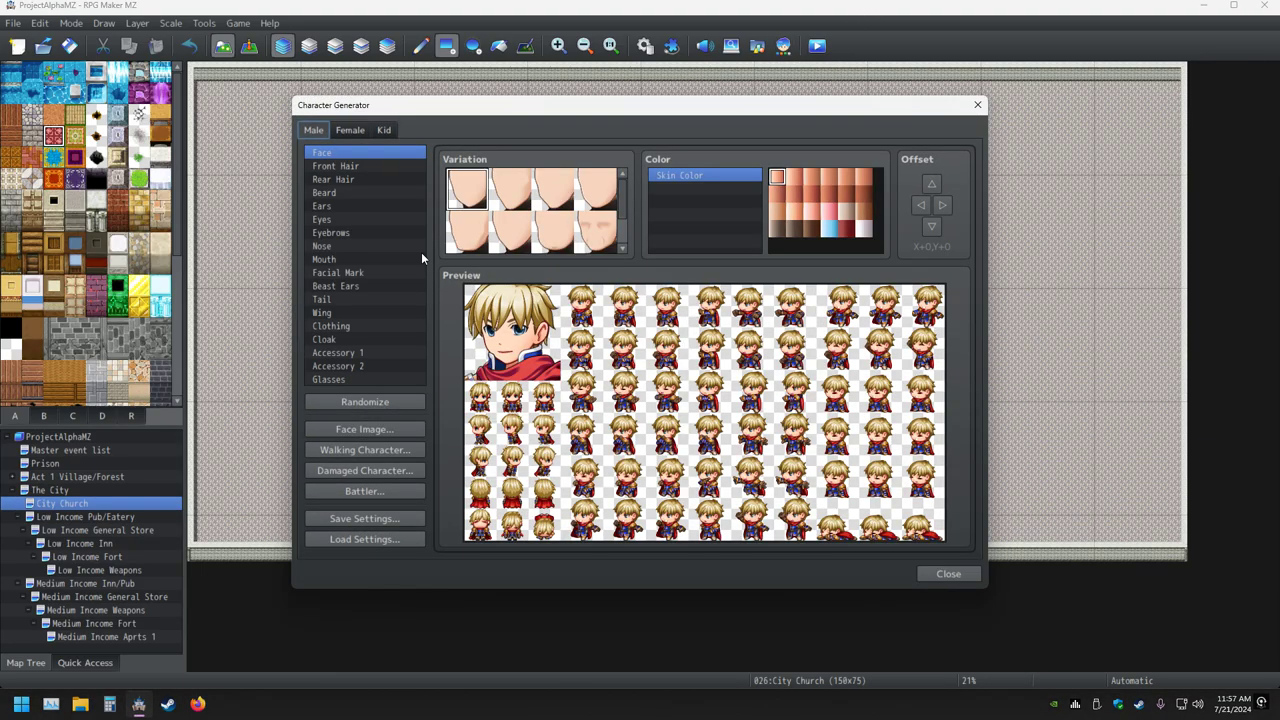
click(350, 130)
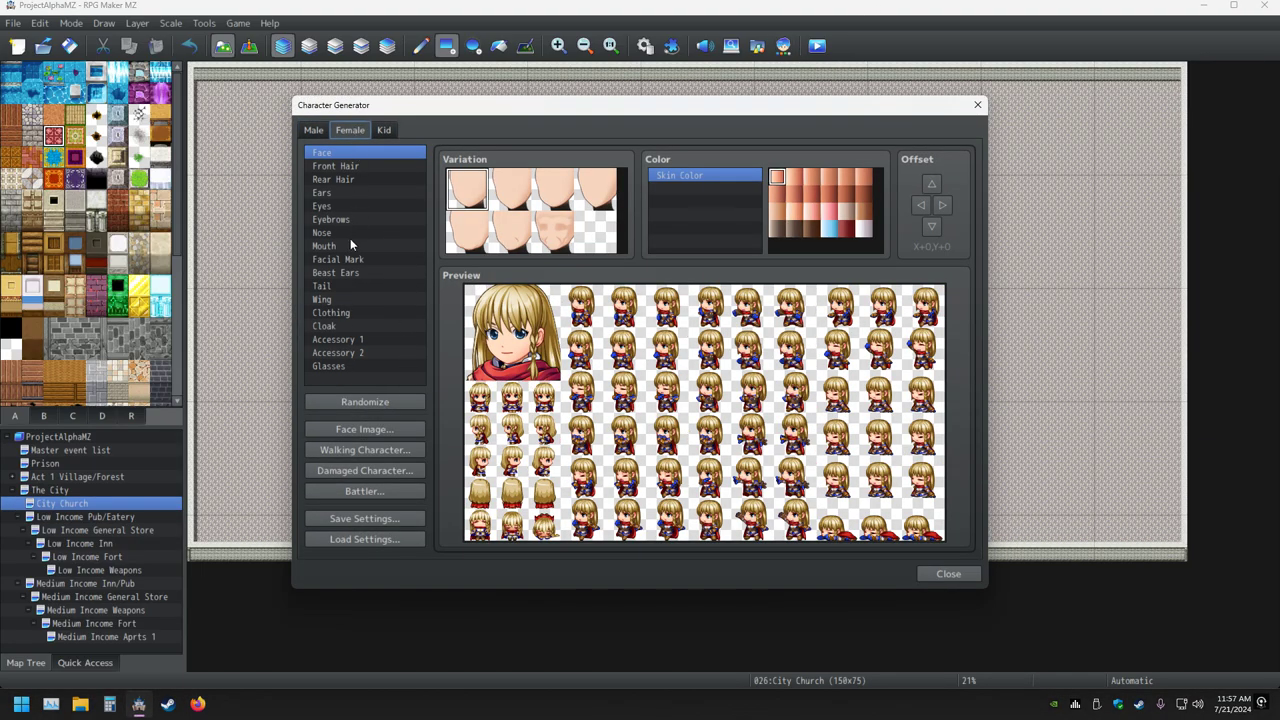
click(346, 313)
scroll(550, 228, down, 3)
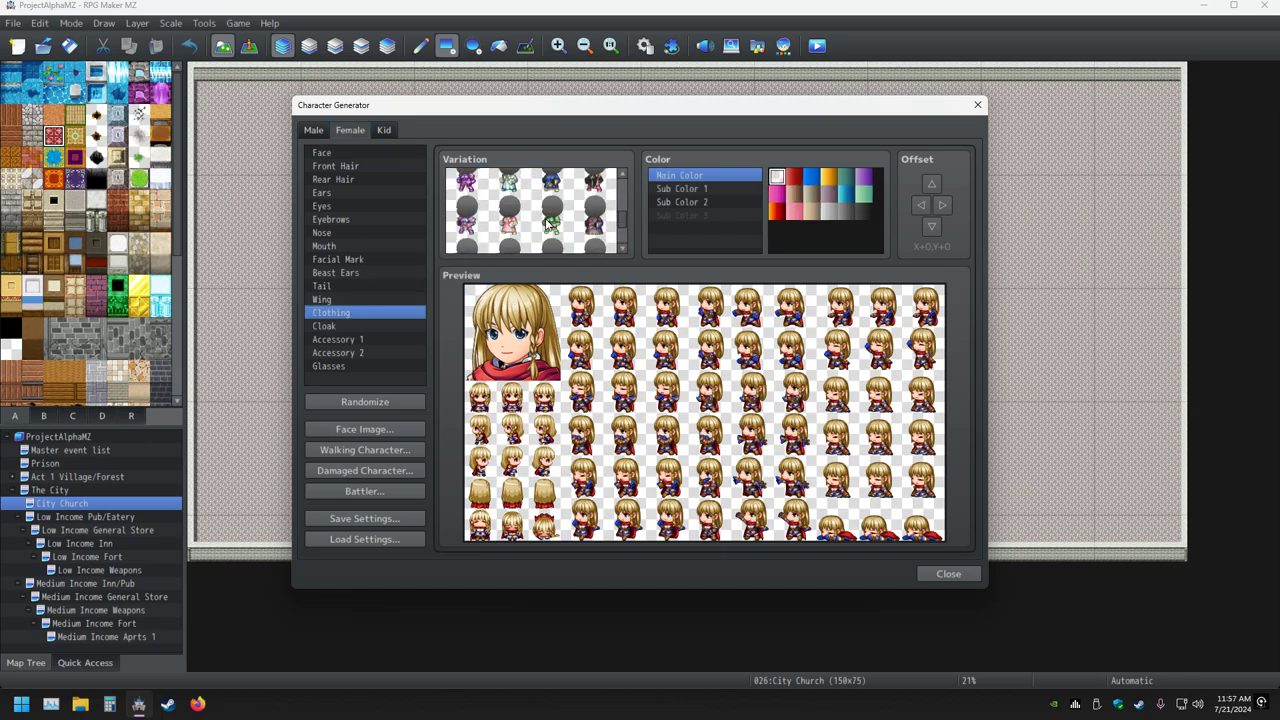
scroll(560, 229, down, 2)
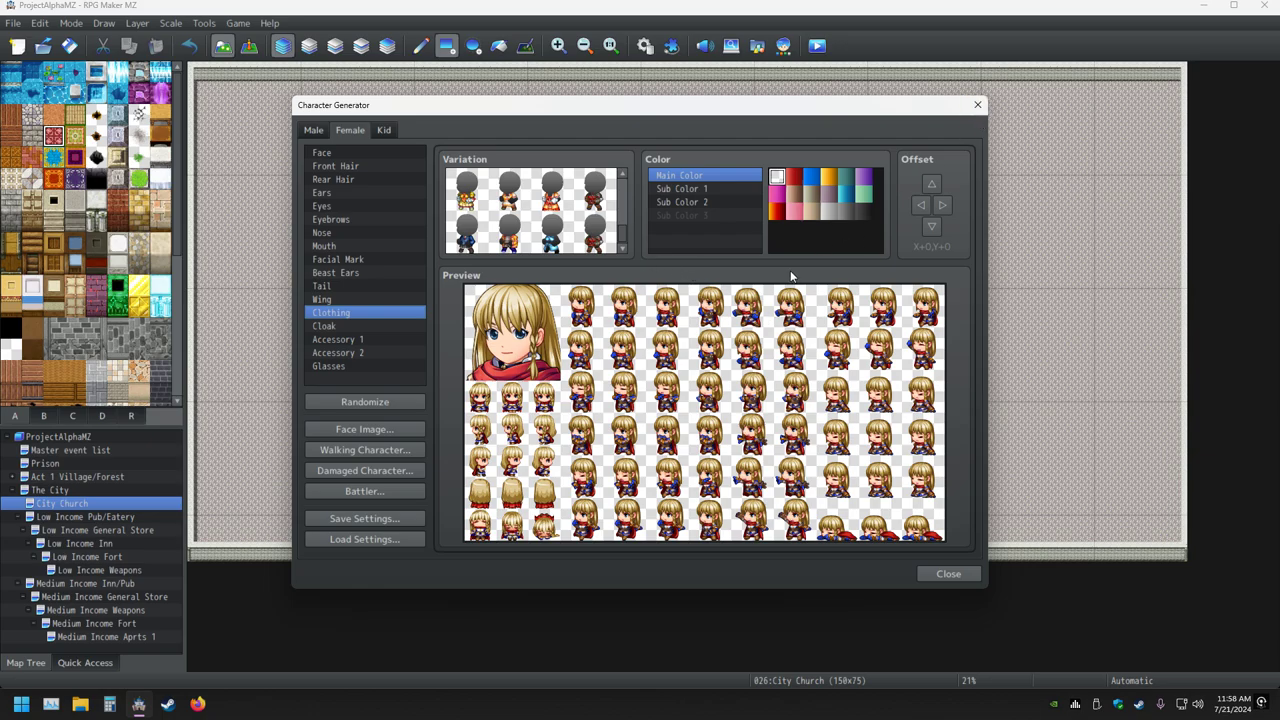
click(976, 106)
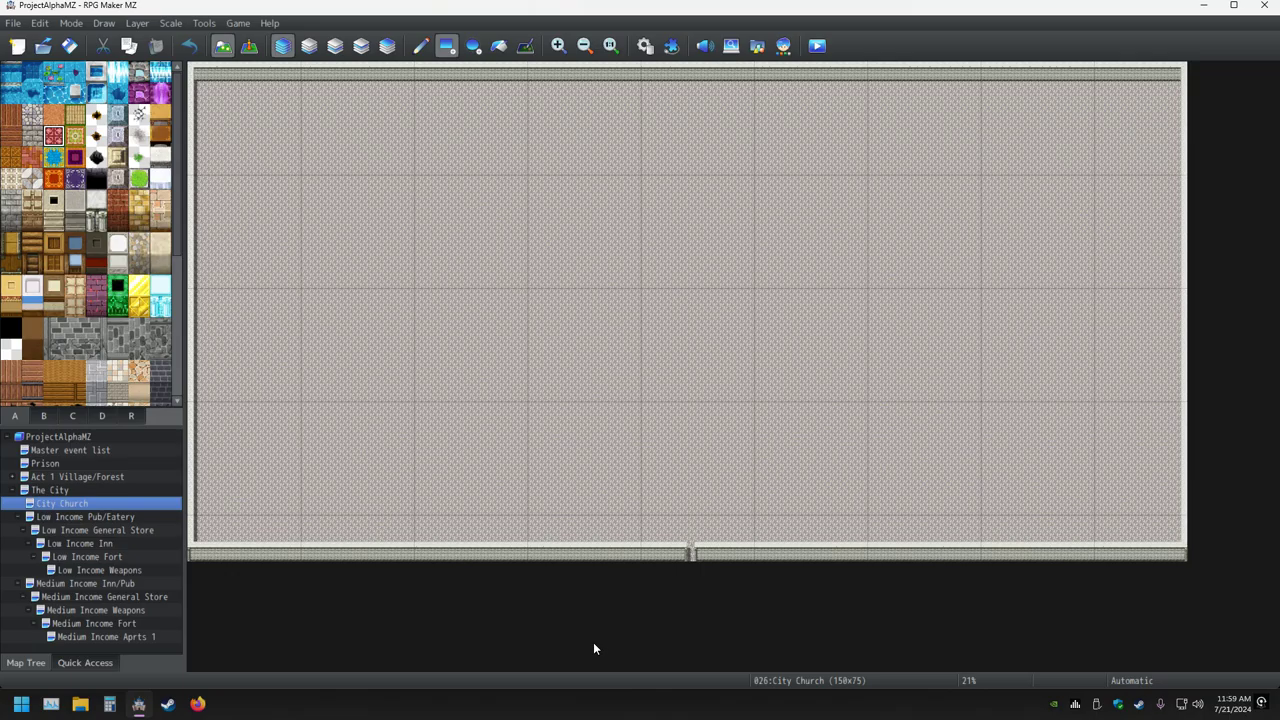
Wall off a room in the church's southeast corner, from column 102 to the east wall, with a brick wall face along its north side.
ctrl+scroll(755, 478, up, 4)
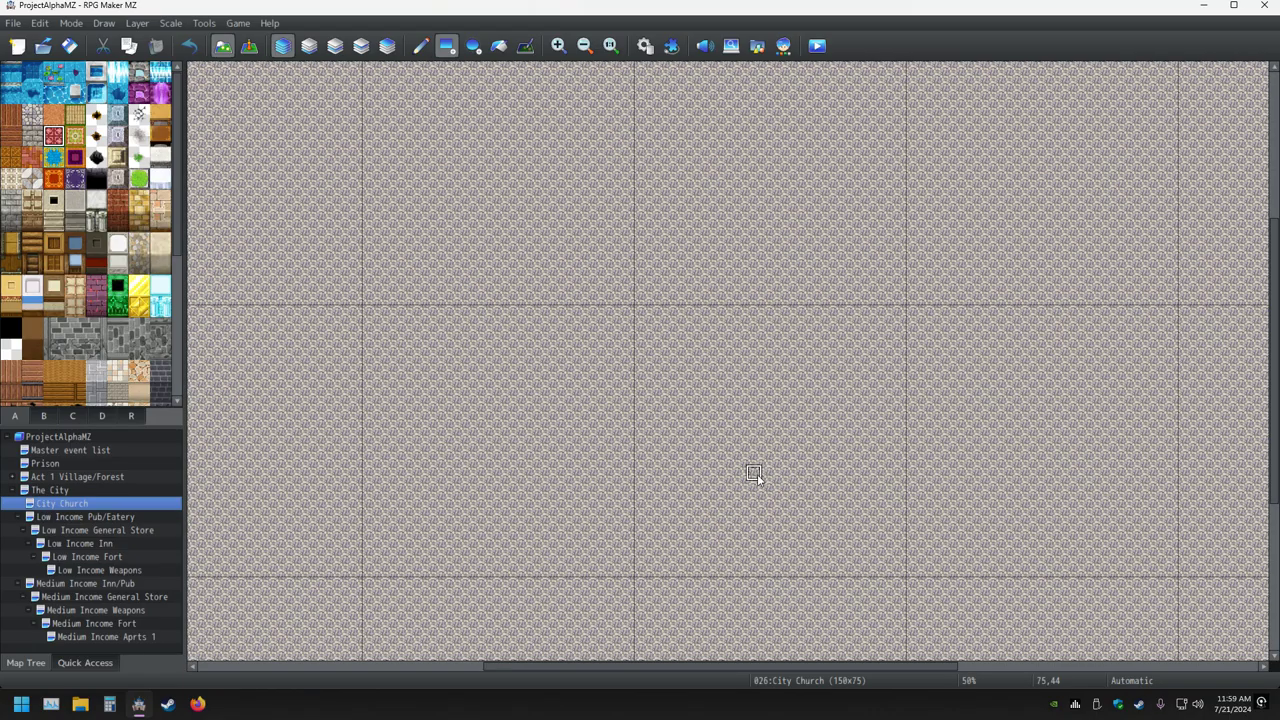
ctrl+scroll(754, 478, down, 2)
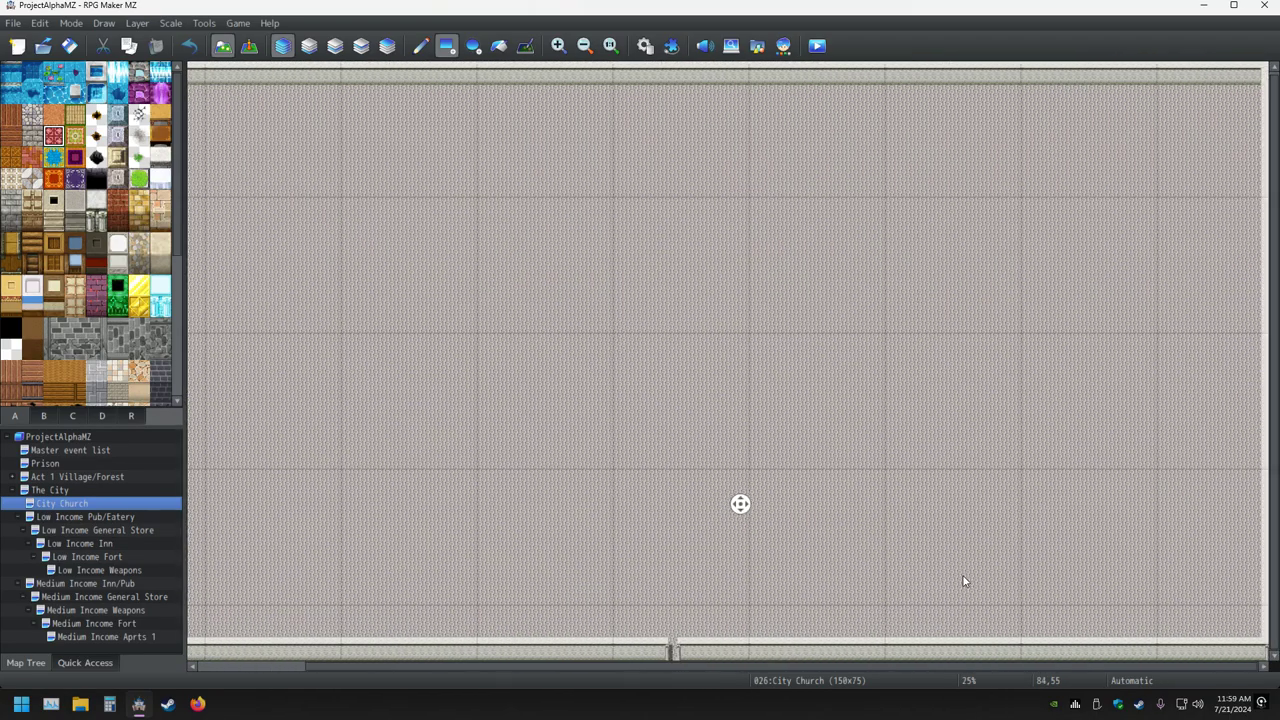
ctrl+scroll(894, 608, up, 2)
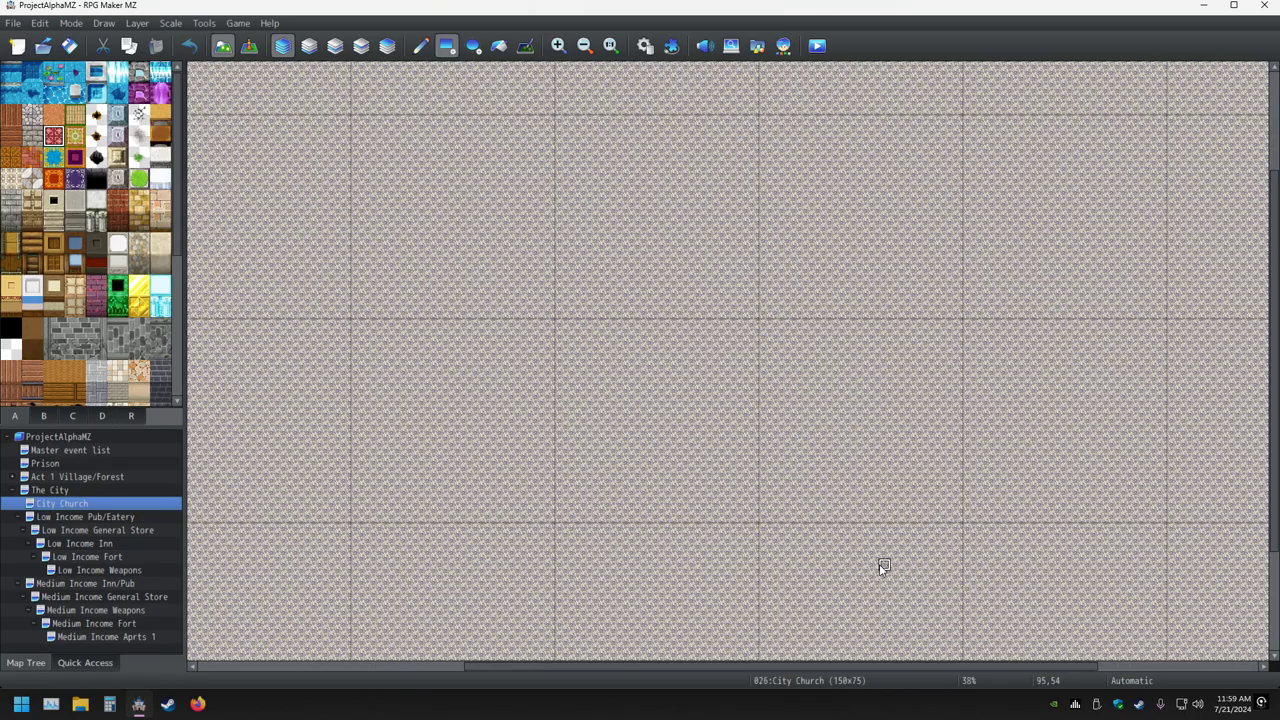
scroll(880, 560, down, 5)
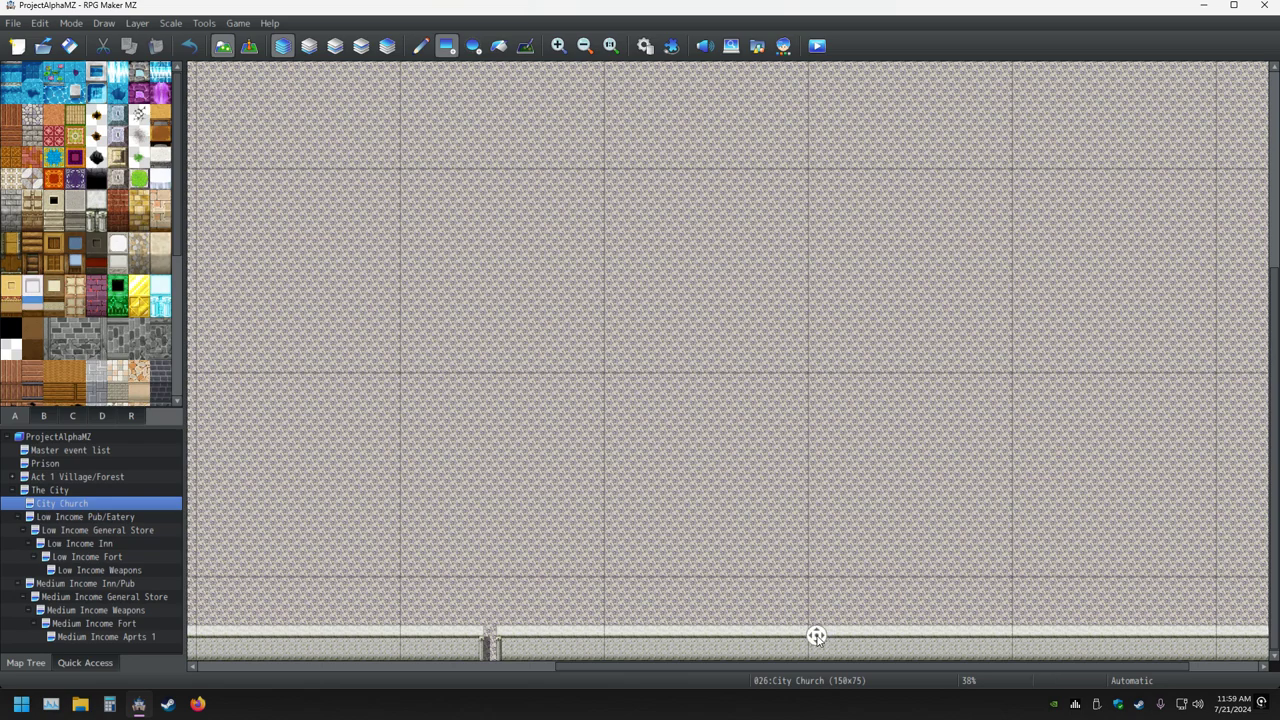
scroll(814, 634, right, 2)
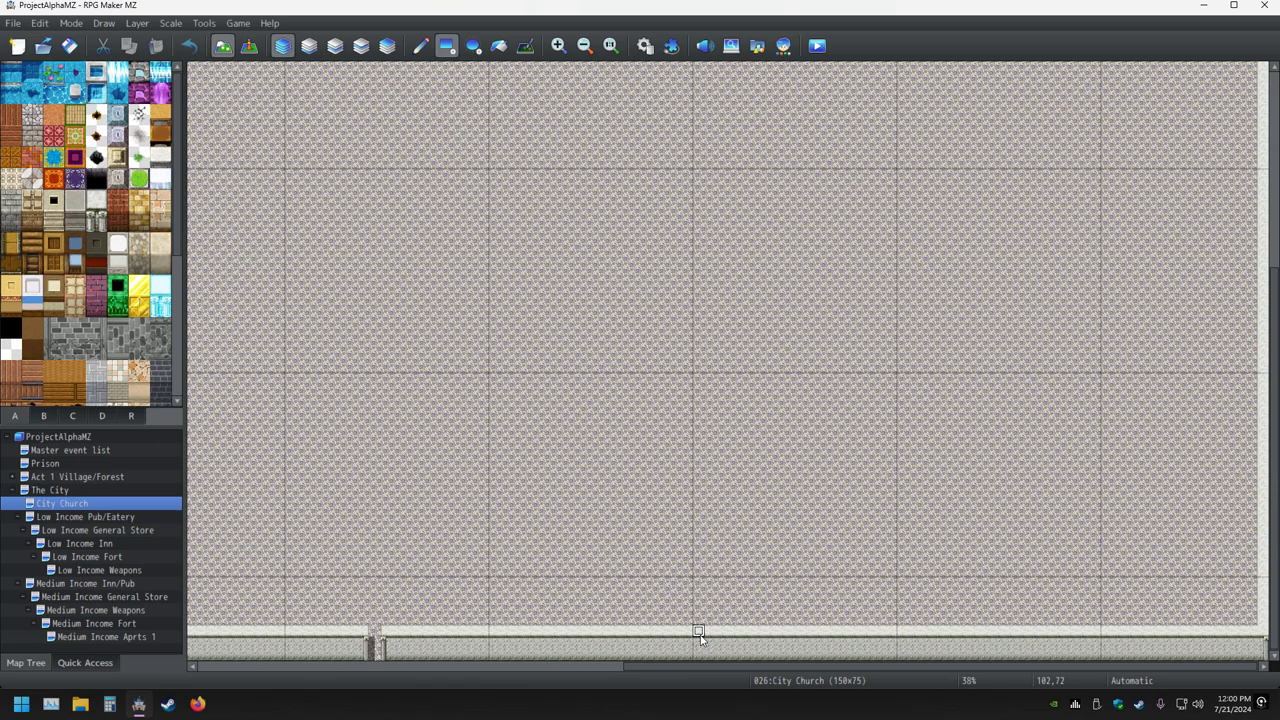
drag(699, 634, 701, 538)
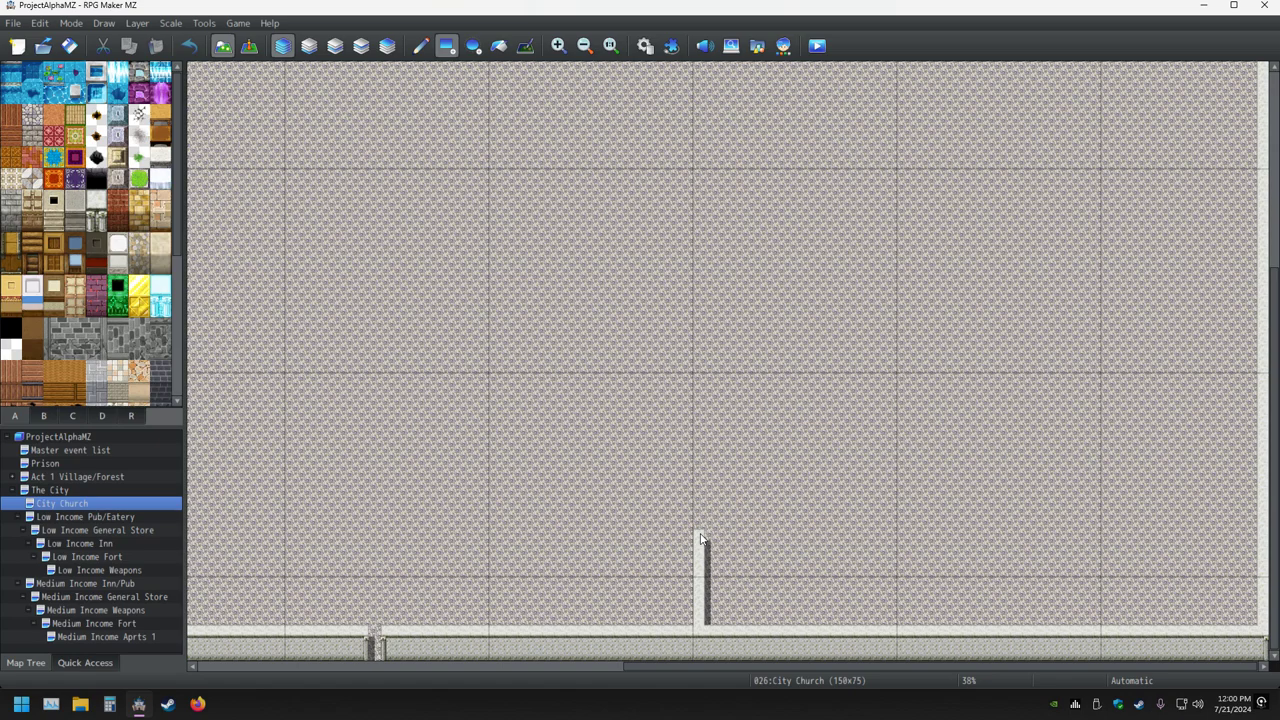
mouse_move(701, 538)
mouse_down()
mouse_move(704, 470)
mouse_move(705, 530)
mouse_up()
mouse_move(704, 527)
mouse_down()
mouse_move(709, 512)
mouse_move(1274, 518)
mouse_up()
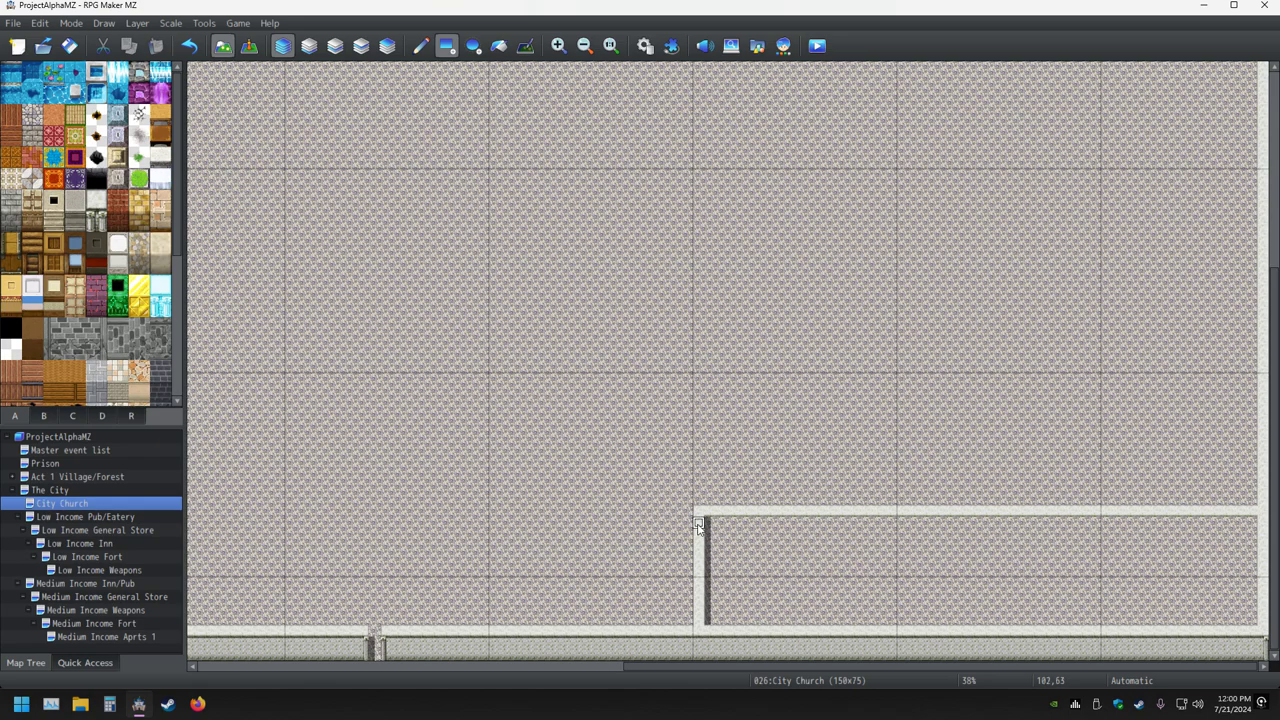
drag(708, 524, 1262, 524)
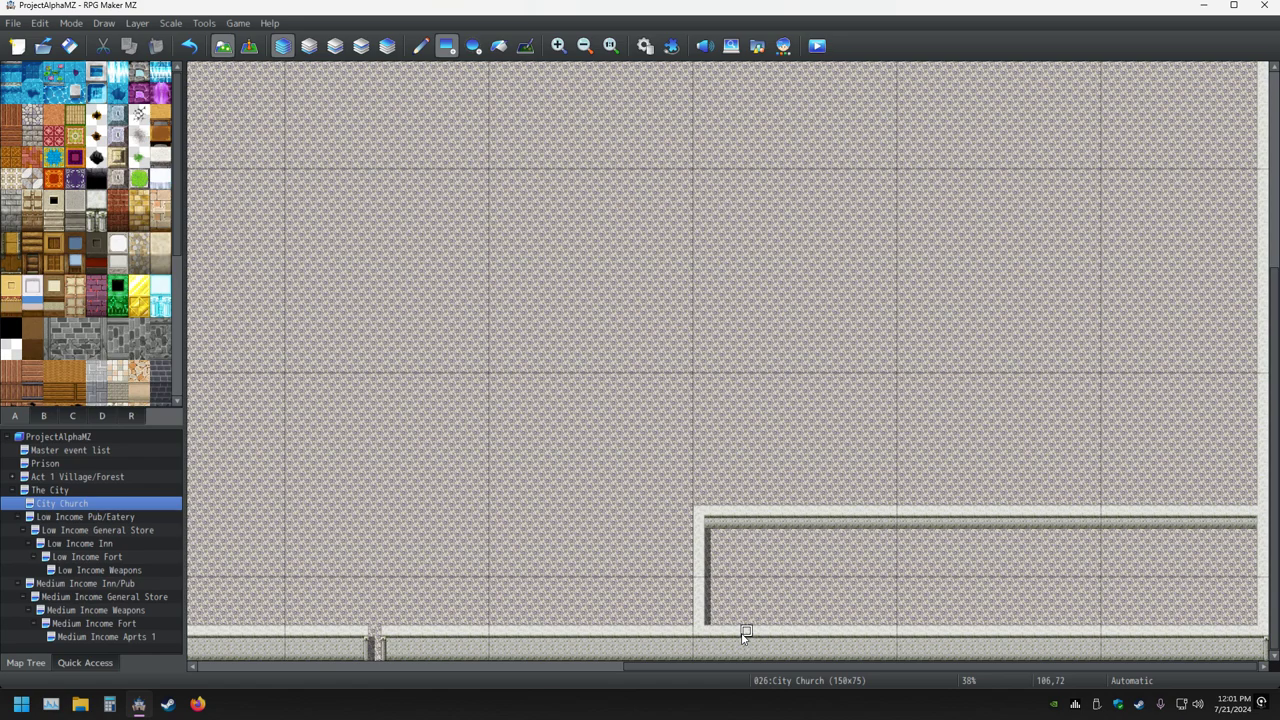
Draw a hooked partition four tiles high inside the room's southwest corner, with one brick wall-face tile beneath its cap.
ctrl+scroll(745, 634, up, 1)
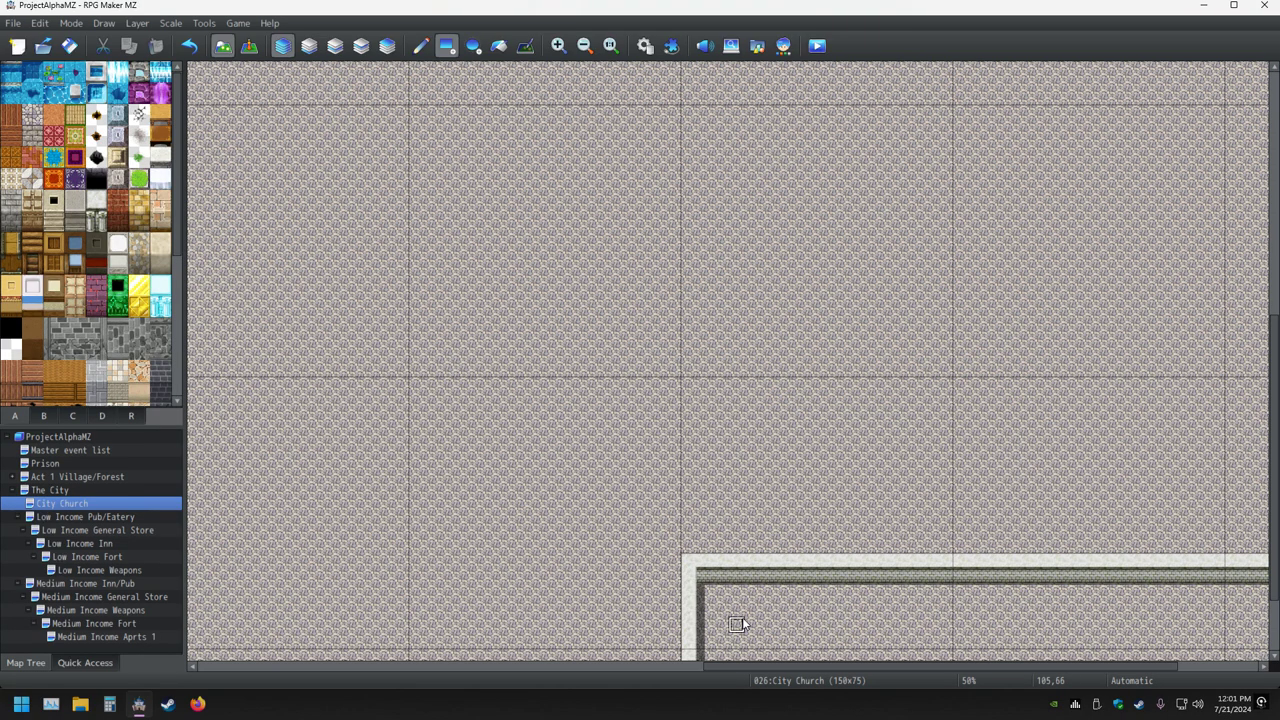
ctrl+scroll(742, 624, up, 3)
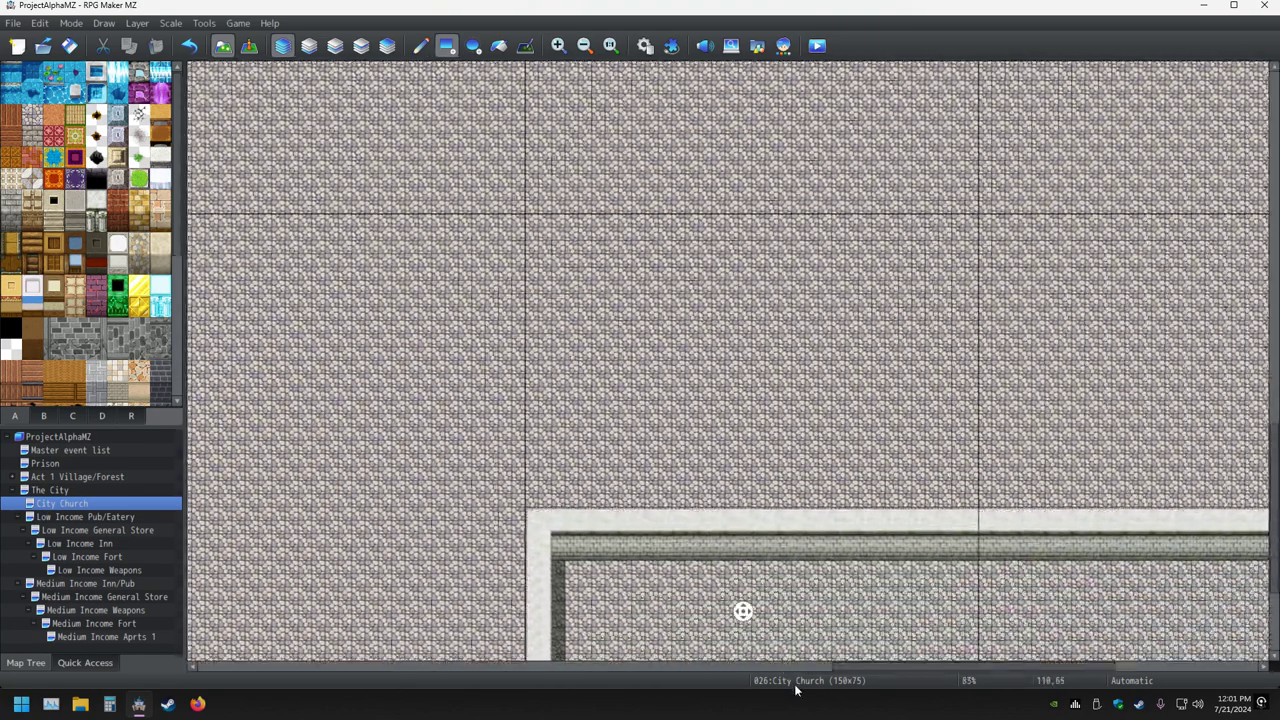
scroll(743, 611, left, 5)
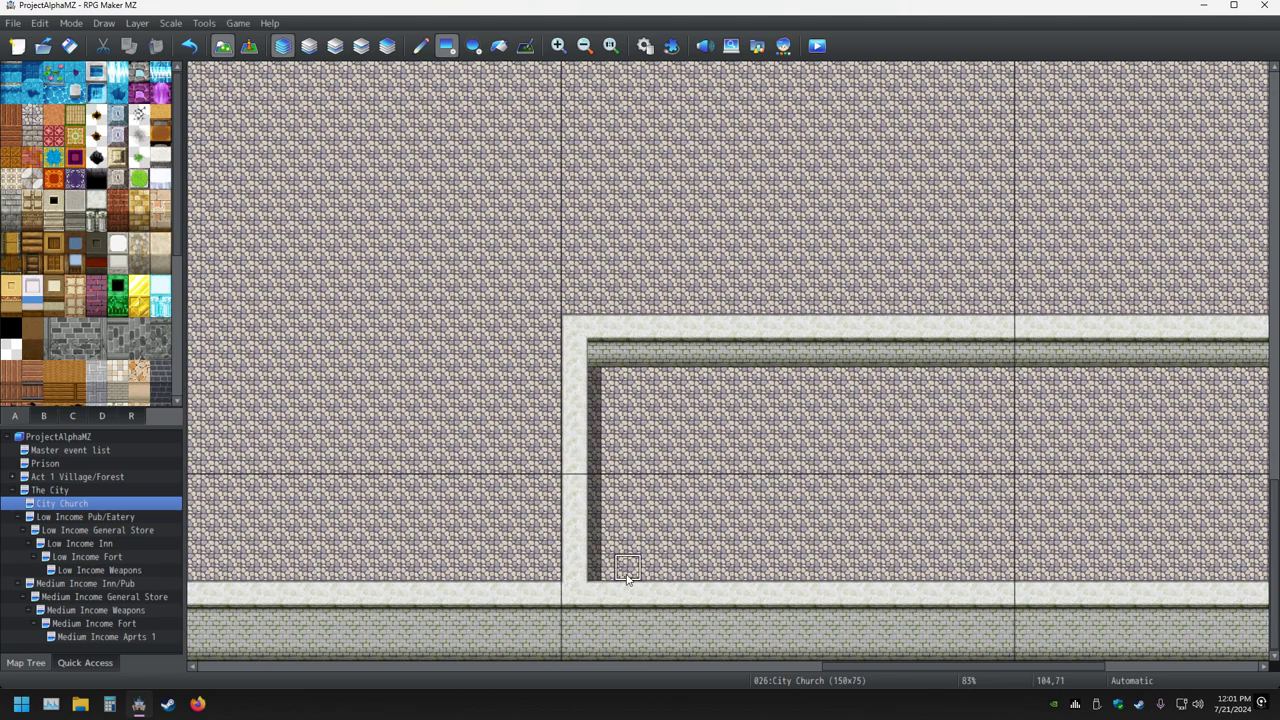
mouse_move(655, 594)
mouse_down()
mouse_move(657, 477)
mouse_move(625, 487)
mouse_up()
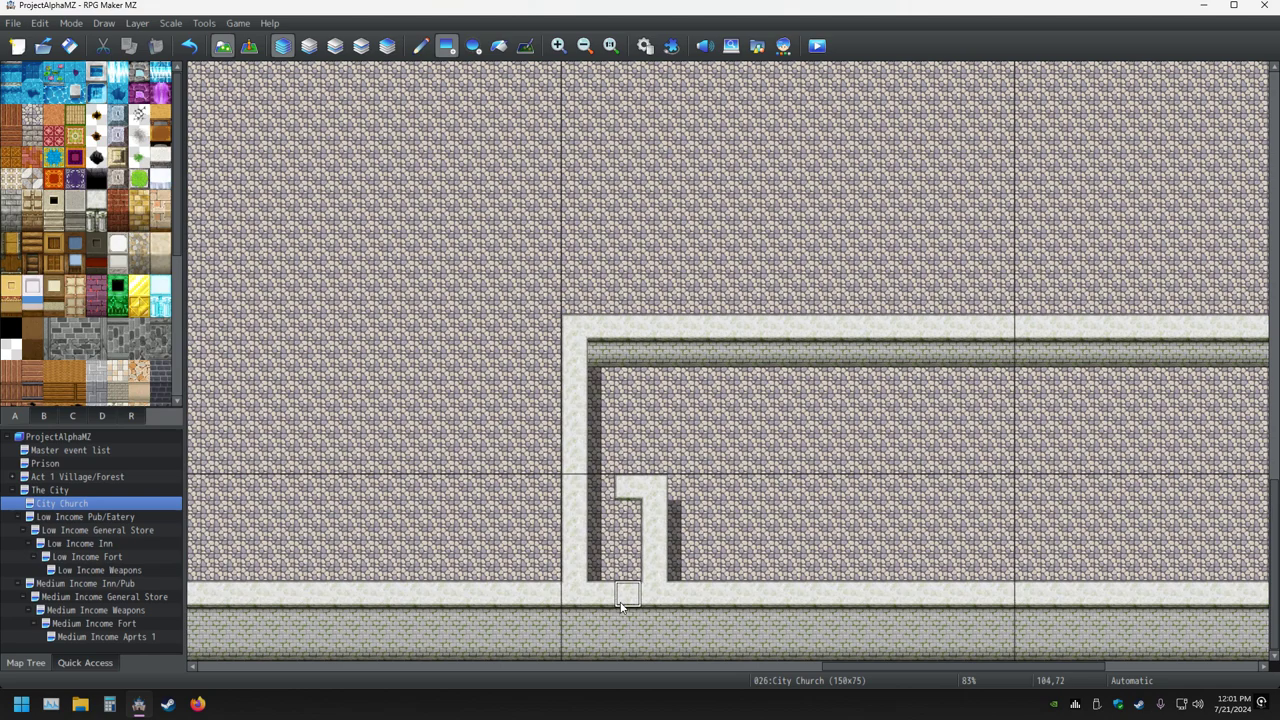
click(628, 513)
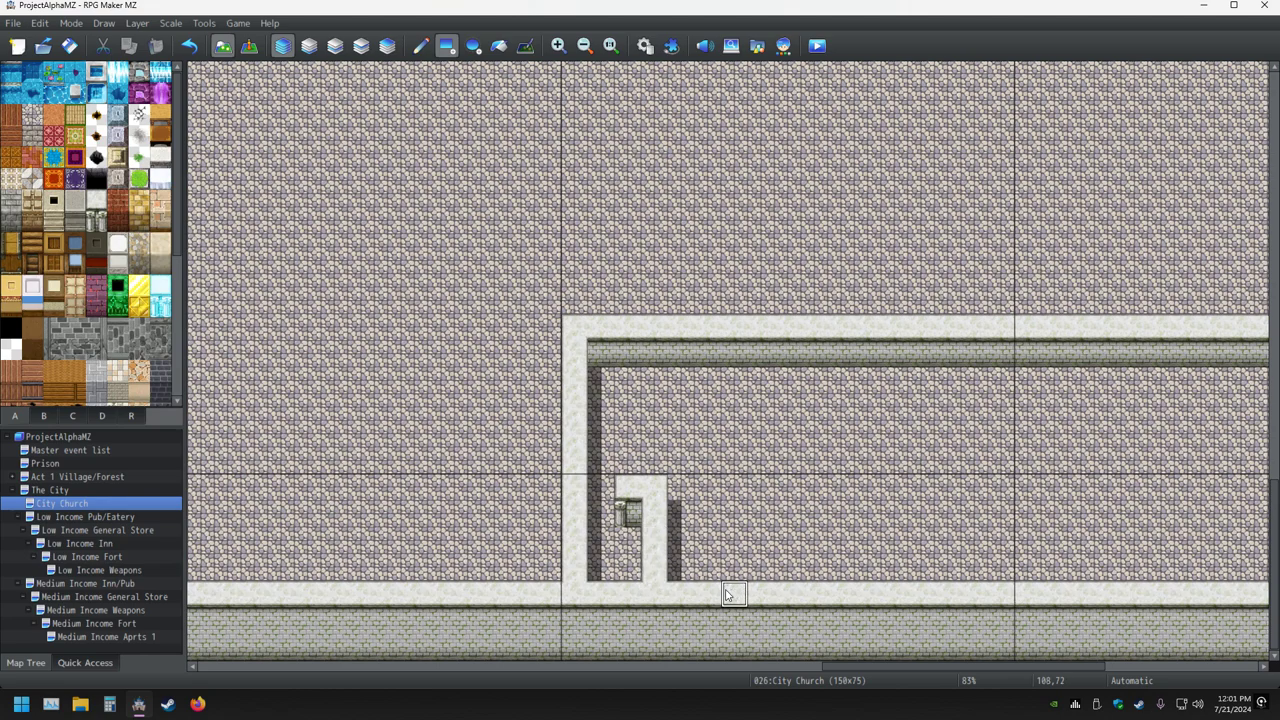
click(680, 490)
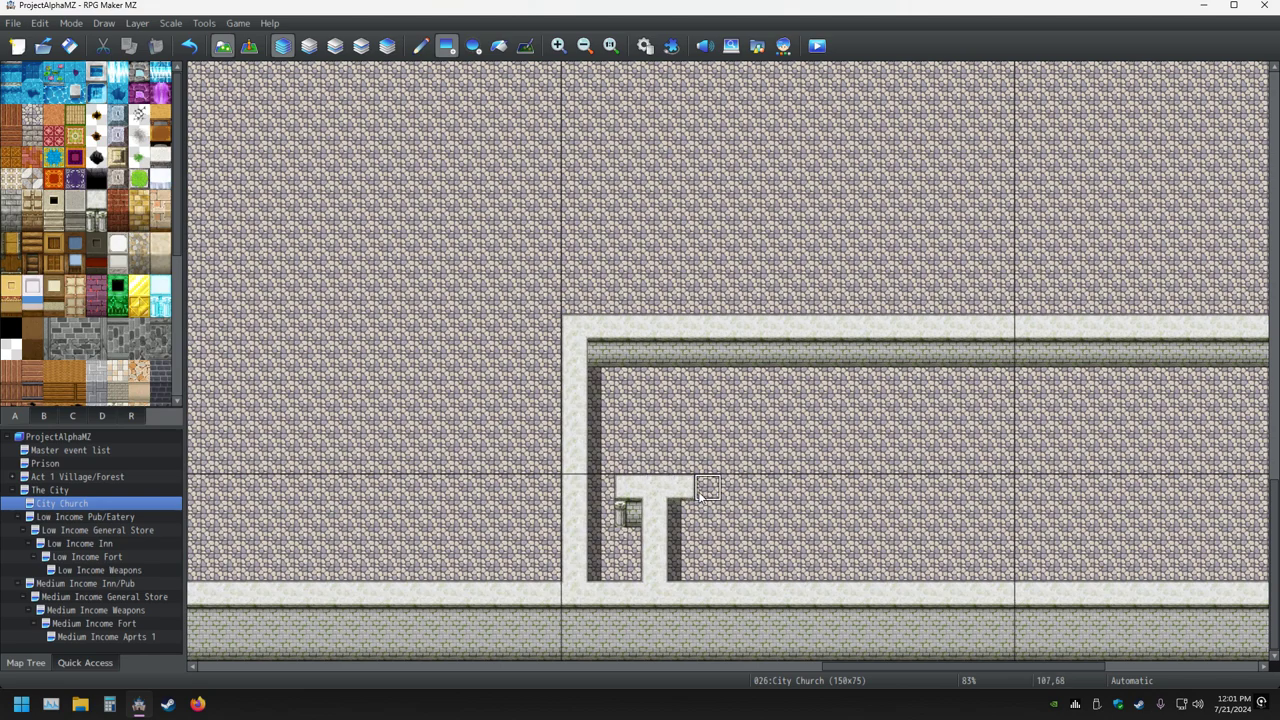
click(703, 490)
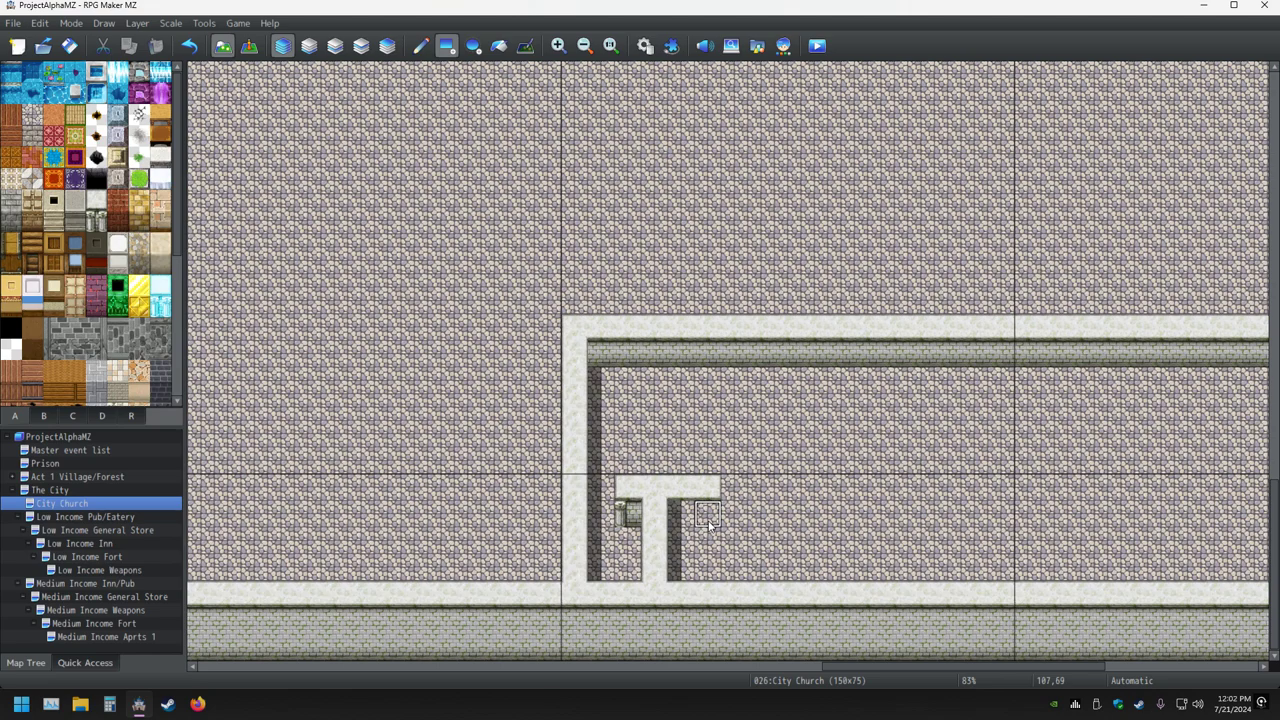
key(ctrl+z)
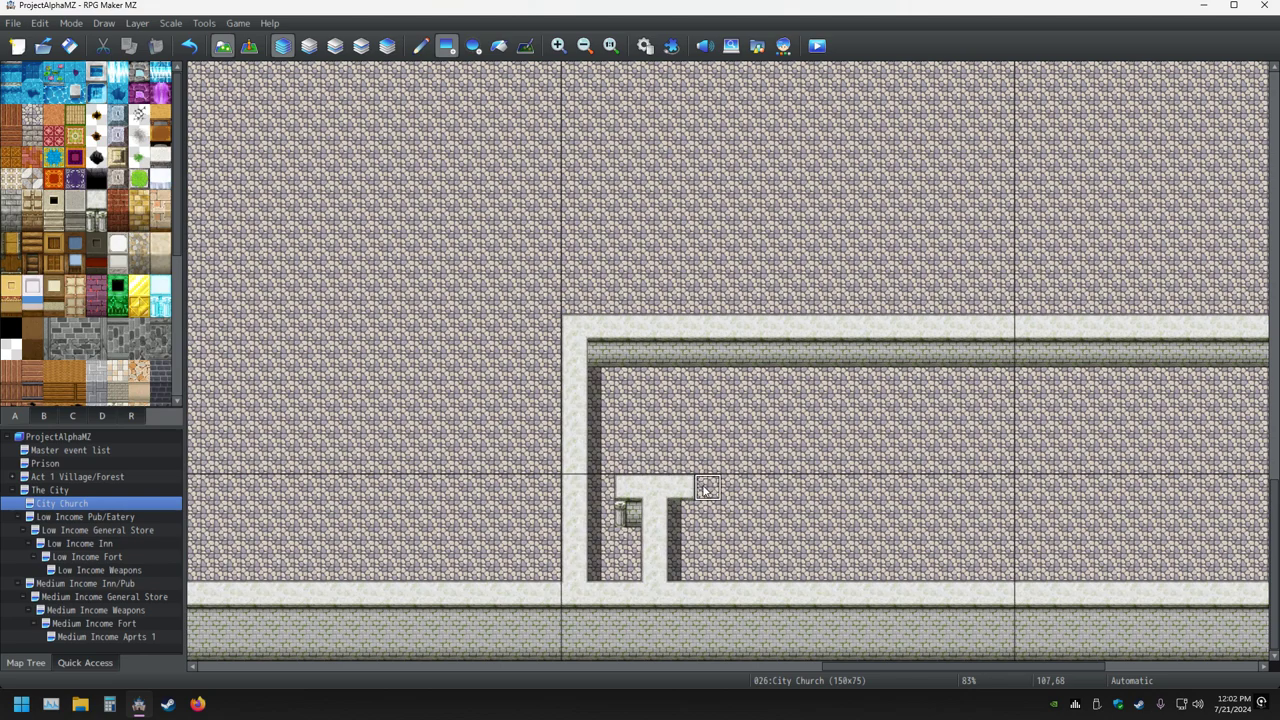
Copy the hooked partition as a two-by-four-tile block, switch to the Pencil tool, and undo the trial copies placed directly beside the original.
middle_click(719, 589)
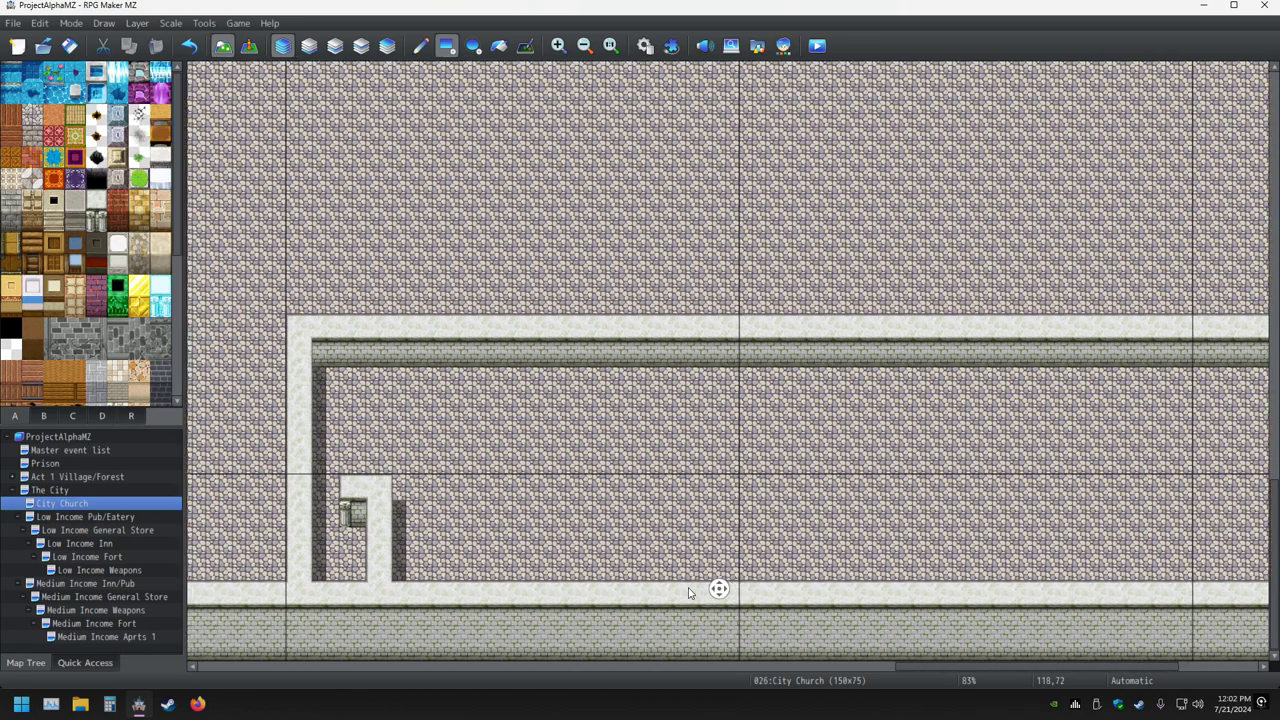
middle_click(688, 593)
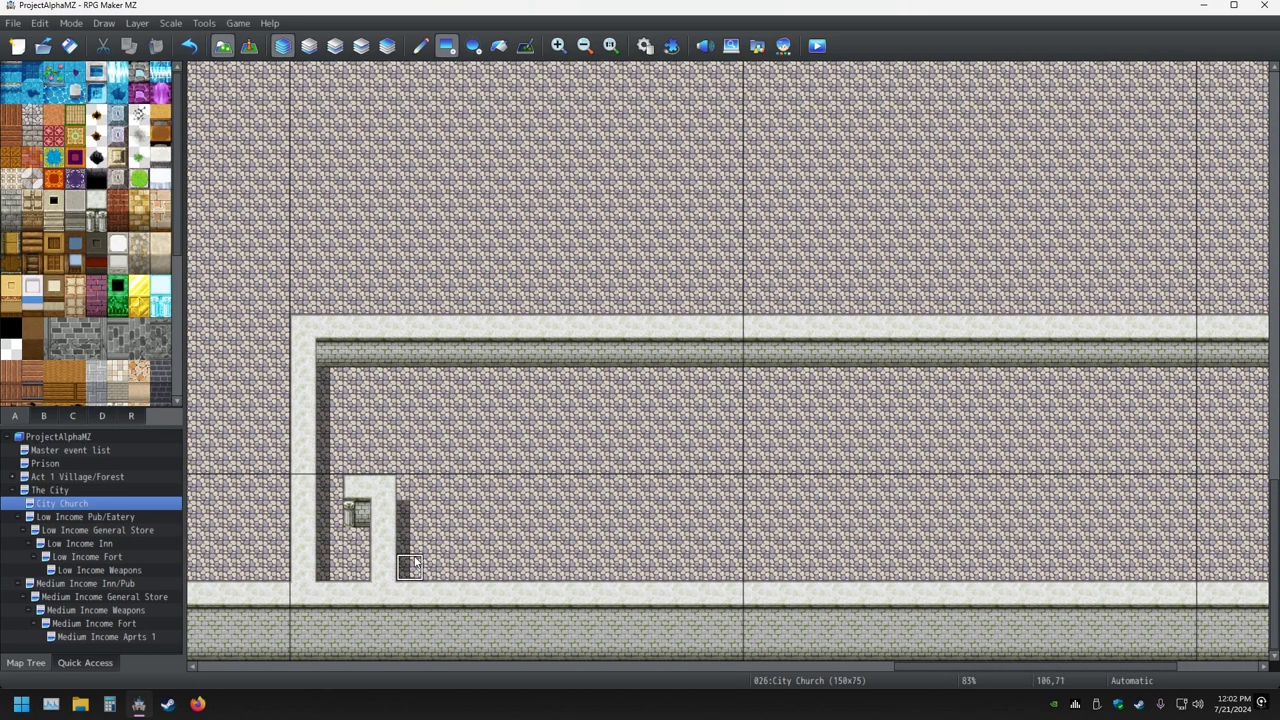
right_drag(385, 572, 357, 570)
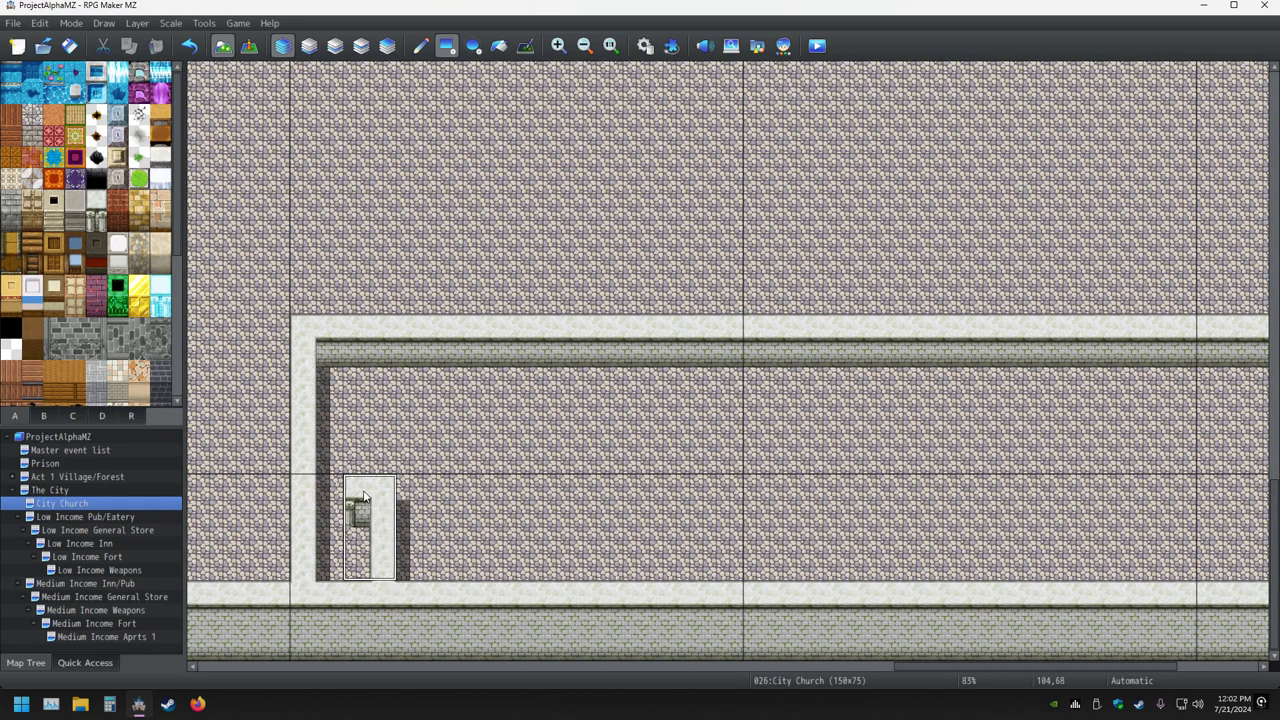
click(408, 490)
right_drag(490, 650, 462, 570)
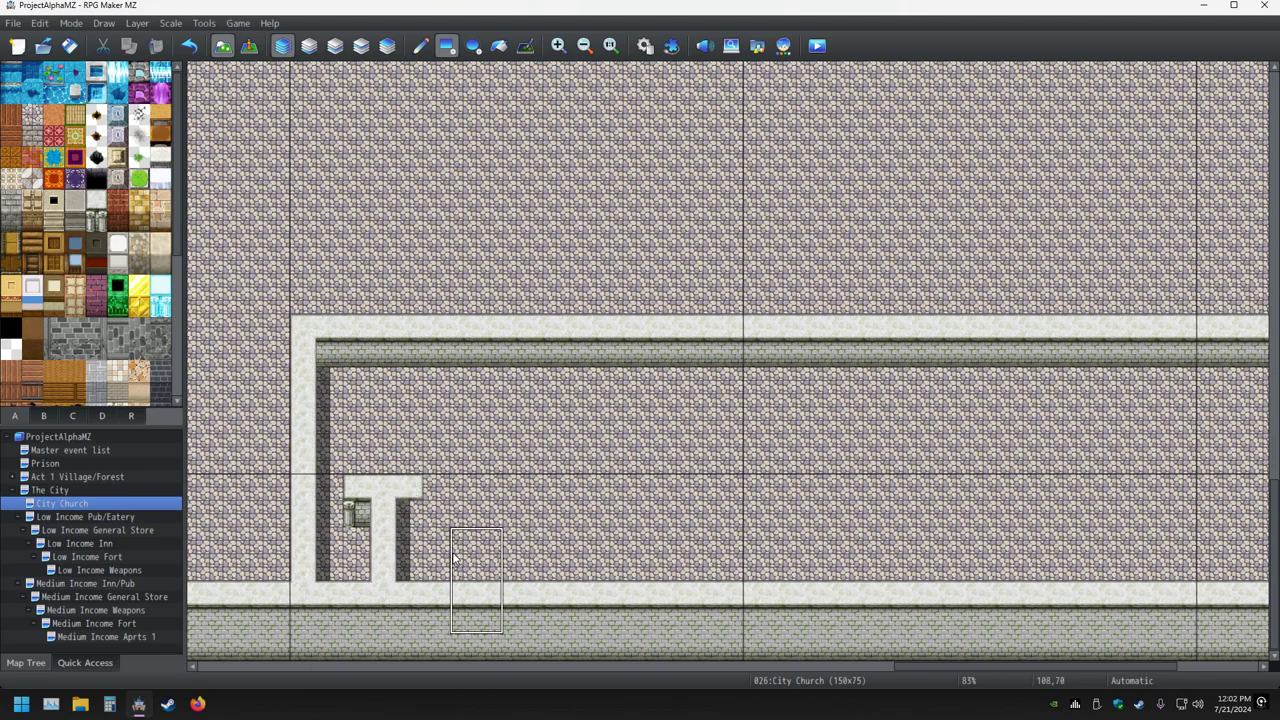
click(189, 45)
click(420, 45)
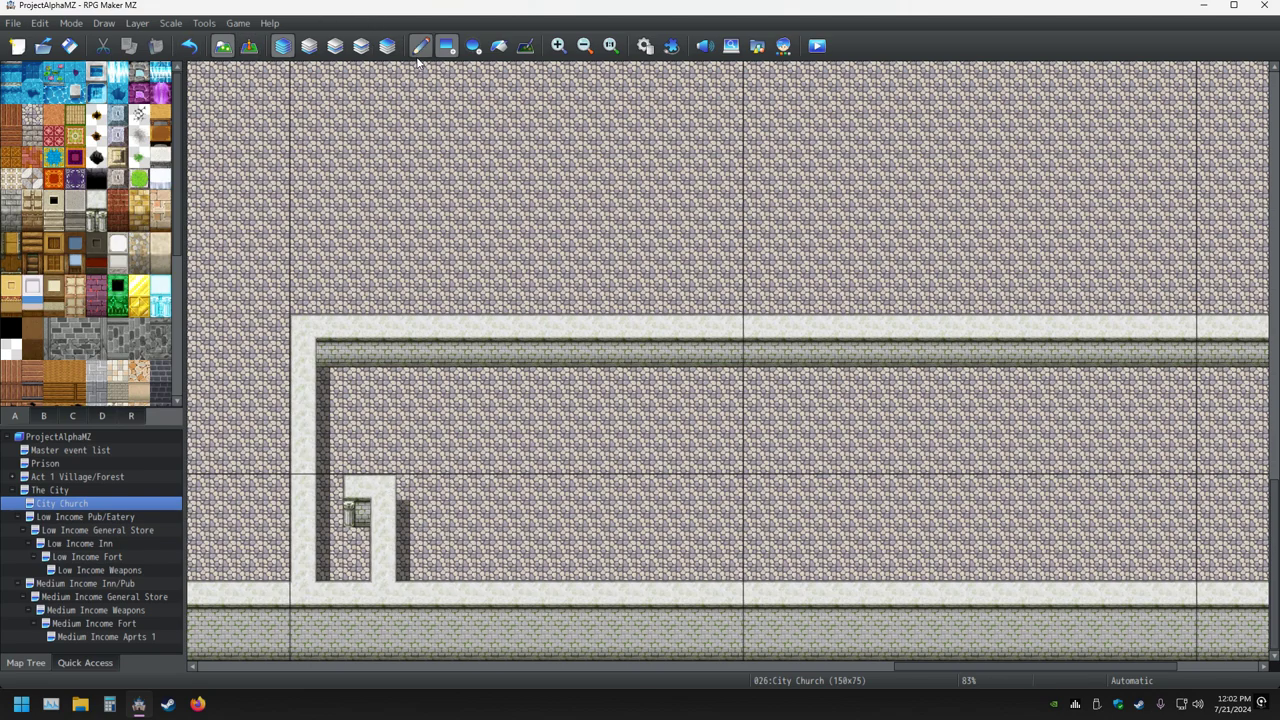
click(418, 502)
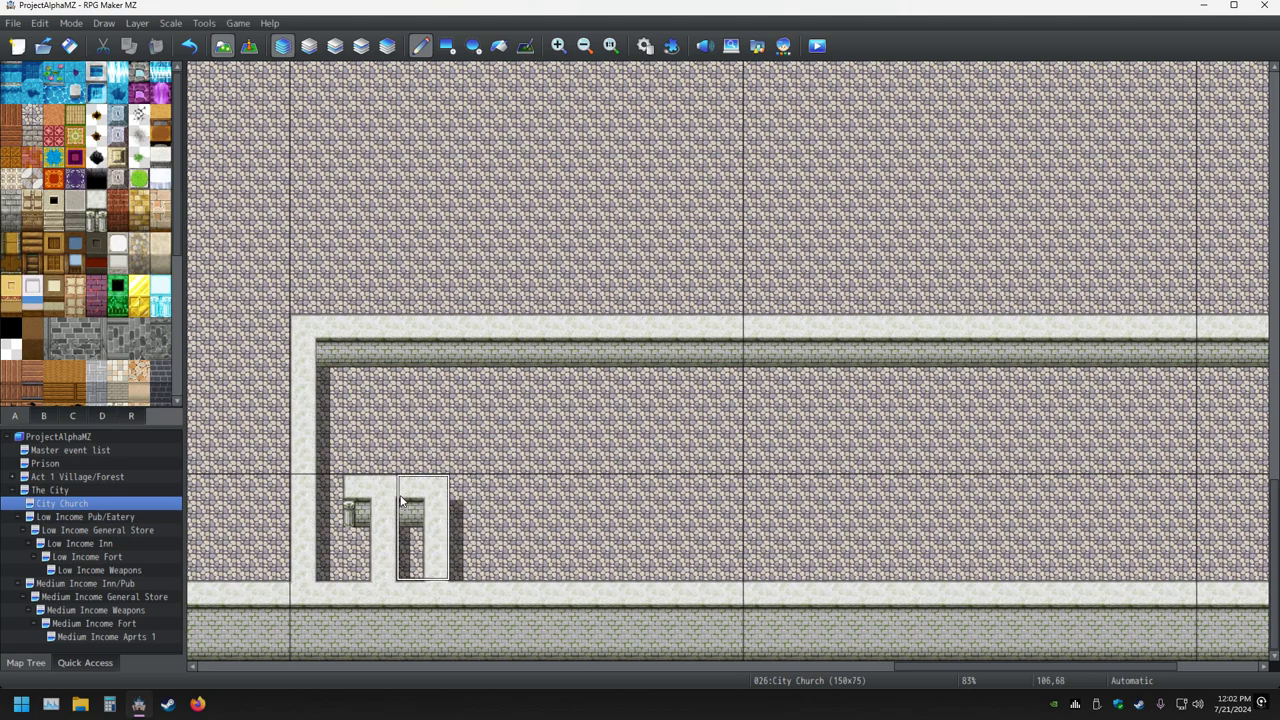
click(189, 45)
Place seven copies of the hooked partition eastward along the room's south wall, leaving one tile between them.
click(430, 488)
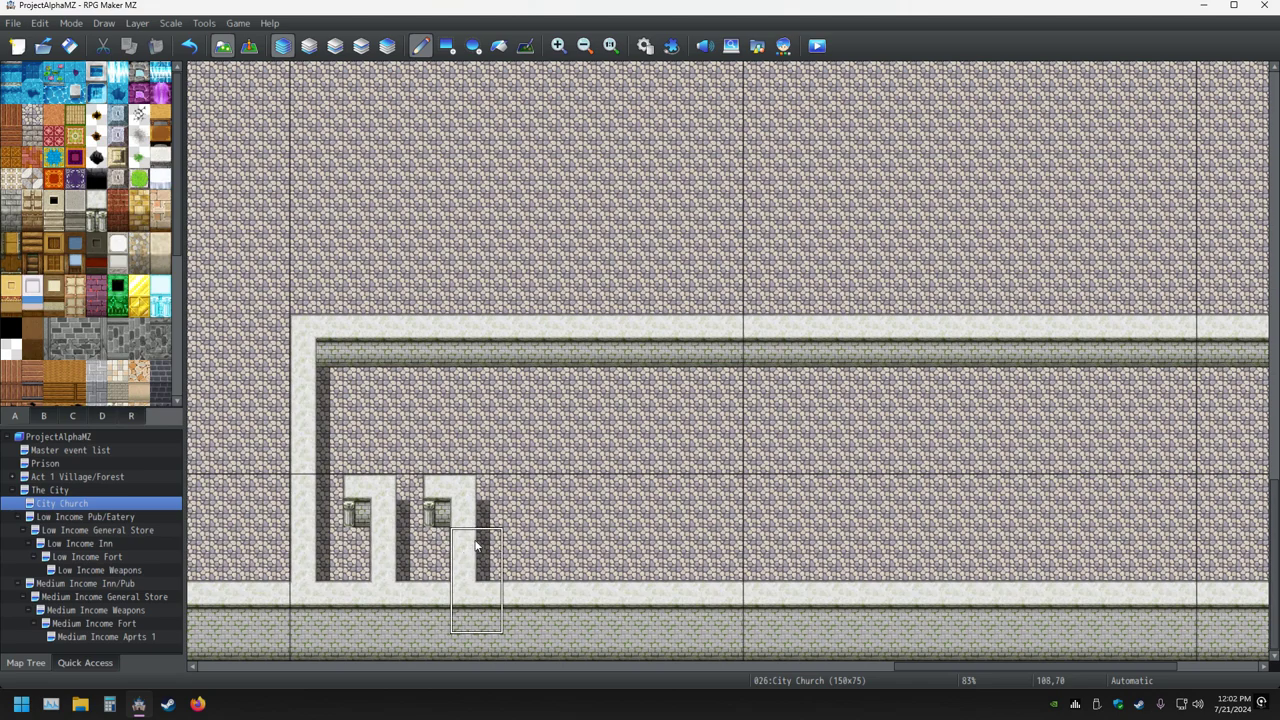
click(513, 490)
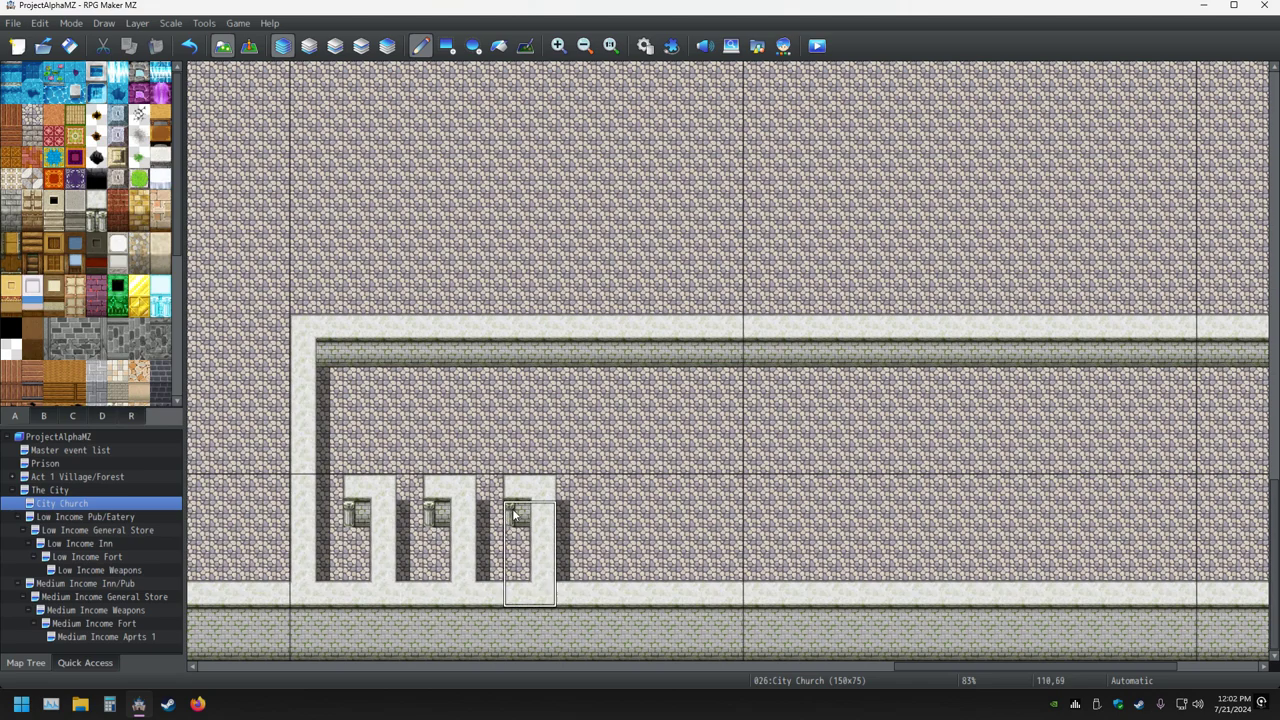
click(597, 491)
click(680, 491)
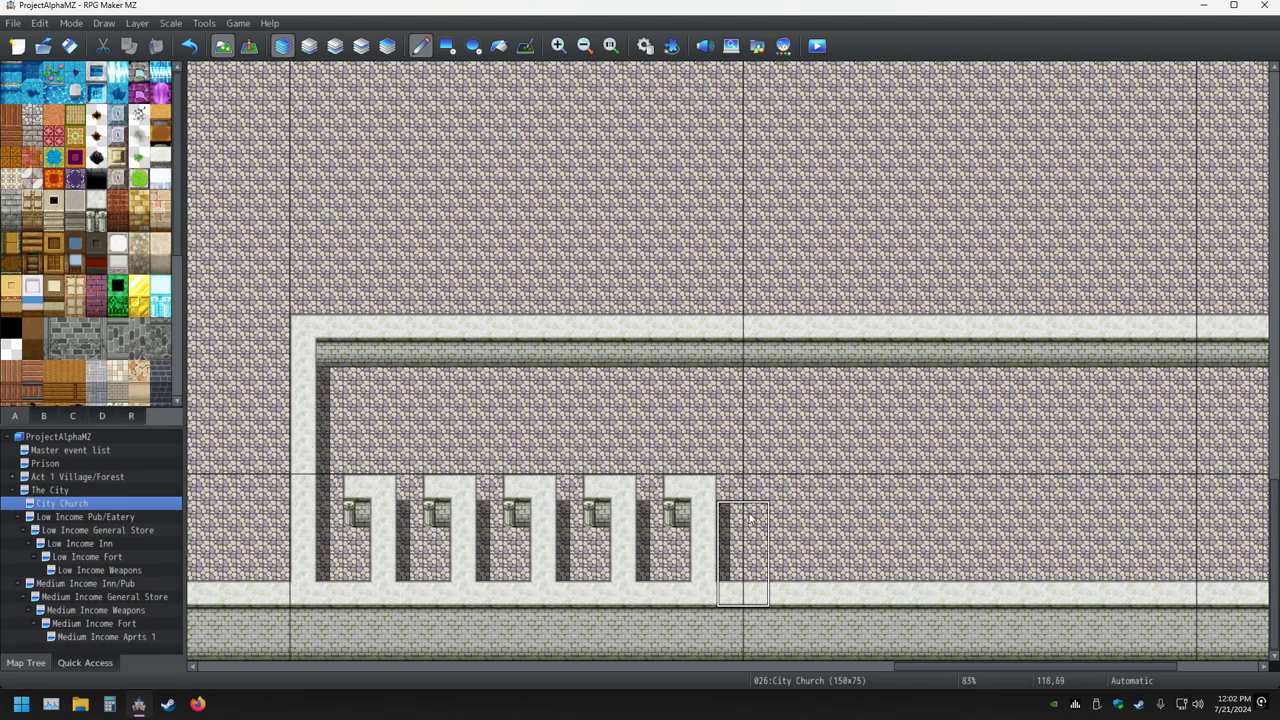
click(760, 495)
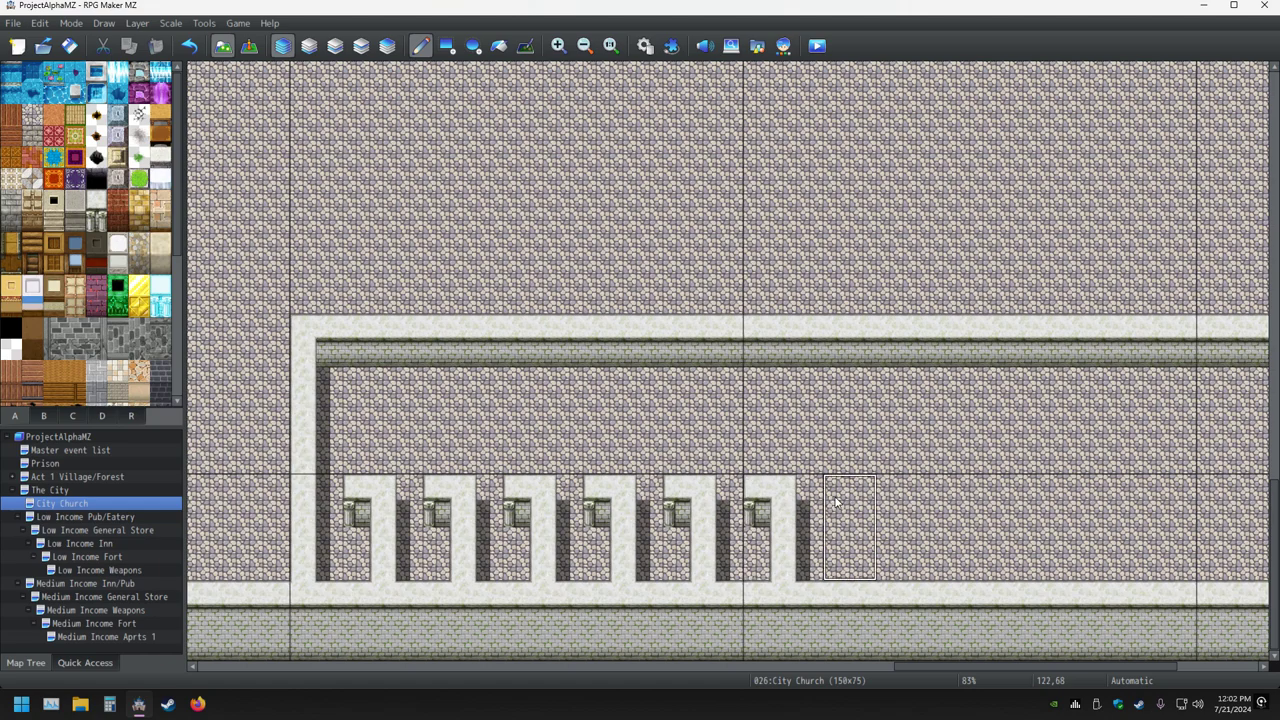
click(840, 495)
click(917, 503)
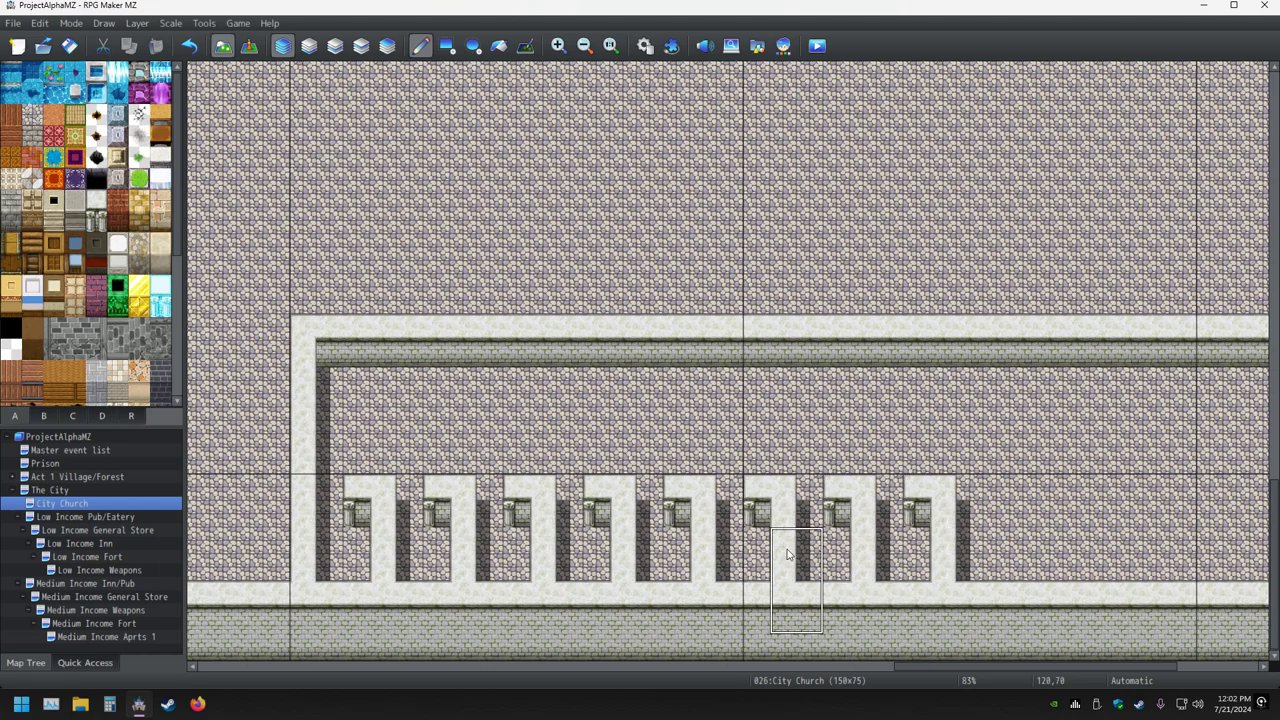
Continue the partition row with seven more evenly spaced copies until it reaches the east wall.
middle_drag(783, 542, 842, 546)
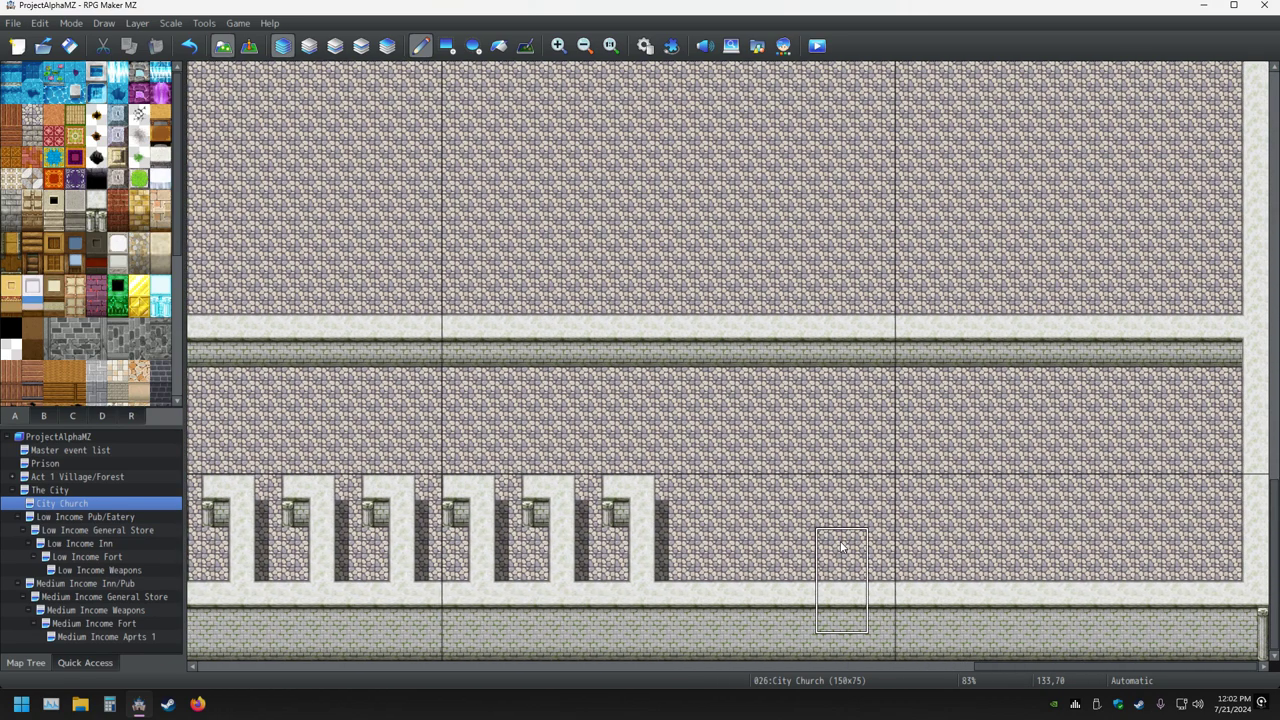
click(706, 492)
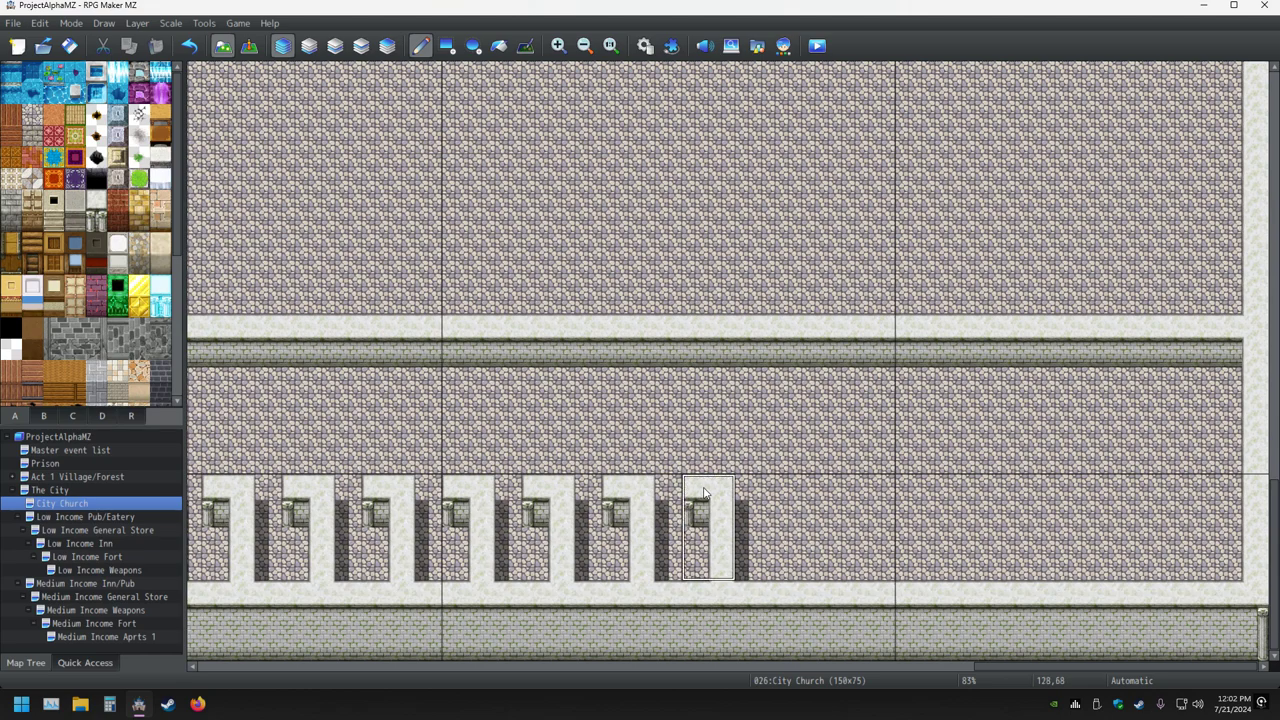
click(776, 506)
click(856, 494)
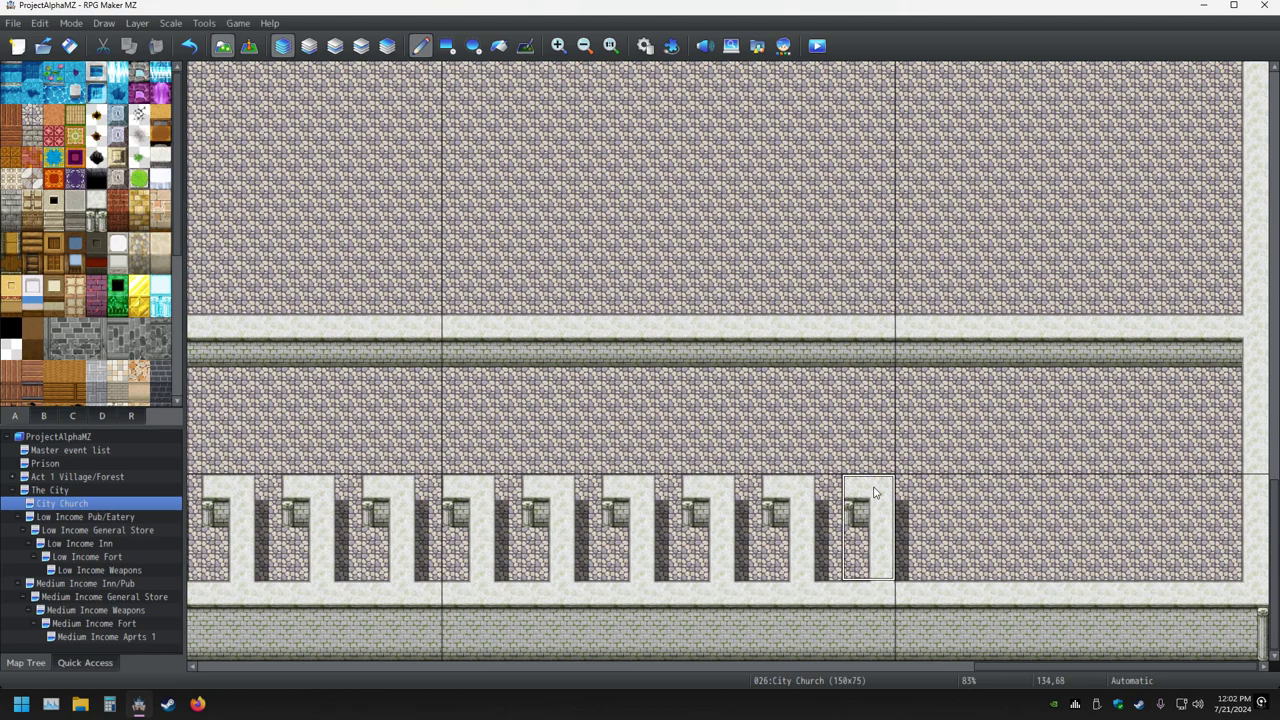
click(936, 498)
click(1016, 497)
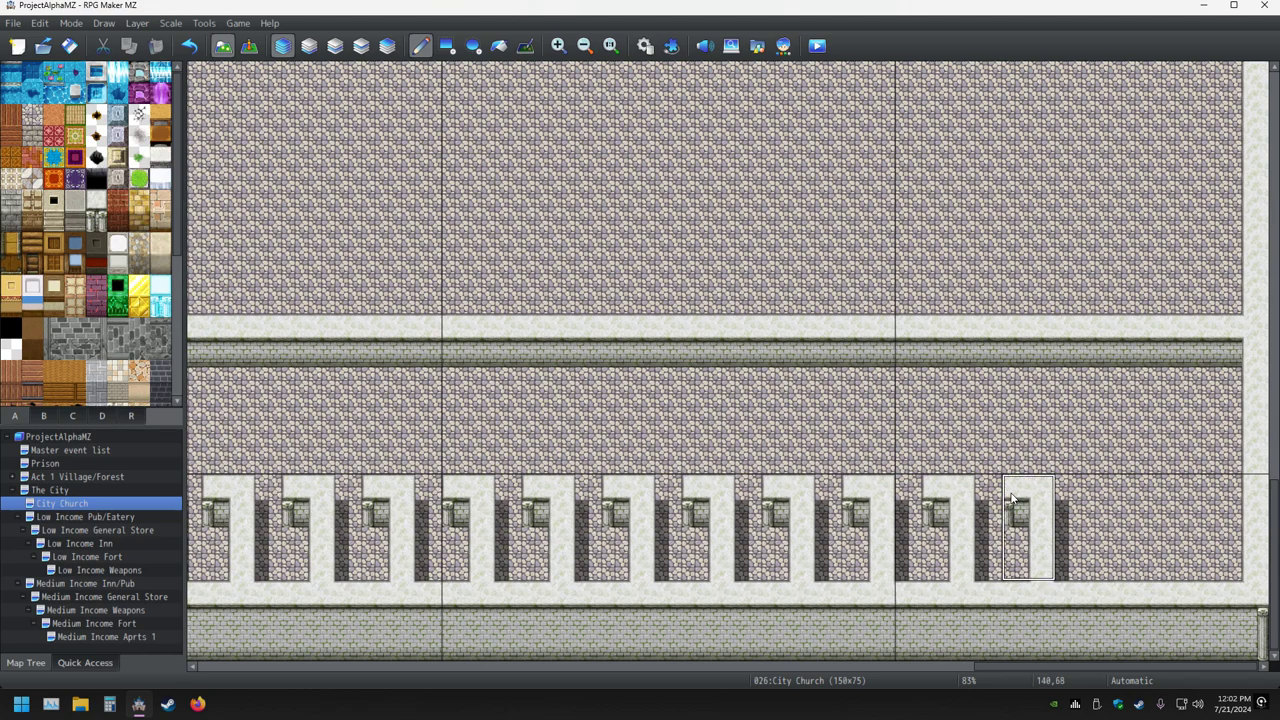
click(1097, 497)
click(1176, 497)
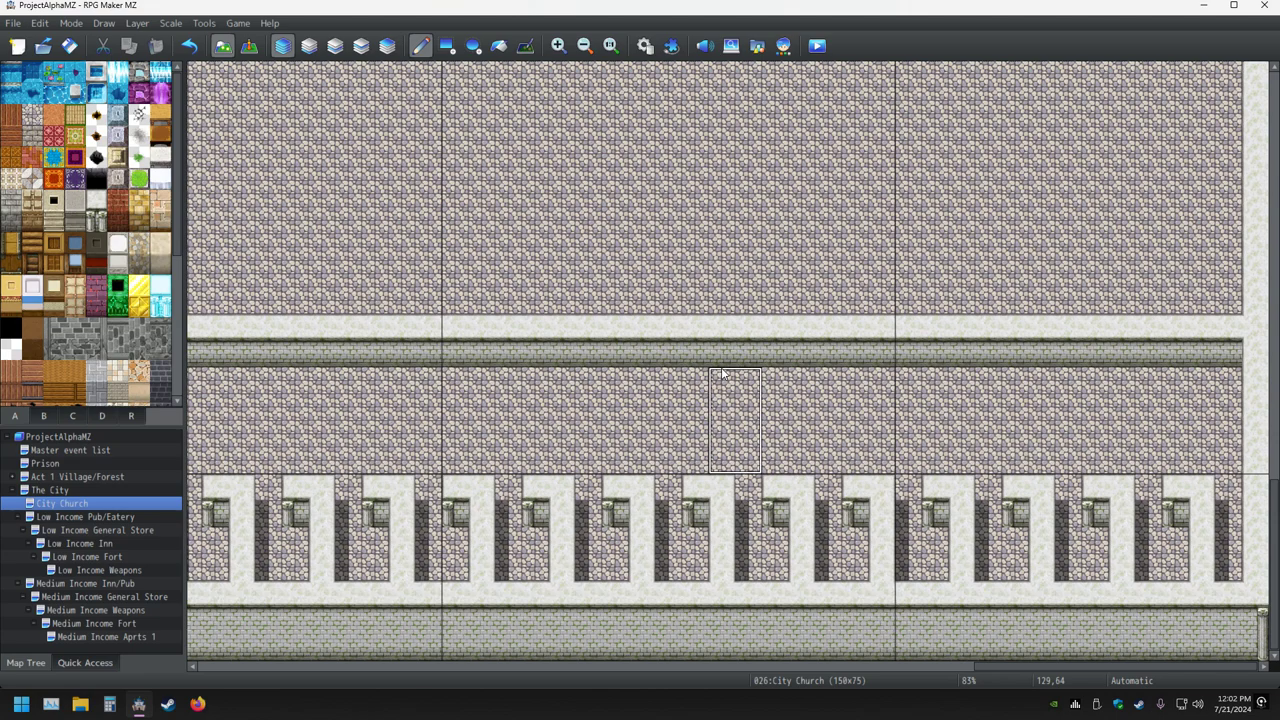
ctrl+scroll(722, 380, down, 2)
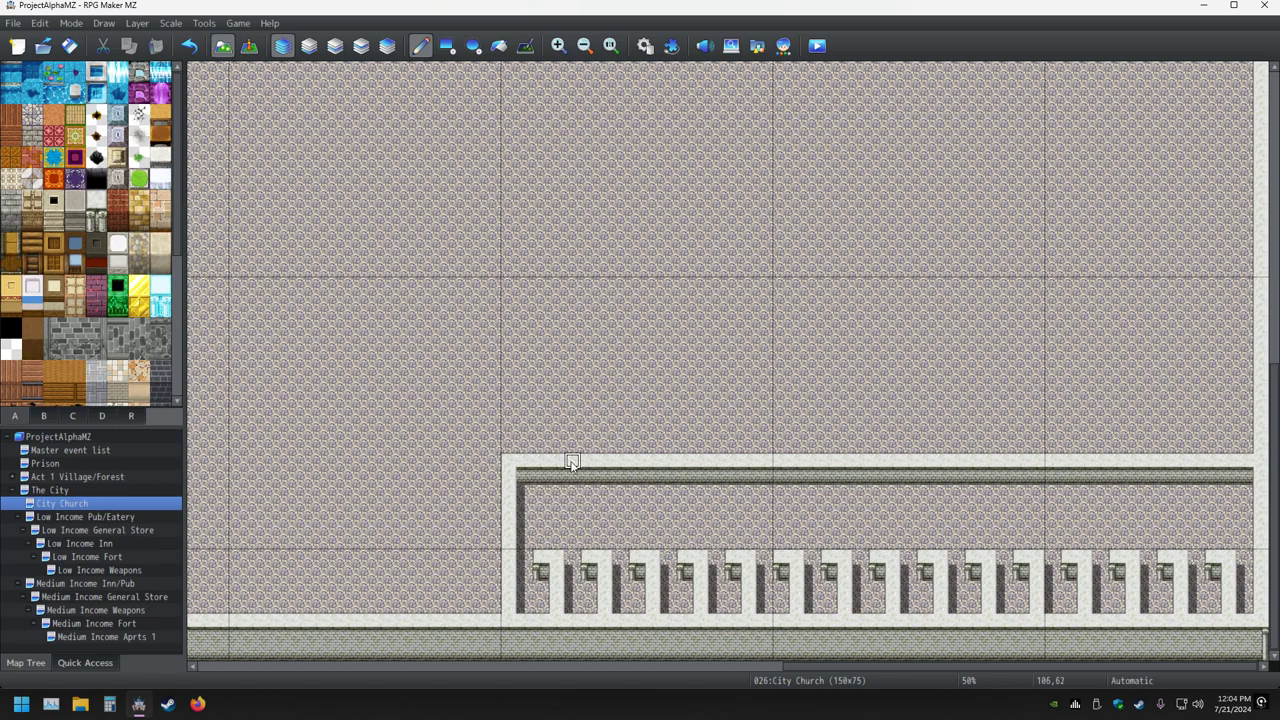
ctrl+scroll(580, 498, up, 1)
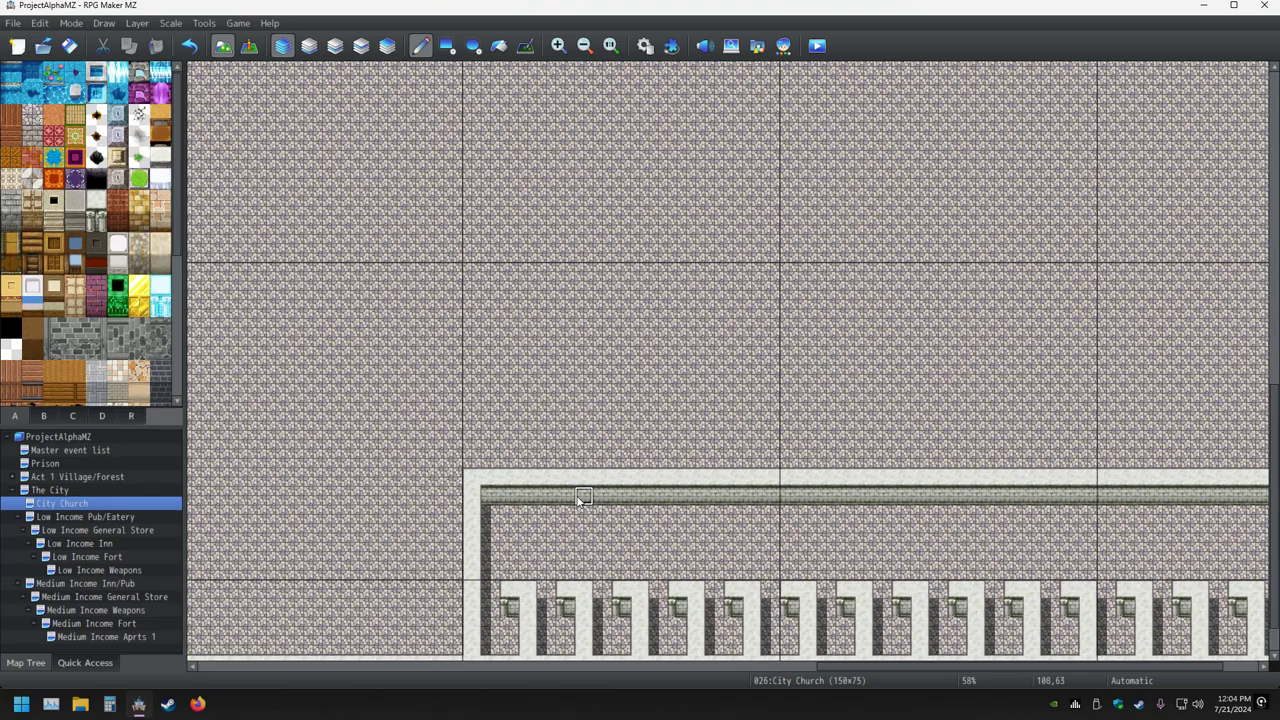
ctrl+scroll(580, 498, up, 3)
scroll(566, 500, down, 3)
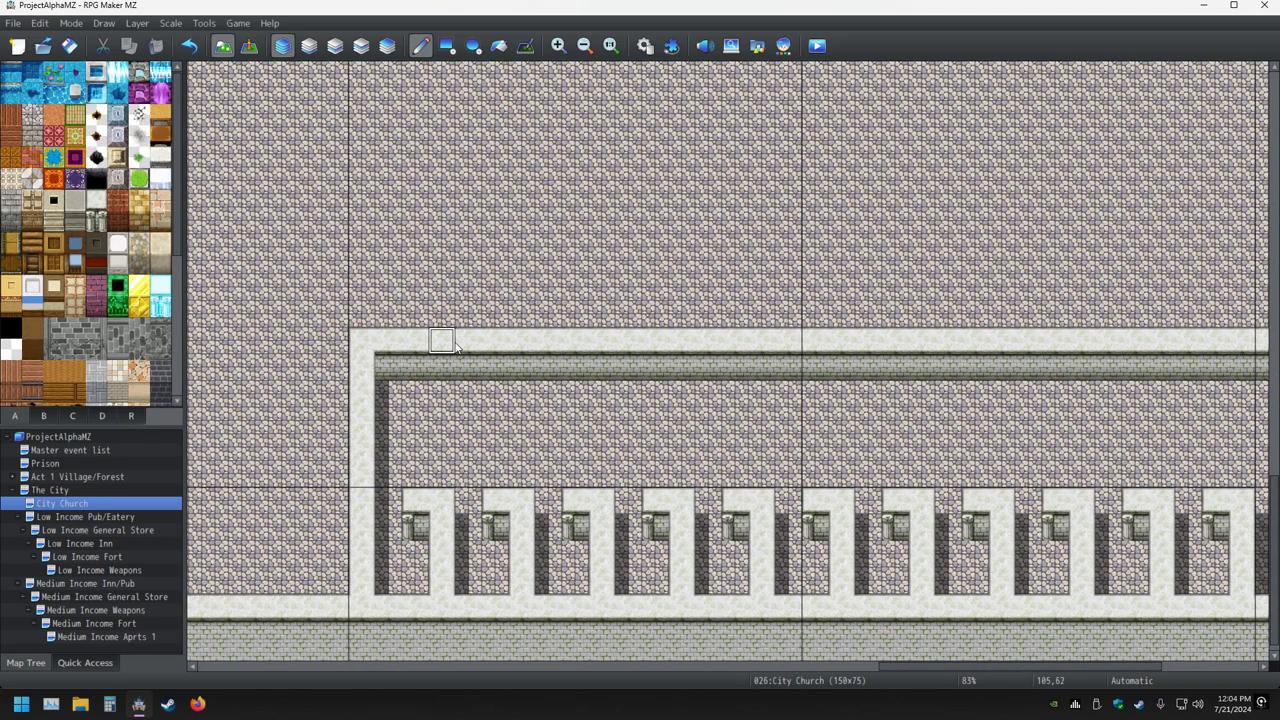
drag(446, 350, 447, 415)
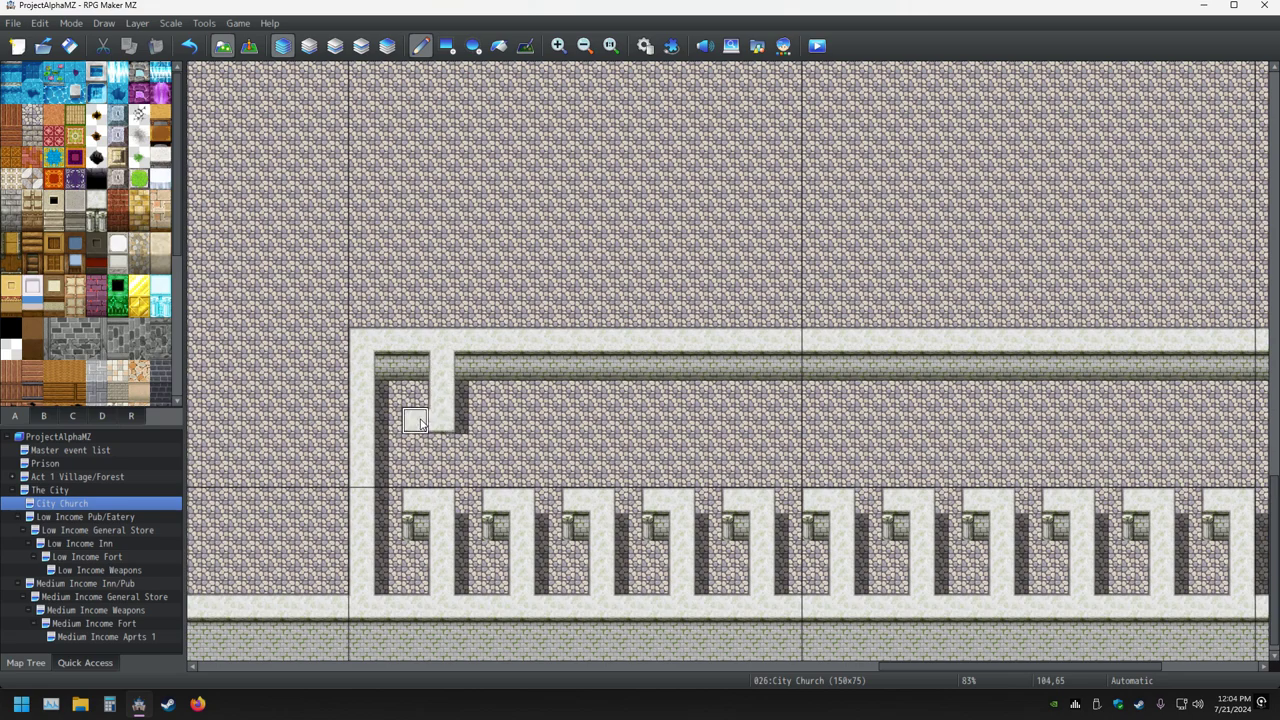
click(419, 424)
click(189, 46)
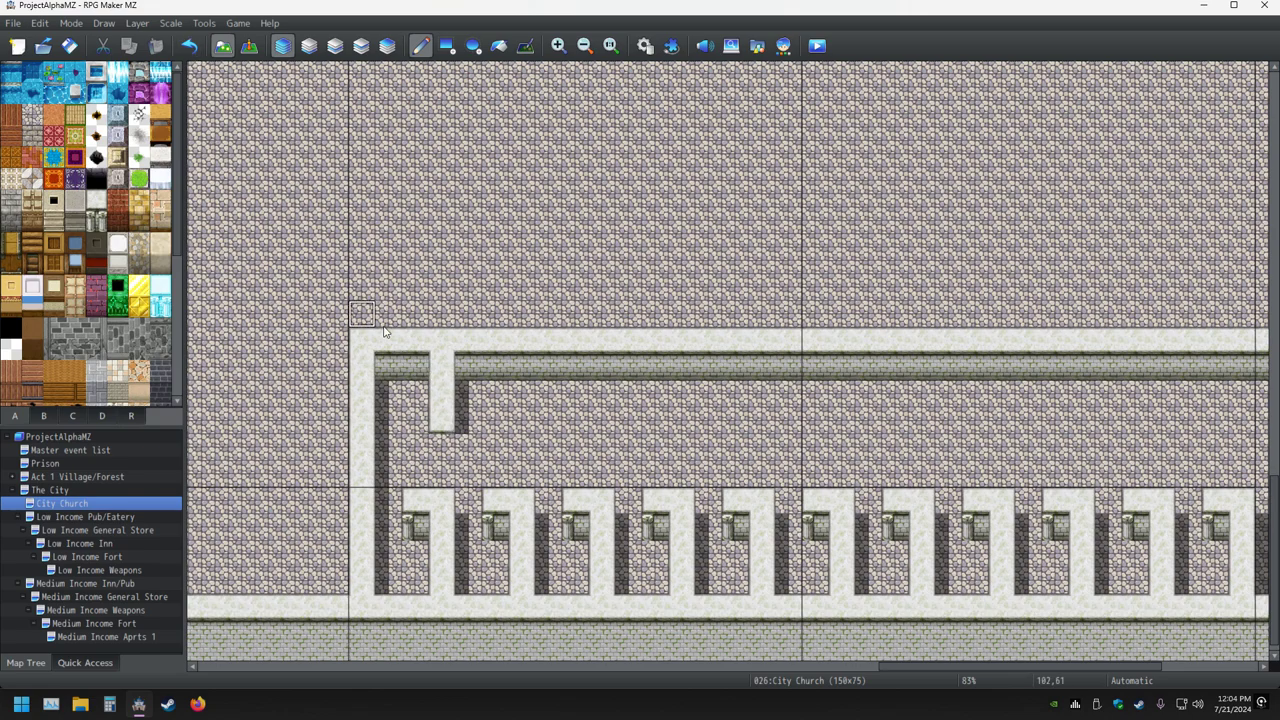
click(441, 446)
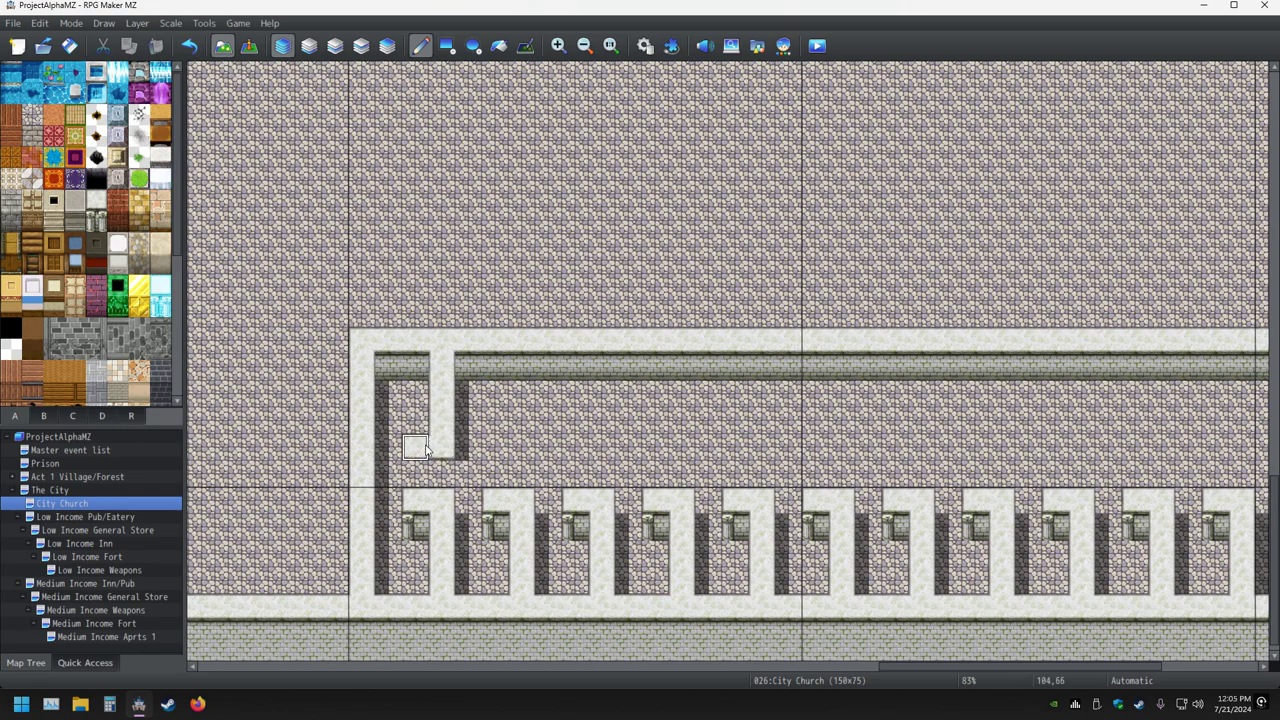
click(424, 449)
click(450, 449)
click(189, 46)
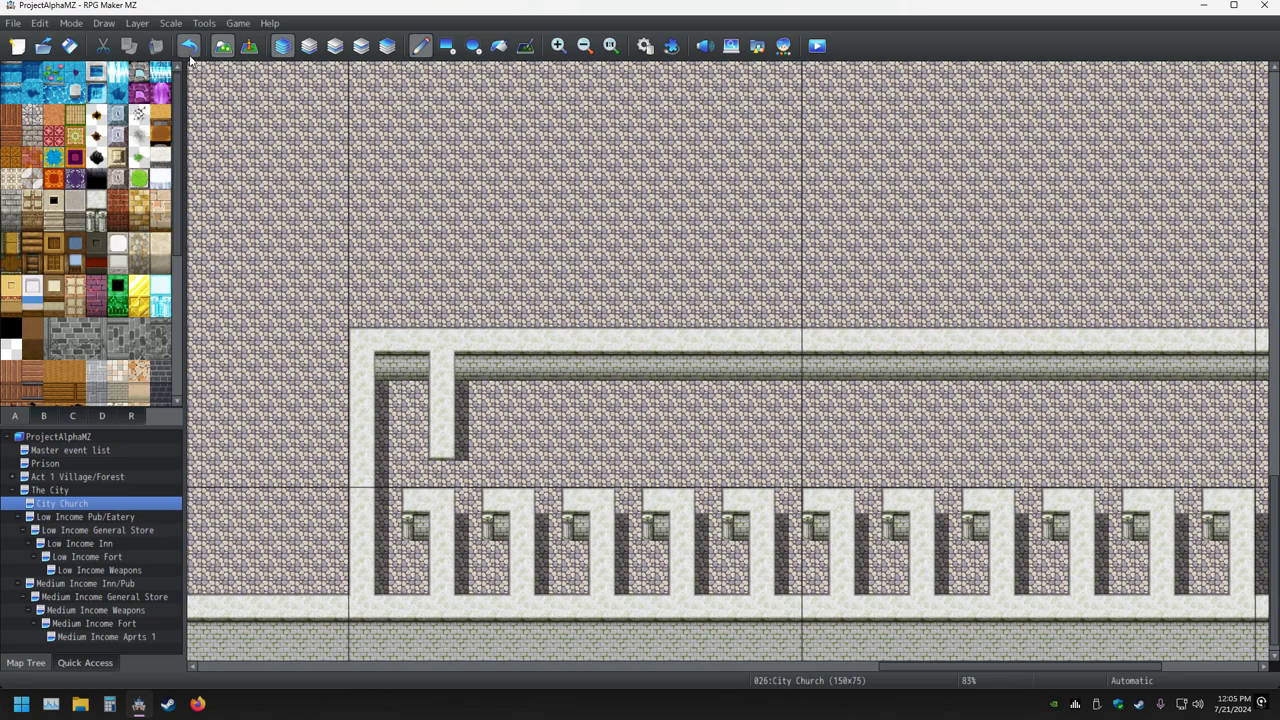
click(189, 46)
click(189, 50)
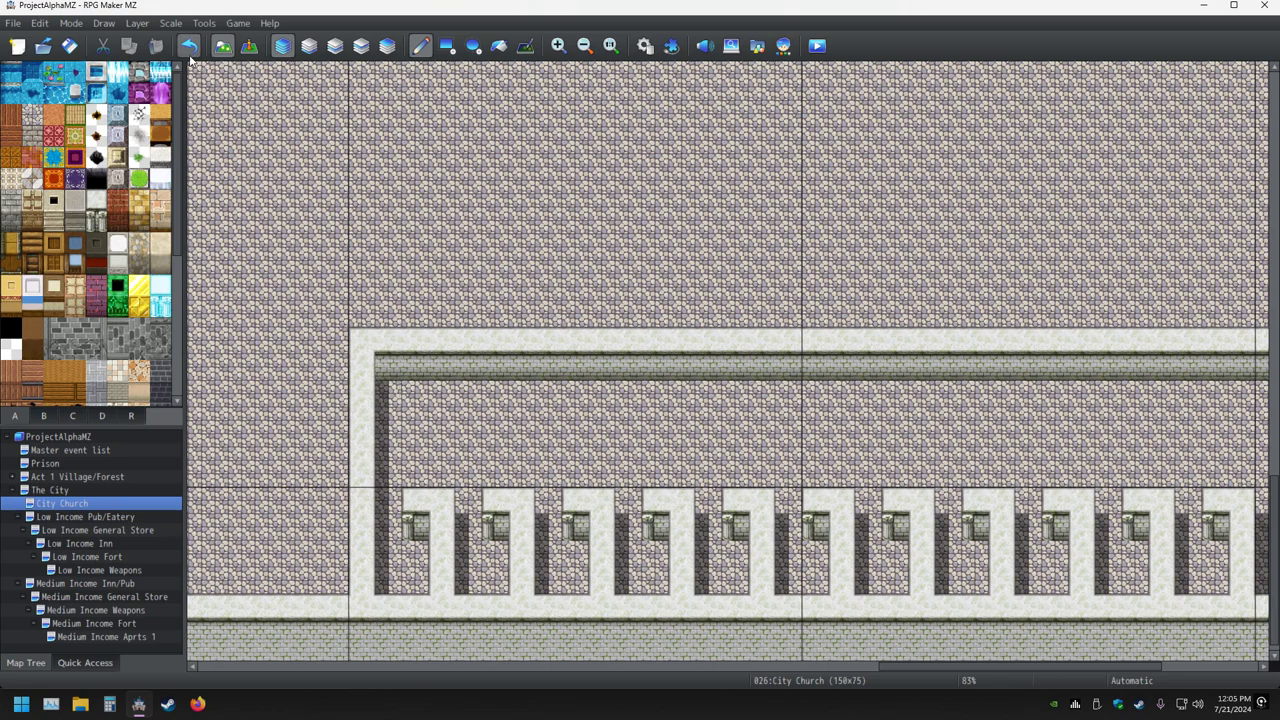
Extend the room's north wall cap one tile northward across its full width and turn the former cap row into brick wall face.
click(370, 318)
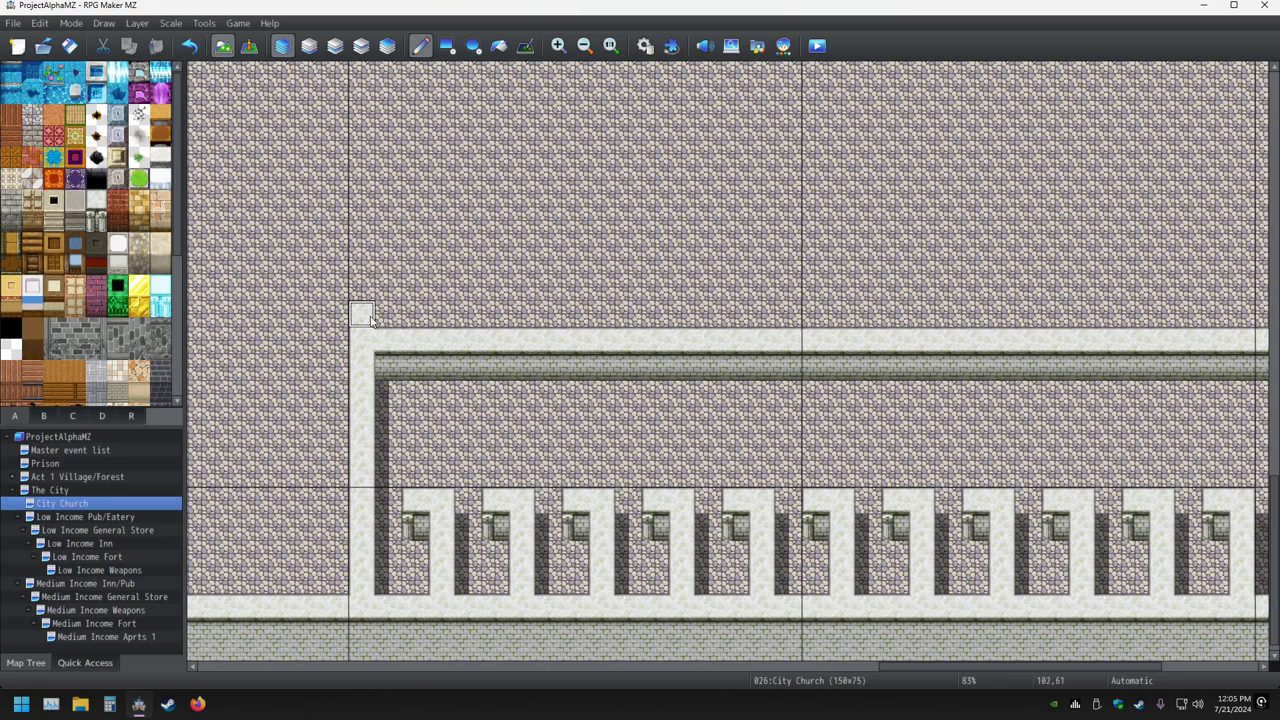
click(447, 46)
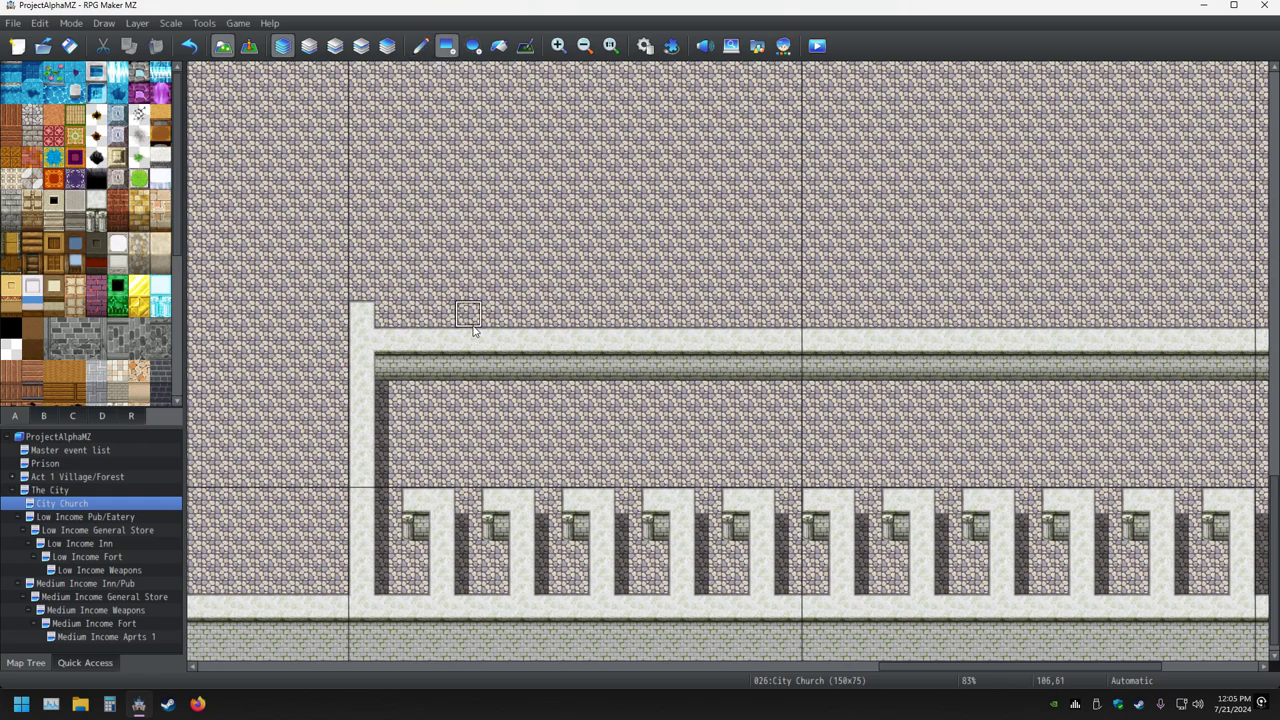
mouse_move(358, 314)
mouse_down()
mouse_move(1262, 330)
mouse_move(1248, 316)
mouse_move(943, 323)
mouse_up()
middle_click(1201, 343)
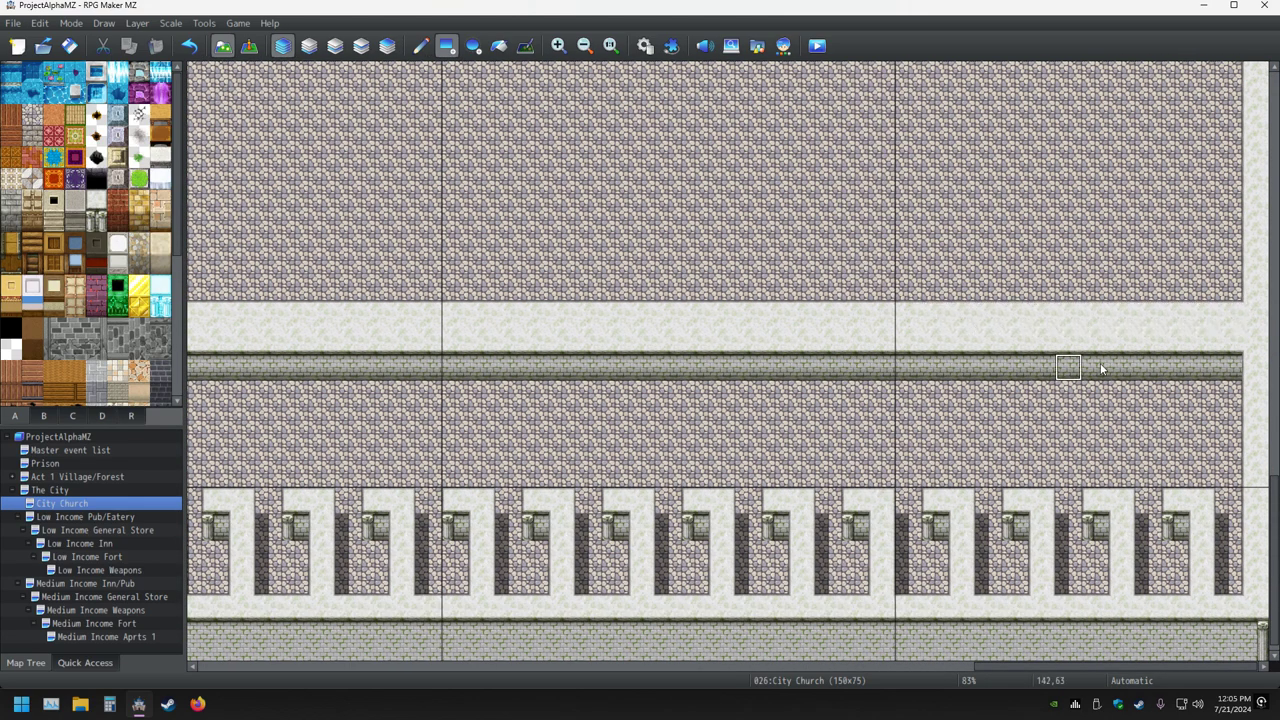
drag(1230, 340, 198, 340)
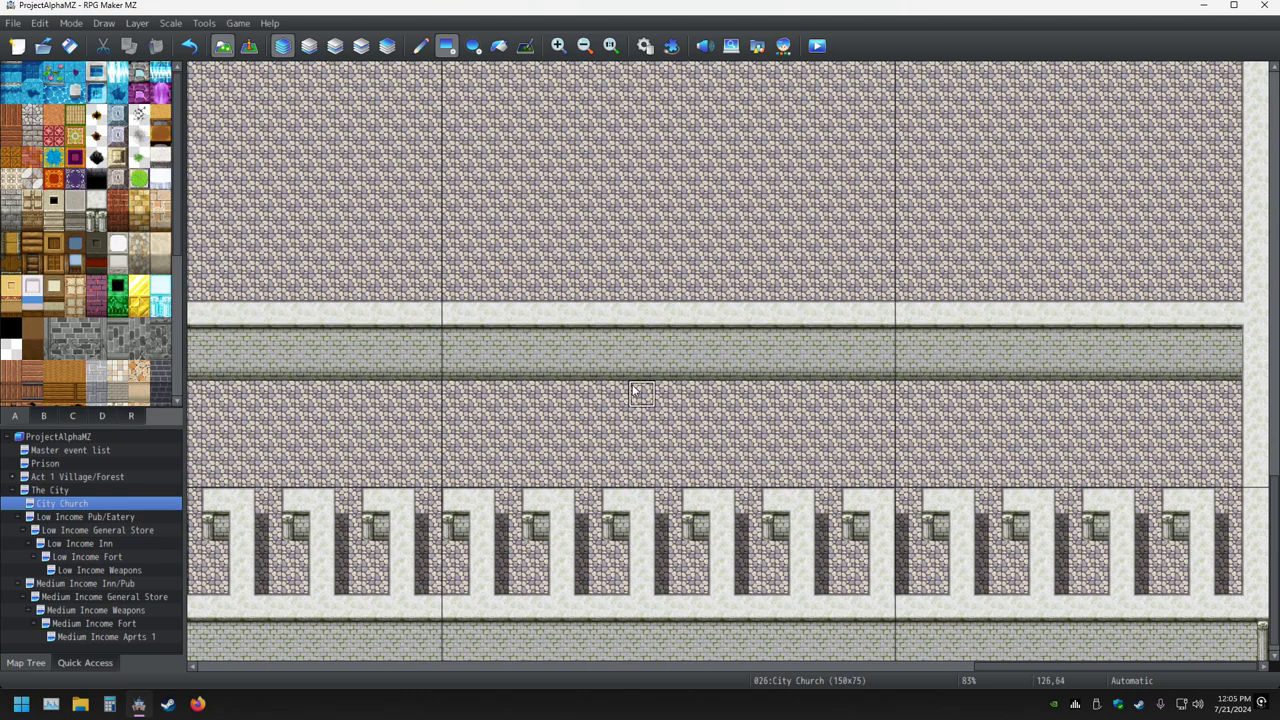
Replace the lower row of the north wall's brick face with cobblestone floor up to the east wall, keeping the face one tile high.
scroll(640, 392, left, 5)
mouse_move(509, 345)
mouse_down()
mouse_move(485, 332)
mouse_move(338, 340)
mouse_move(362, 355)
mouse_move(536, 367)
mouse_move(1272, 368)
mouse_up()
middle_click(1201, 381)
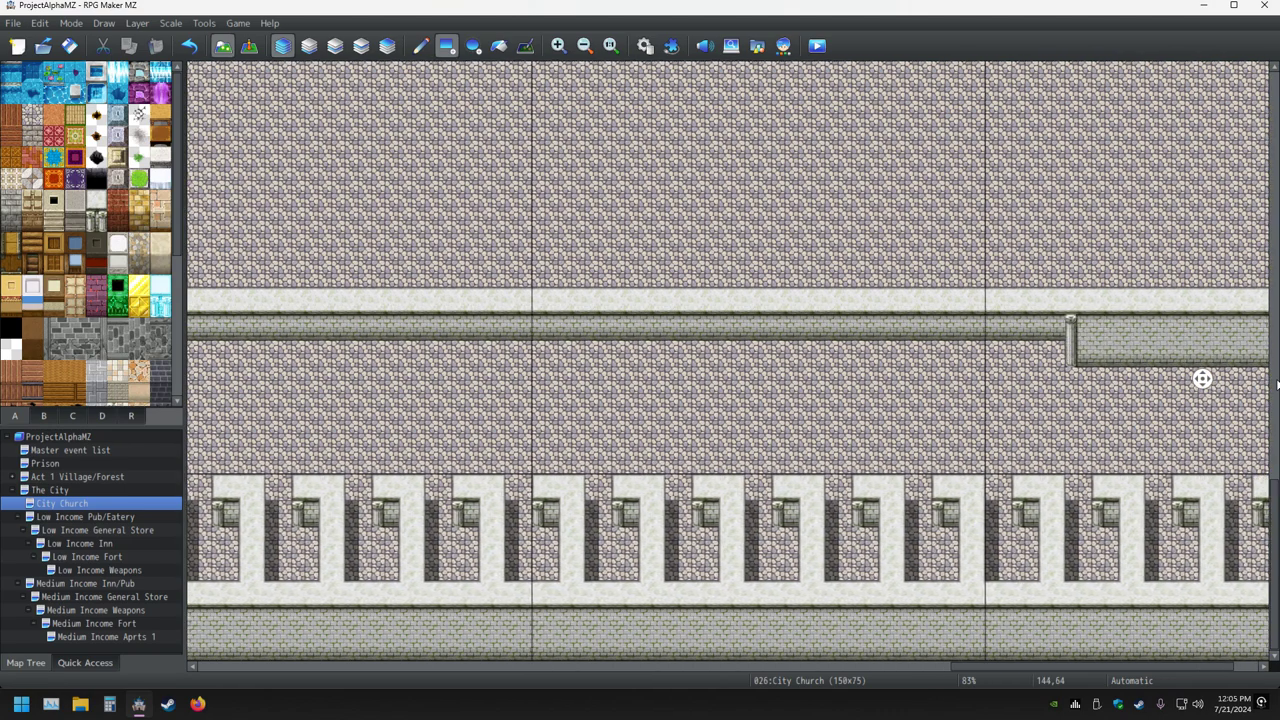
middle_drag(1277, 385, 1100, 360)
drag(1005, 360, 1200, 360)
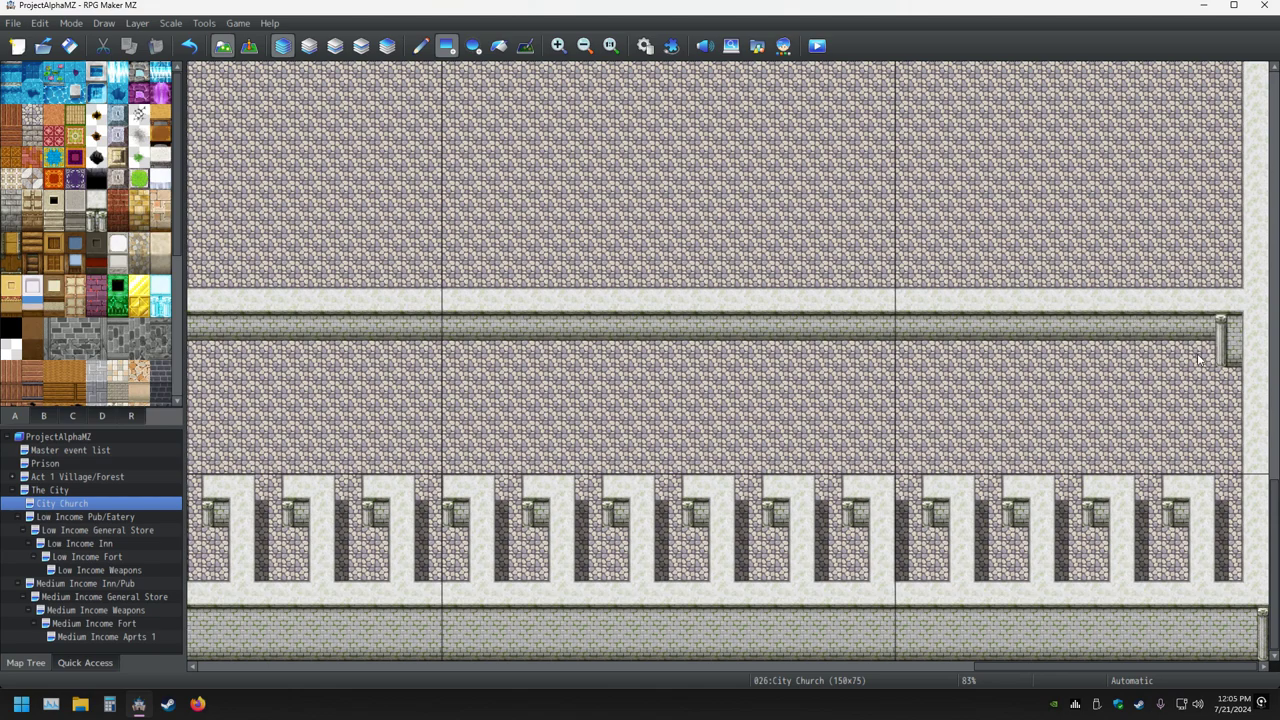
click(1200, 360)
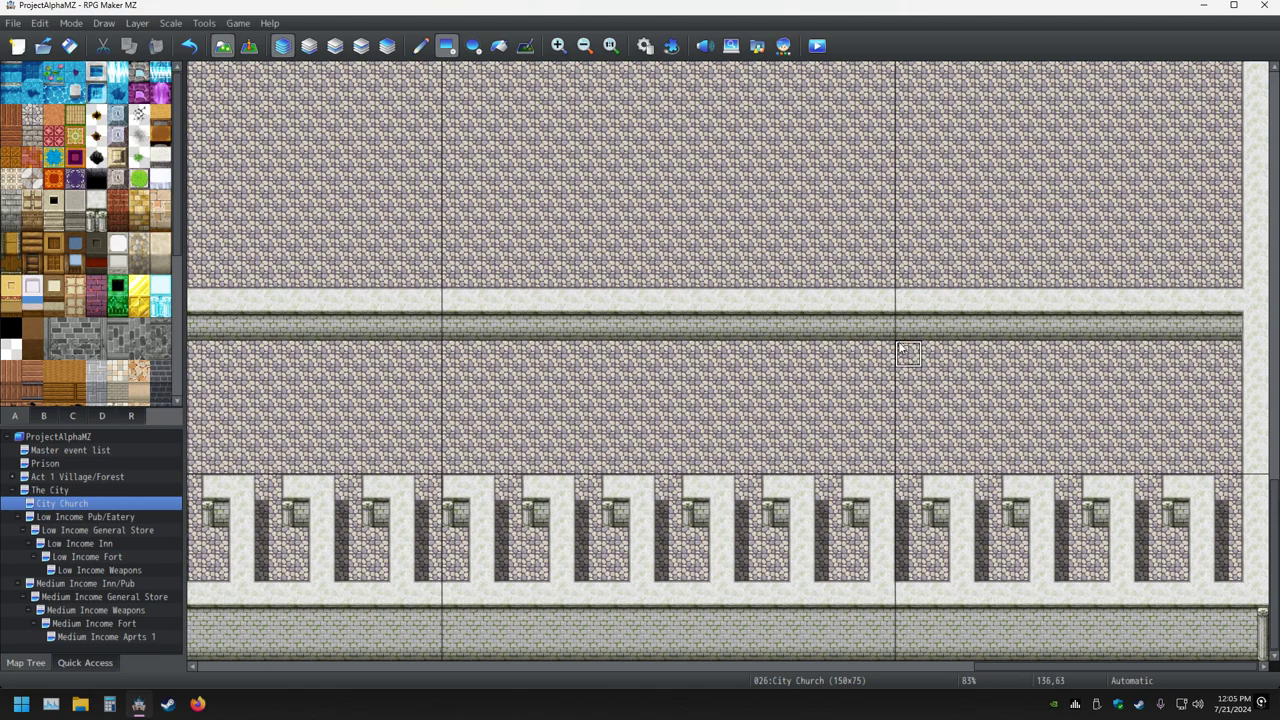
Draw a four-tile hooked partition southward from the north wall's west end with a brick face beneath, and copy it as a three-by-five-tile block.
scroll(908, 352, left, 5)
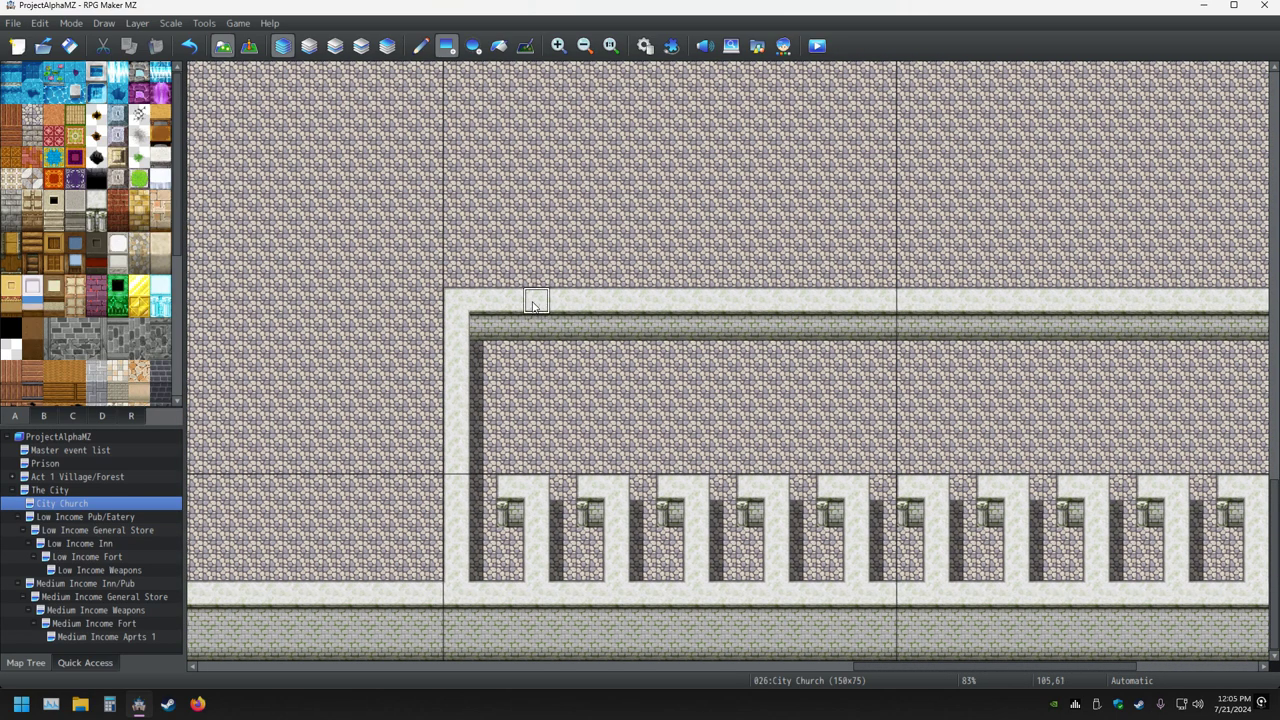
mouse_move(536, 303)
mouse_down()
mouse_move(548, 359)
mouse_move(544, 403)
mouse_move(510, 432)
mouse_up()
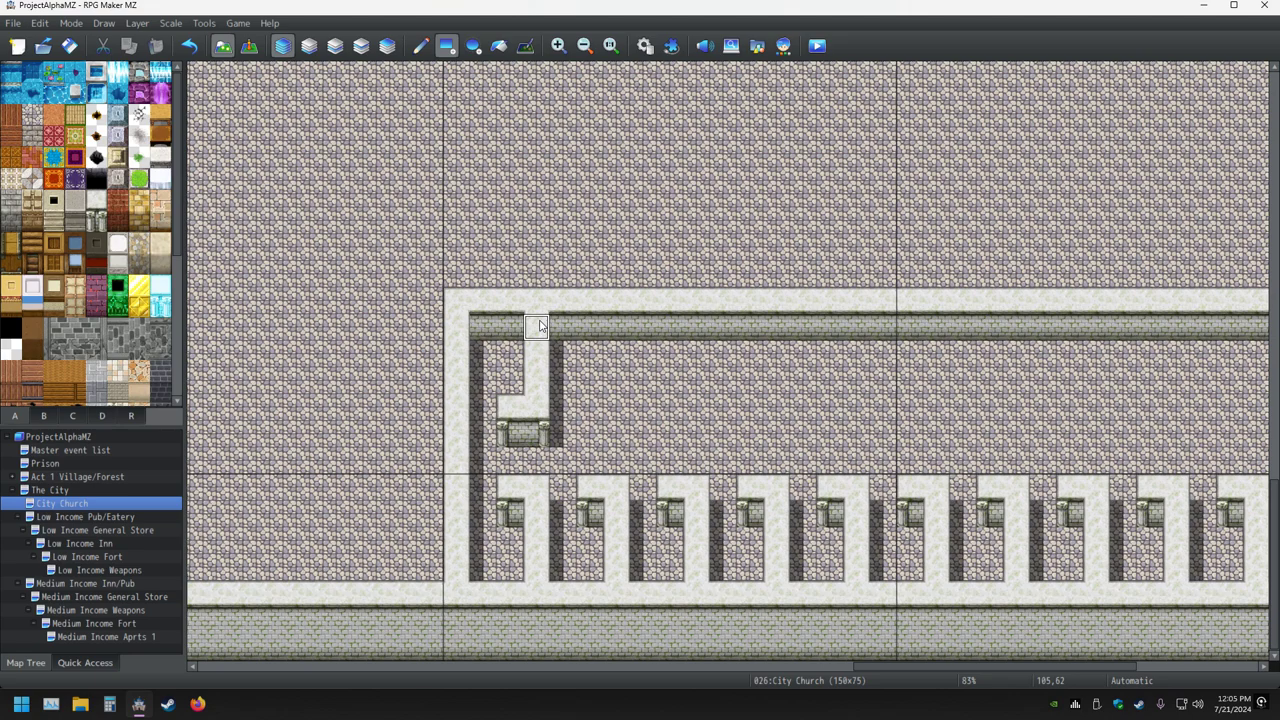
mouse_move(539, 326)
right_down()
mouse_move(510, 410)
mouse_move(490, 410)
right_up()
click(420, 45)
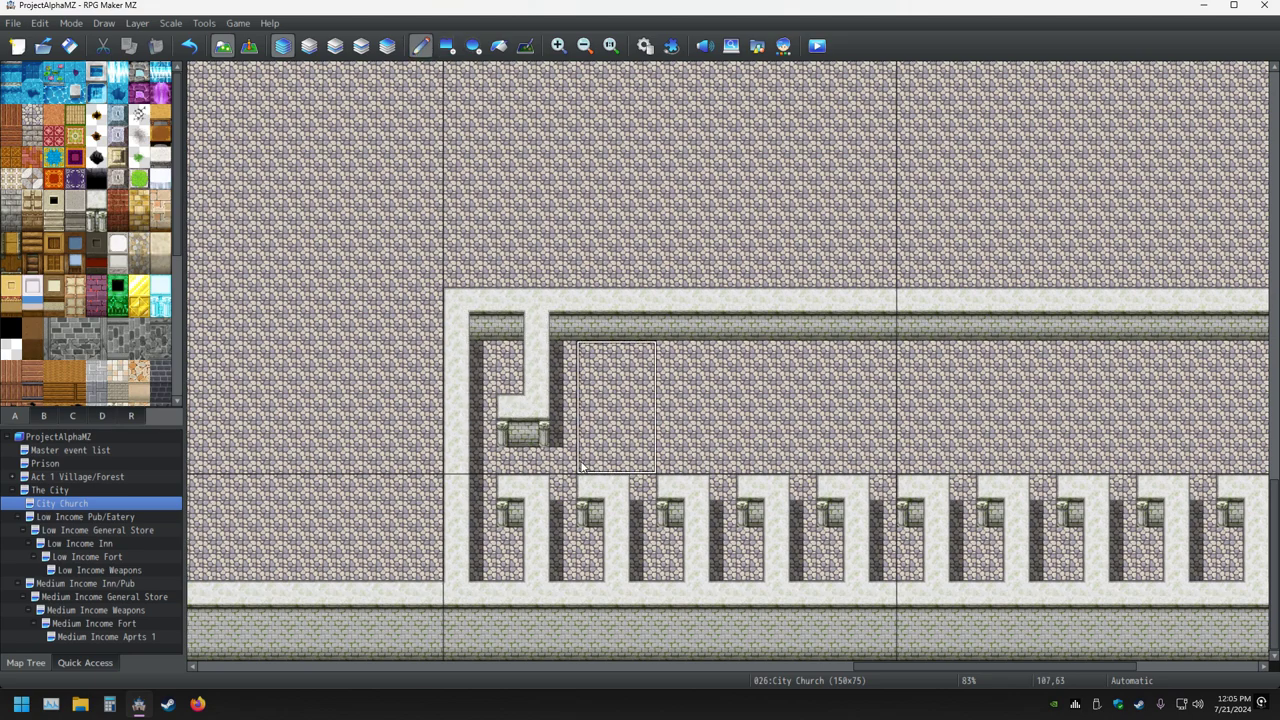
Place five copies of the hooked partition eastward along the room's north wall at the spacing of the original.
click(555, 430)
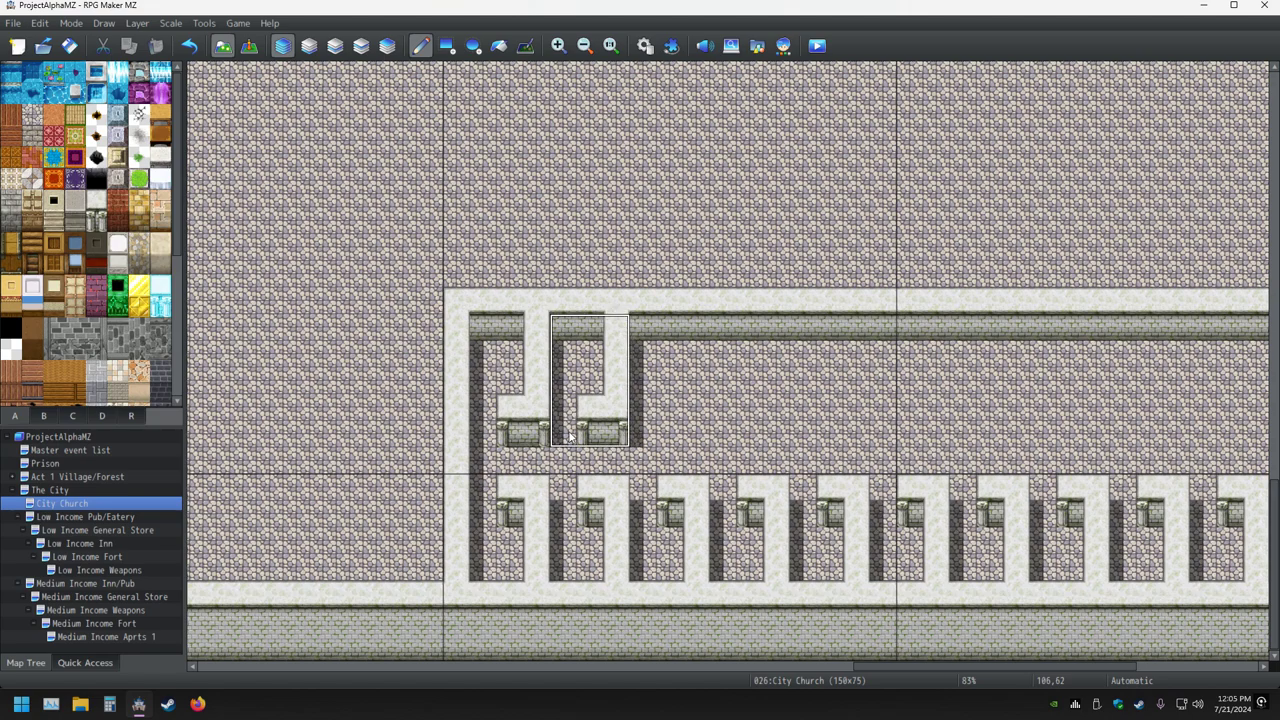
click(636, 432)
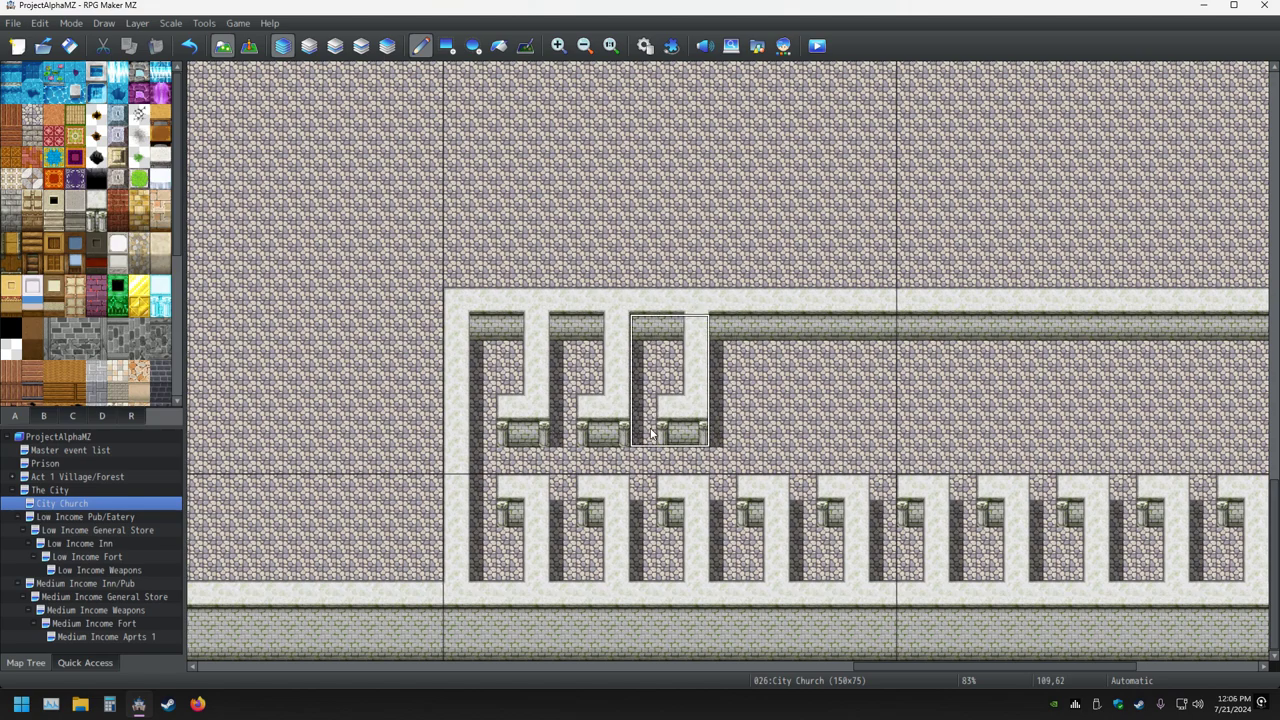
click(733, 438)
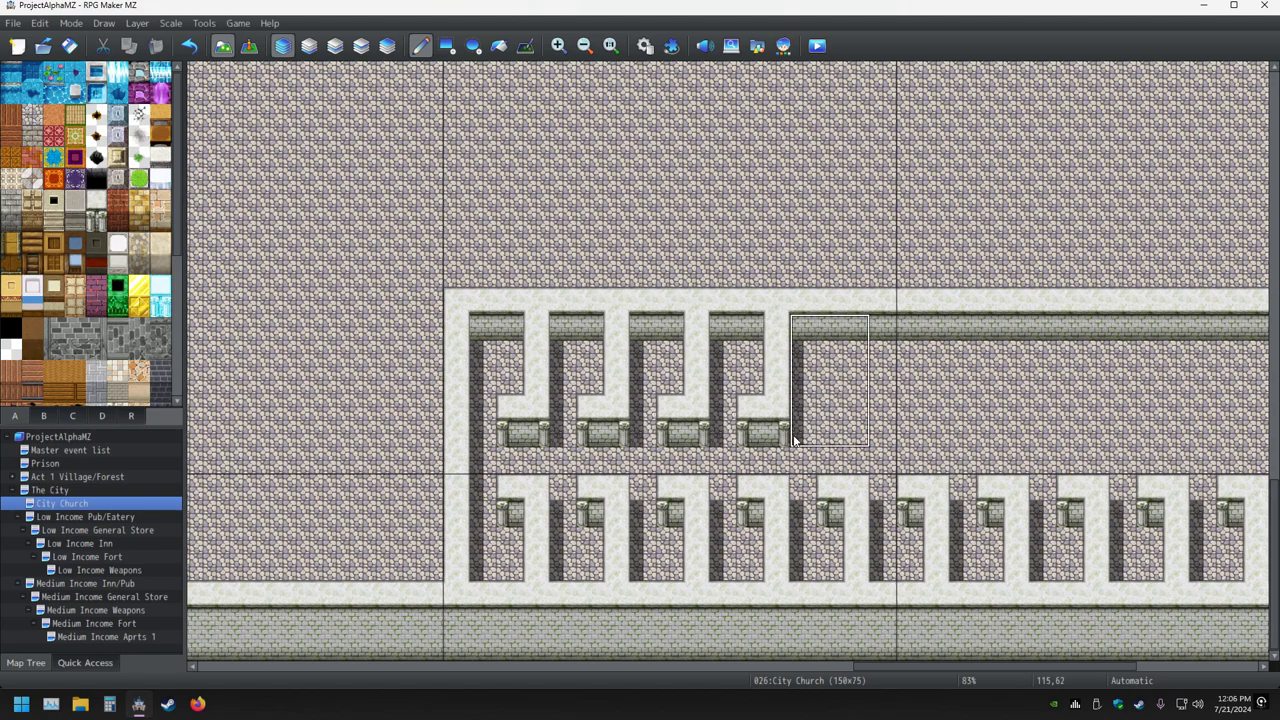
click(875, 440)
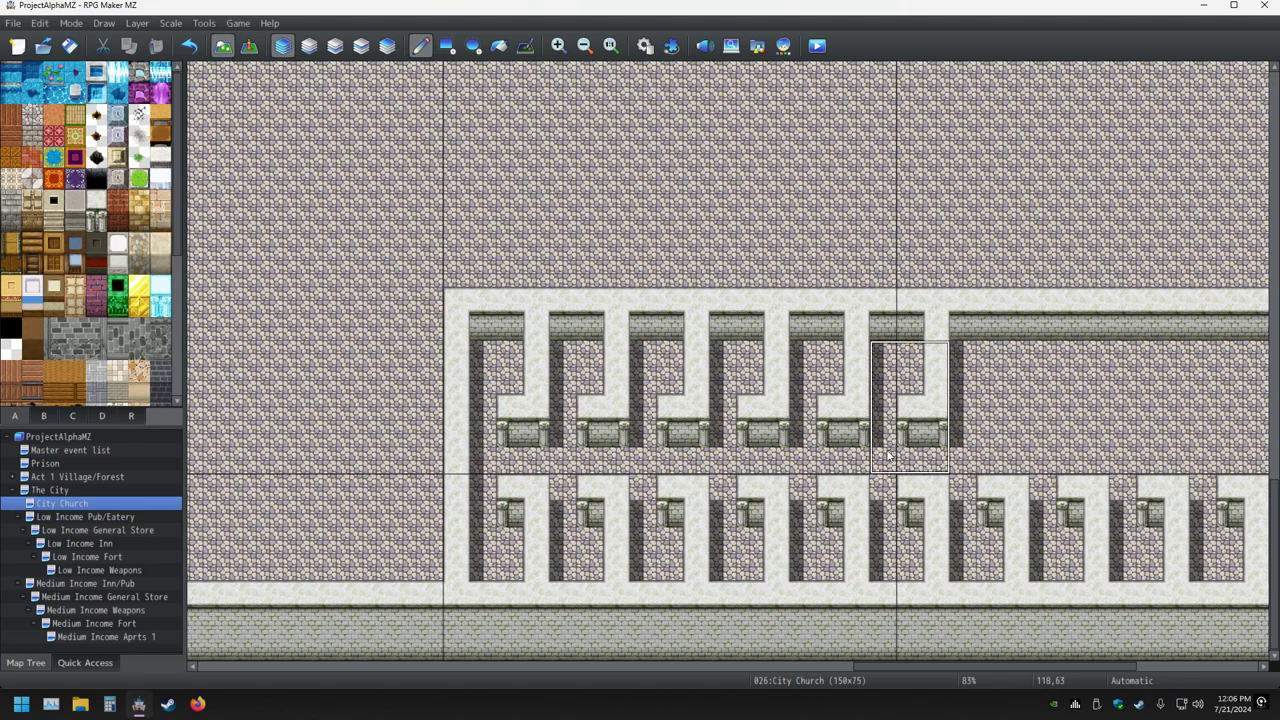
Continue the north partition row eastward with four more evenly spaced copies.
middle_click(853, 468)
middle_click(945, 465)
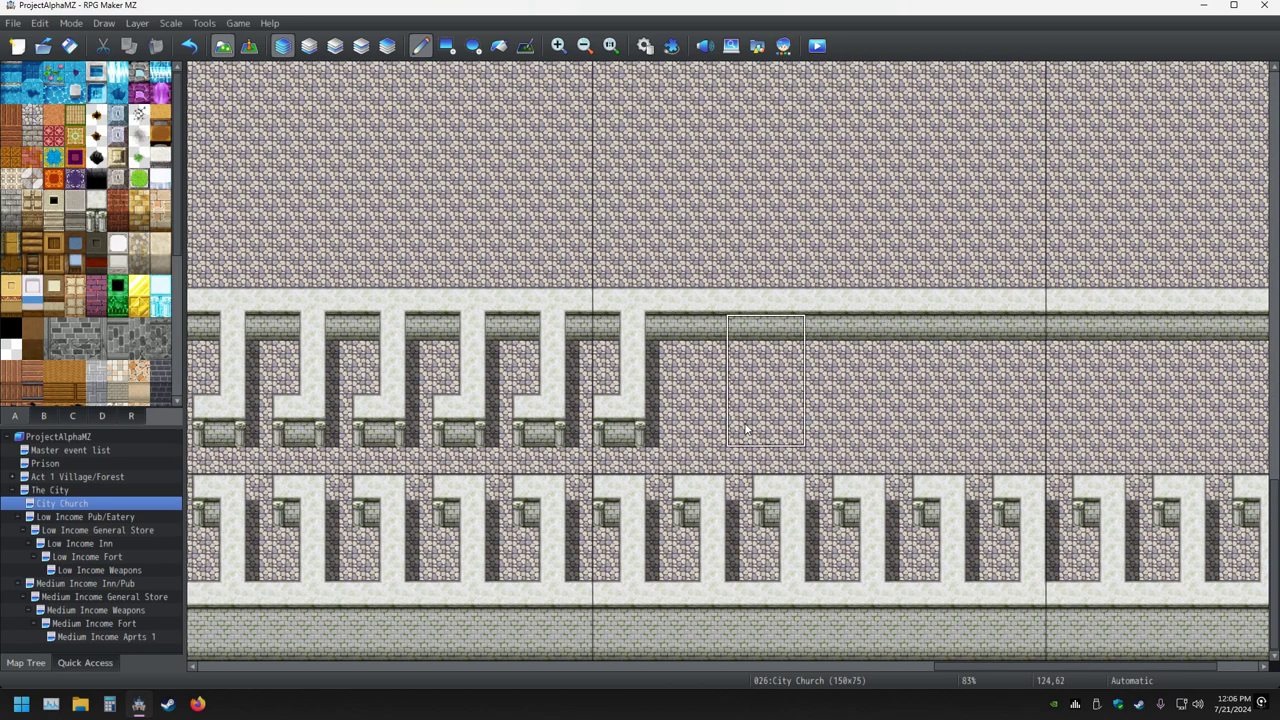
click(690, 441)
click(768, 441)
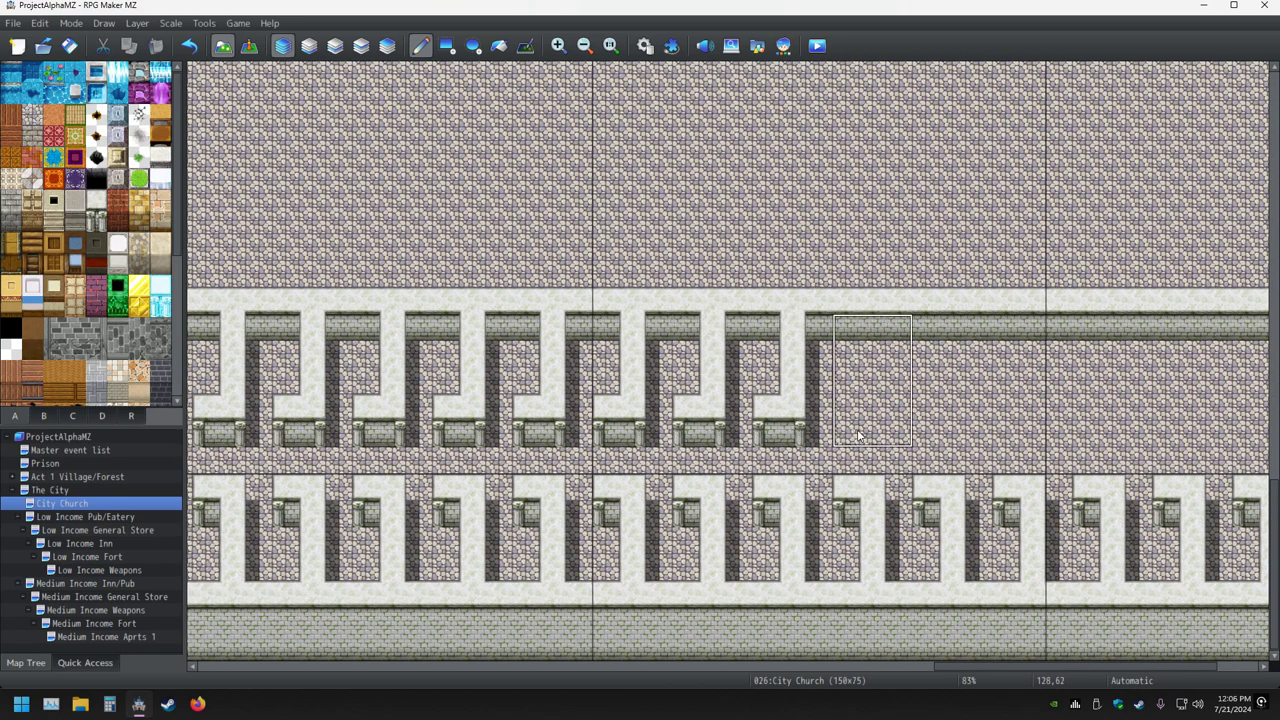
click(852, 450)
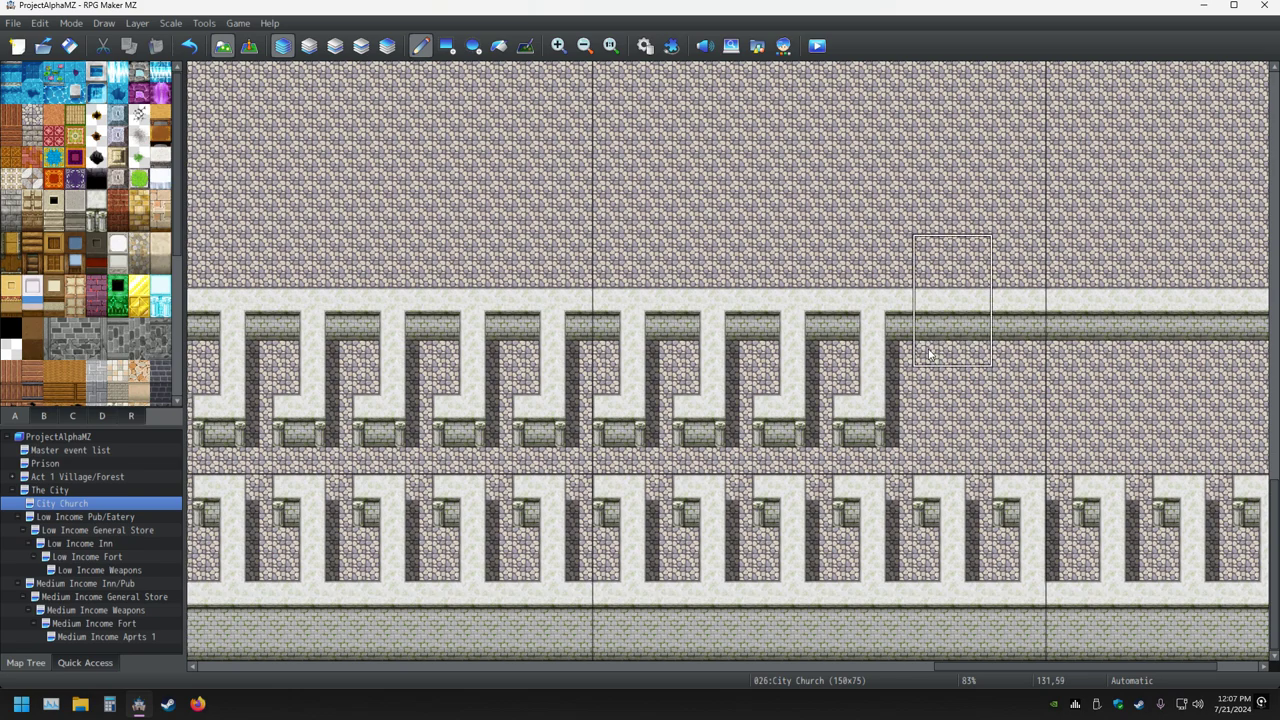
click(906, 437)
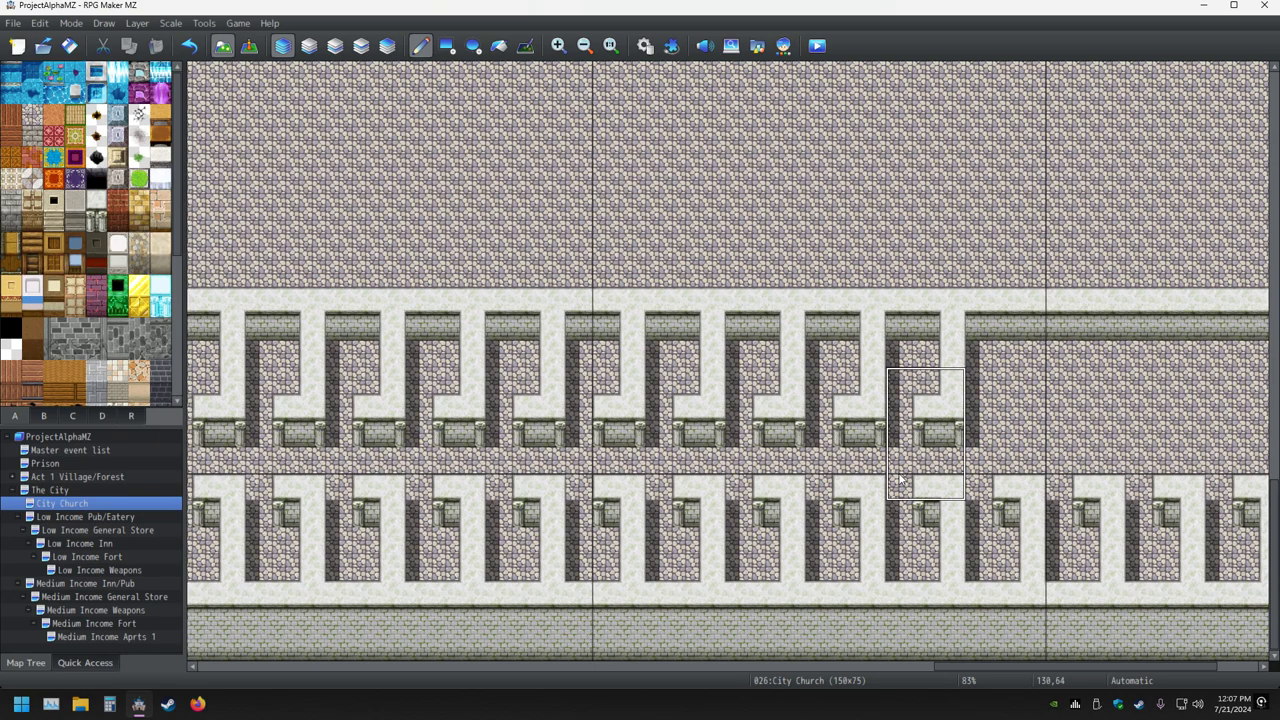
Undo the misaligned partition copy and complete the north row with five more copies up to the east wall.
middle_click(885, 433)
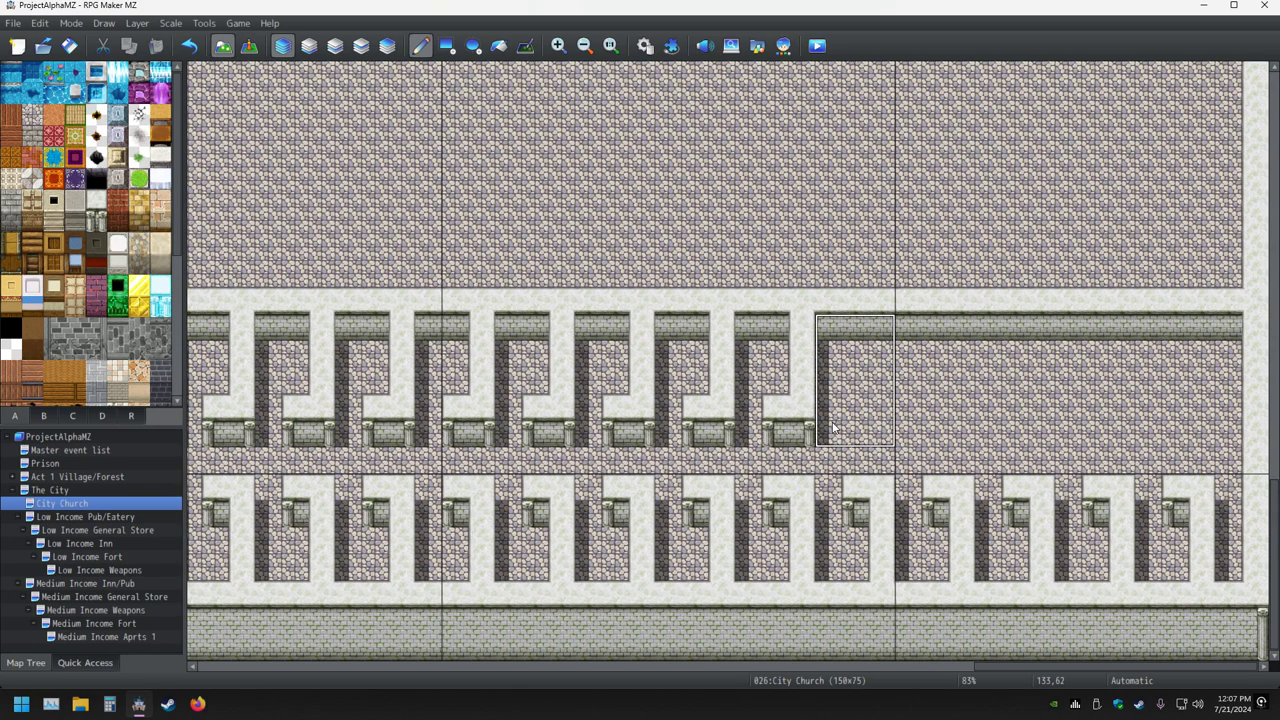
click(835, 437)
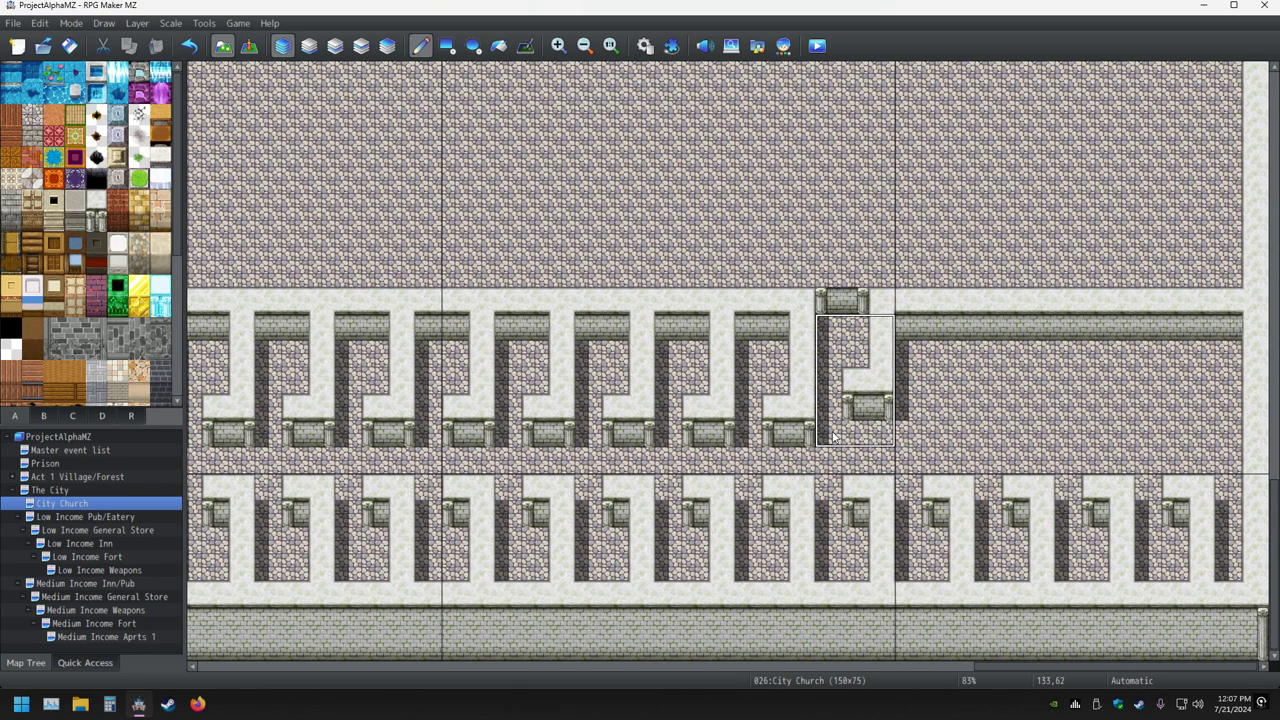
click(189, 45)
mouse_move(782, 424)
mouse_down()
mouse_move(977, 434)
mouse_move(953, 437)
mouse_move(911, 437)
mouse_move(1044, 420)
mouse_move(1071, 435)
mouse_move(1180, 440)
mouse_up()
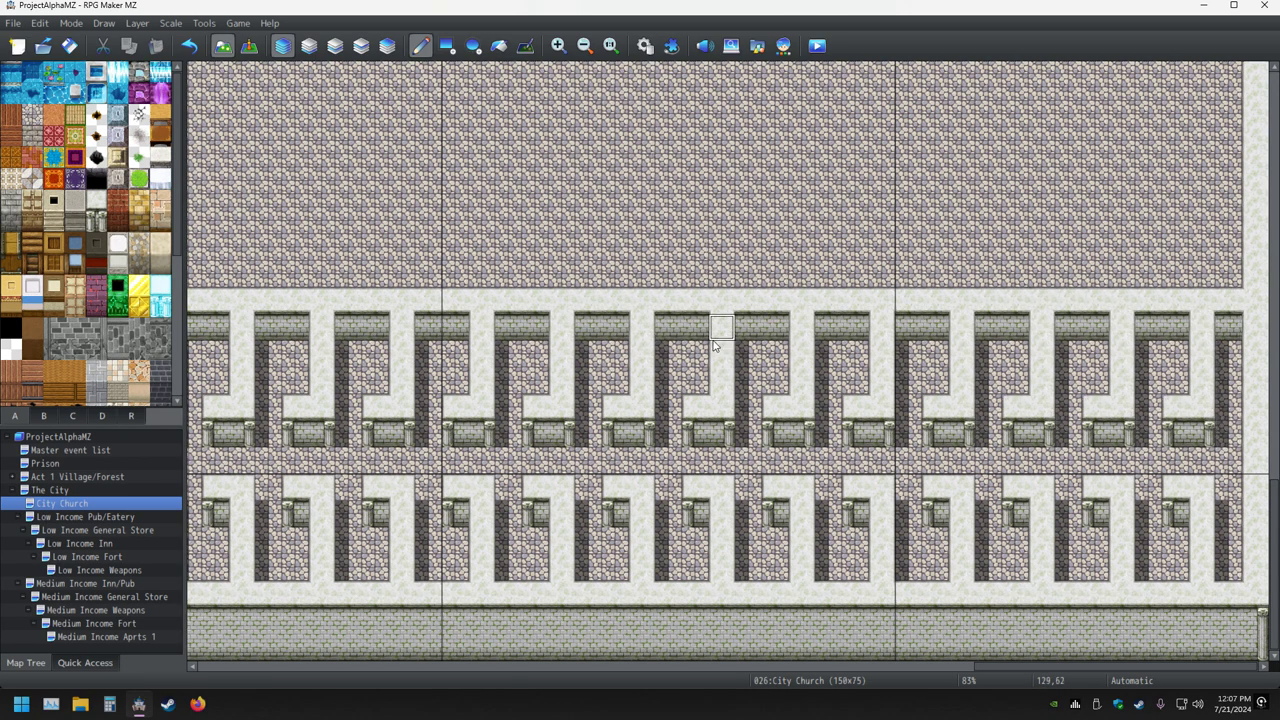
Examine the partitioned southeast room at several zoom levels against the size of the whole church map.
ctrl+scroll(714, 340, down, 3)
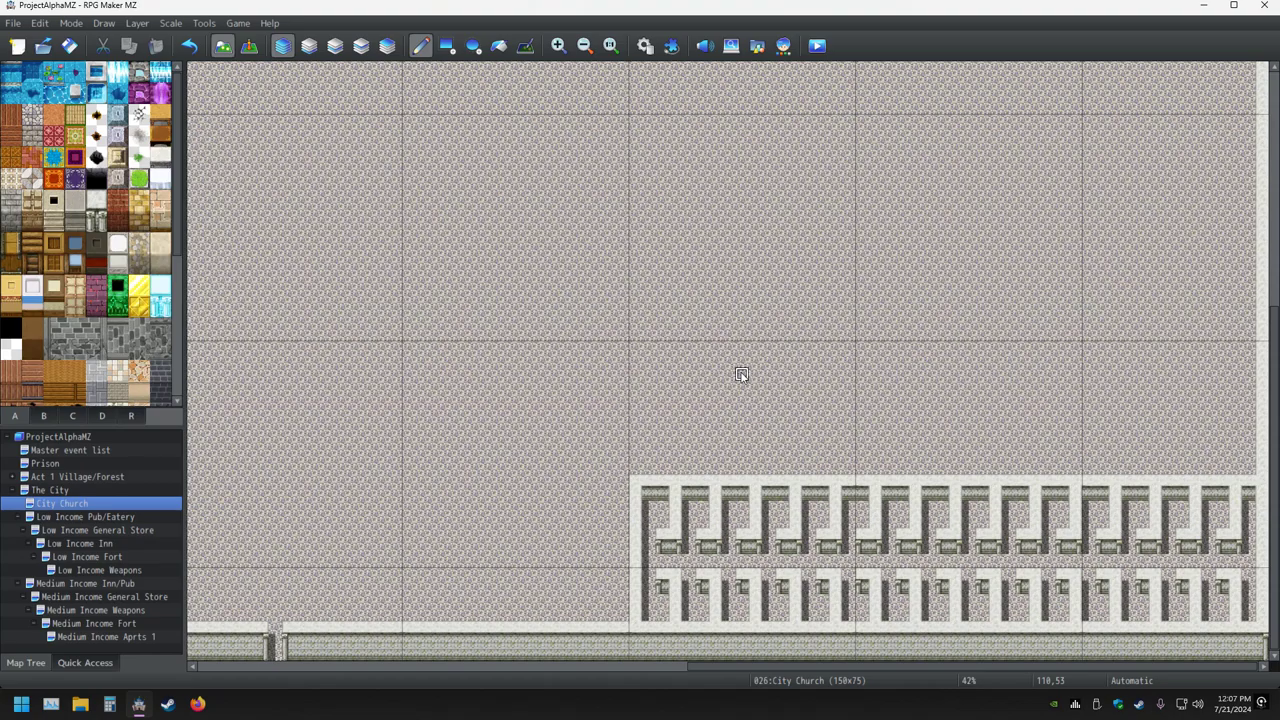
ctrl+scroll(741, 375, down, 3)
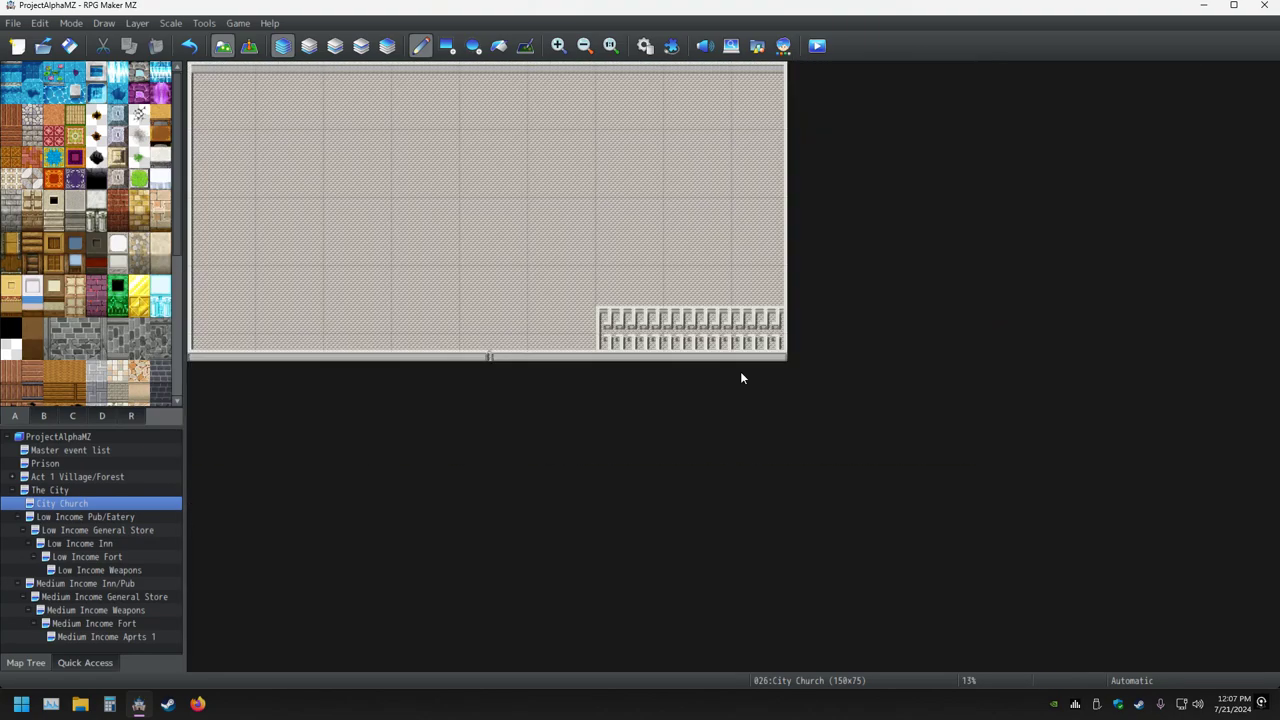
ctrl+scroll(725, 320, up, 3)
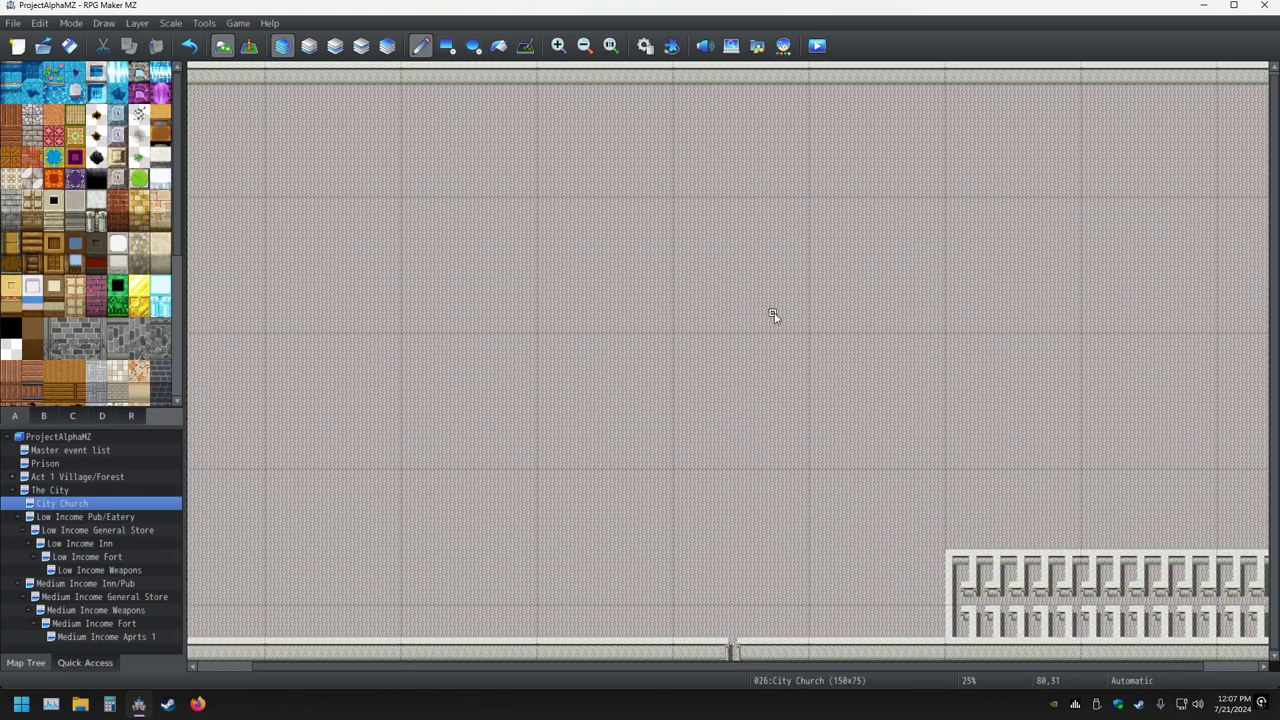
ctrl+scroll(775, 315, down, 2)
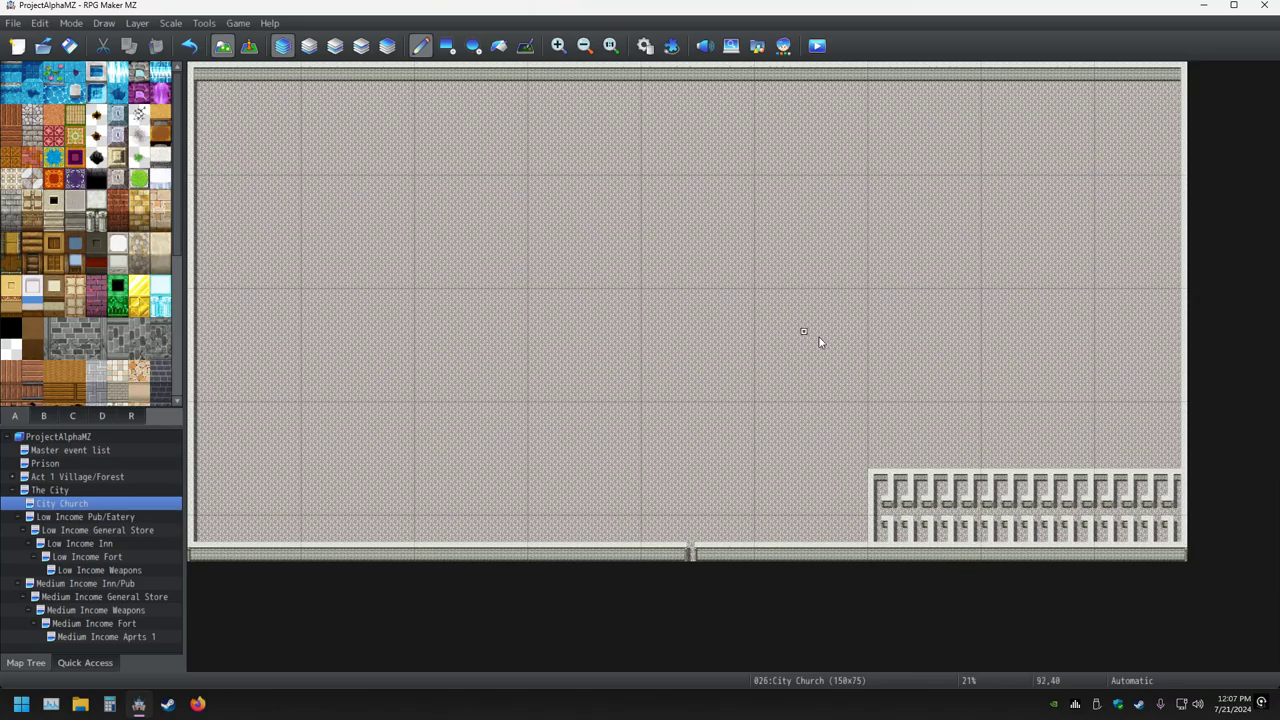
ctrl+scroll(880, 428, up, 1)
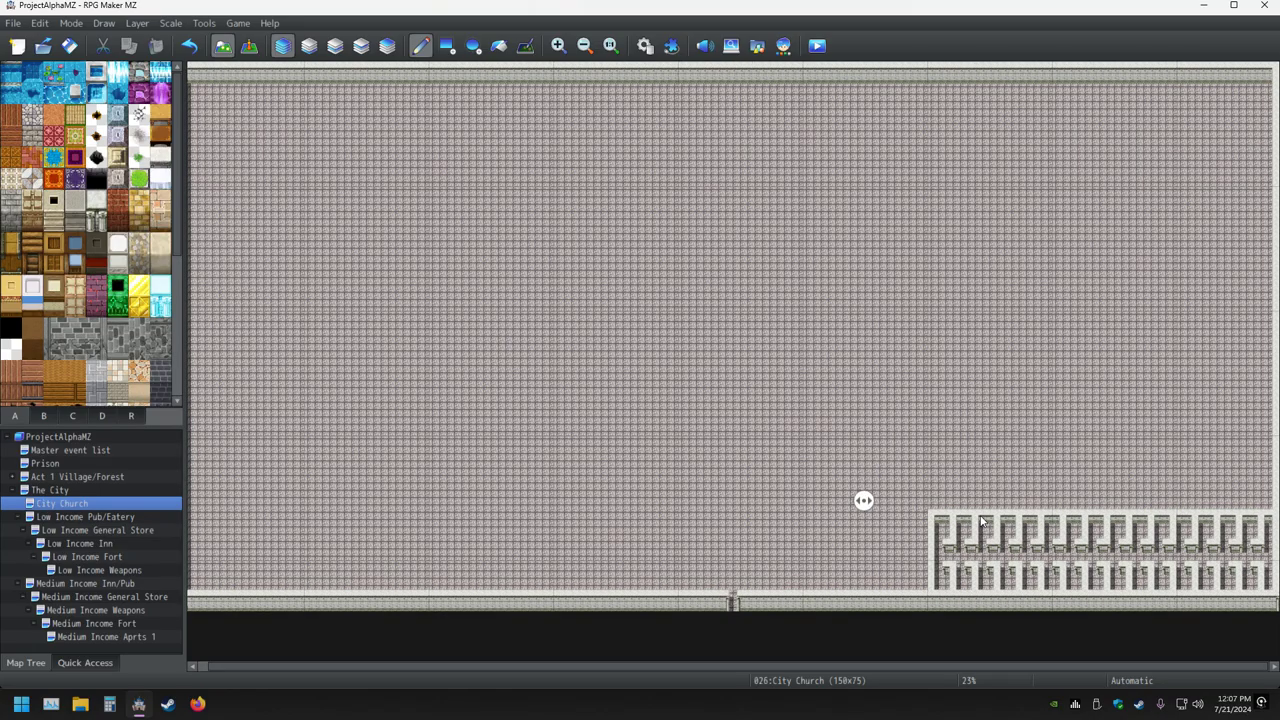
ctrl+scroll(896, 493, up, 2)
ctrl+scroll(896, 490, up, 1)
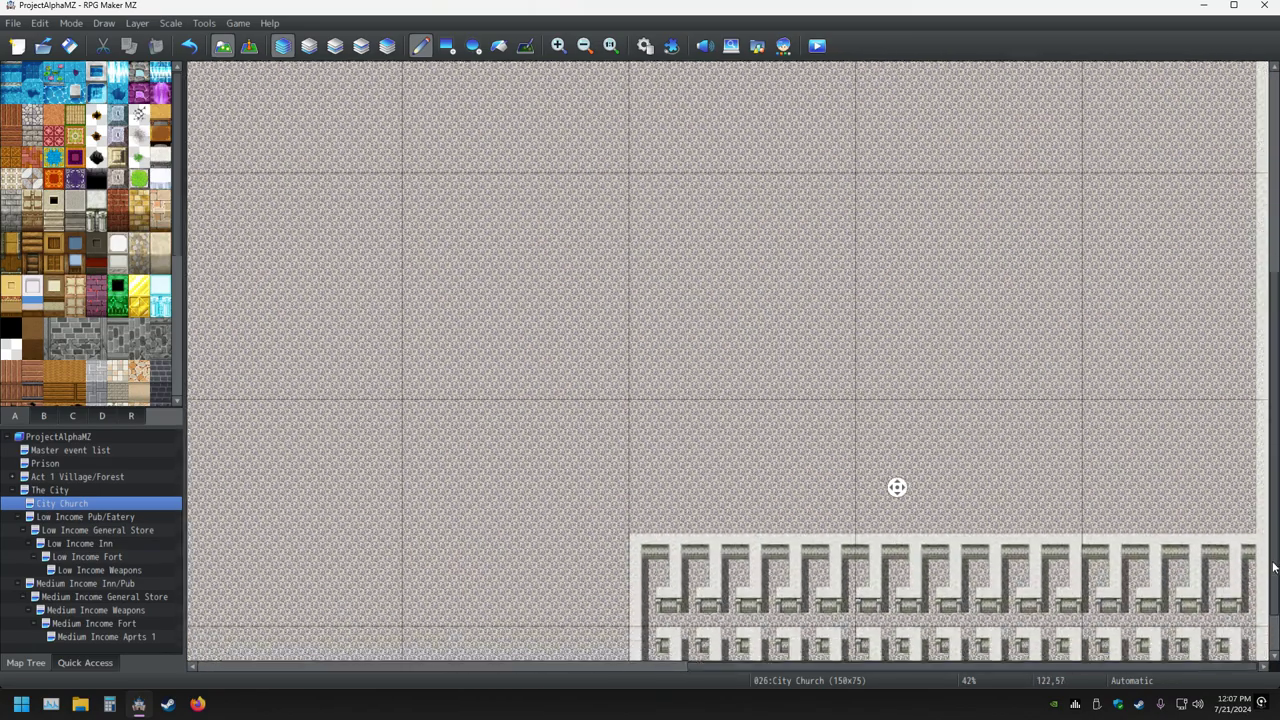
scroll(897, 486, down, 1)
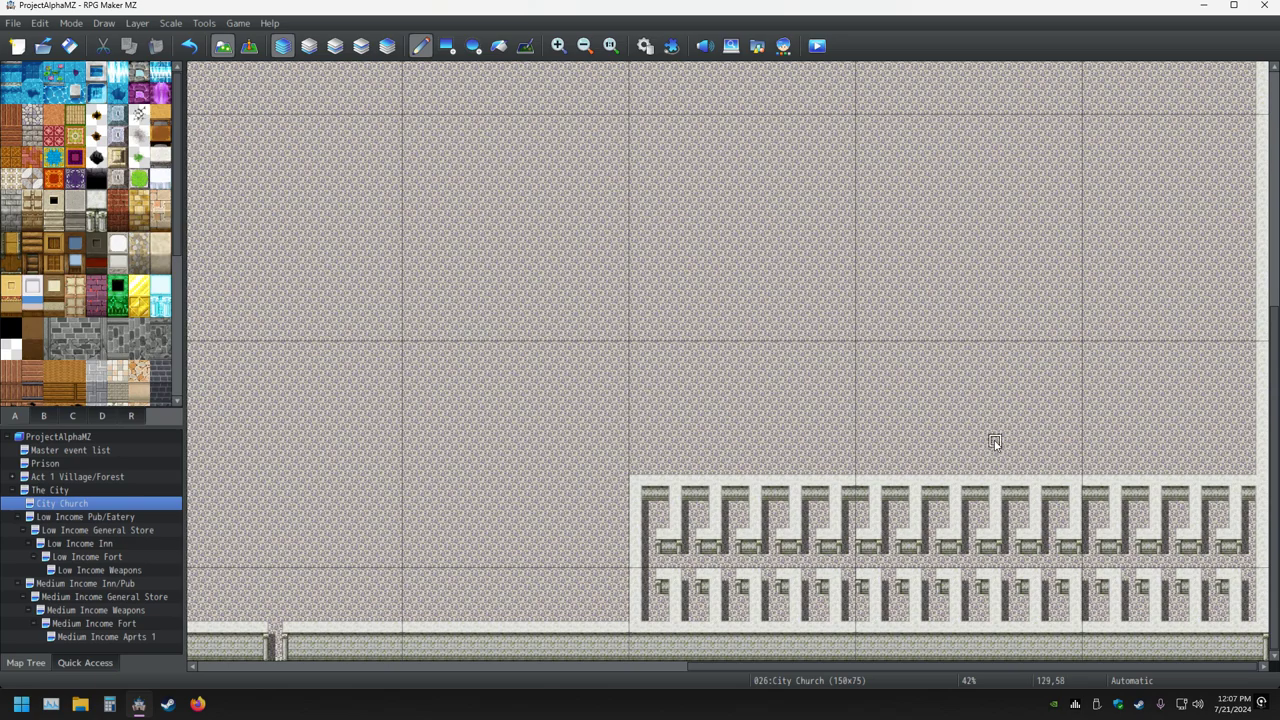
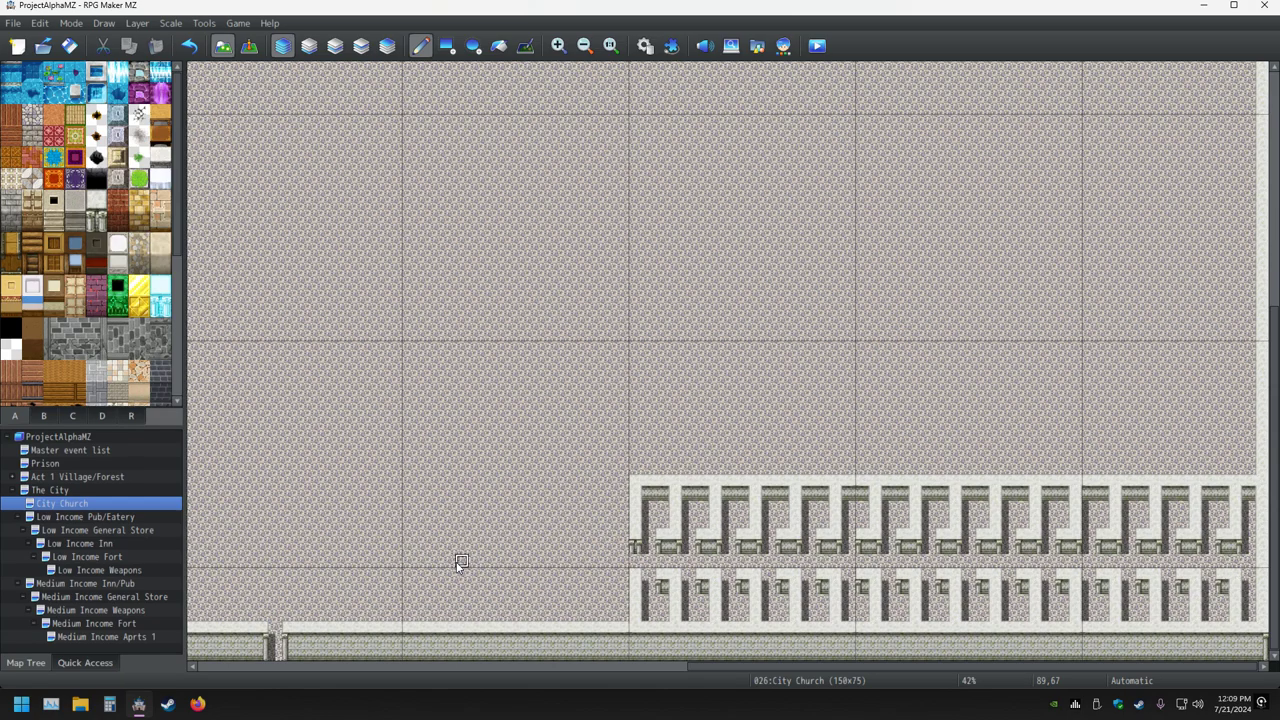
Save the project with the finished partition rows.
click(69, 45)
click(440, 50)
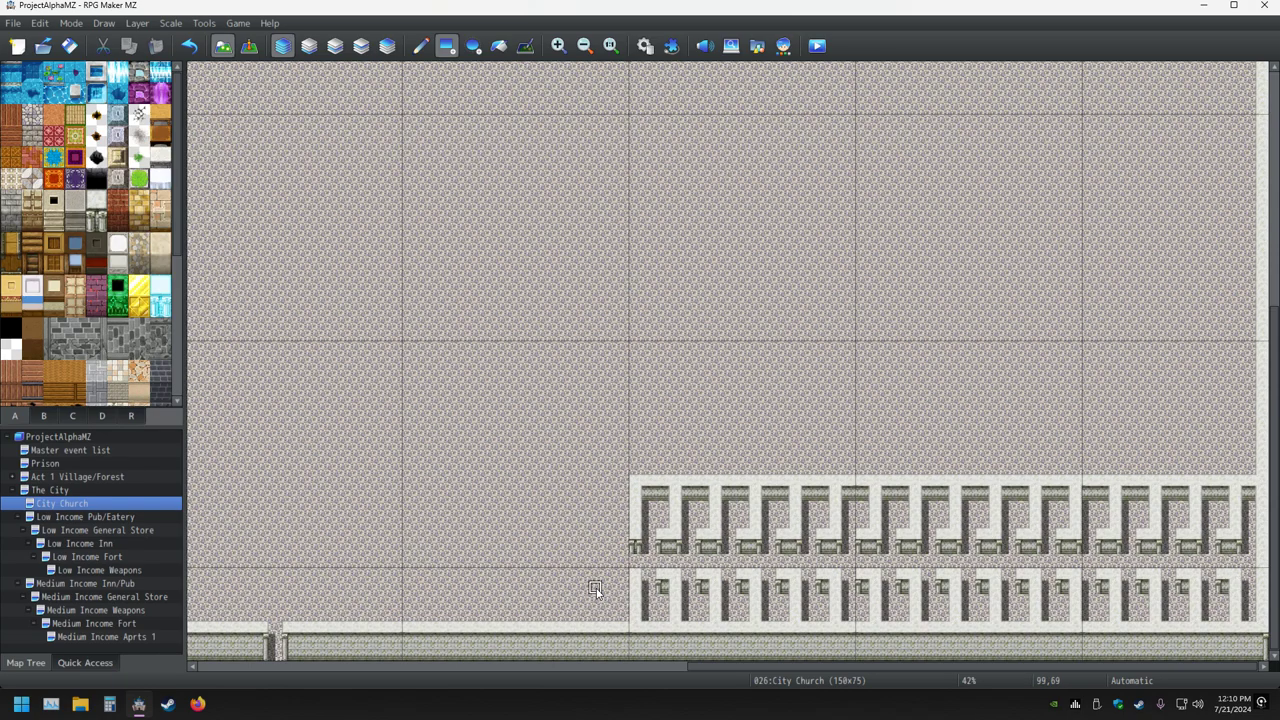
click(473, 45)
drag(354, 192, 715, 336)
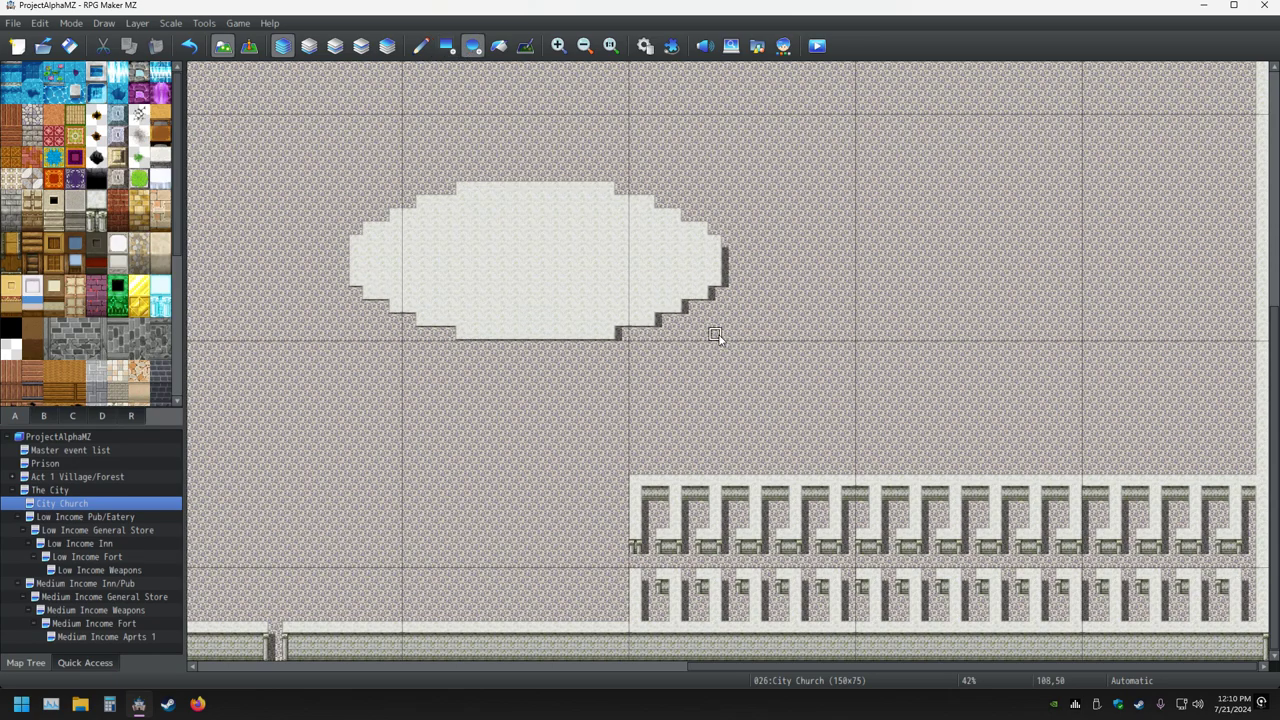
click(189, 46)
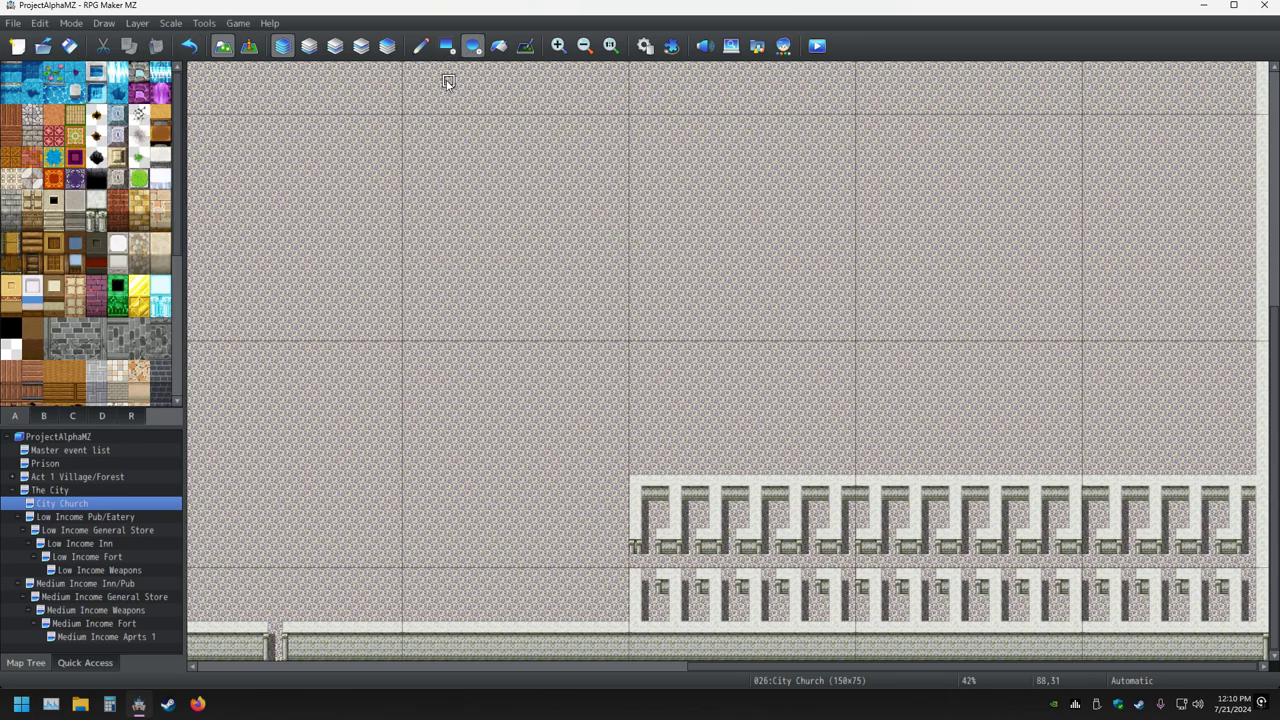
click(447, 46)
click(473, 46)
mouse_move(406, 146)
mouse_down()
mouse_move(848, 292)
mouse_move(910, 325)
mouse_up()
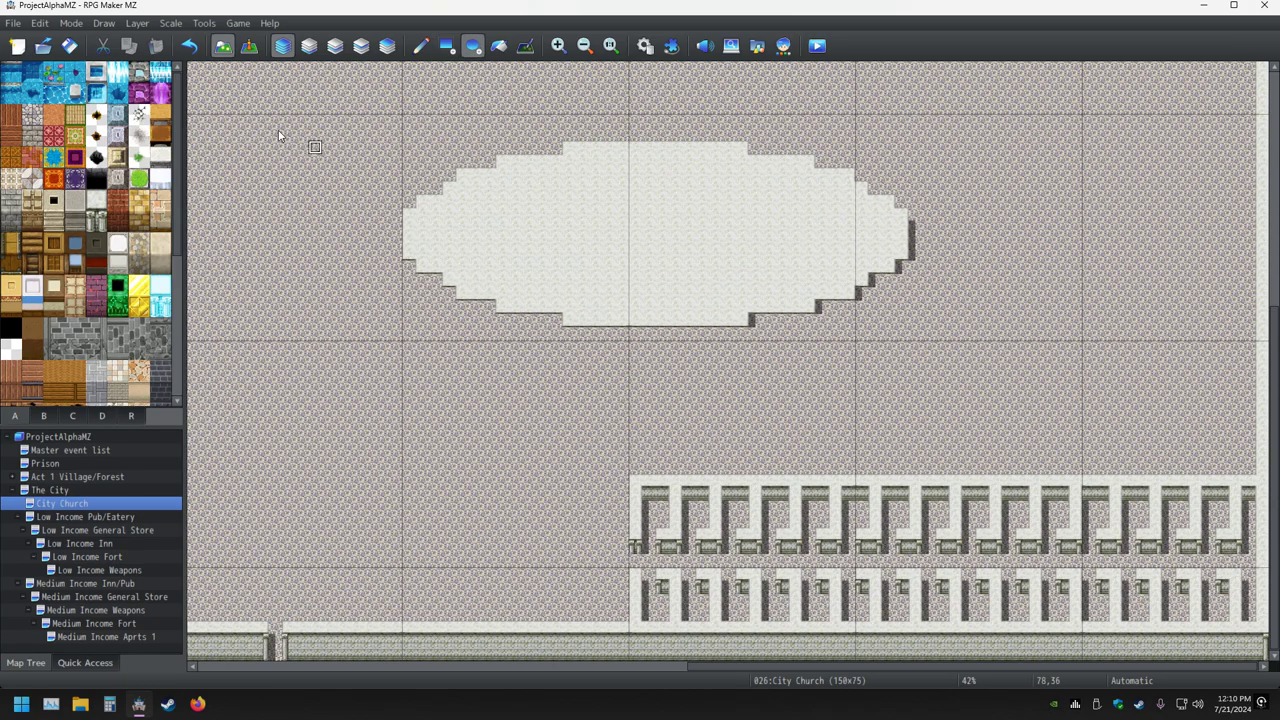
click(189, 46)
Wall off a rectangular entrance room adjoining the west end of the partitions and add a stone face along its north wall.
click(447, 46)
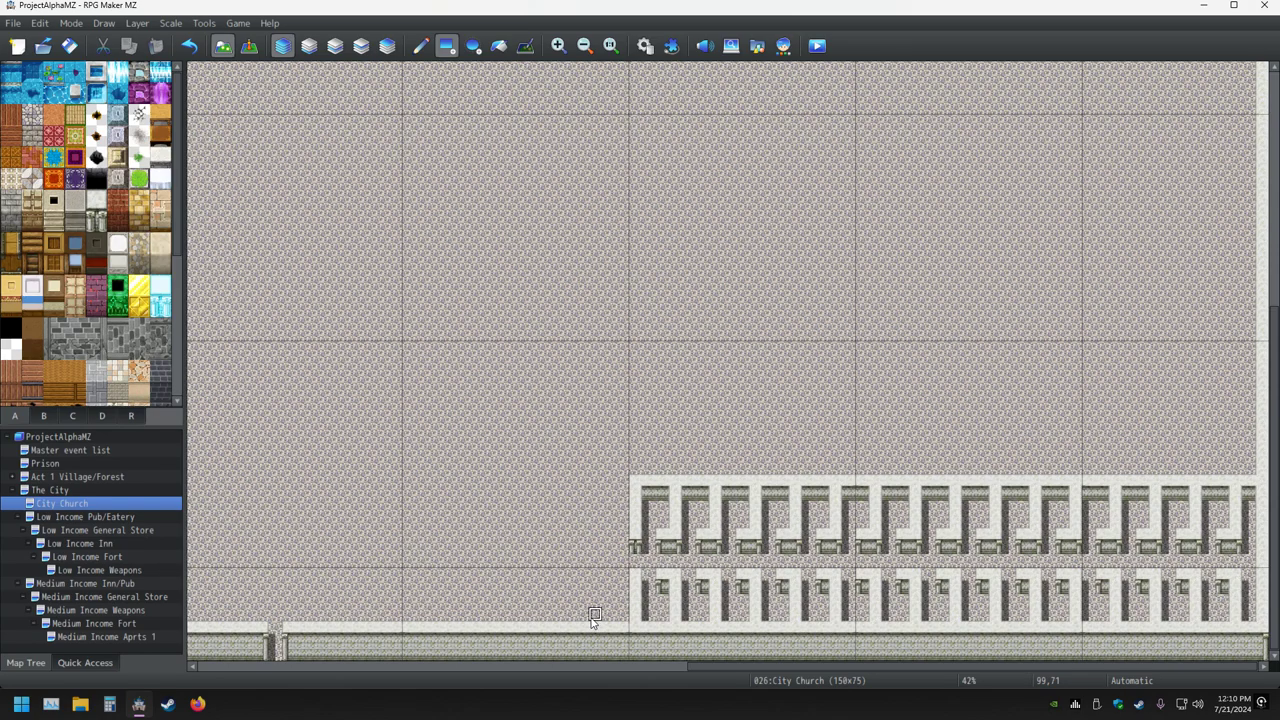
ctrl+scroll(594, 614, up, 2)
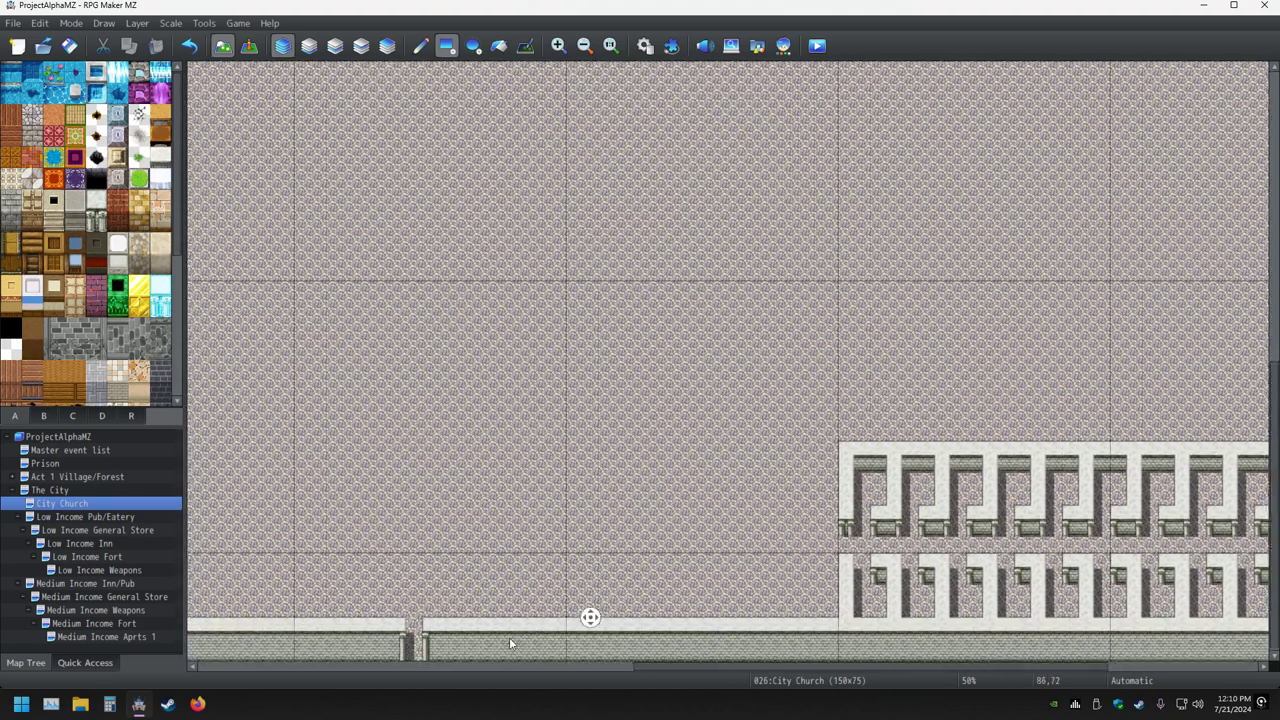
middle_drag(509, 643, 570, 605)
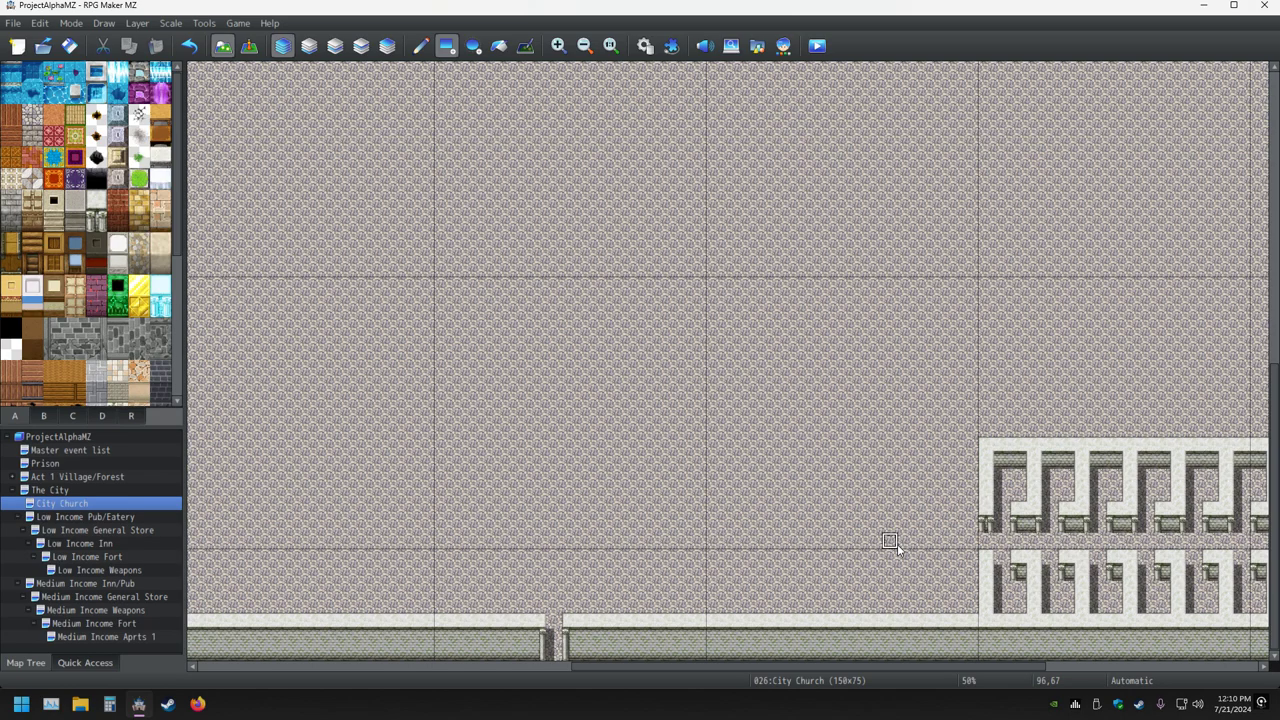
mouse_move(988, 432)
mouse_down()
mouse_move(992, 366)
mouse_move(674, 382)
mouse_move(511, 366)
mouse_move(494, 552)
mouse_move(505, 613)
mouse_up()
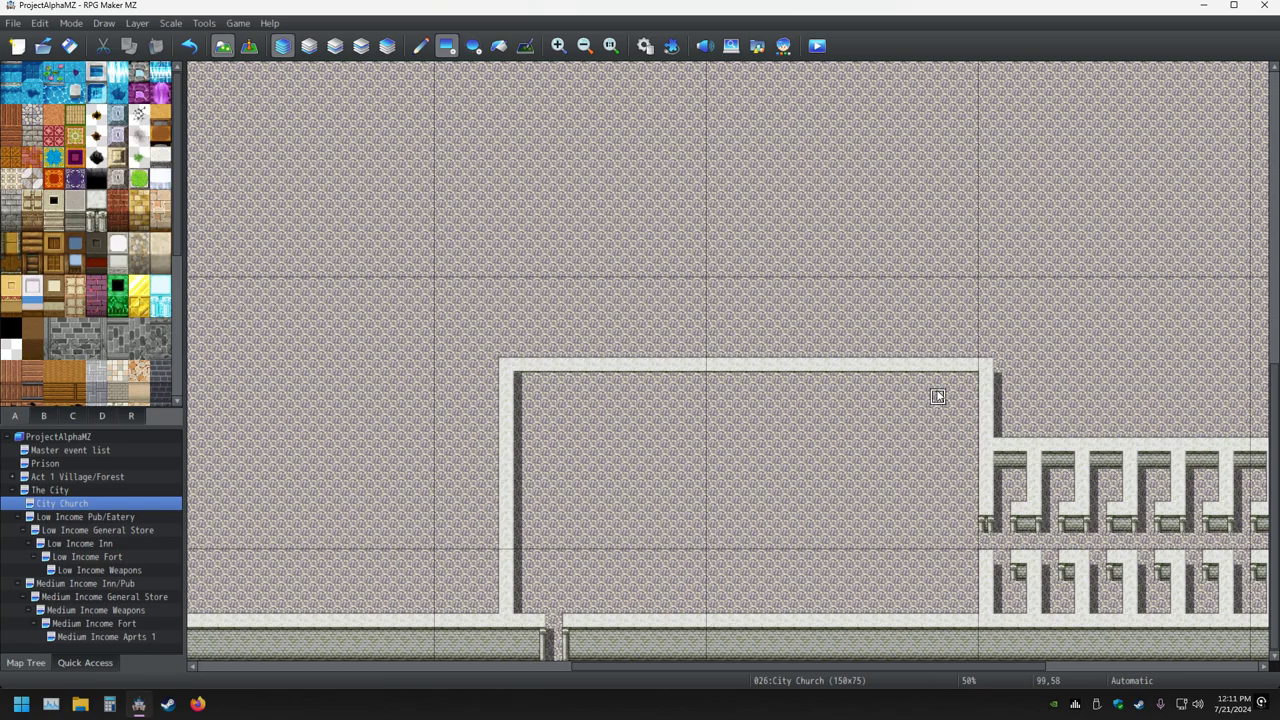
drag(969, 382, 522, 390)
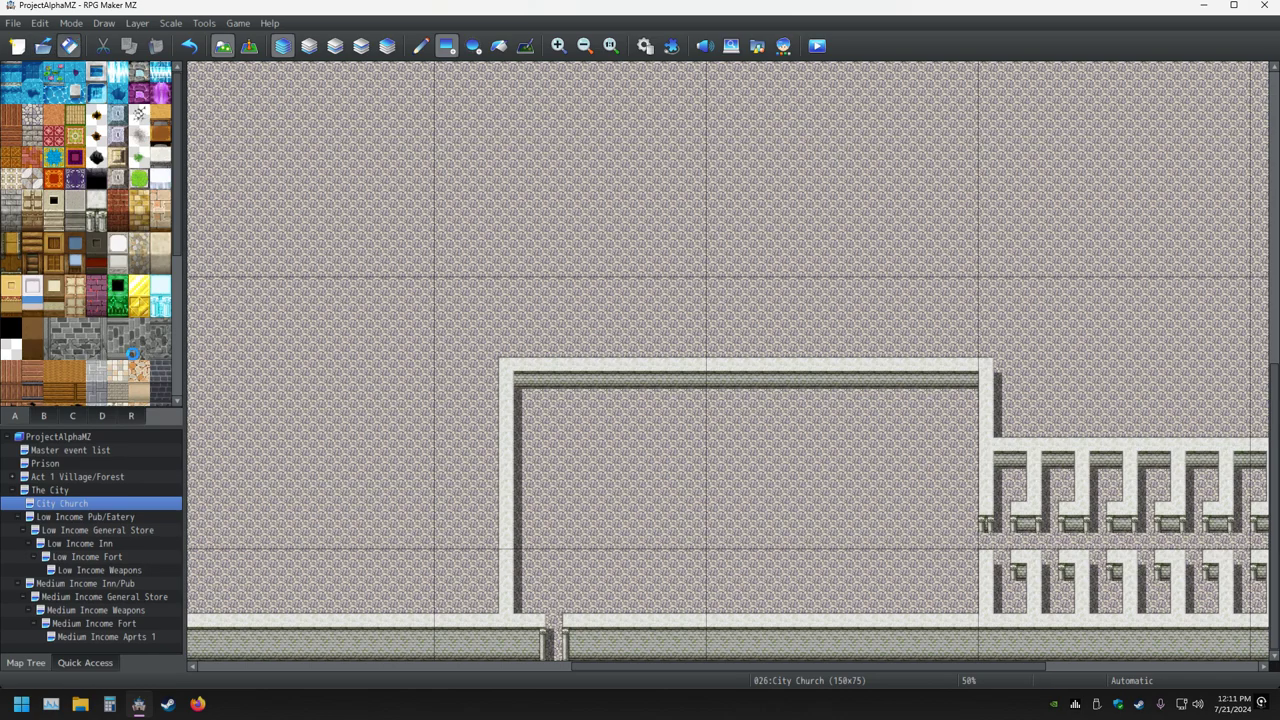
click(67, 497)
click(66, 503)
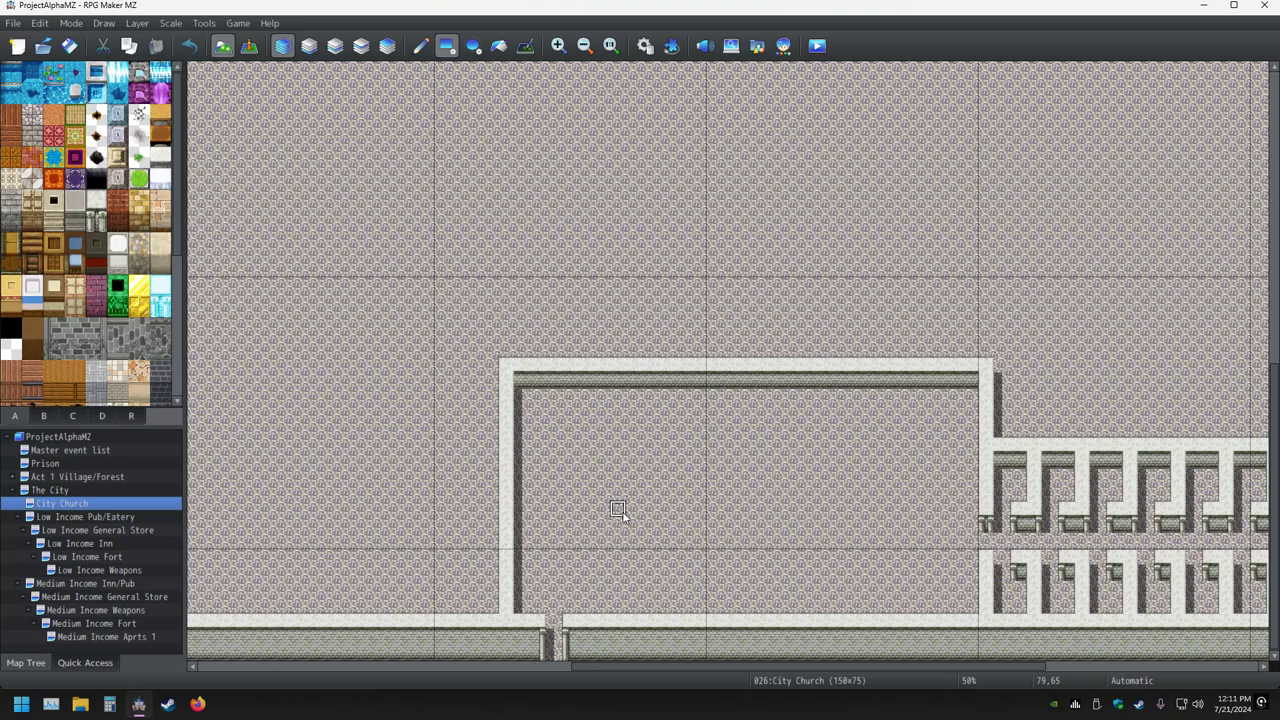
Examine the entrance room's proportions at several zoom levels against the partitions and the whole church map.
ctrl+scroll(614, 511, down, 3)
ctrl+scroll(670, 430, down, 1)
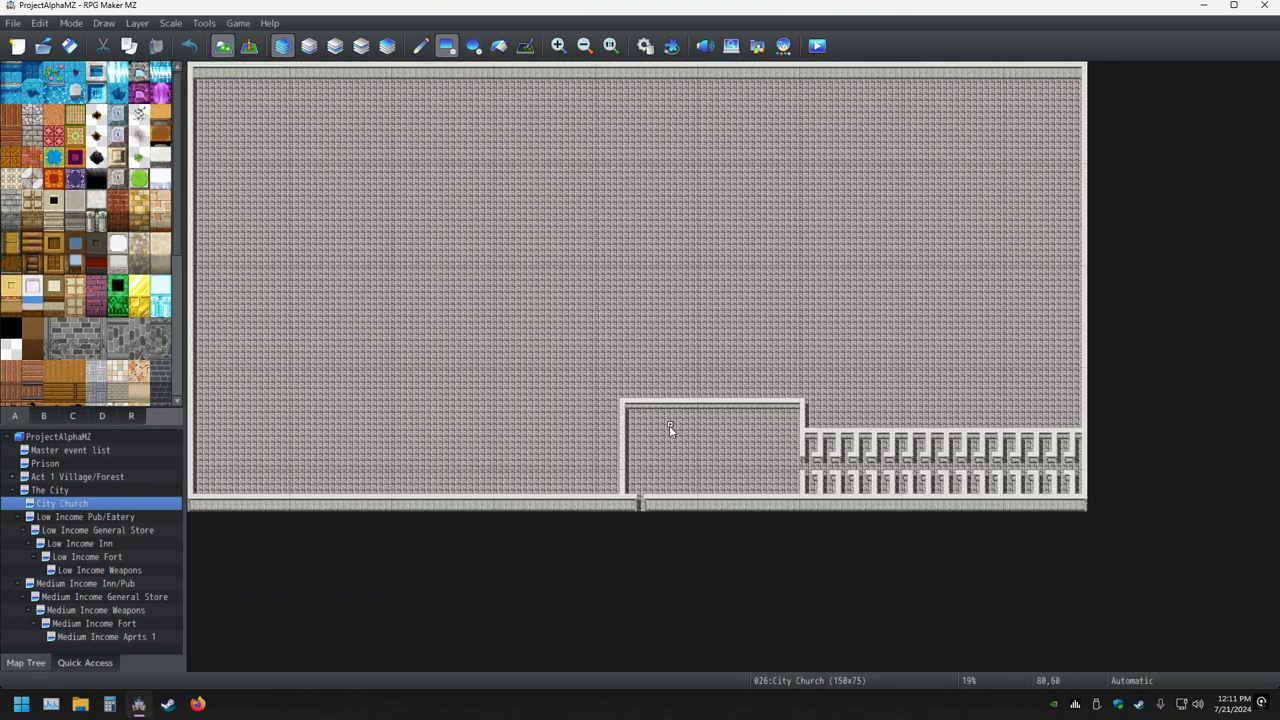
ctrl+scroll(648, 414, up, 1)
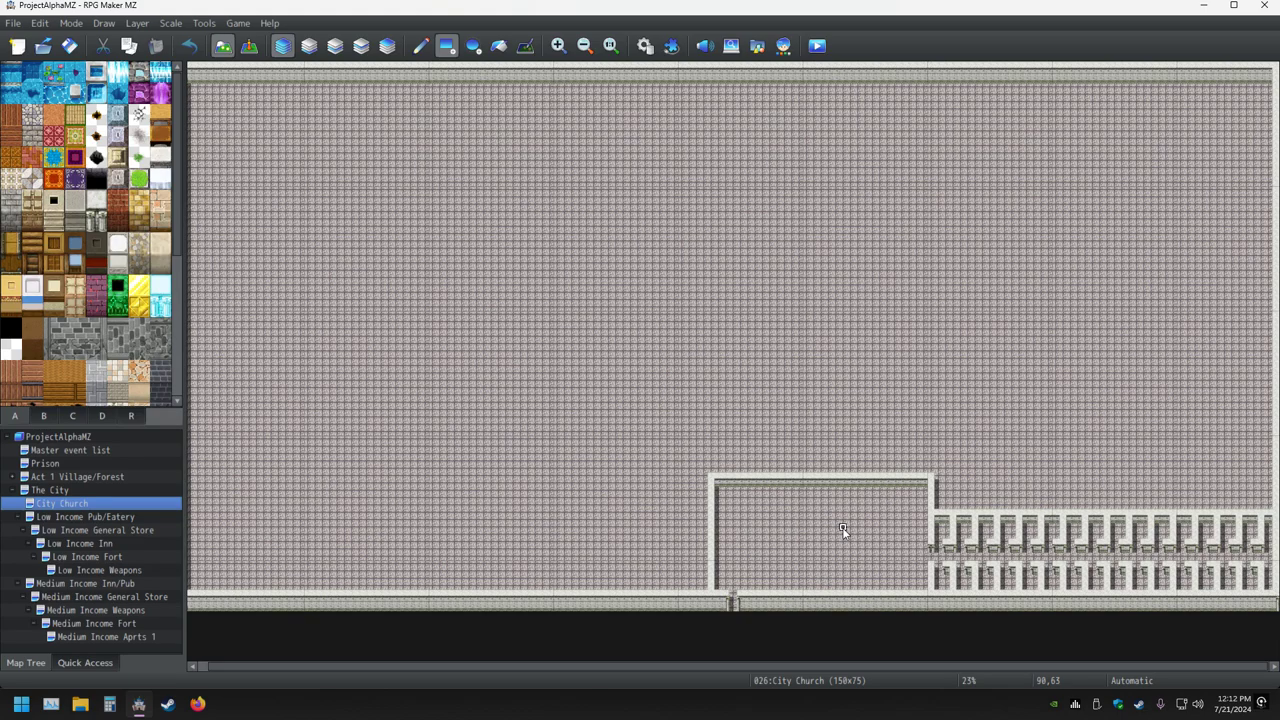
ctrl+scroll(843, 530, up, 3)
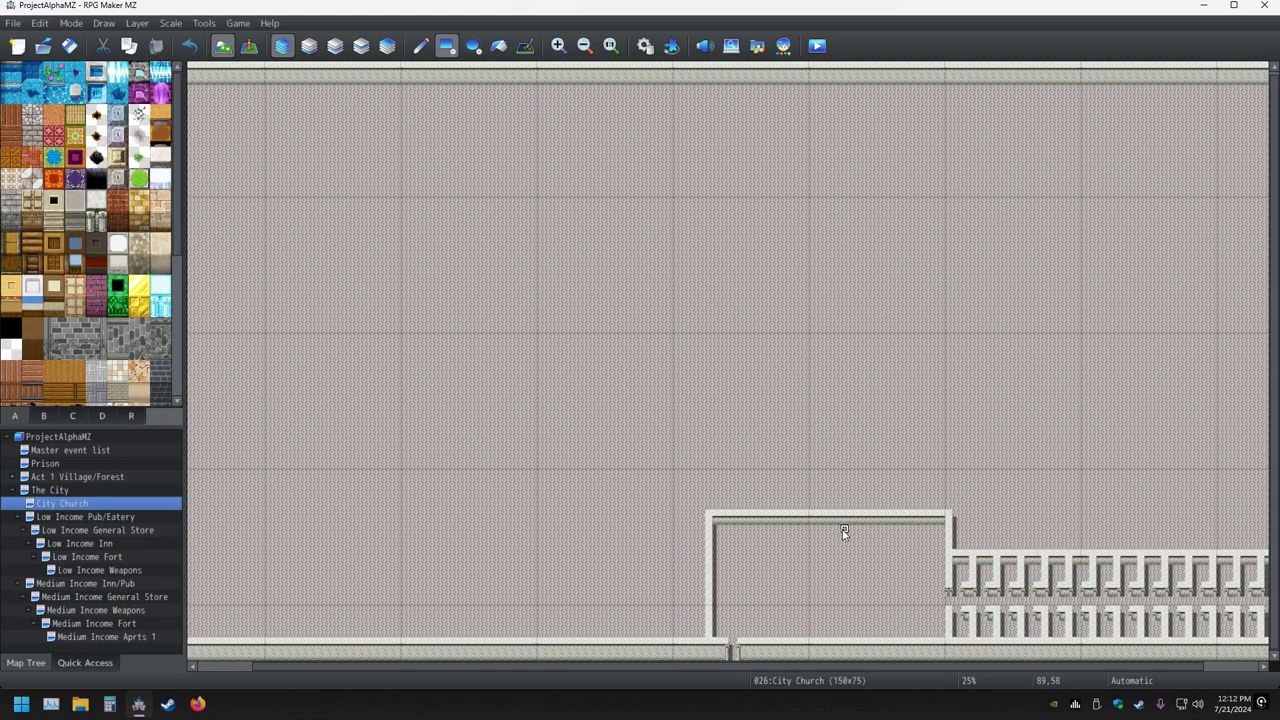
scroll(843, 530, down, 2)
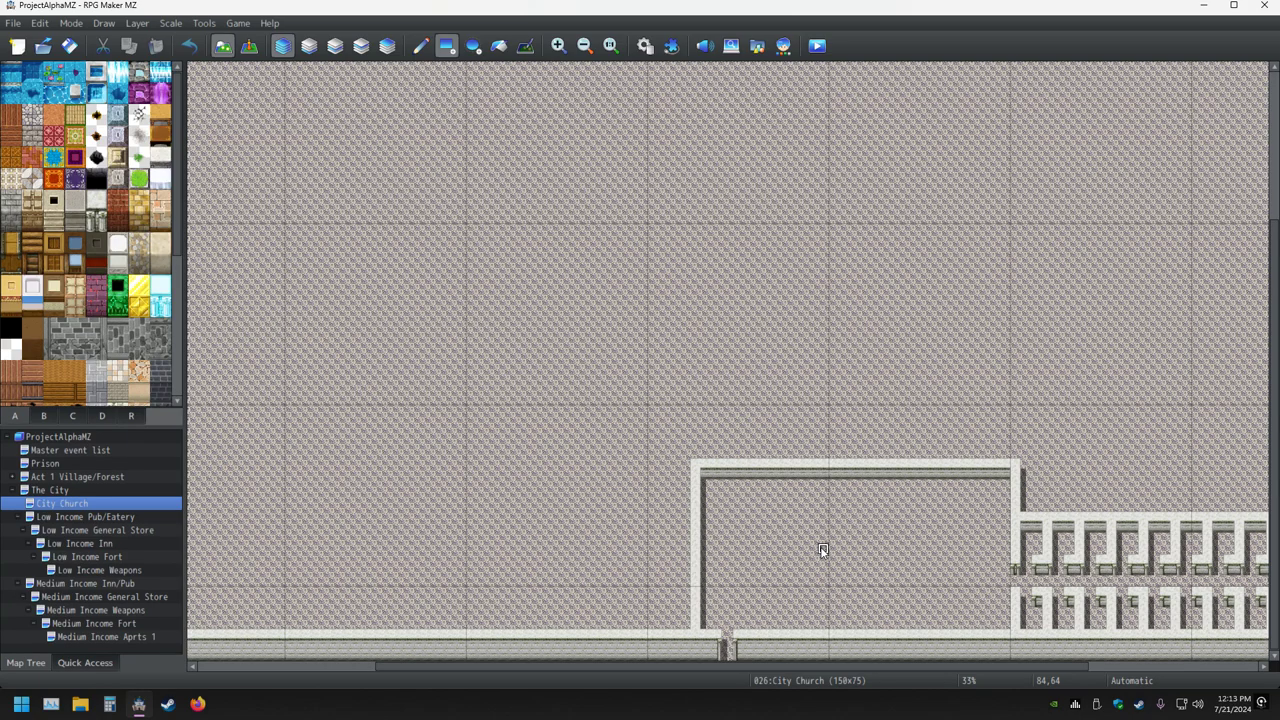
ctrl+scroll(822, 550, down, 2)
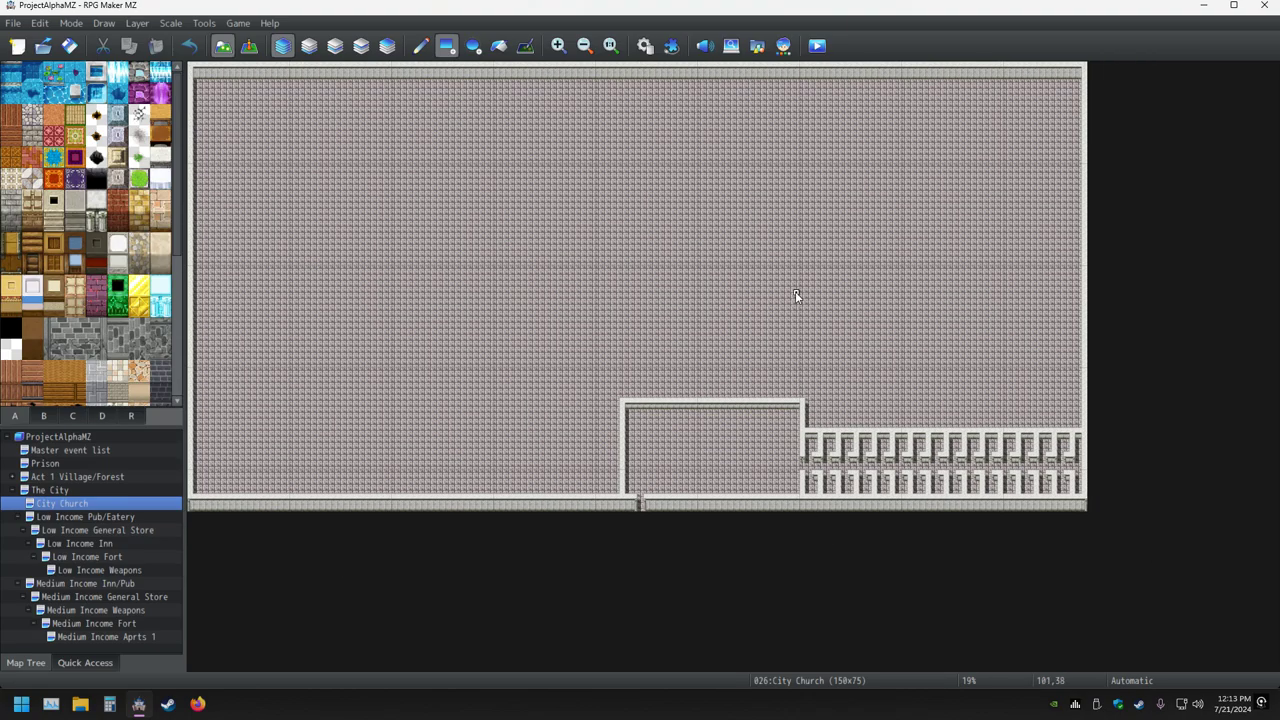
ctrl+scroll(795, 291, up, 2)
ctrl+scroll(795, 291, down, 3)
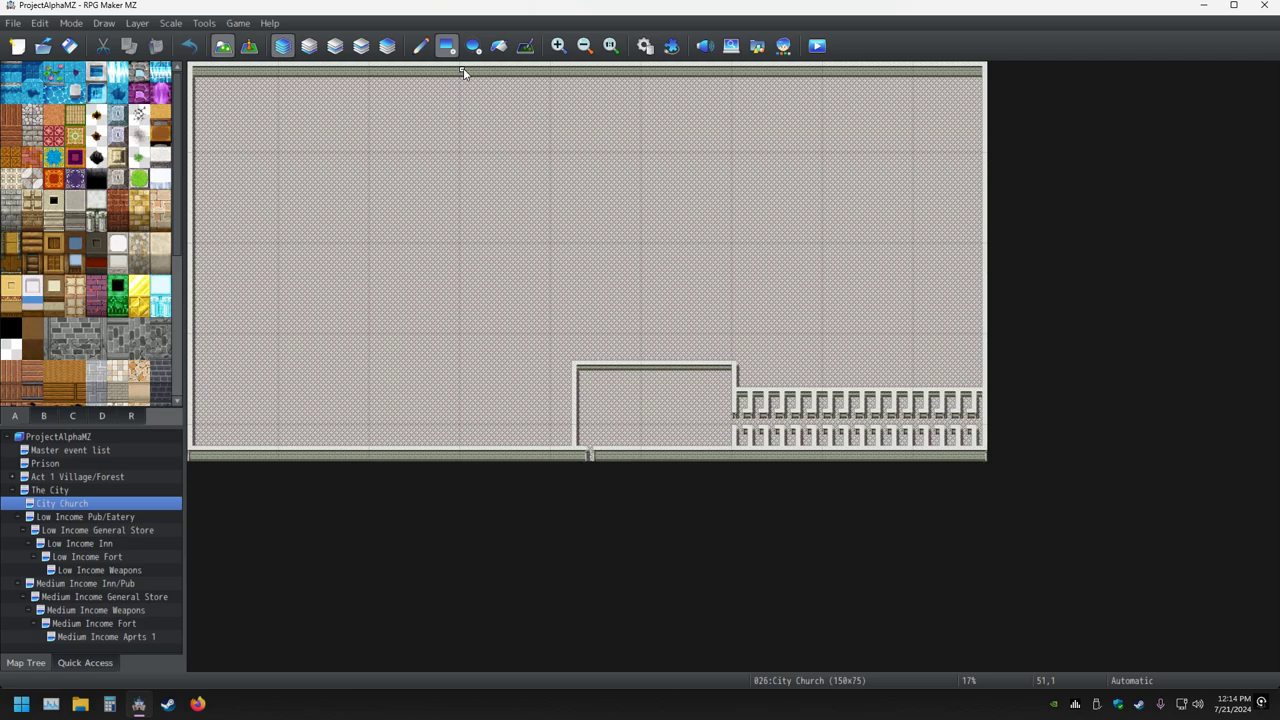
Draw two full-height north-south walls west of the entrance room and extend the room's west wall up to the map's north wall.
click(501, 67)
key(ctrl+z)
drag(493, 68, 490, 453)
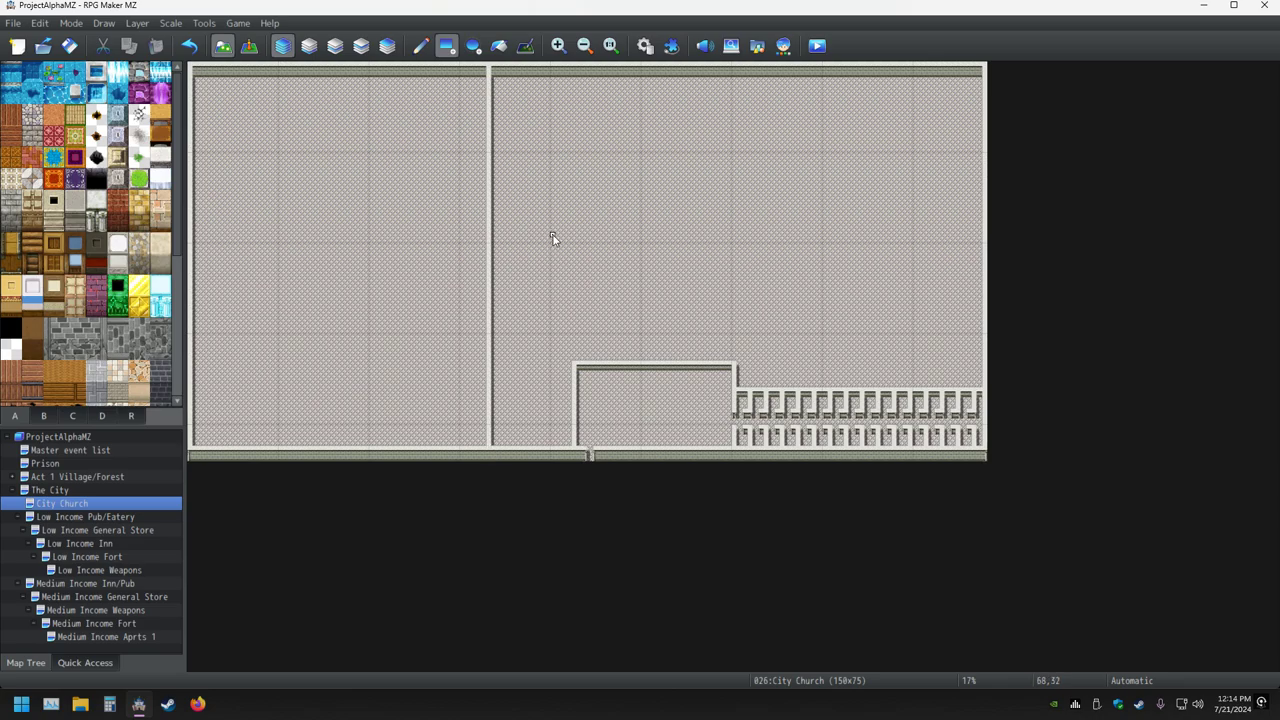
drag(557, 71, 562, 442)
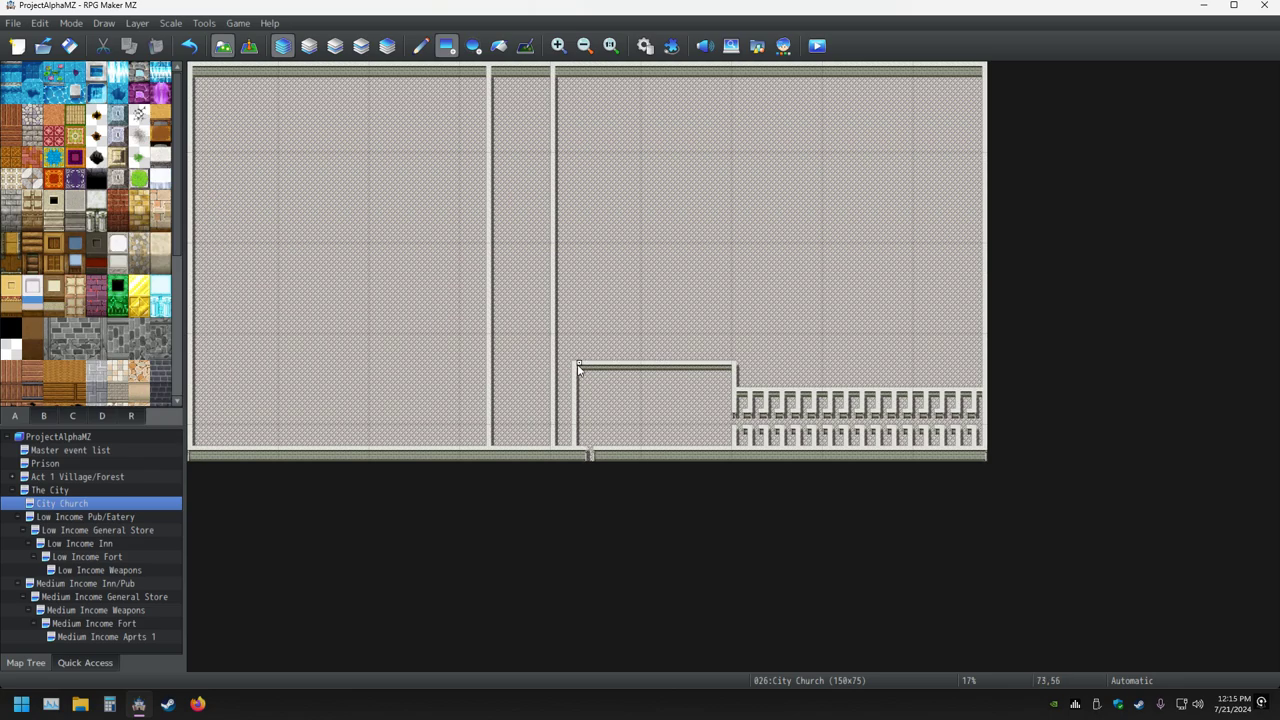
drag(575, 370, 576, 72)
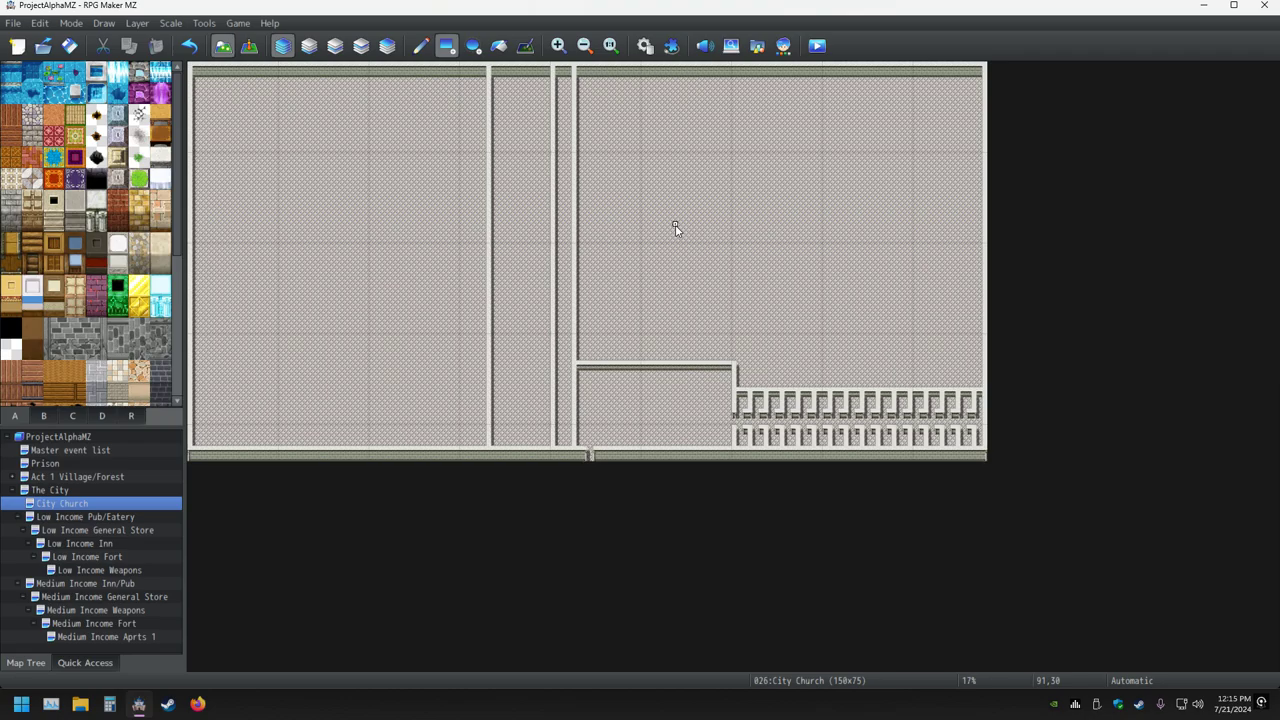
Place a red shield emblem on the entrance room's north wall and a red banner two tiles east of it.
ctrl+scroll(632, 287, up, 3)
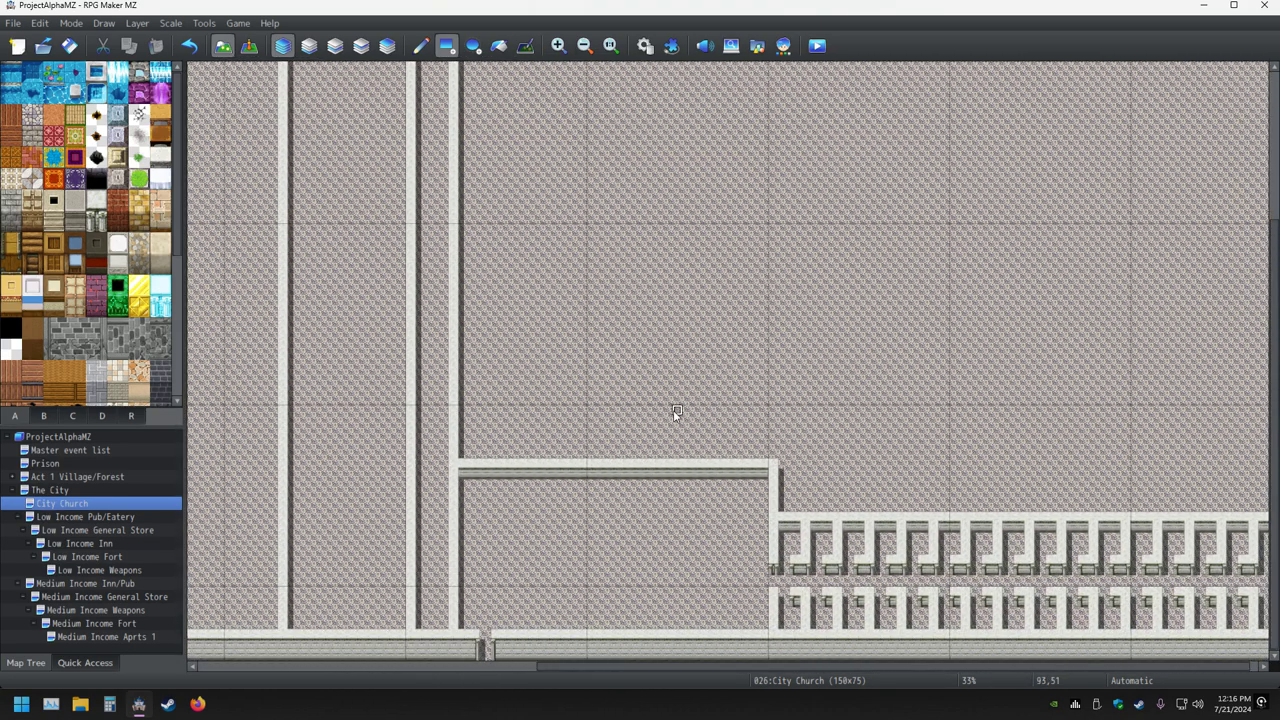
ctrl+scroll(674, 414, up, 2)
middle_drag(669, 463, 639, 375)
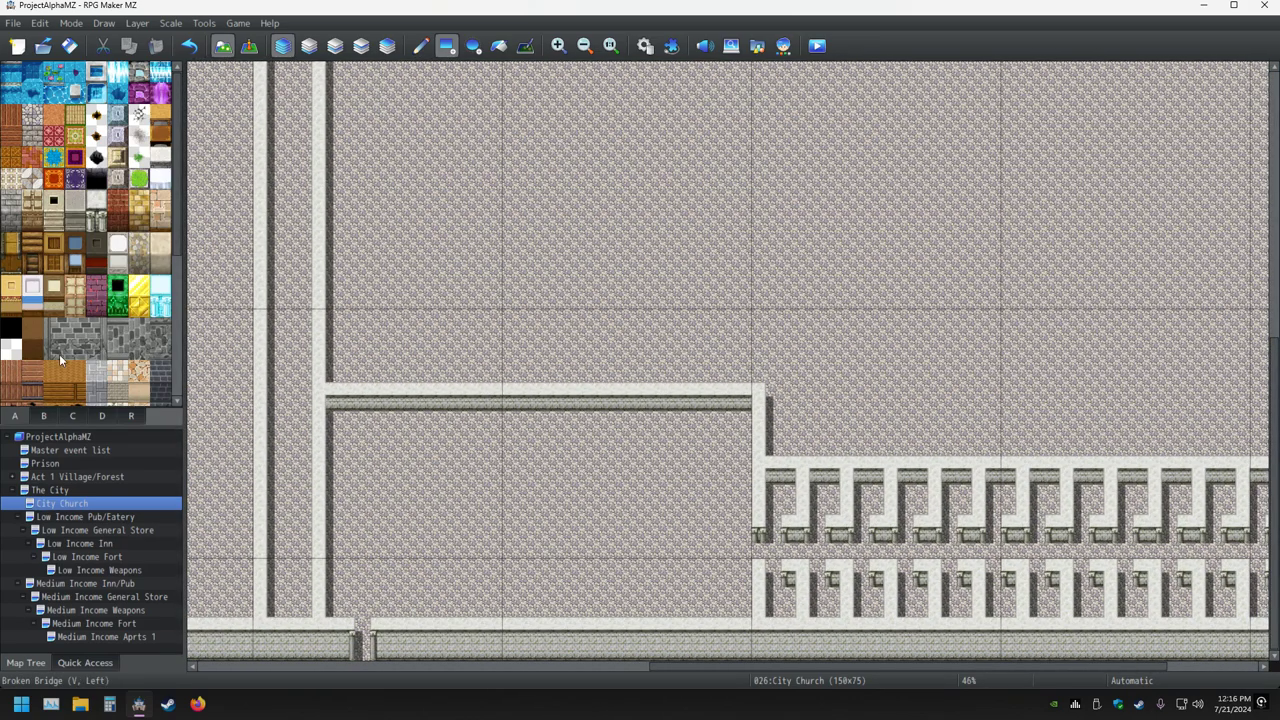
click(79, 418)
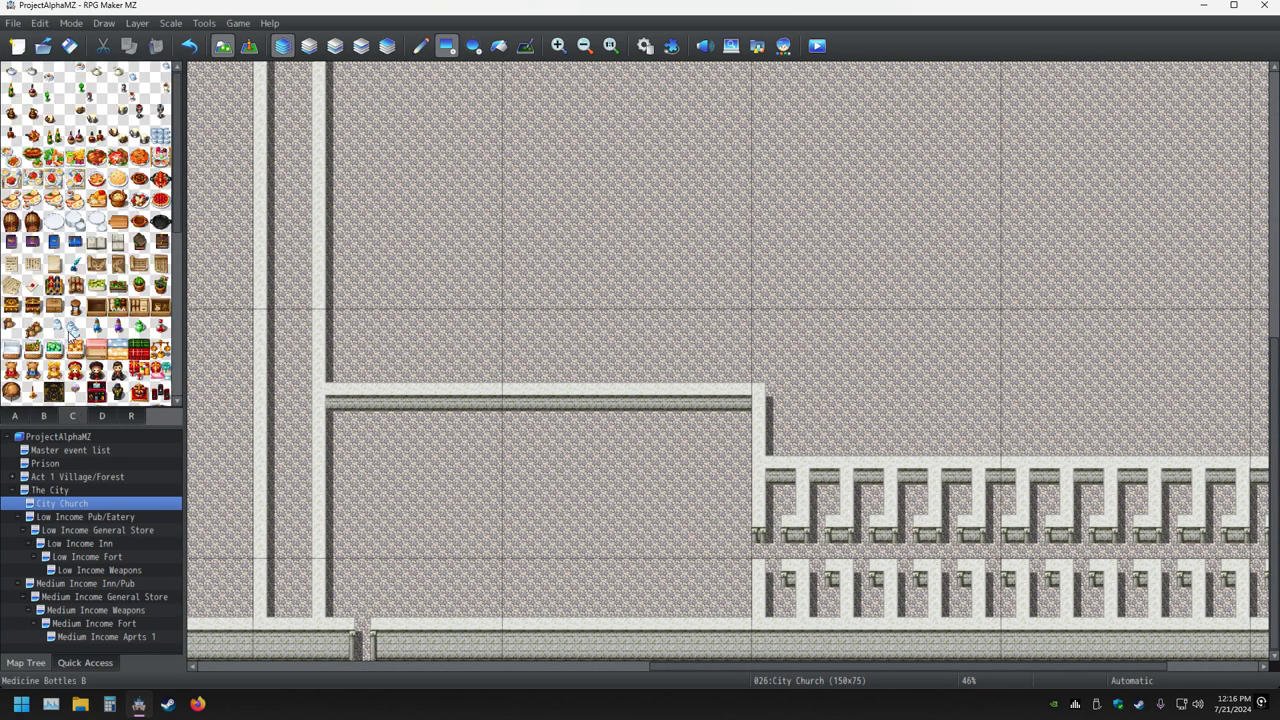
scroll(70, 345, down, 1)
scroll(70, 345, down, 4)
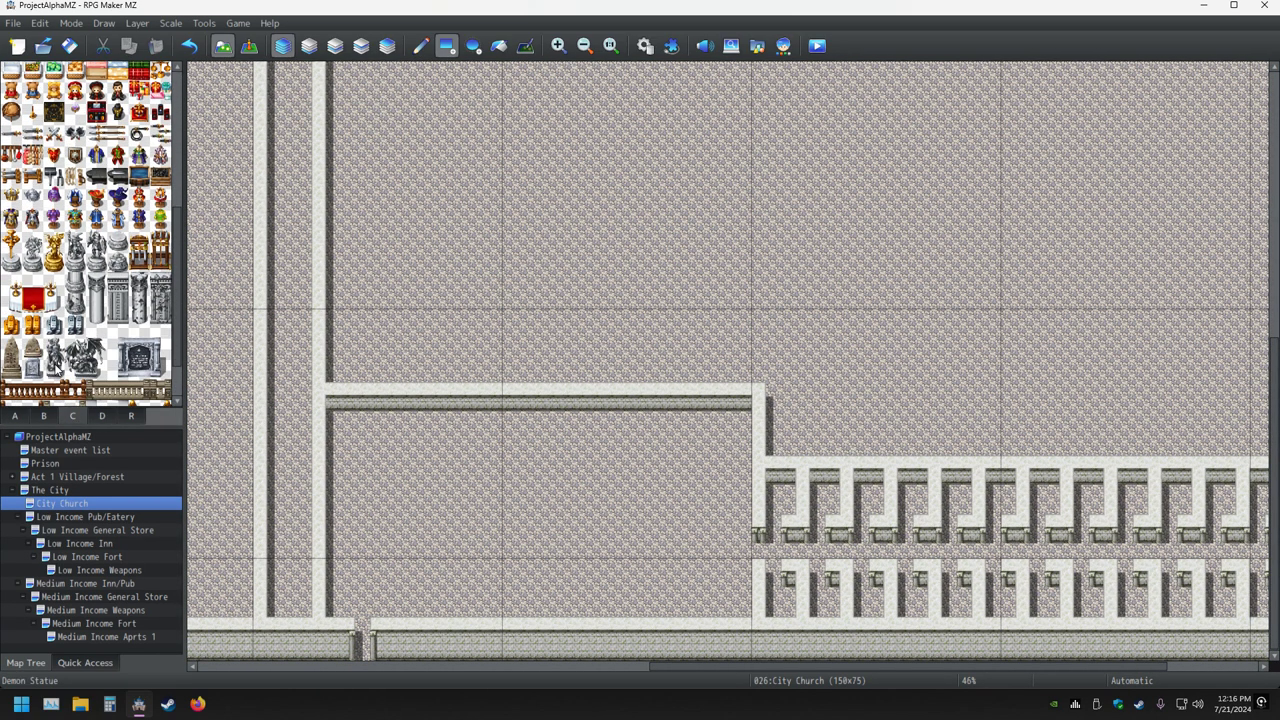
click(44, 416)
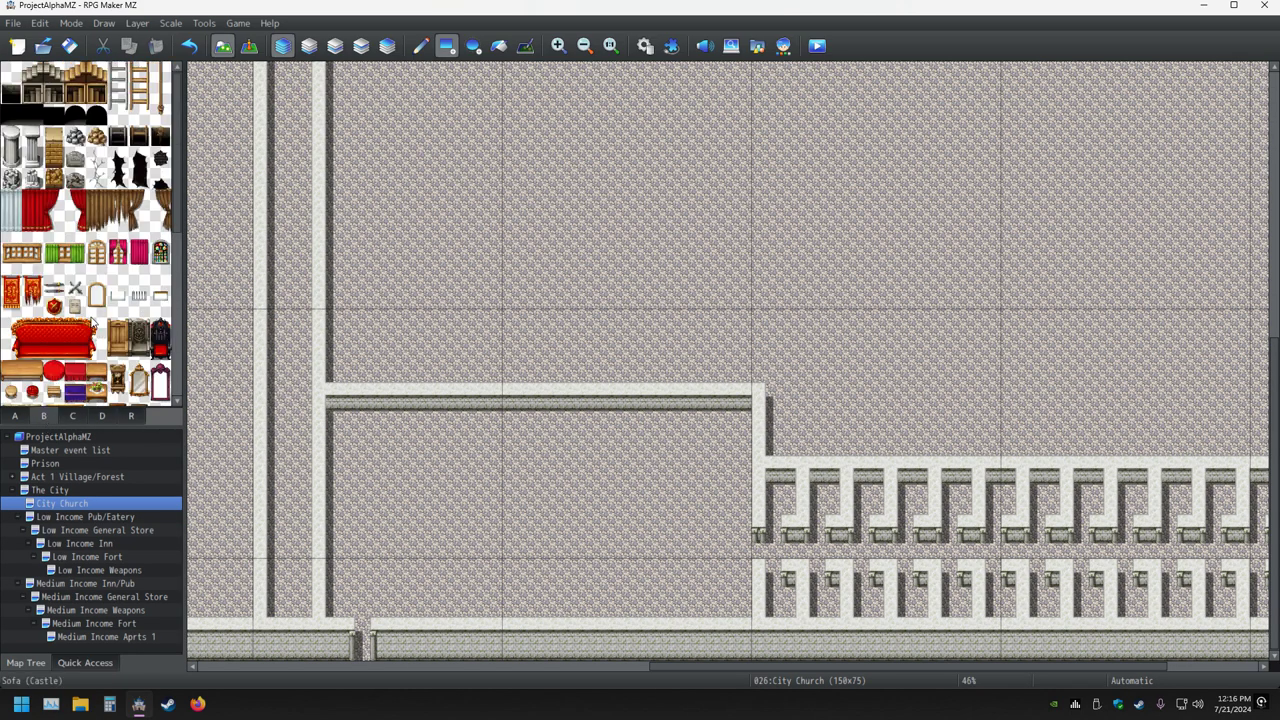
click(480, 404)
click(420, 45)
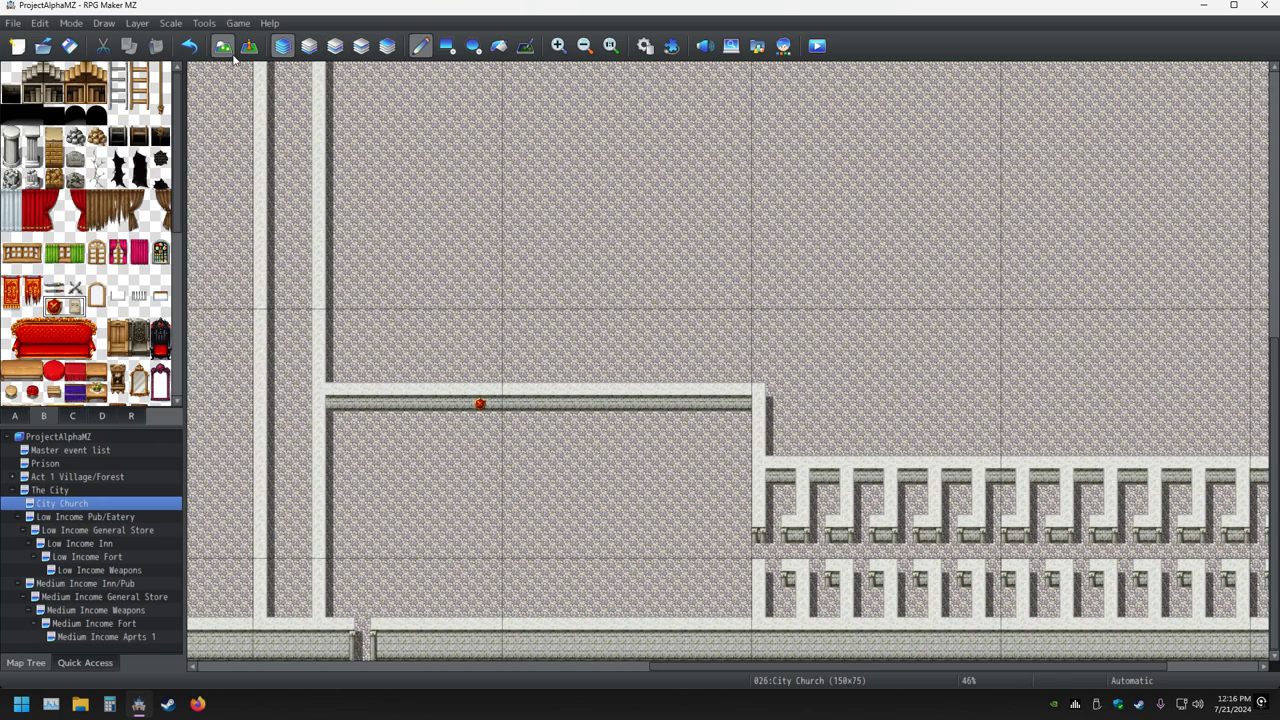
click(189, 45)
click(494, 406)
click(15, 292)
click(523, 404)
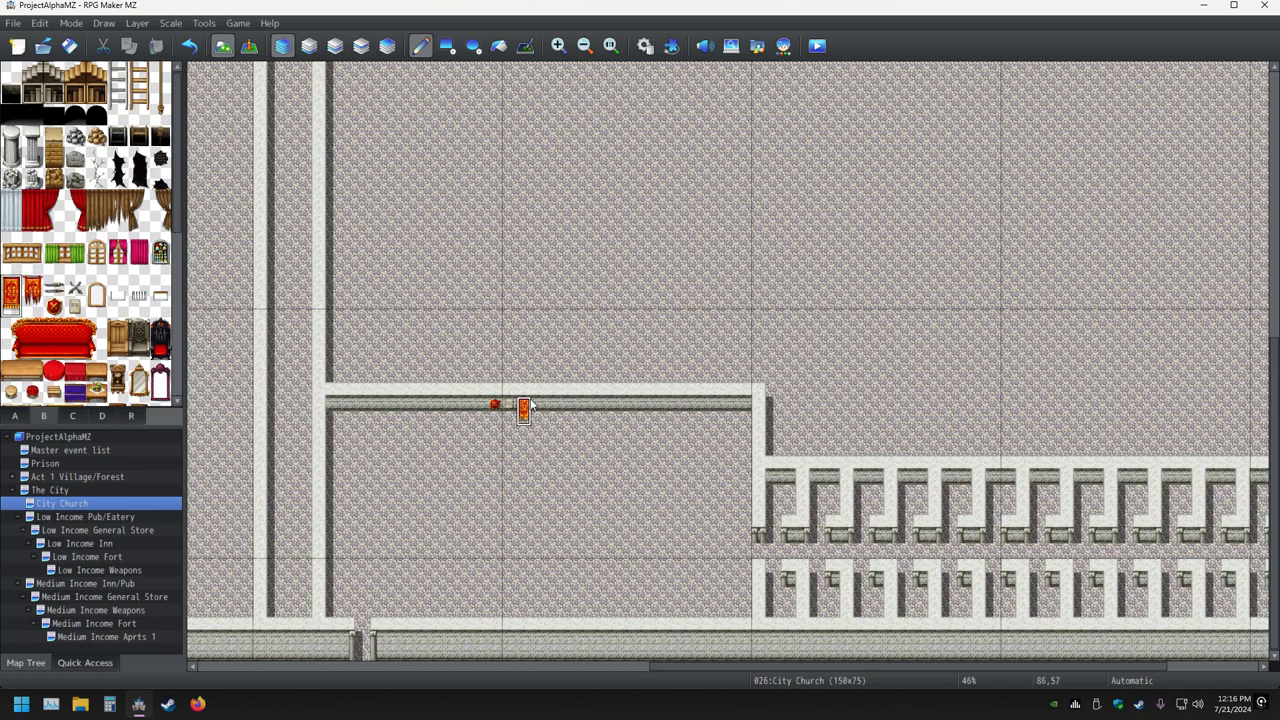
Place the golden cross statue on the small room's upper wall beside the red shield emblem and save the project.
click(72, 416)
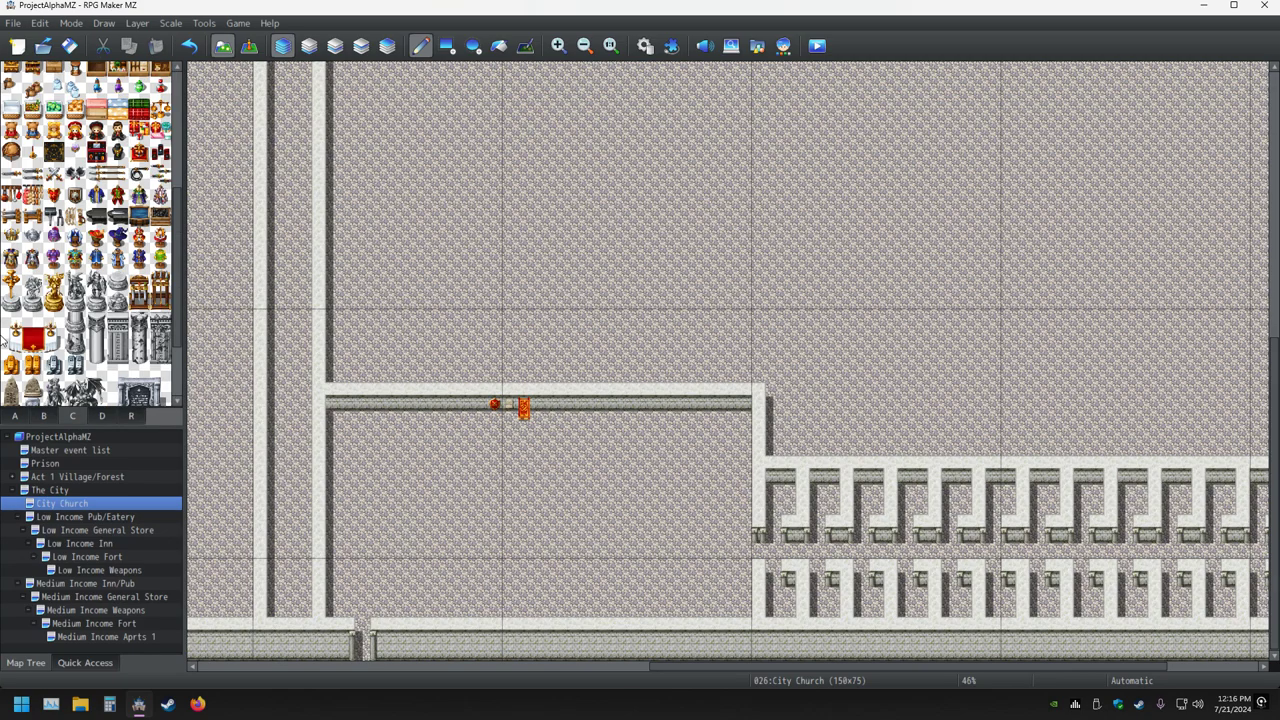
click(480, 408)
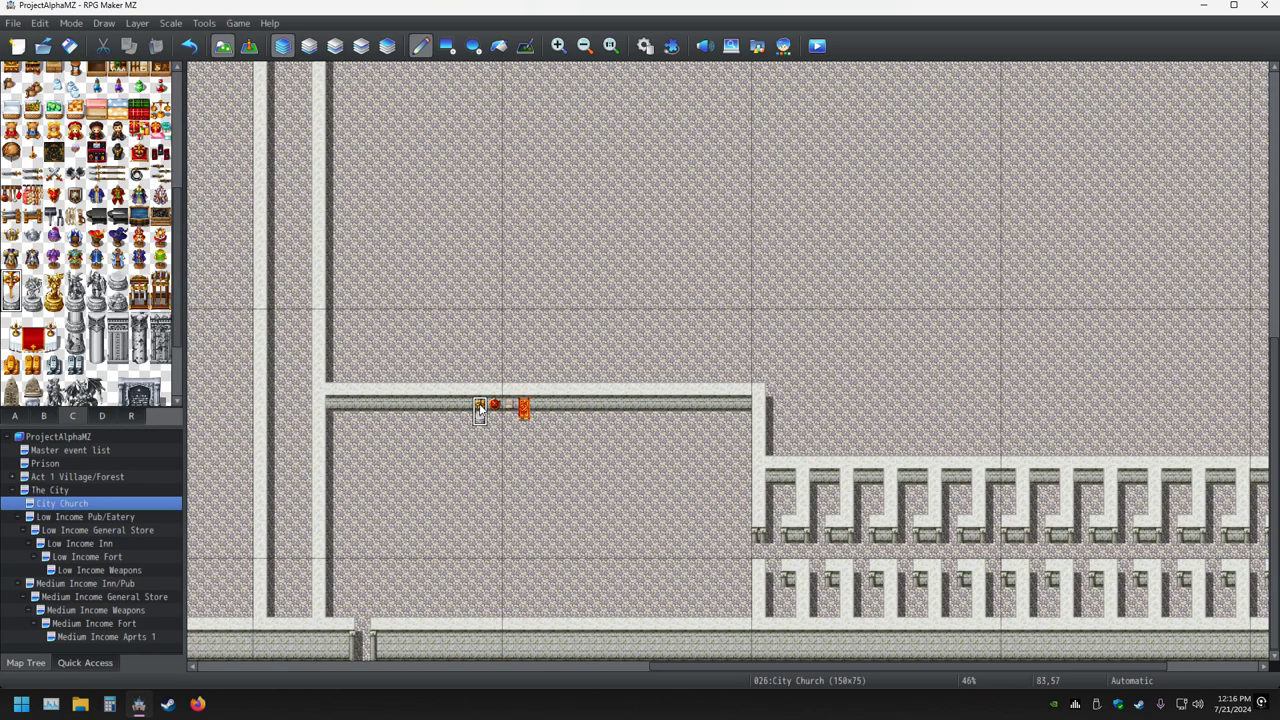
click(69, 45)
ctrl+scroll(585, 290, down, 4)
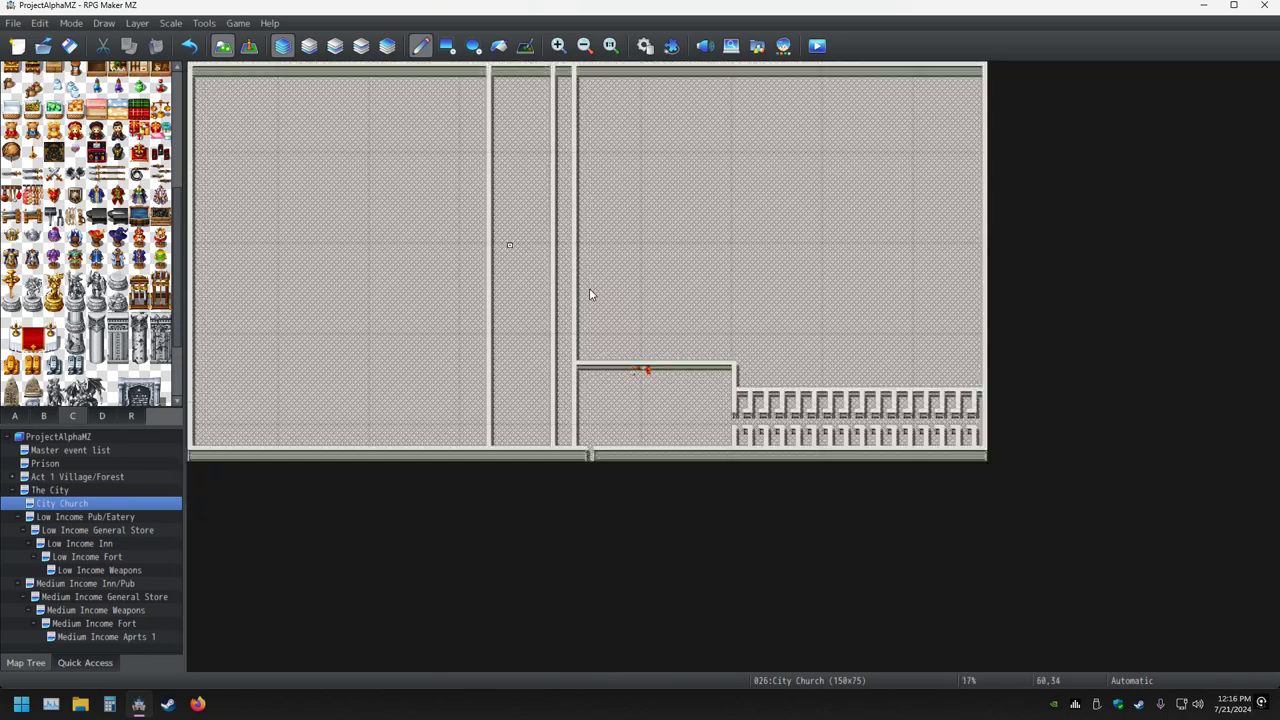
ctrl+scroll(589, 293, down, 1)
ctrl+scroll(589, 293, up, 2)
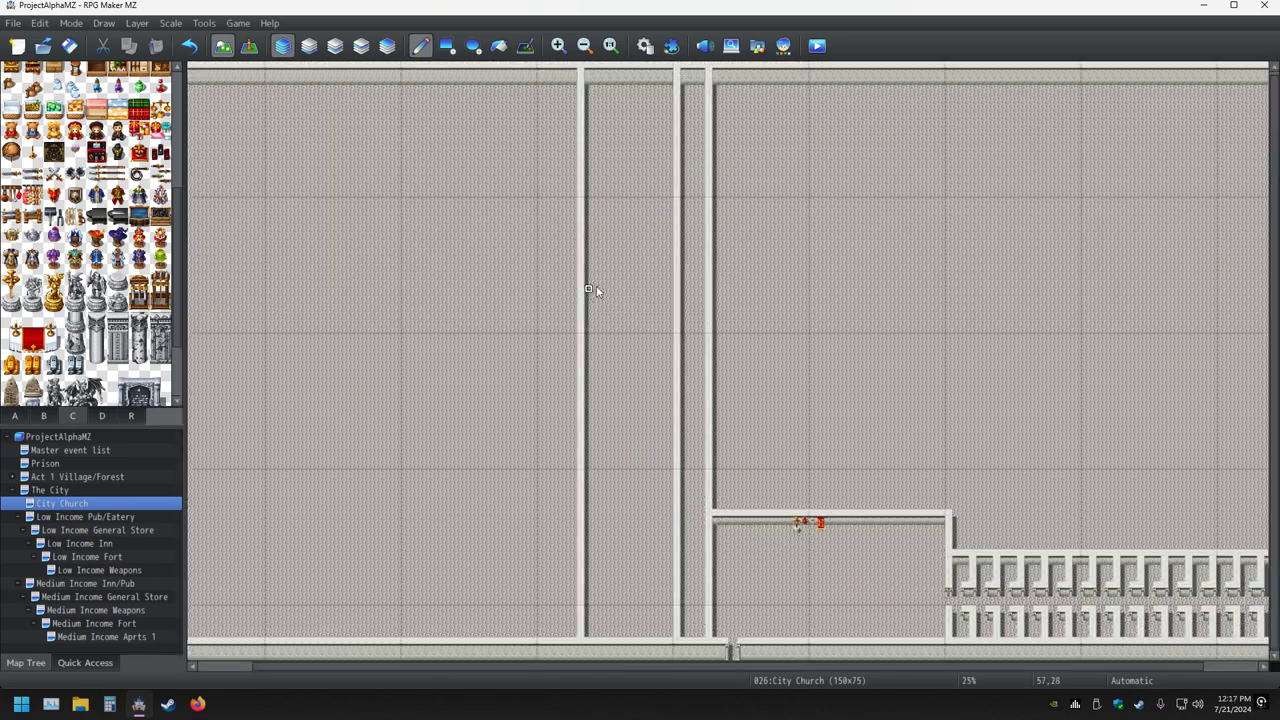
ctrl+scroll(589, 290, up, 1)
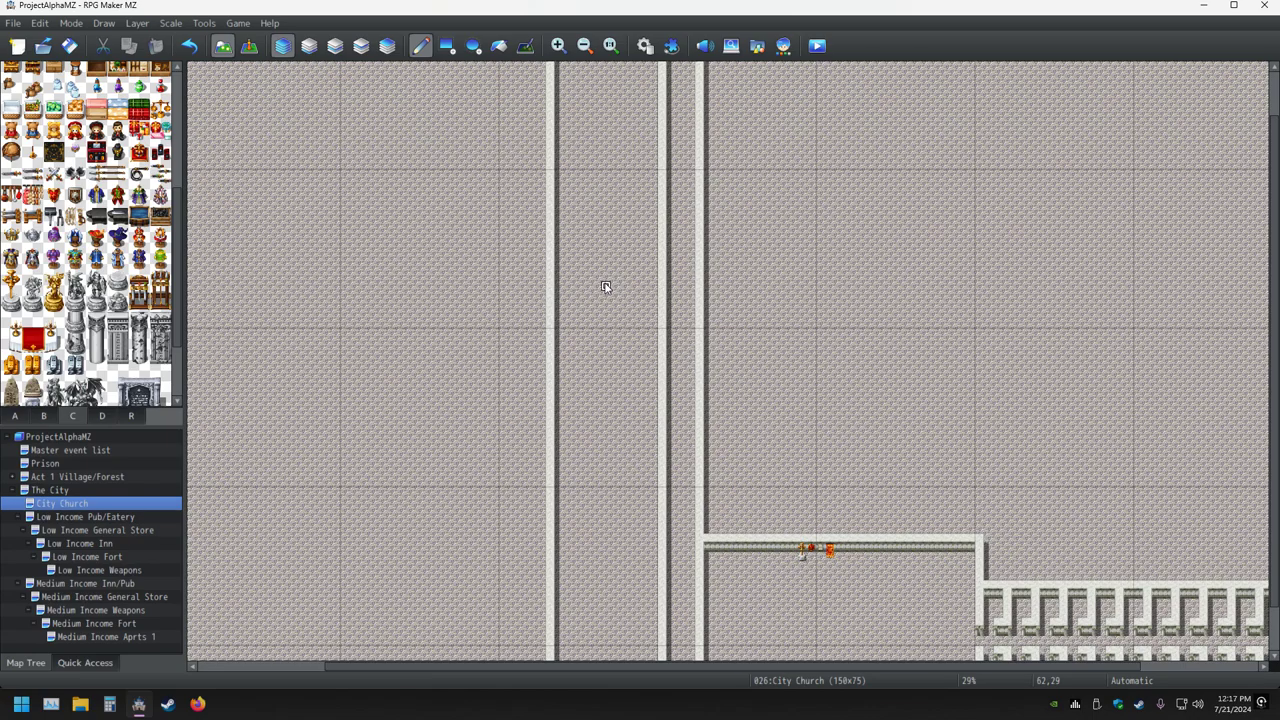
ctrl+scroll(605, 287, down, 1)
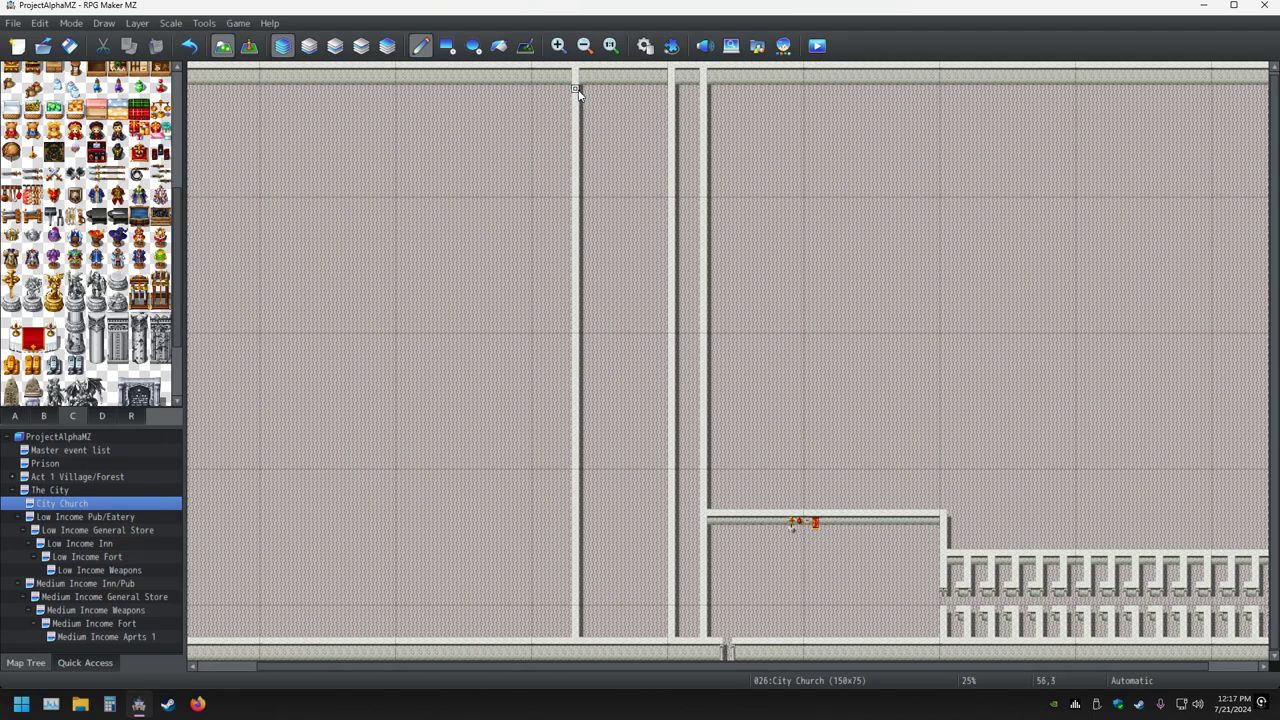
drag(579, 91, 580, 146)
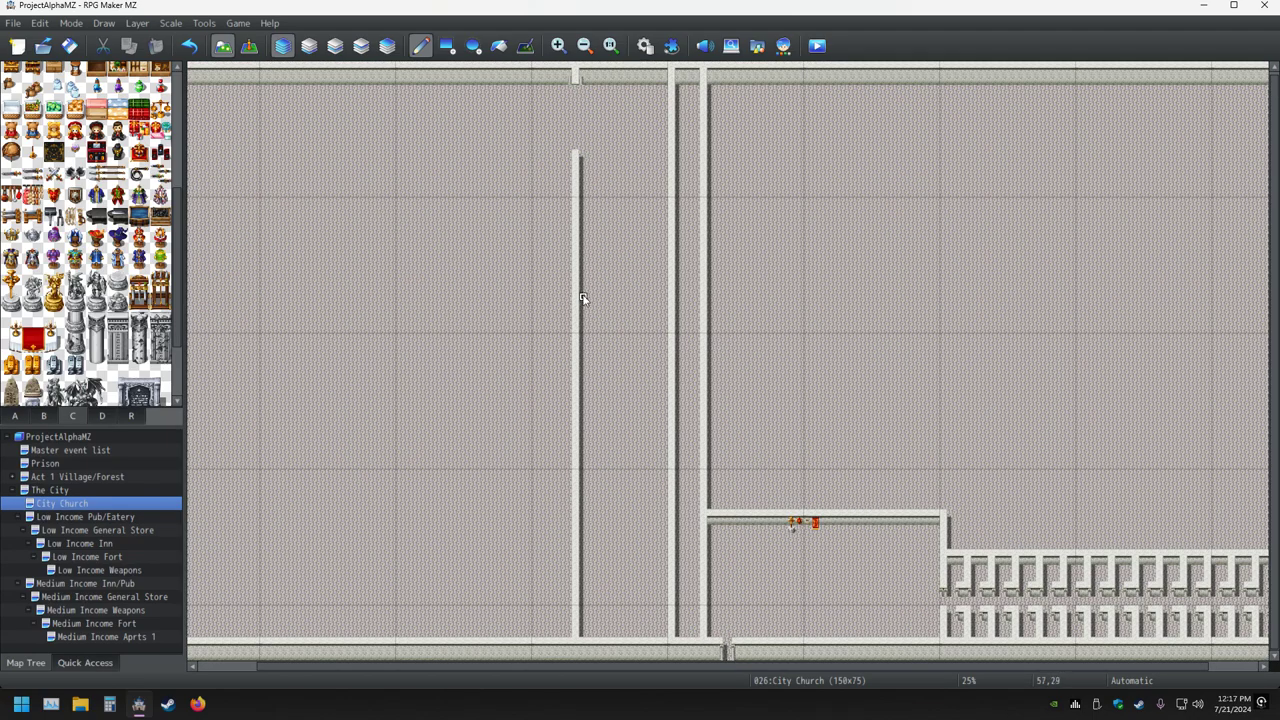
click(189, 46)
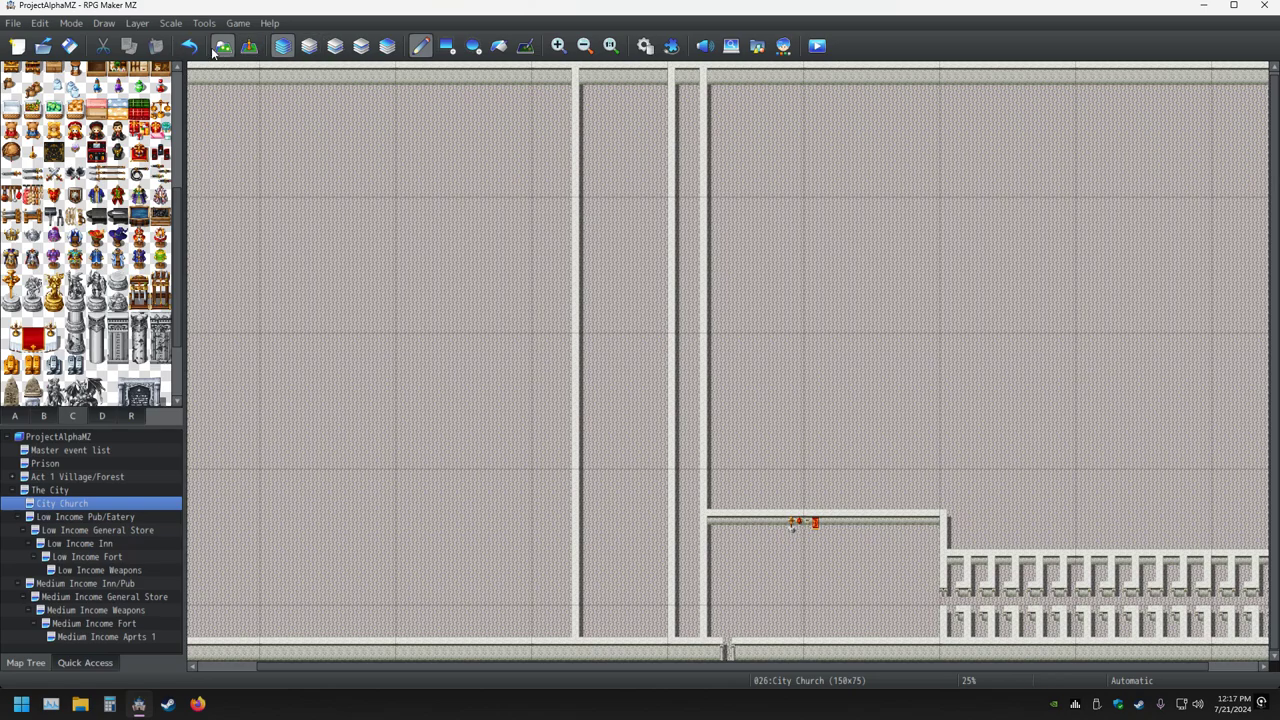
Remove the two long vertical walls west of the central dividing wall with the Rectangle tool and close the gaps in the upper wall.
click(447, 46)
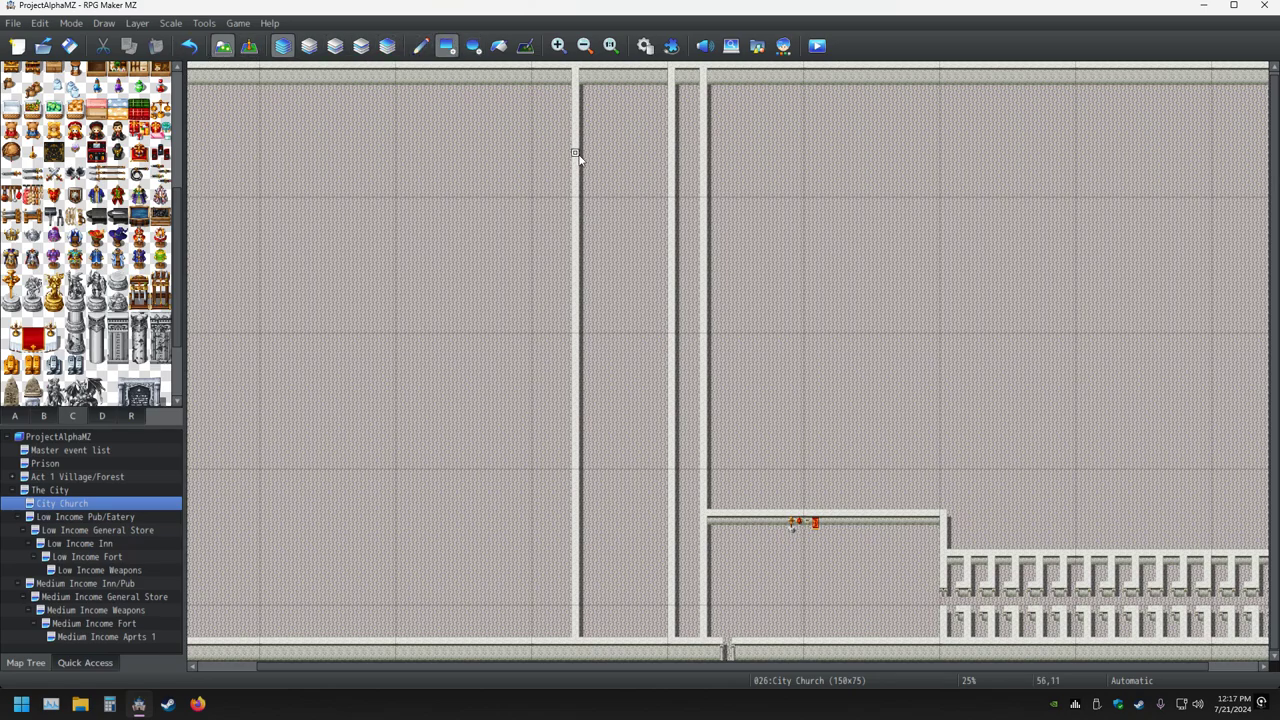
drag(575, 77, 561, 526)
drag(561, 577, 566, 636)
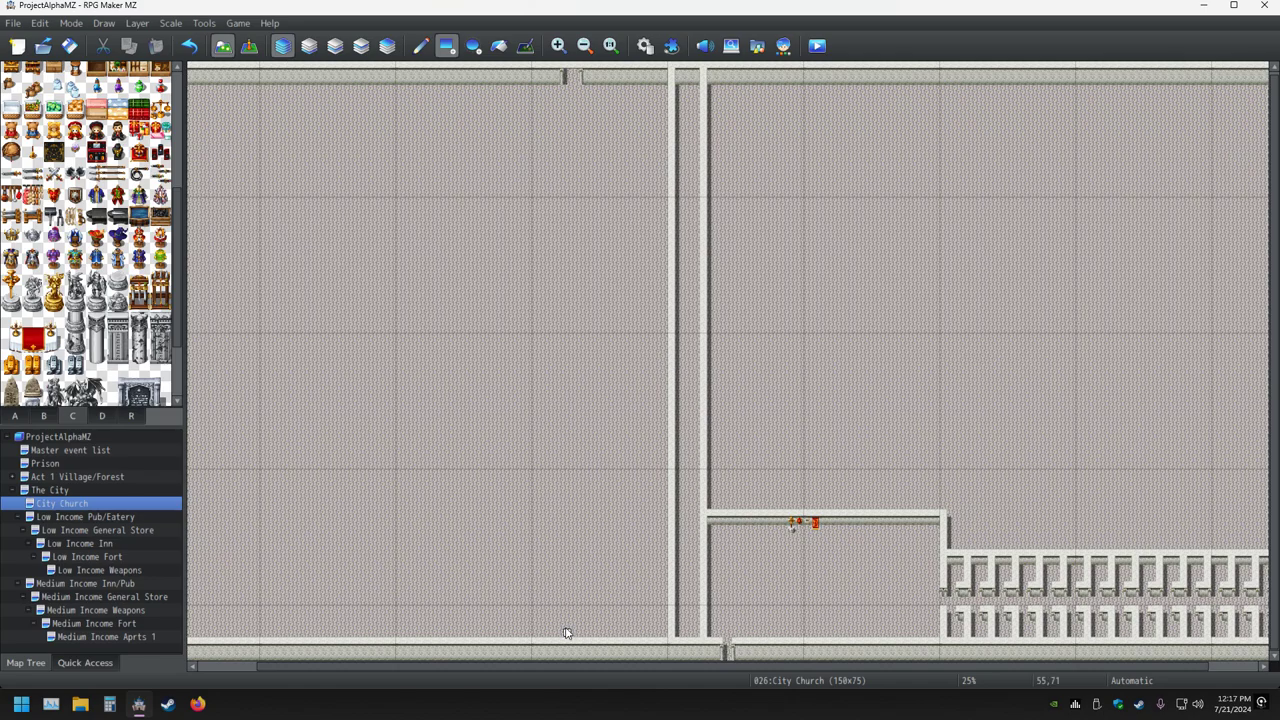
drag(673, 77, 684, 636)
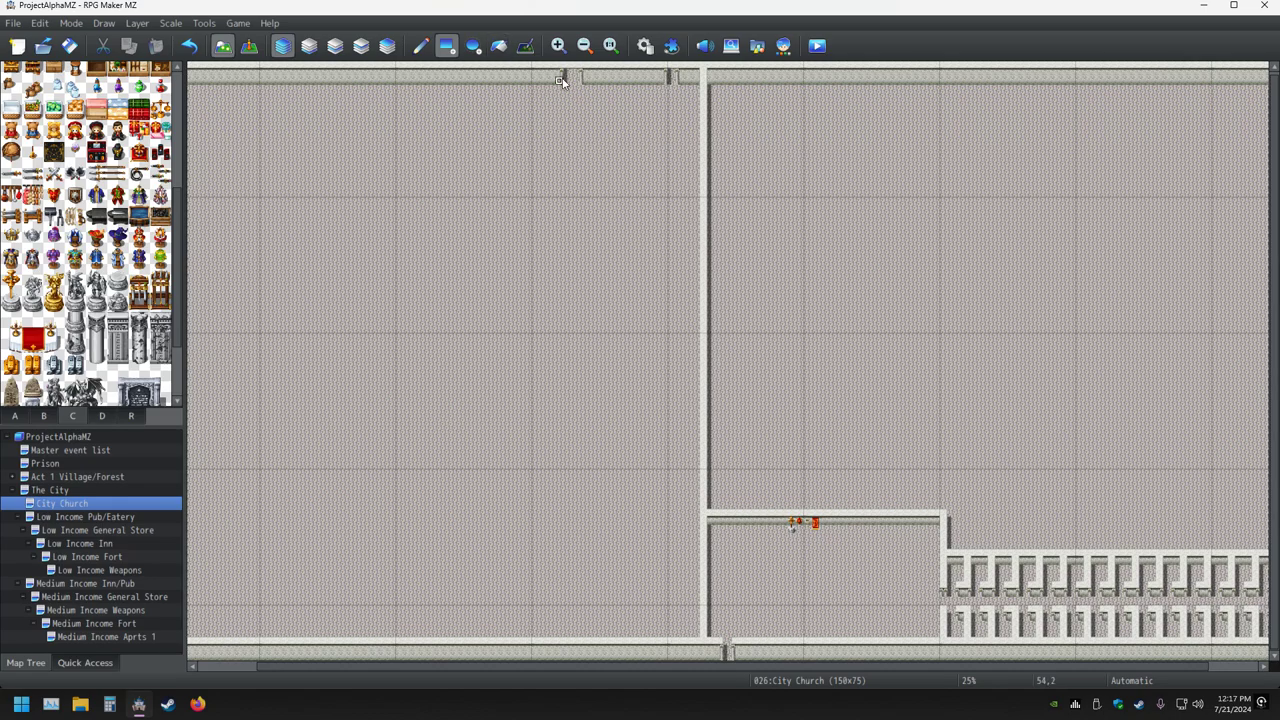
drag(563, 77, 675, 81)
scroll(531, 389, left, 2)
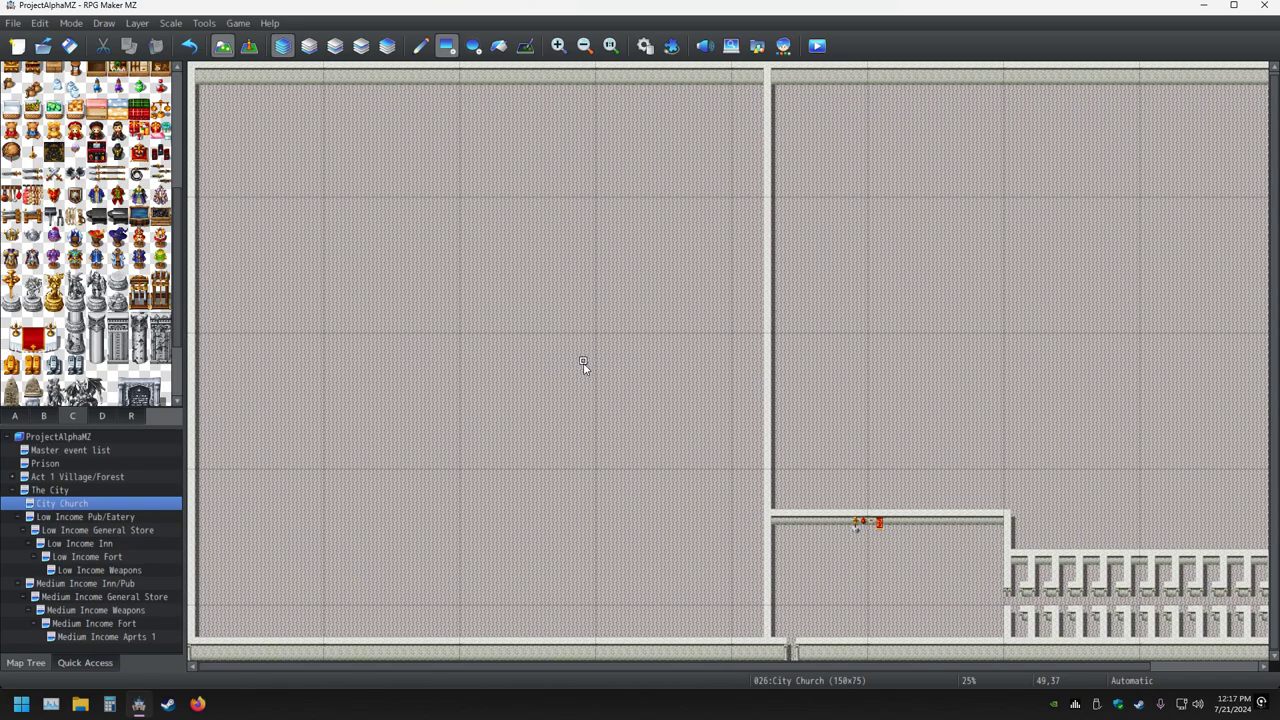
Switch to Firefox, search the web for "why are pews called pews", view the pew article's external links, and close the browser.
click(197, 704)
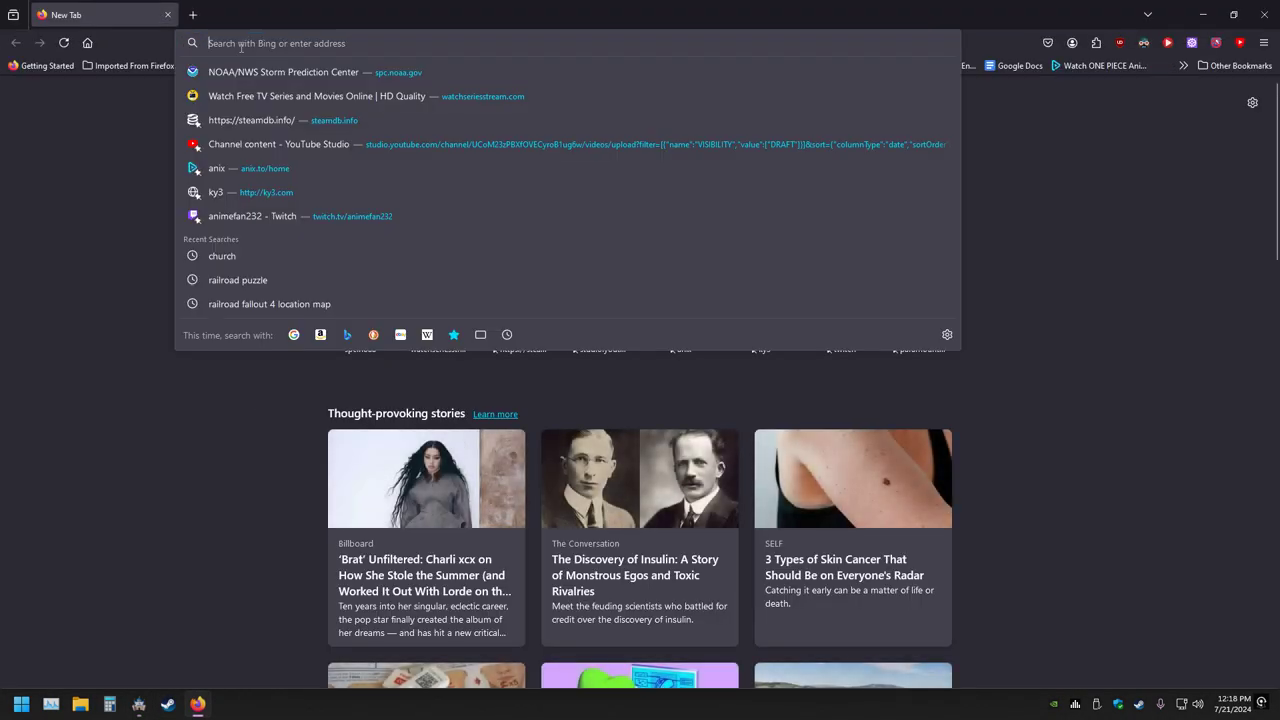
text(why co)
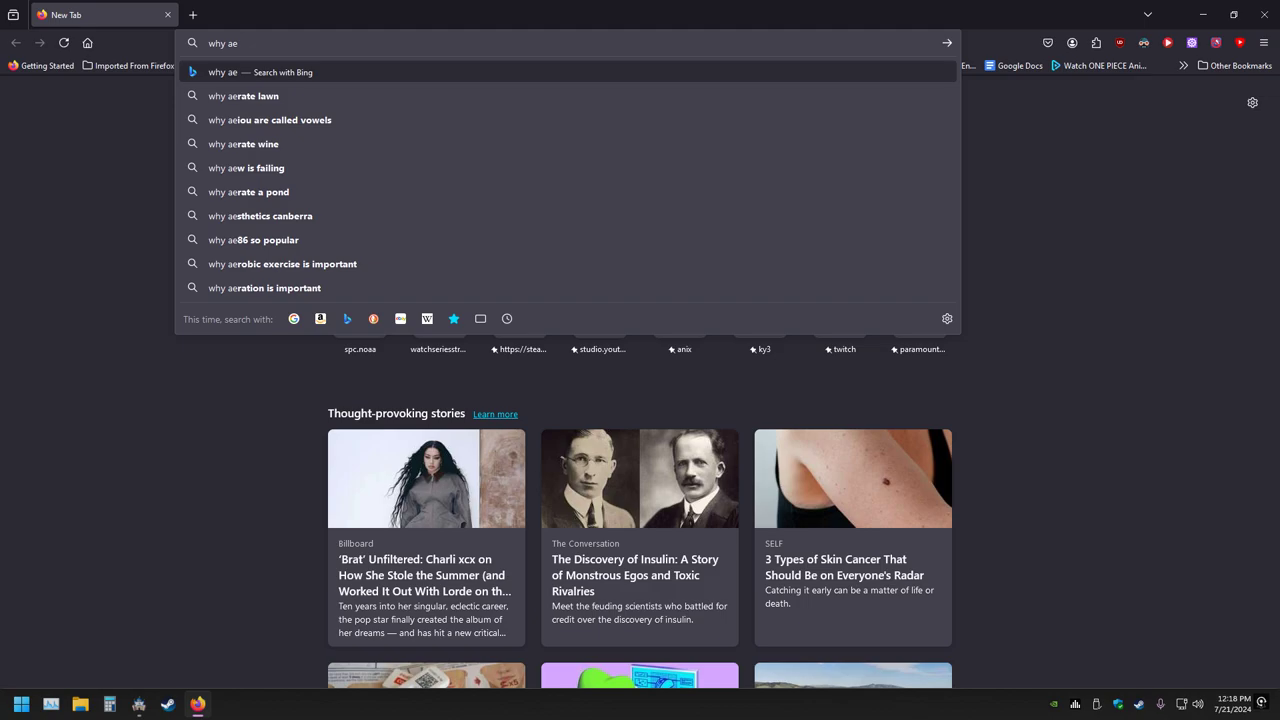
key(BackSpace)
key(BackSpace)
key(BackSpace)
key(BackSpace)
key(BackSpace)
key(BackSpace)
text(wh)
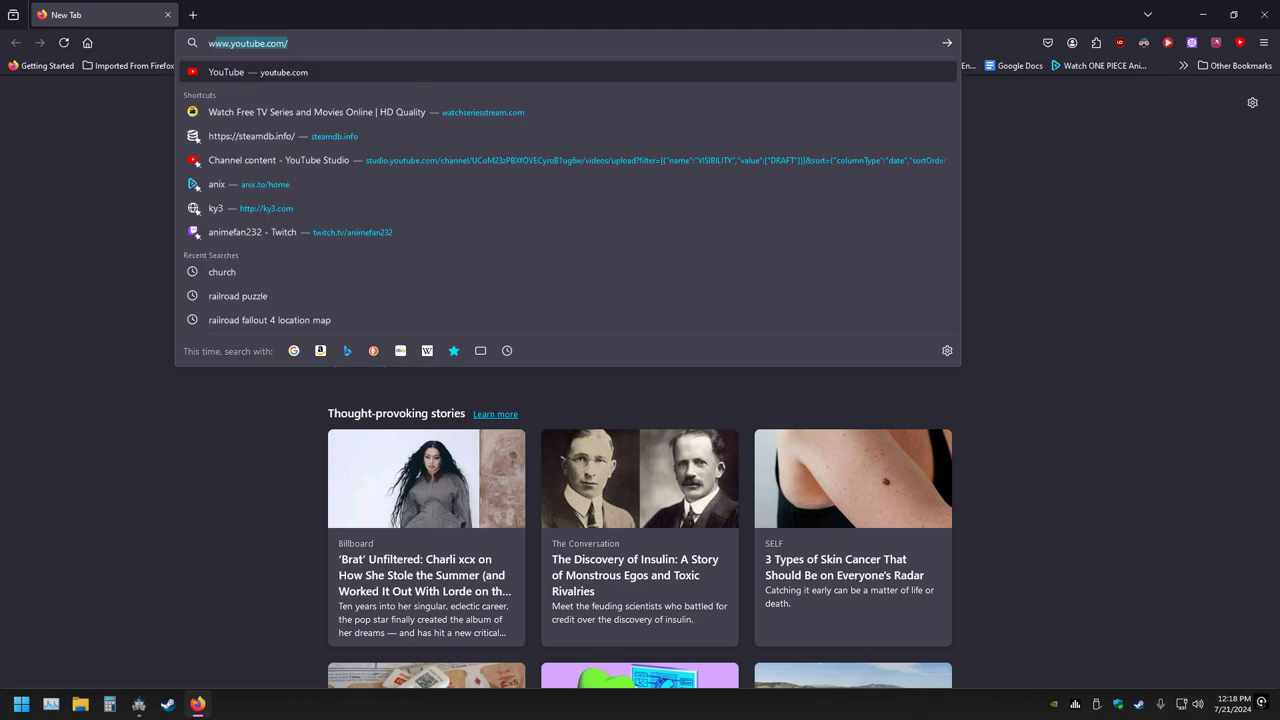
text(y are pe)
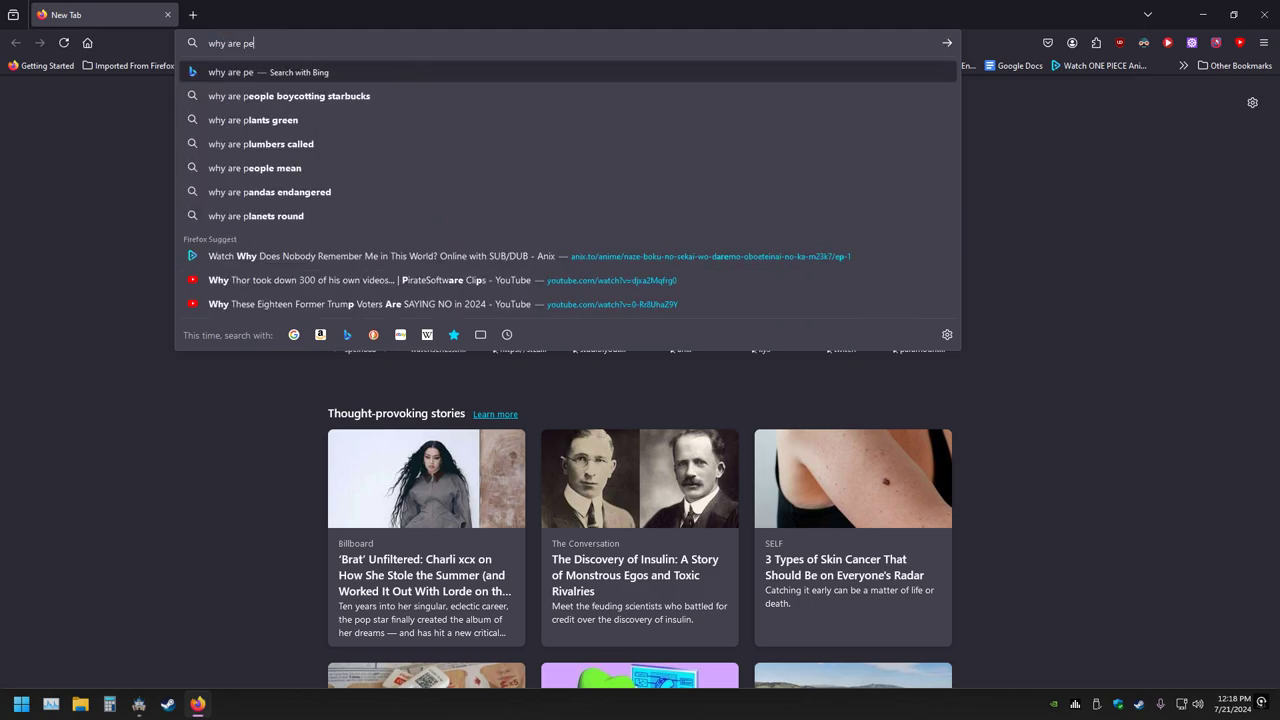
text(ws called pews)
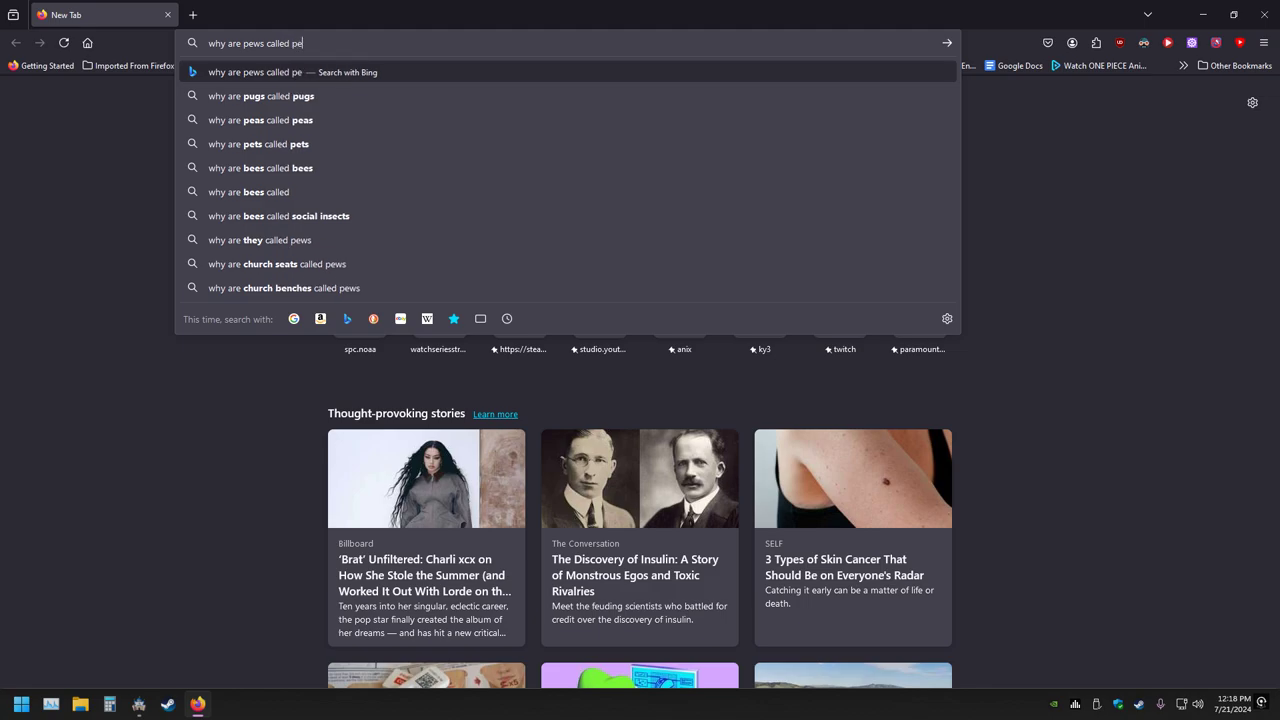
key(Return)
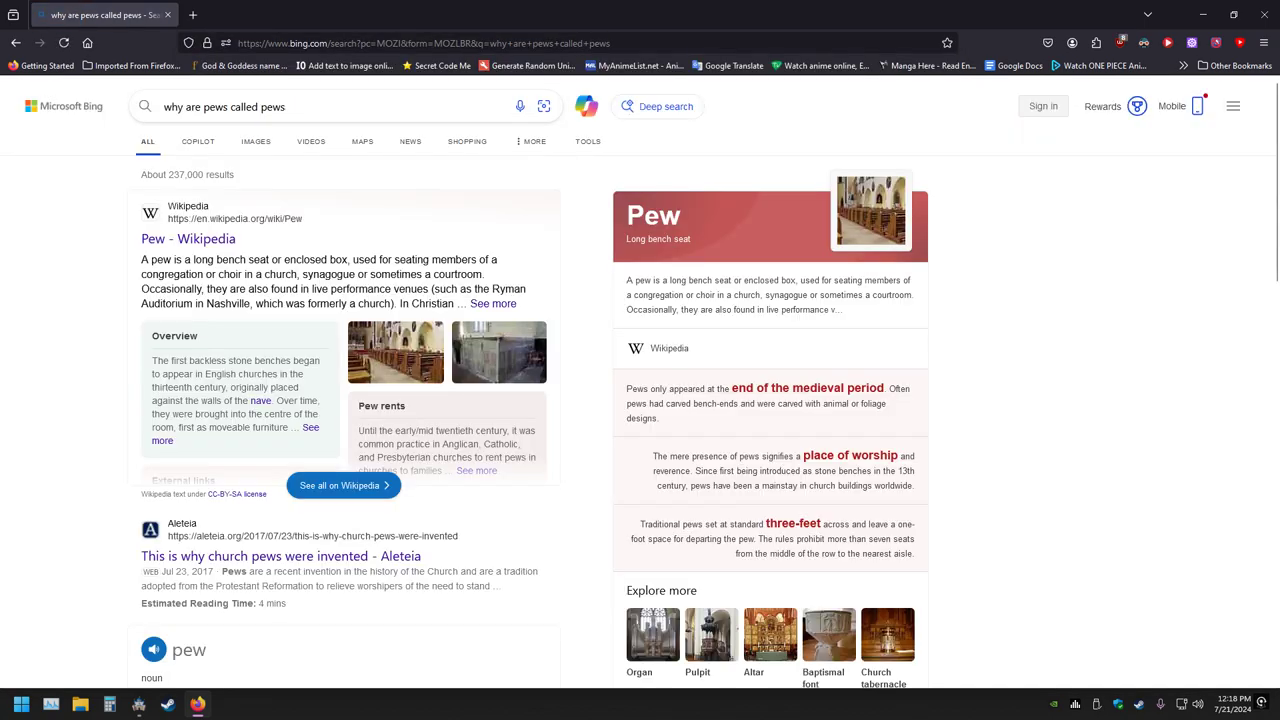
click(75, 316)
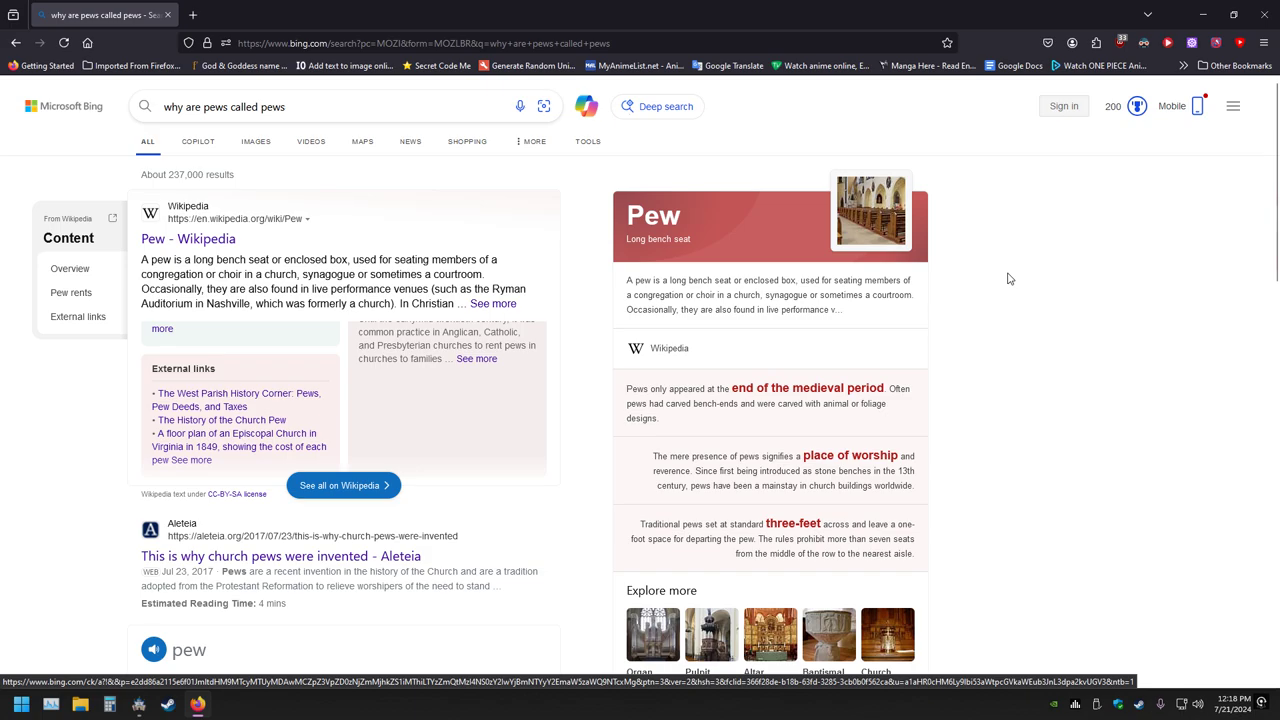
click(1265, 14)
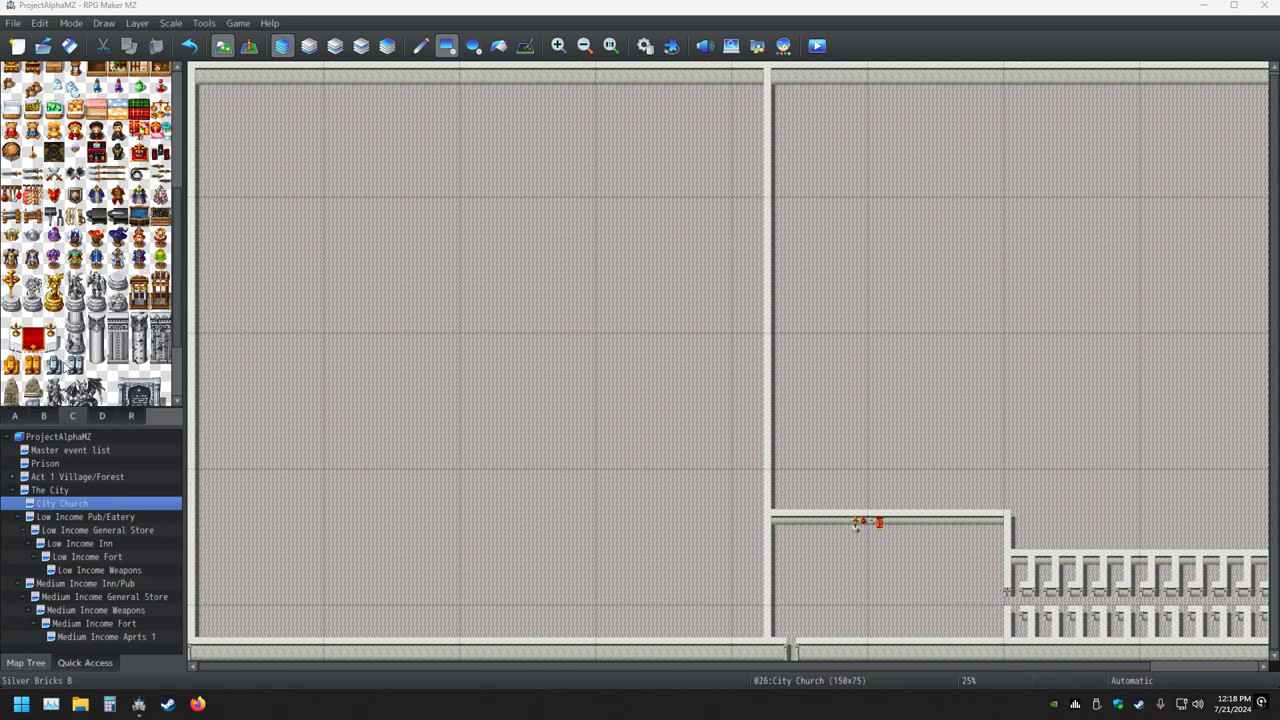
Try to fill the large west room with rows of the long red sofa as pews, and undo the placement.
click(43, 415)
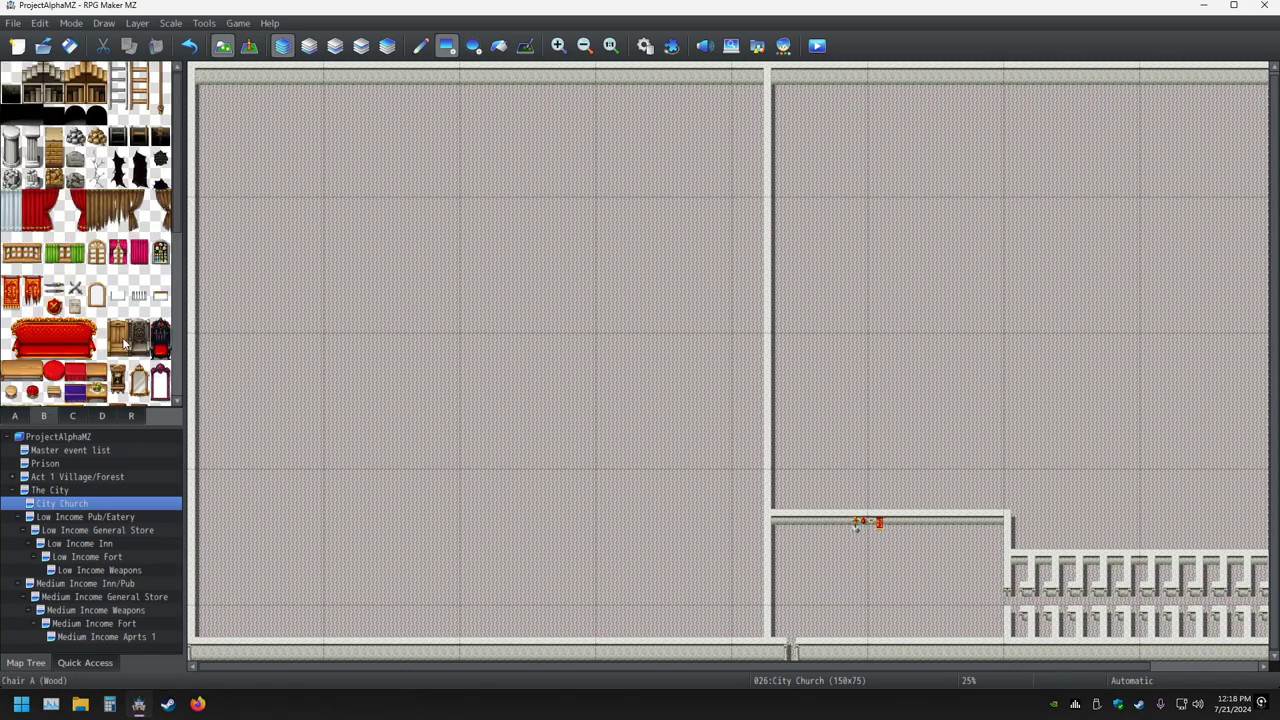
scroll(121, 338, down, 5)
drag(93, 225, 8, 236)
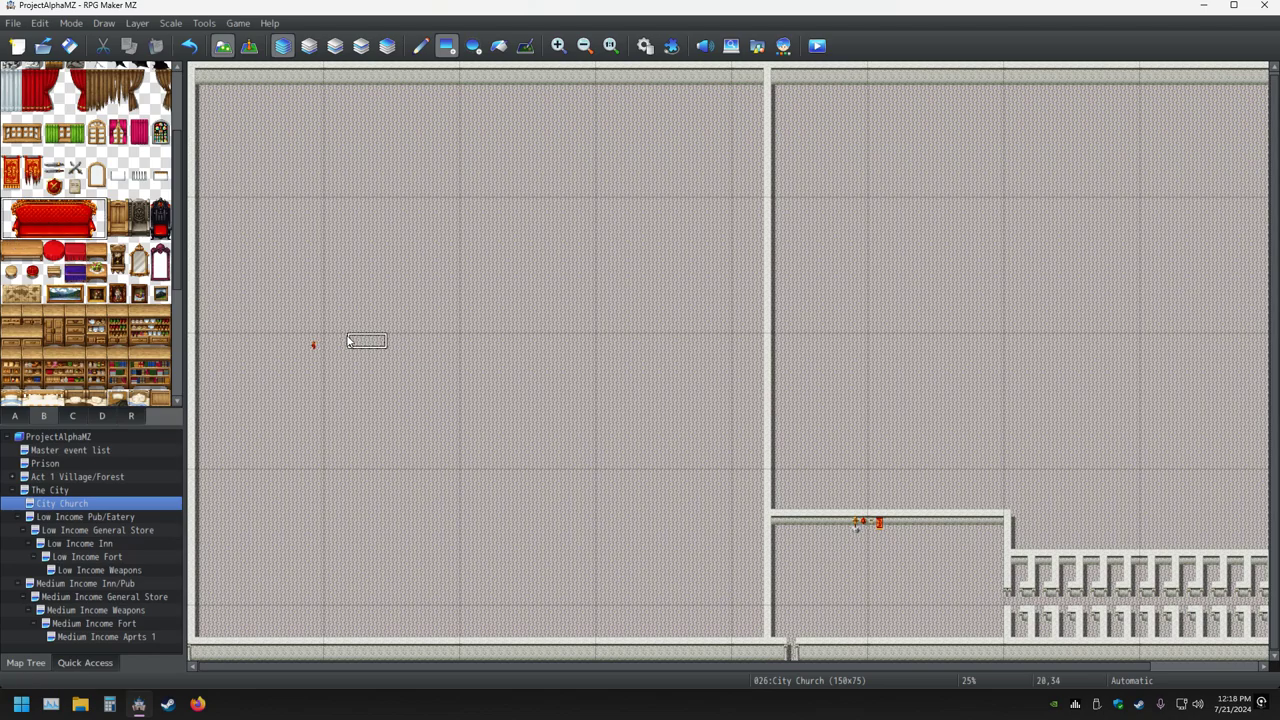
click(420, 45)
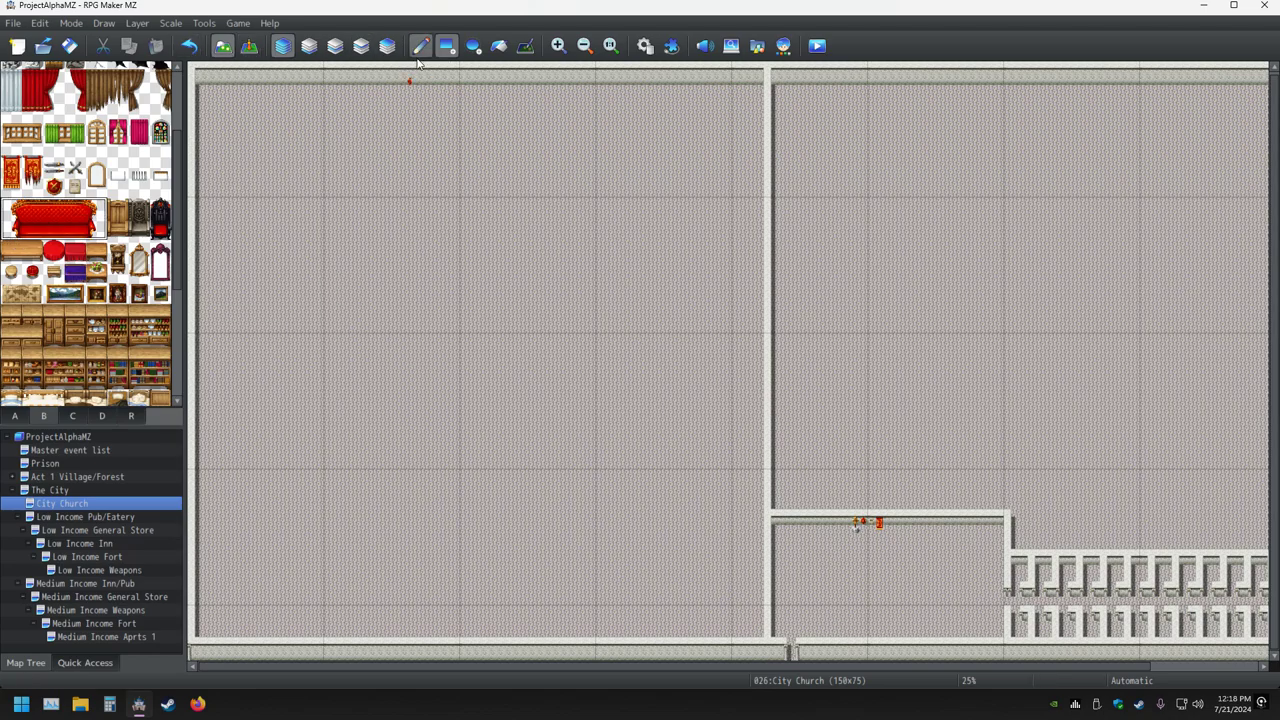
mouse_move(356, 138)
mouse_down()
mouse_move(452, 241)
mouse_move(573, 428)
mouse_move(216, 270)
mouse_move(454, 486)
mouse_move(700, 470)
mouse_move(520, 438)
mouse_up()
click(189, 45)
click(447, 45)
drag(288, 152, 444, 356)
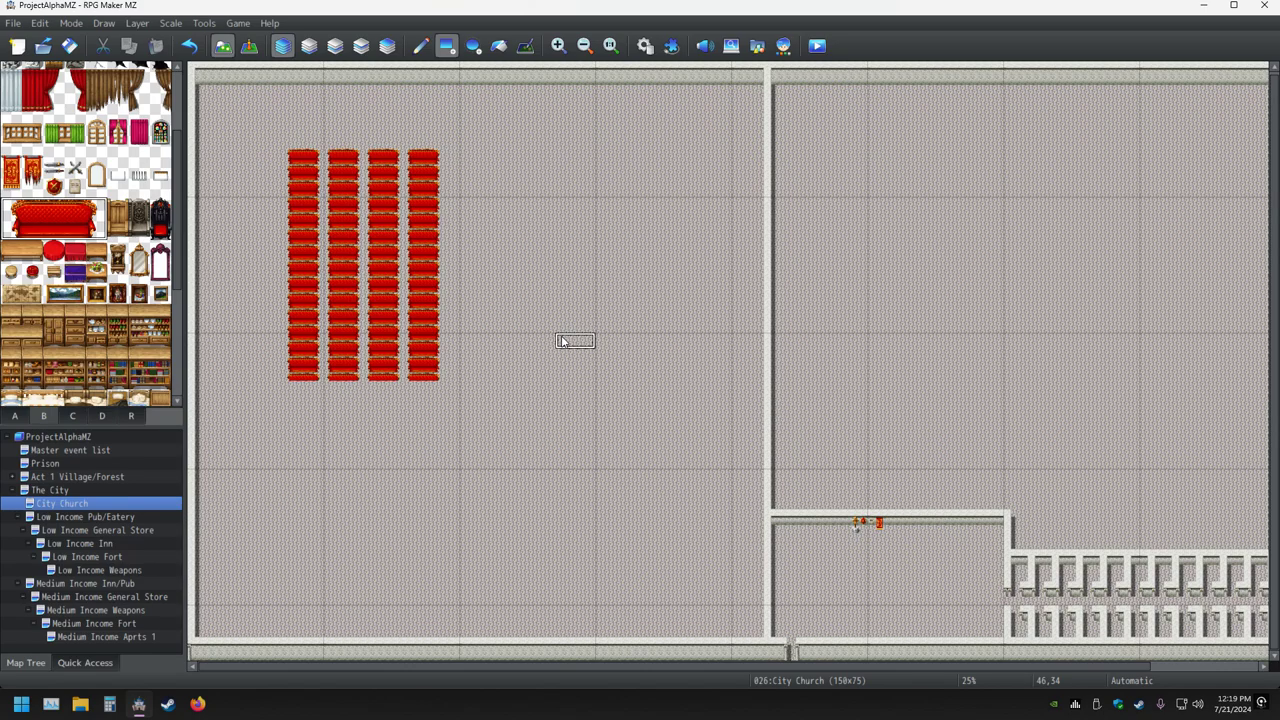
key(ctrl+z)
key(ctrl+z)
key(ctrl+z)
key(ctrl+z)
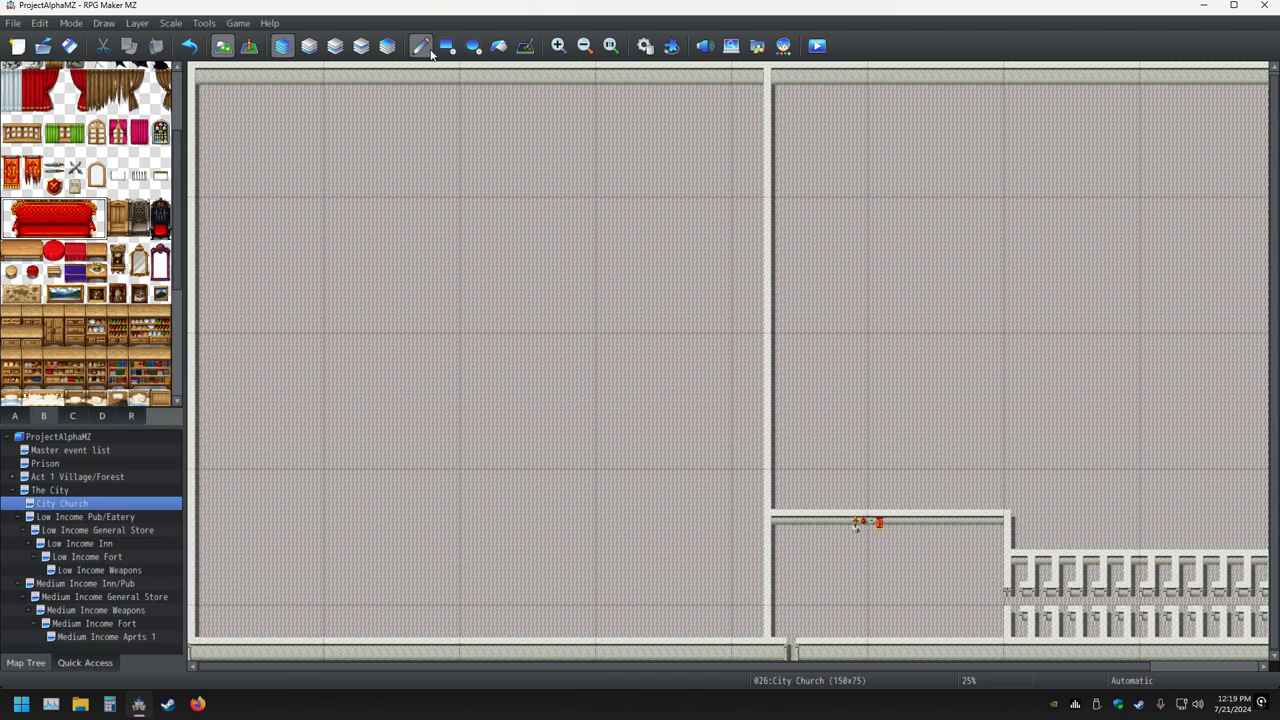
Look through the B and C tilesets for furniture and decorations that suit the large west room.
scroll(153, 284, down, 3)
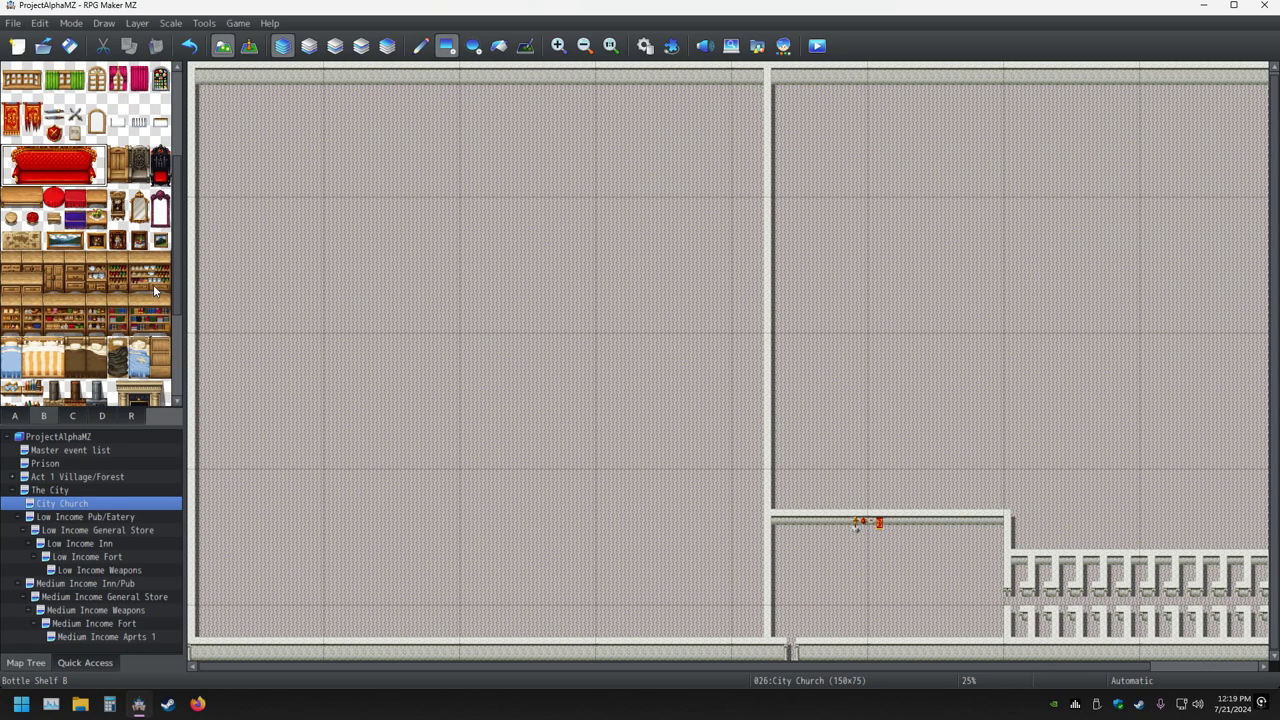
click(72, 416)
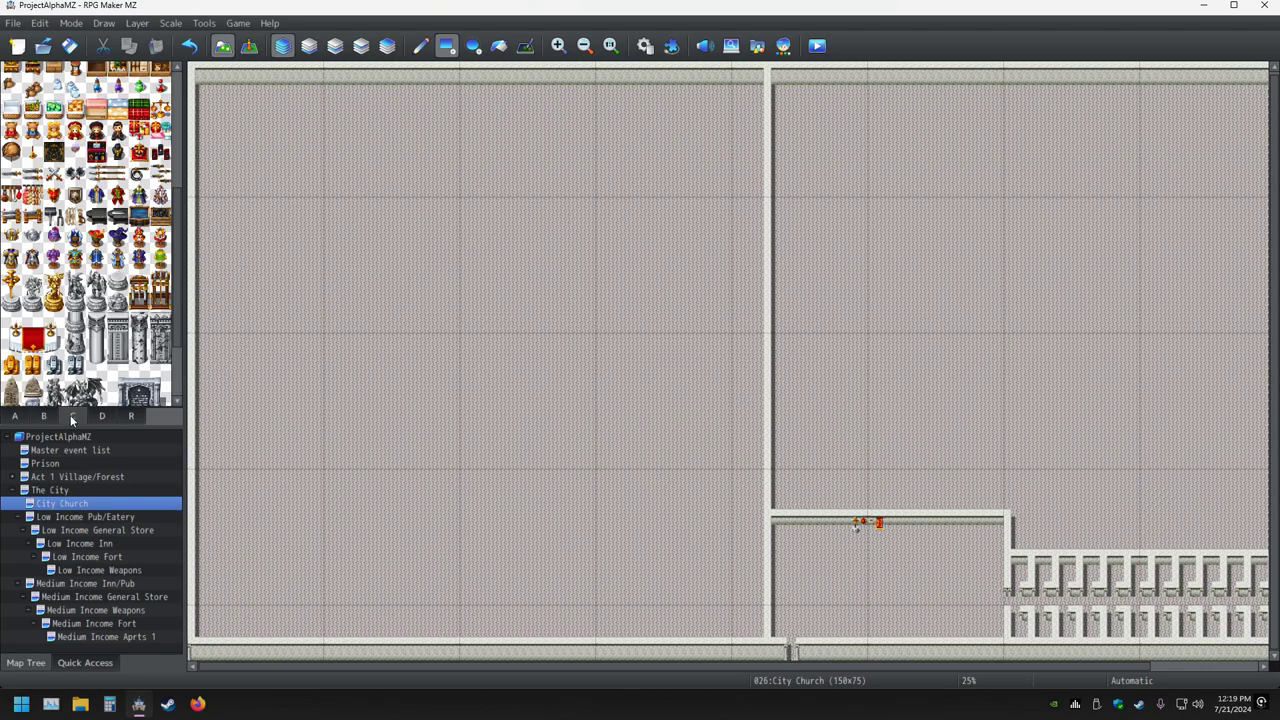
scroll(118, 313, up, 5)
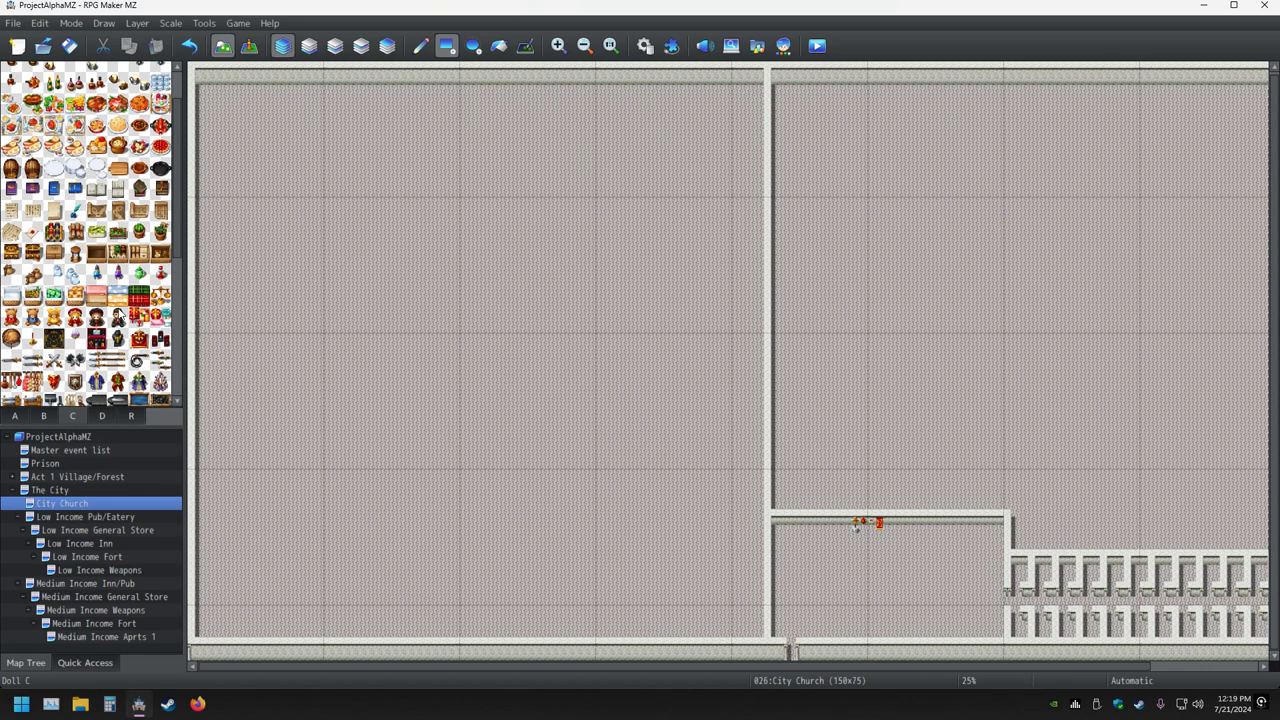
scroll(119, 313, up, 1)
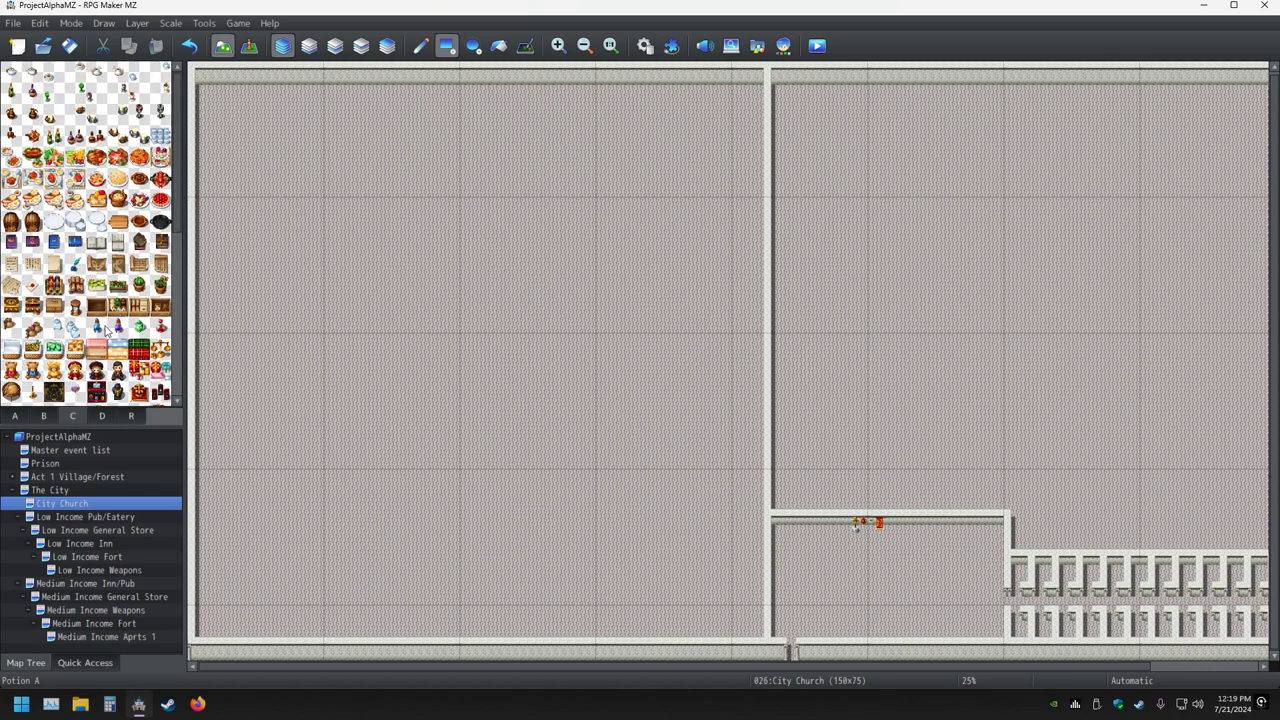
click(51, 417)
scroll(61, 385, up, 10)
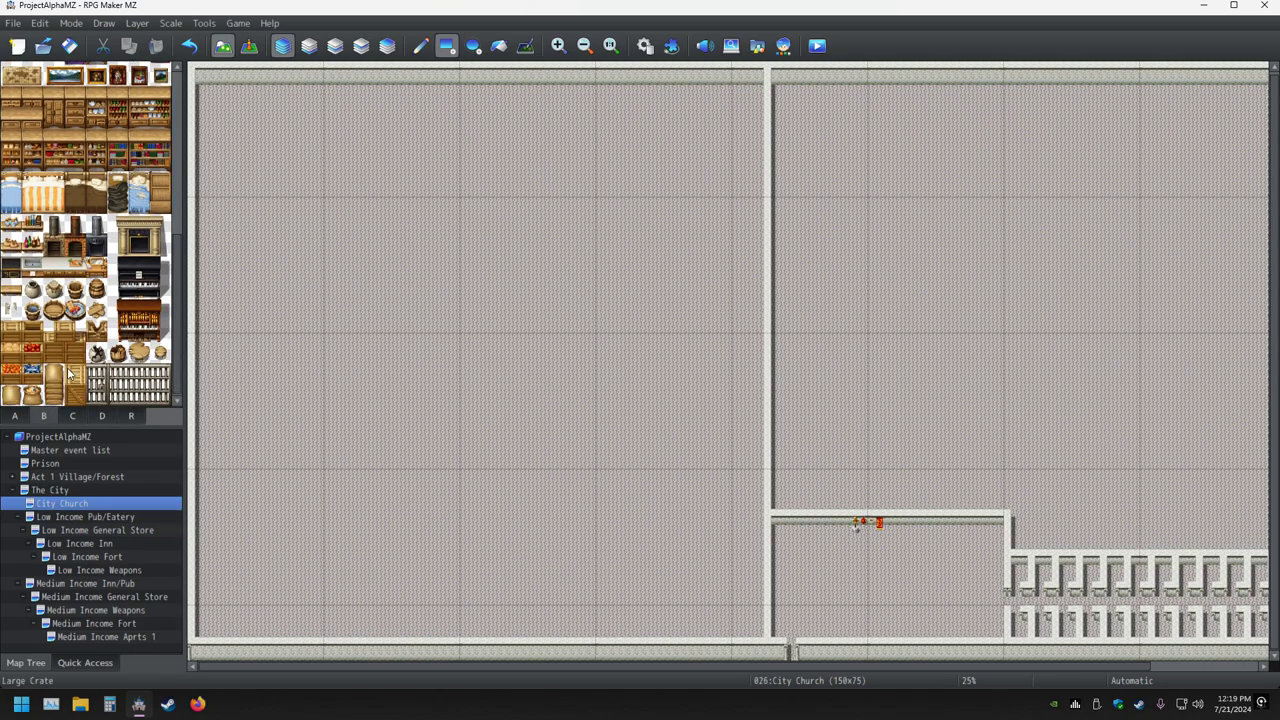
scroll(83, 347, up, 2)
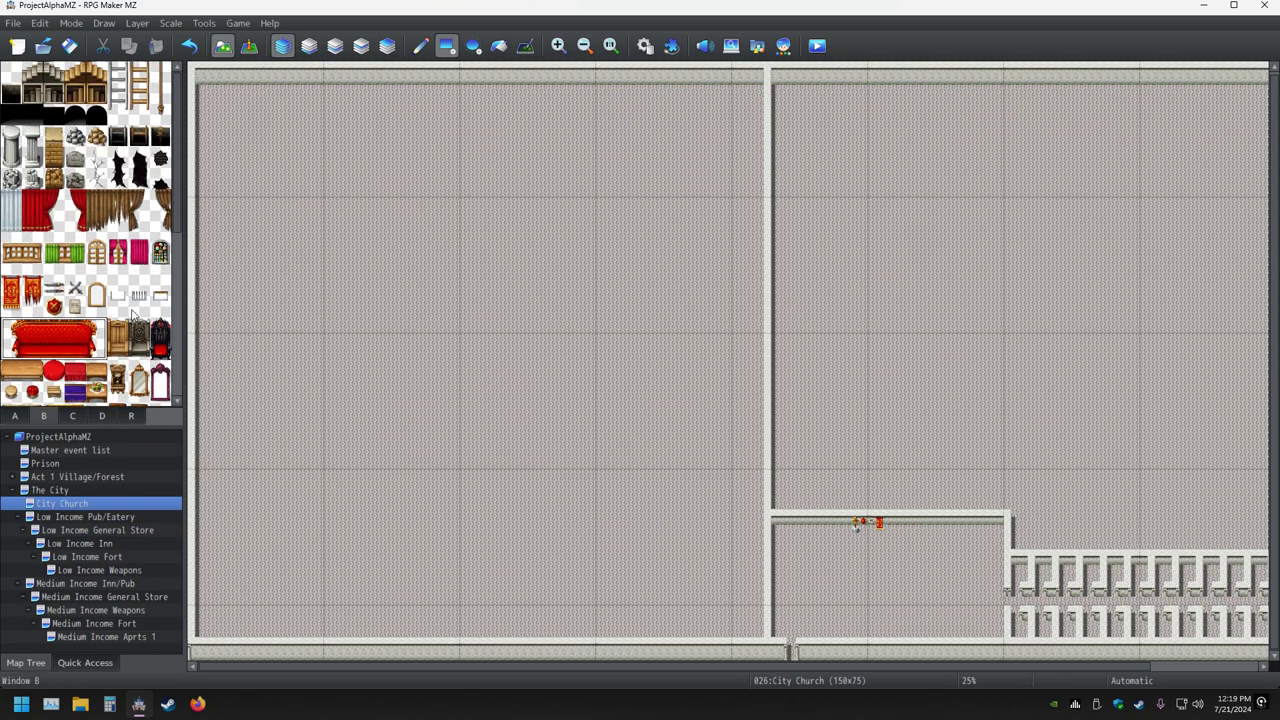
scroll(121, 332, down, 6)
scroll(121, 332, down, 1)
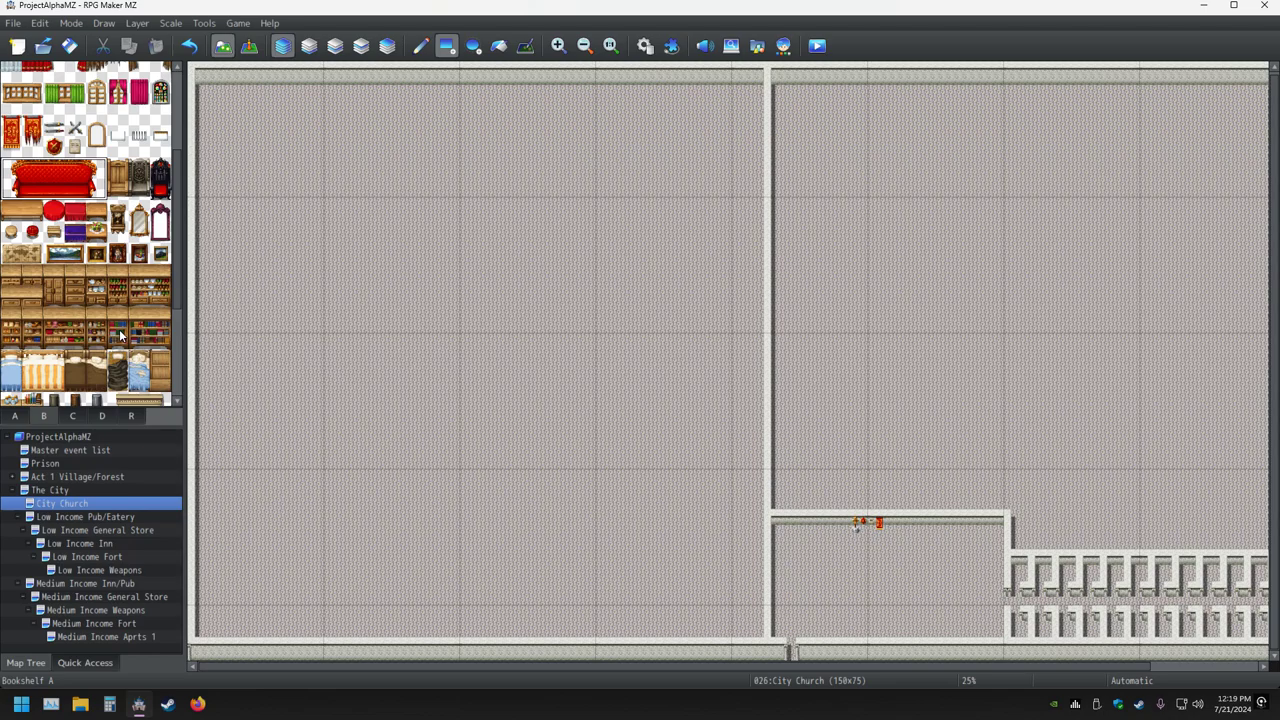
scroll(121, 336, down, 7)
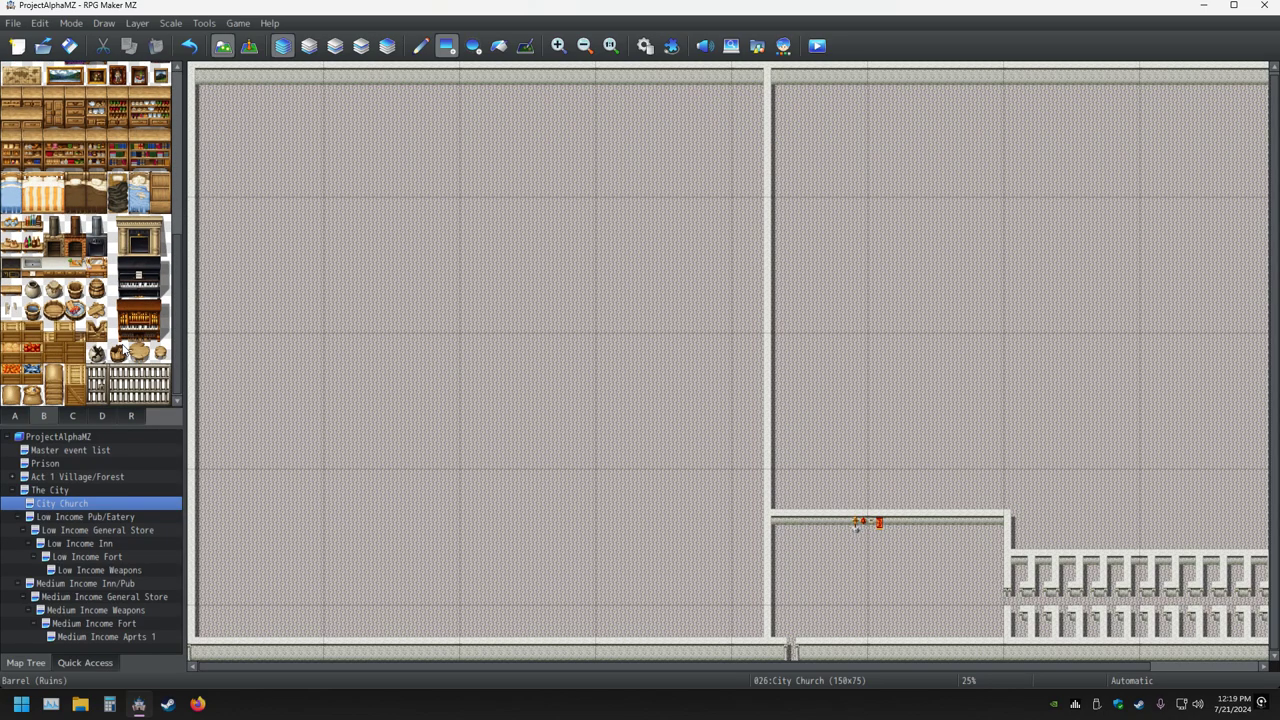
scroll(122, 343, down, 10)
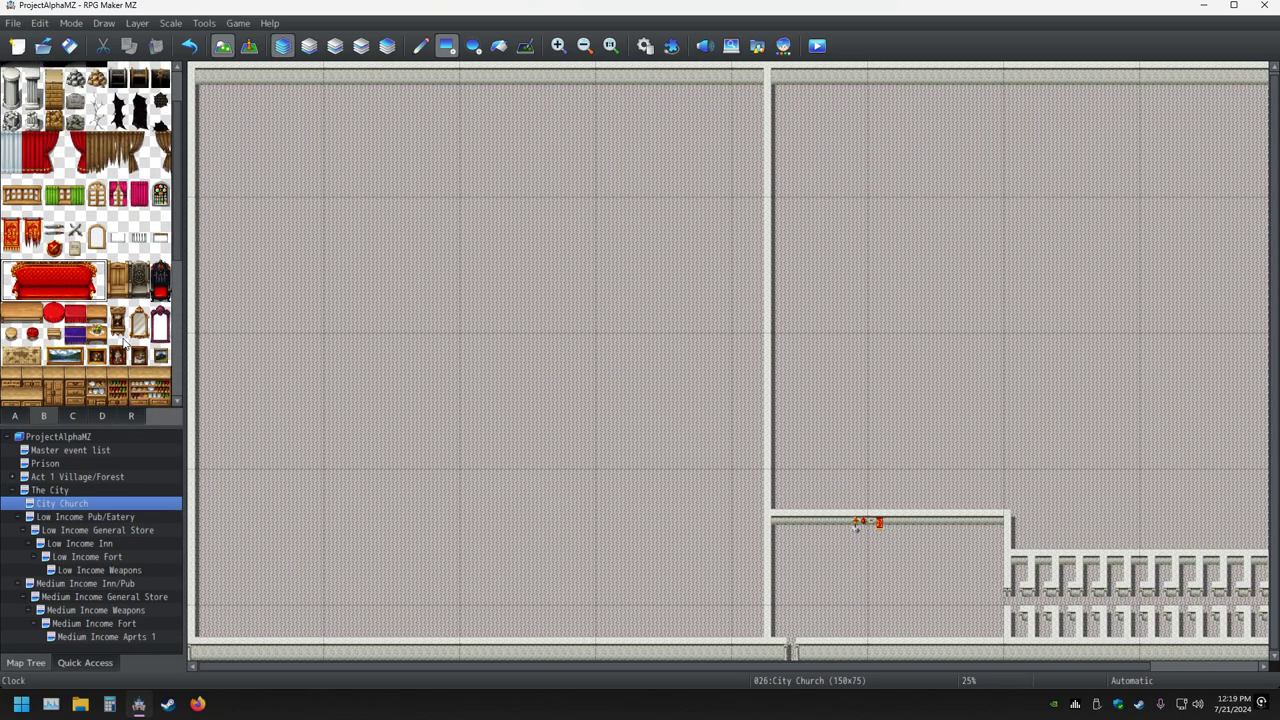
scroll(120, 350, down, 10)
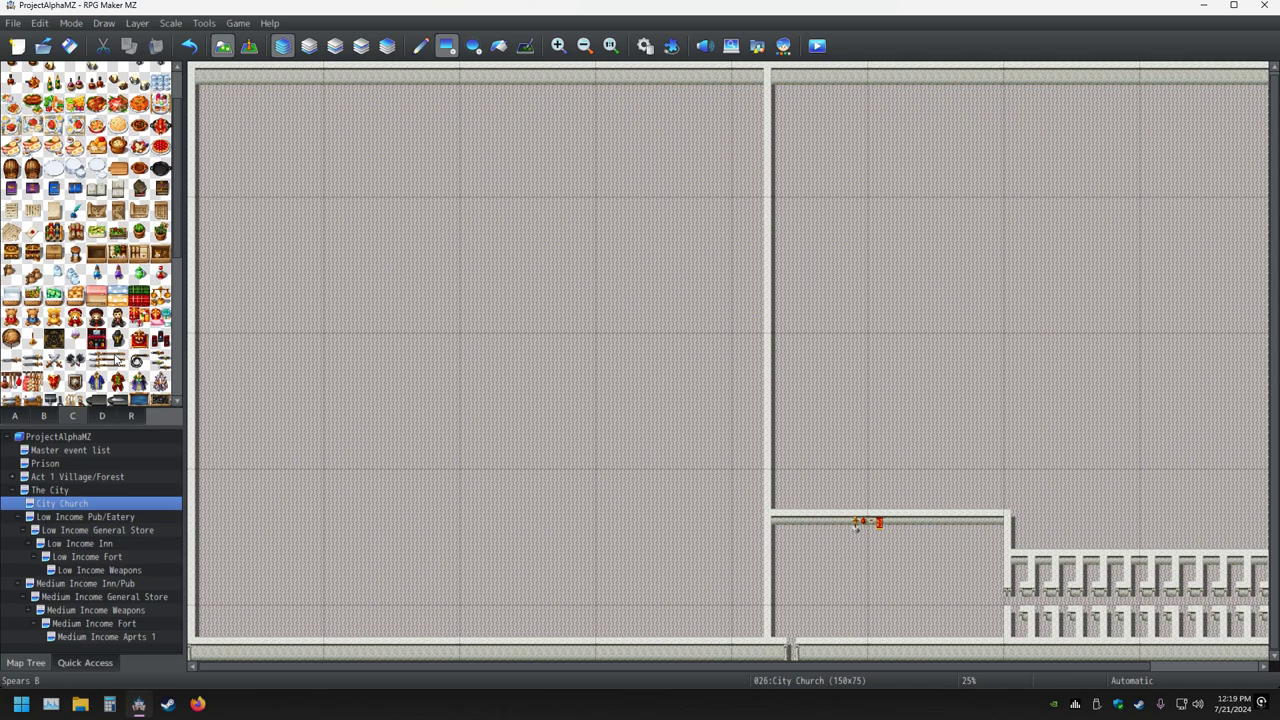
scroll(116, 358, down, 7)
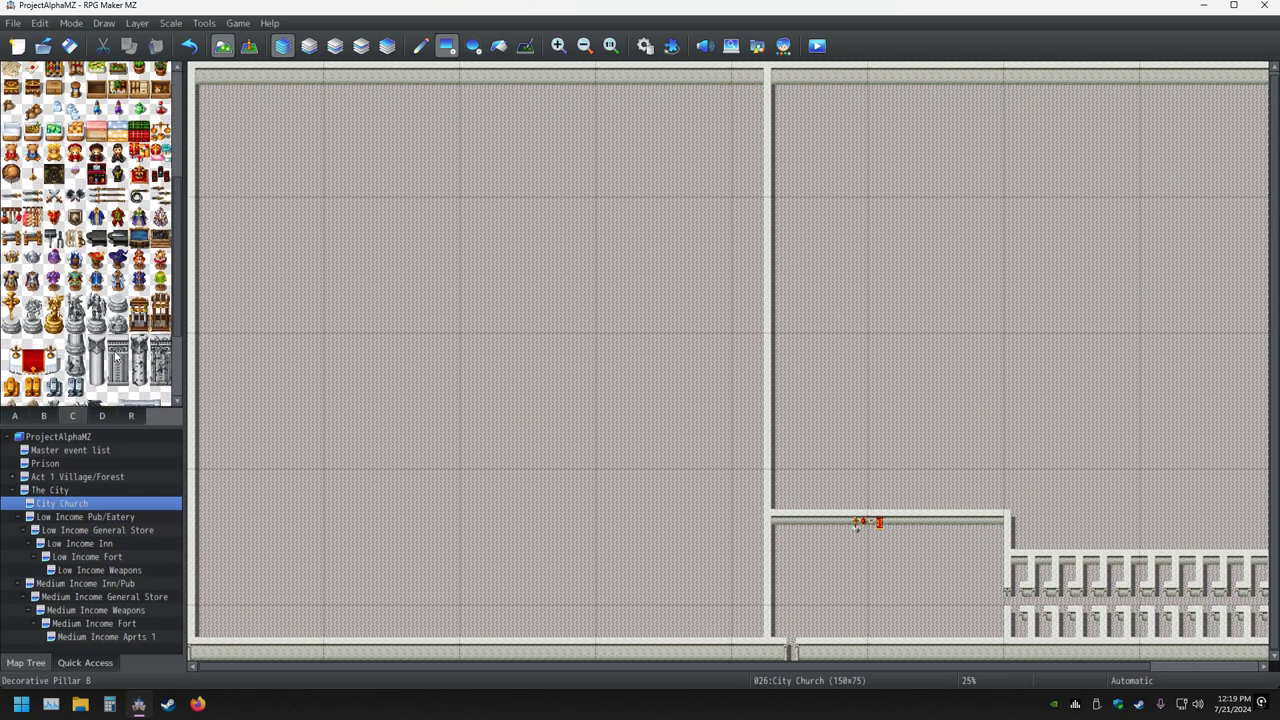
scroll(116, 358, up, 5)
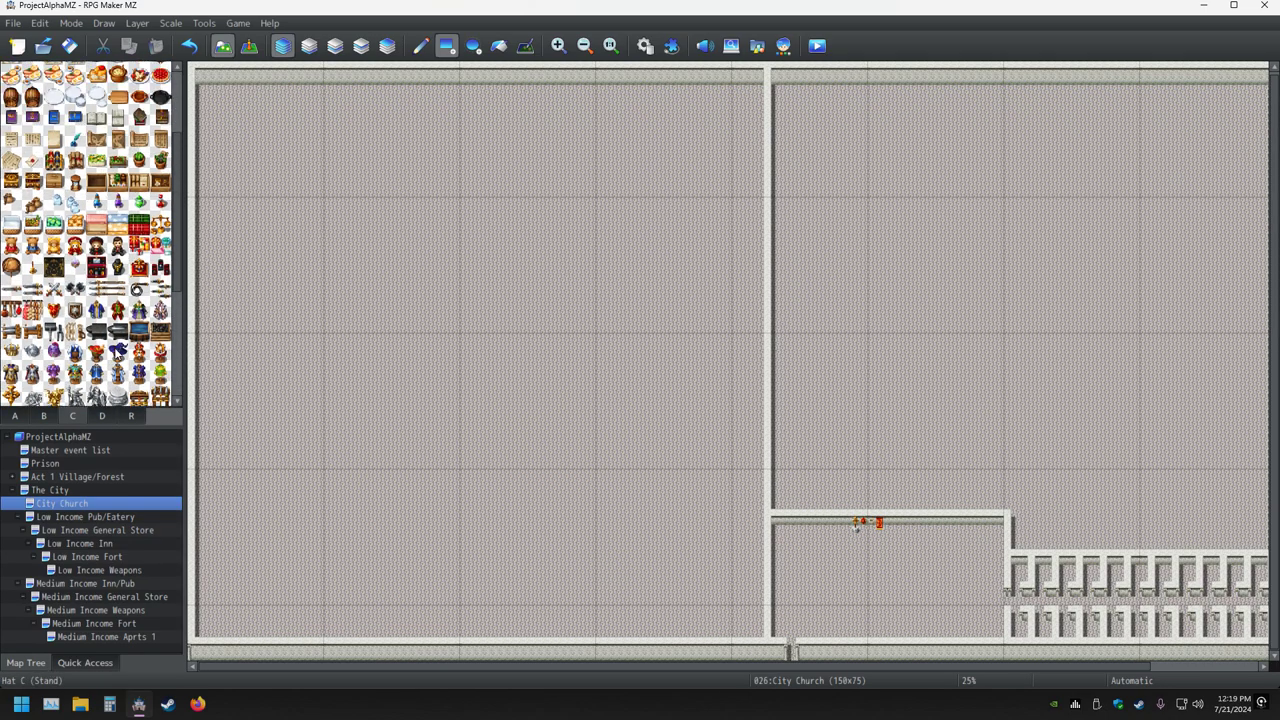
Try filling parts of the large west room with repeated long red sofas from the B tileset, and undo each placement.
click(43, 415)
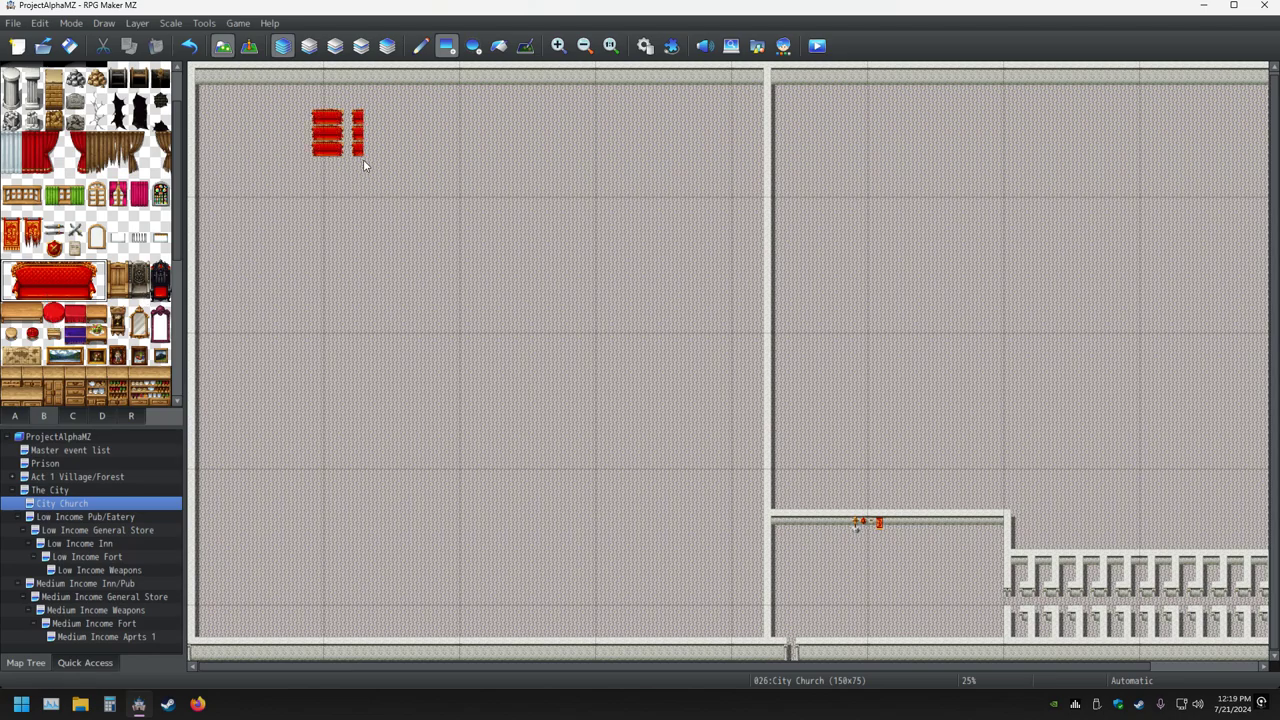
drag(363, 159, 422, 290)
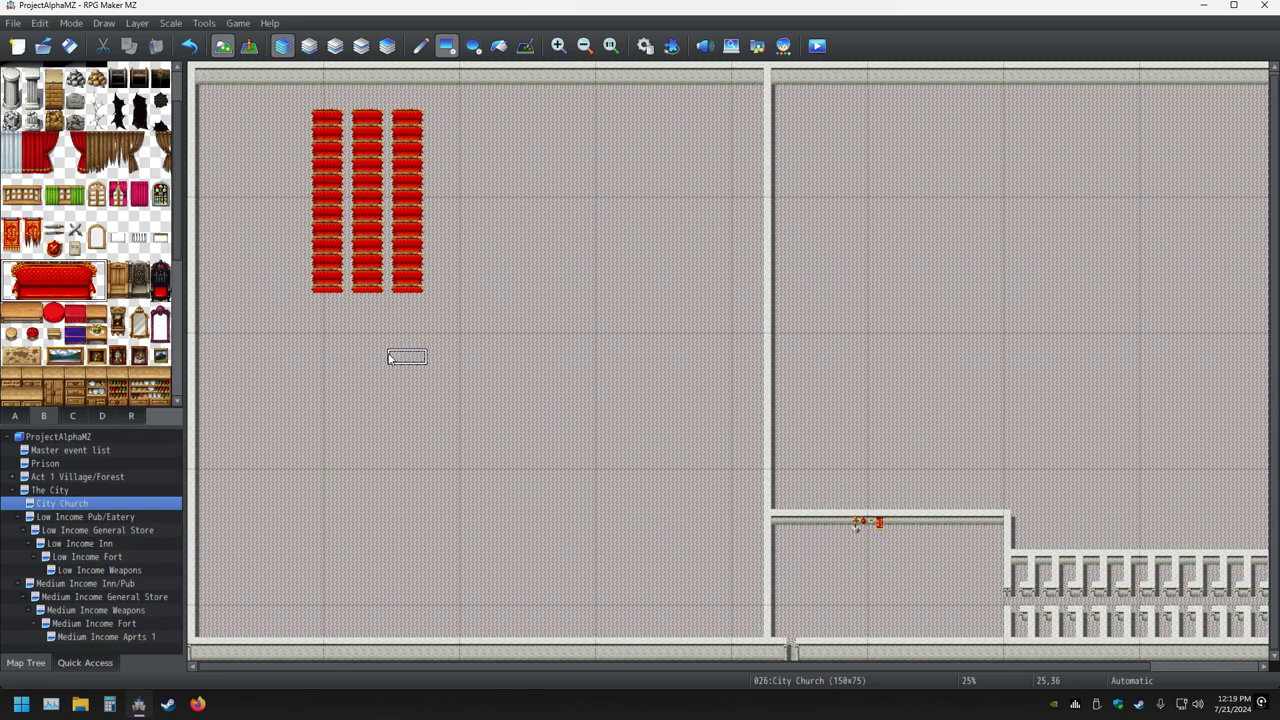
key(ctrl+z)
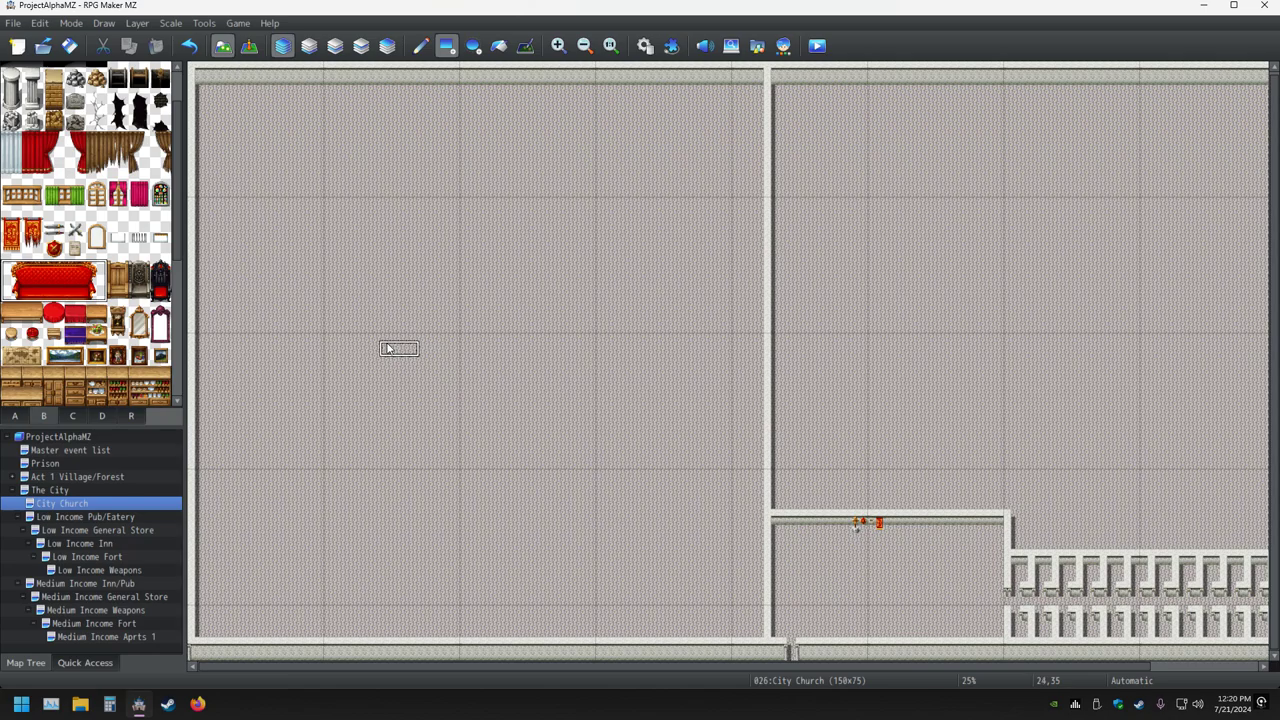
right_click(386, 347)
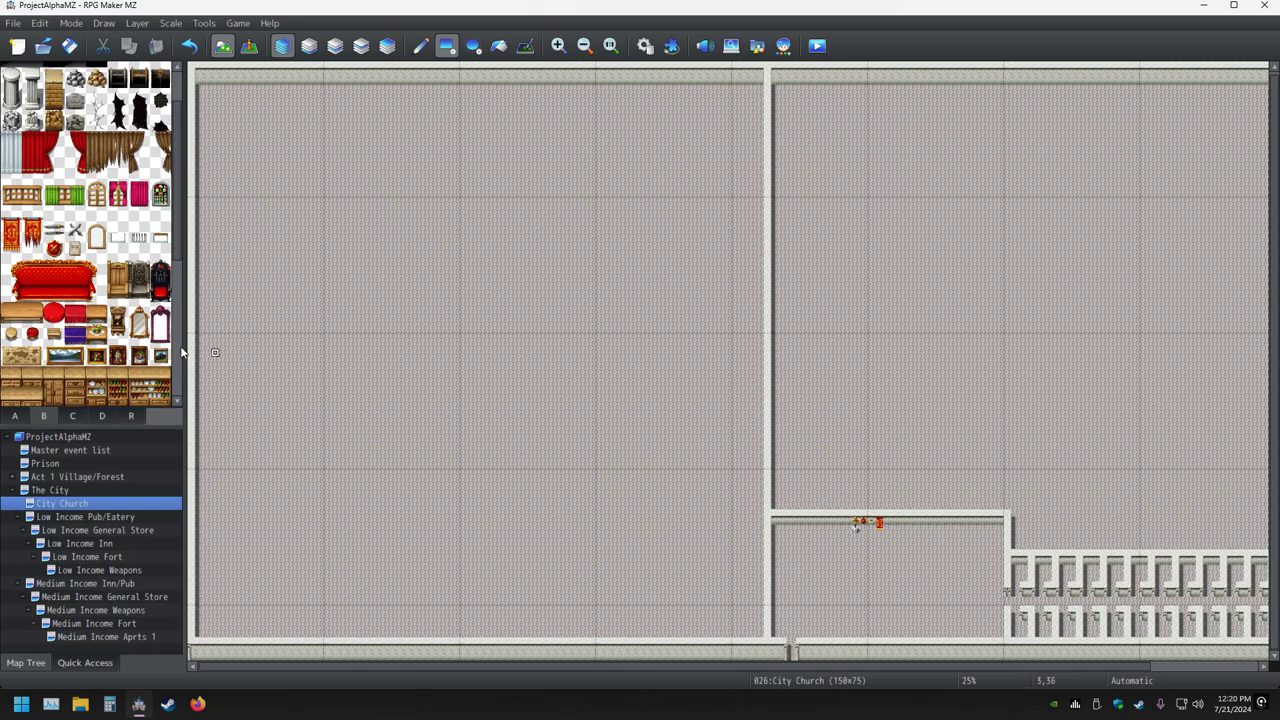
drag(12, 268, 91, 297)
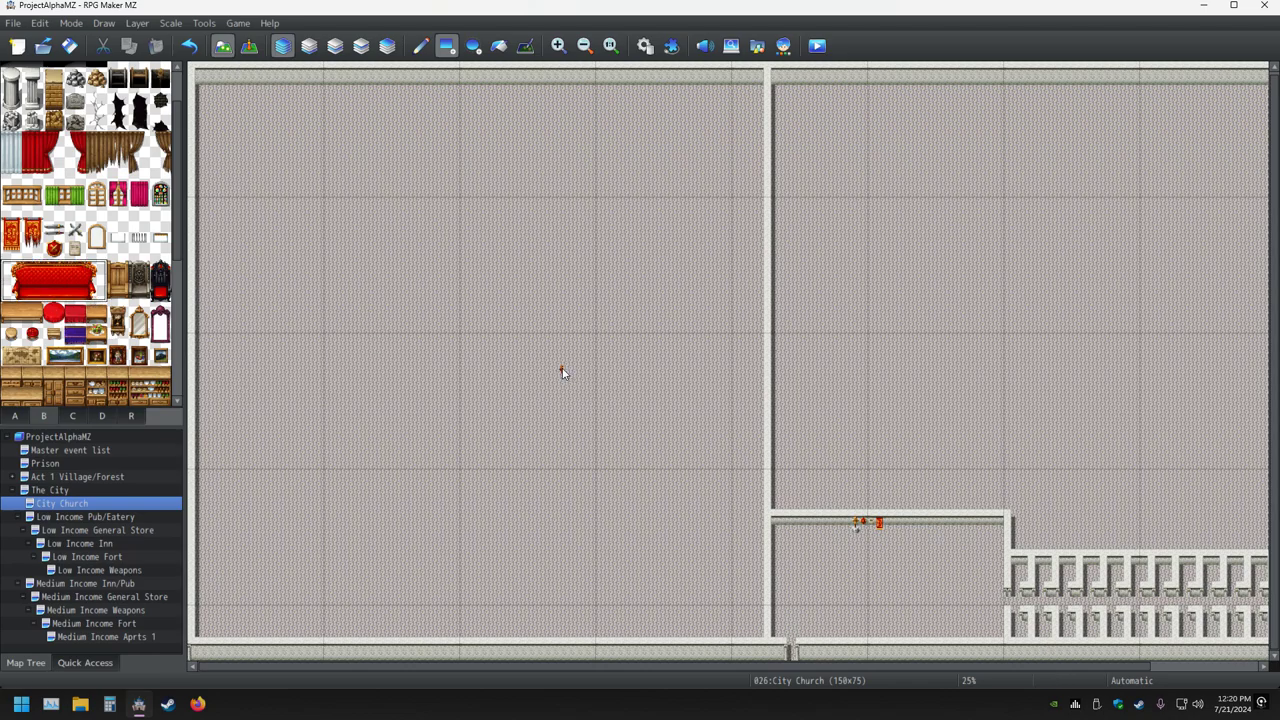
mouse_move(386, 248)
mouse_down()
mouse_move(471, 289)
mouse_move(770, 553)
mouse_up()
mouse_move(701, 591)
mouse_down()
mouse_move(566, 500)
mouse_move(542, 503)
mouse_up()
key(ctrl+z)
Try filling the middle of the west room with a rectangle of the stone and wooden stair tiles, and undo it.
scroll(30, 100, up, 2)
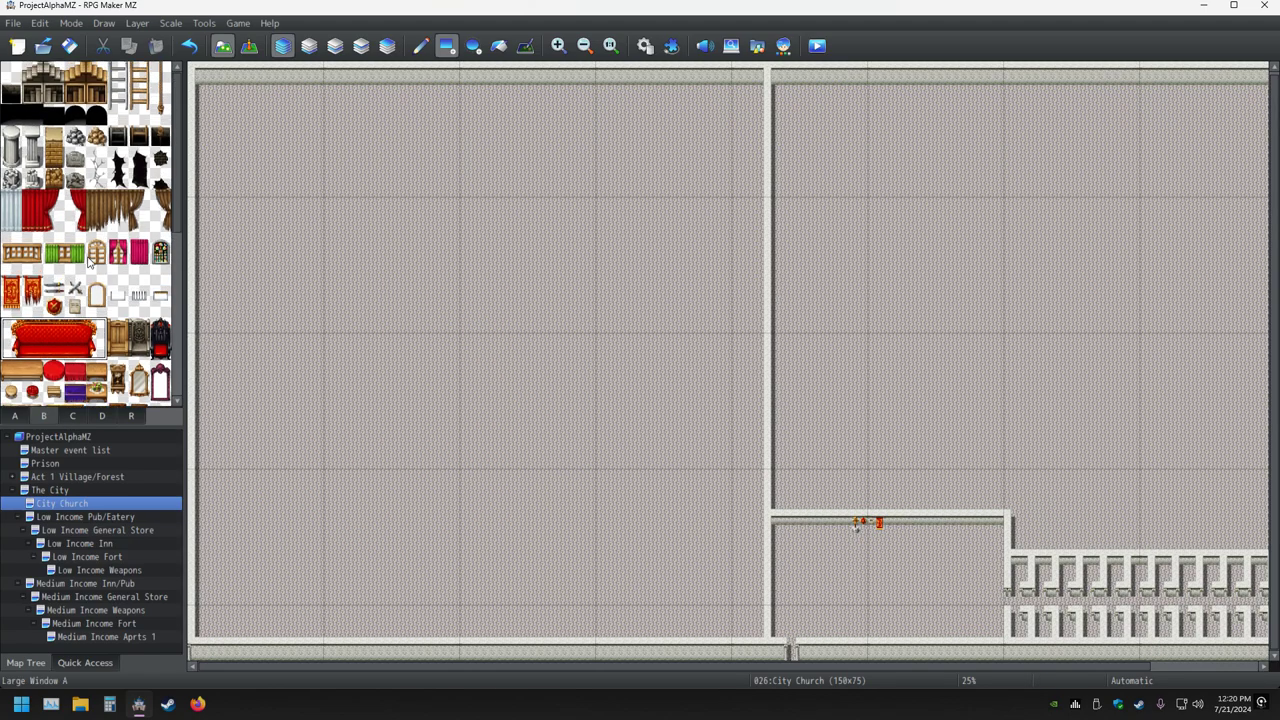
drag(30, 78, 98, 94)
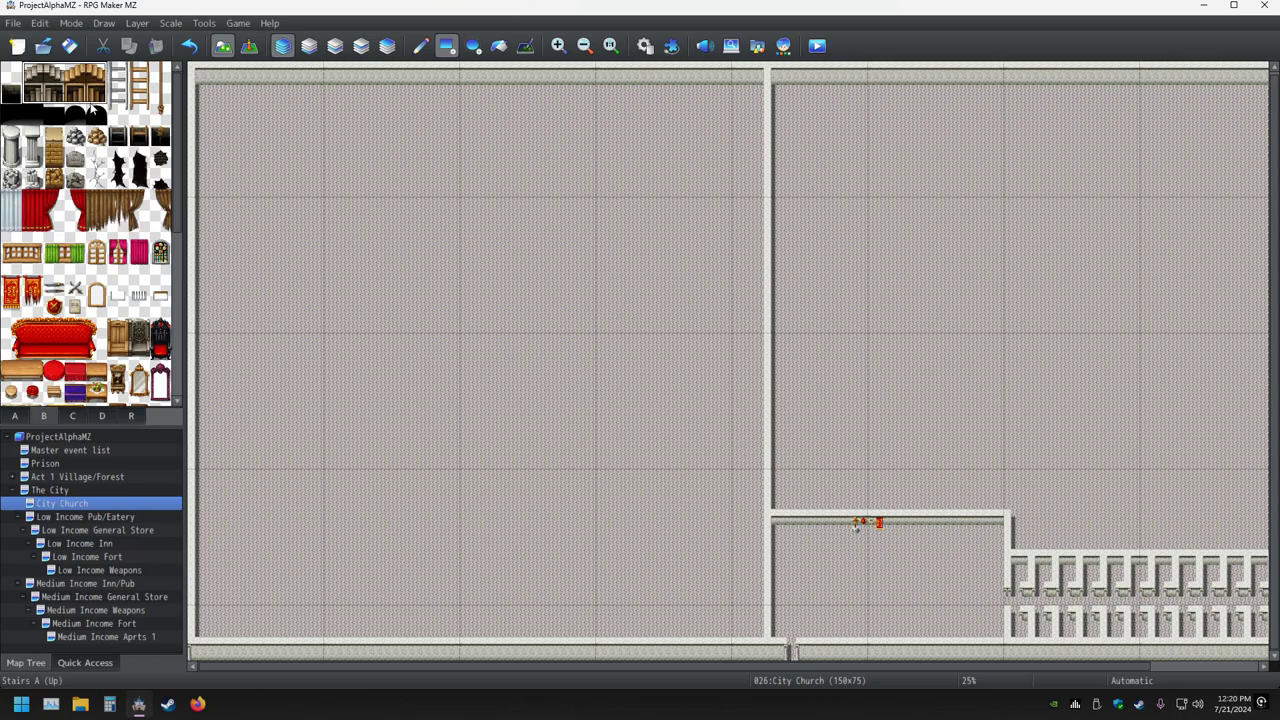
mouse_move(326, 200)
mouse_down()
mouse_move(533, 345)
mouse_move(584, 506)
mouse_up()
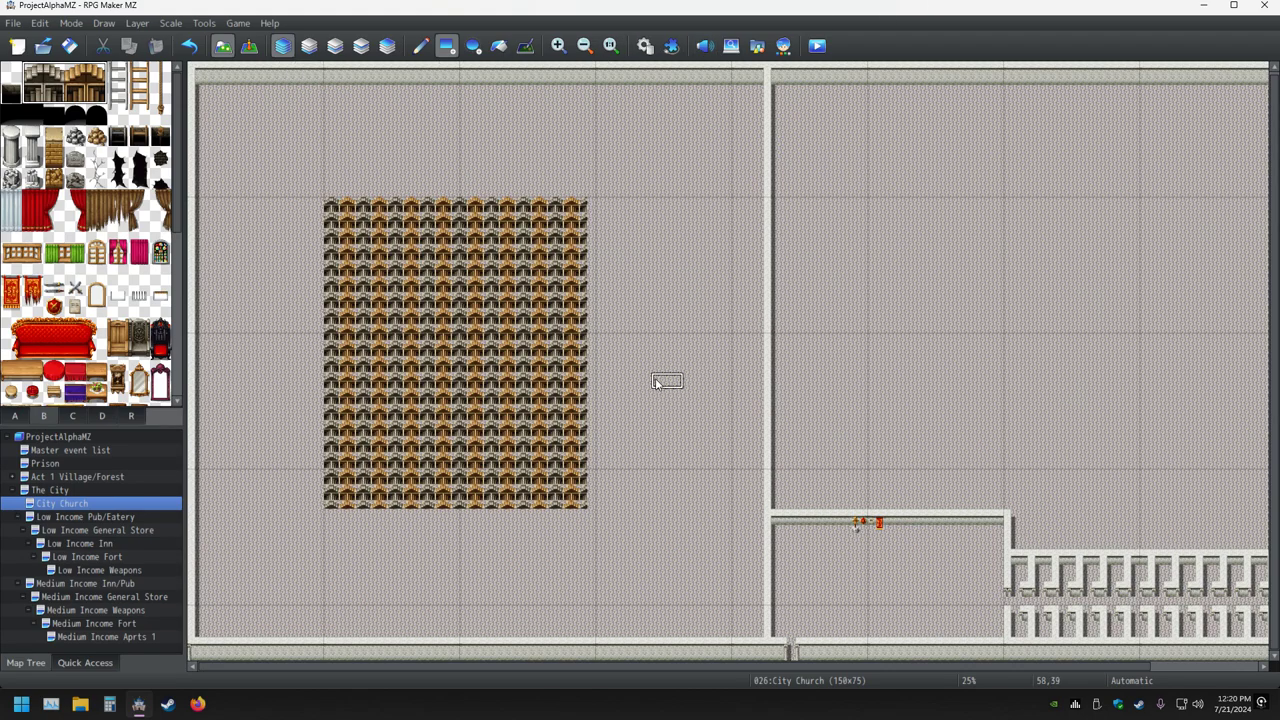
key(ctrl+z)
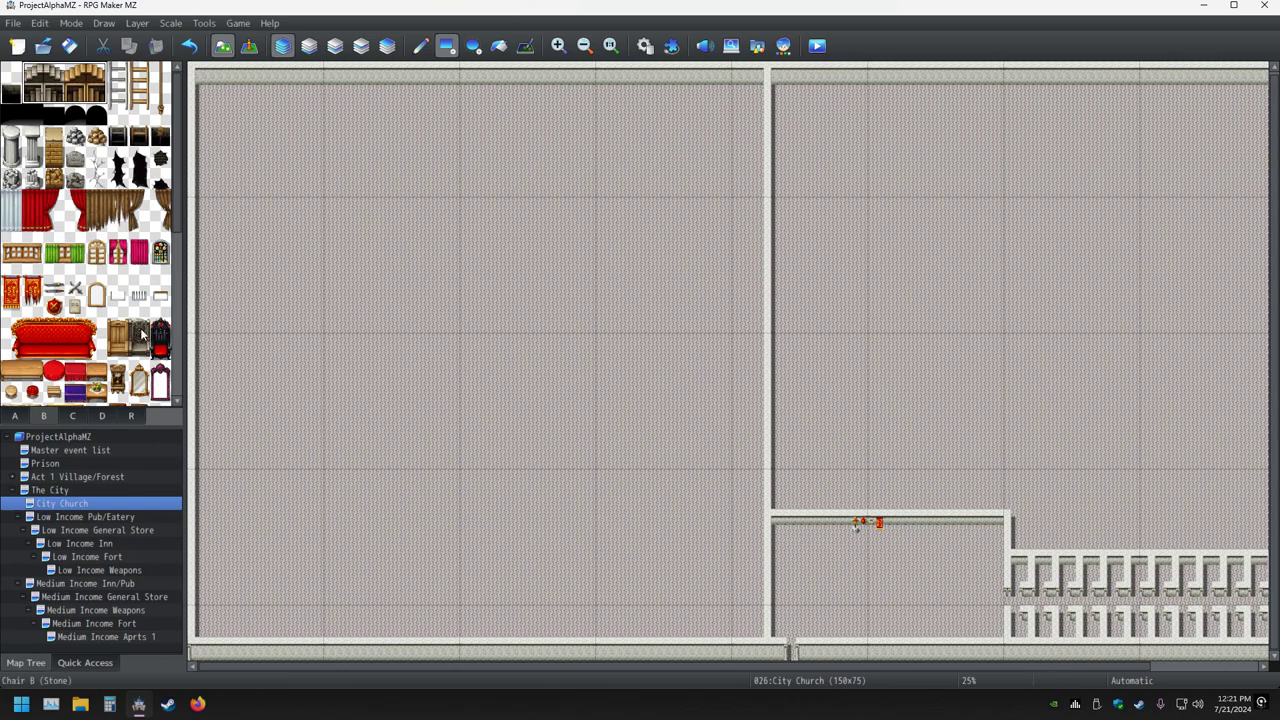
Try covering the west room with single, row and block fills of the Tapestry A tile, and undo all of them.
click(10, 300)
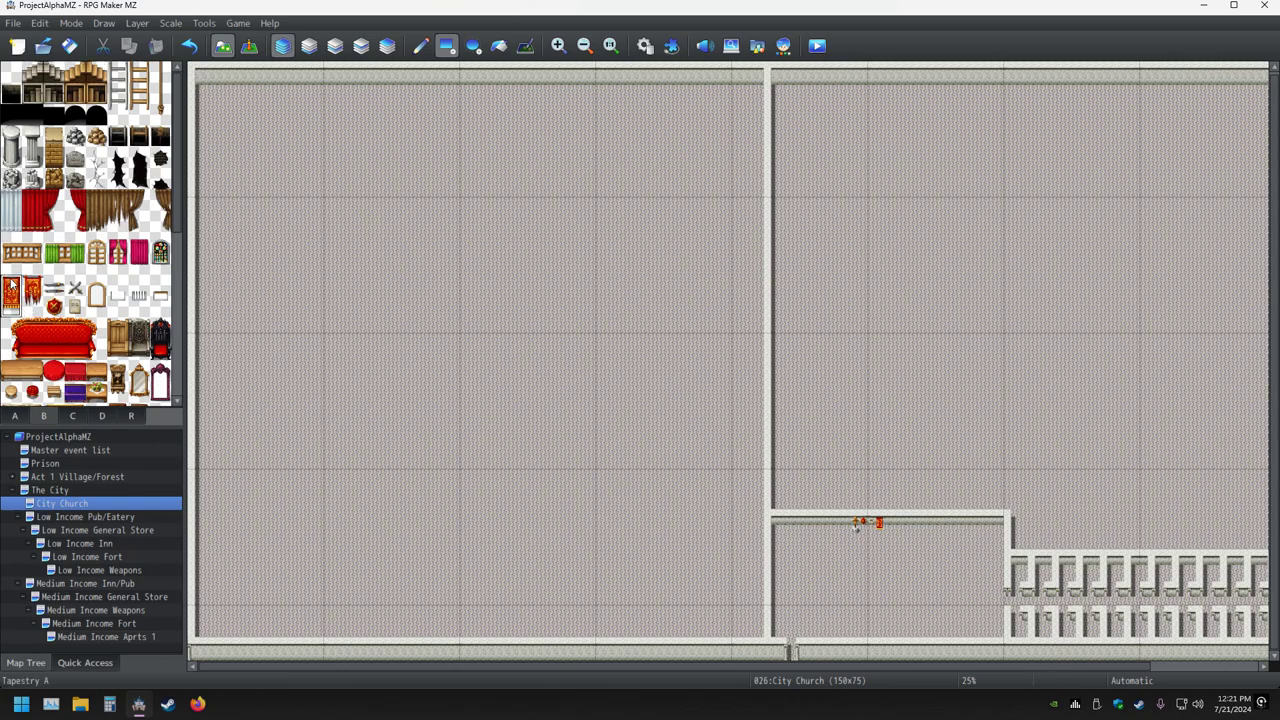
click(463, 290)
drag(434, 284, 716, 447)
drag(728, 252, 240, 256)
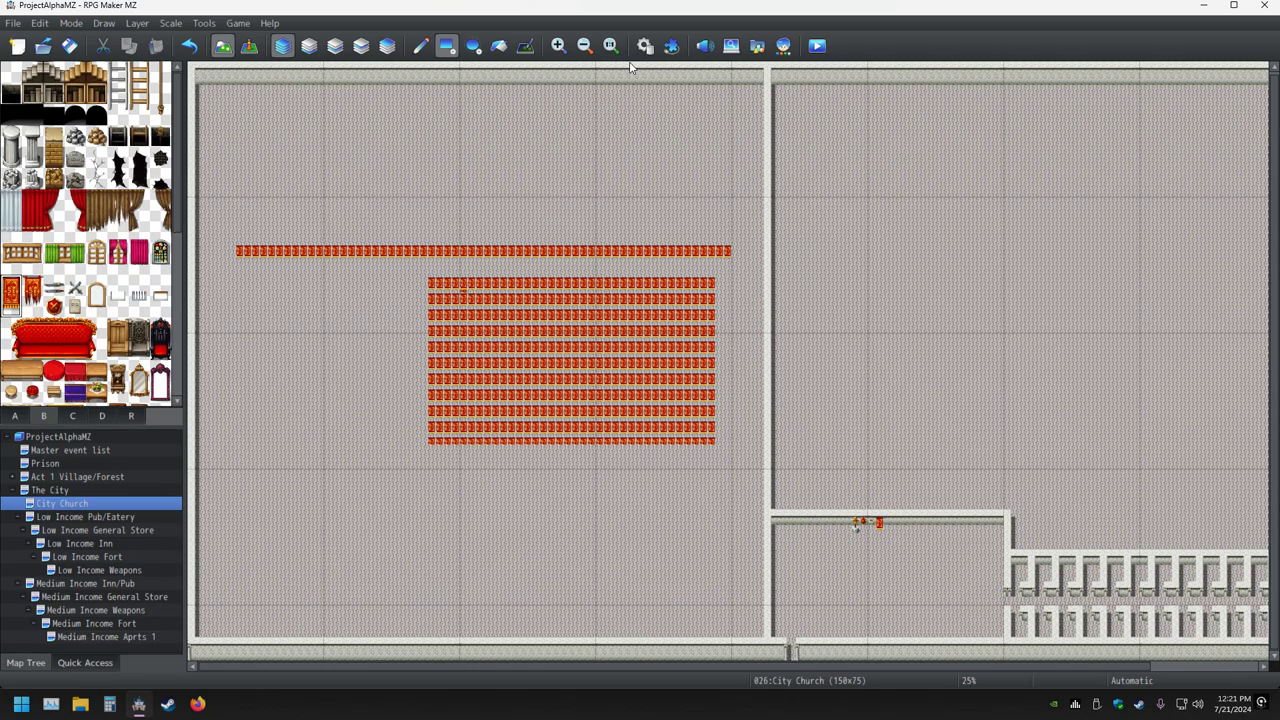
drag(431, 211, 650, 566)
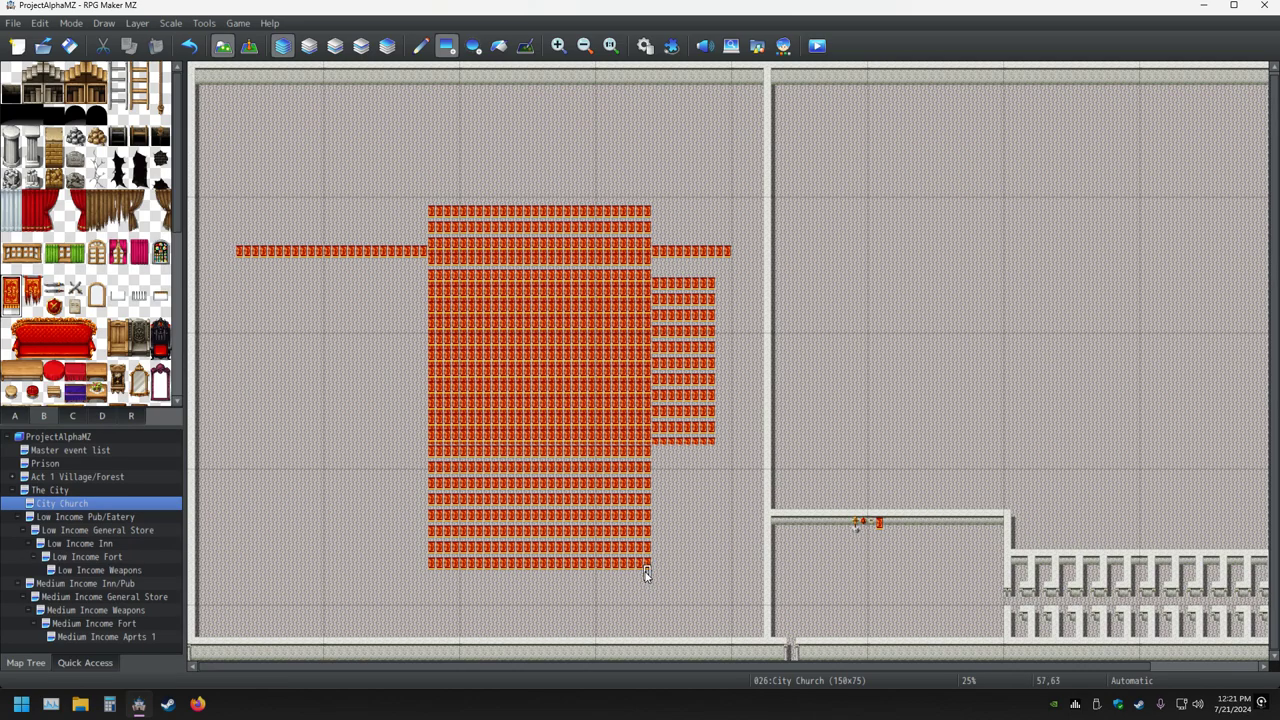
key(ctrl+z)
key(ctrl+z)
key(ctrl+z)
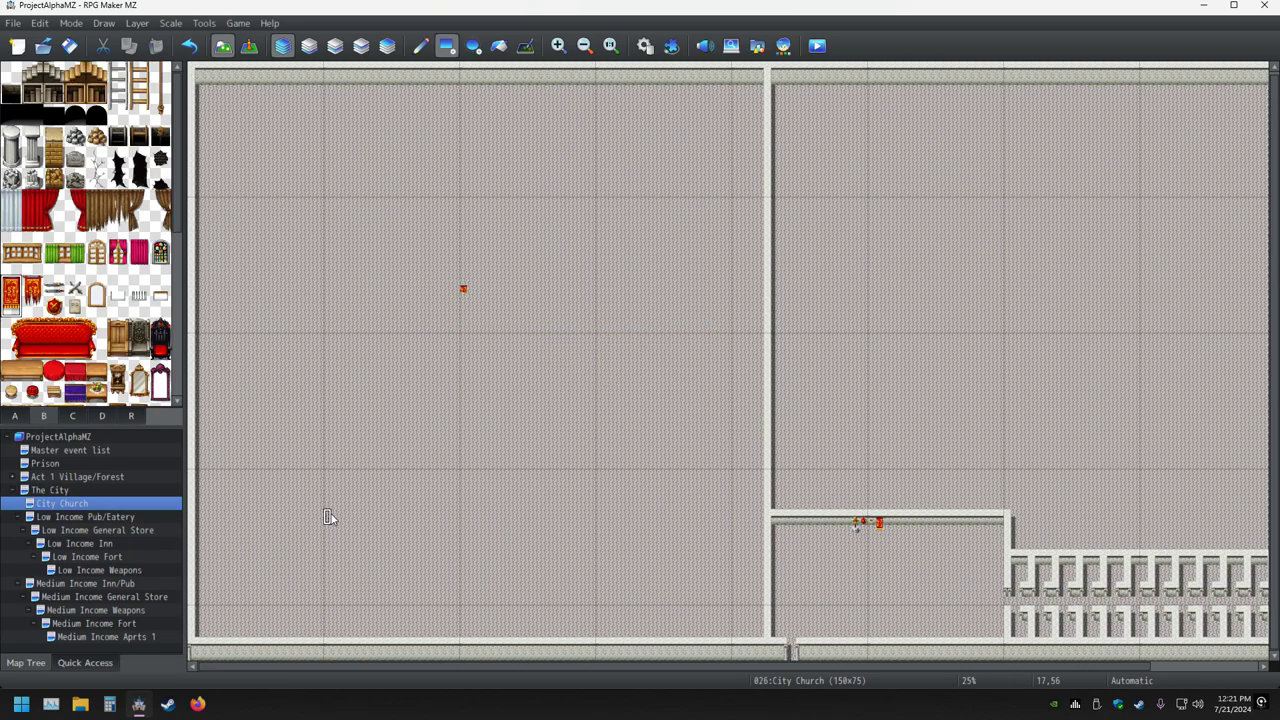
key(ctrl+z)
Try filling a block of the west room with the combined stairs, black opening and ladder tiles, and undo the fill.
drag(30, 70, 118, 116)
mouse_move(430, 186)
mouse_down()
mouse_move(528, 306)
mouse_move(568, 408)
mouse_up()
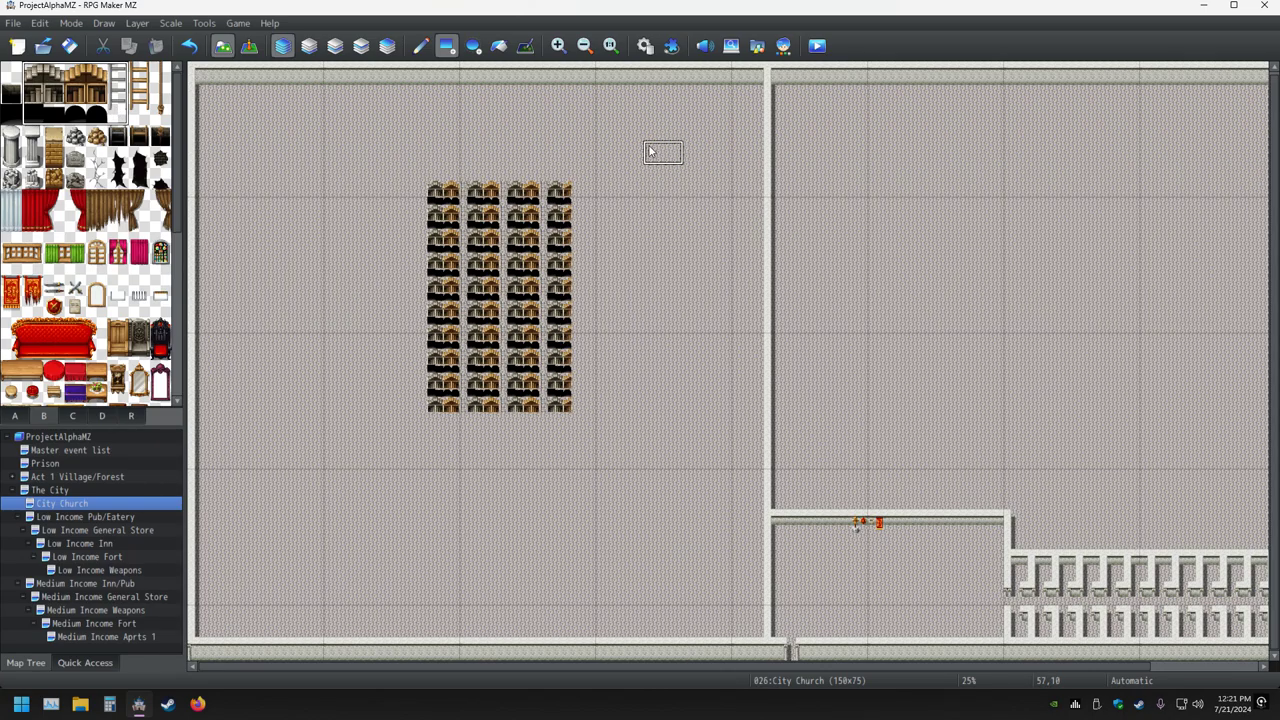
key(ctrl+z)
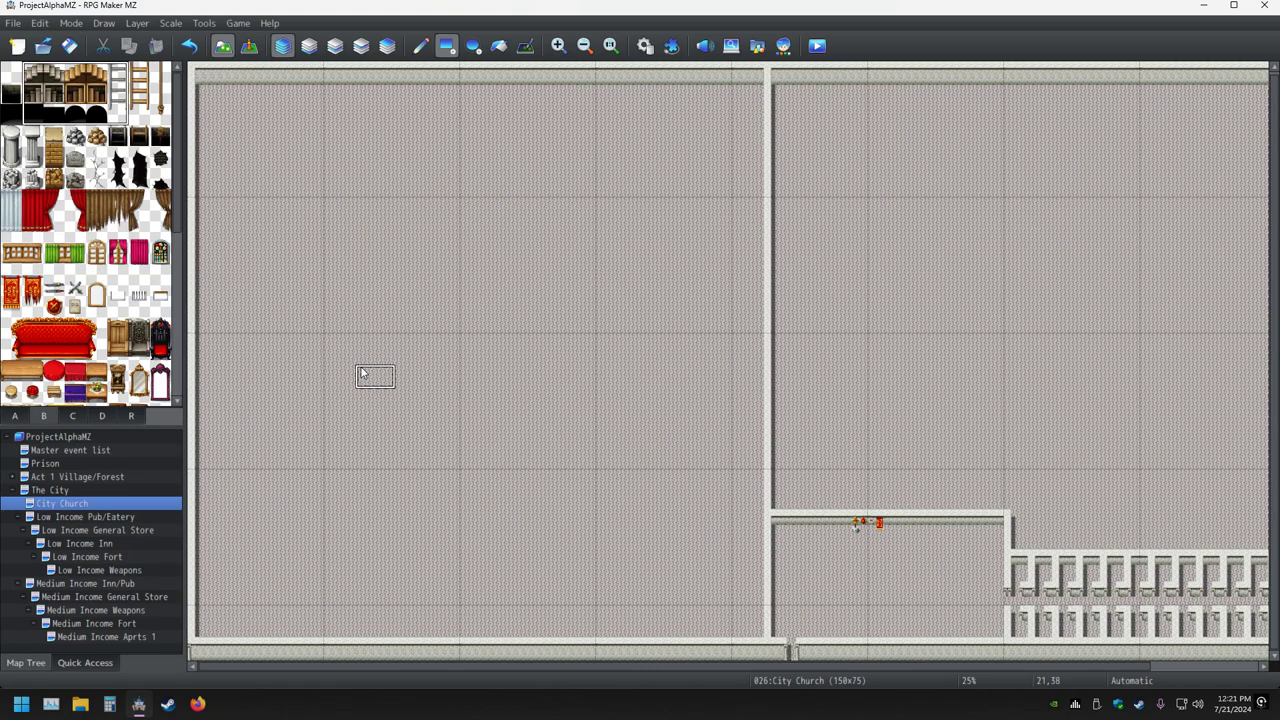
right_click(391, 322)
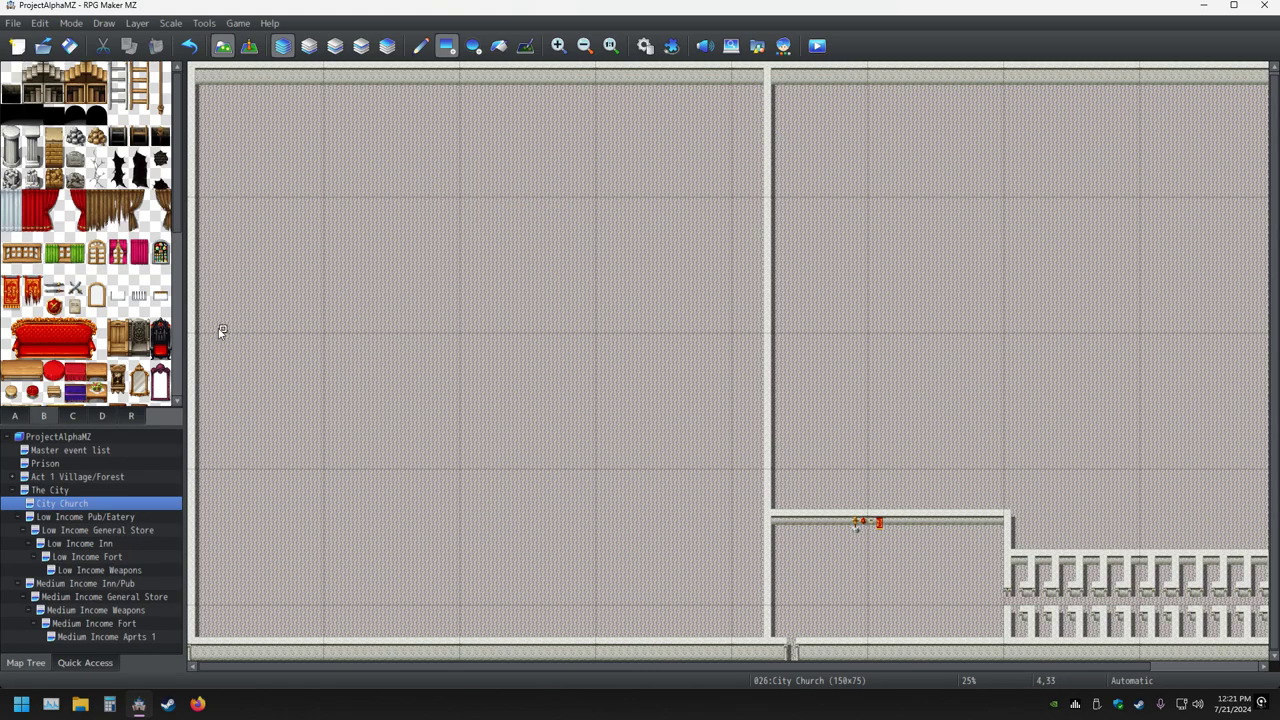
Try filling a block of the west room with repeated black pianos, and undo the placement.
scroll(107, 338, down, 10)
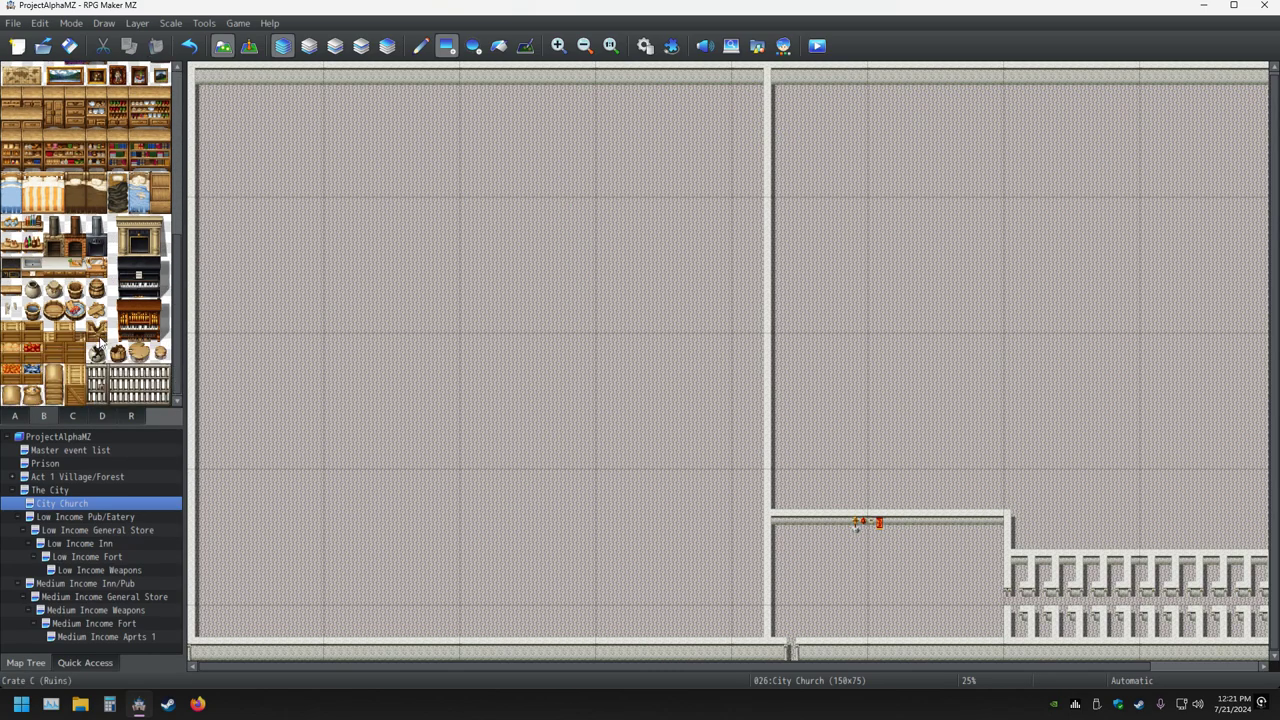
drag(126, 290, 162, 268)
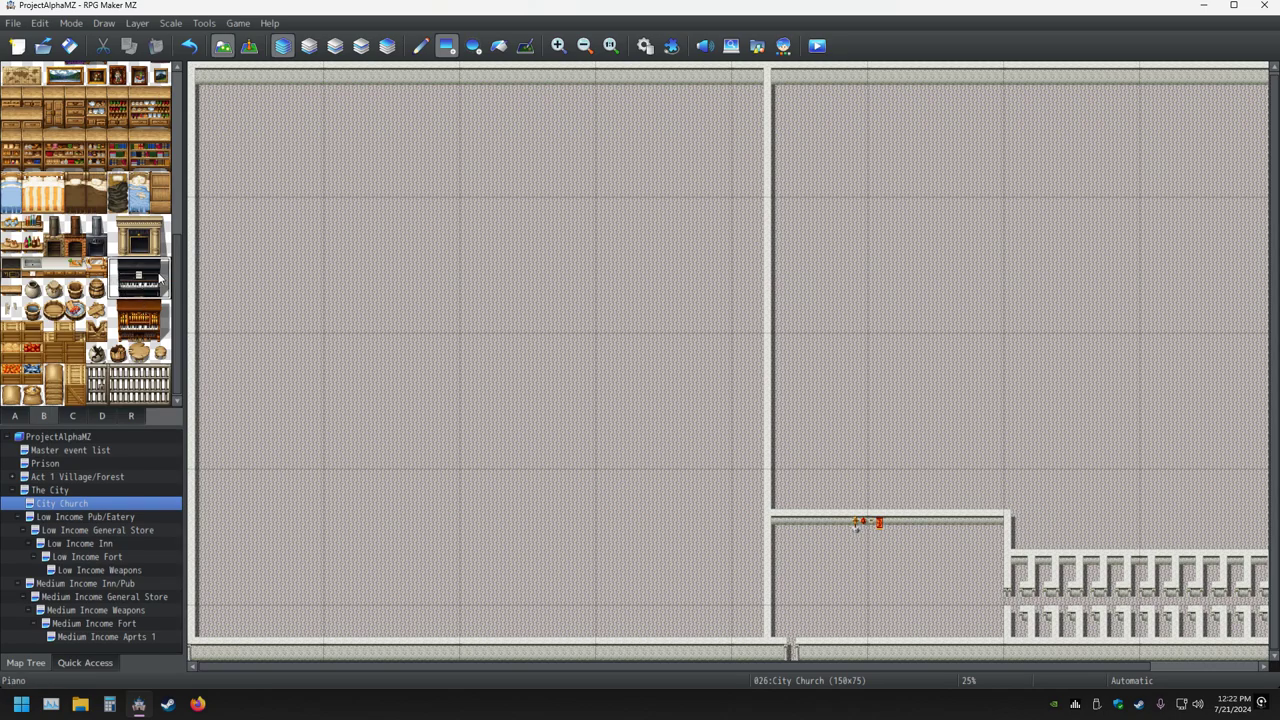
drag(446, 251, 571, 360)
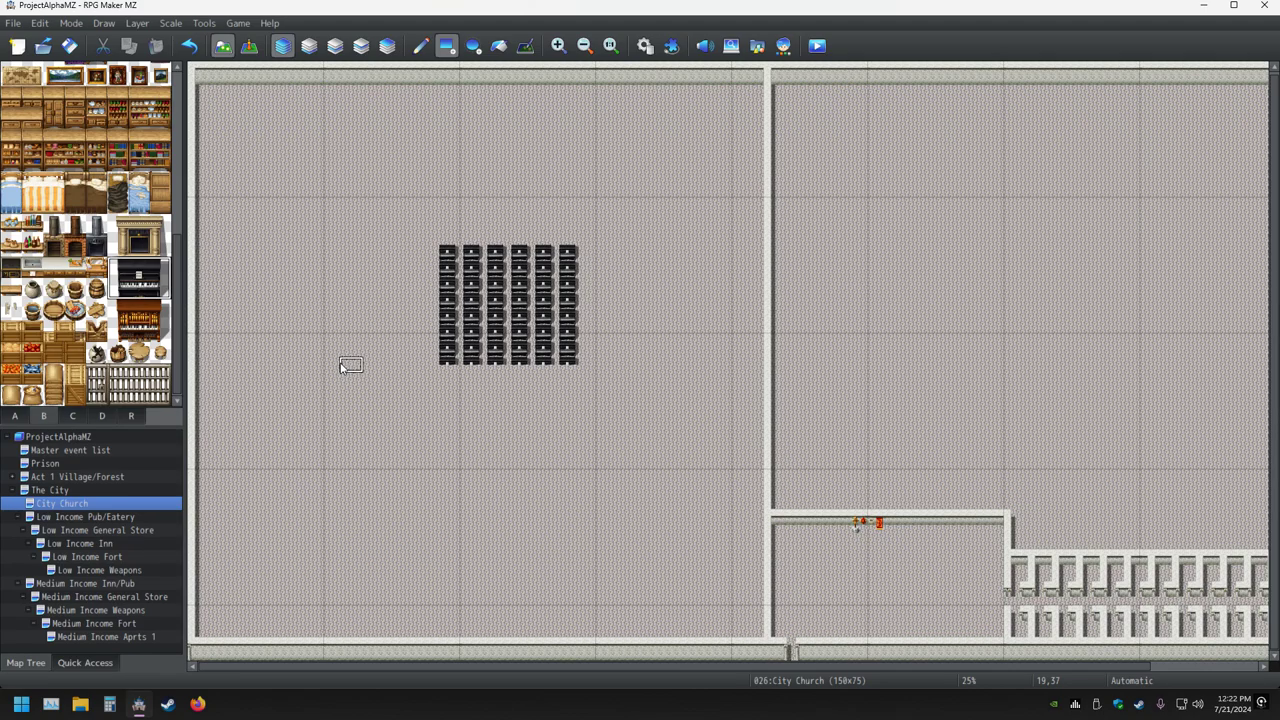
key(ctrl+z)
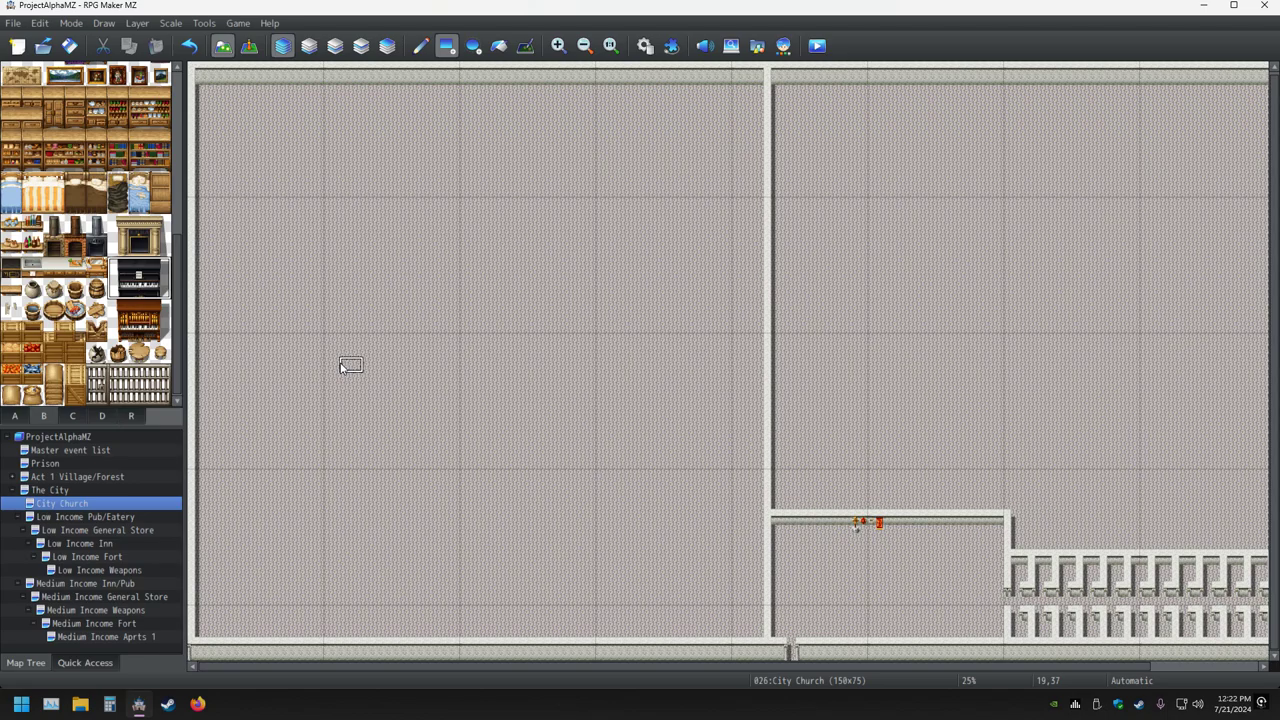
right_click(369, 331)
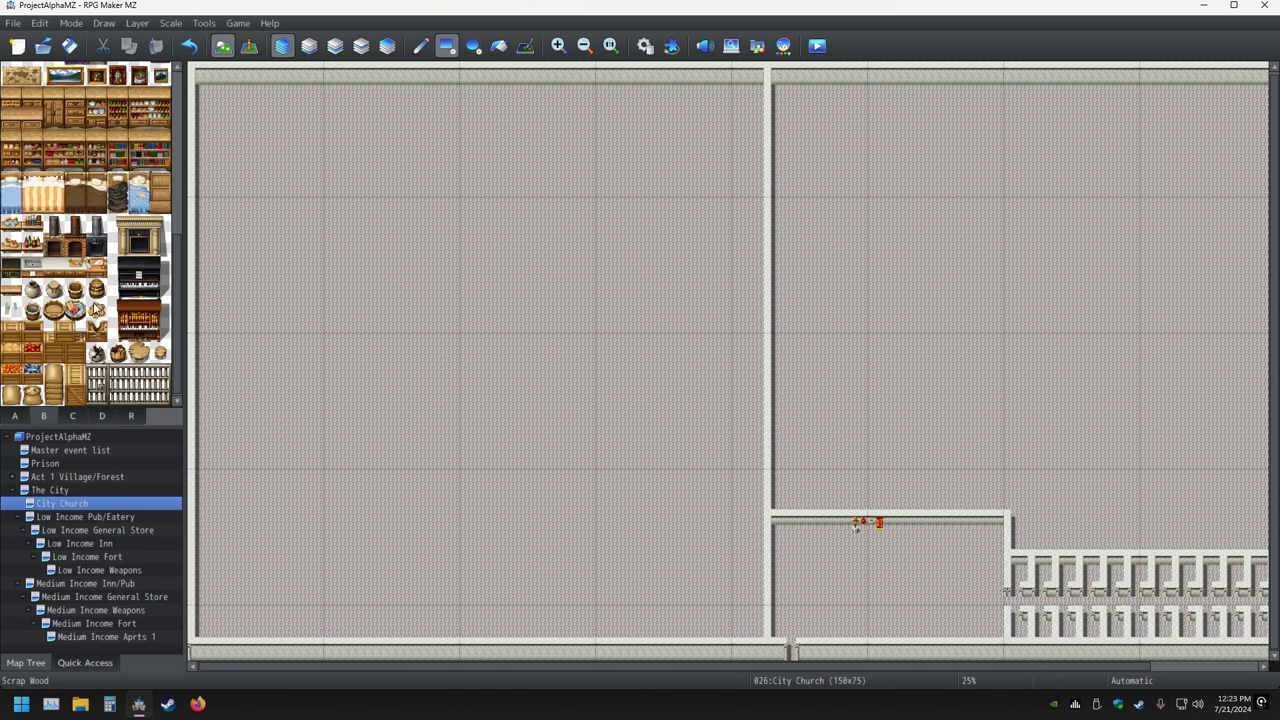
scroll(60, 303, up, 5)
scroll(60, 303, up, 3)
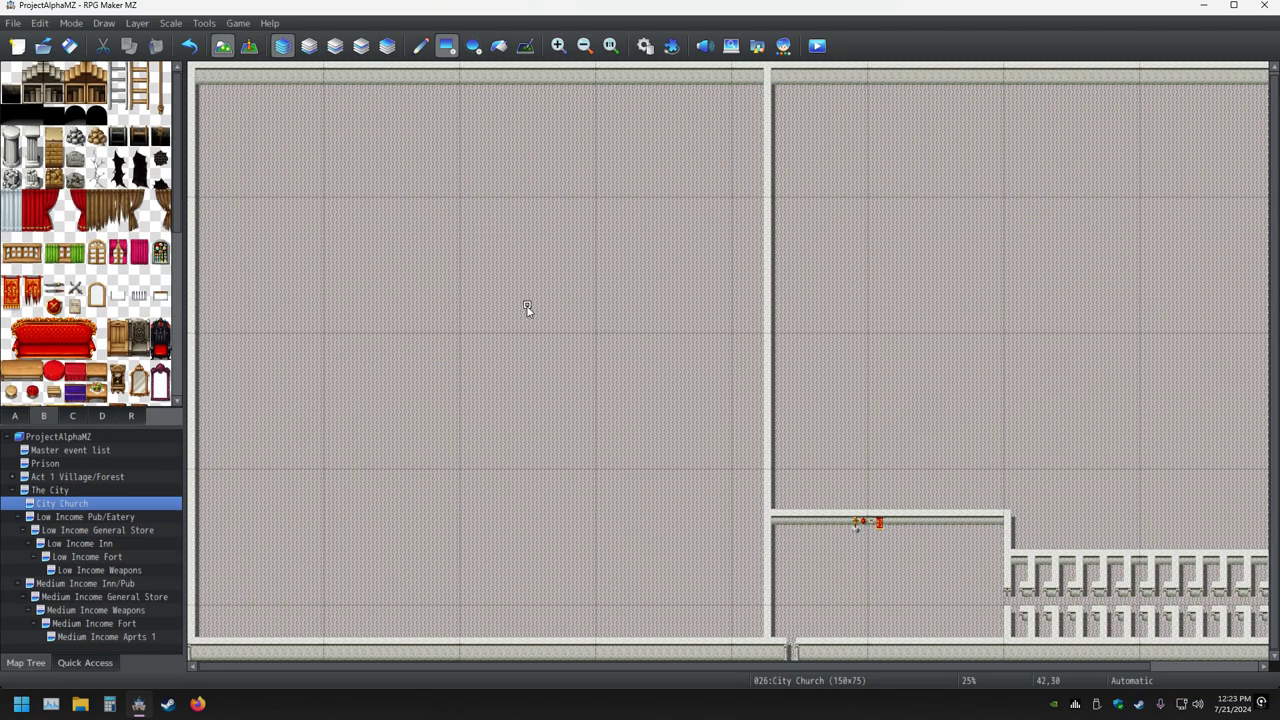
middle_drag(528, 310, 737, 317)
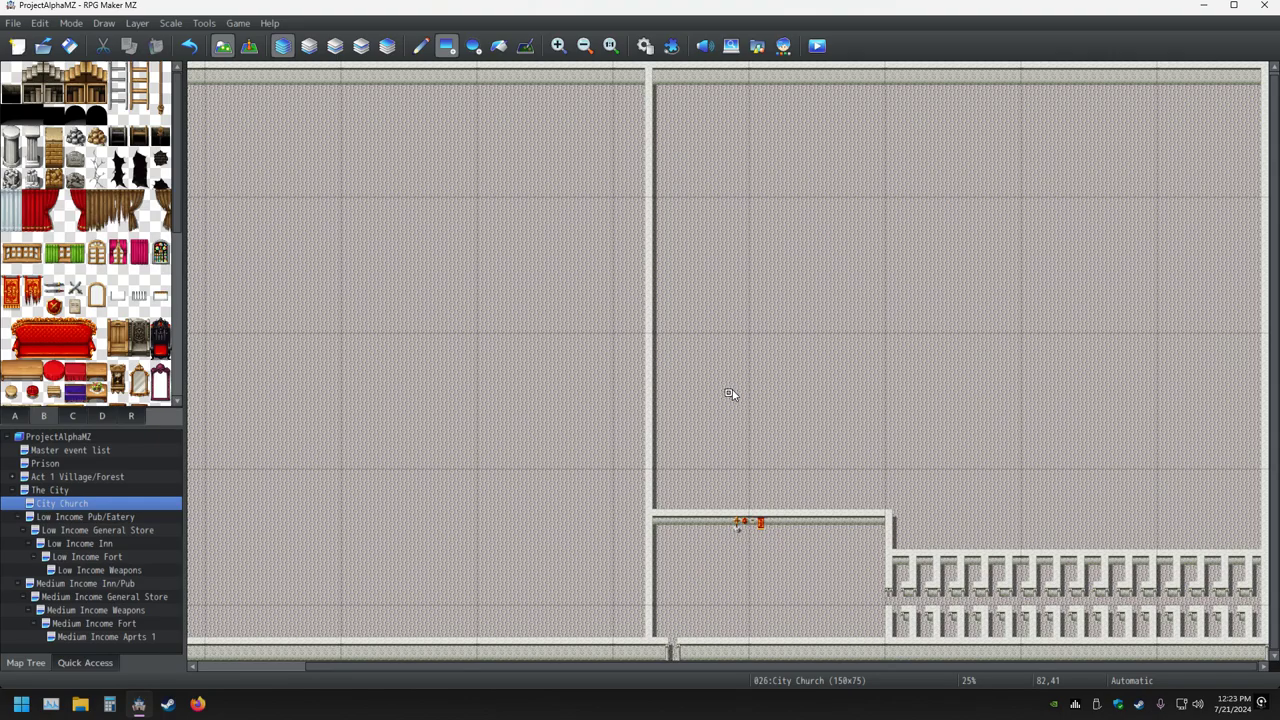
Open a one-tile-wide doorway in the small room's north wall, east of the red tapestry.
ctrl+scroll(800, 425, up, 2)
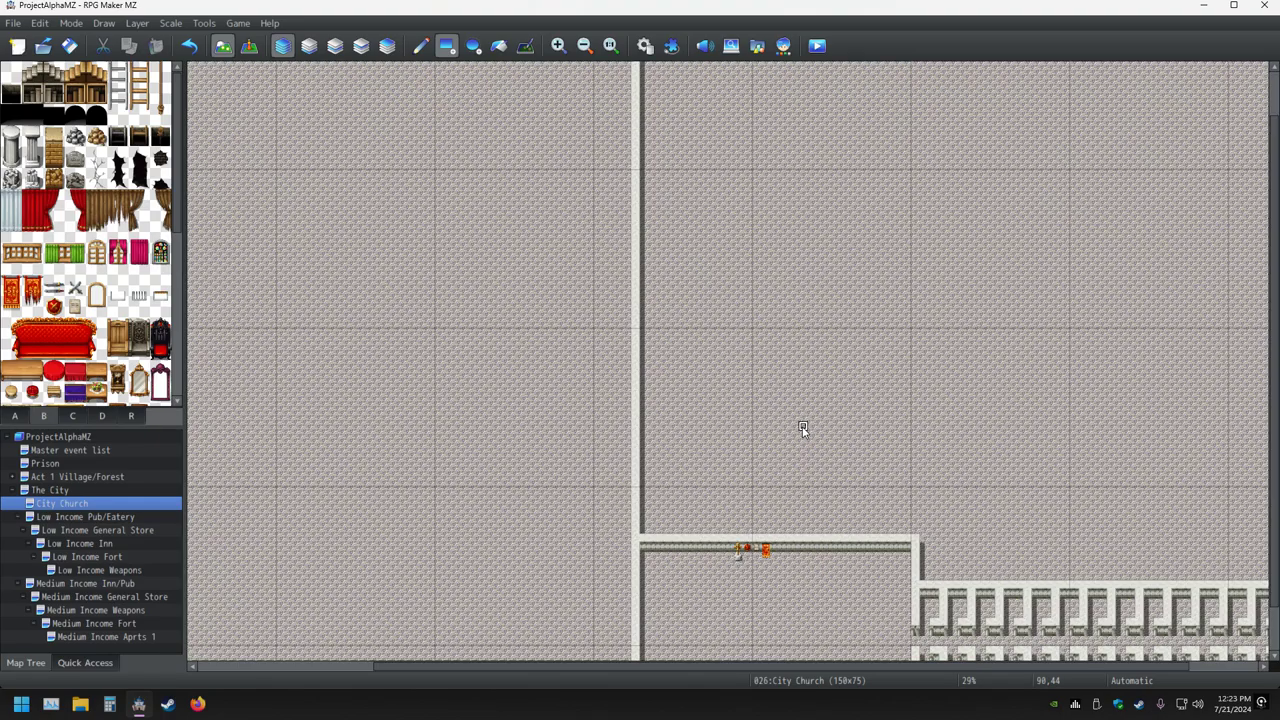
middle_click(803, 424)
middle_drag(838, 556, 780, 242)
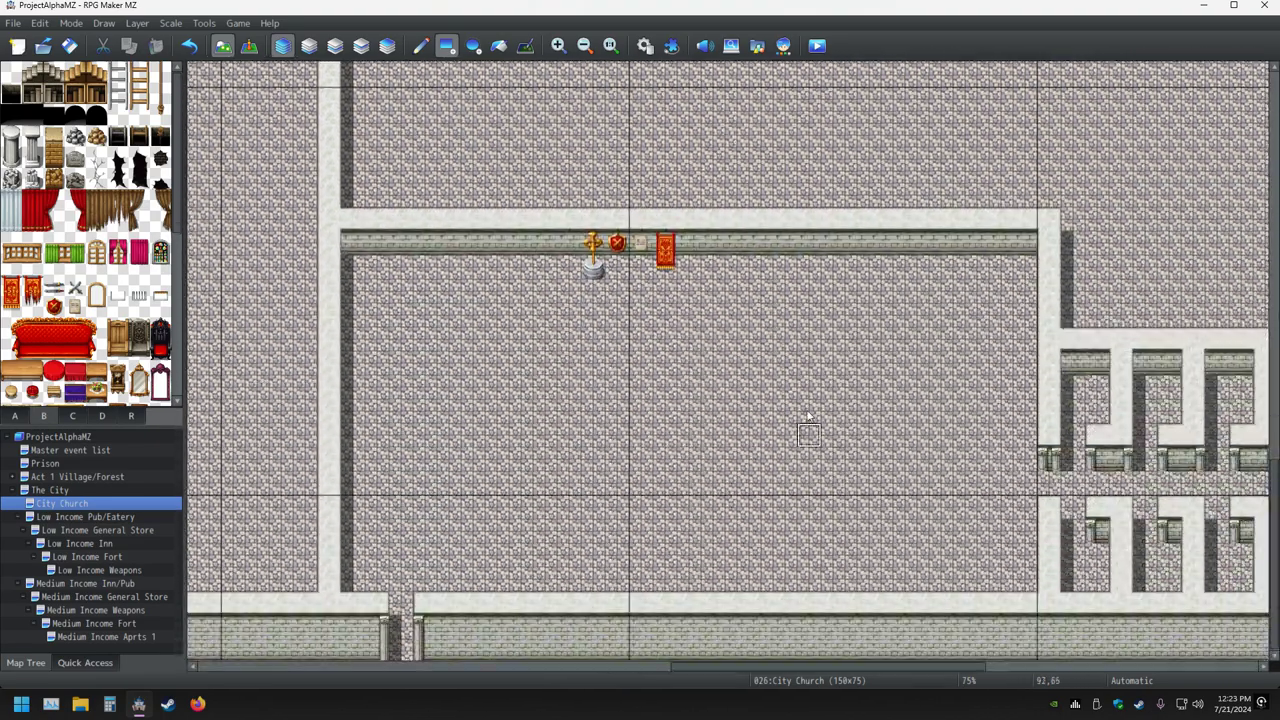
click(785, 221)
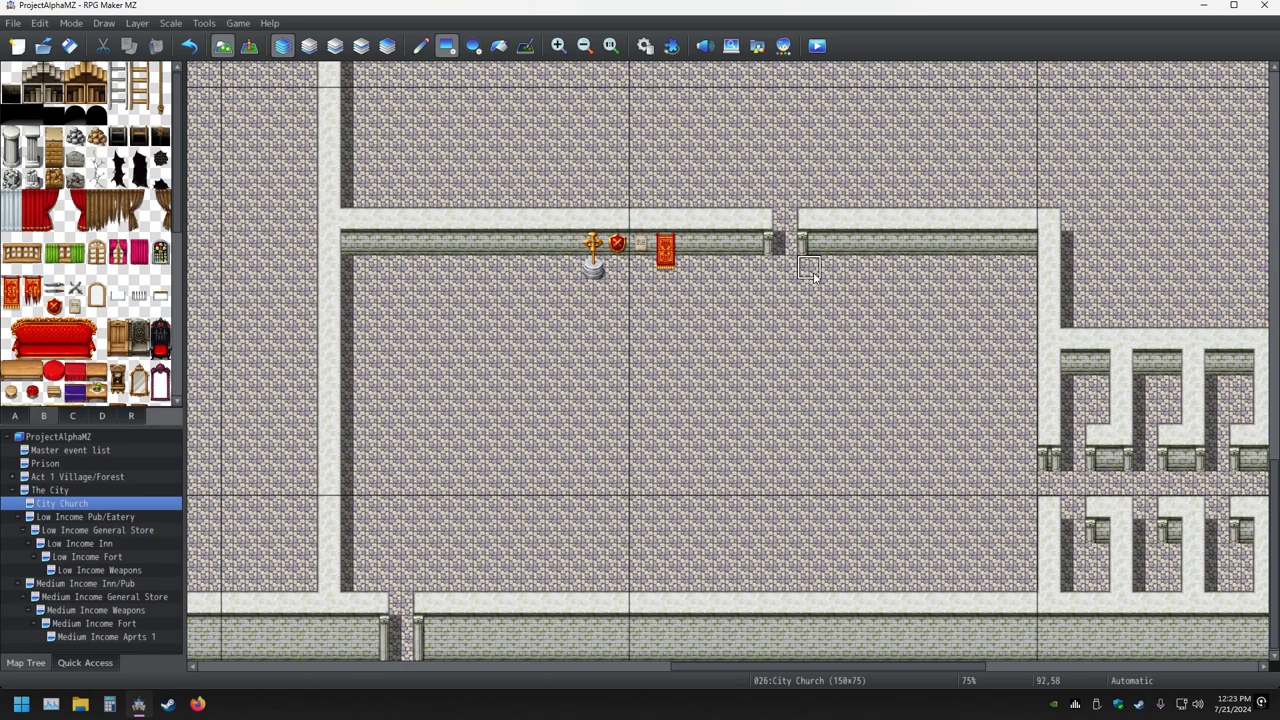
Try a rectangular block of the Wall E (Stone) face tile in the northwest part of the small room.
click(14, 416)
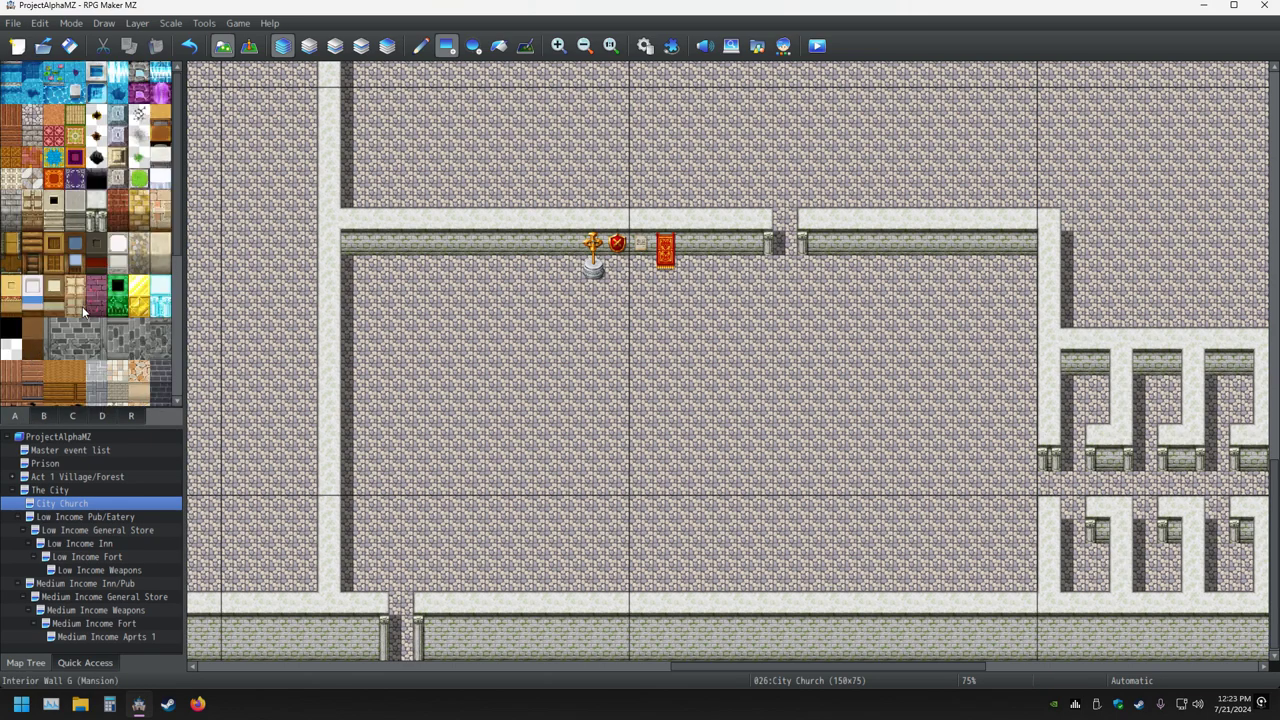
click(97, 222)
drag(422, 312, 530, 375)
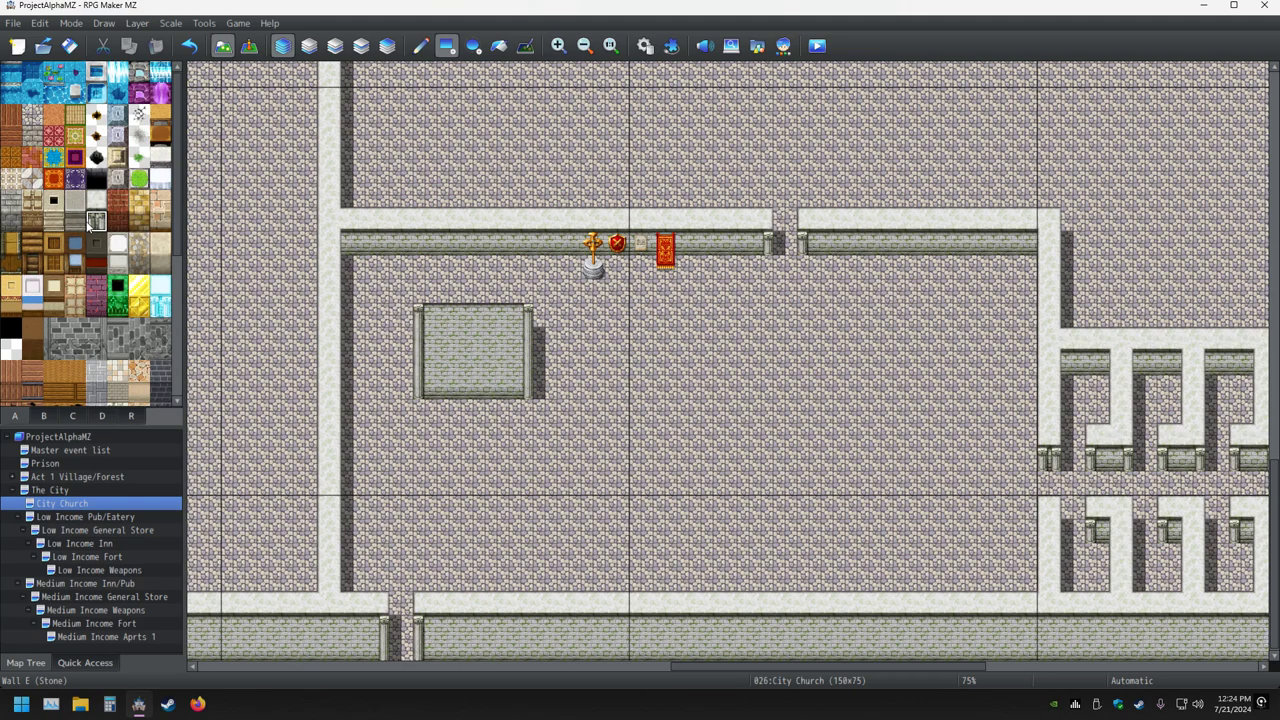
Flood-fill the small room's north wall face on both sides and the outer south wall face with Wall D (Stone).
click(76, 222)
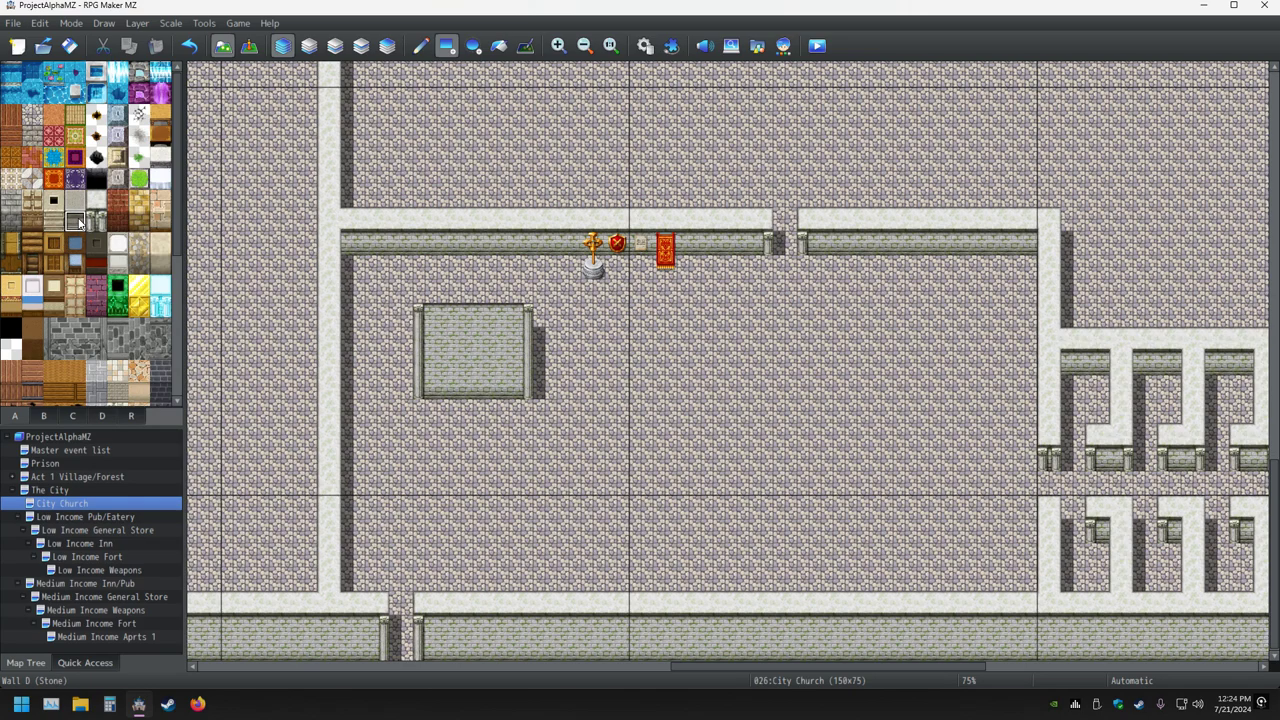
click(497, 47)
click(497, 244)
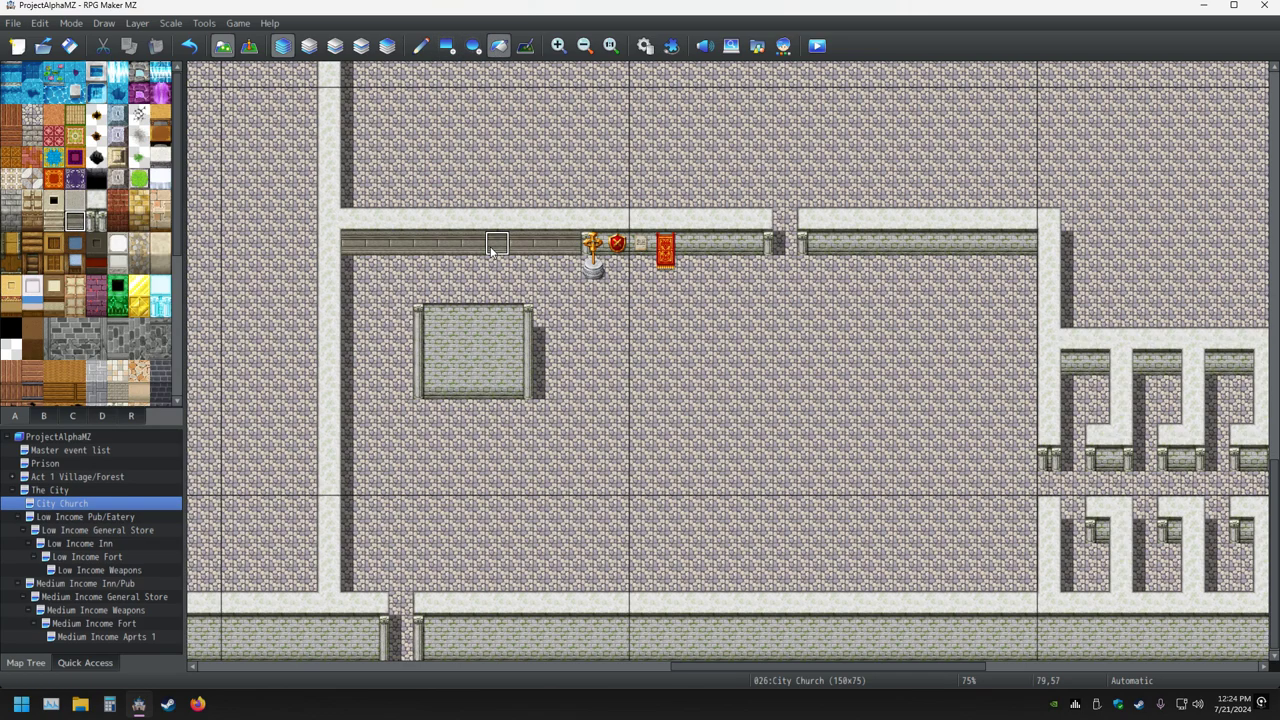
click(814, 250)
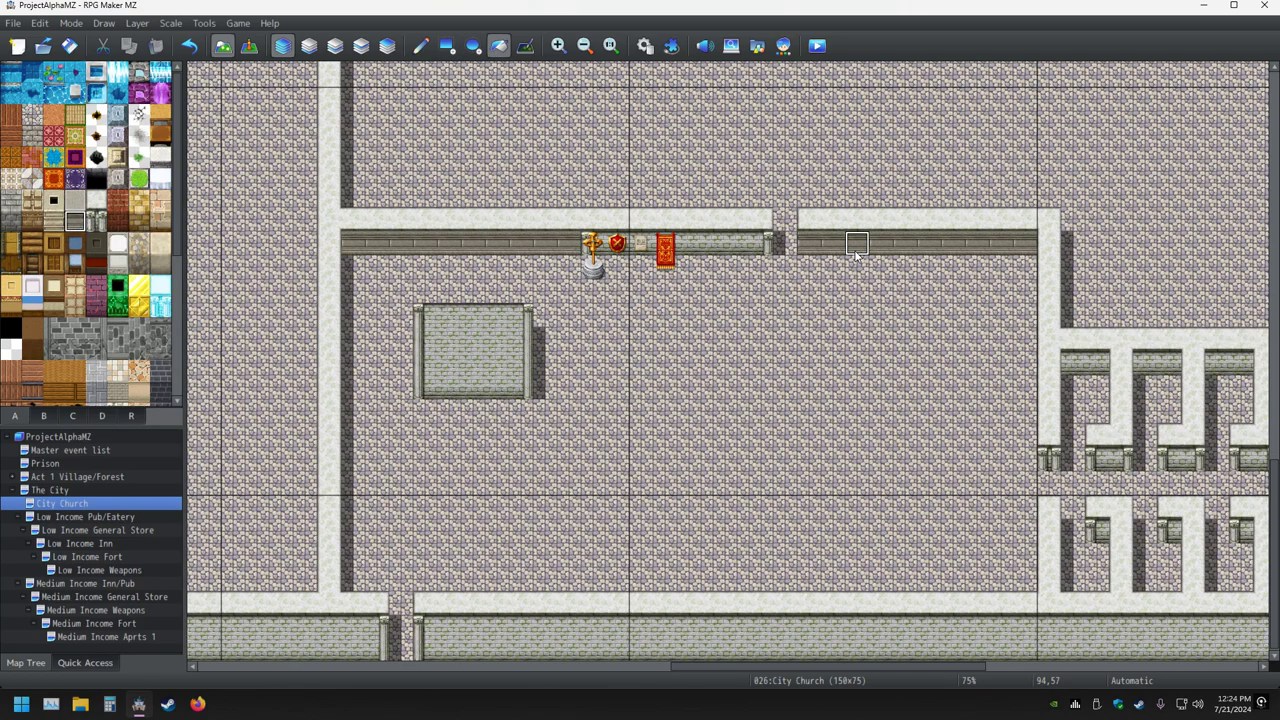
click(790, 650)
click(290, 645)
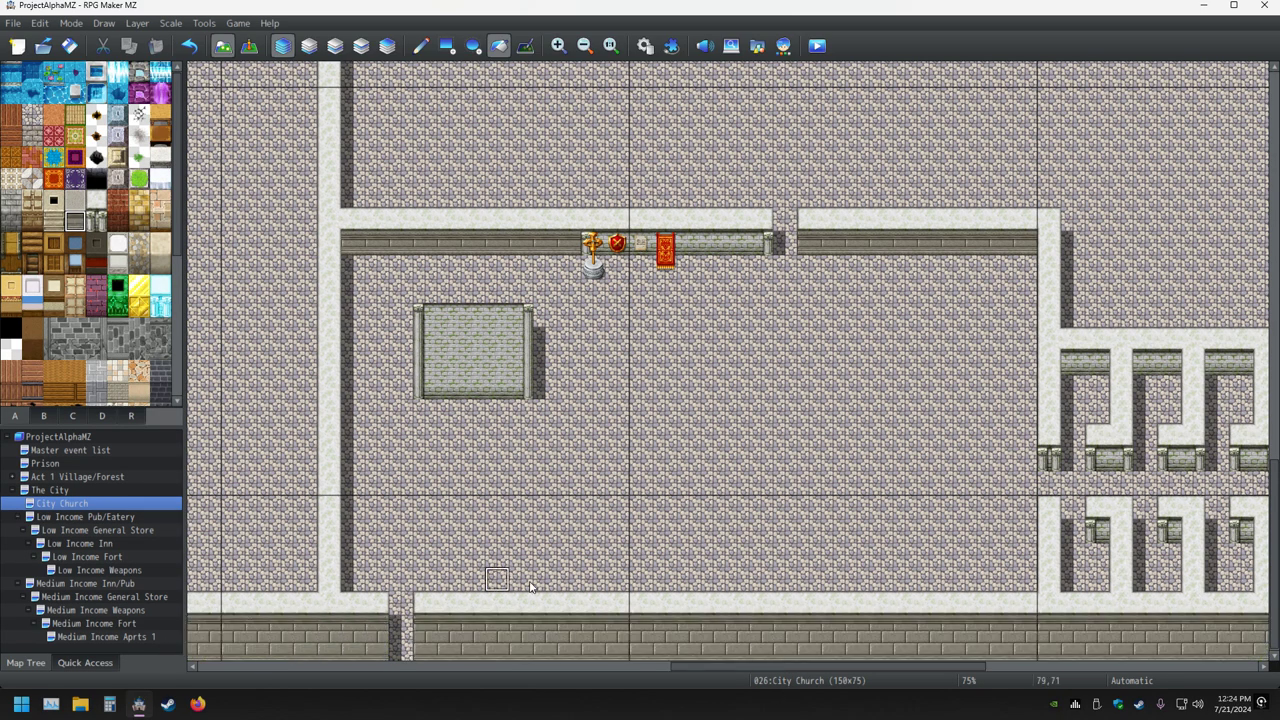
Flood-fill the north wall face at the top edge of the west room with Wall D (Stone).
middle_drag(666, 509, 200, 503)
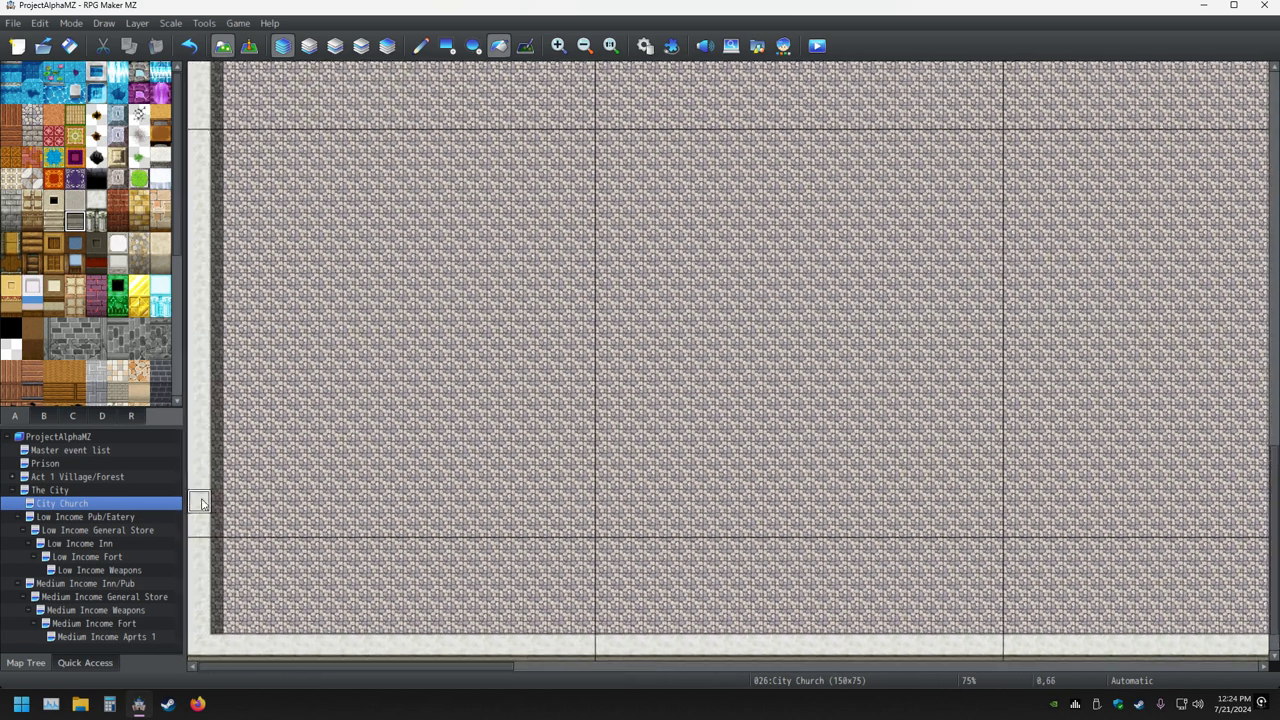
mouse_move(318, 457)
middle_down()
mouse_move(354, 206)
mouse_move(345, 88)
middle_up()
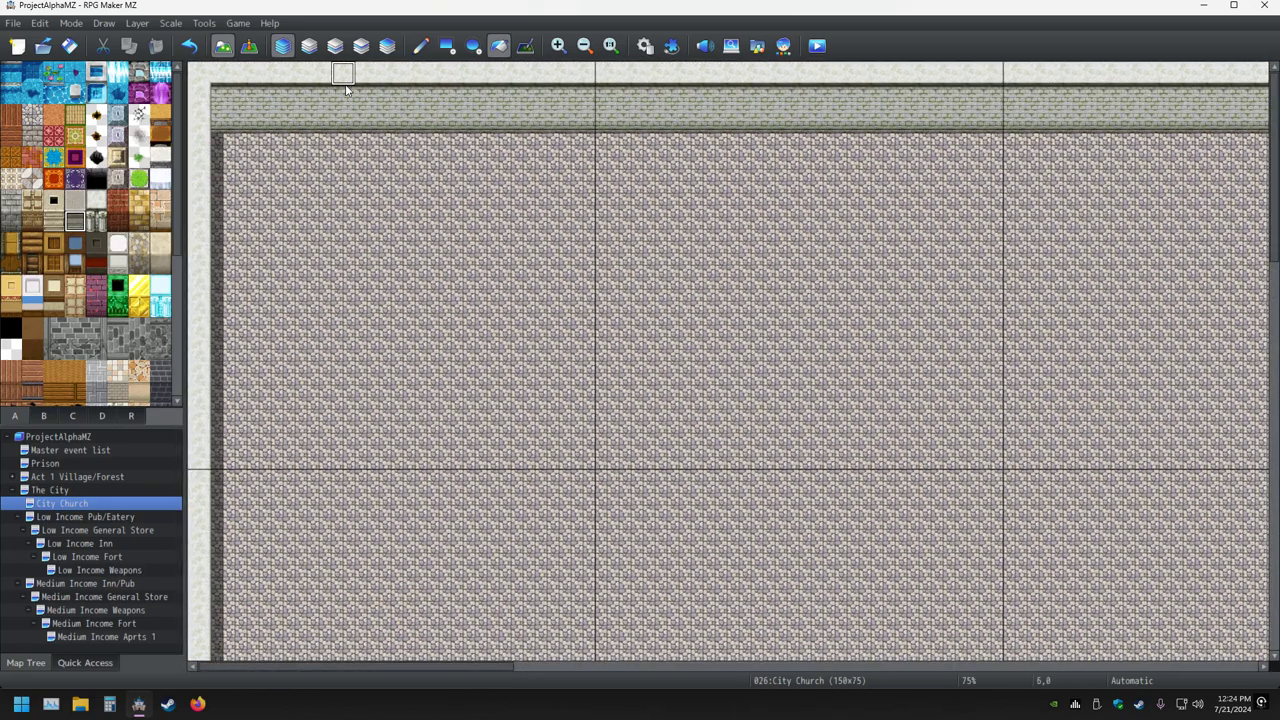
click(325, 116)
Flood-fill the back wall faces of the eight easternmost upper-row cells with Wall D (Stone).
mouse_move(493, 259)
middle_down()
mouse_move(900, 235)
mouse_move(995, 209)
mouse_move(811, 89)
middle_up()
middle_drag(808, 166, 986, 398)
click(1100, 360)
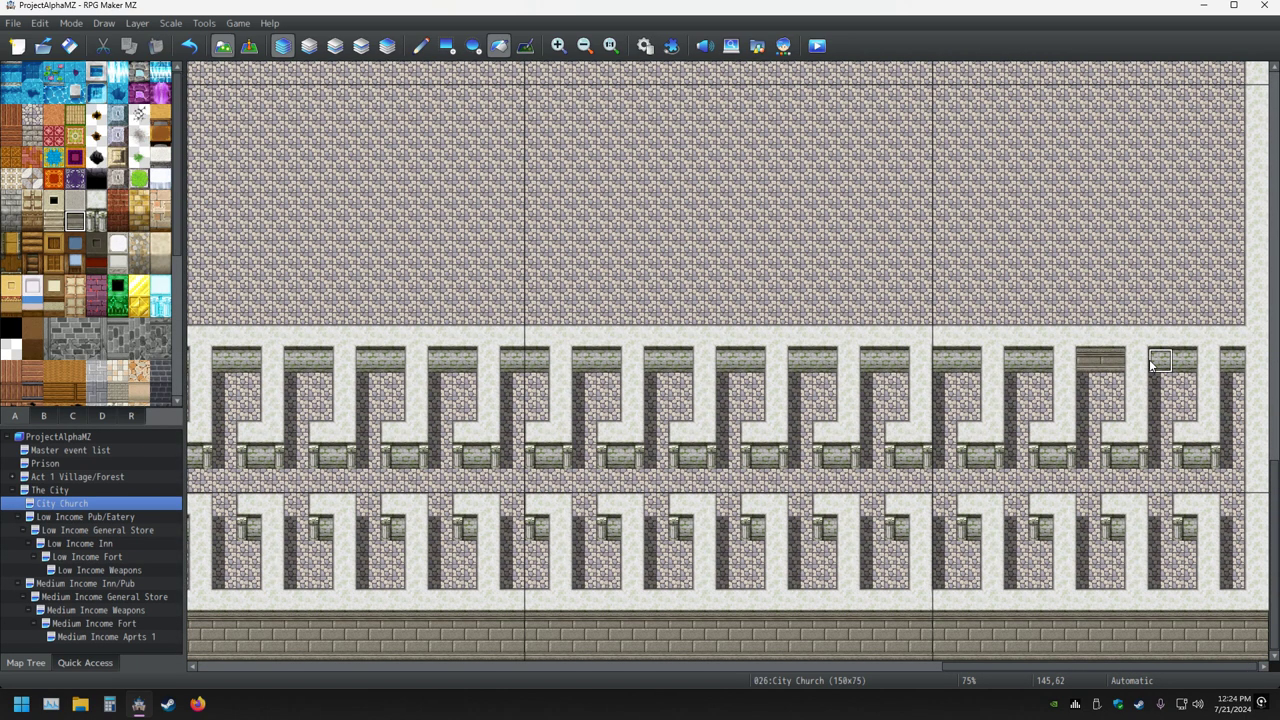
click(1155, 362)
click(1230, 361)
click(1025, 361)
click(965, 362)
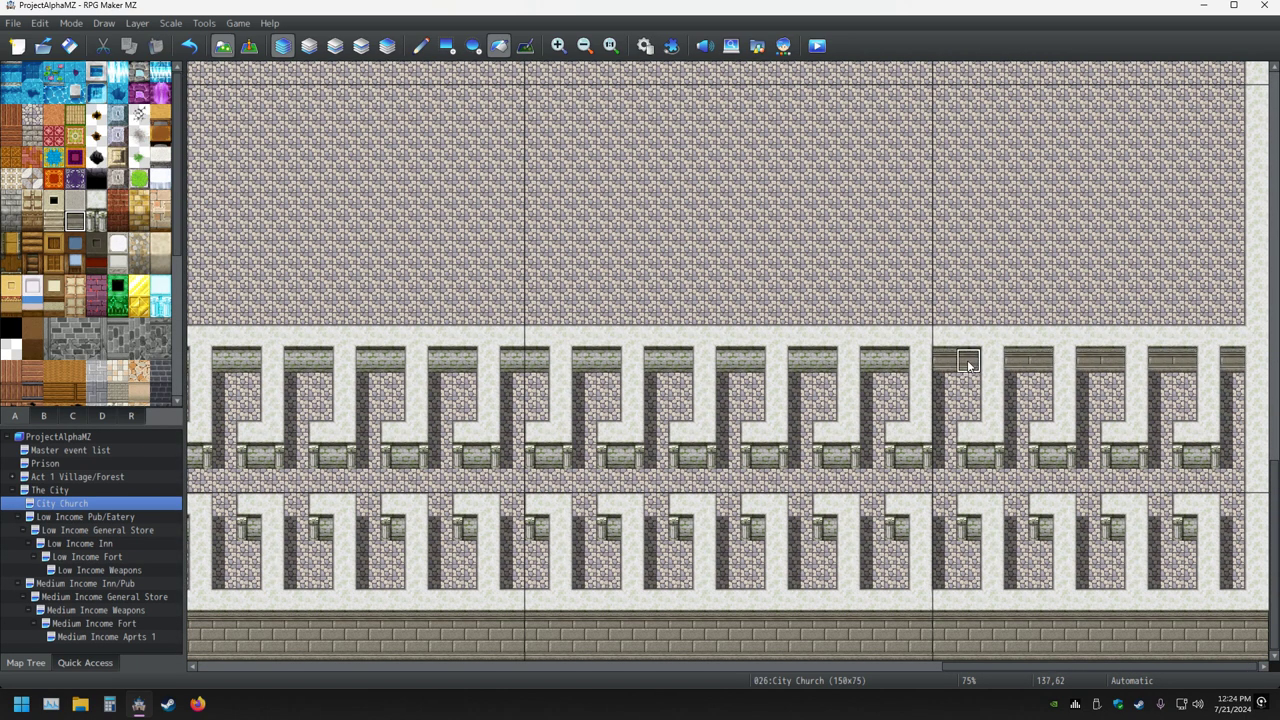
click(885, 361)
click(812, 361)
click(735, 360)
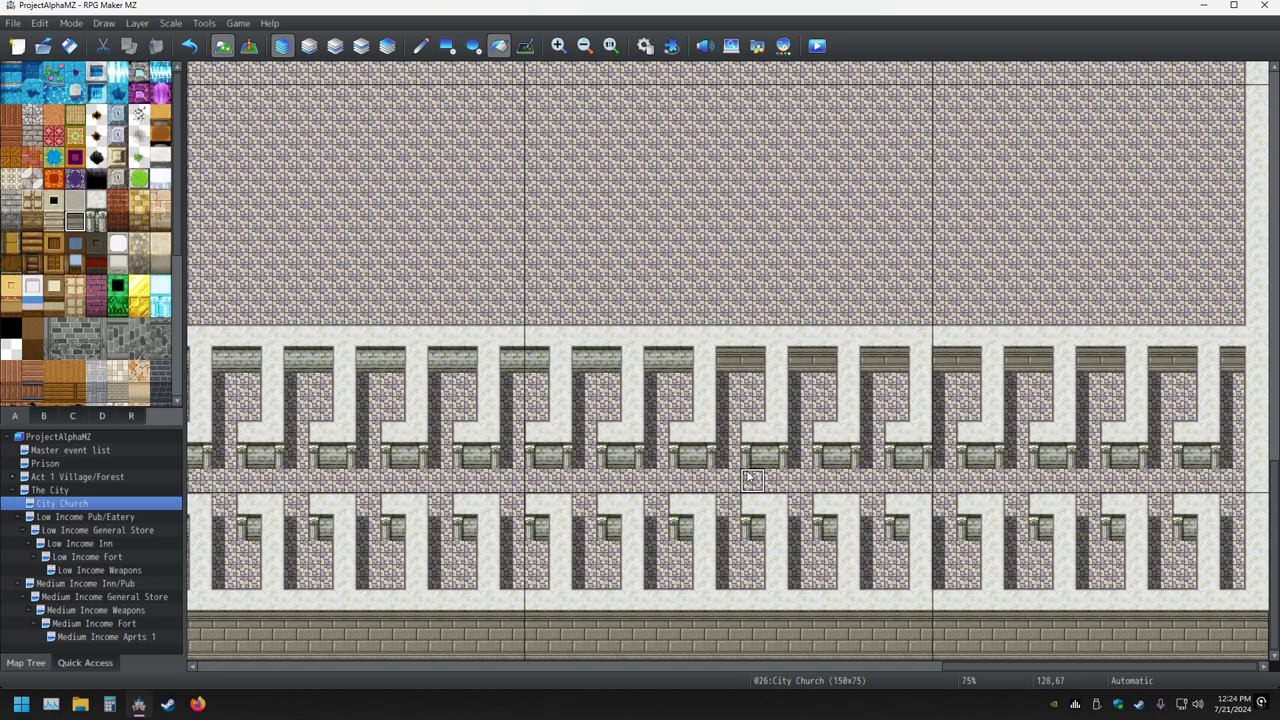
Flood-fill six more upper-row back wall faces and five front wall faces along the cell corridor with Wall D (Stone).
click(764, 457)
click(668, 361)
click(596, 361)
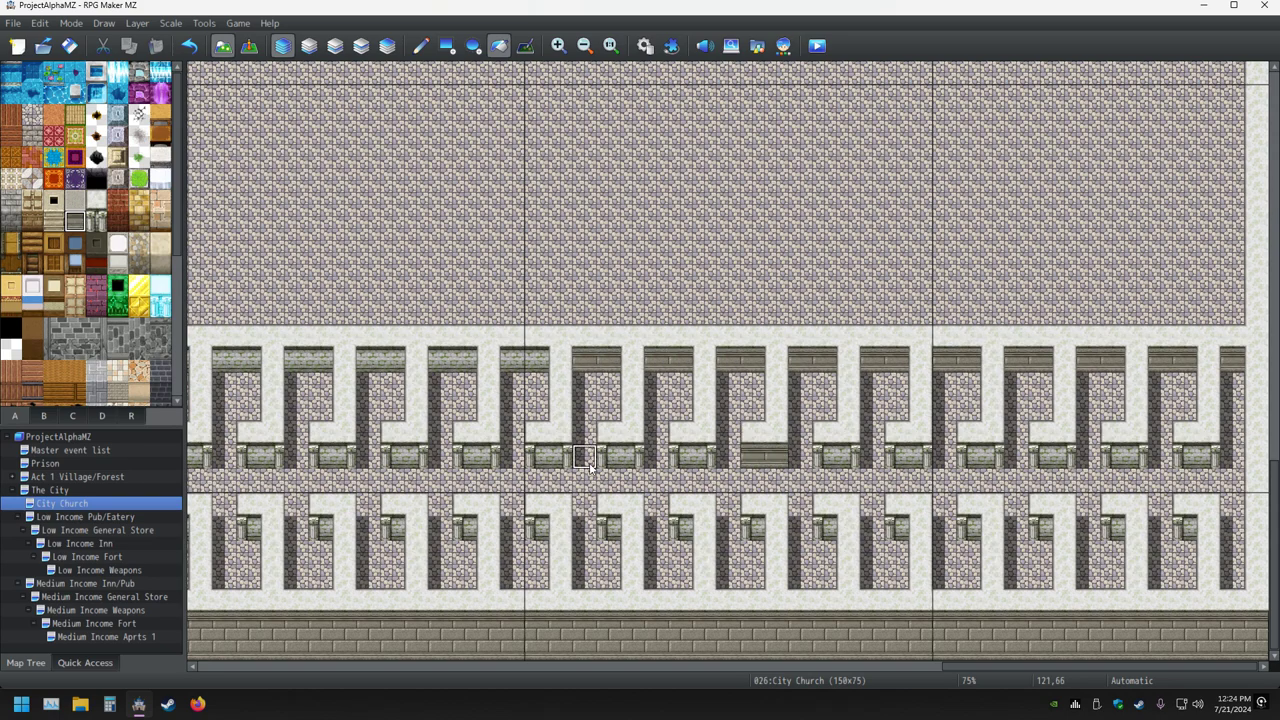
click(655, 458)
click(560, 457)
click(514, 361)
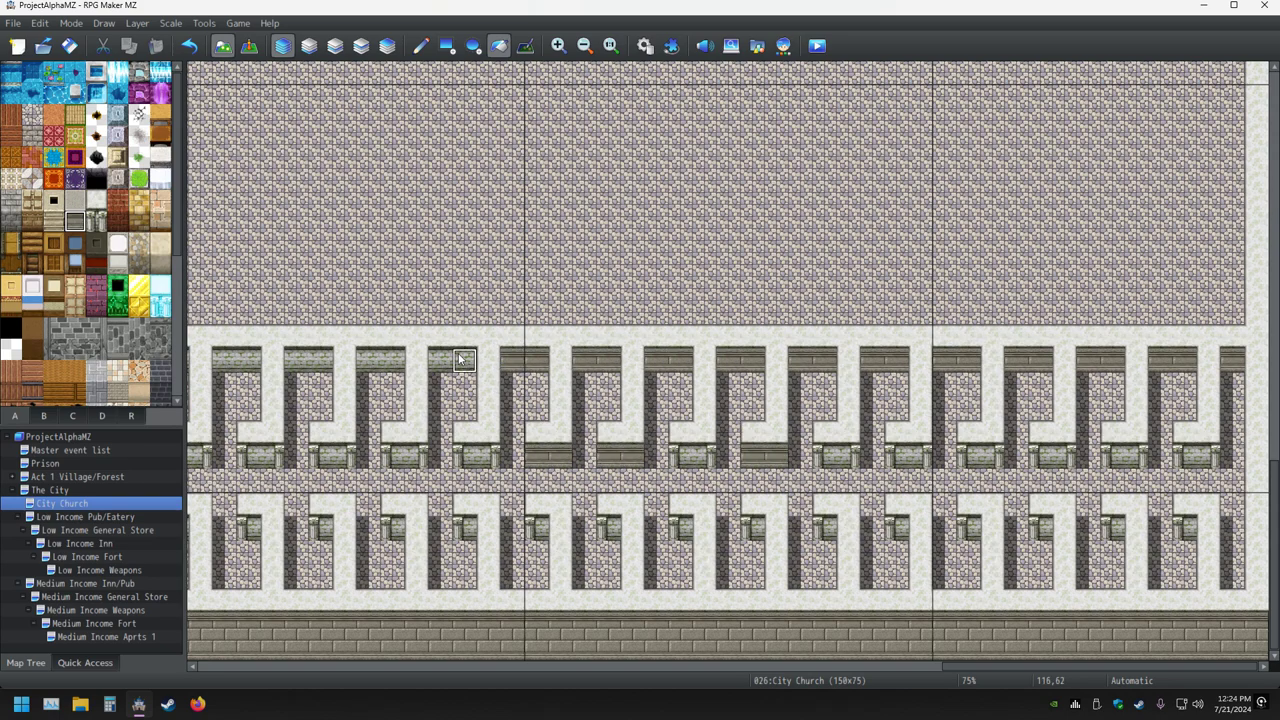
click(460, 358)
click(475, 457)
click(386, 361)
click(398, 456)
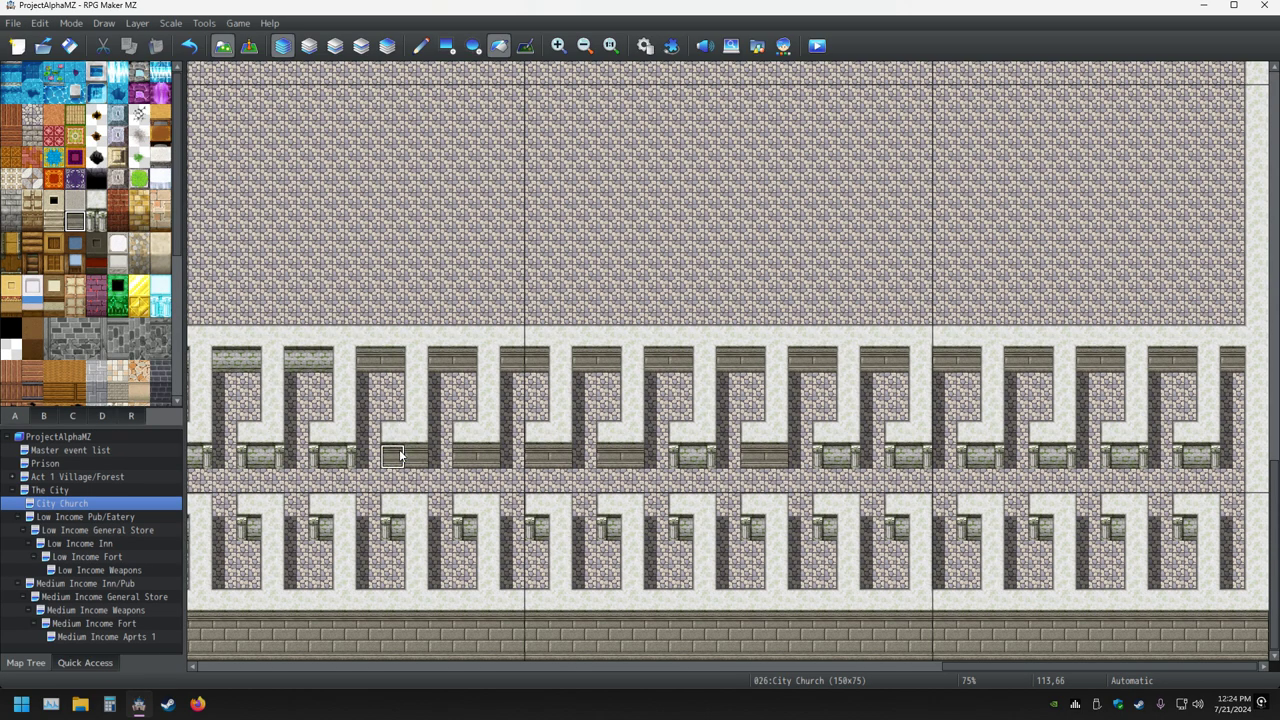
click(320, 361)
Flood-fill three lower-row cell wall faces, the westernmost upper cell's back wall and the corridor entrance wall with Wall D (Stone).
click(465, 528)
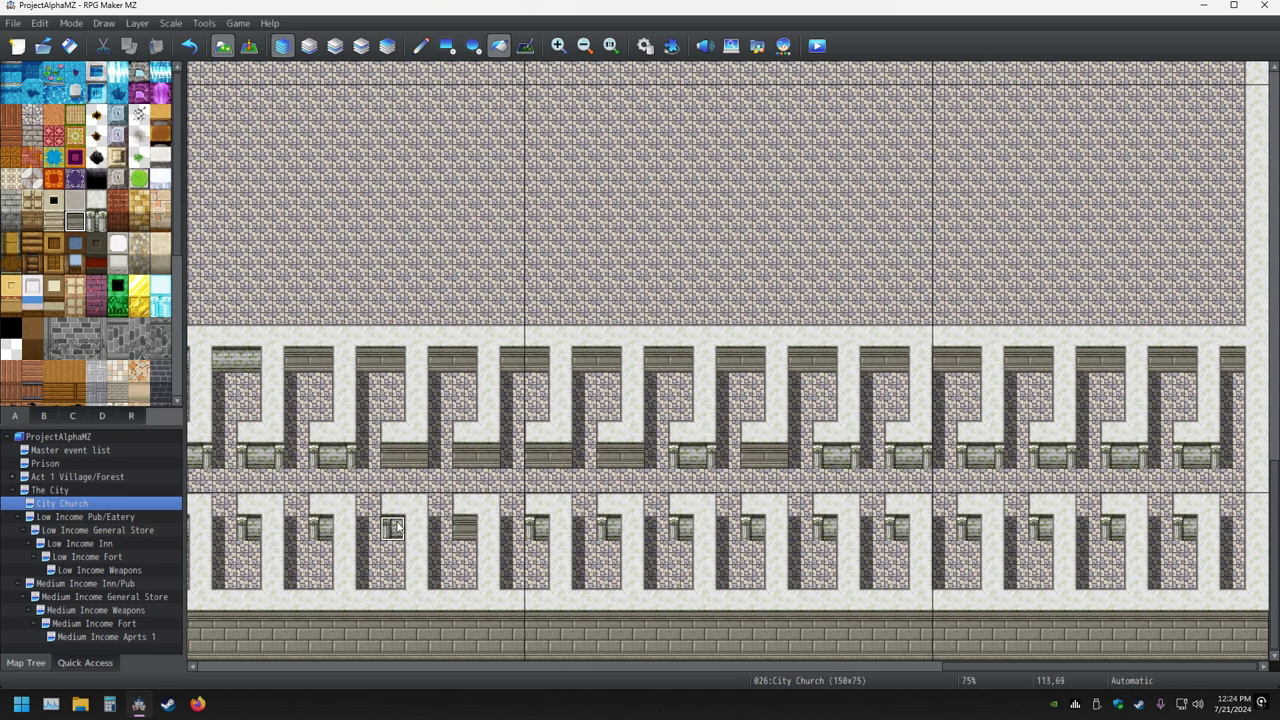
click(393, 528)
click(321, 528)
middle_drag(340, 465, 269, 463)
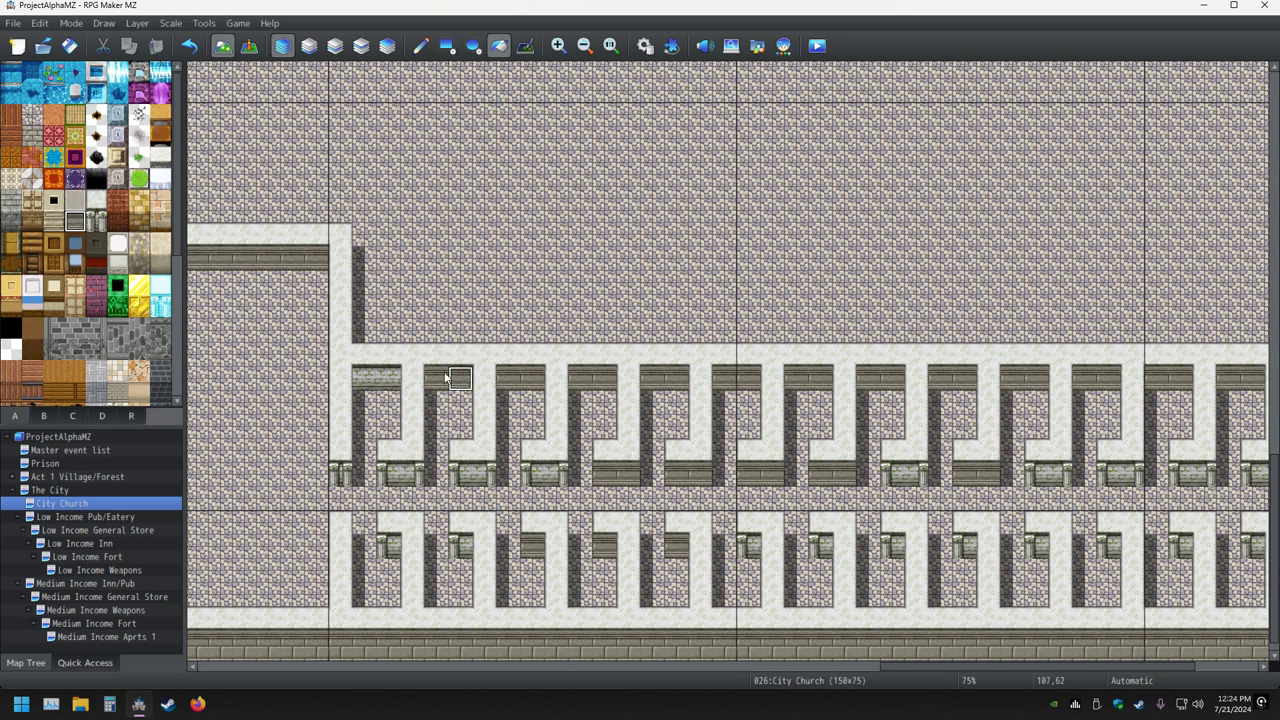
click(386, 378)
click(341, 474)
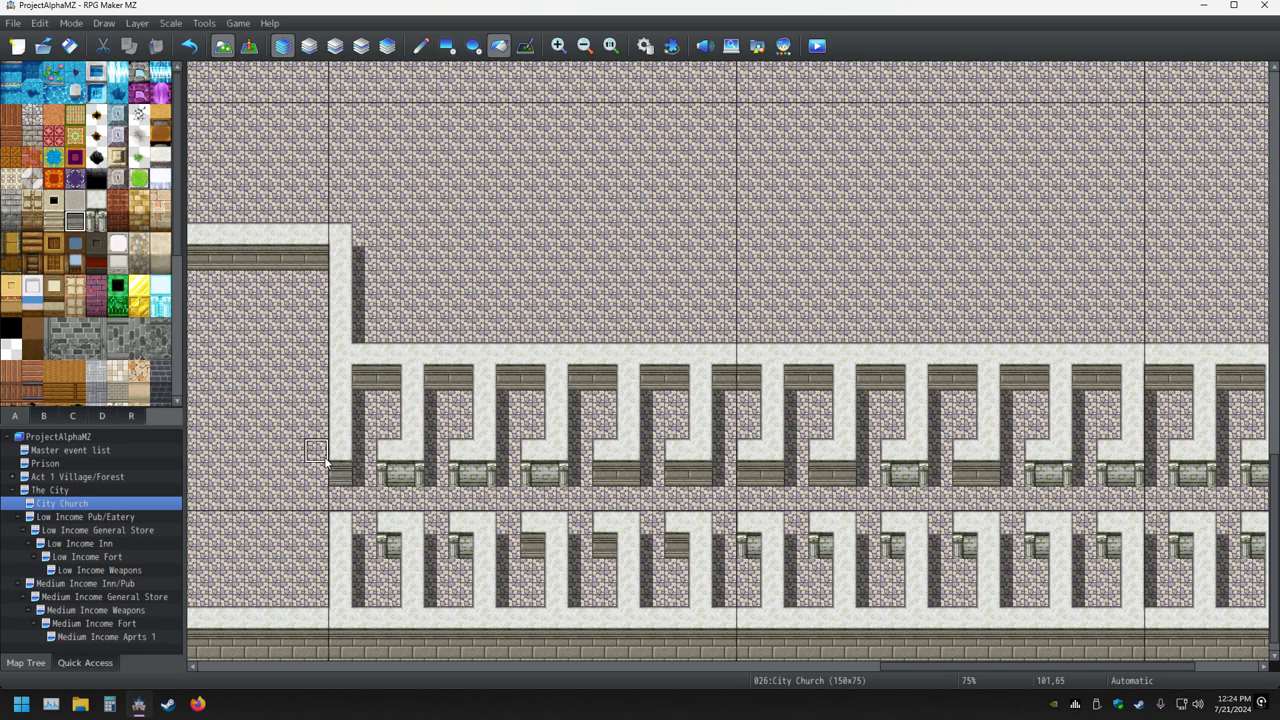
Replace the small room's decorated north wall section with Wall D (Stone), and clear the test wall block from the floor.
middle_drag(325, 463, 271, 446)
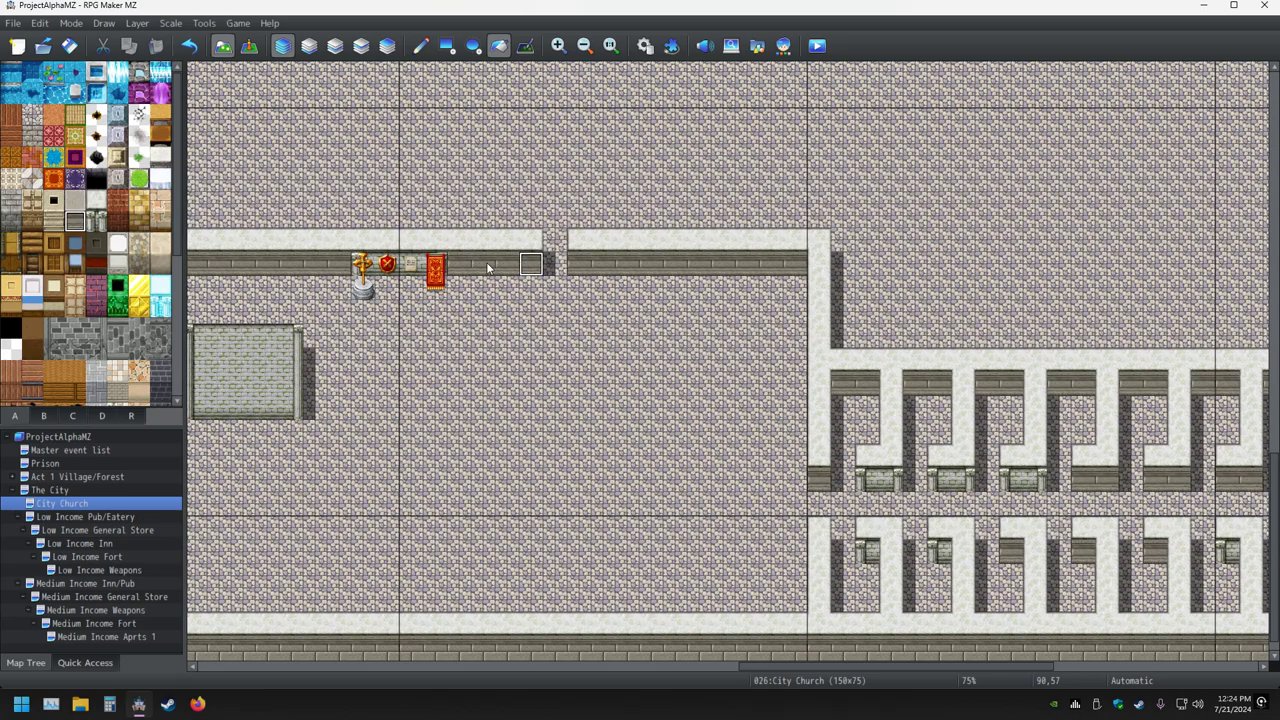
drag(433, 270, 368, 265)
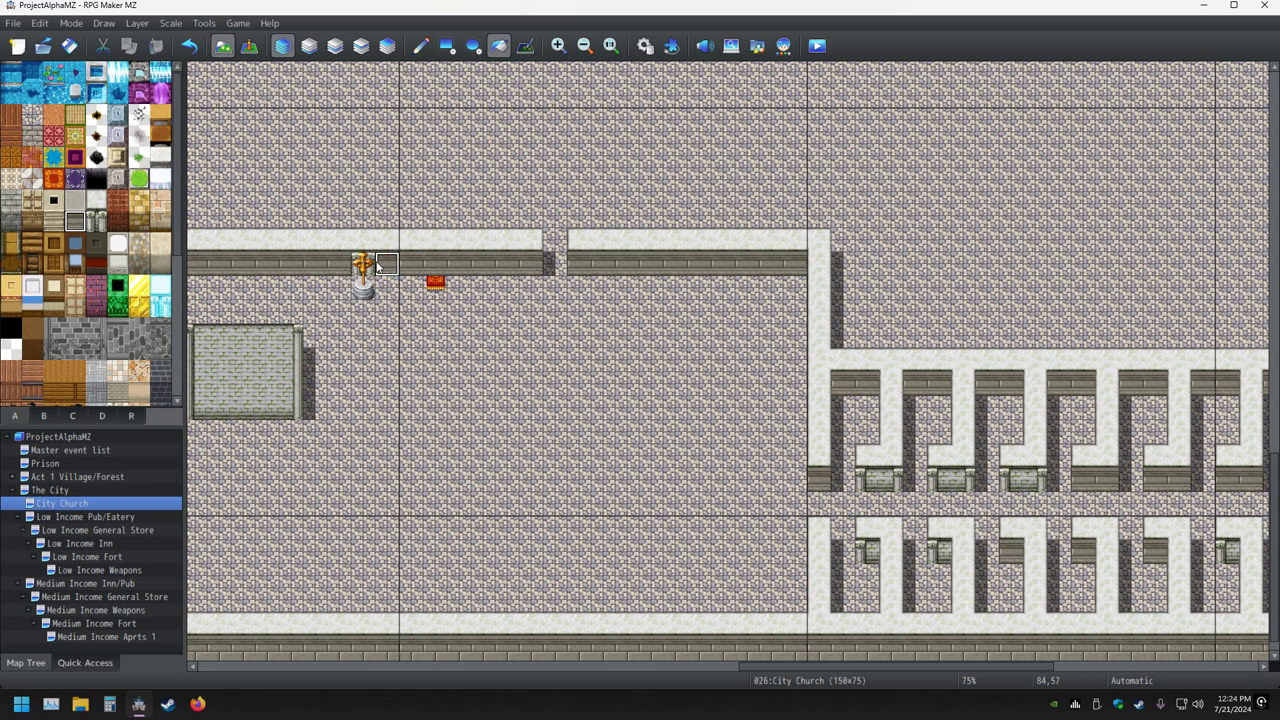
middle_drag(414, 363, 376, 383)
click(300, 312)
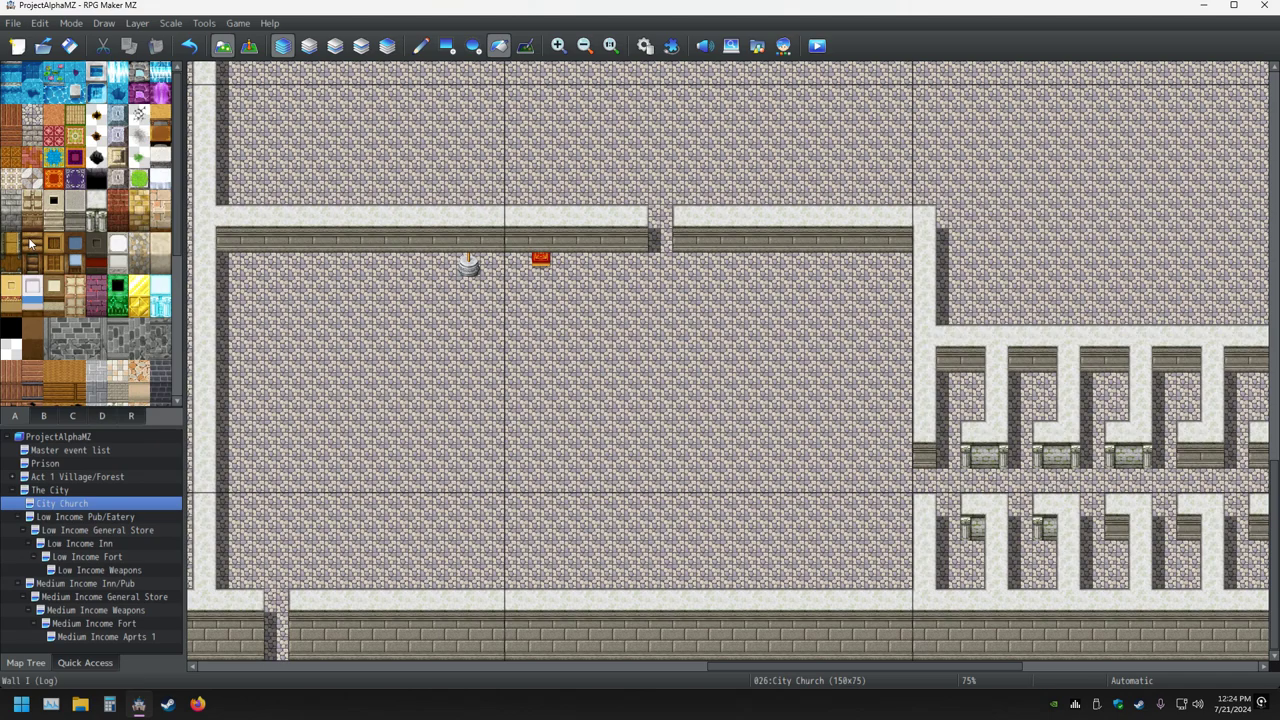
Flood-fill the church's connected wall tops with the ceiling tile matching Wall D (Stone), and check the result across the map.
click(84, 218)
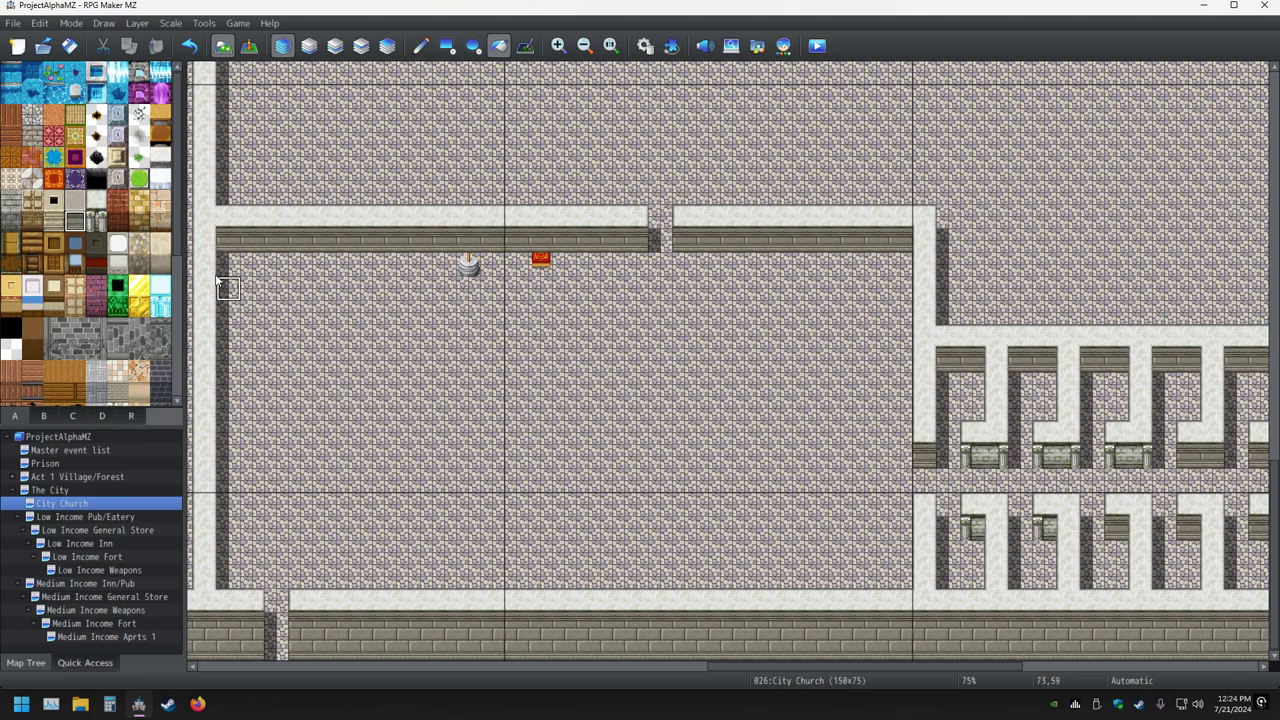
click(97, 205)
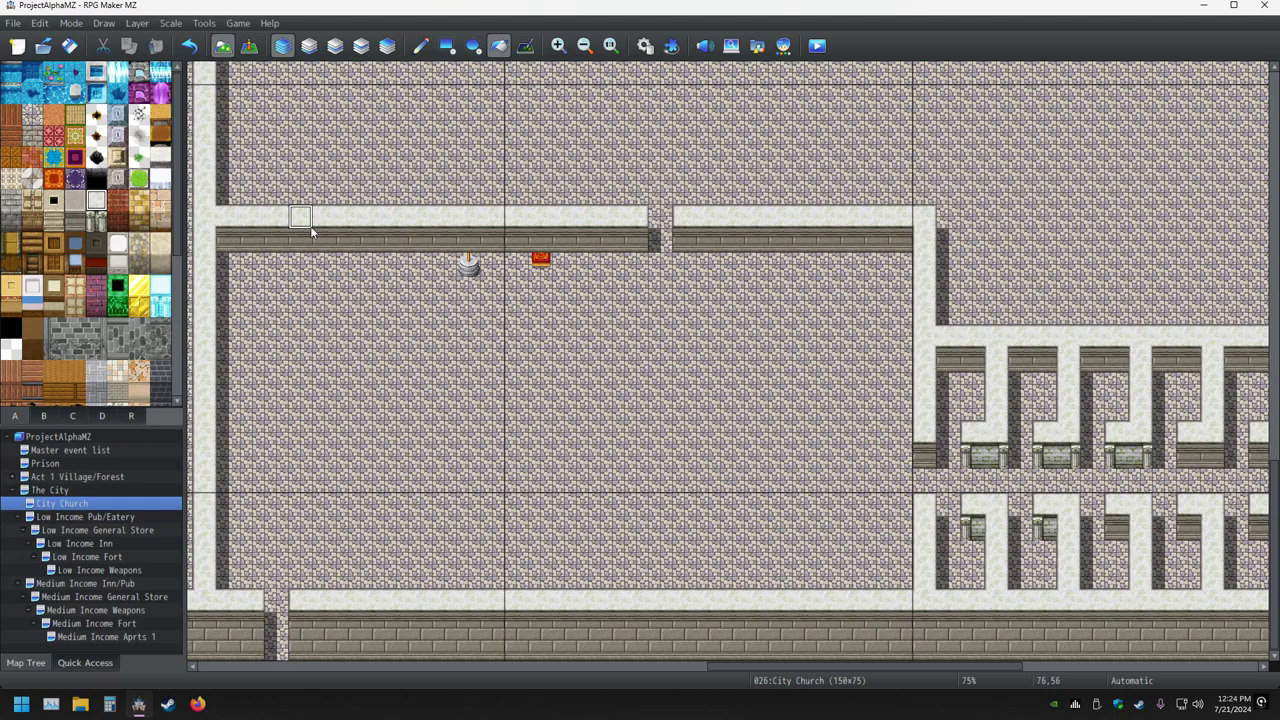
click(75, 201)
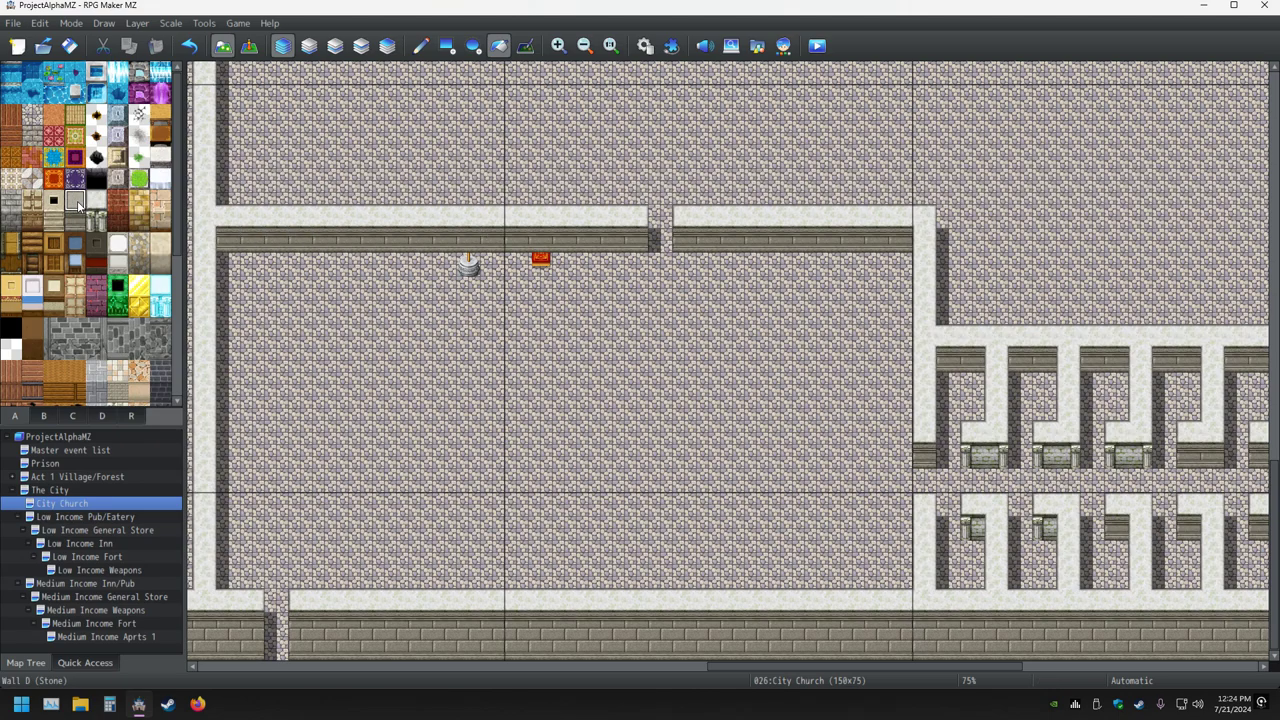
click(243, 220)
middle_click(493, 516)
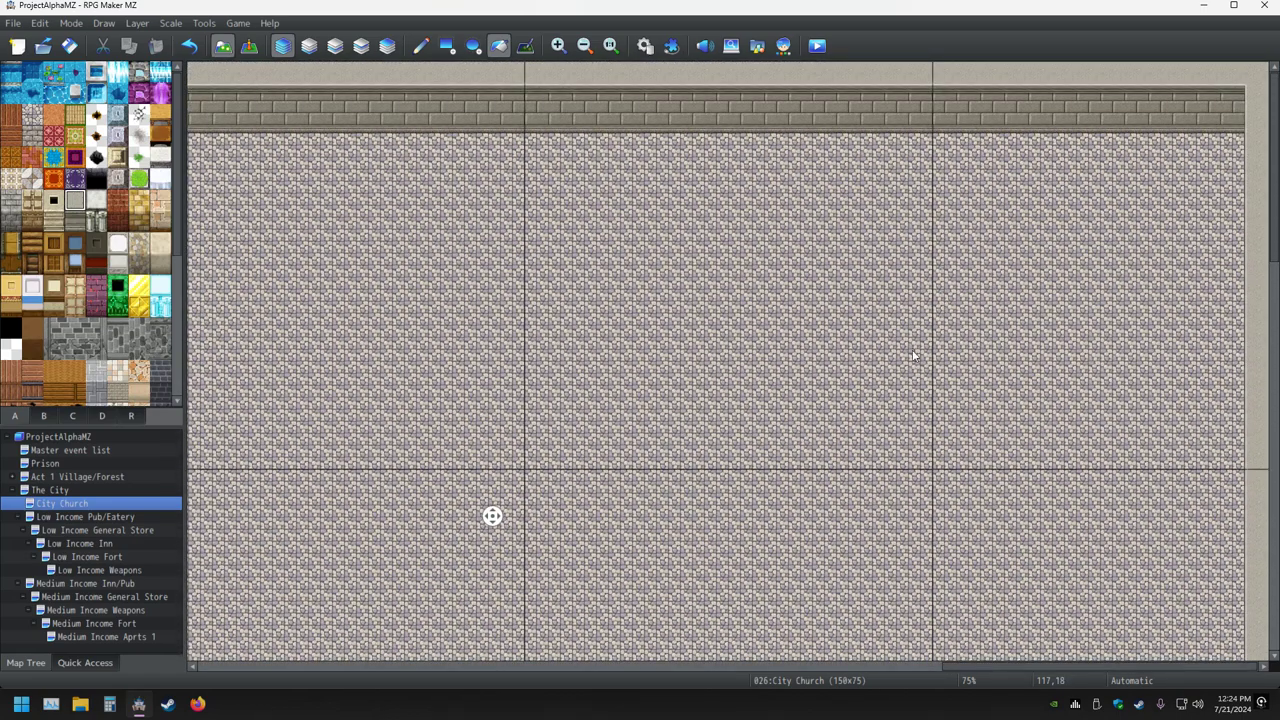
middle_click(815, 387)
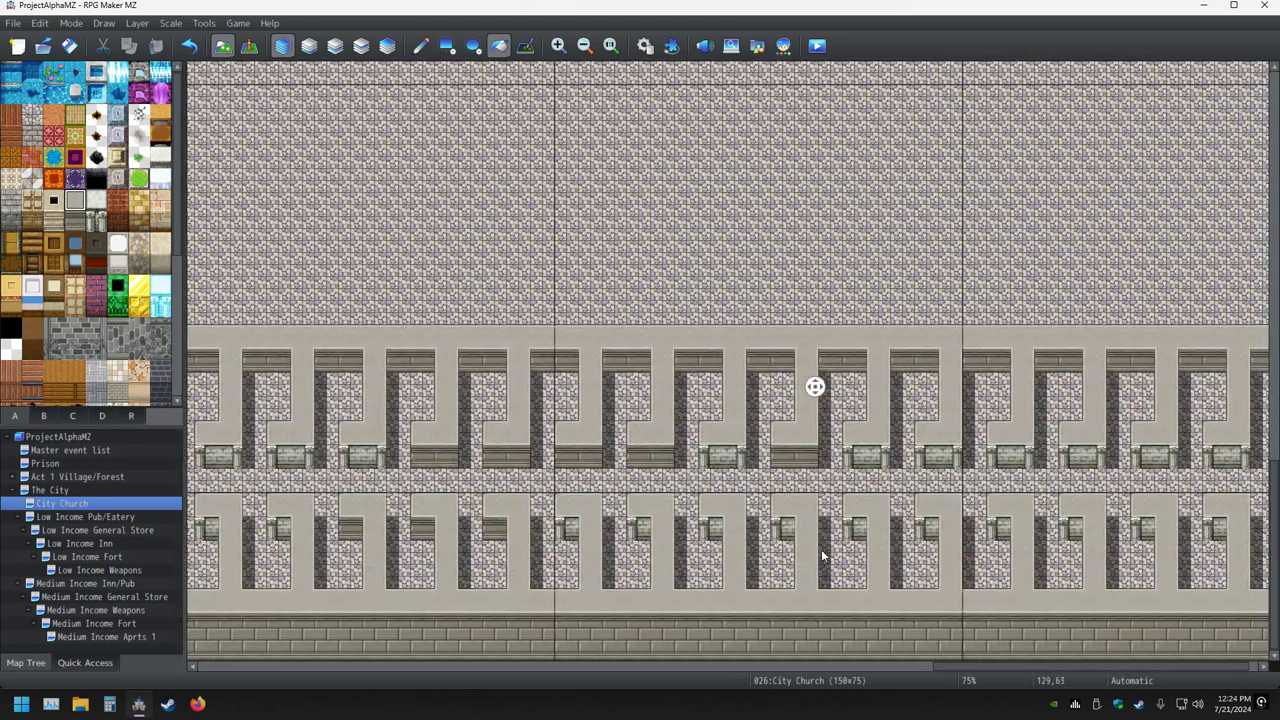
middle_click(822, 556)
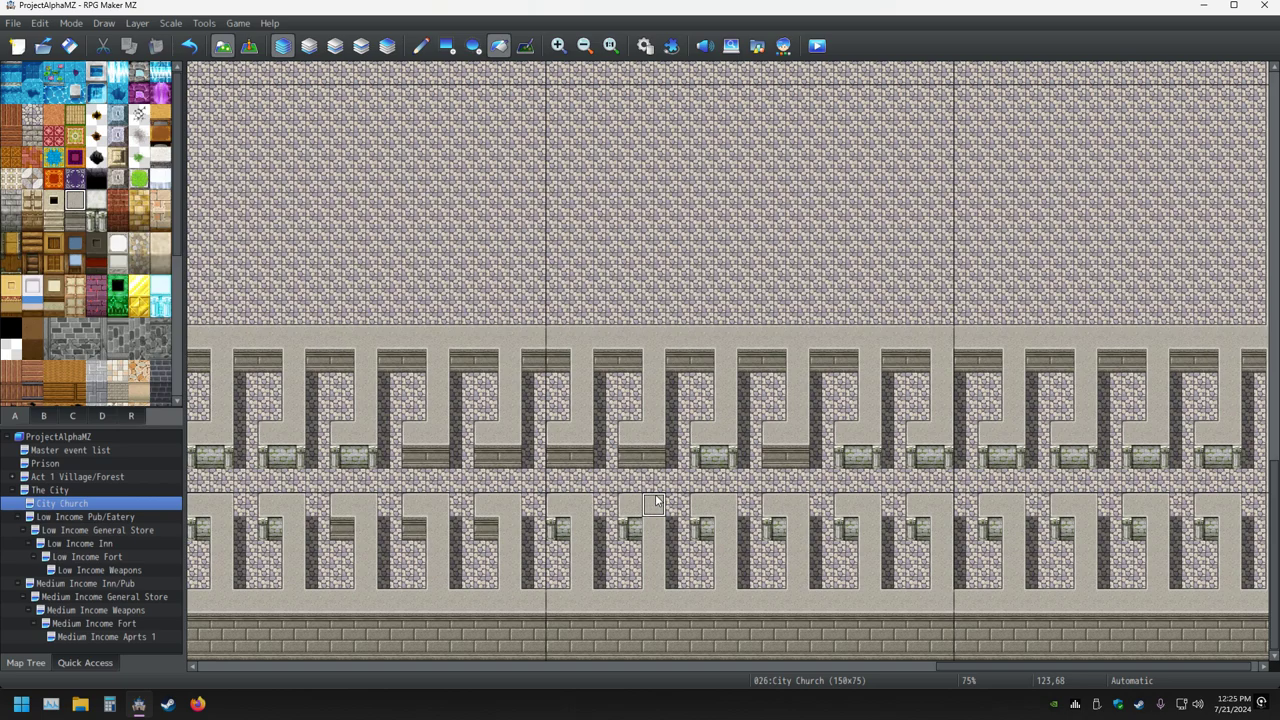
Try filling one upper-row cell's front wall face with the lighter plank-like wall tile, and undo the fill.
click(54, 218)
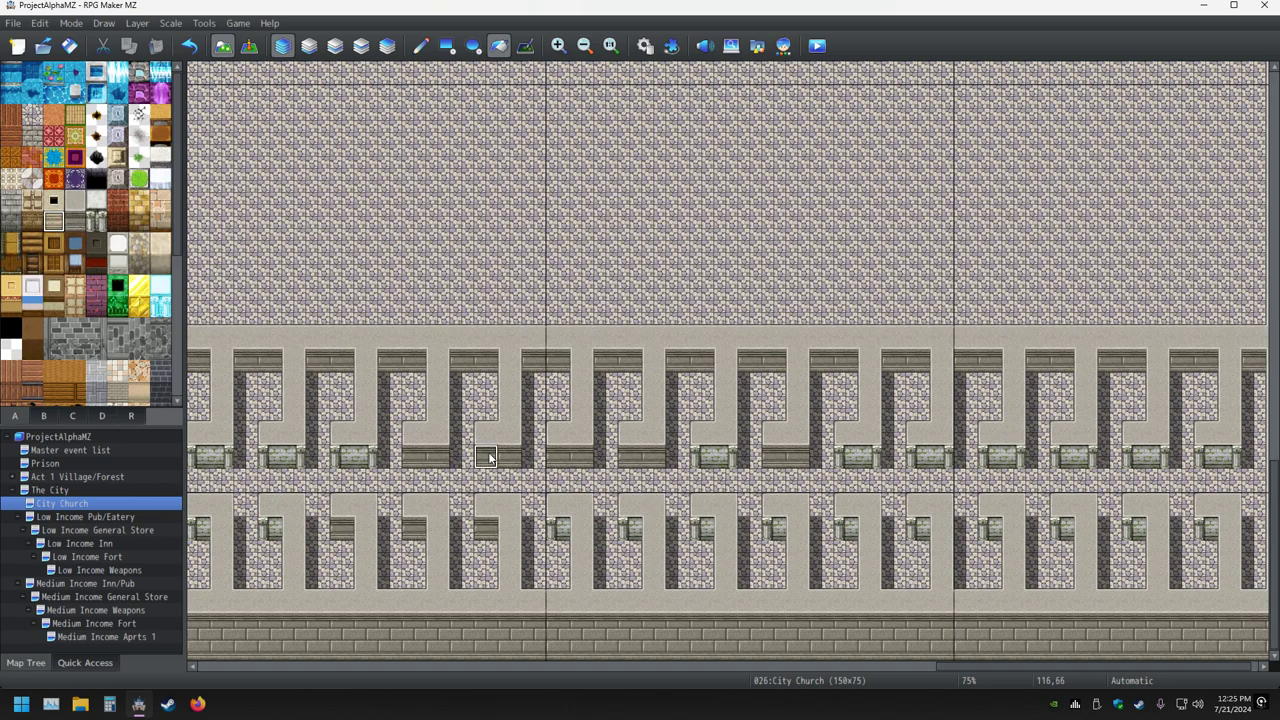
click(714, 456)
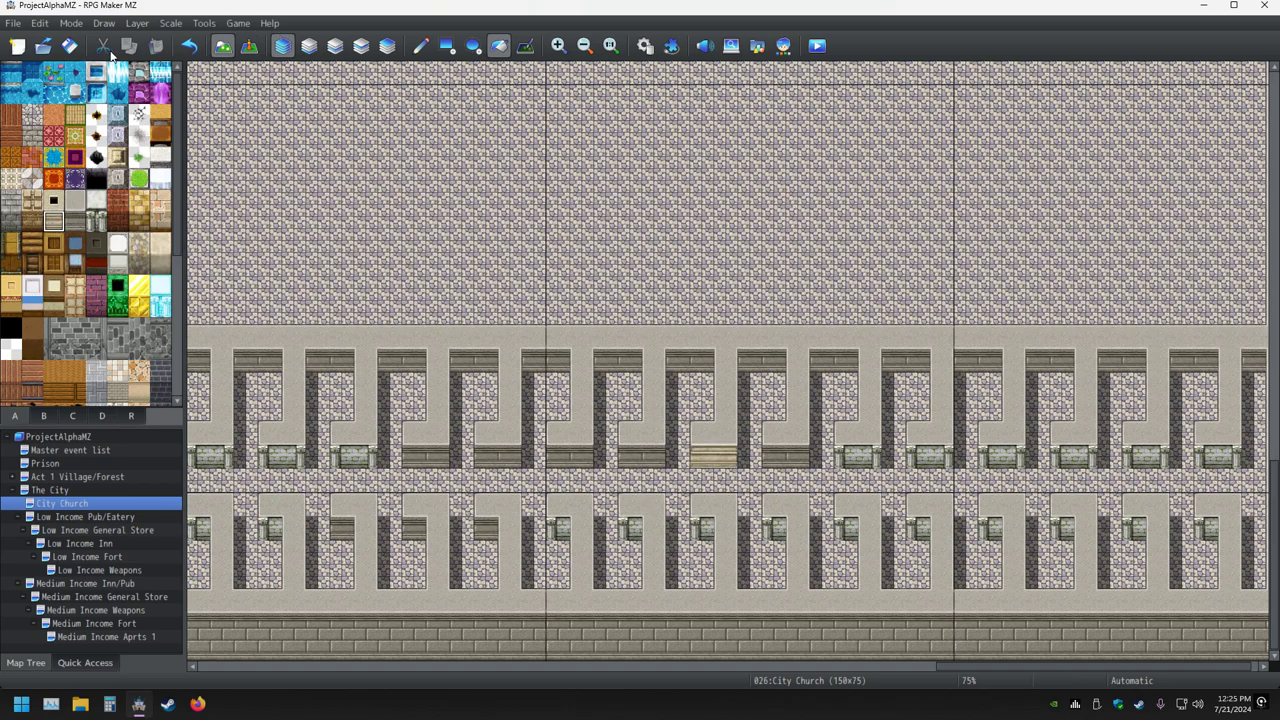
click(189, 45)
Flood-fill the seven remaining front wall faces along the eastern part of the upper cell row with Wall D (Stone).
click(75, 221)
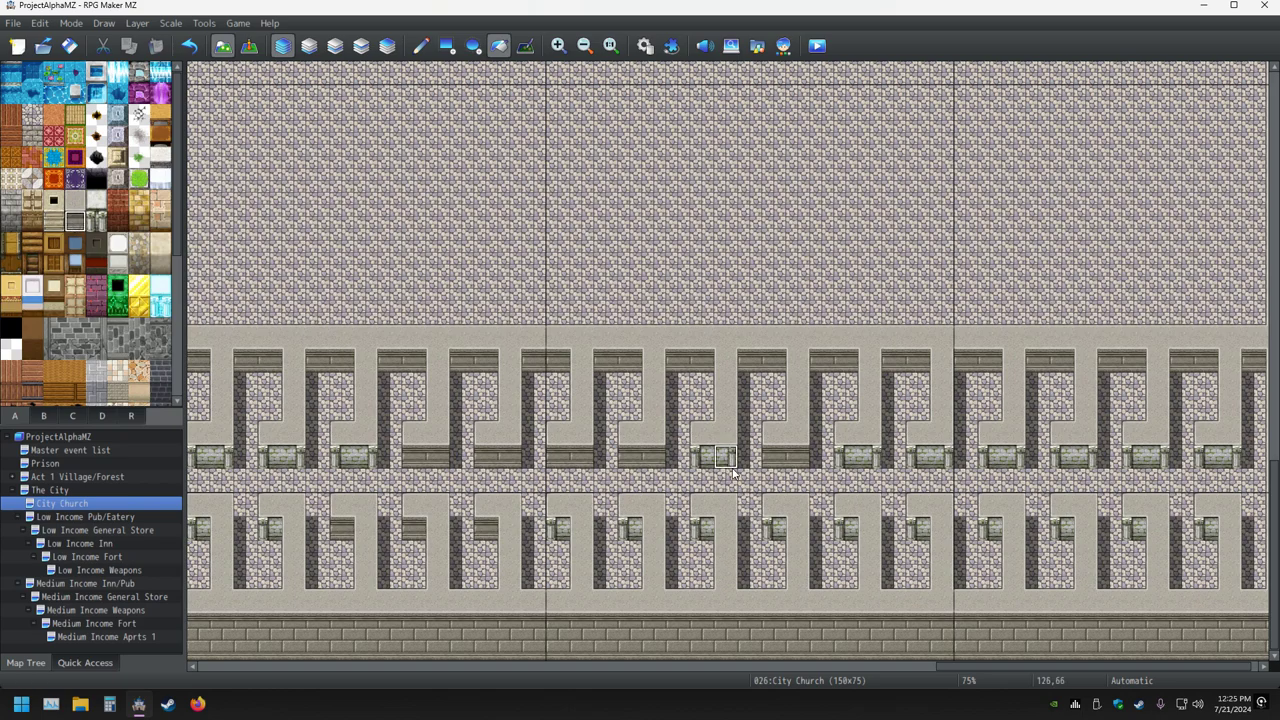
click(714, 456)
click(857, 456)
click(935, 456)
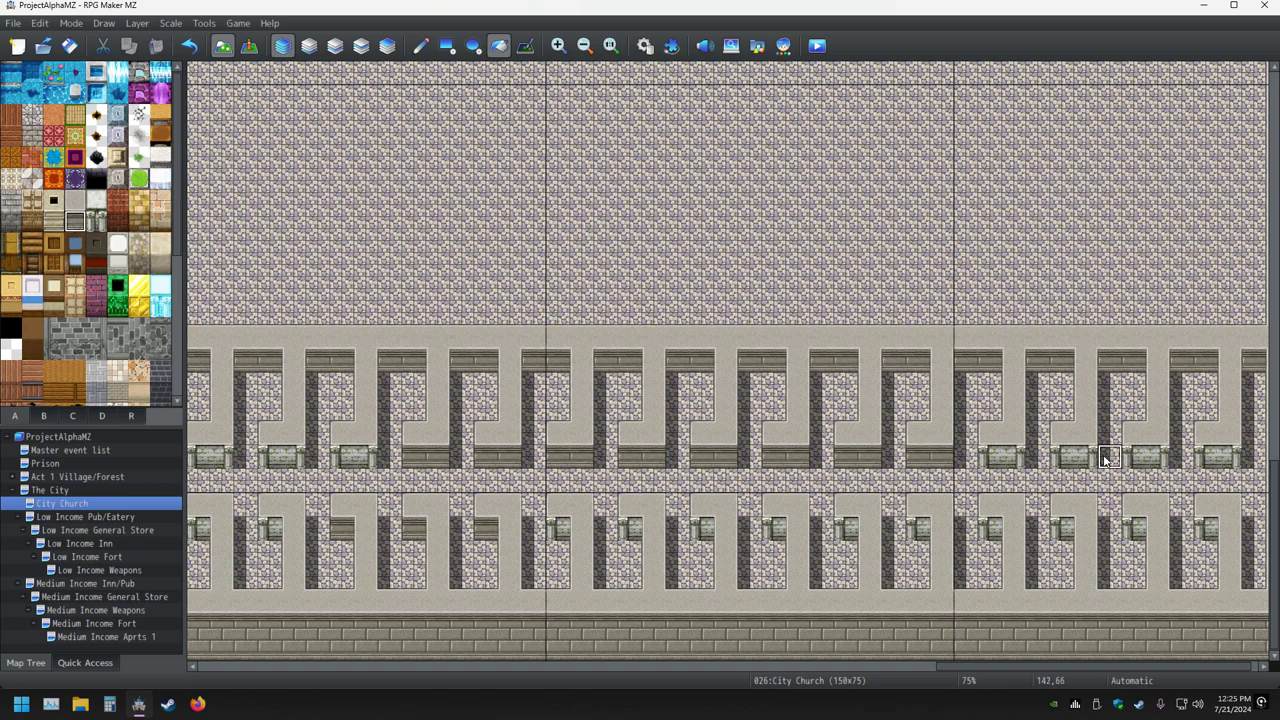
click(1005, 456)
click(1075, 456)
click(1148, 456)
click(1220, 456)
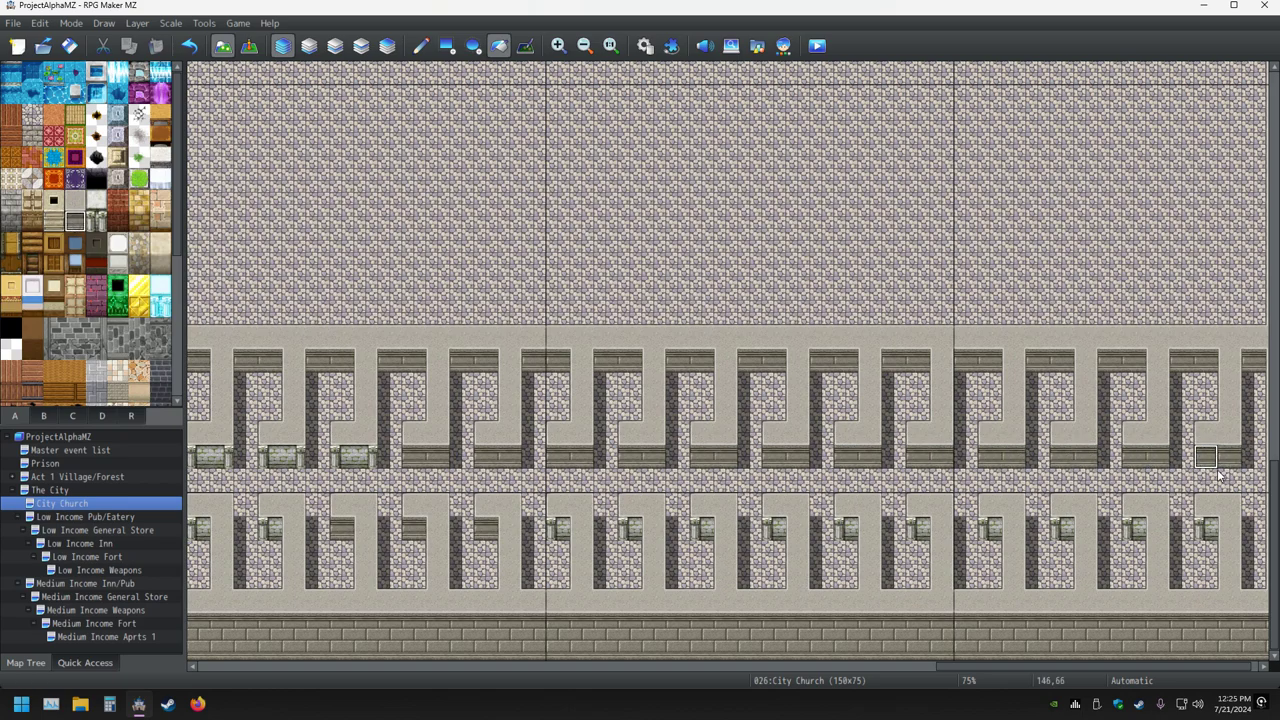
Flood-fill the ten decorated front wall faces along the eastern part of the lower cell row with Wall D (Stone).
click(1205, 530)
click(1133, 530)
click(1062, 530)
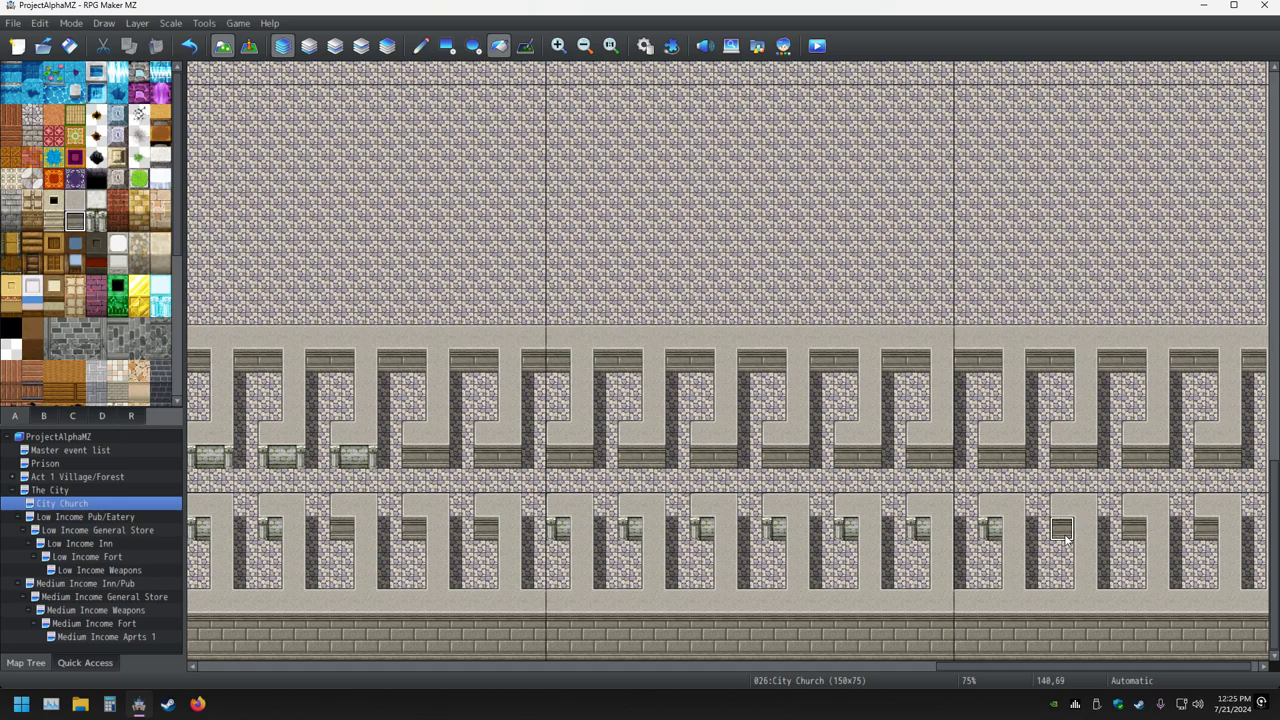
click(990, 530)
click(918, 530)
click(846, 530)
click(775, 530)
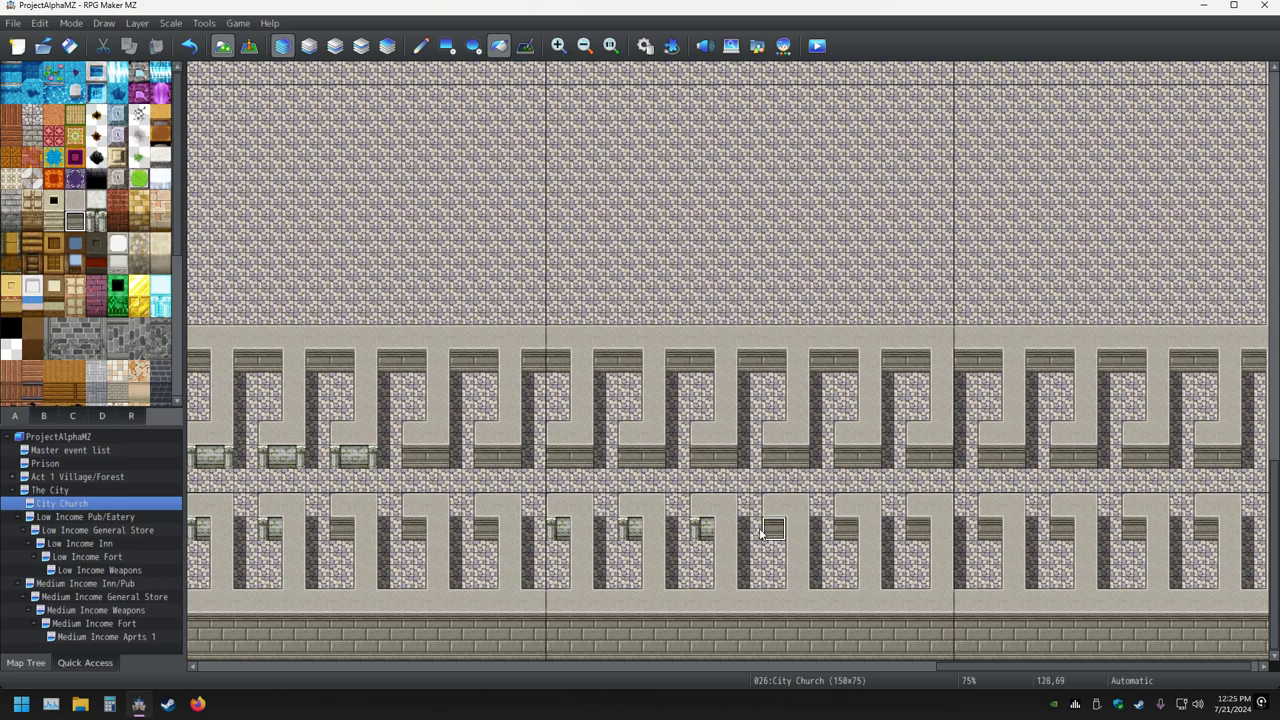
click(702, 530)
click(630, 530)
click(560, 518)
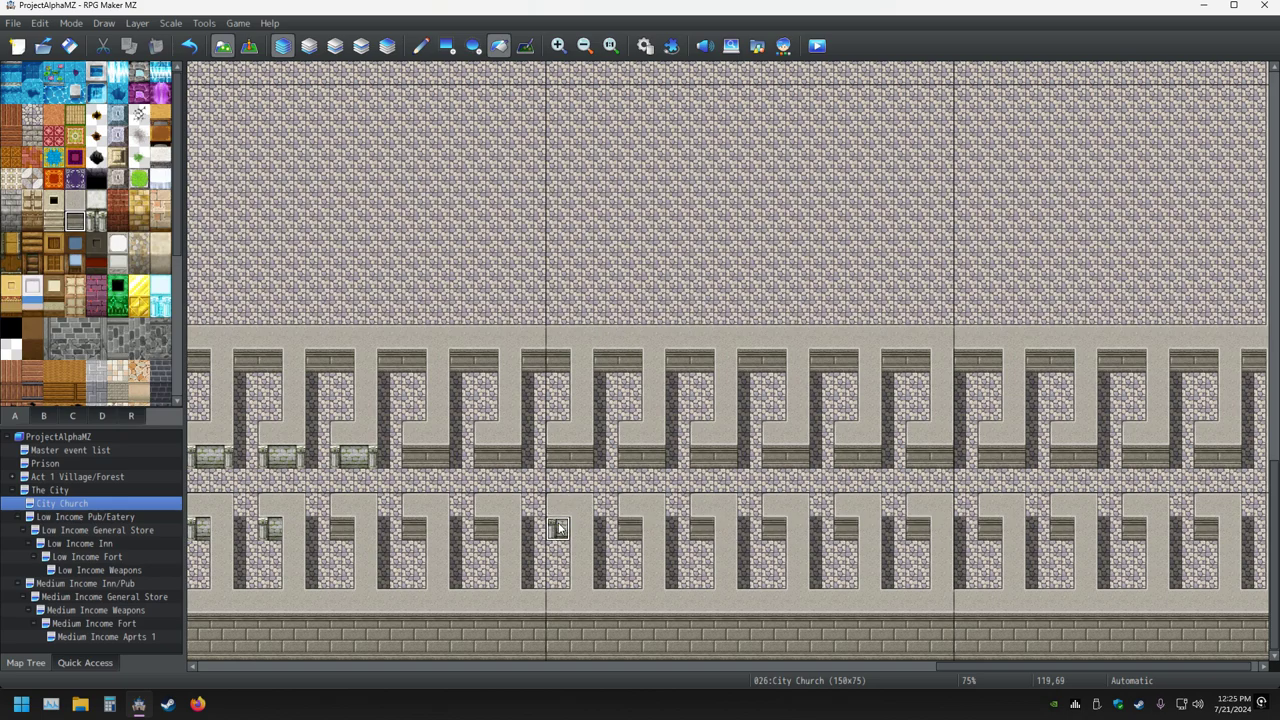
Flood-fill the two lower-row and three upper-row decorated wall faces at the western end of the cells with Wall D (Stone).
shift+scroll(591, 509, left, 5)
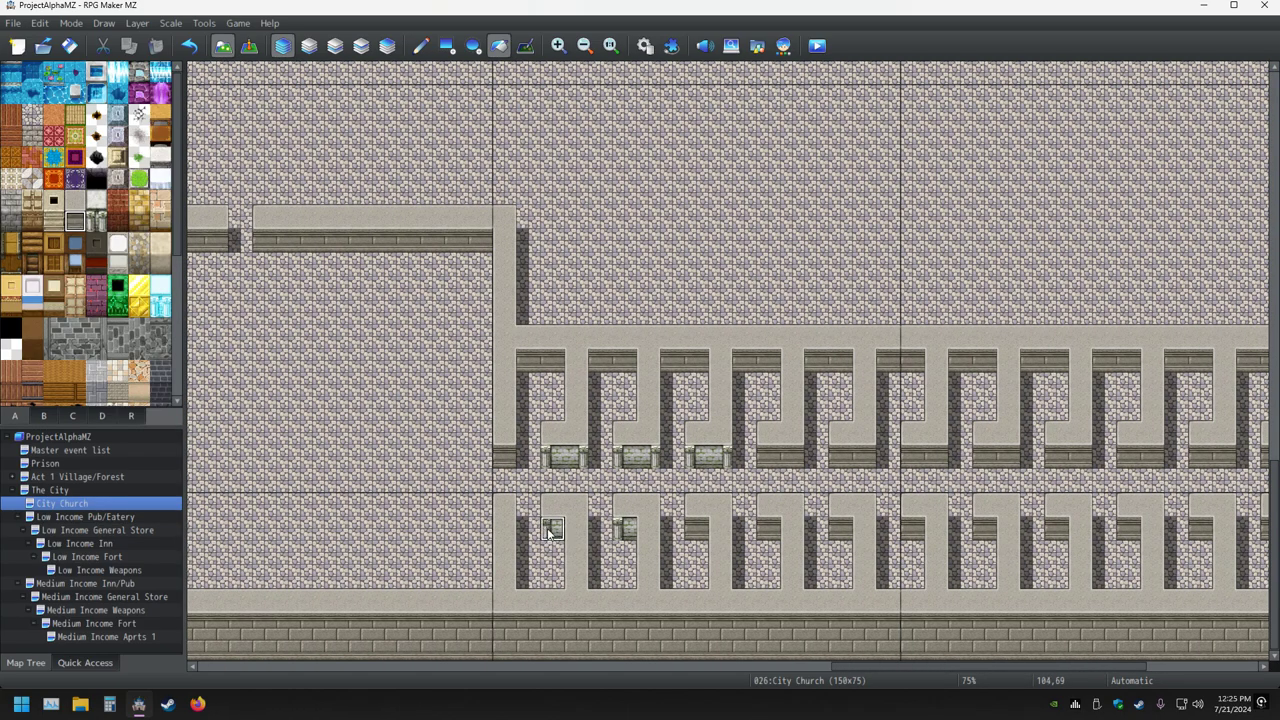
click(552, 528)
click(626, 528)
click(643, 459)
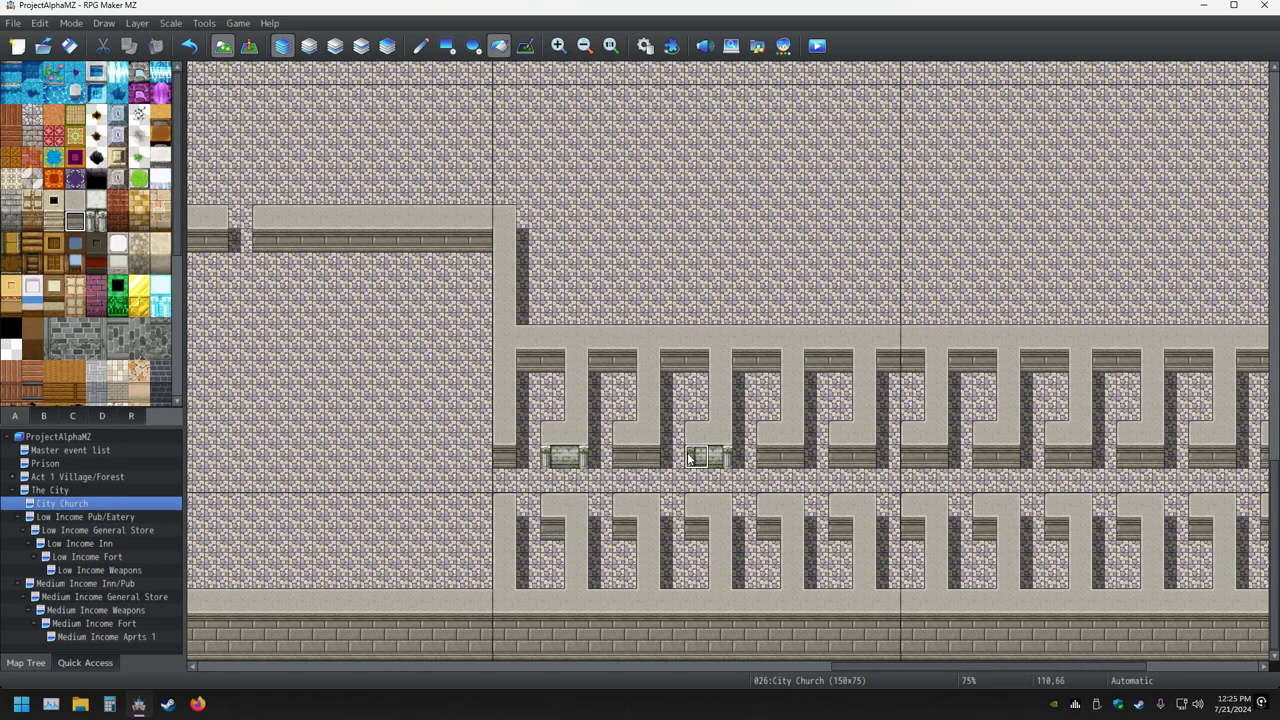
click(709, 458)
click(565, 458)
Examine how the restyled stone walls look against the cobblestone floor across the church map.
mouse_move(578, 460)
middle_down()
mouse_move(440, 449)
mouse_move(441, 345)
mouse_move(526, 286)
mouse_move(727, 409)
middle_up()
ctrl+scroll(942, 460, down, 4)
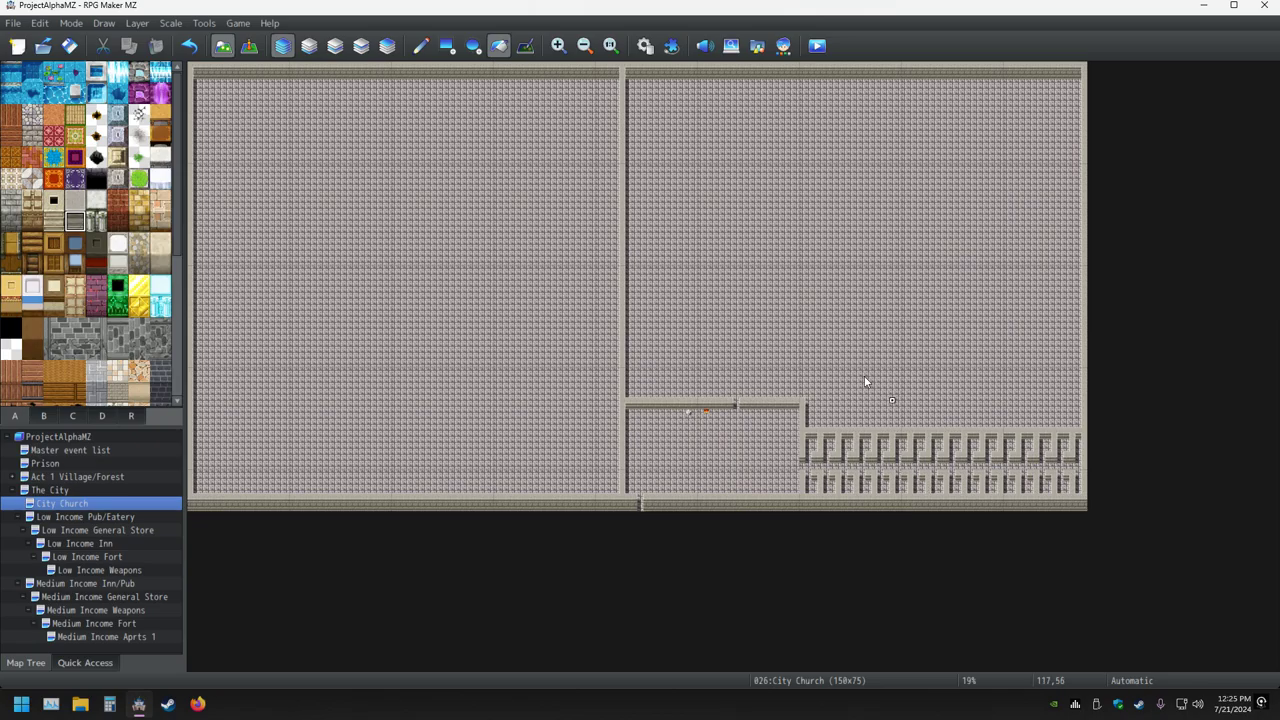
ctrl+scroll(866, 381, up, 2)
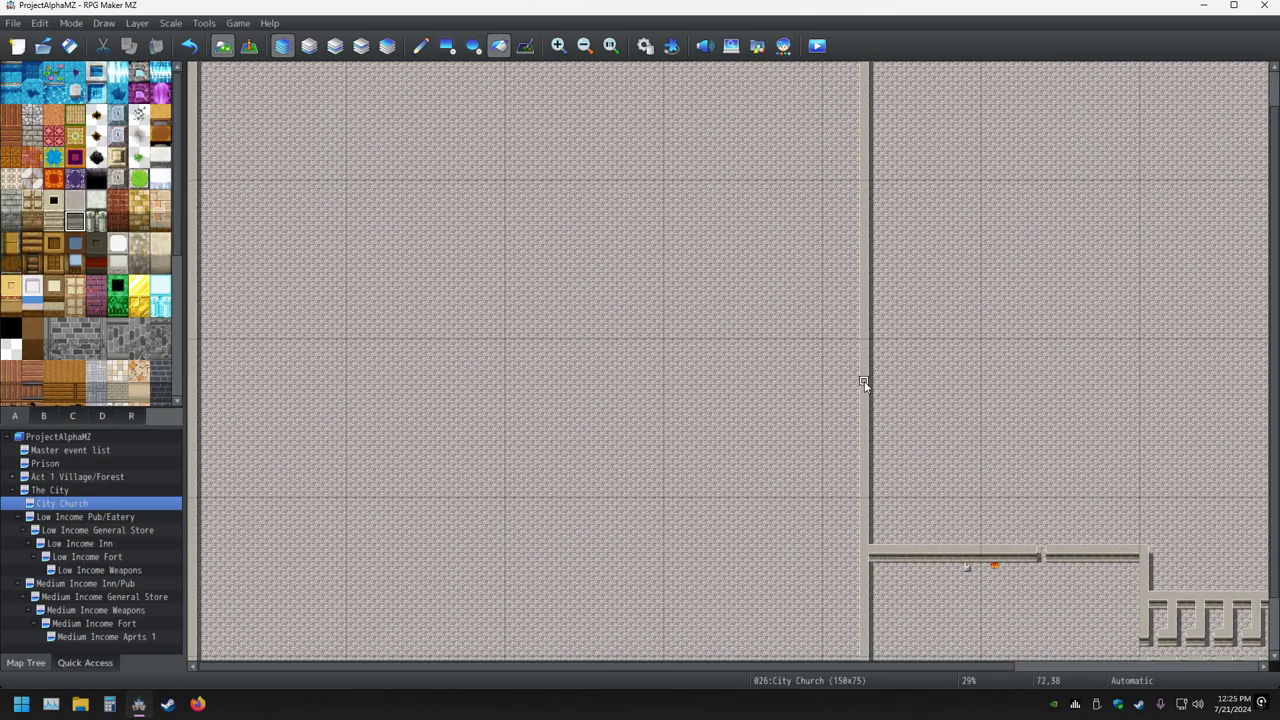
middle_drag(863, 381, 957, 414)
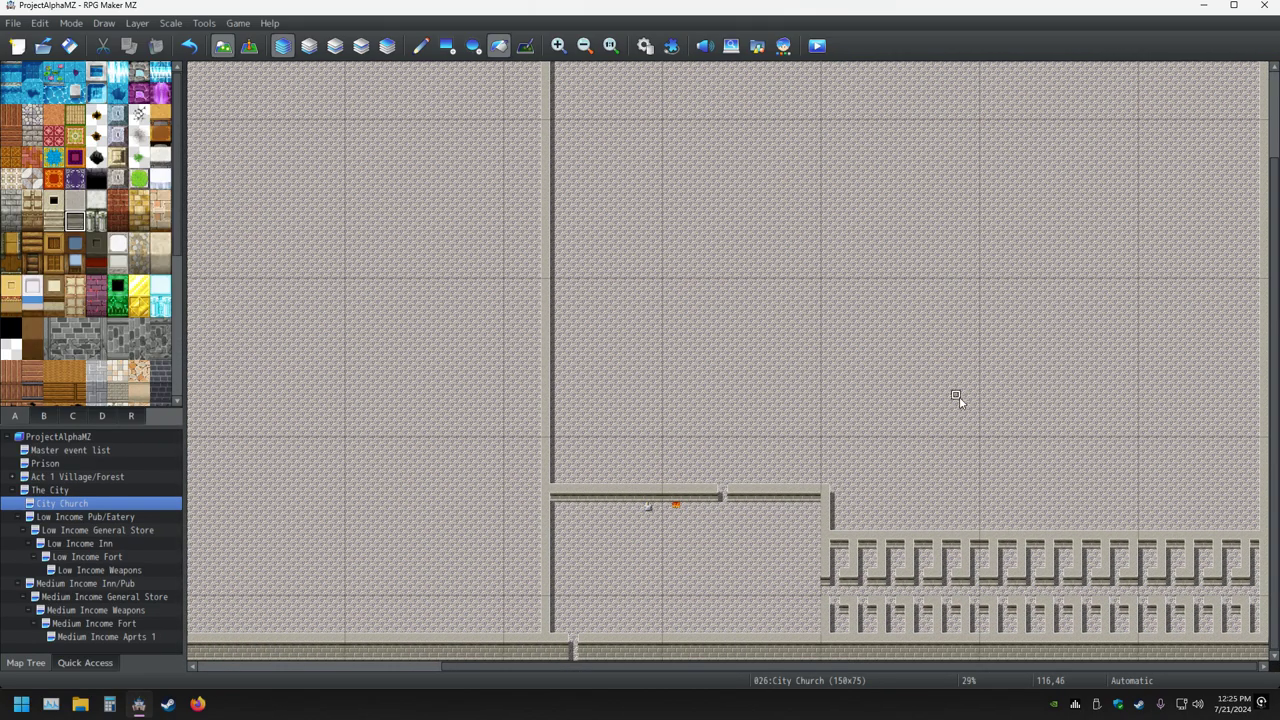
ctrl+scroll(956, 397, up, 4)
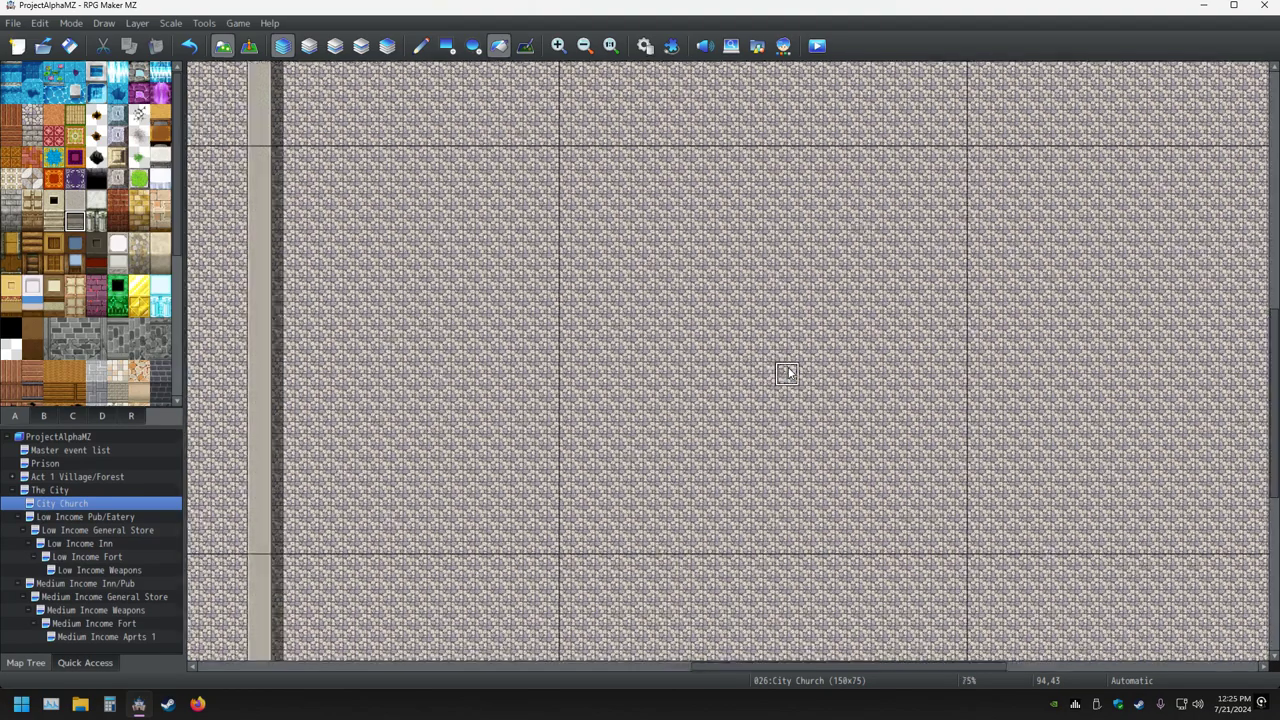
ctrl+scroll(788, 374, up, 1)
ctrl+scroll(790, 374, up, 7)
ctrl+scroll(790, 373, down, 5)
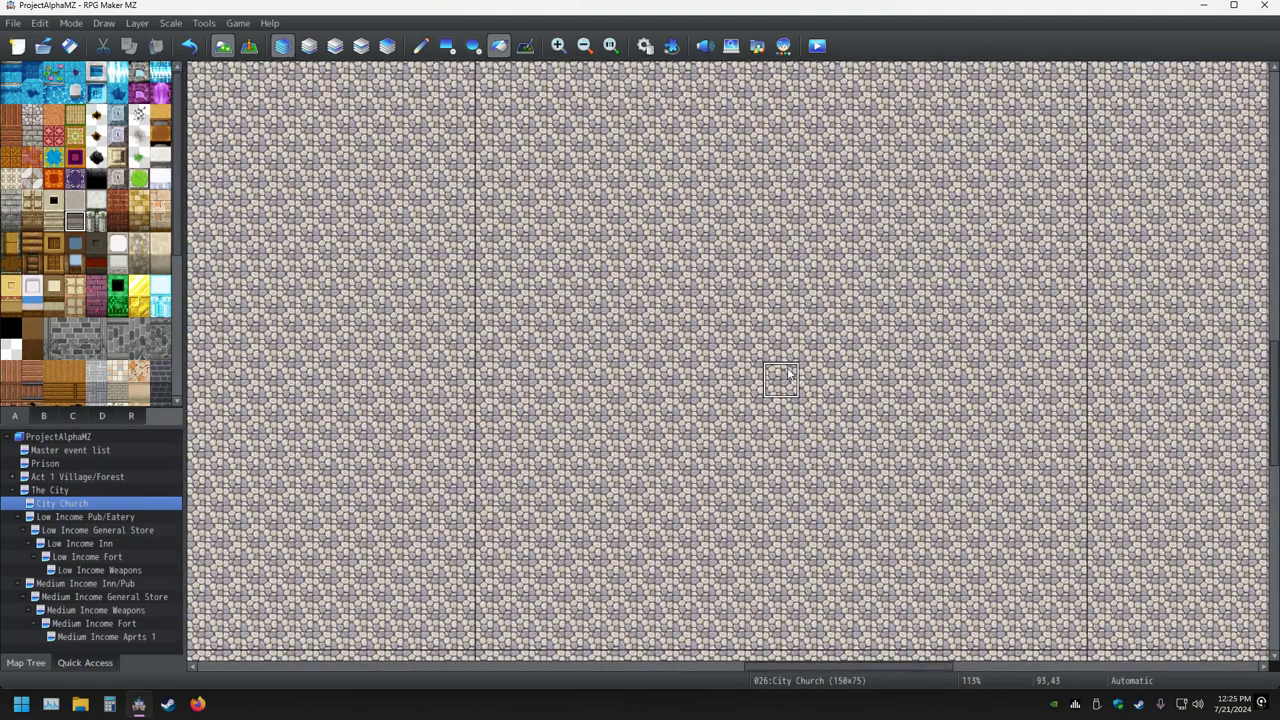
ctrl+scroll(784, 371, down, 3)
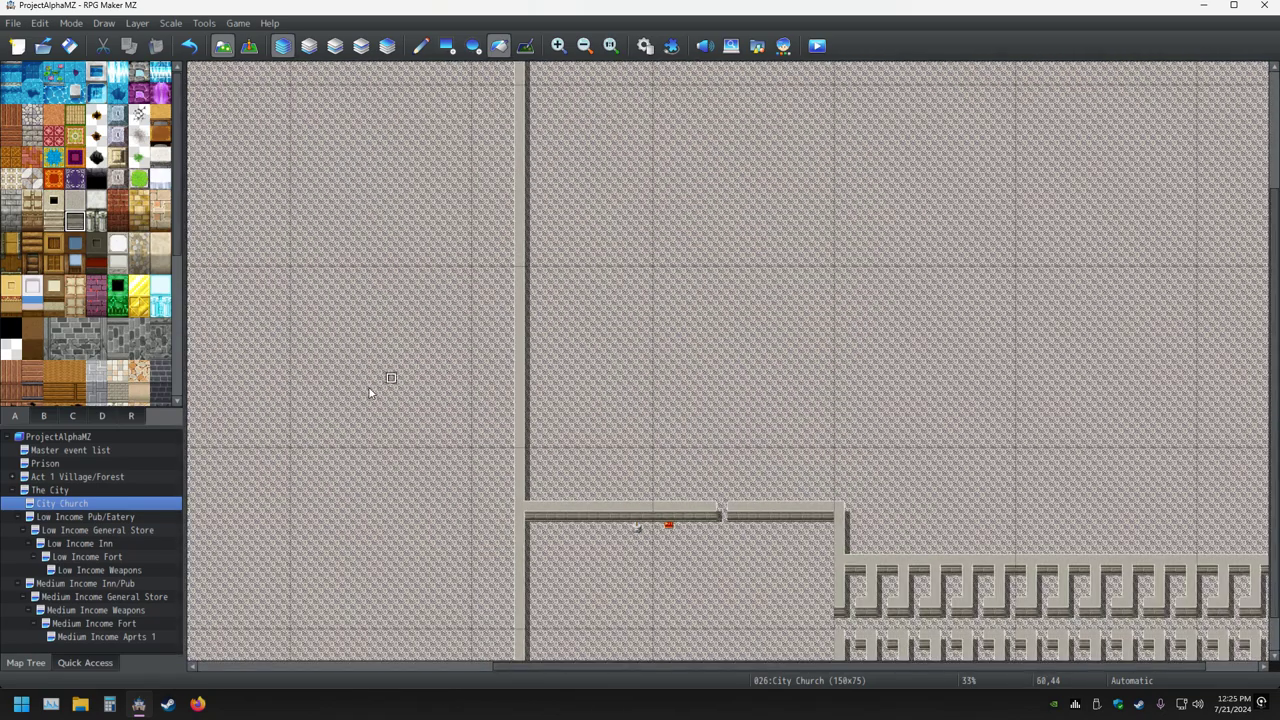
Flood-fill the connected cobblestone floor of both large halls, the small room and the cells with the grey stone brick floor tile.
click(32, 135)
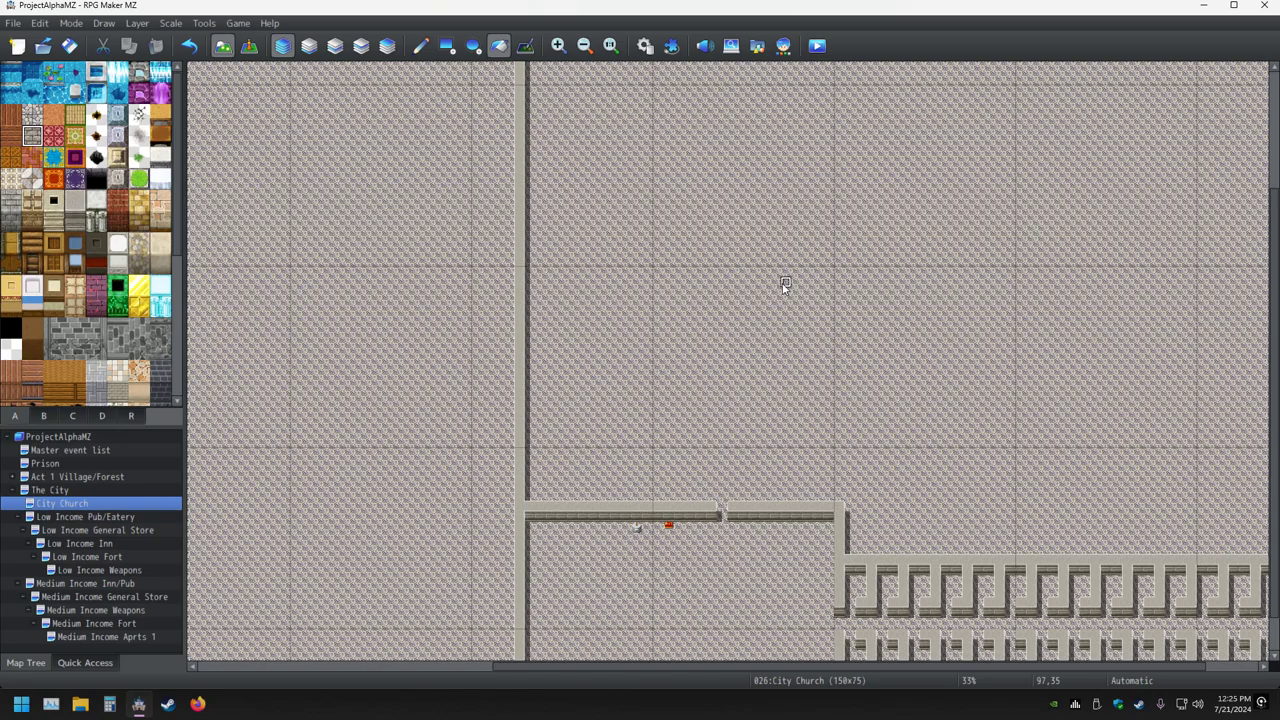
click(784, 281)
click(370, 453)
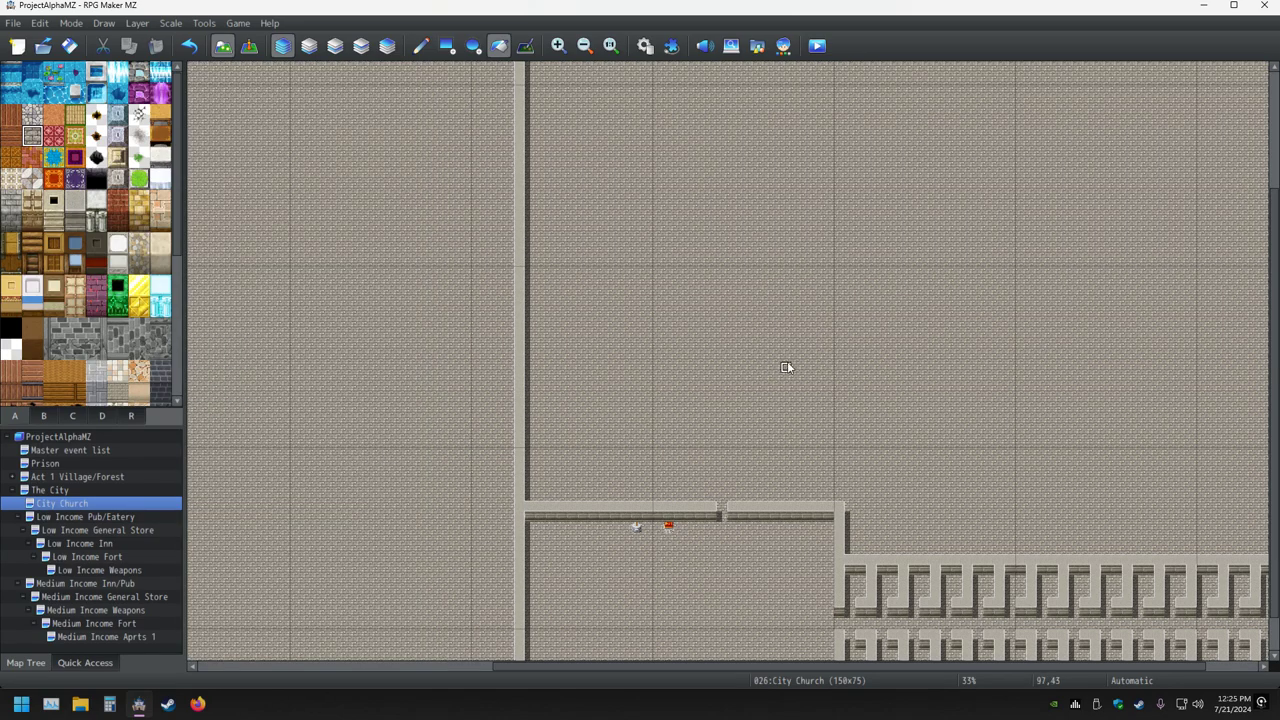
scroll(786, 367, up, 2)
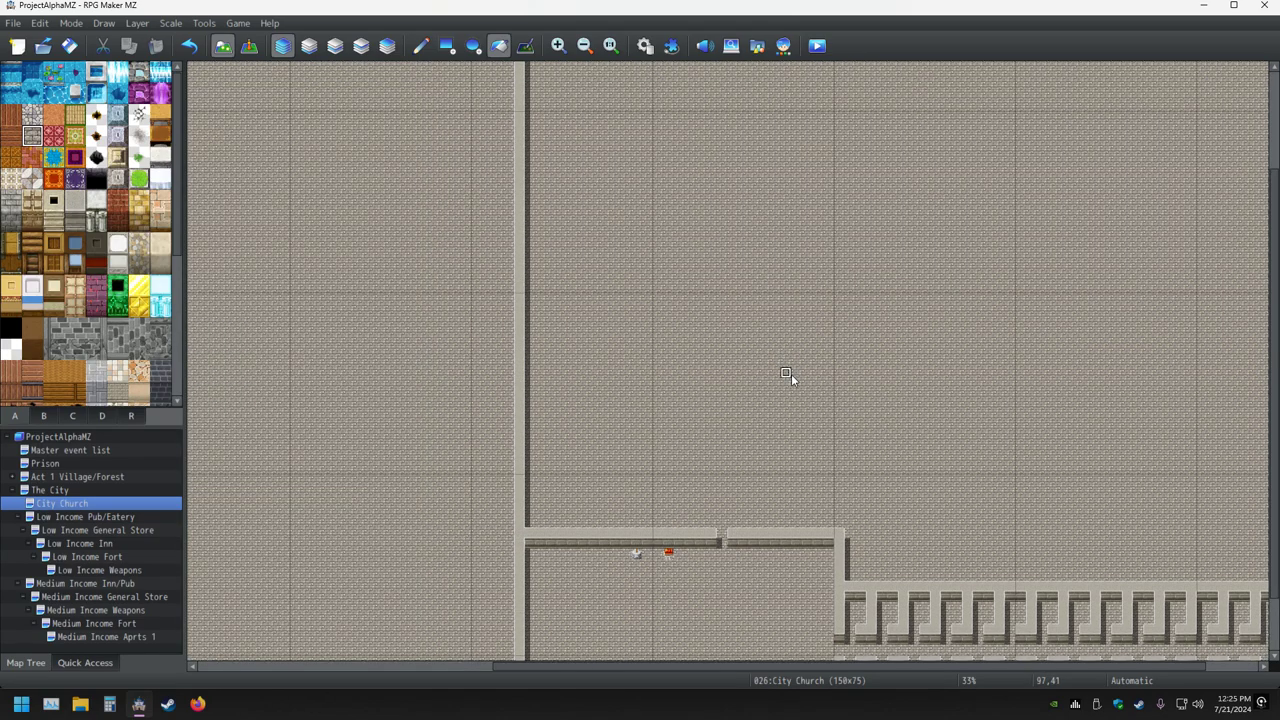
ctrl+scroll(828, 396, up, 4)
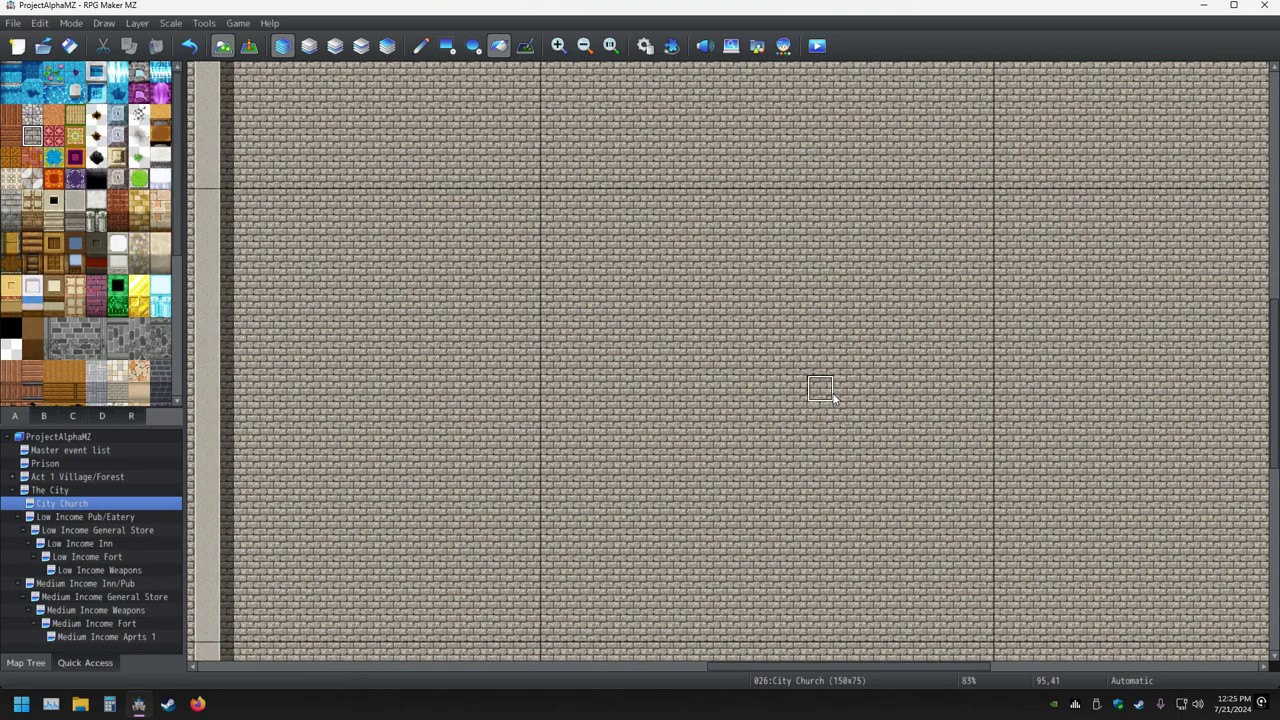
ctrl+scroll(833, 397, down, 5)
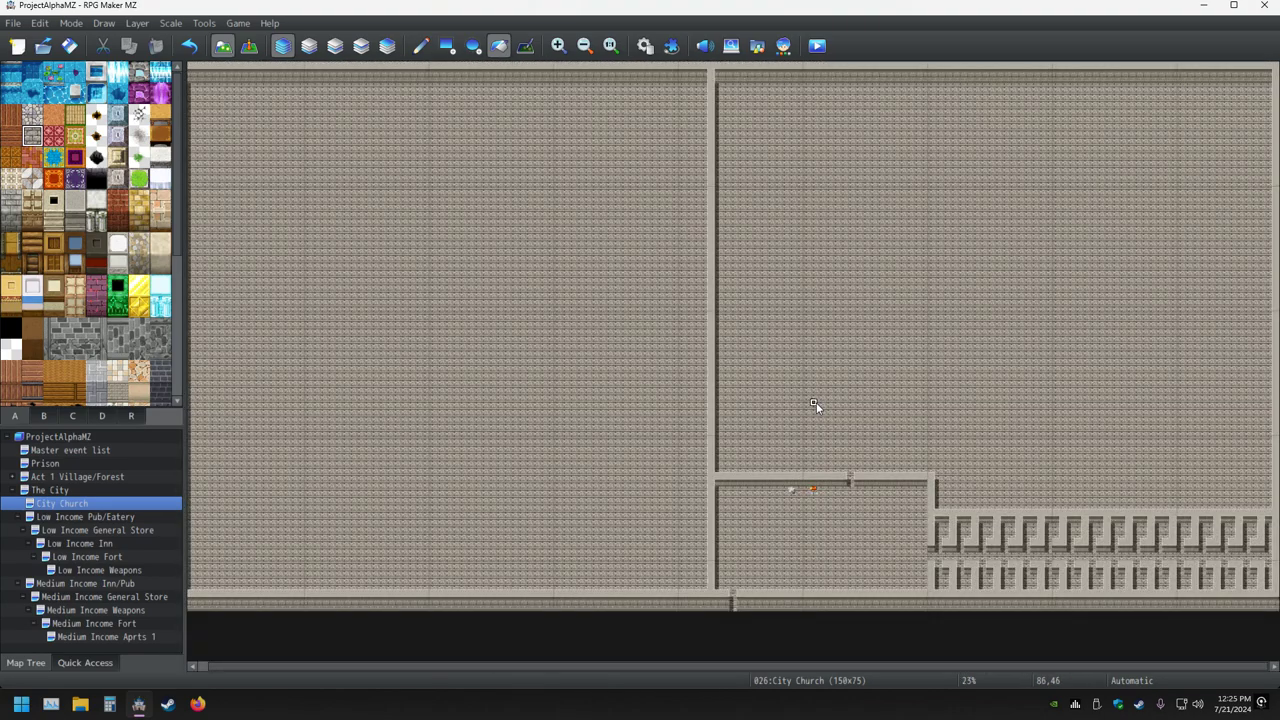
Switch from flood fill to the rectangle drawing tool for decorating the small room's north wall.
click(40, 416)
click(27, 418)
click(447, 46)
scroll(920, 423, up, 5)
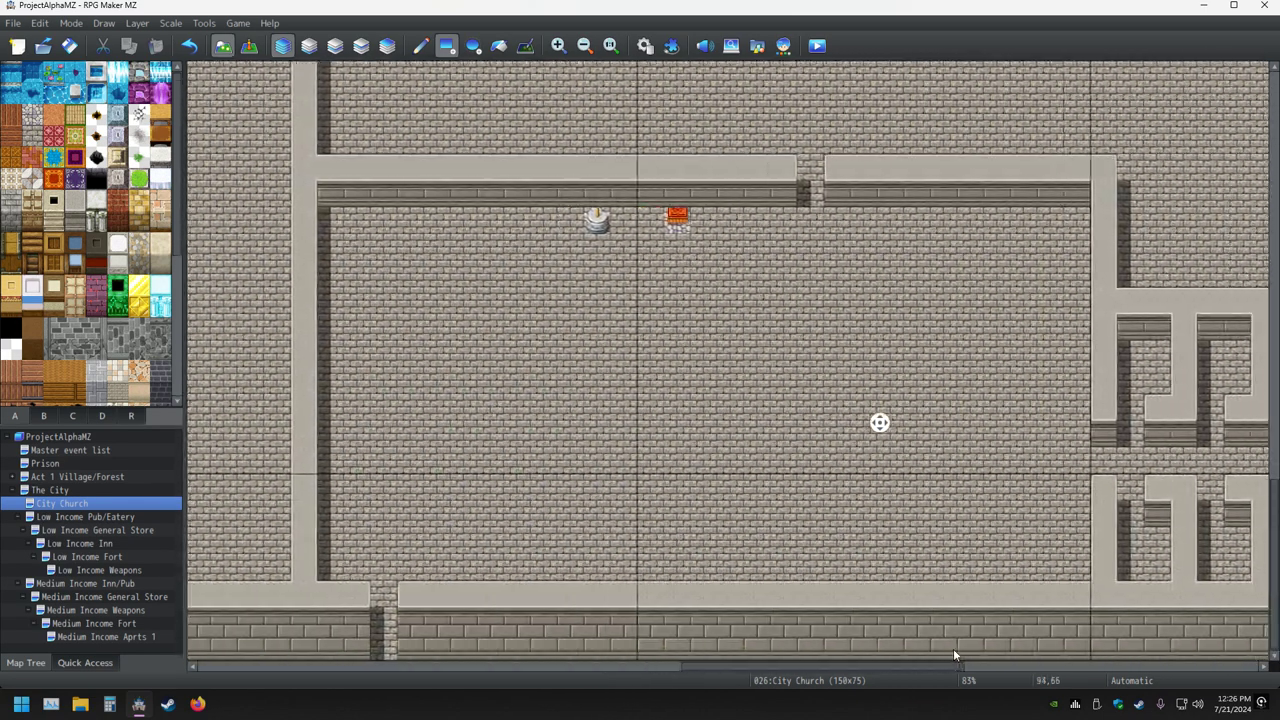
middle_click(720, 457)
middle_click(698, 420)
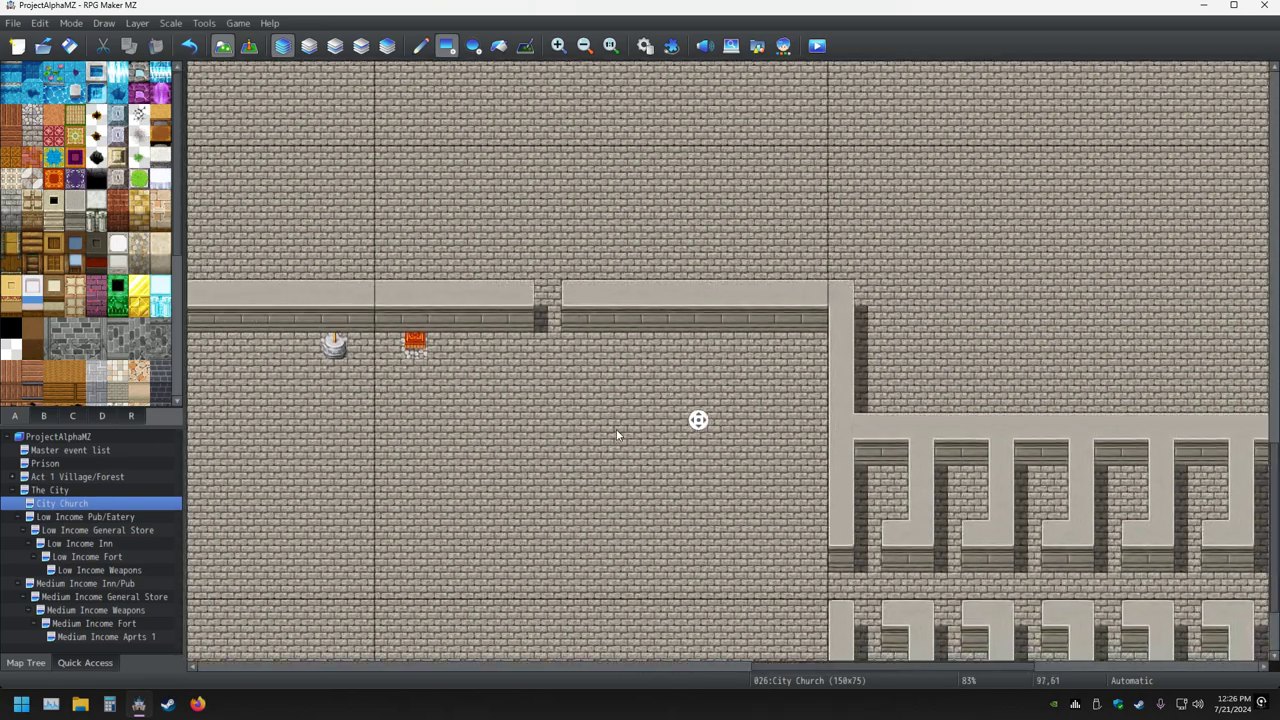
middle_click(614, 436)
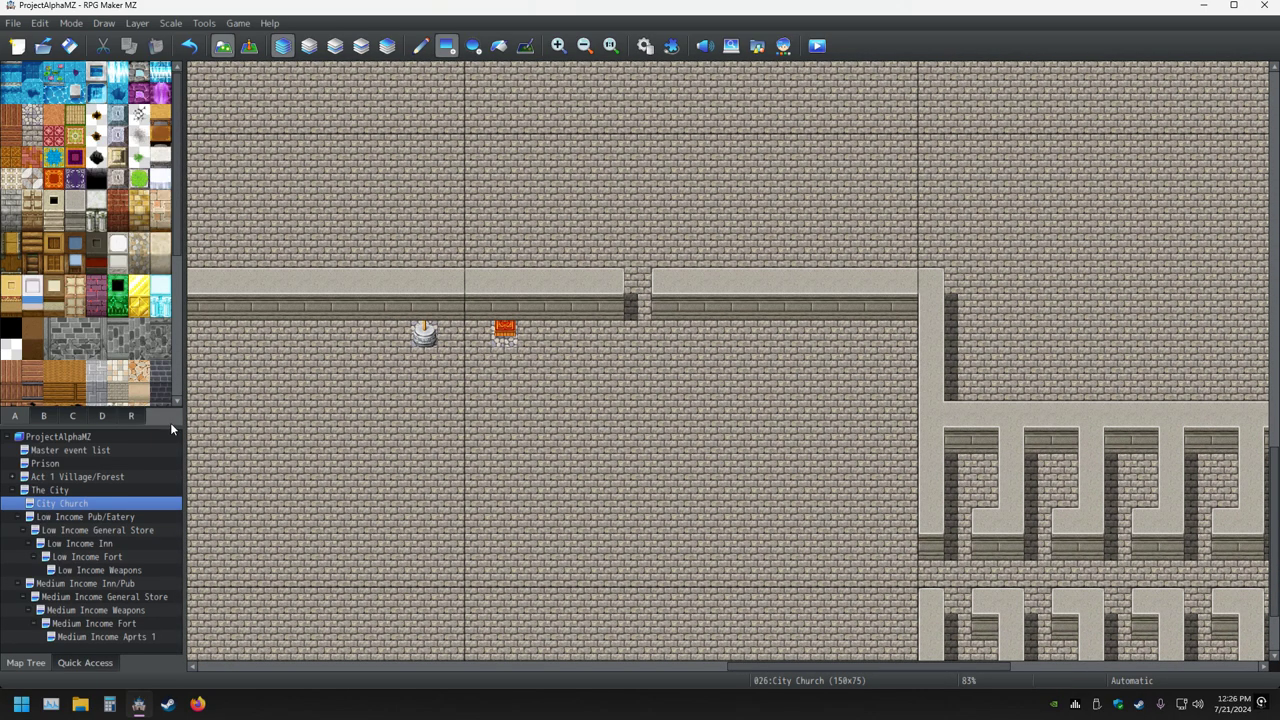
Try placing a red shield beside the stone pedestal, the orange banner's upper half, and the Church Symbol atop the pedestal.
click(43, 416)
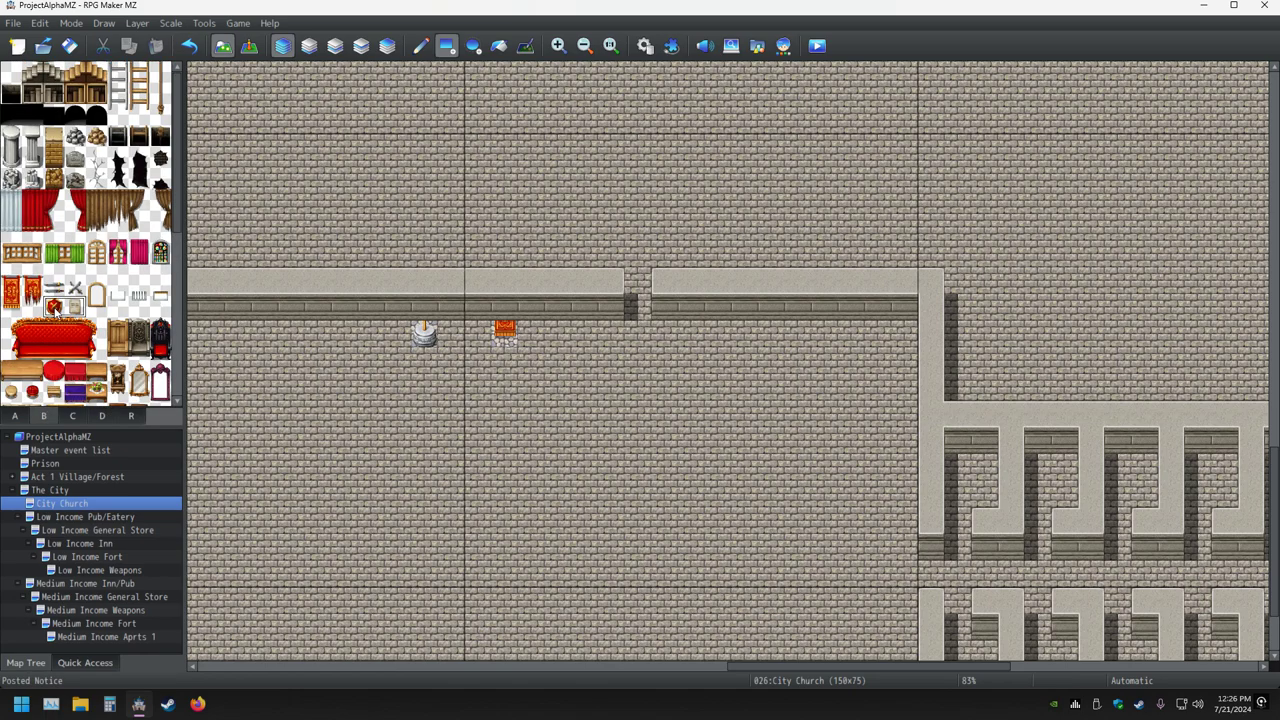
click(452, 333)
click(505, 308)
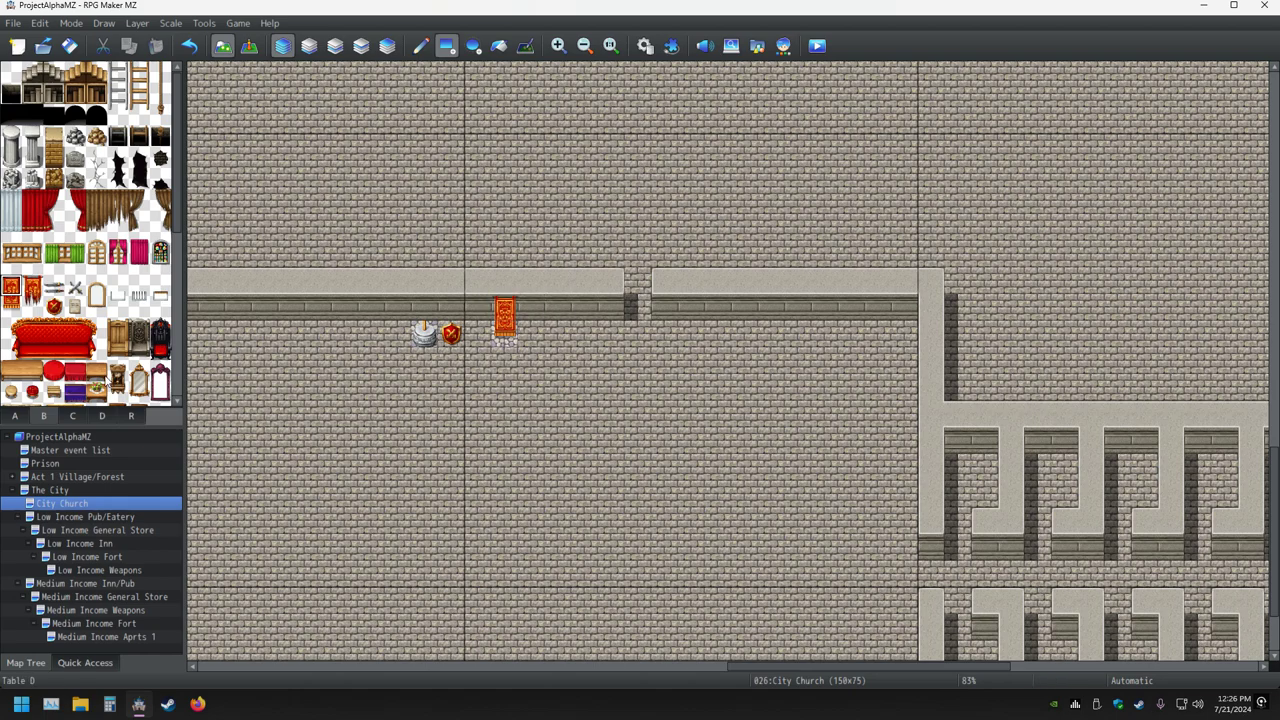
click(72, 416)
scroll(30, 338, down, 5)
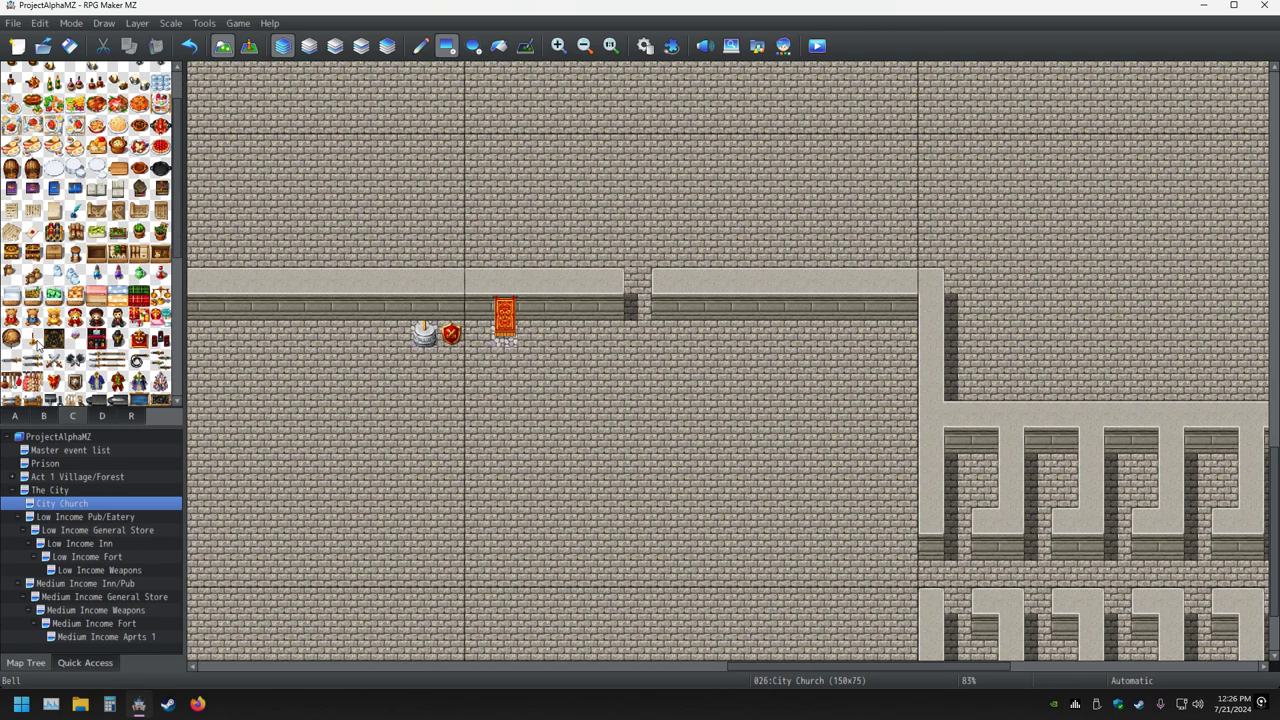
scroll(24, 333, down, 2)
click(11, 282)
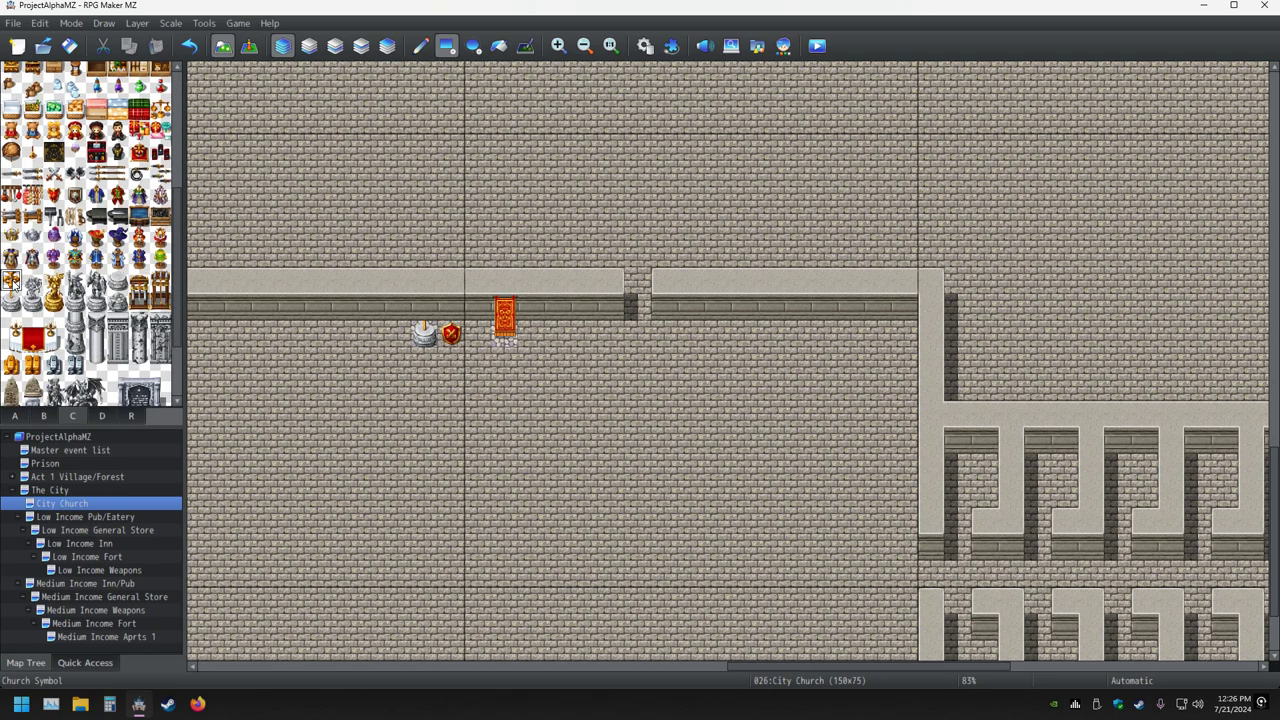
click(423, 307)
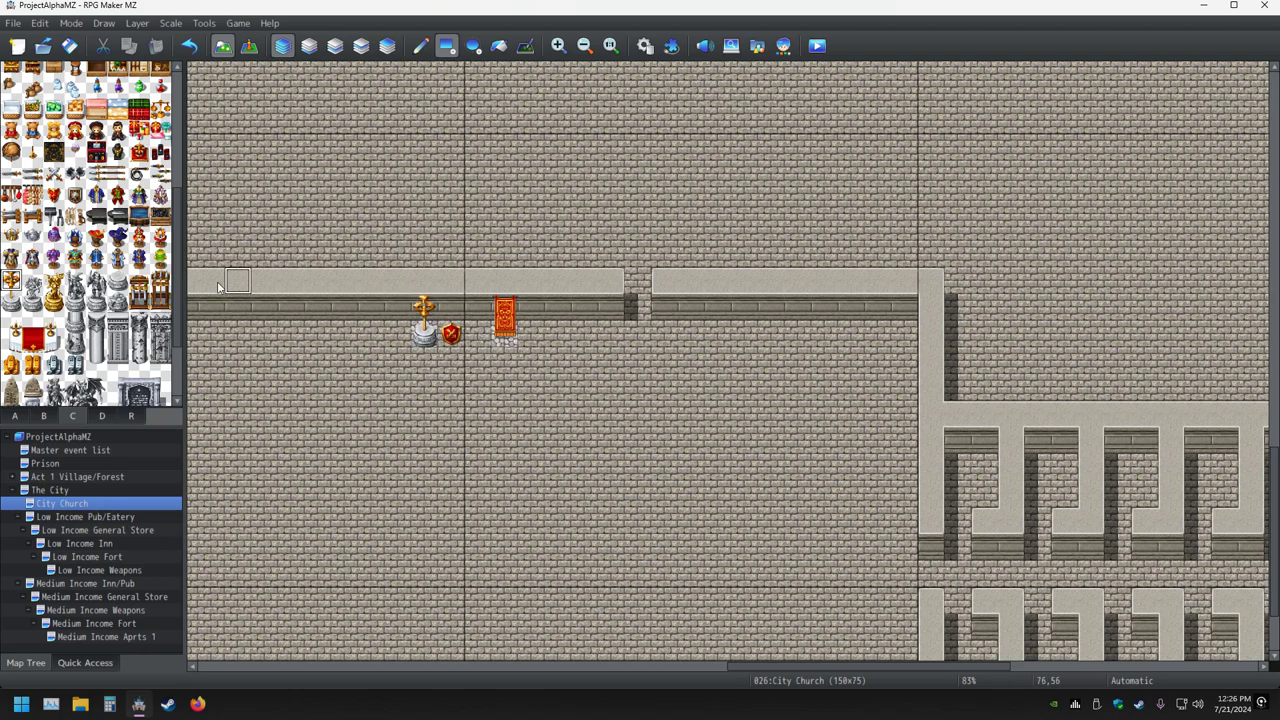
Try placing the Posted Notice between the shield and the banner, and undo all the recent decoration placements.
click(43, 416)
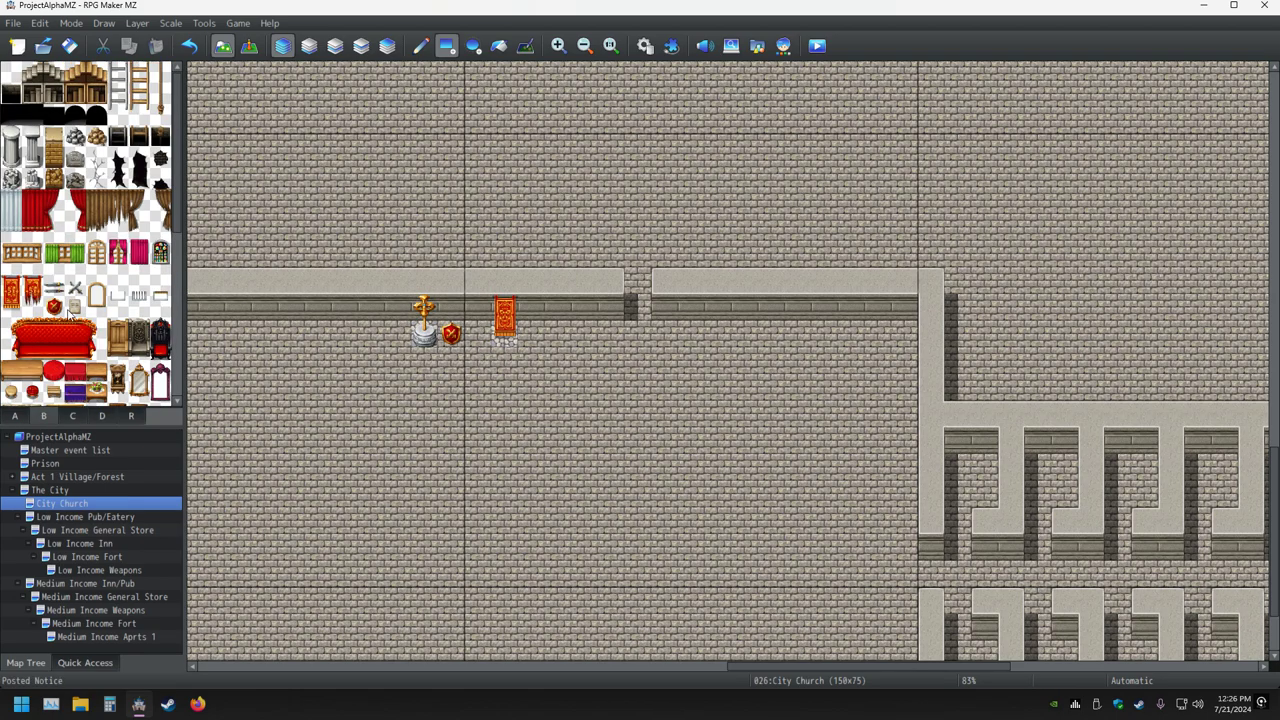
click(74, 305)
click(477, 334)
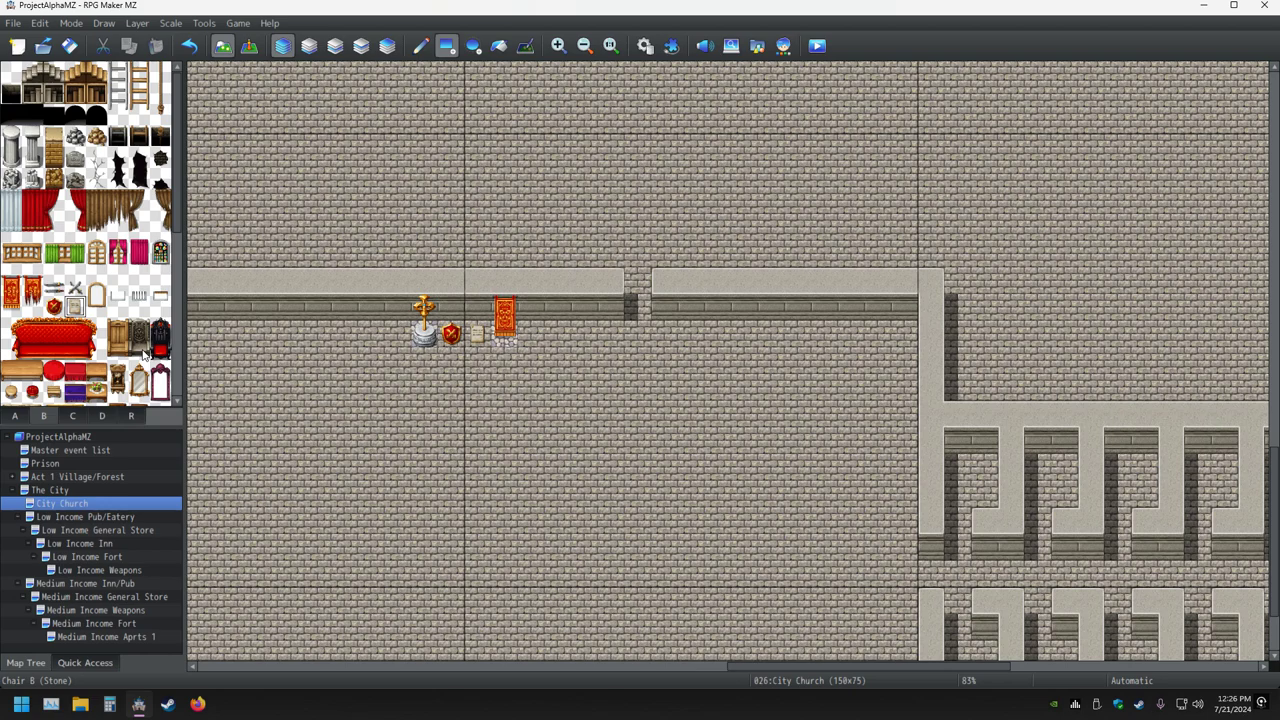
click(190, 46)
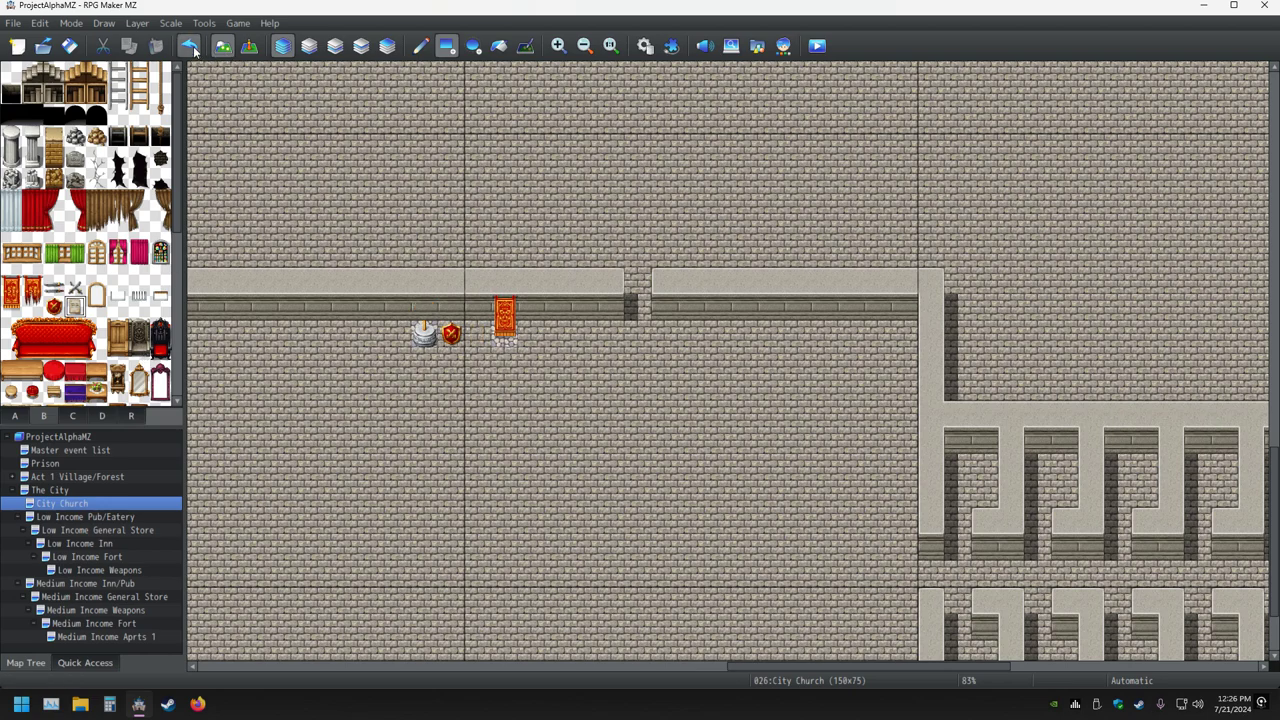
click(190, 46)
click(190, 46)
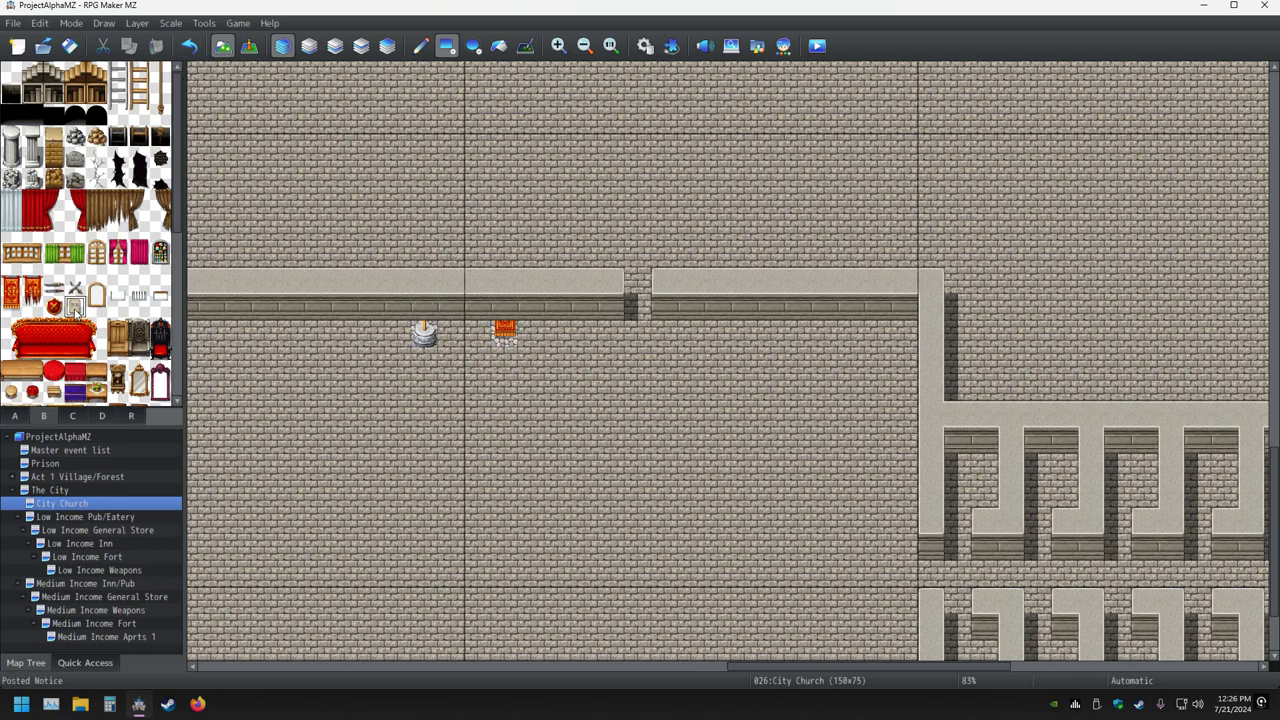
Place the red shield and the Posted Notice side by side on the small room's north wall face, and complete the orange banner's upper half.
click(54, 306)
click(453, 309)
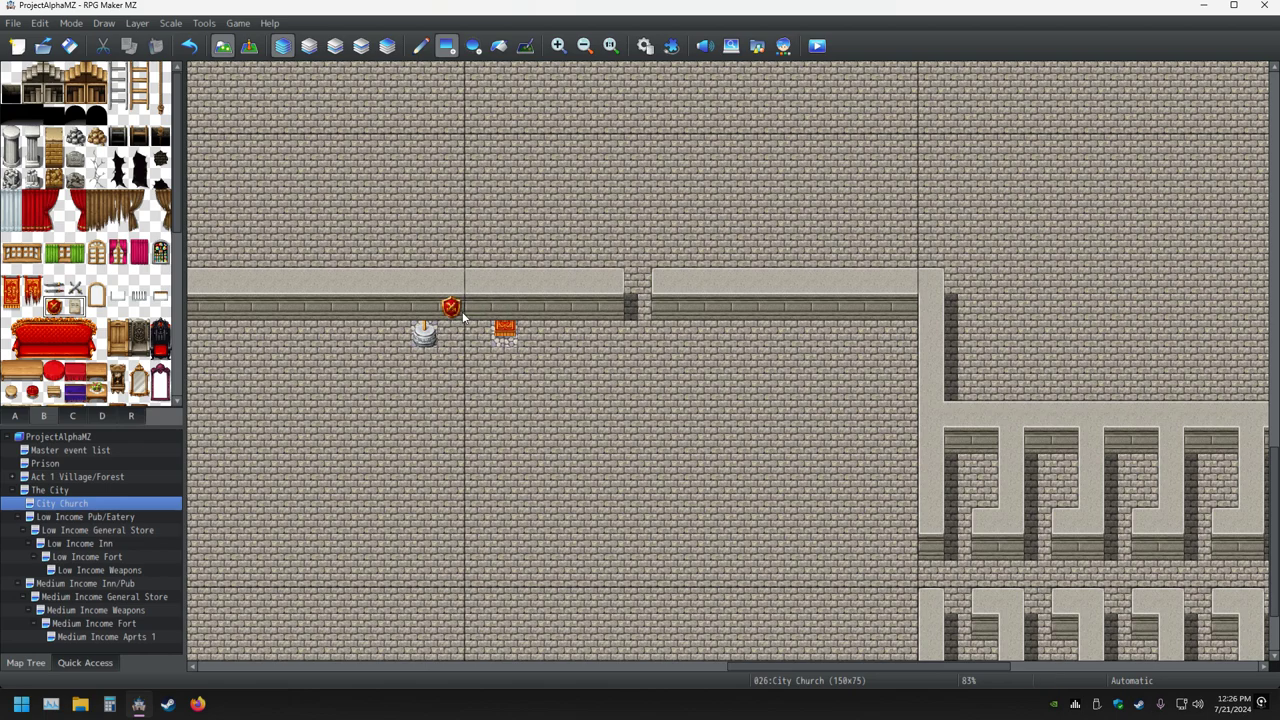
click(476, 308)
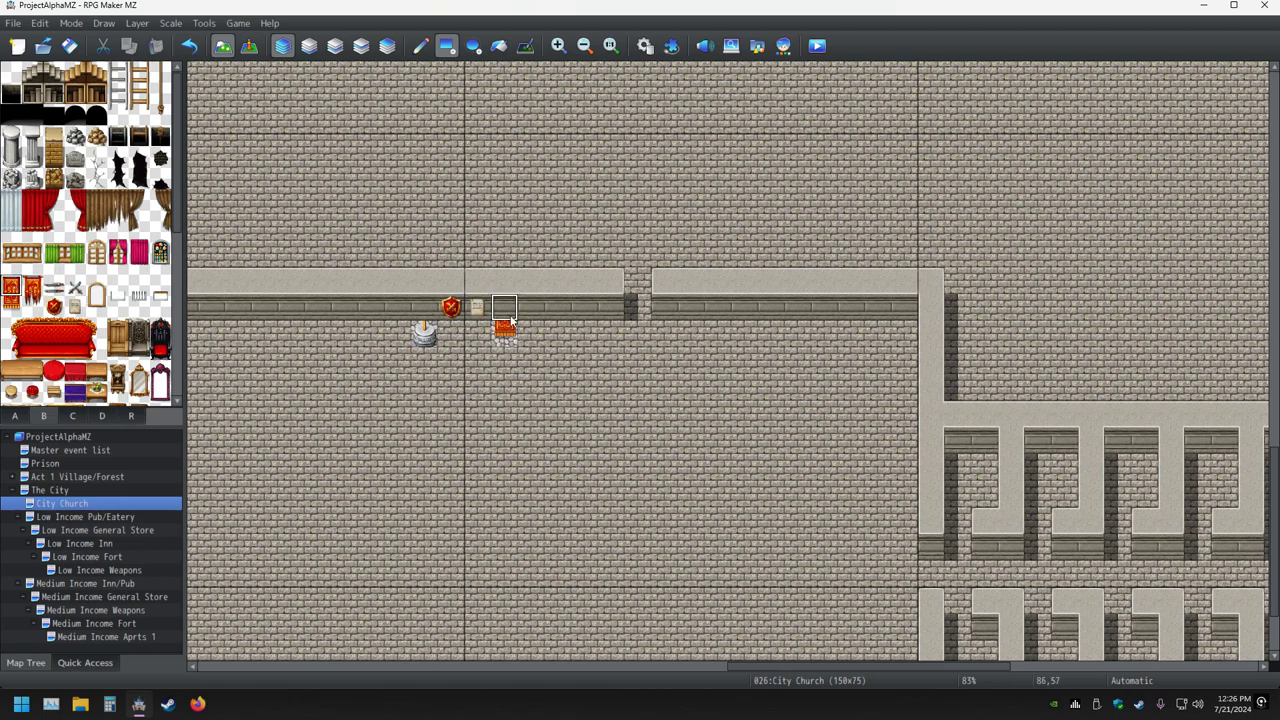
click(505, 310)
Place the Church Symbol on the wall face directly above the stone pedestal.
scroll(38, 332, down, 5)
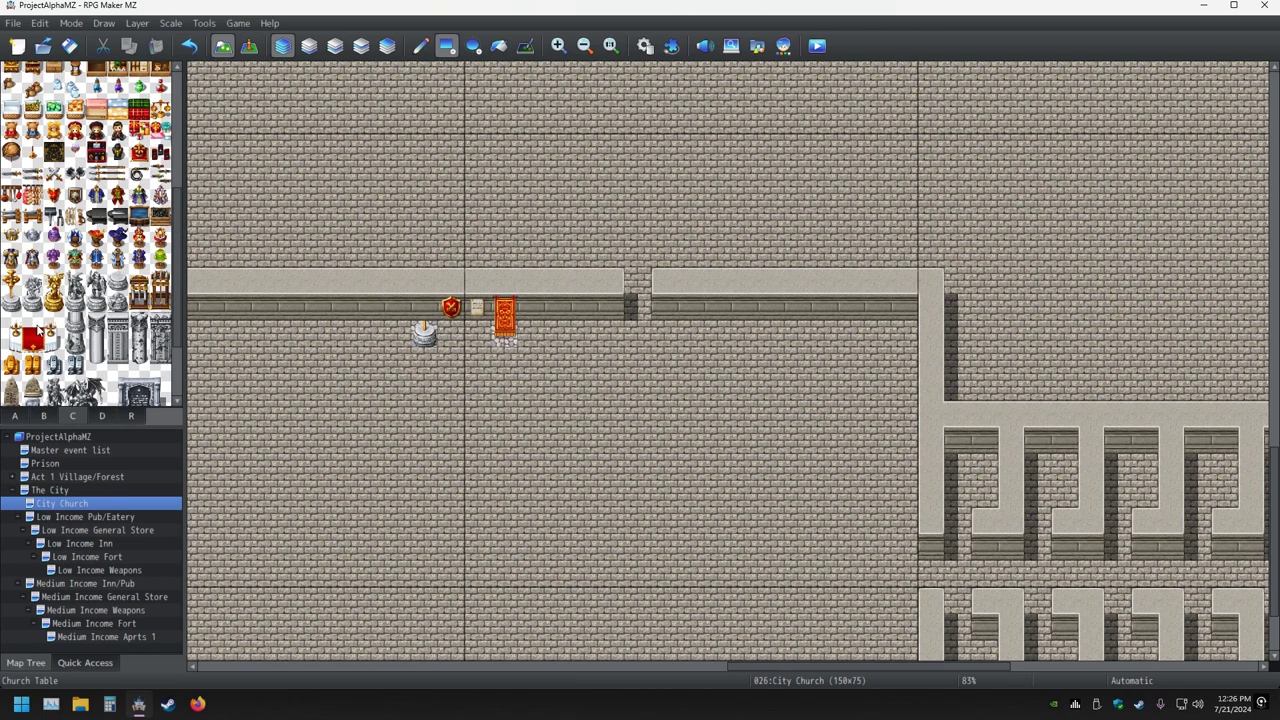
click(11, 281)
click(424, 308)
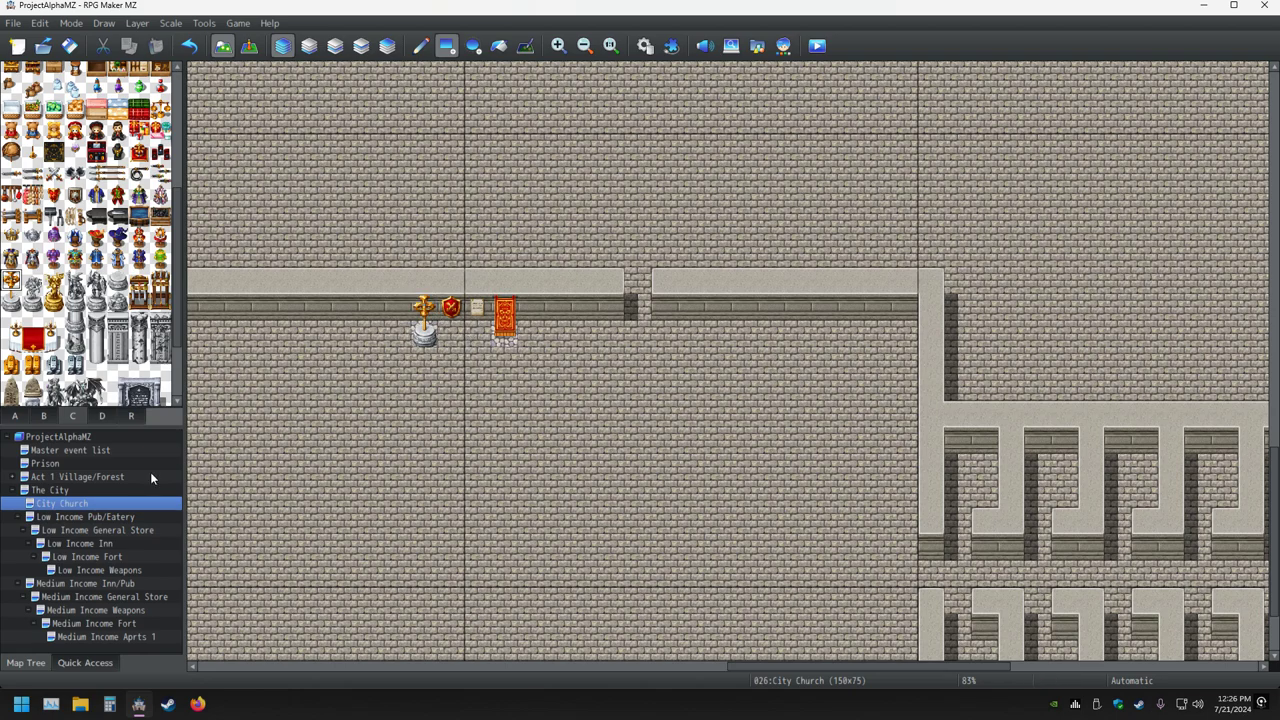
Save the project, and reopen the City Church map after selecting The City.
click(69, 45)
click(44, 490)
click(46, 503)
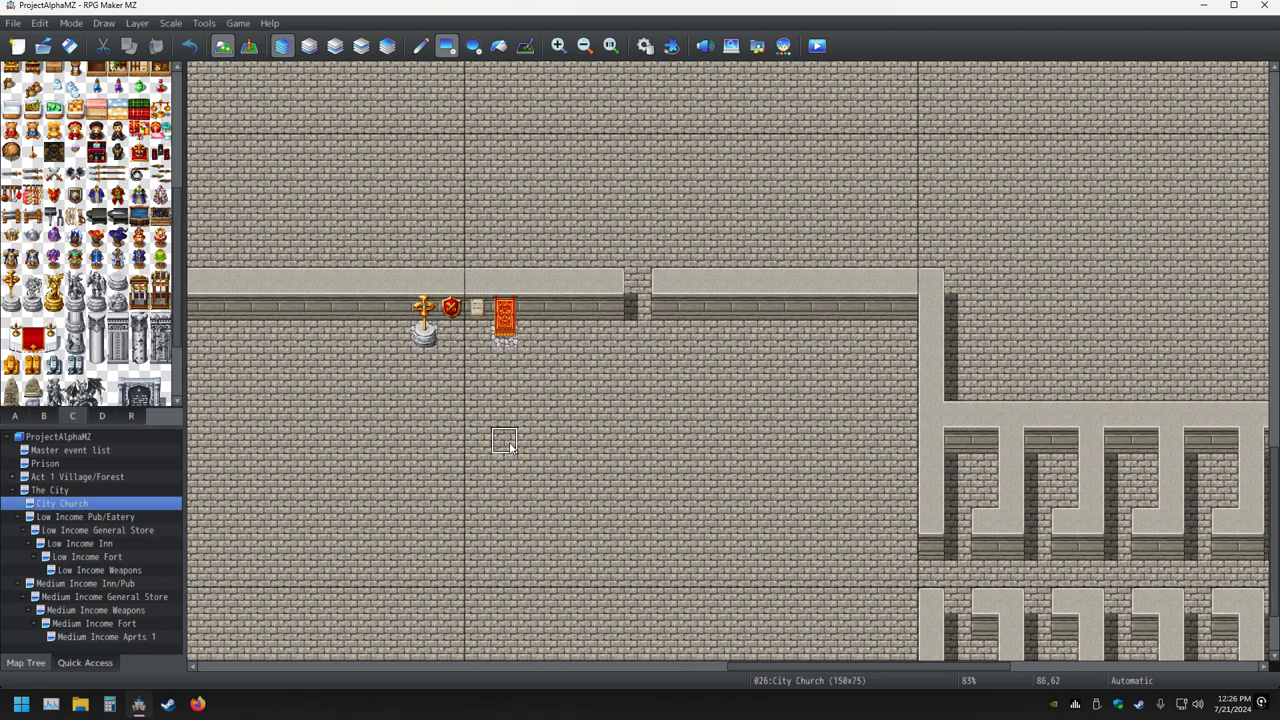
ctrl+scroll(611, 437, down, 5)
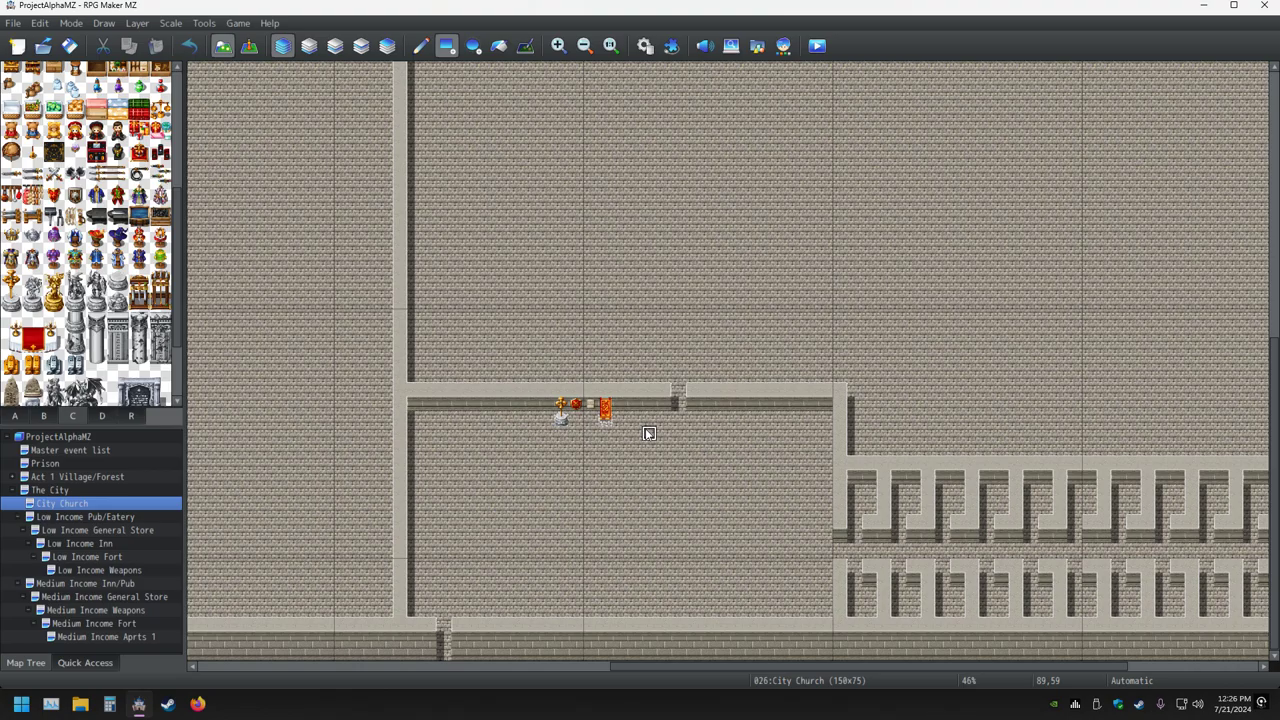
ctrl+scroll(731, 388, up, 1)
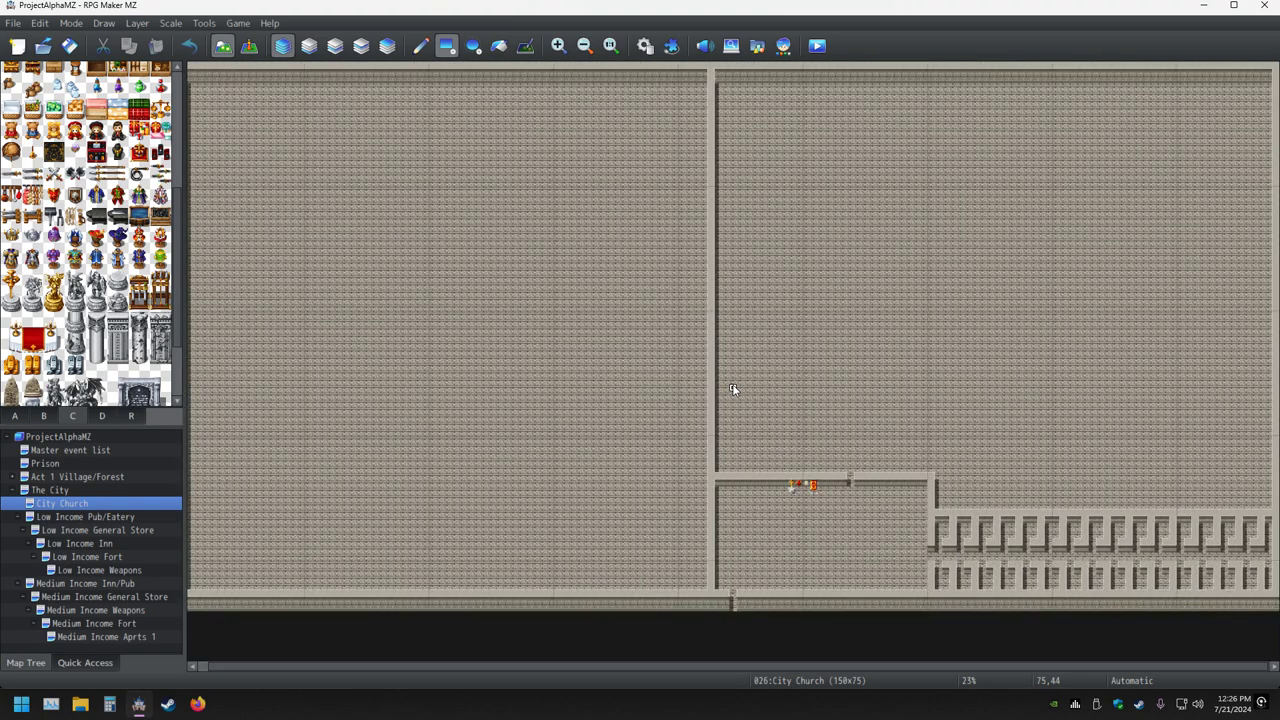
Open a doorway in the long vertical wall, just west of the small decorated room.
ctrl+scroll(731, 388, down, 1)
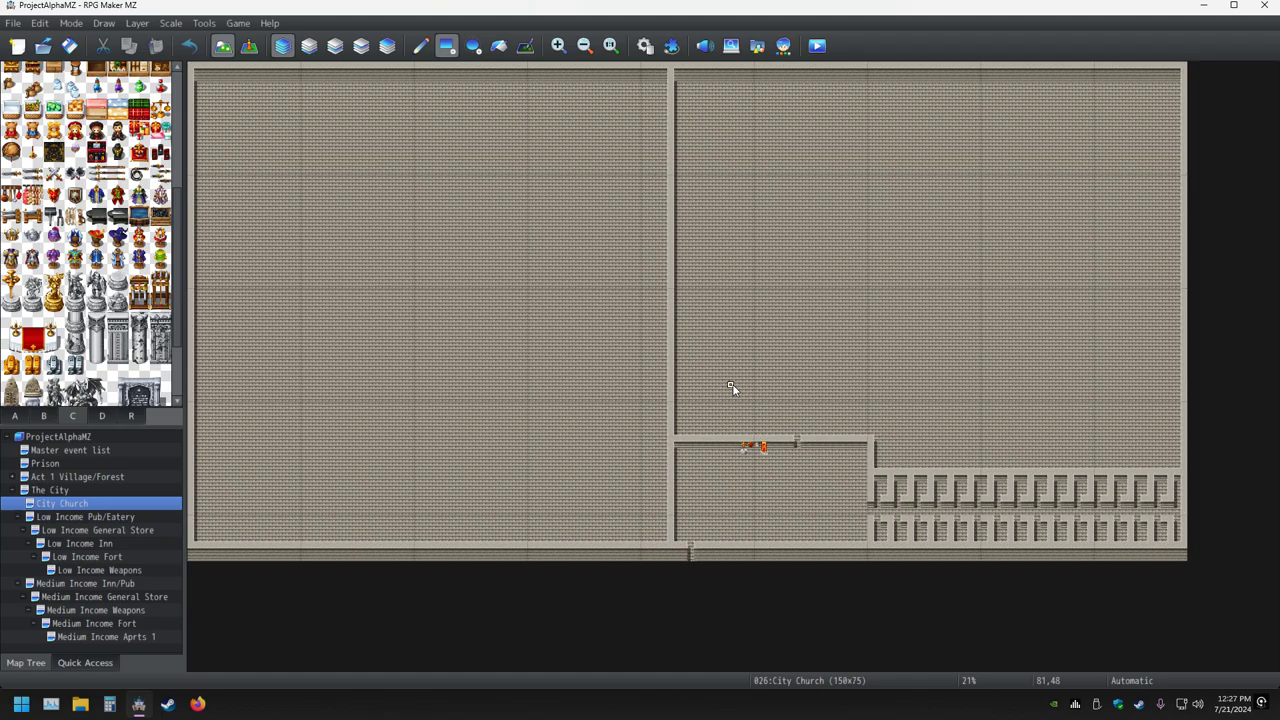
click(558, 45)
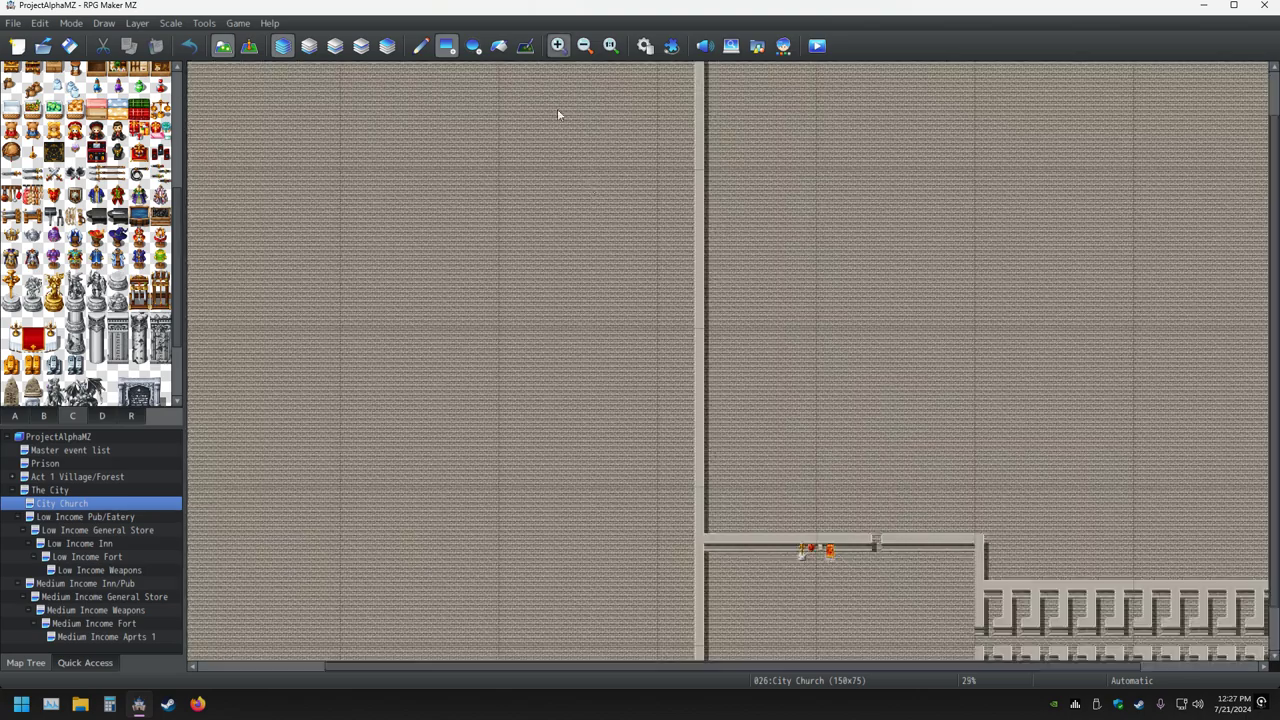
ctrl+scroll(663, 260, up, 2)
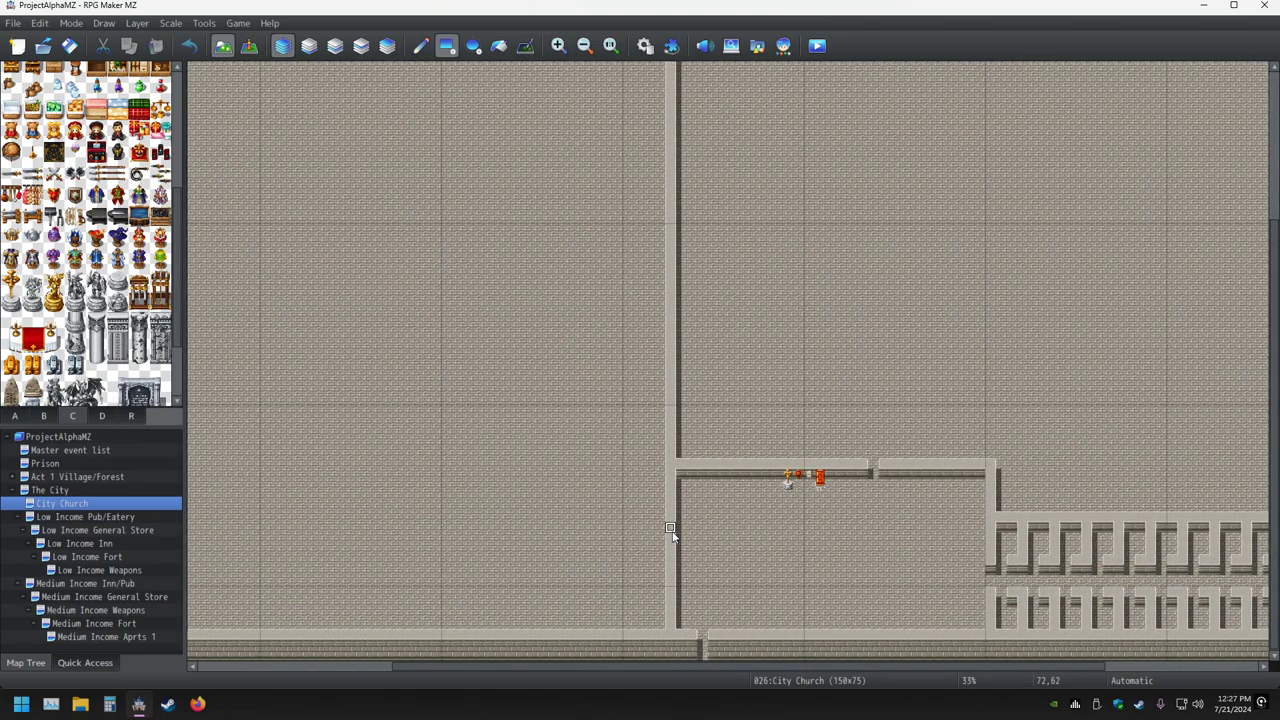
click(670, 528)
click(670, 528)
middle_click(958, 513)
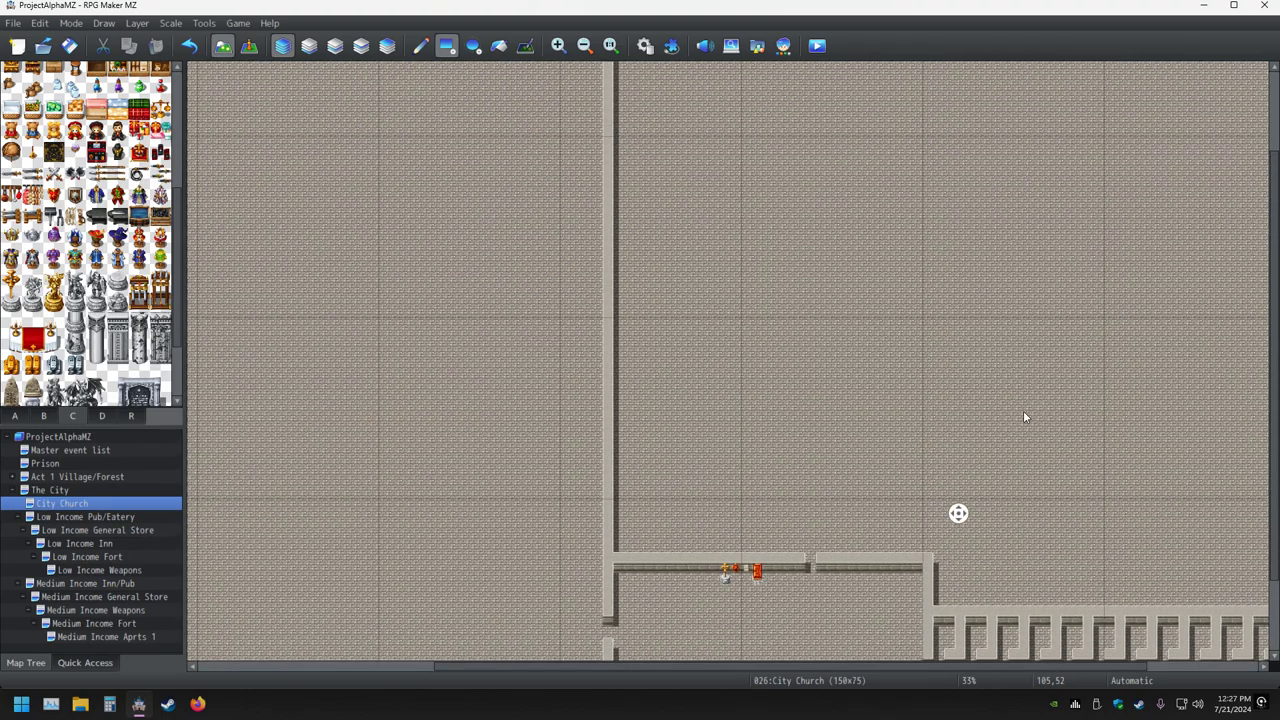
middle_click(765, 500)
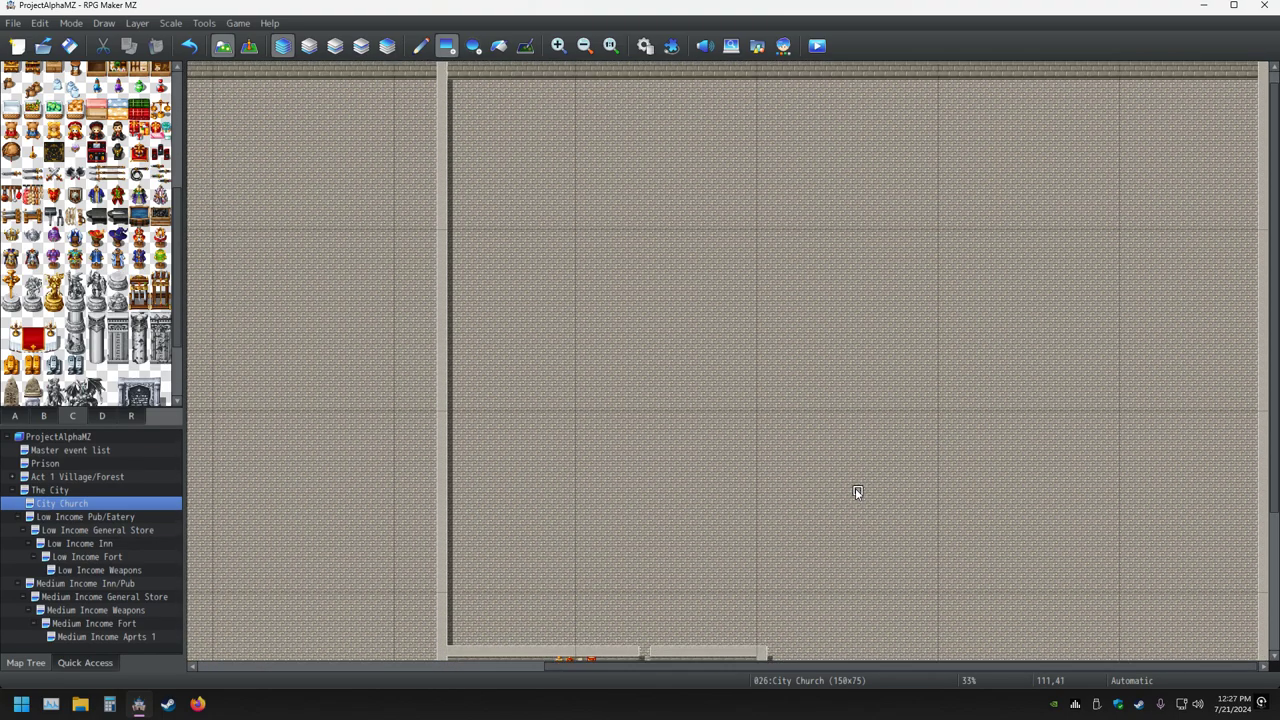
Draw a horizontal wall across the eastern hall, north of the small room, from the dividing wall to the east wall.
scroll(857, 492, down, 1)
click(584, 45)
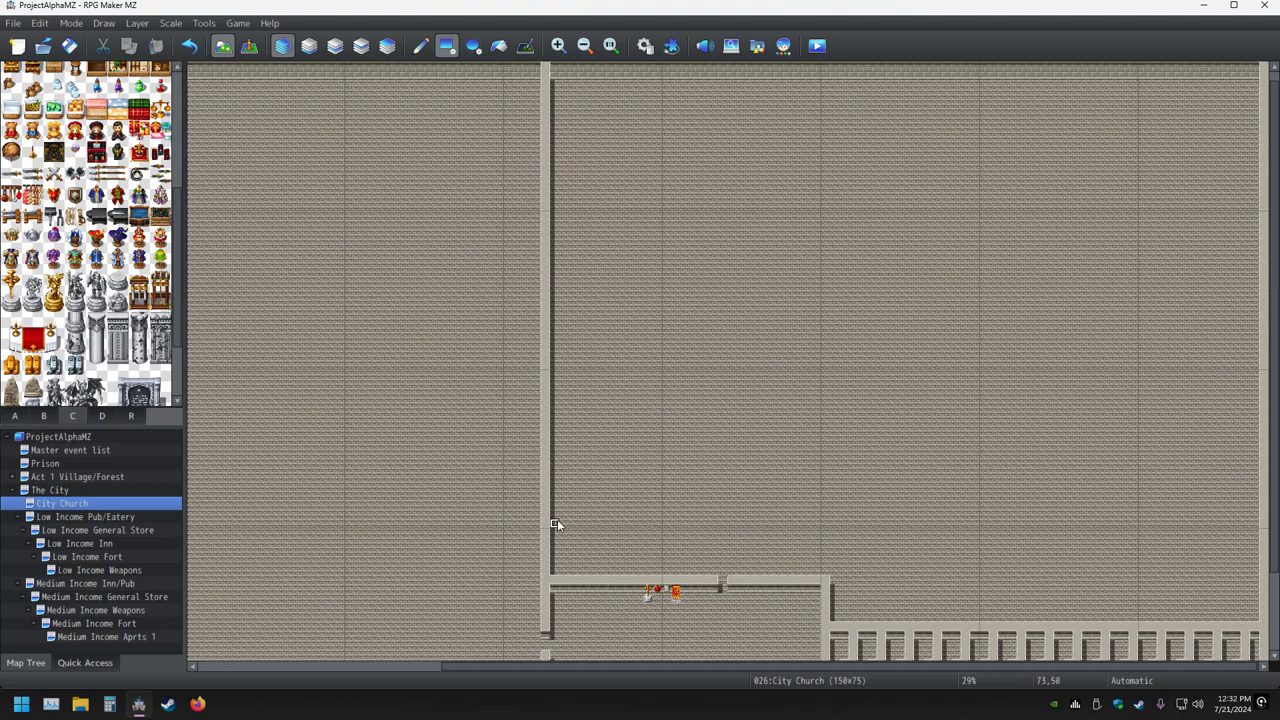
drag(556, 524, 1255, 525)
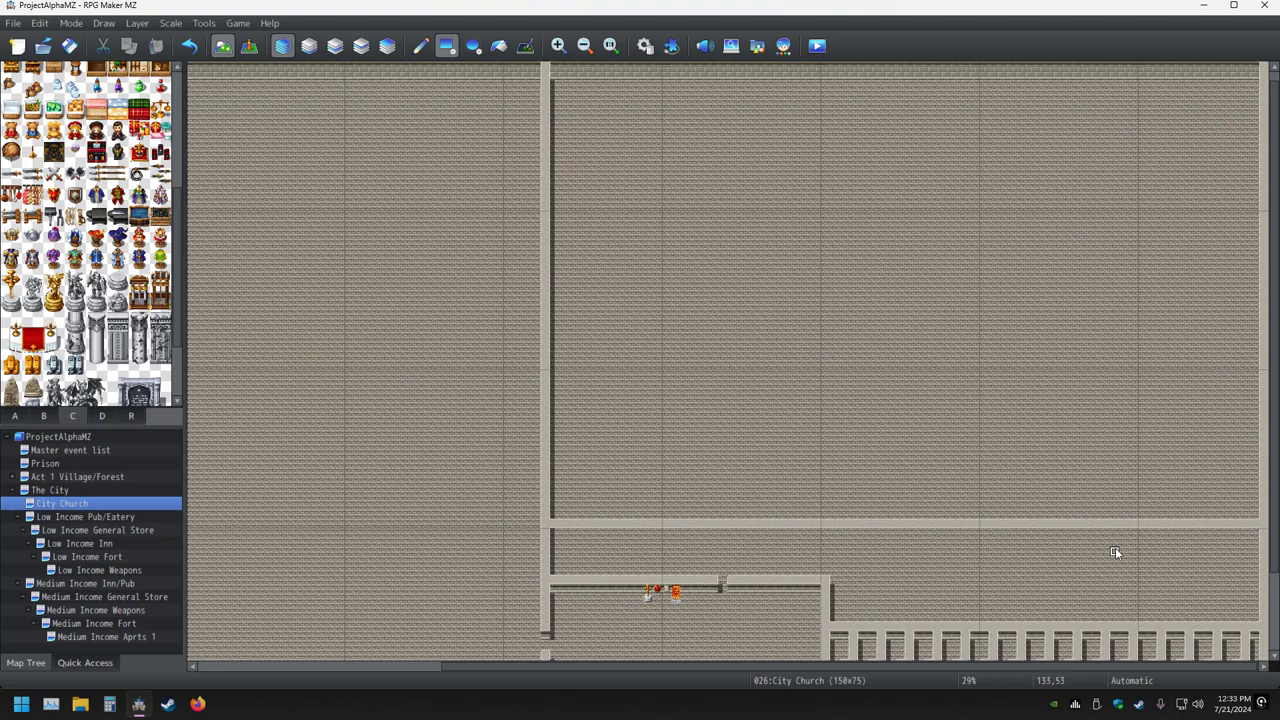
Undo the latest edits to the upper cell row, and extend a vertical wall from the cells north to the long horizontal wall.
scroll(1115, 547, down, 3)
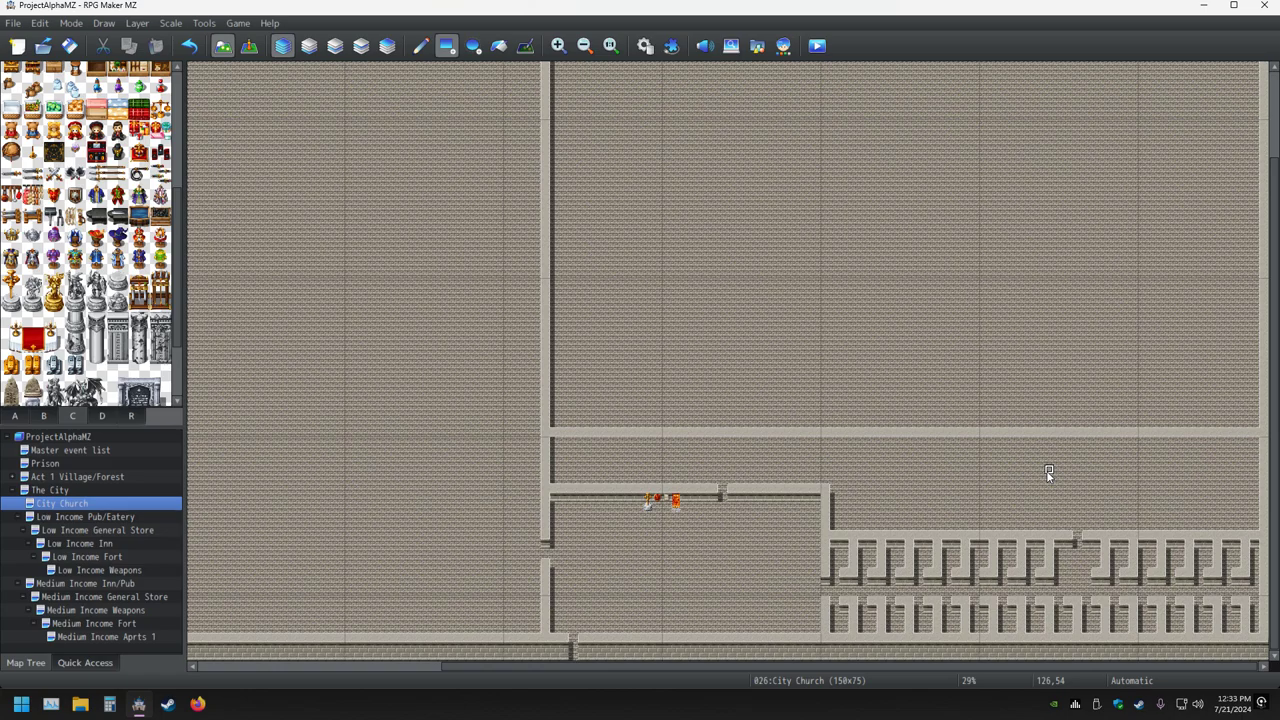
middle_click(1057, 508)
ctrl+scroll(1057, 508, up, 3)
middle_click(1240, 572)
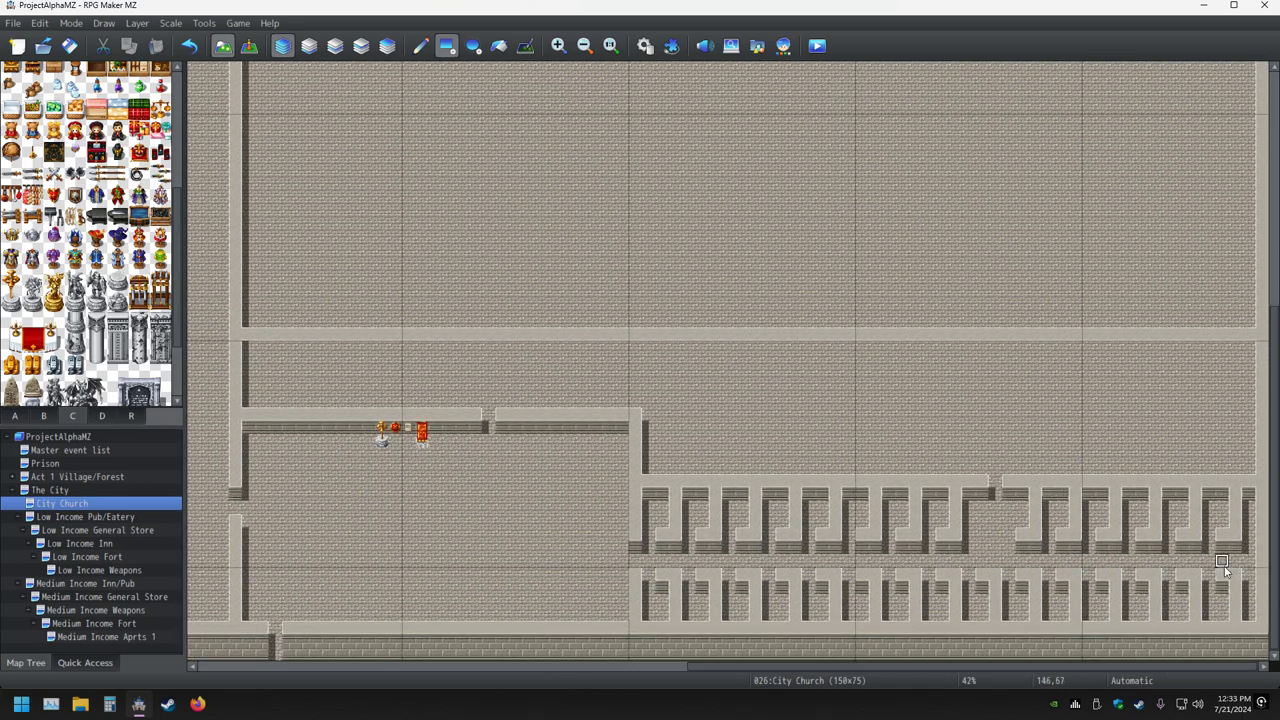
click(189, 50)
click(189, 50)
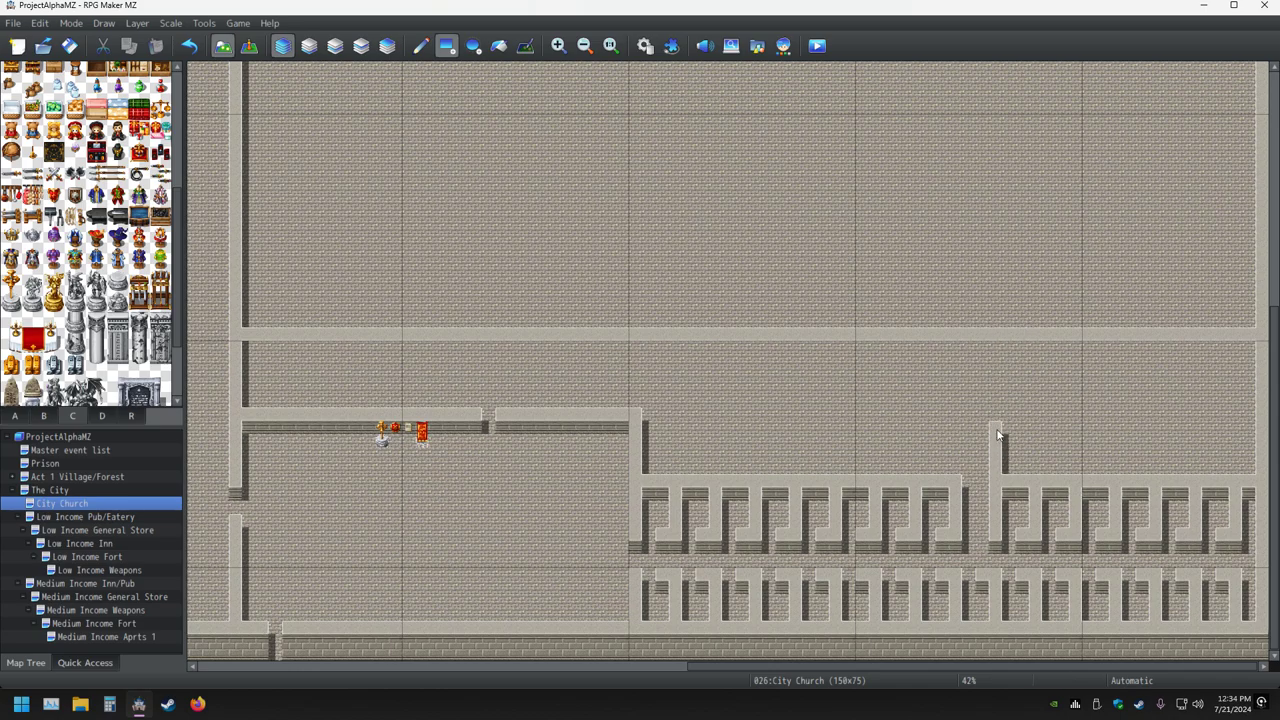
drag(998, 435, 998, 337)
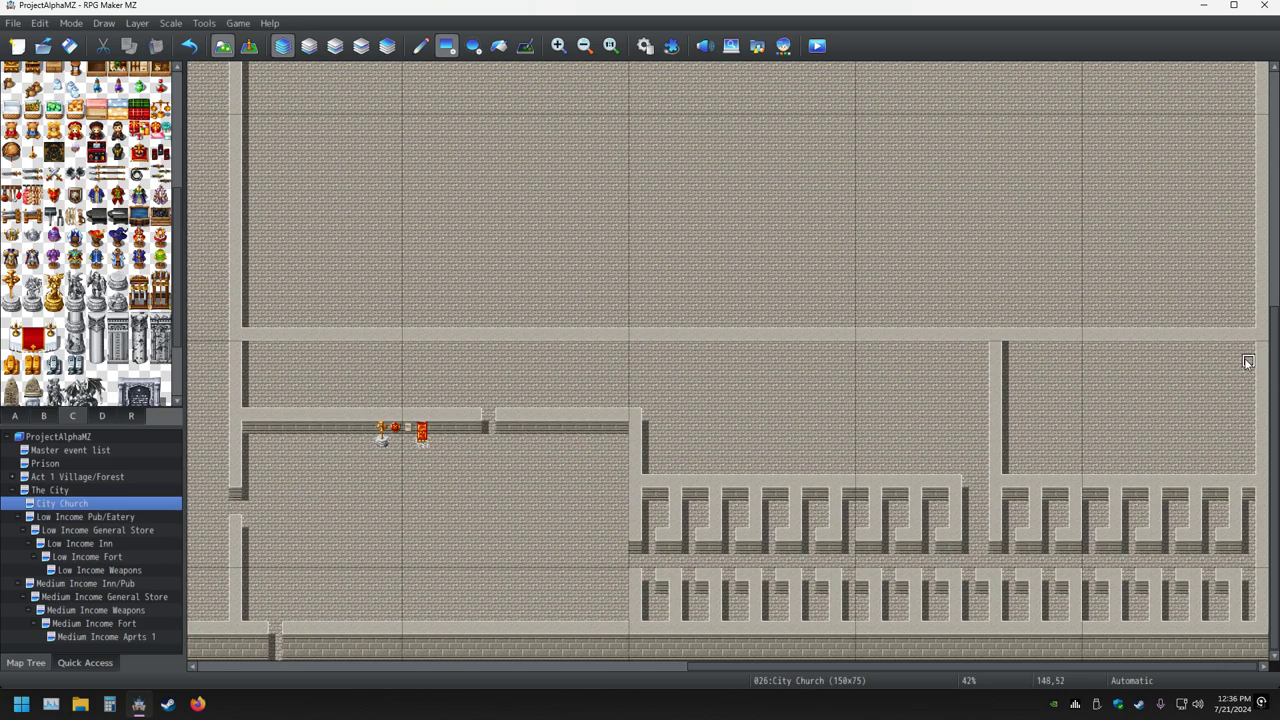
Remove the horizontal wall east of the new vertical wall, and rebuild that section about four tiles farther north, joined to the east wall.
drag(1248, 347, 1038, 338)
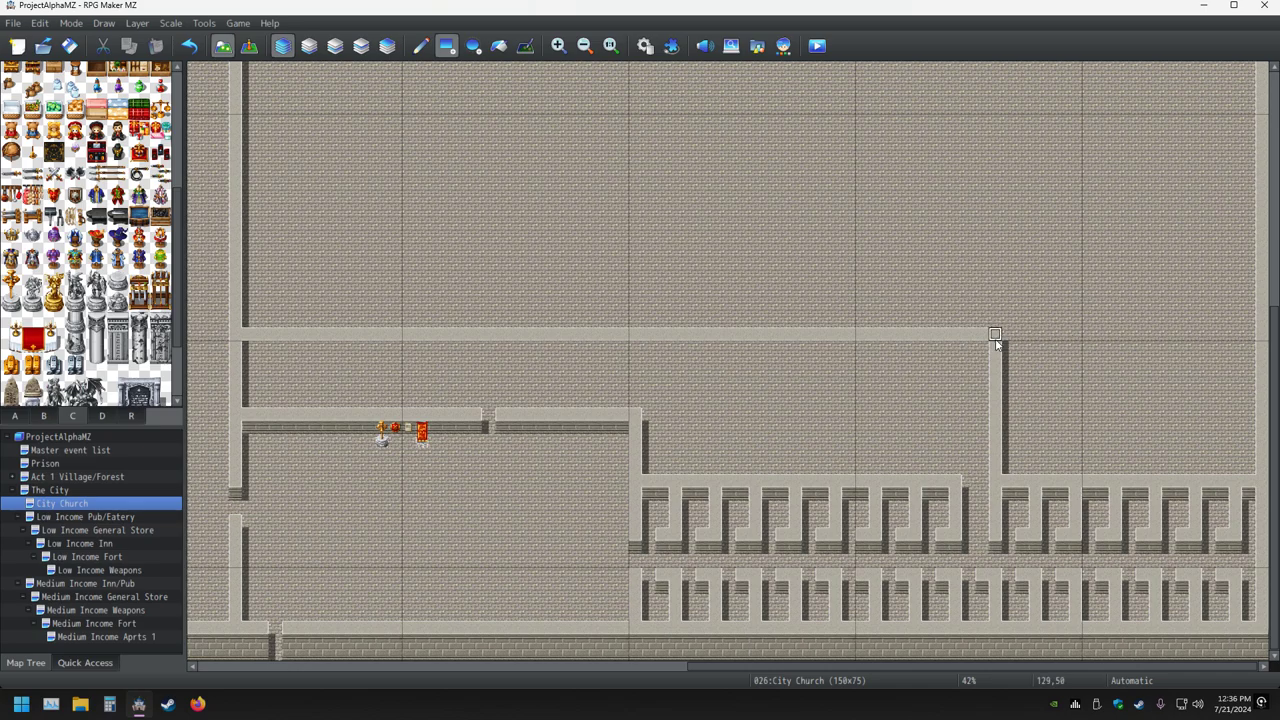
scroll(1023, 345, up, 3)
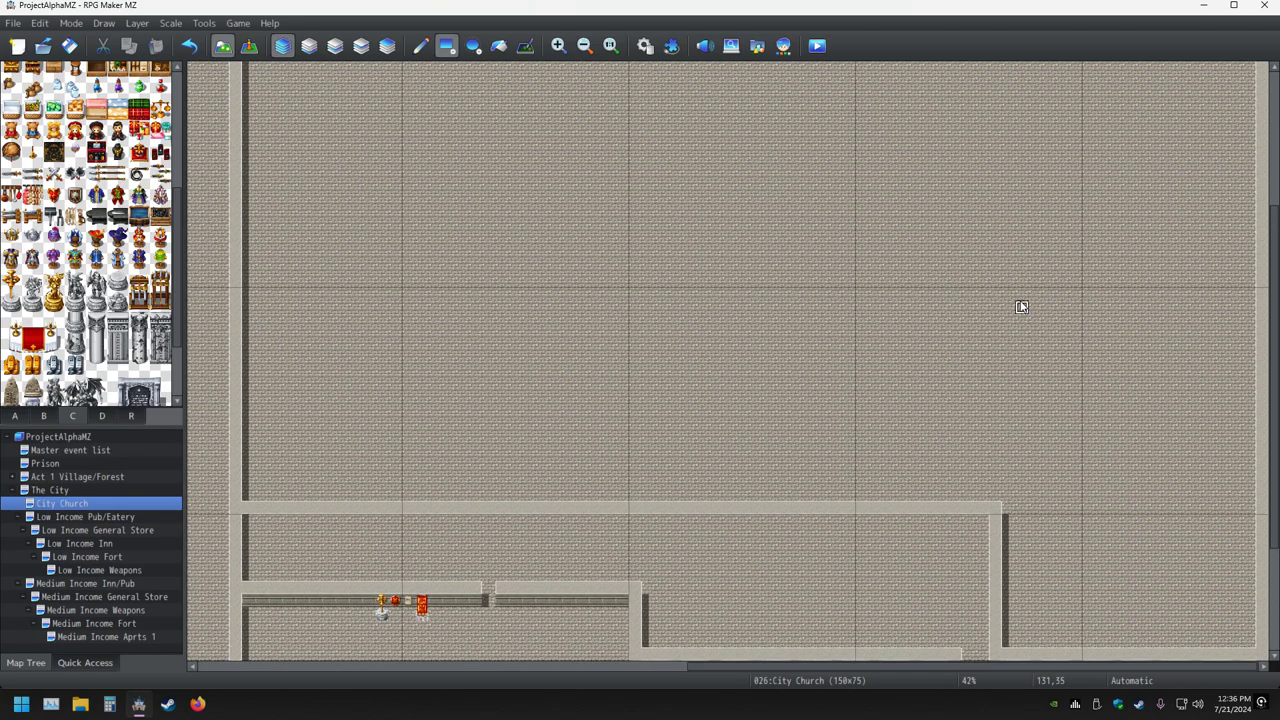
mouse_move(994, 509)
mouse_down()
mouse_move(999, 301)
mouse_move(997, 455)
mouse_move(1258, 463)
mouse_up()
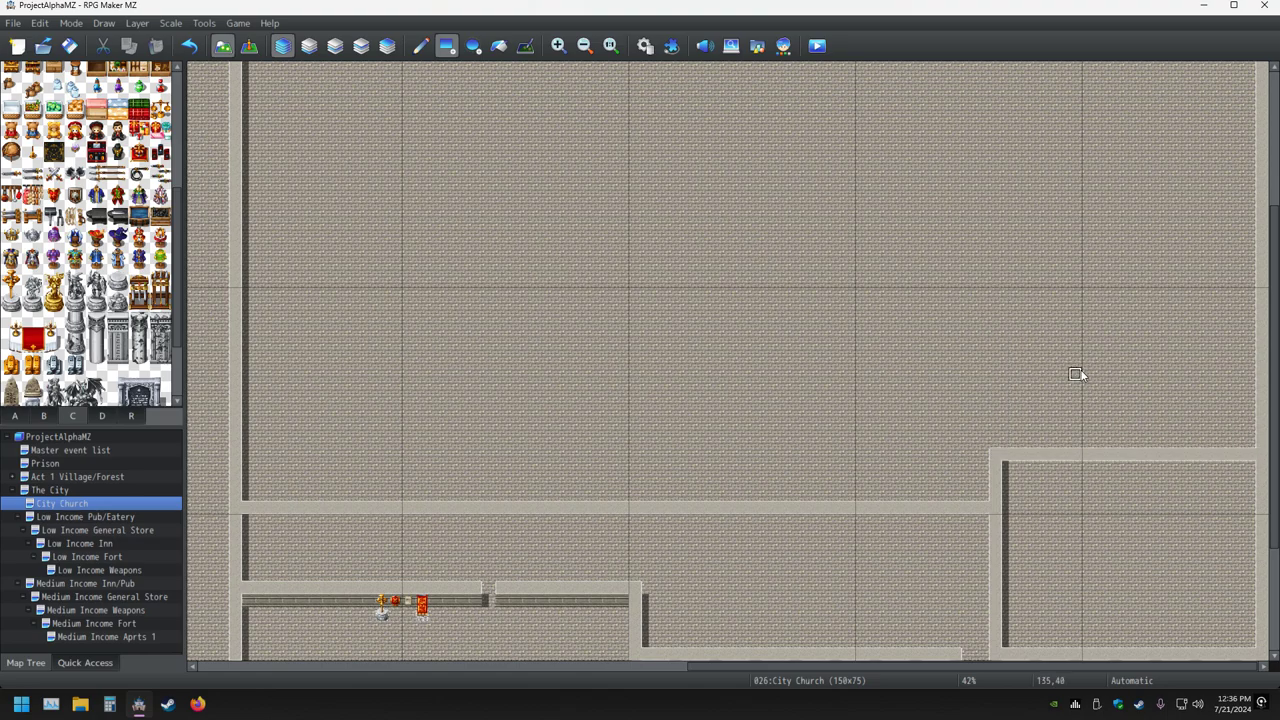
Paint stone wall faces along the south side of the raised eastern wall and the long horizontal wall.
scroll(1085, 367, down, 1)
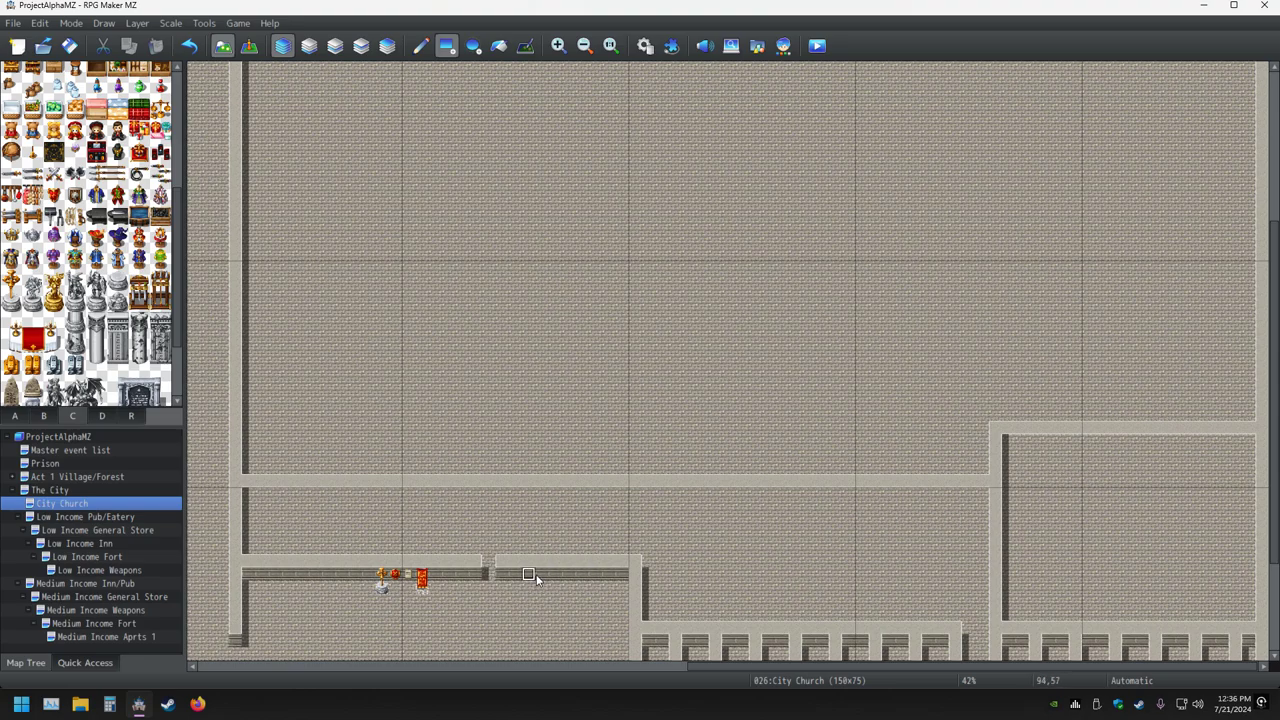
drag(1248, 447, 1005, 446)
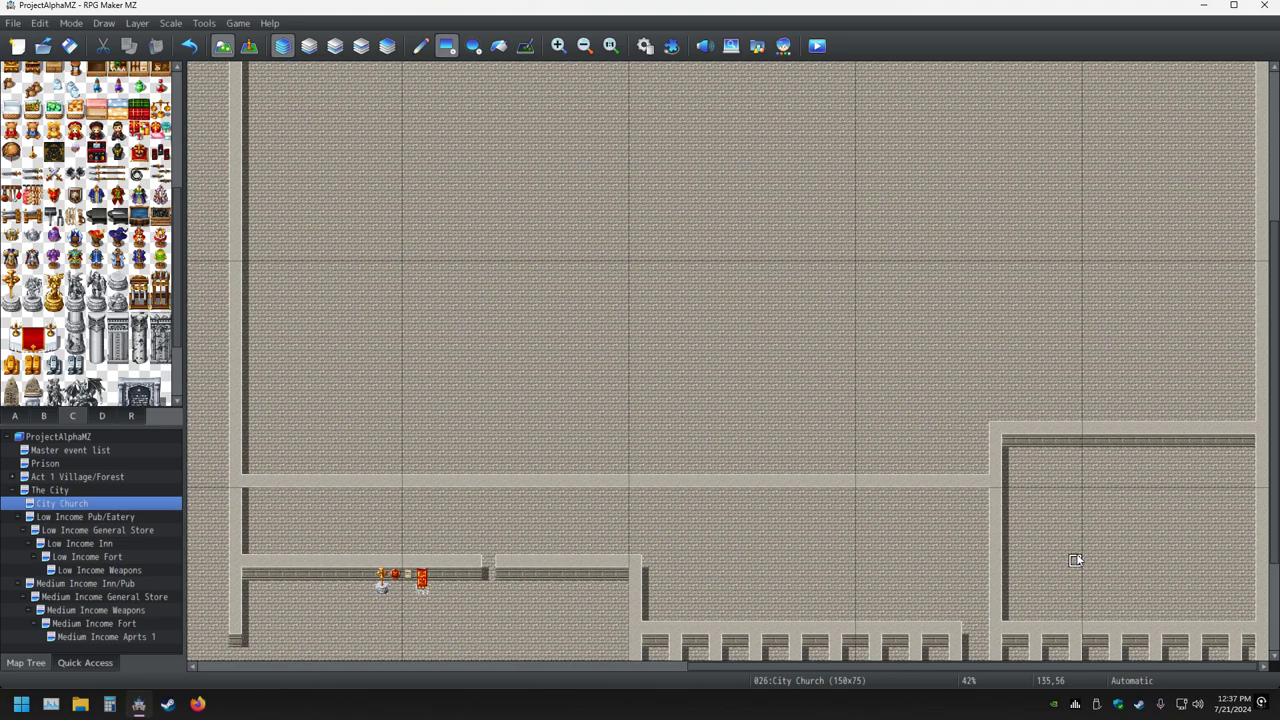
scroll(820, 348, up, 1)
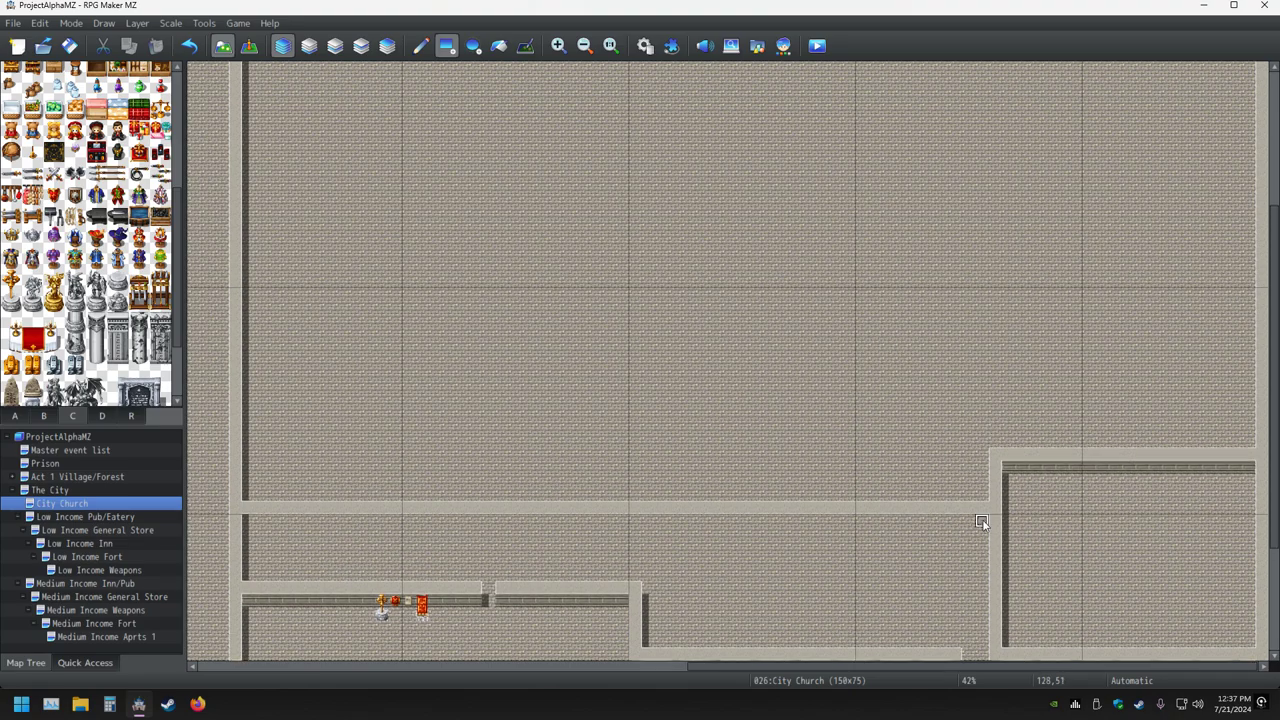
drag(985, 512, 883, 514)
click(984, 509)
mouse_move(984, 516)
mouse_down()
mouse_move(401, 511)
mouse_move(269, 524)
mouse_up()
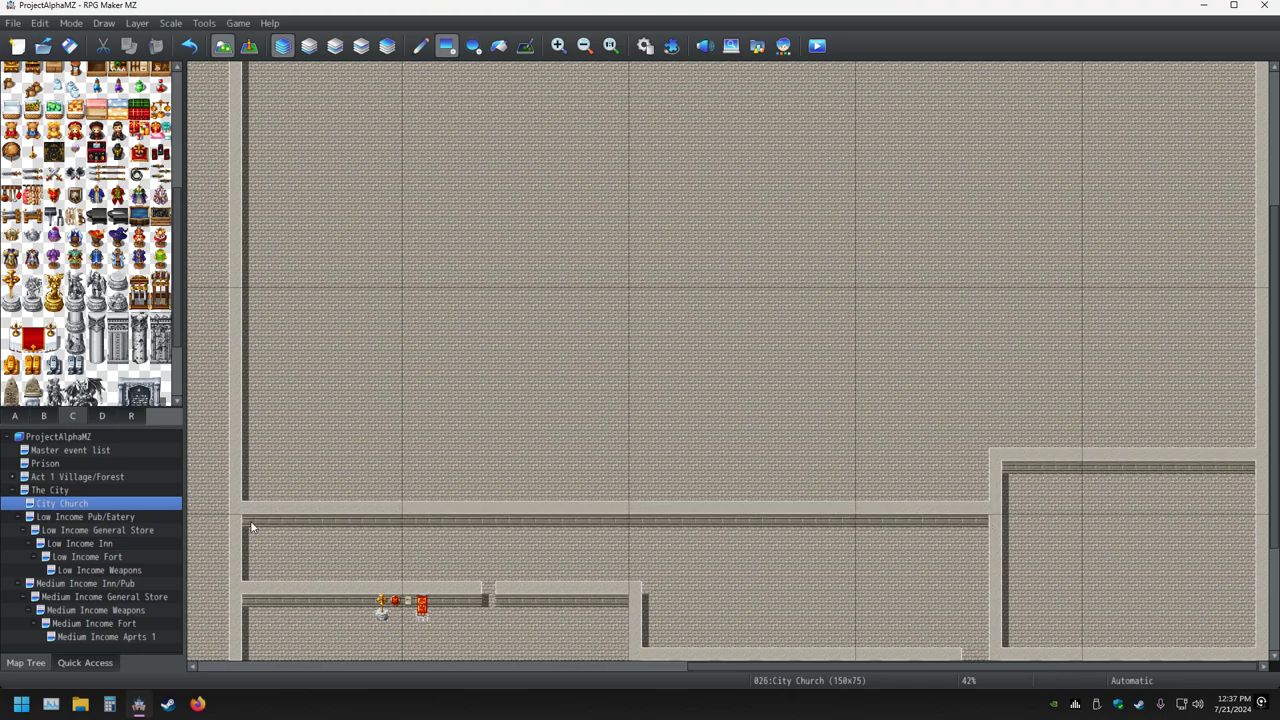
Inspect the large eastern hall, and check the church exterior on The City map before reopening City Church.
scroll(714, 376, up, 5)
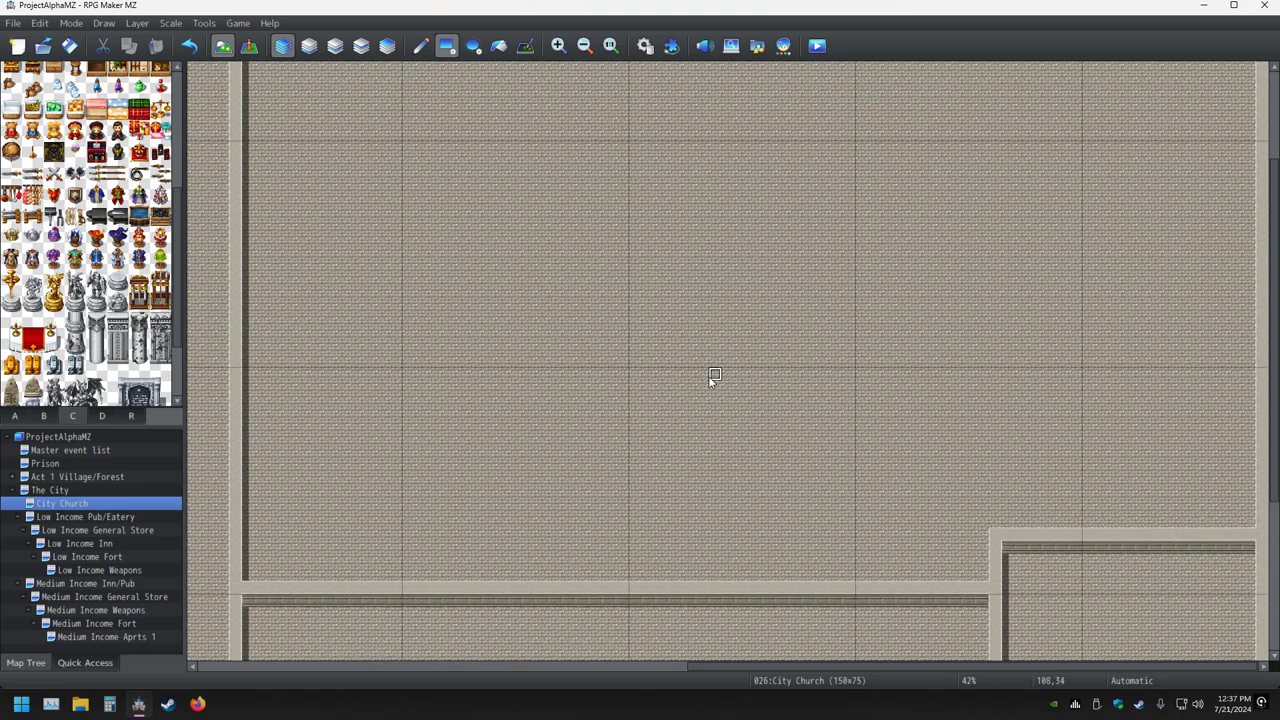
scroll(714, 376, down, 1)
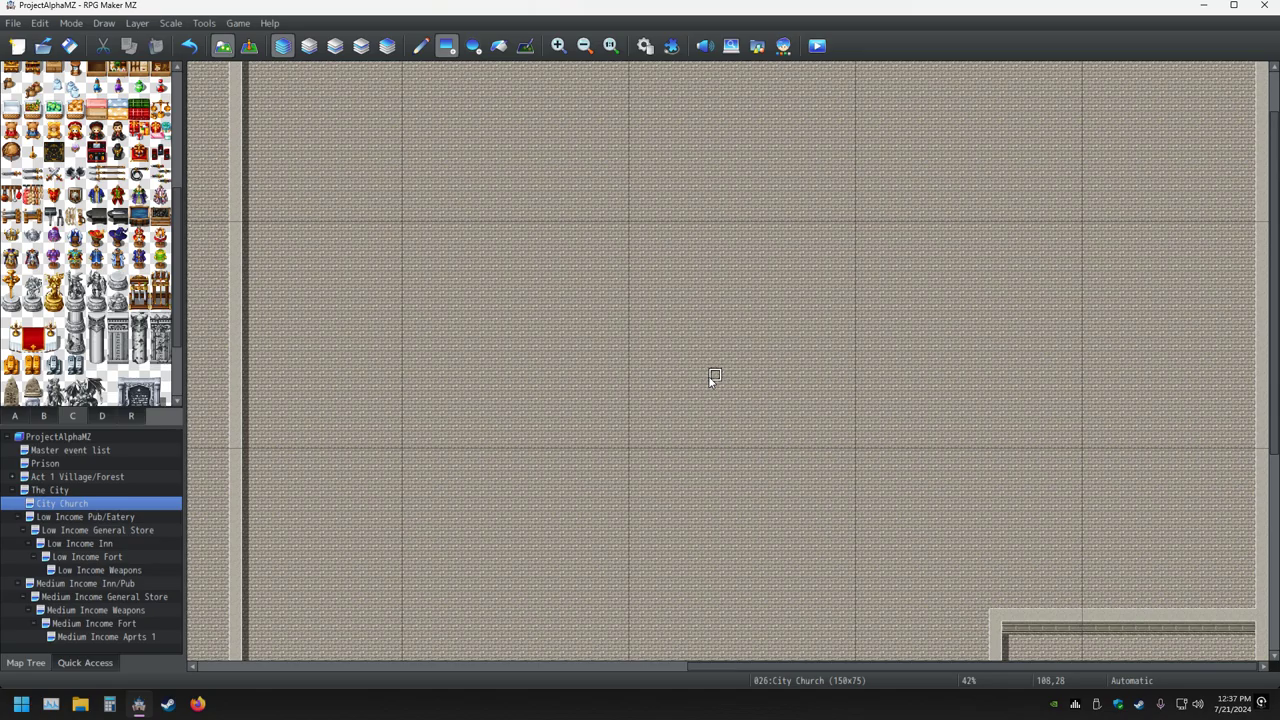
ctrl+scroll(714, 376, down, 3)
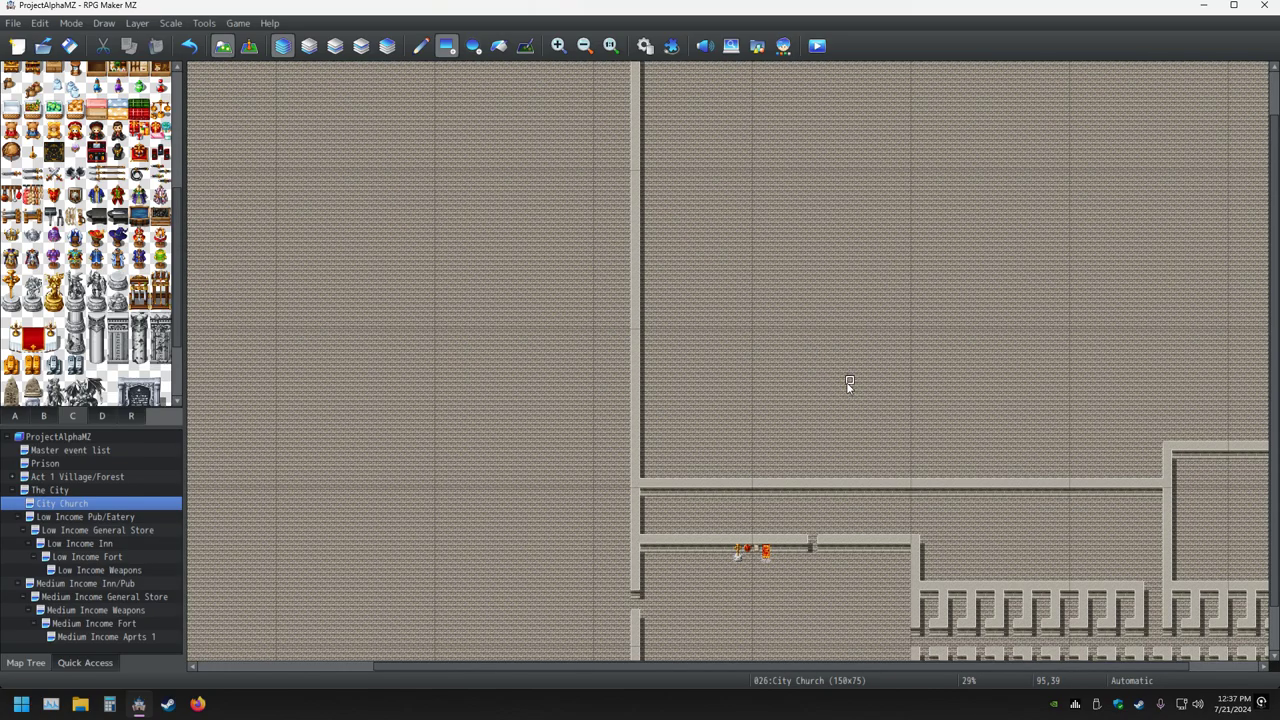
ctrl+scroll(862, 320, up, 2)
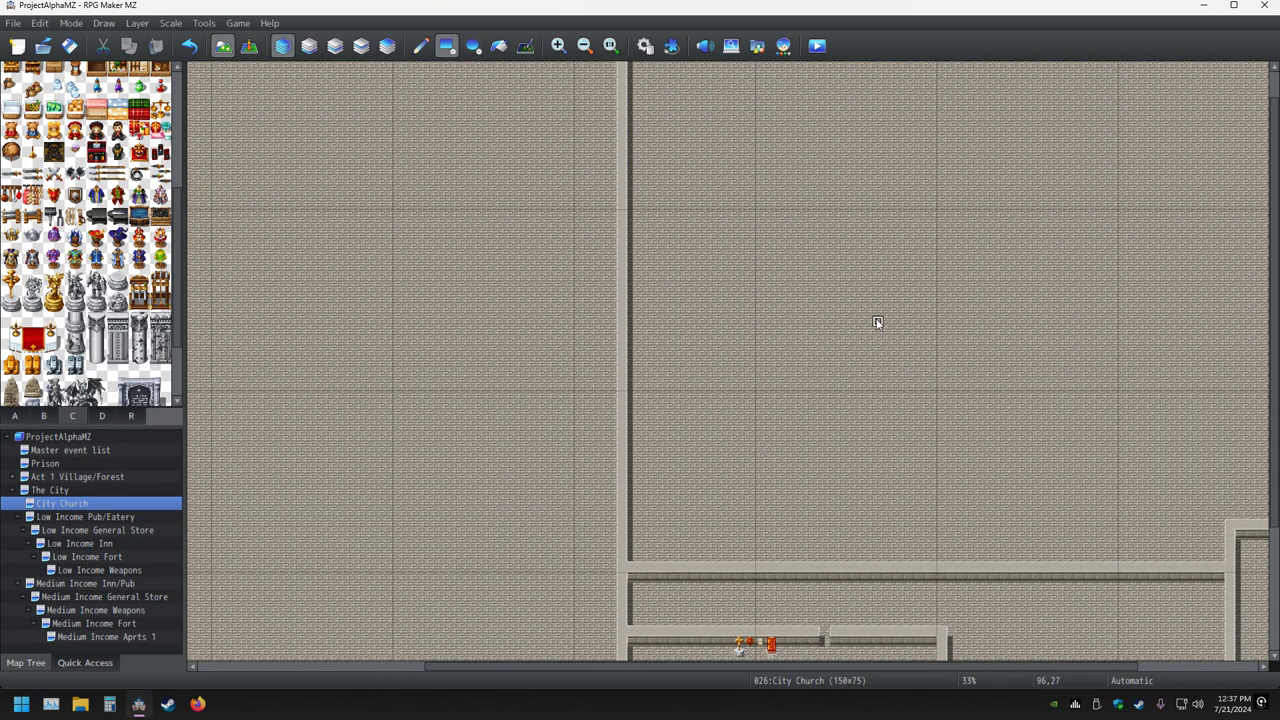
middle_drag(877, 322, 994, 306)
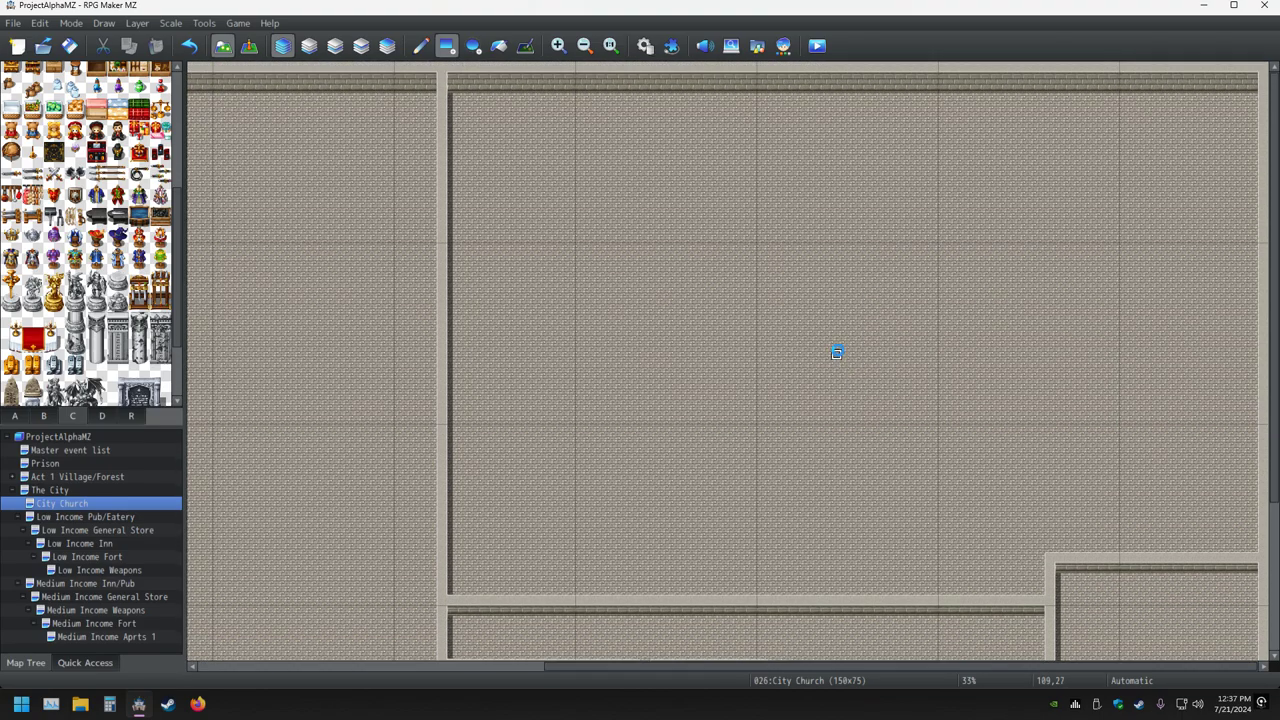
click(48, 490)
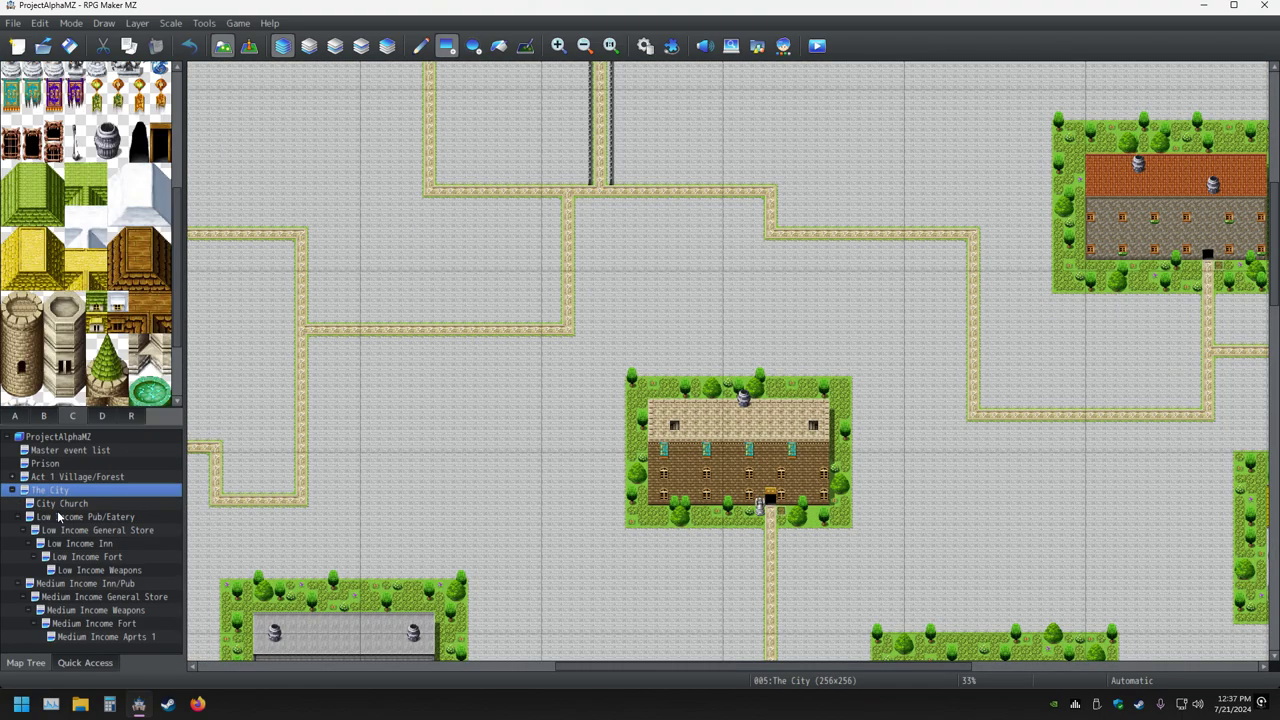
click(62, 504)
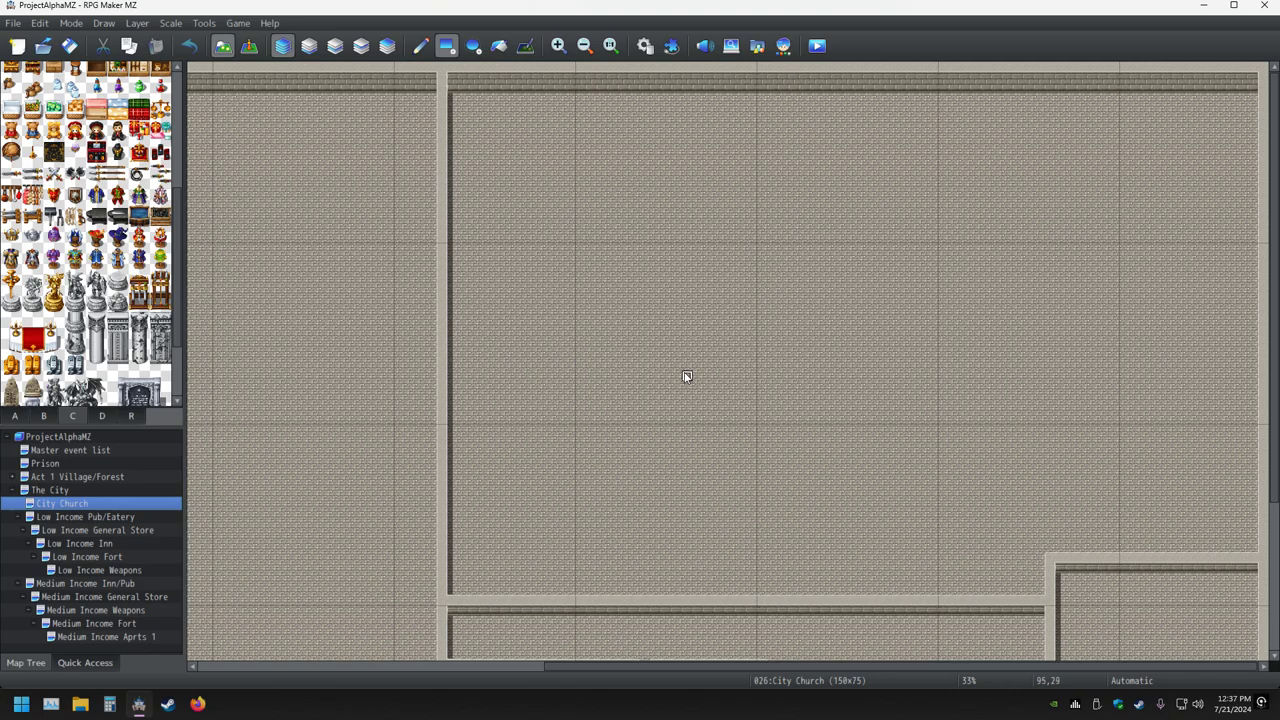
Examine the large eastern hall and look through tilesets B and C for furniture and decorations suitable for a church.
scroll(817, 366, down, 3)
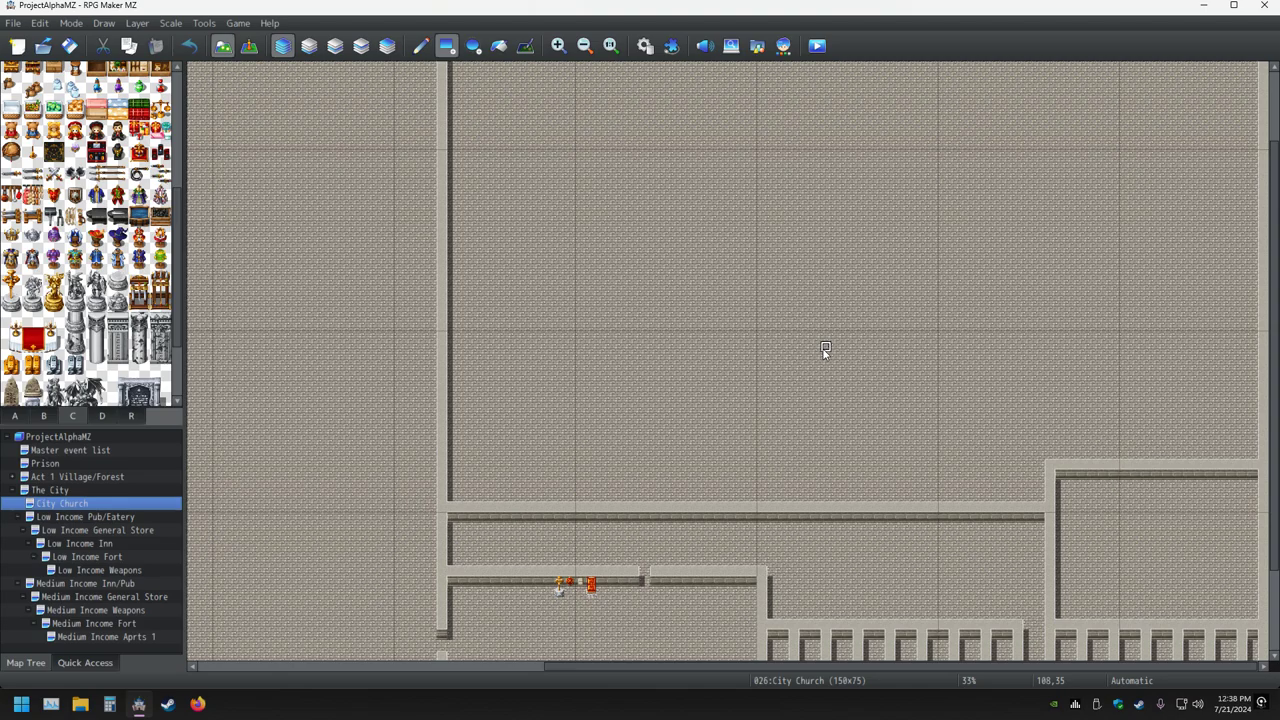
scroll(826, 346, up, 4)
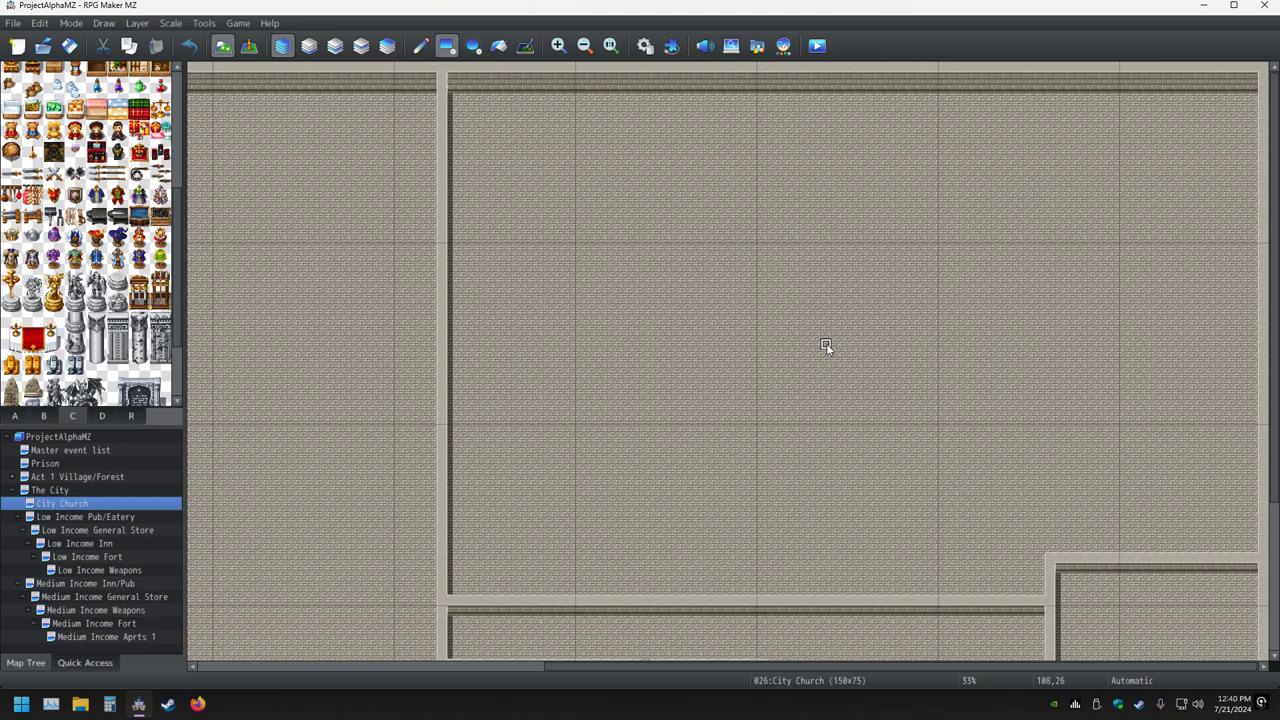
click(44, 414)
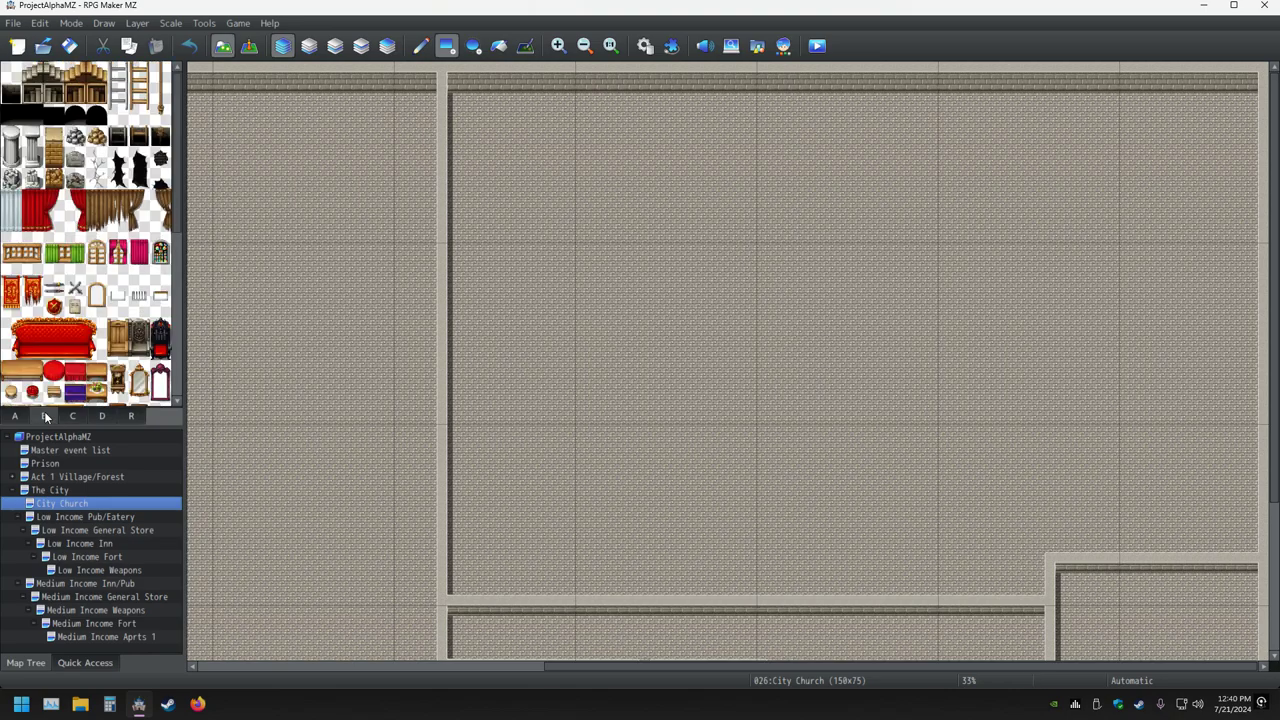
scroll(106, 303, down, 2)
scroll(106, 303, down, 6)
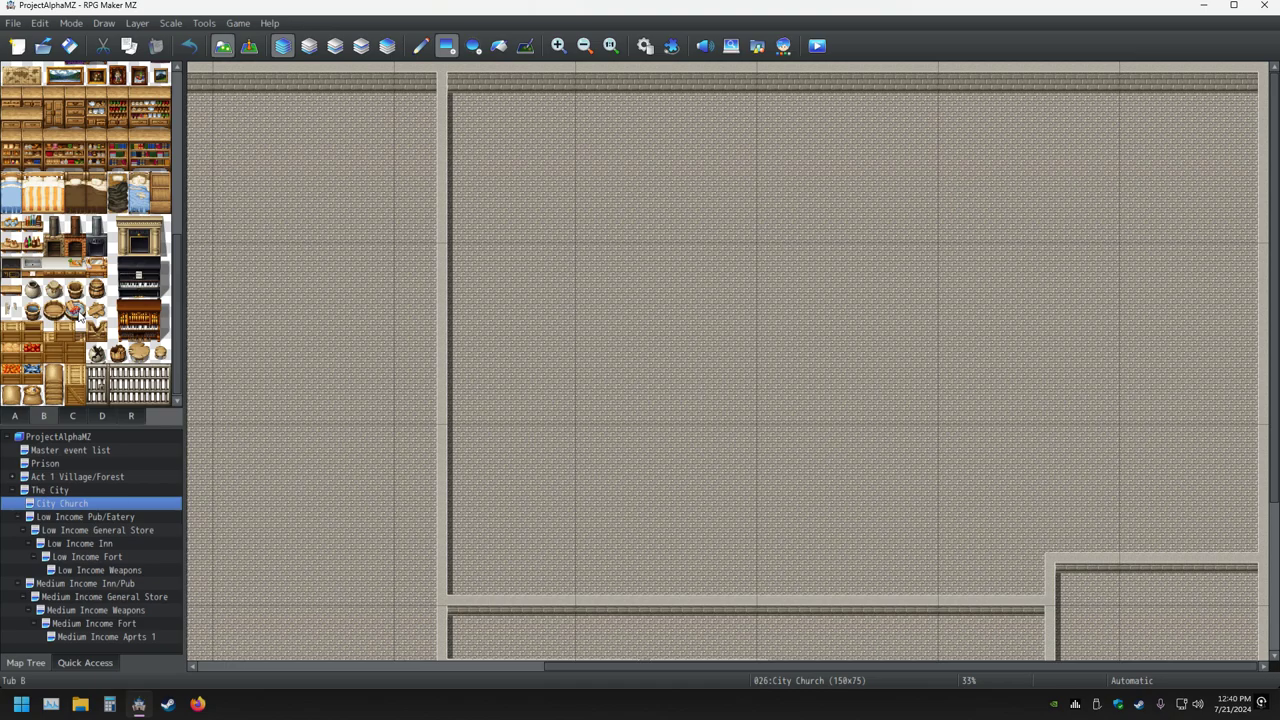
scroll(90, 310, up, 5)
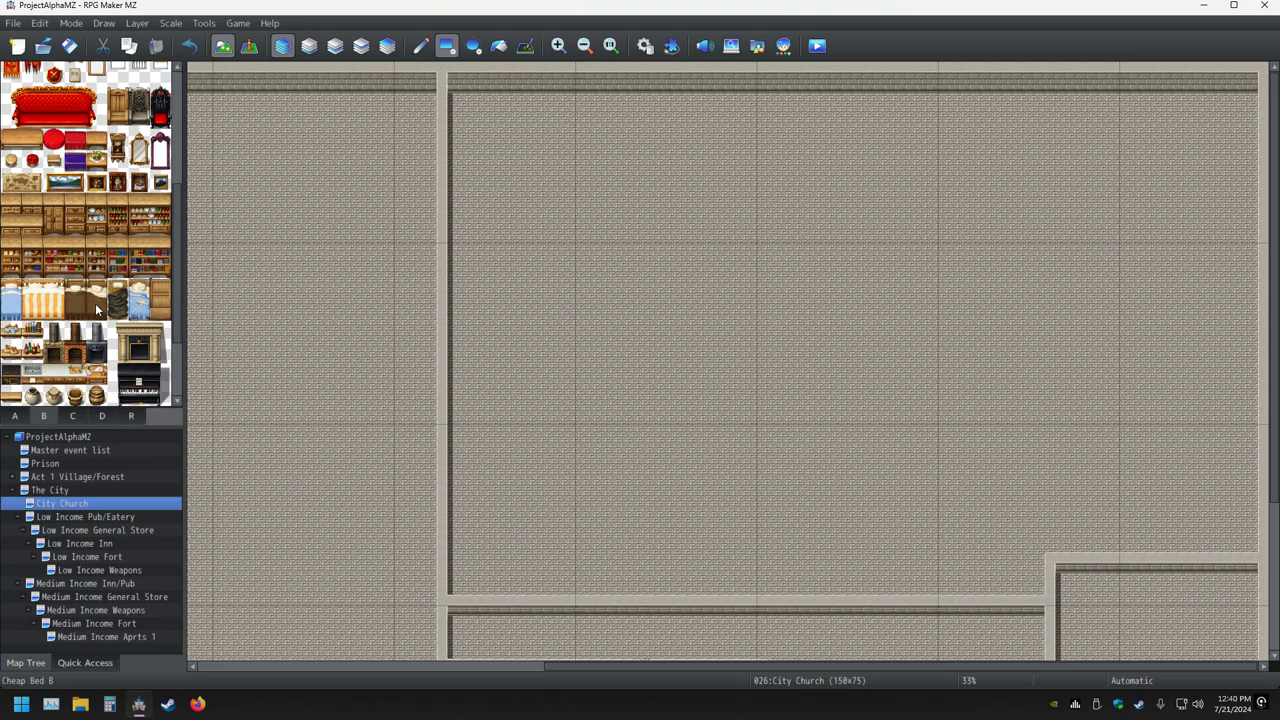
scroll(97, 303, up, 4)
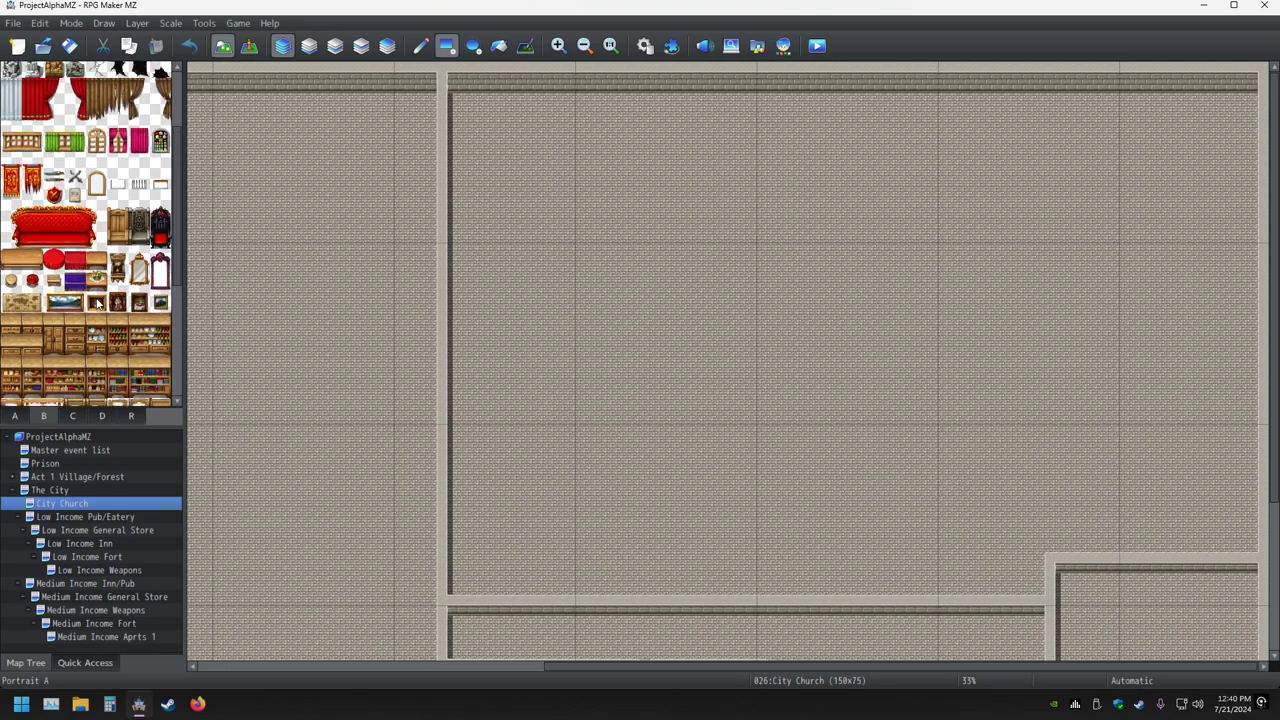
scroll(97, 303, down, 5)
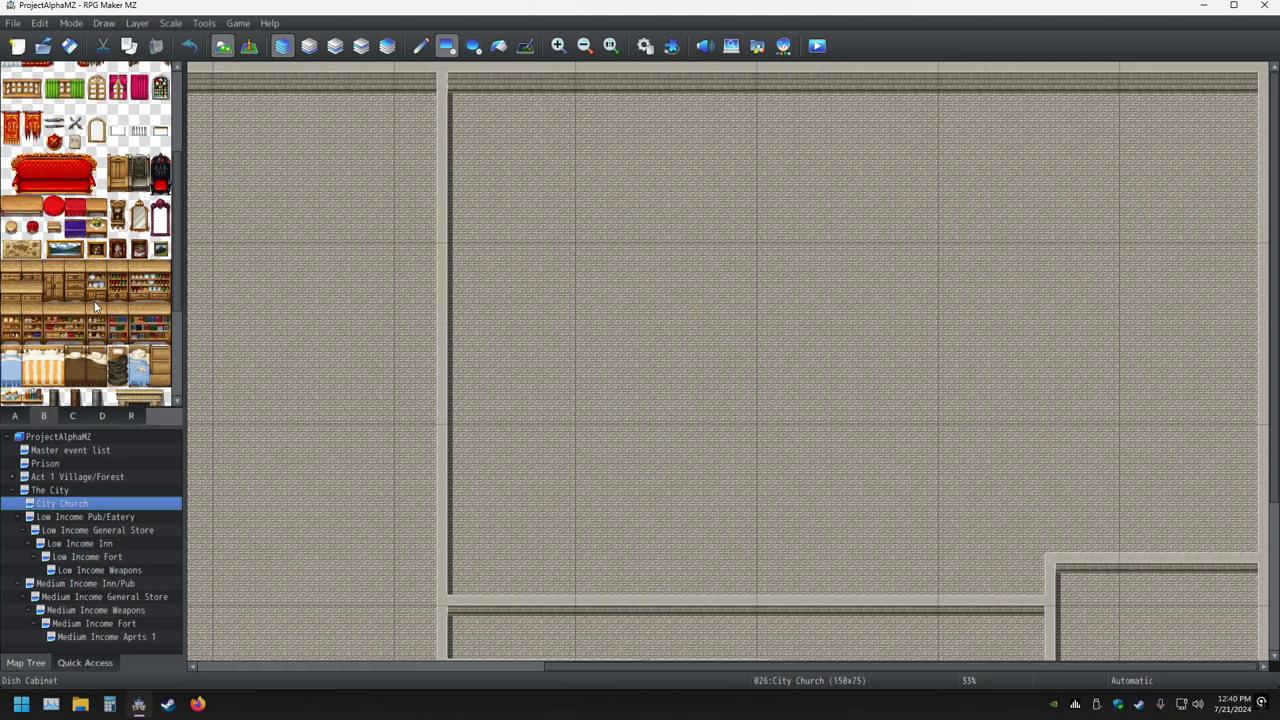
scroll(127, 352, down, 10)
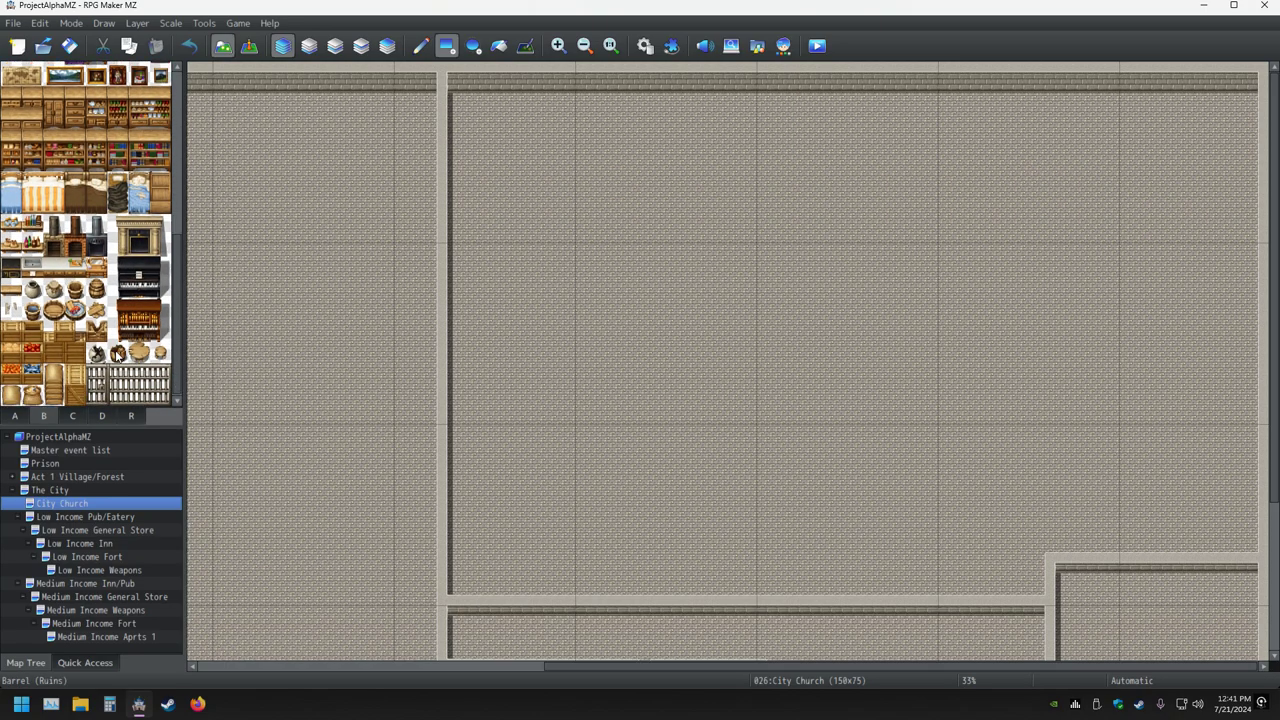
scroll(116, 322, up, 9)
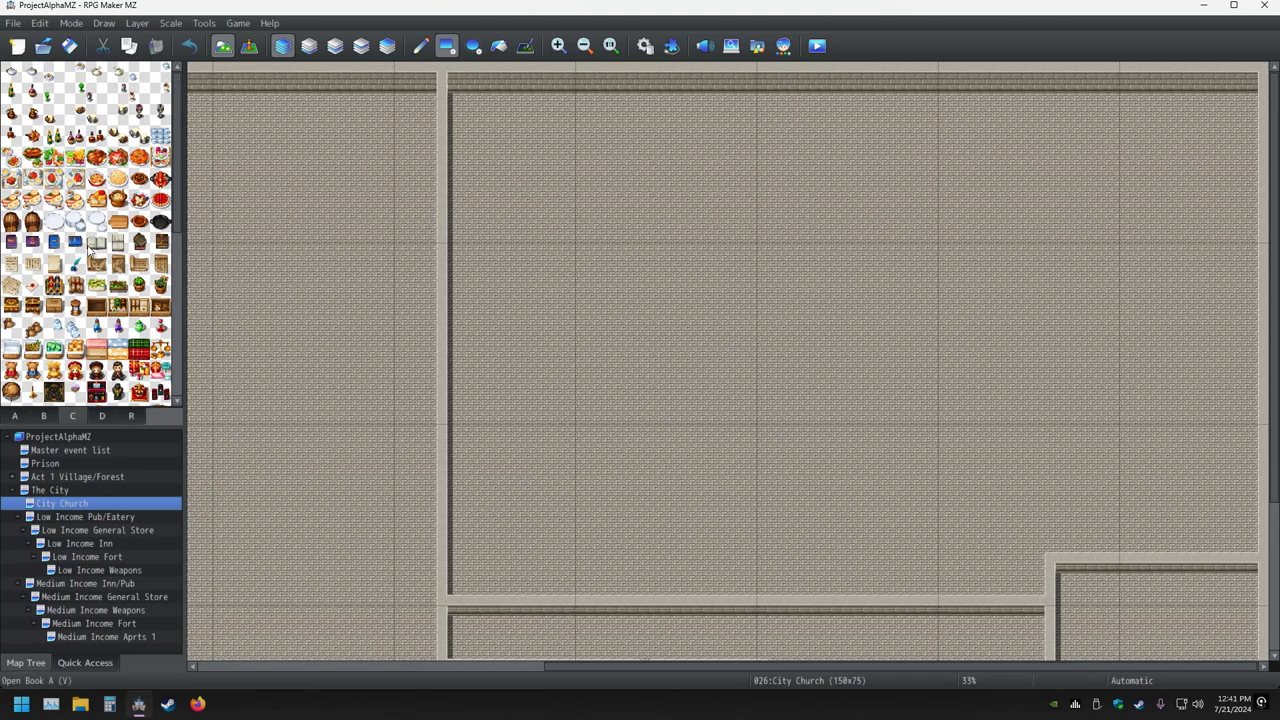
scroll(33, 280, down, 1)
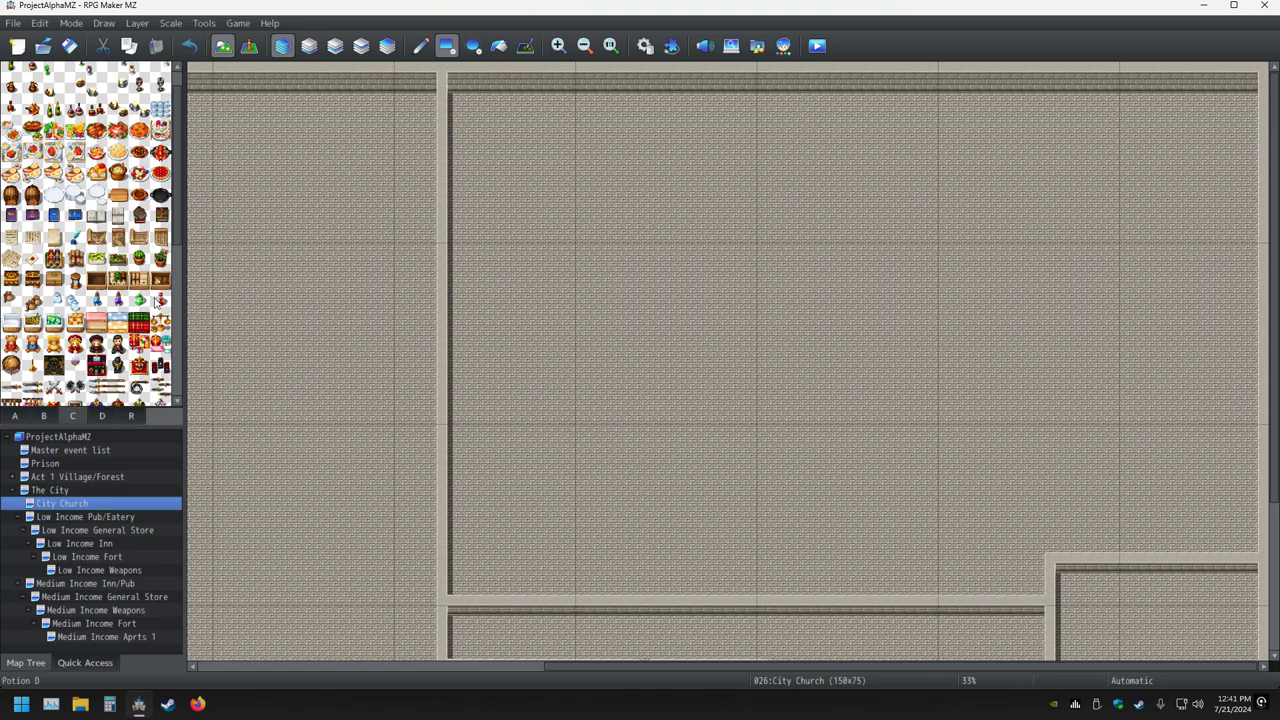
scroll(110, 312, down, 1)
scroll(83, 330, down, 8)
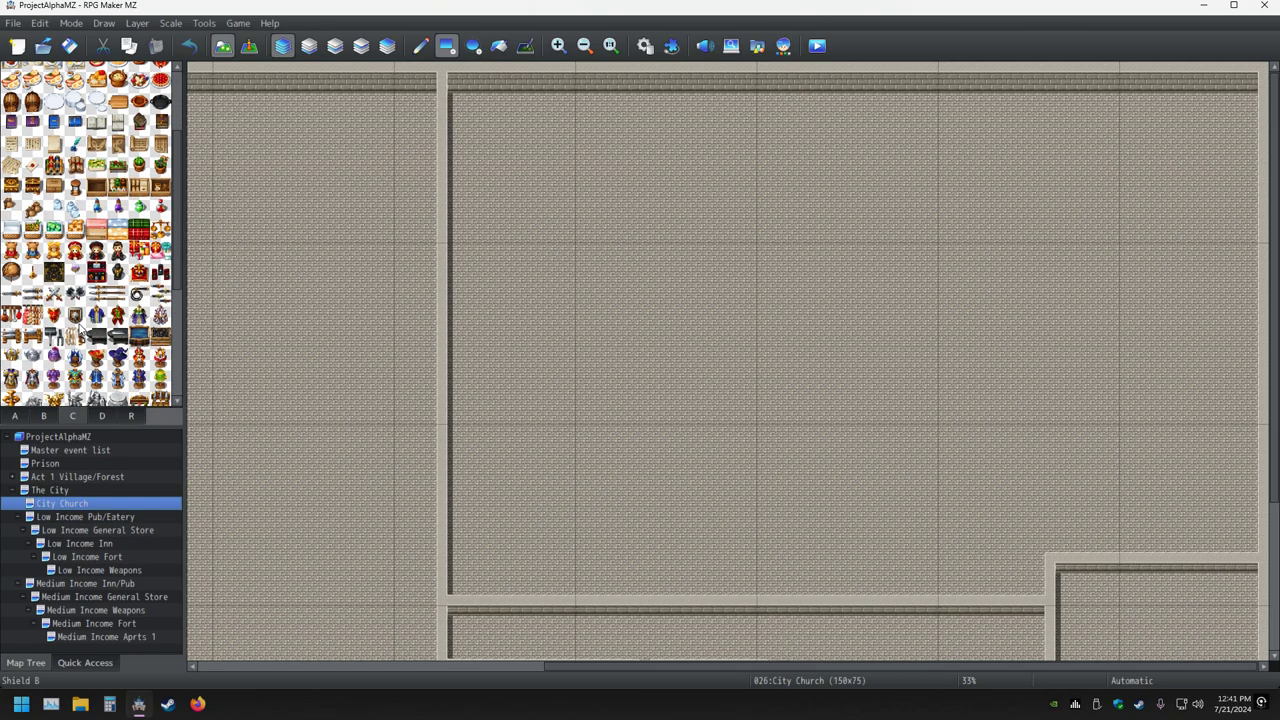
scroll(83, 330, down, 4)
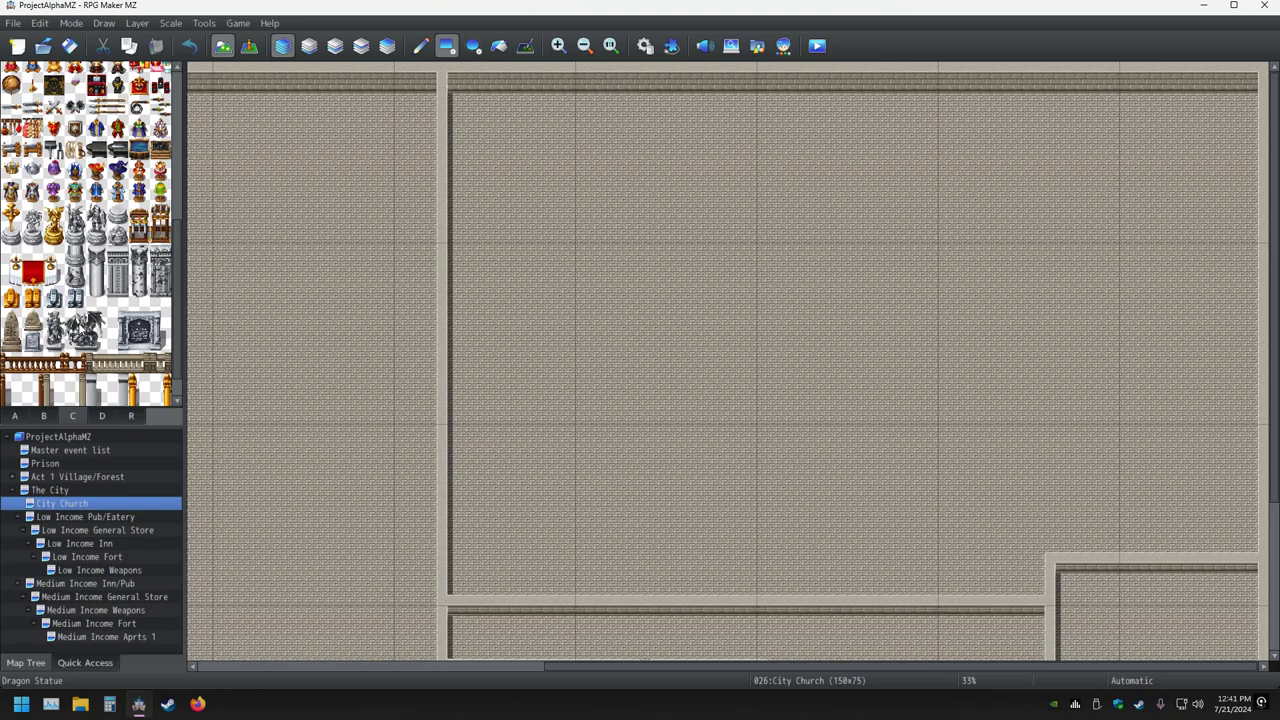
Try filling a block of the large eastern hall with rows of the Church Table, and undo it.
click(30, 270)
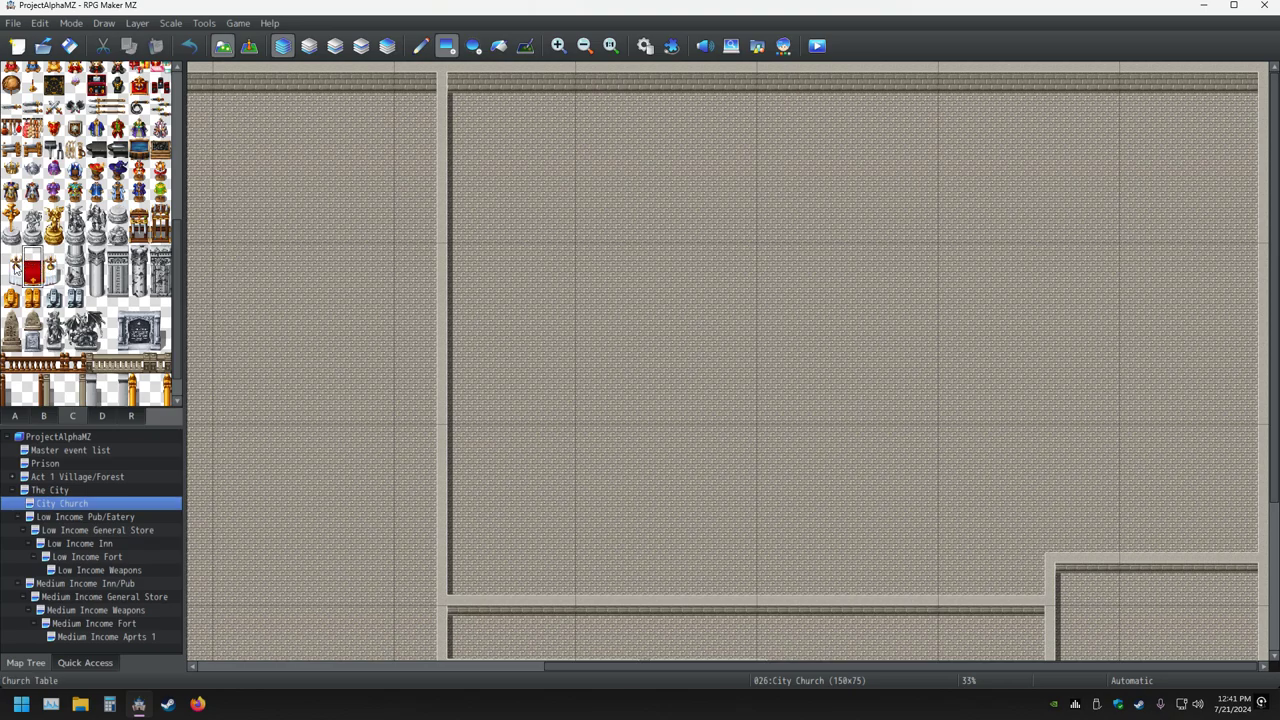
drag(15, 265, 55, 270)
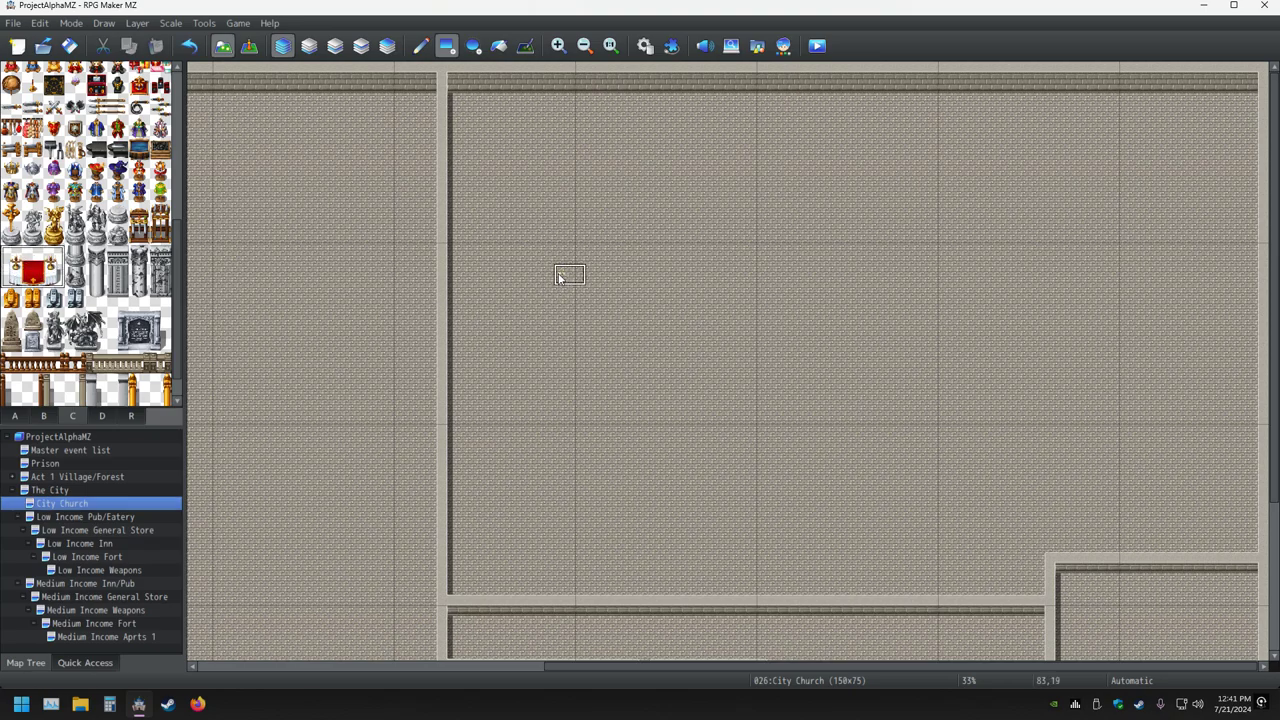
mouse_move(558, 277)
mouse_down()
mouse_move(605, 320)
mouse_move(670, 349)
mouse_up()
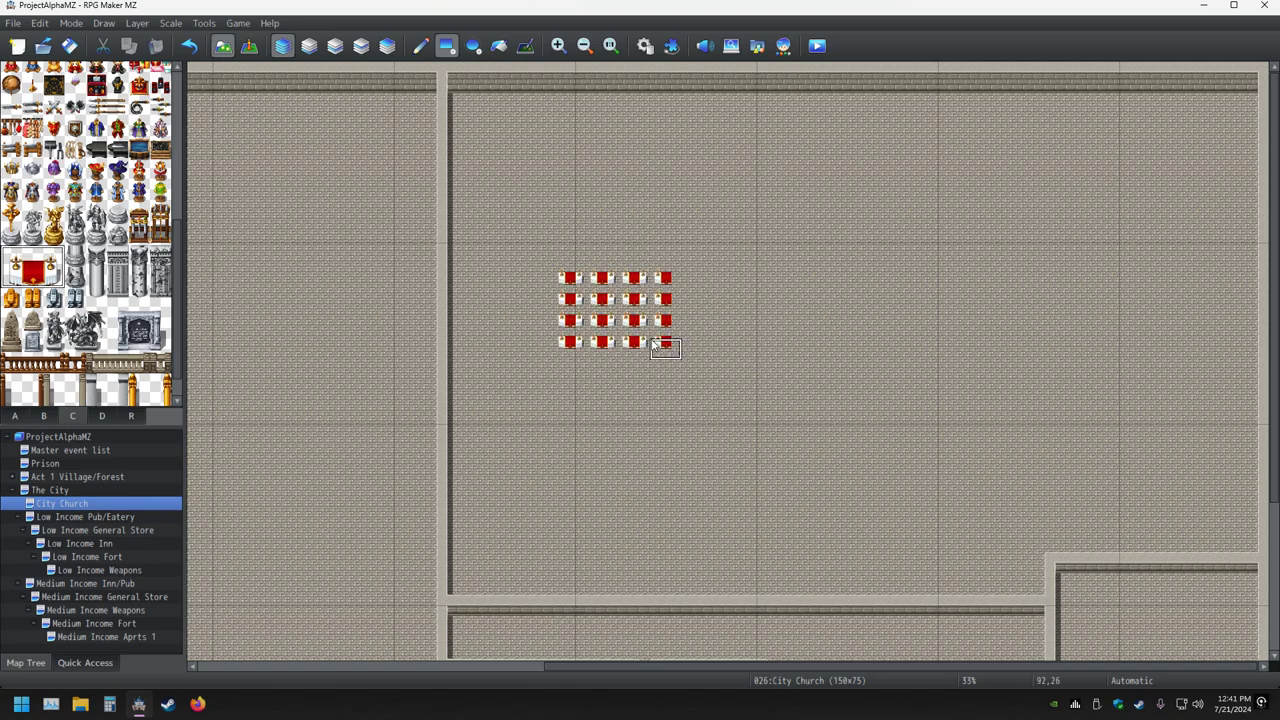
key(ctrl+z)
Compare the tiles in tilesets D and C, looking for further decorations such as statues and pillars.
scroll(98, 332, down, 1)
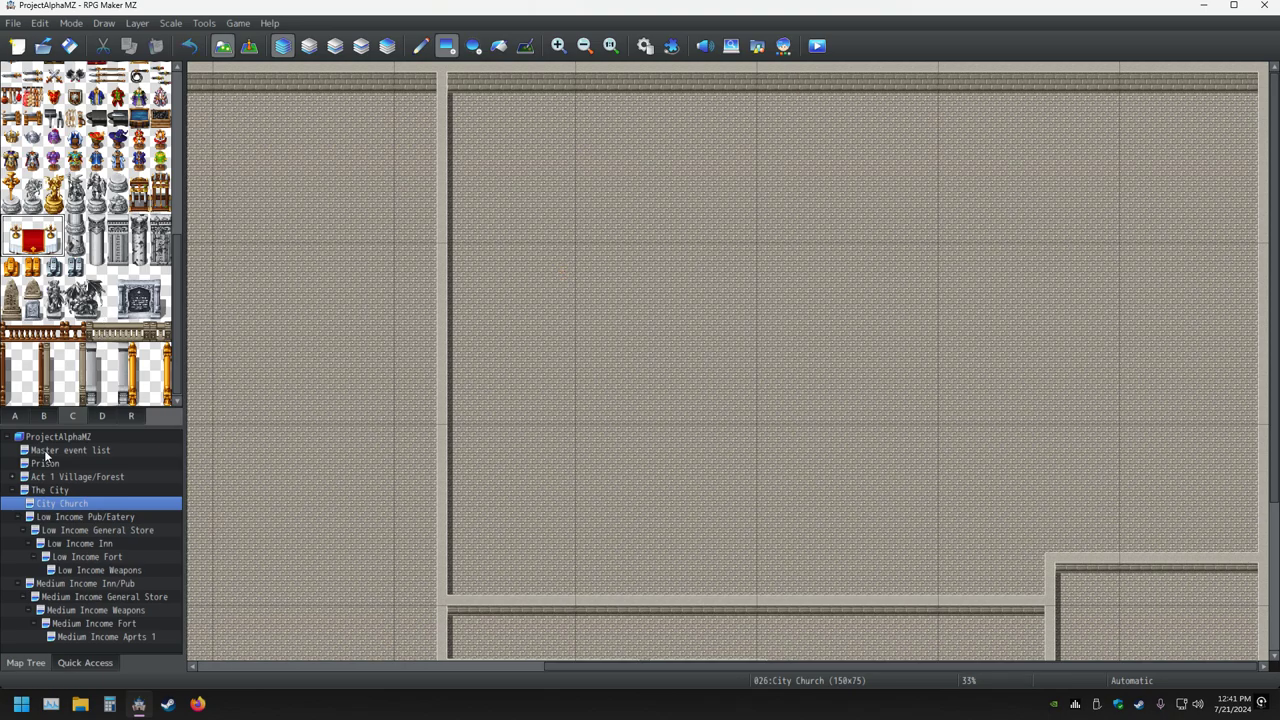
click(103, 416)
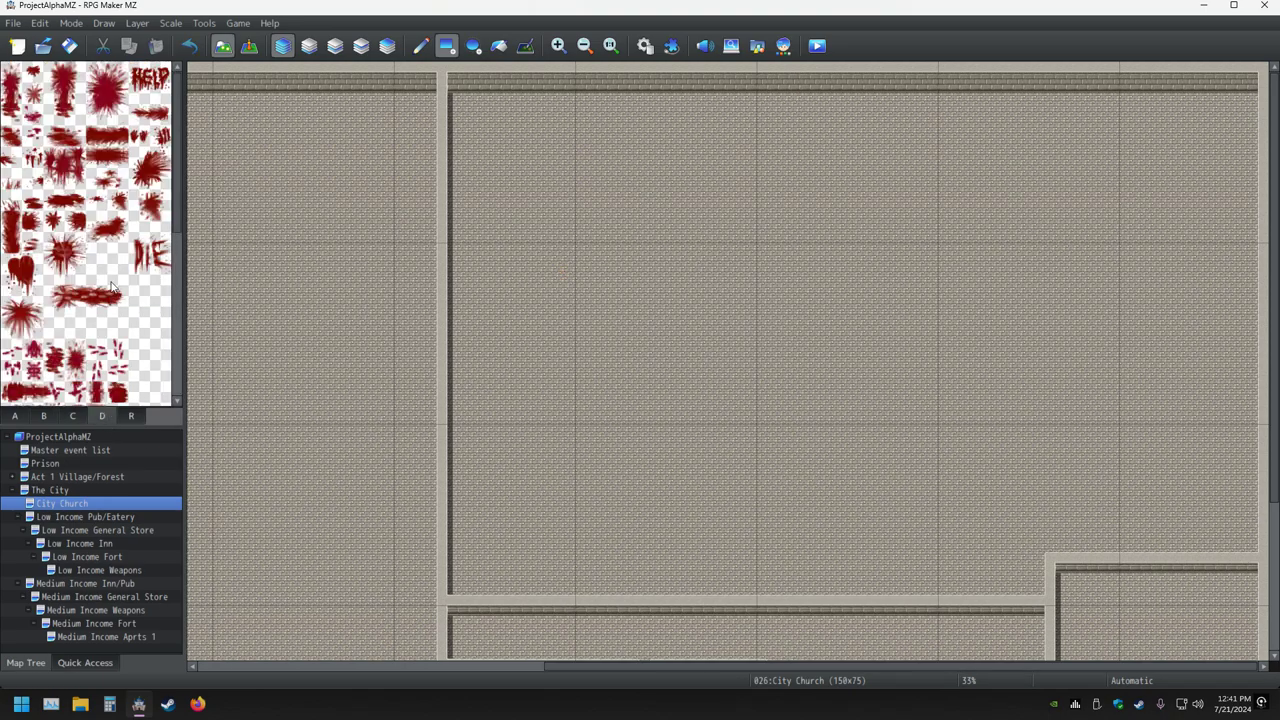
scroll(110, 300, down, 3)
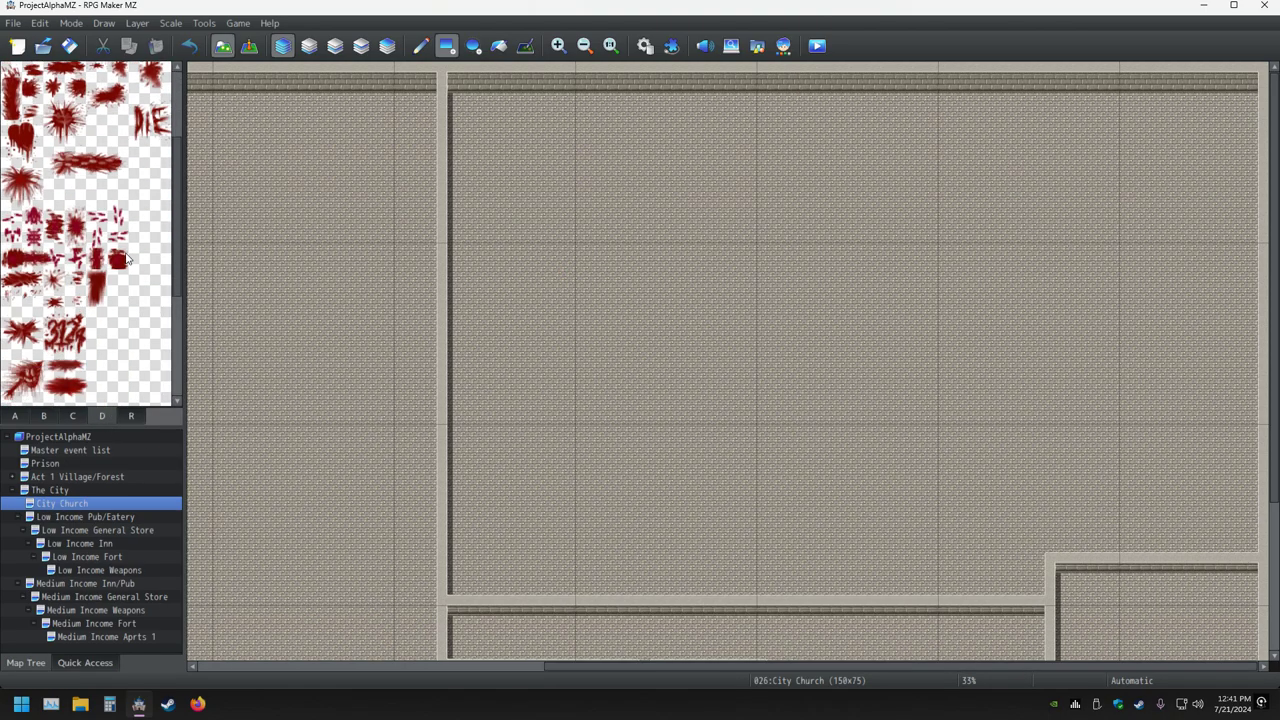
click(75, 416)
scroll(137, 295, down, 2)
scroll(115, 300, up, 3)
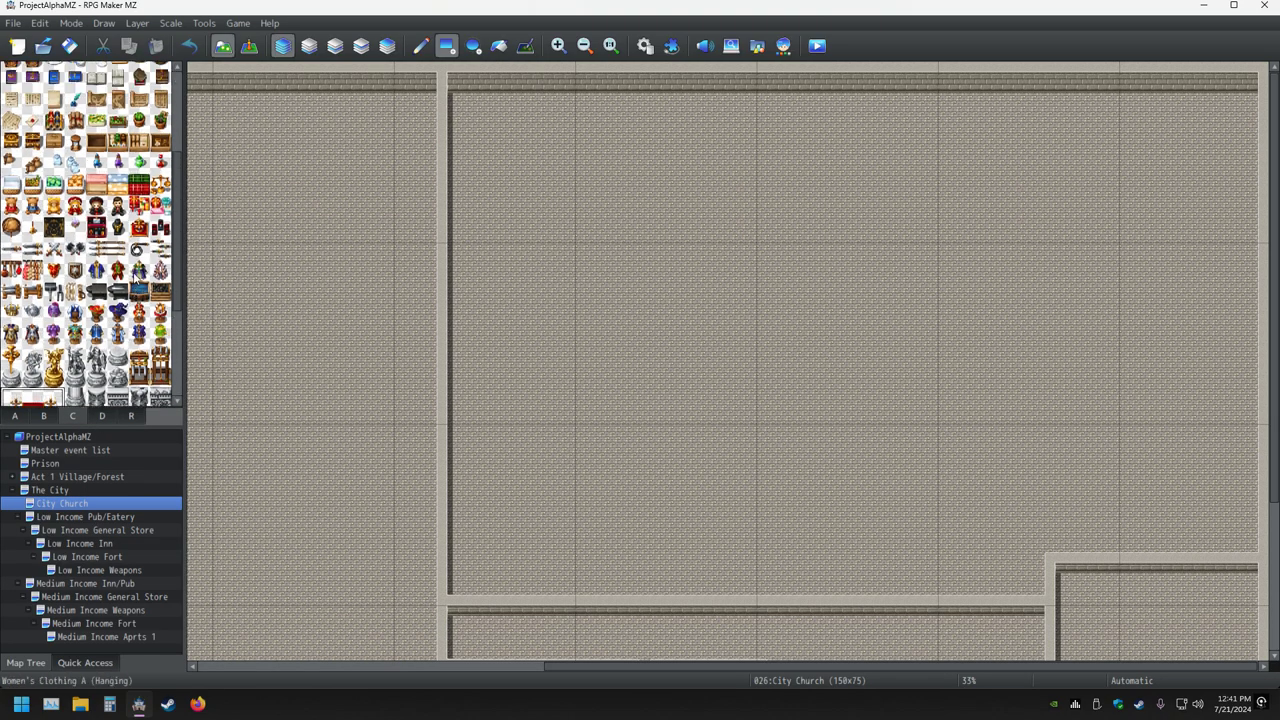
click(106, 417)
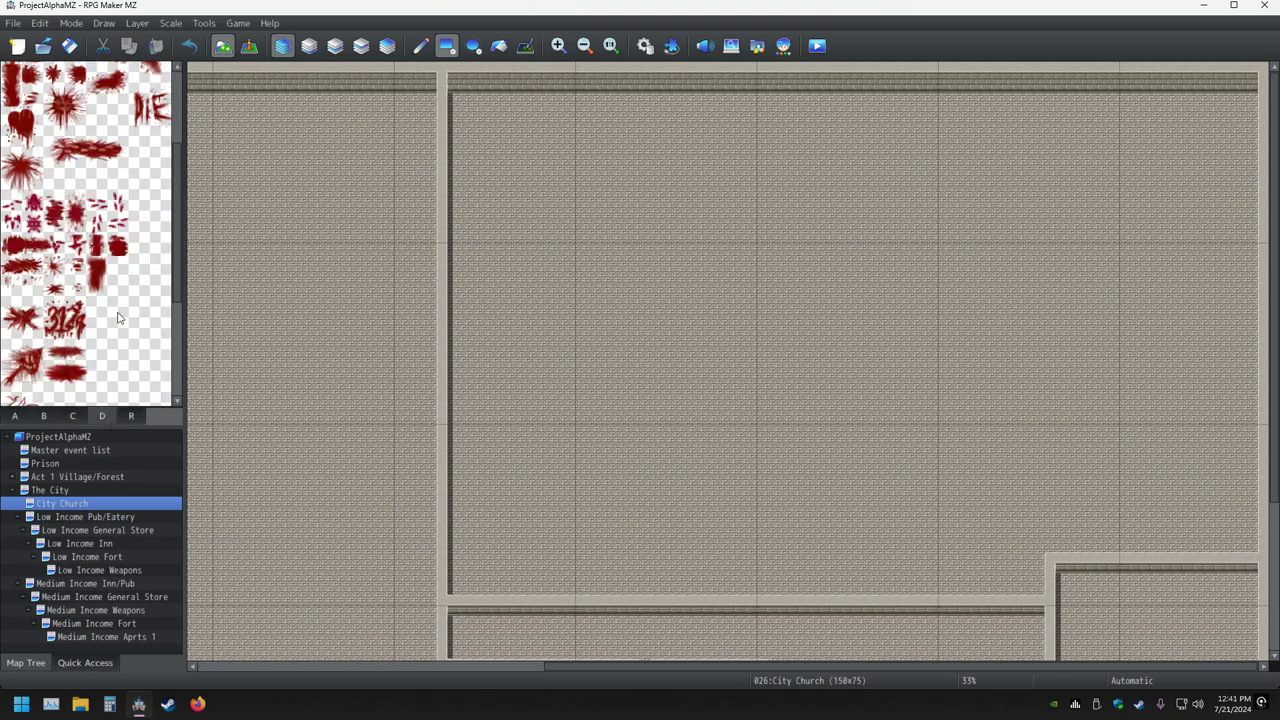
scroll(120, 260, up, 3)
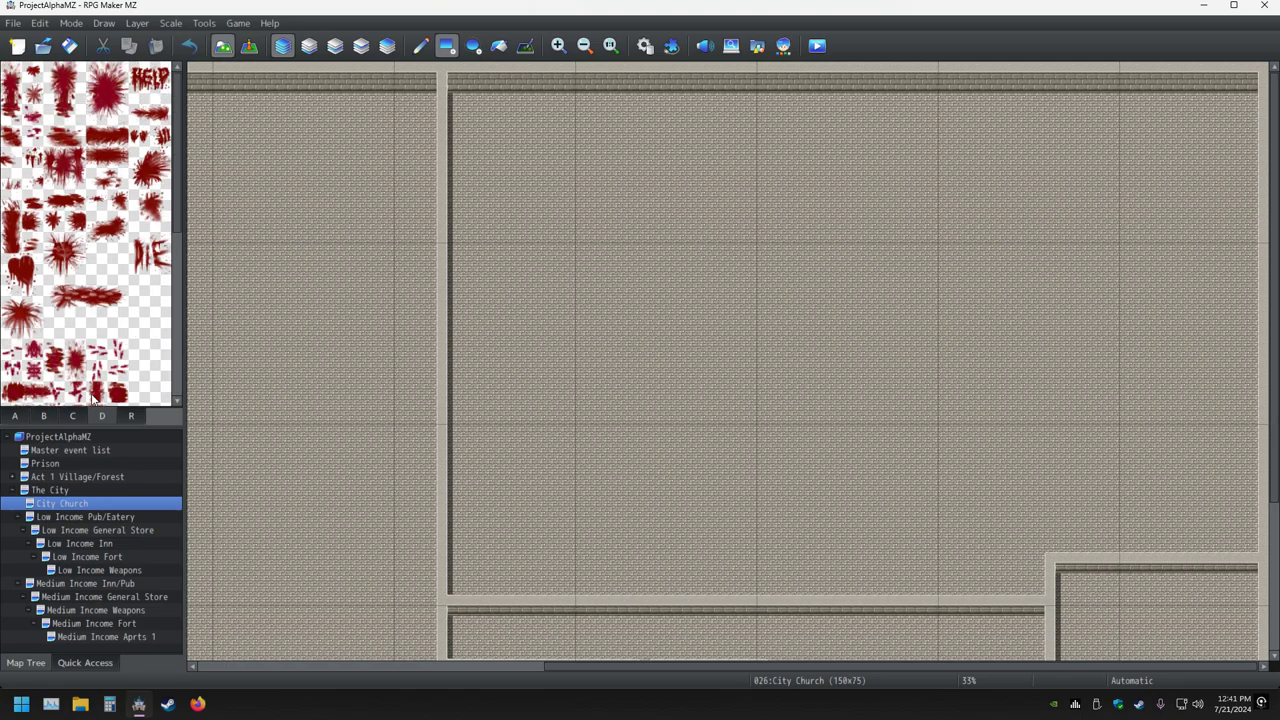
click(72, 415)
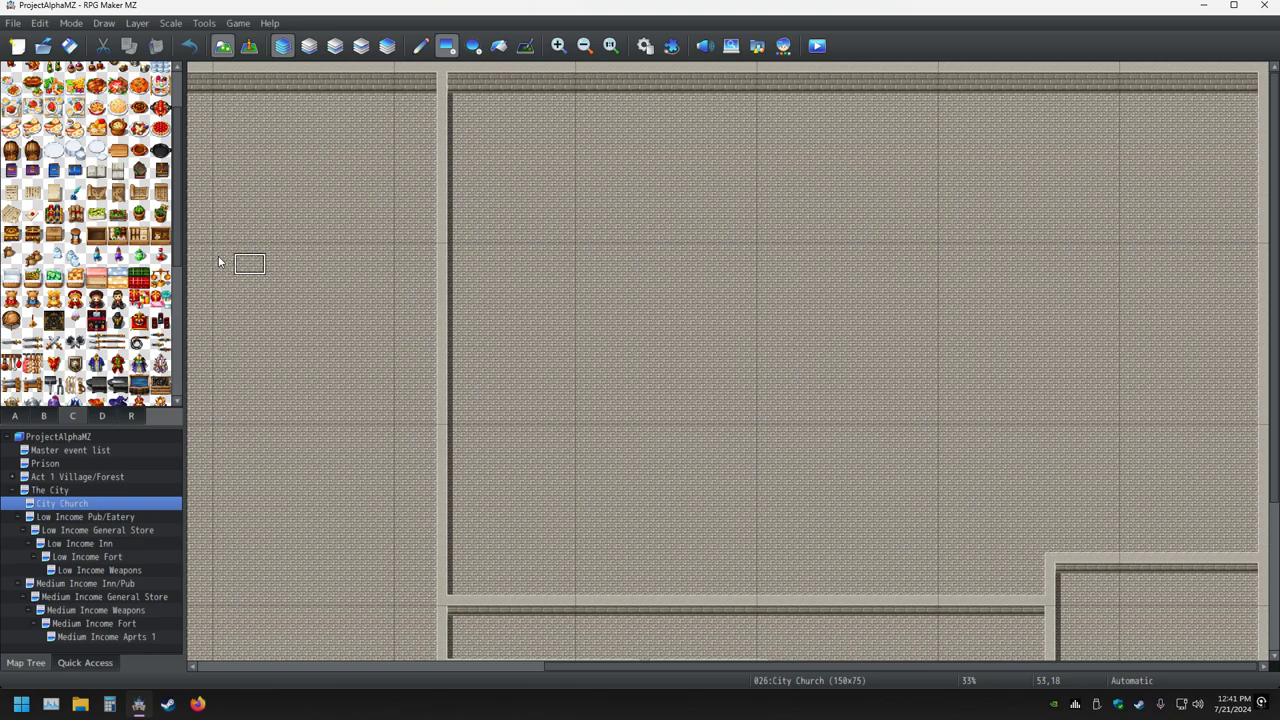
scroll(80, 288, down, 6)
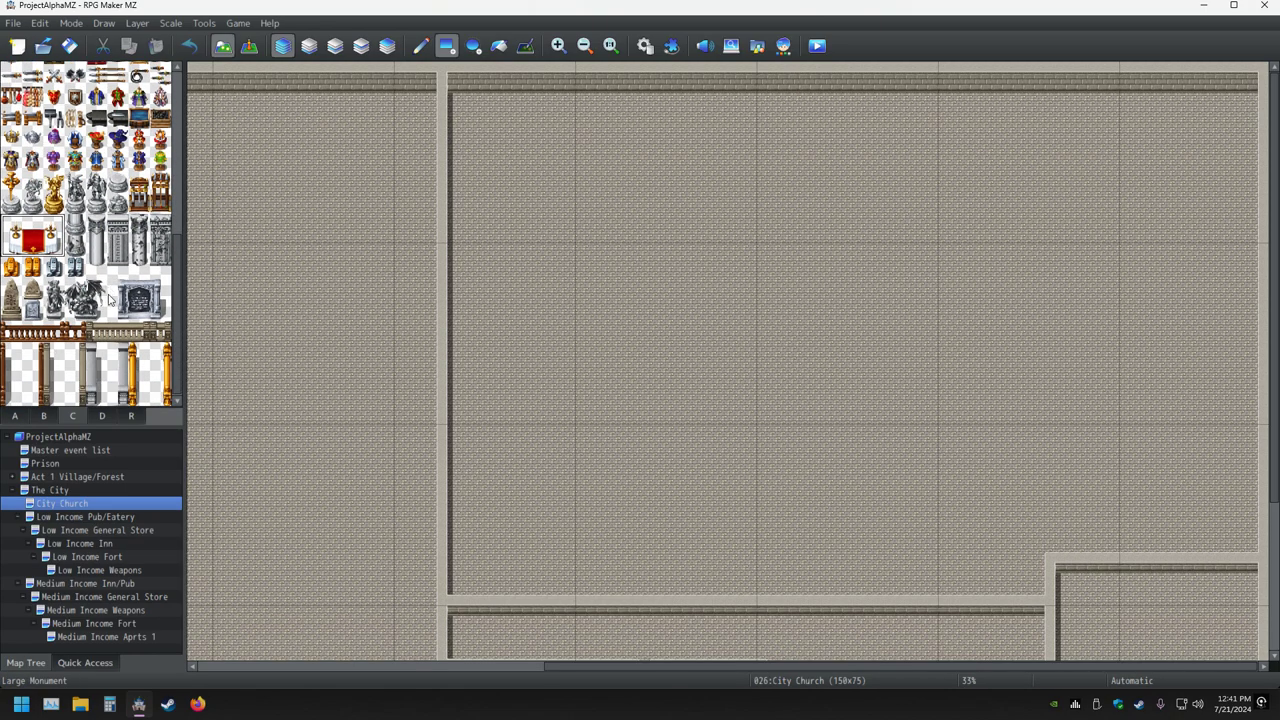
scroll(110, 297, up, 1)
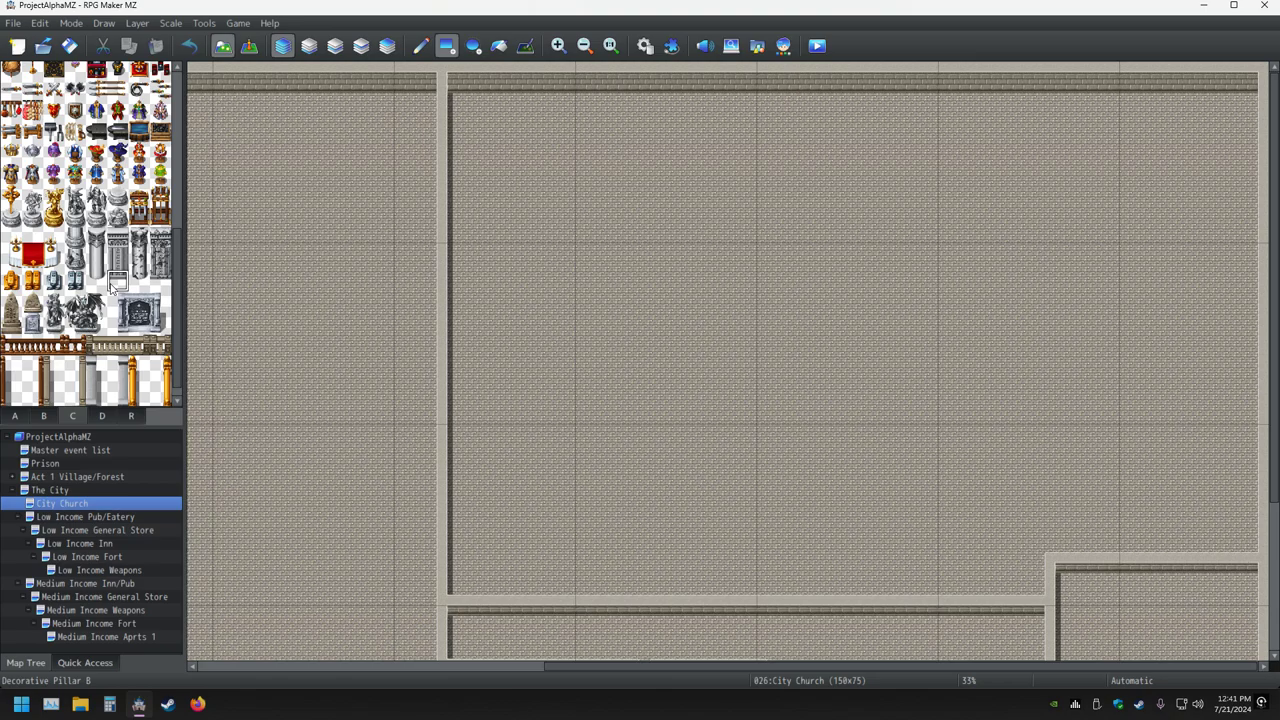
Try covering a rectangle about 22 by 16 tiles in the eastern hall with the three rug tiles, and undo it.
scroll(112, 287, up, 10)
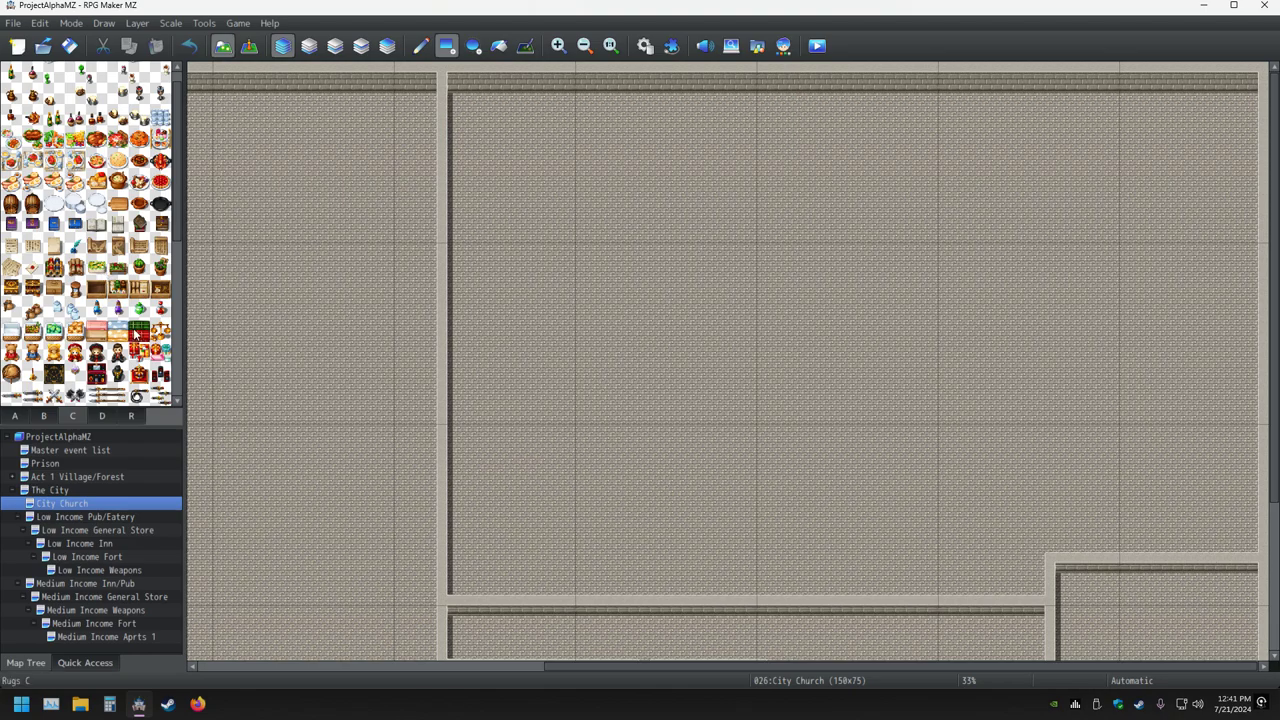
drag(137, 335, 98, 335)
drag(534, 226, 760, 392)
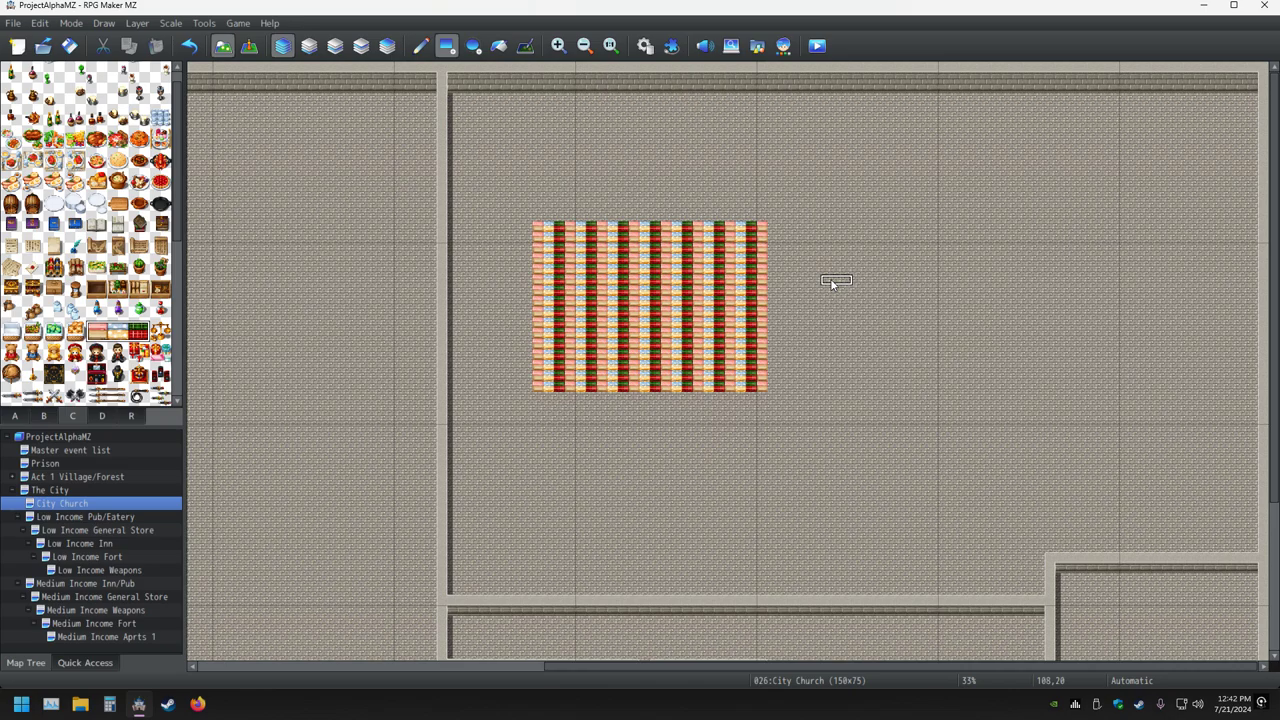
key(ctrl+z)
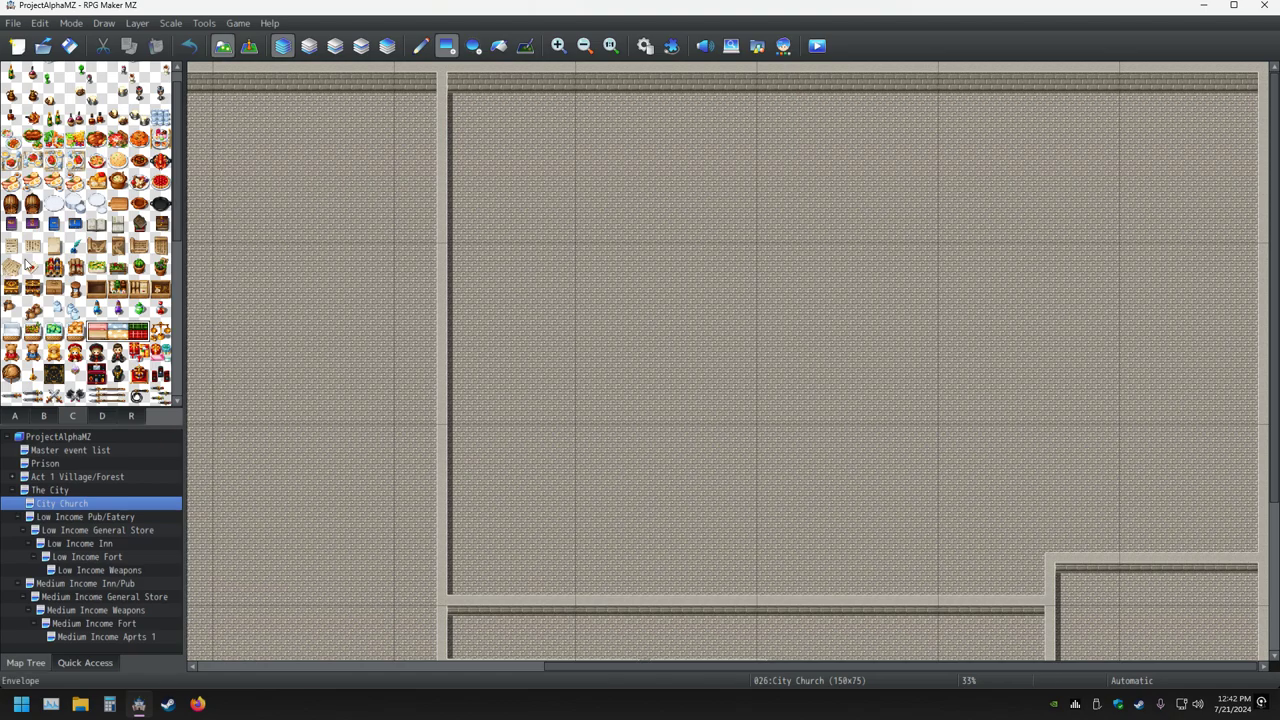
scroll(105, 280, down, 5)
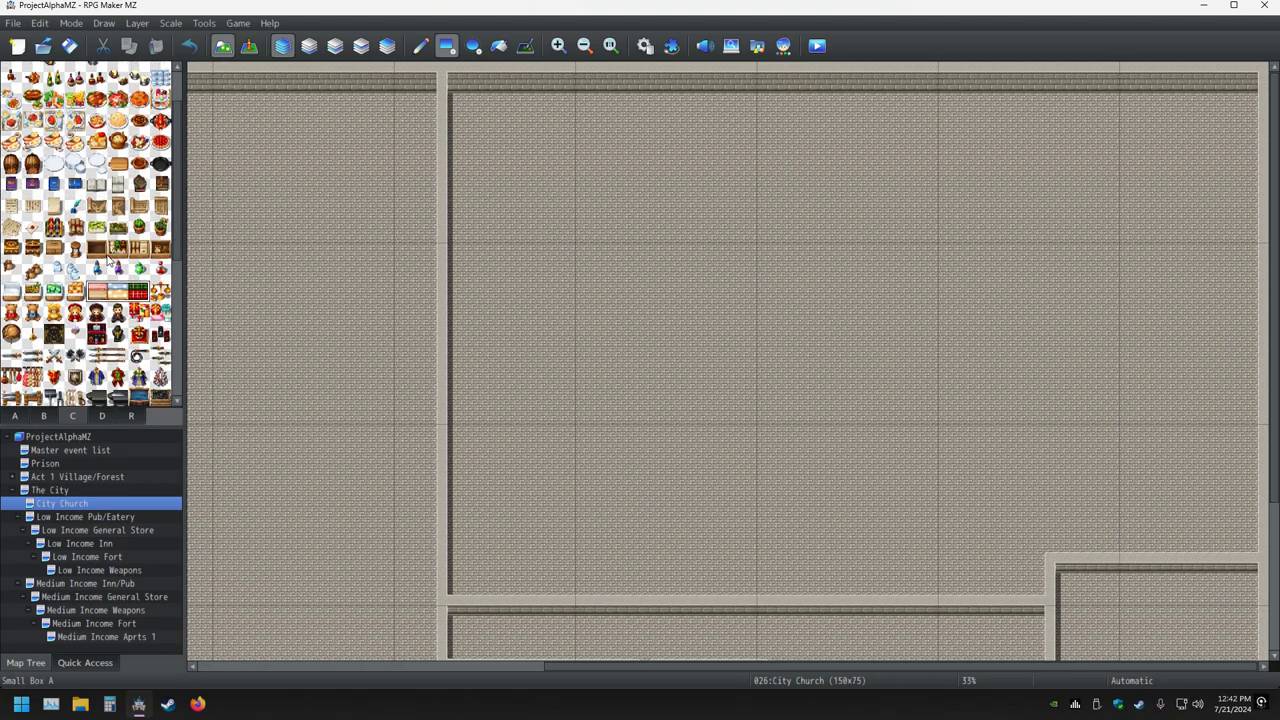
scroll(108, 255, up, 3)
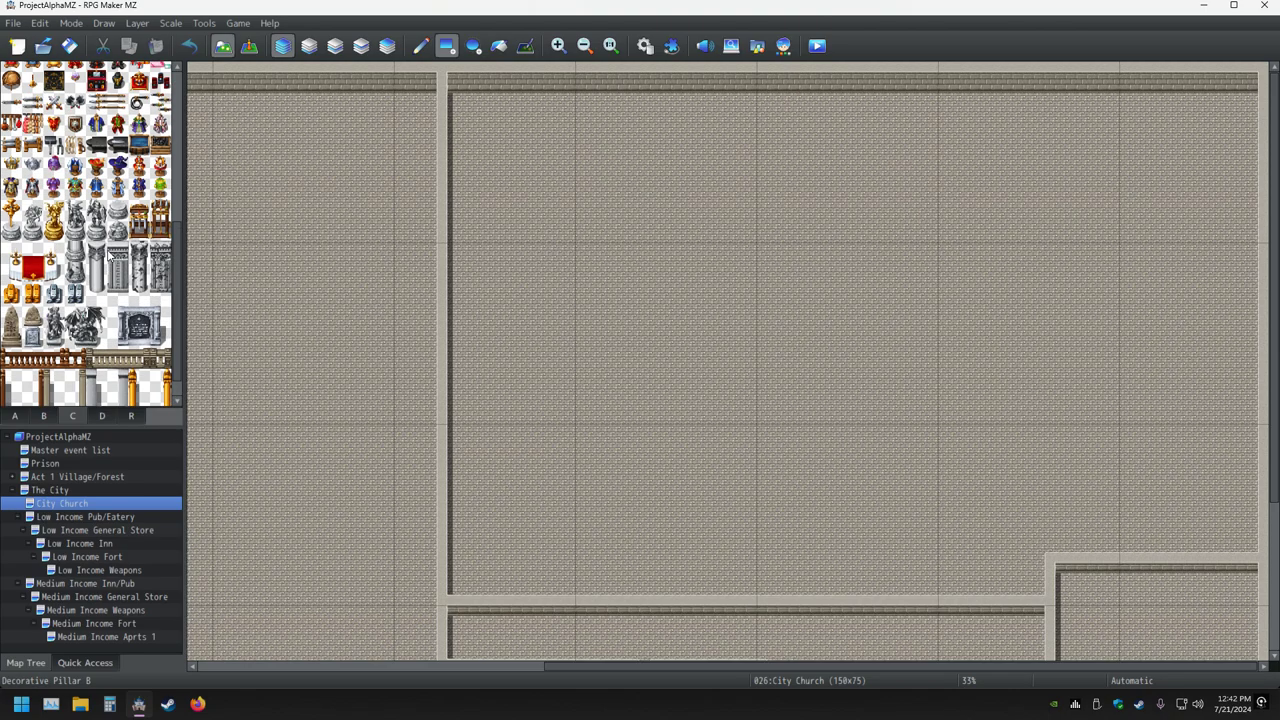
scroll(108, 255, up, 1)
click(110, 257)
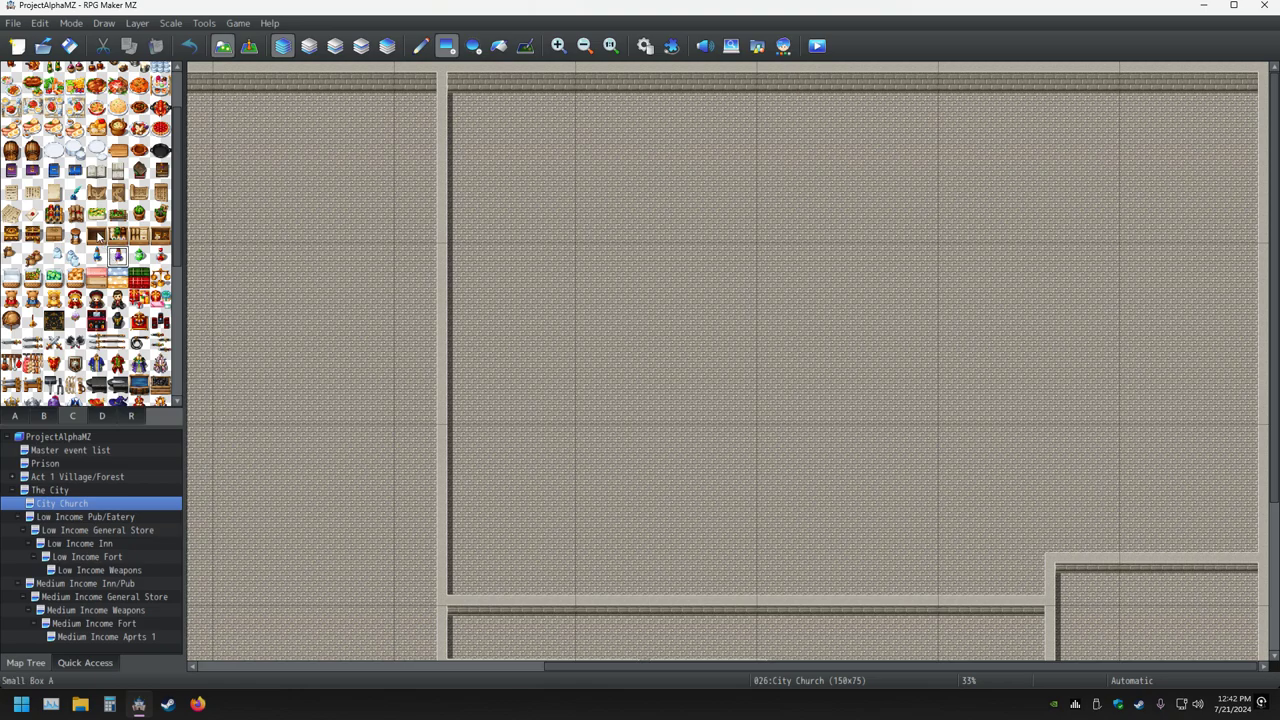
scroll(101, 250, up, 3)
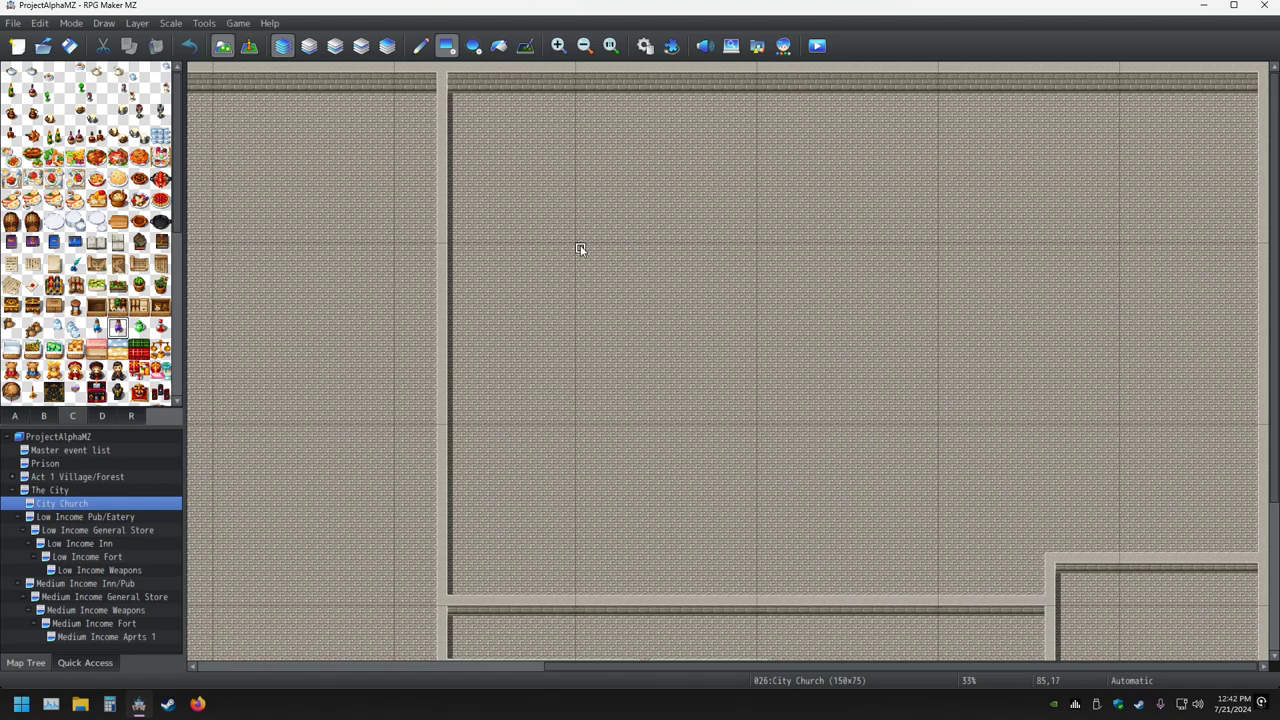
scroll(583, 249, down, 4)
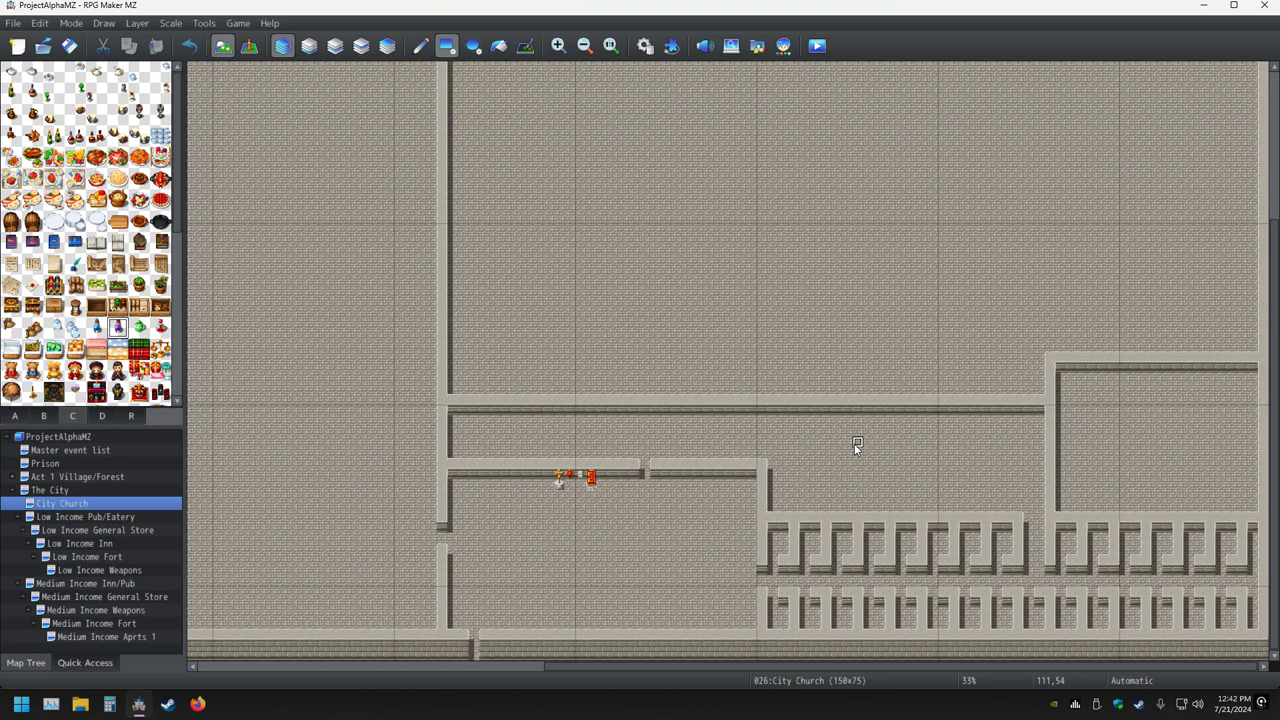
Try painting a water pool about 19 by 14 tiles plus a single water tile in the eastern hall, and undo both.
click(15, 415)
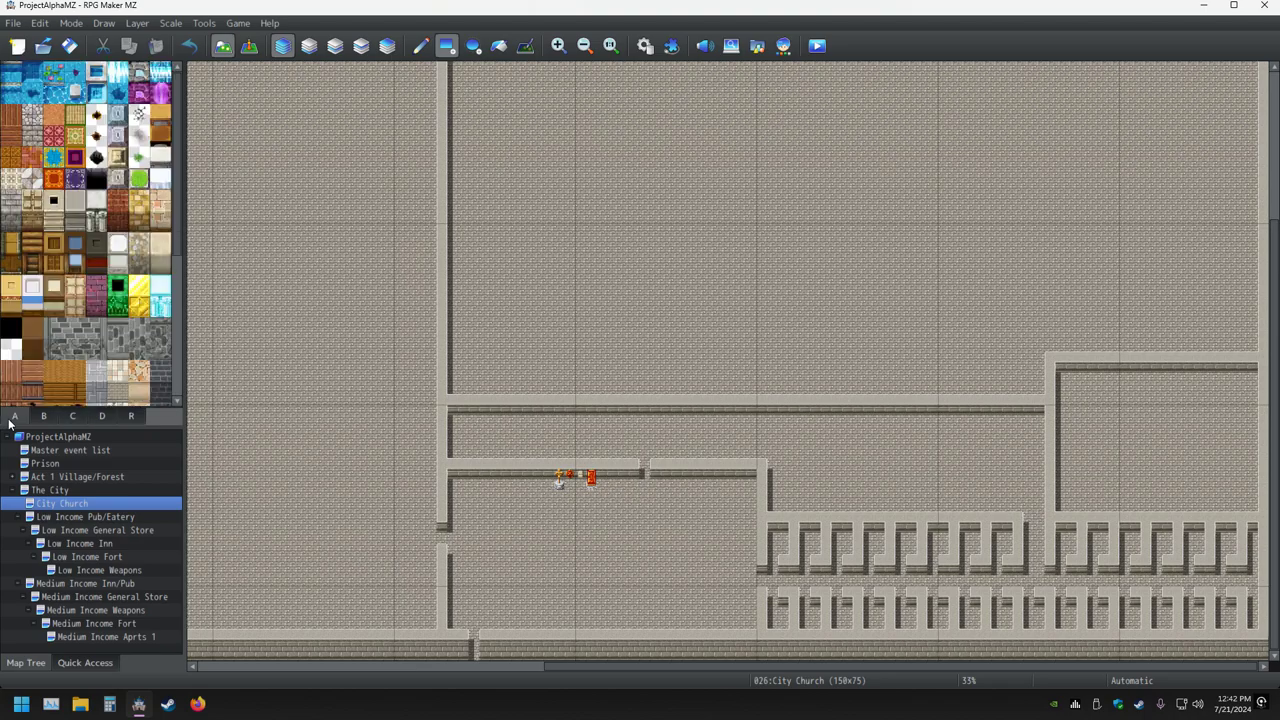
drag(537, 188, 728, 328)
click(815, 240)
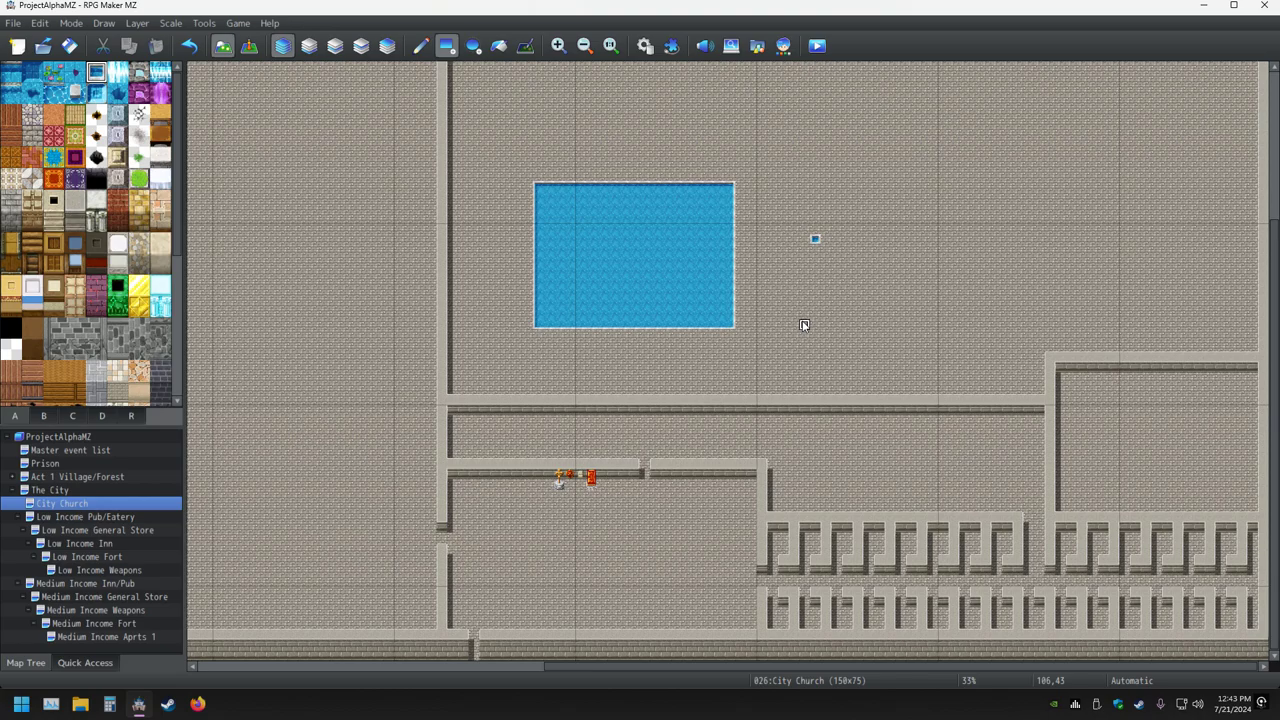
key(ctrl+z)
key(ctrl+z)
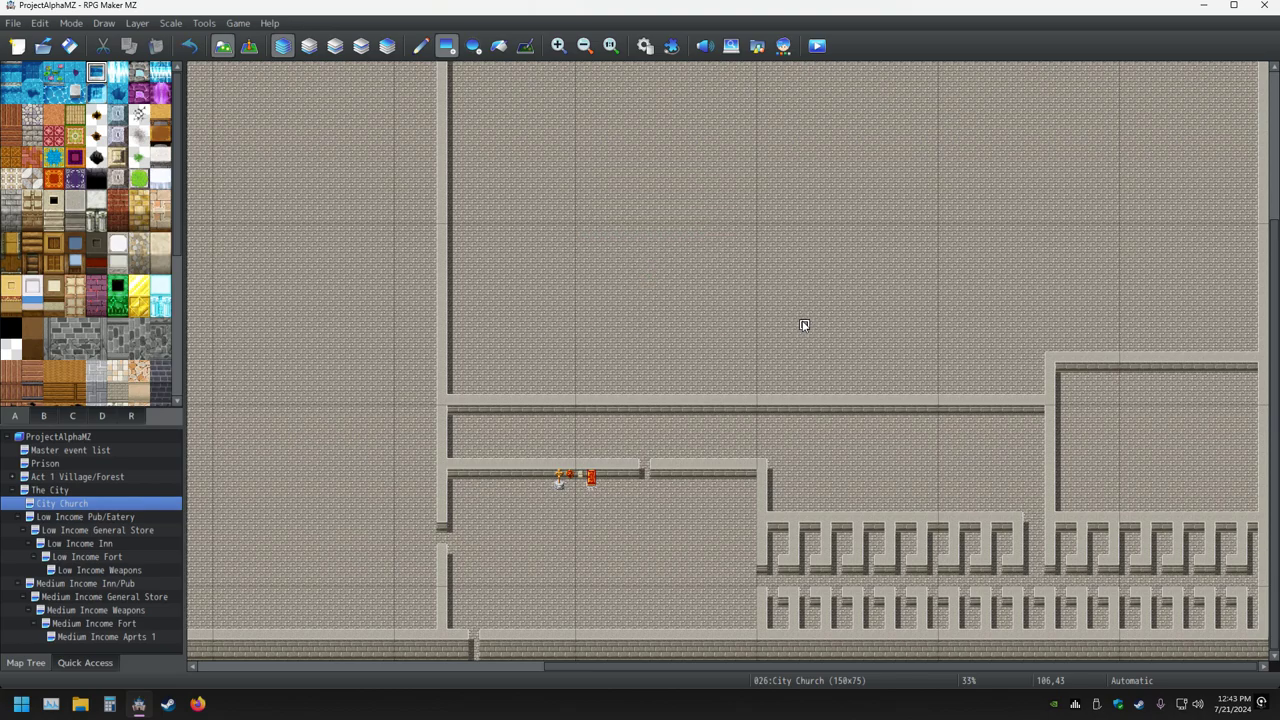
Undo the last tile placed in the large eastern hall and save the project.
click(710, 282)
key(ctrl+z)
click(69, 45)
scroll(697, 331, up, 3)
scroll(707, 328, up, 1)
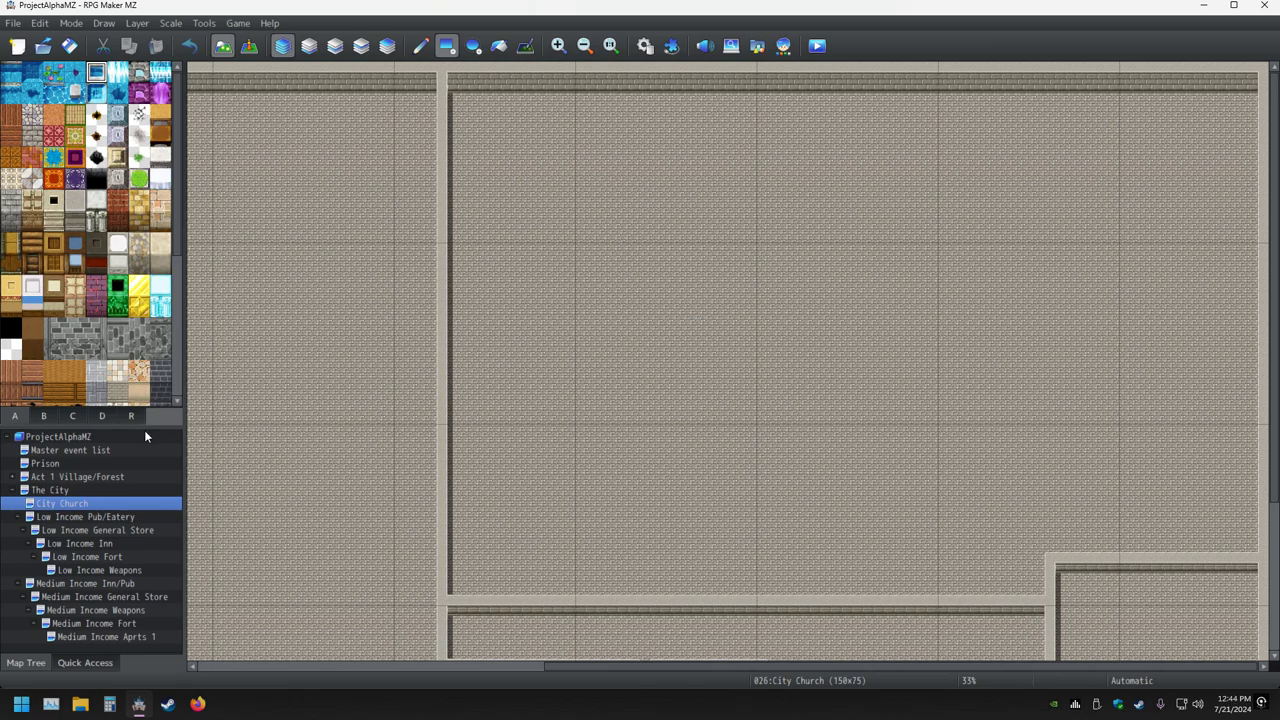
Try filling a block about 22 by 17 tiles in the eastern hall with the red stool from tileset B, and undo it.
click(80, 416)
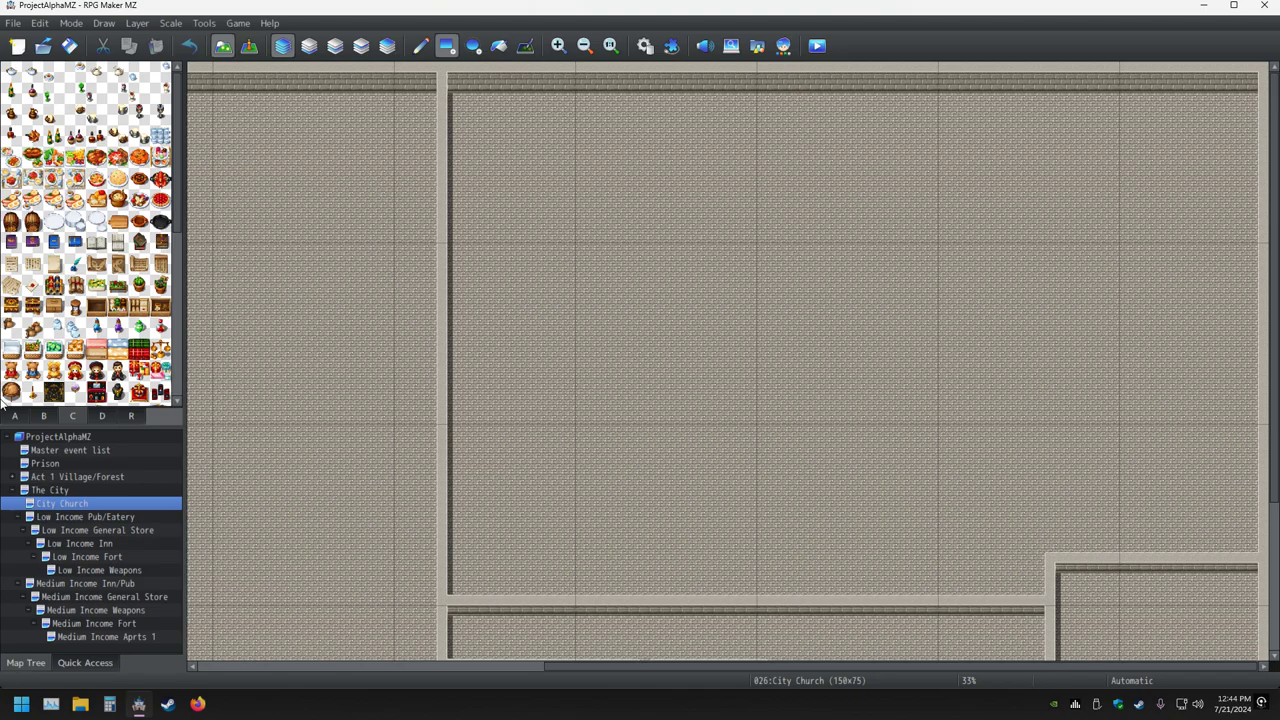
click(44, 420)
scroll(116, 335, up, 5)
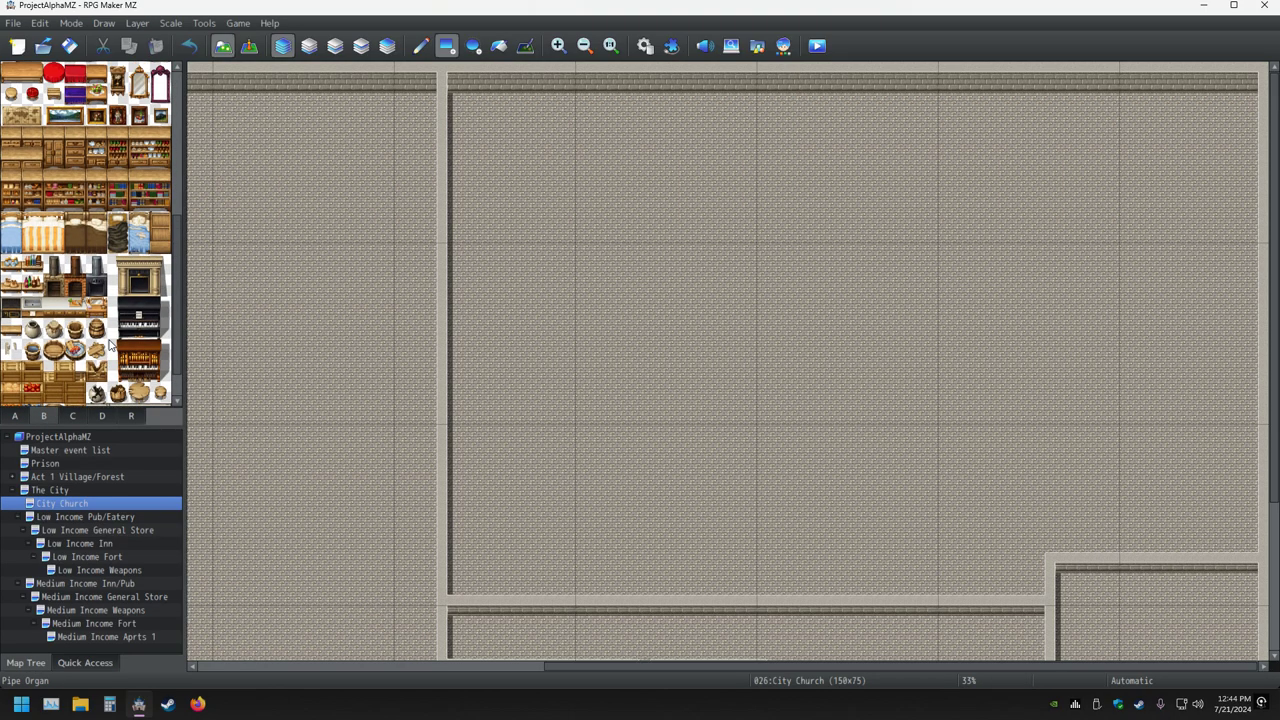
scroll(116, 335, down, 2)
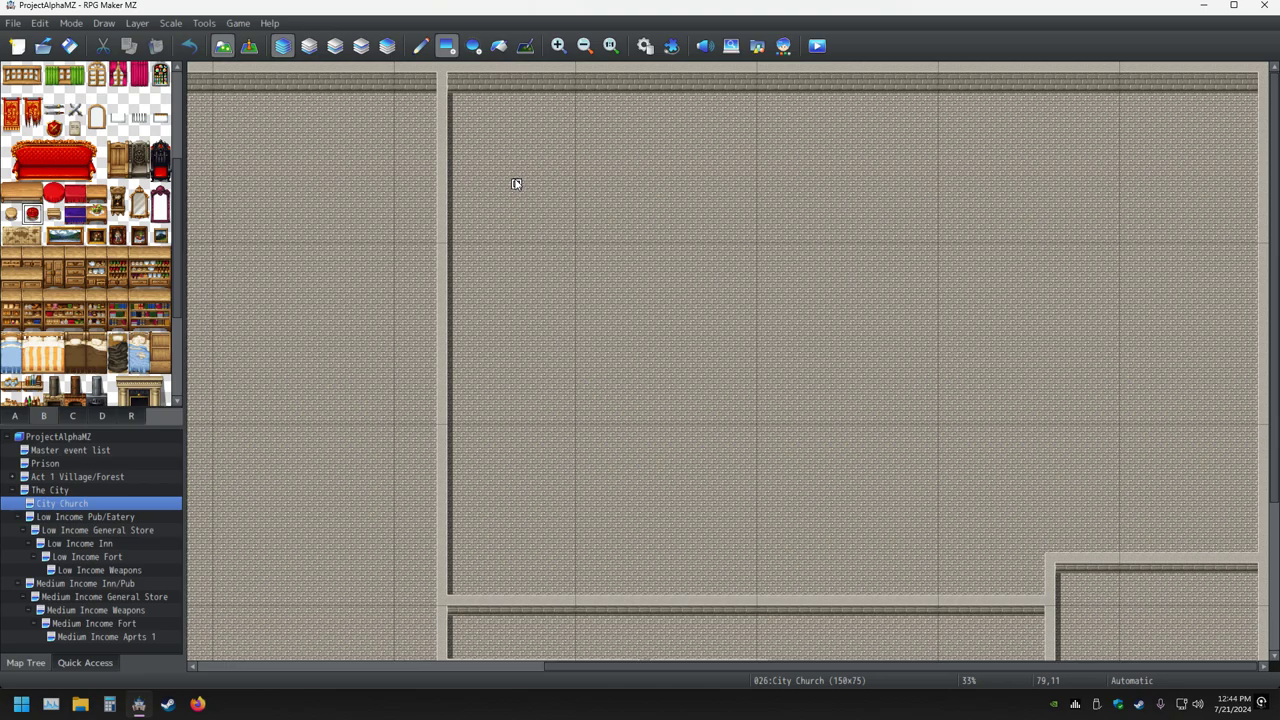
drag(514, 183, 740, 357)
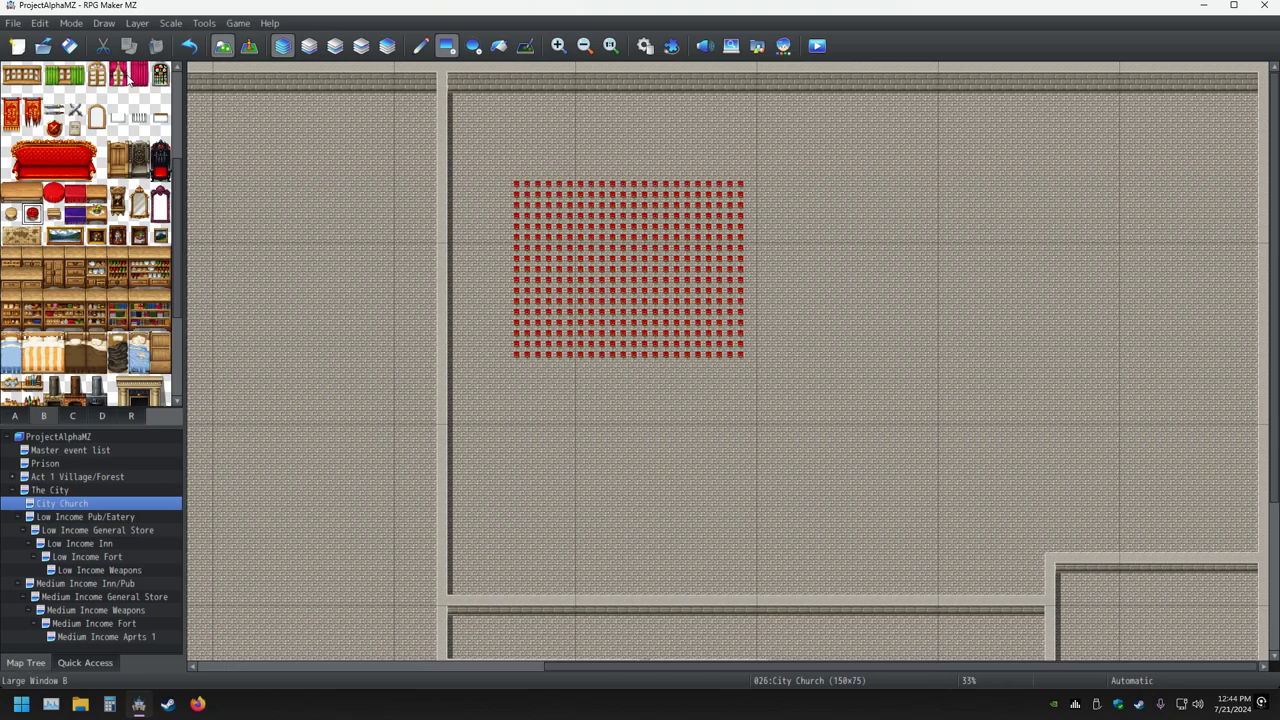
click(190, 46)
Try filling an area about 11 by 10 tiles in the eastern hall with rows of the red sofa, and undo it.
mouse_move(104, 178)
mouse_down()
mouse_move(66, 146)
mouse_move(11, 152)
mouse_up()
drag(525, 151, 634, 251)
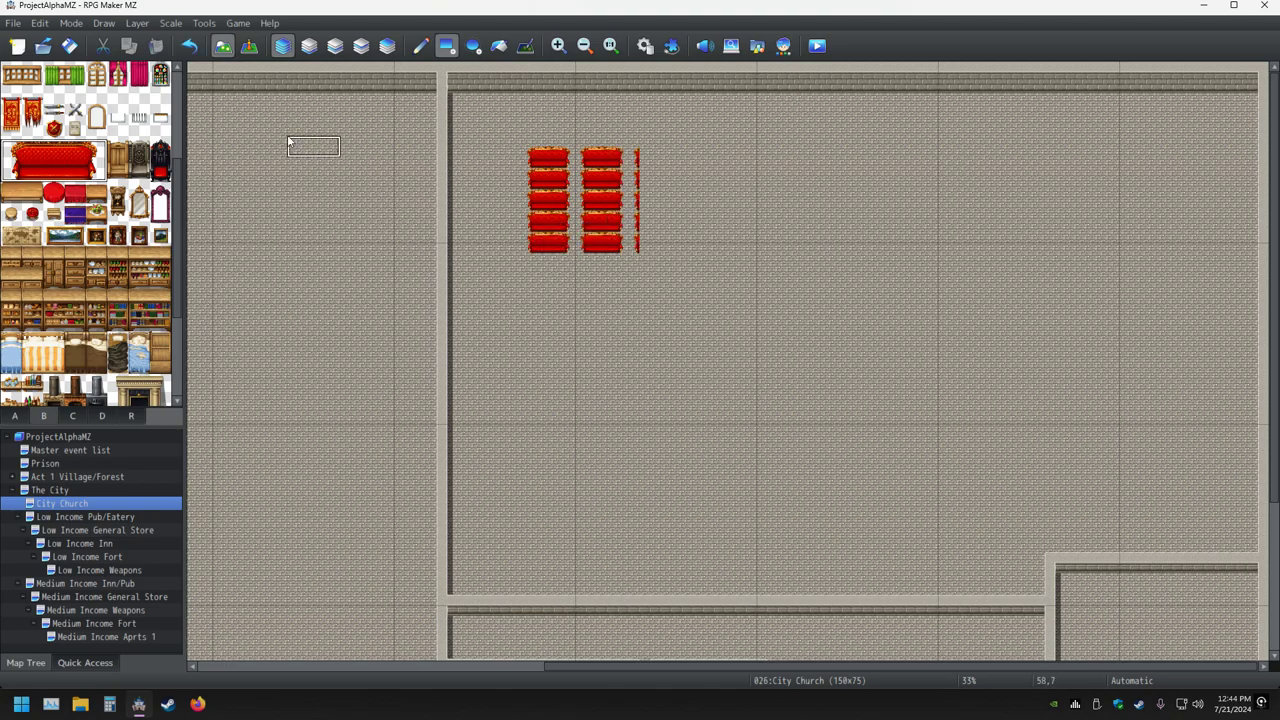
click(190, 47)
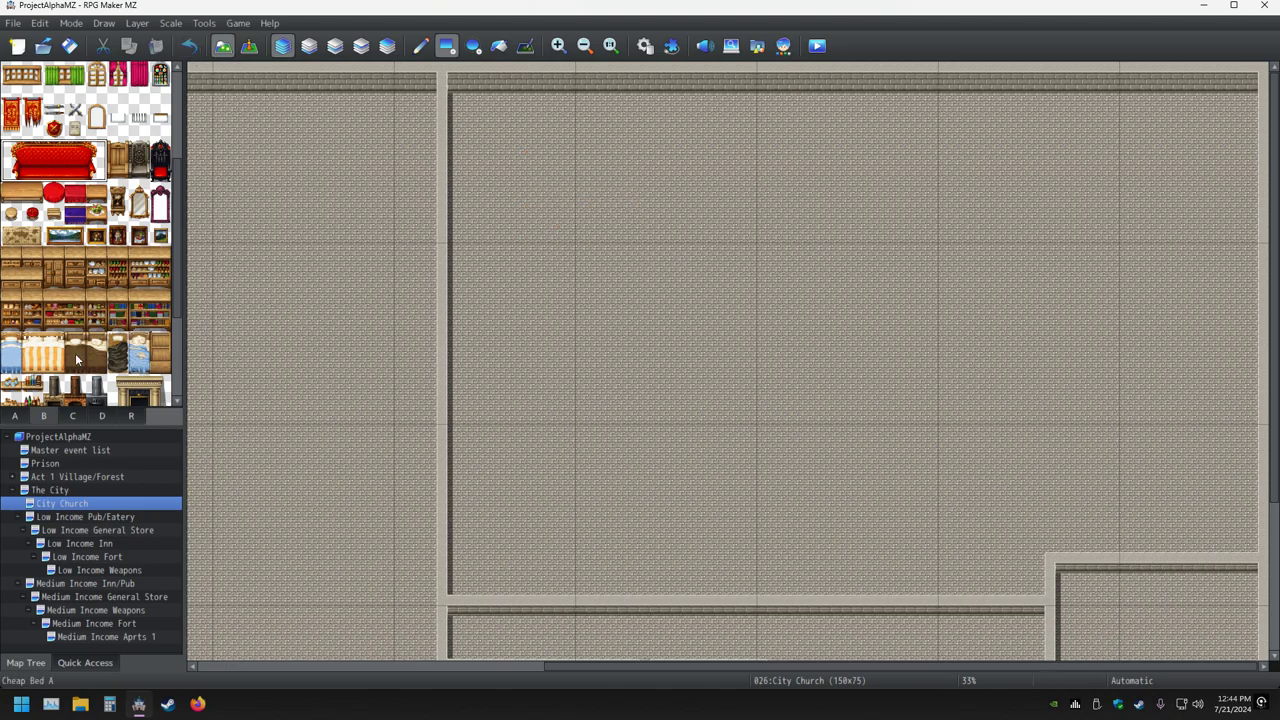
Look through tilesets B and C for furnishings, statues and pillars that suit the church hall.
scroll(90, 300, down, 4)
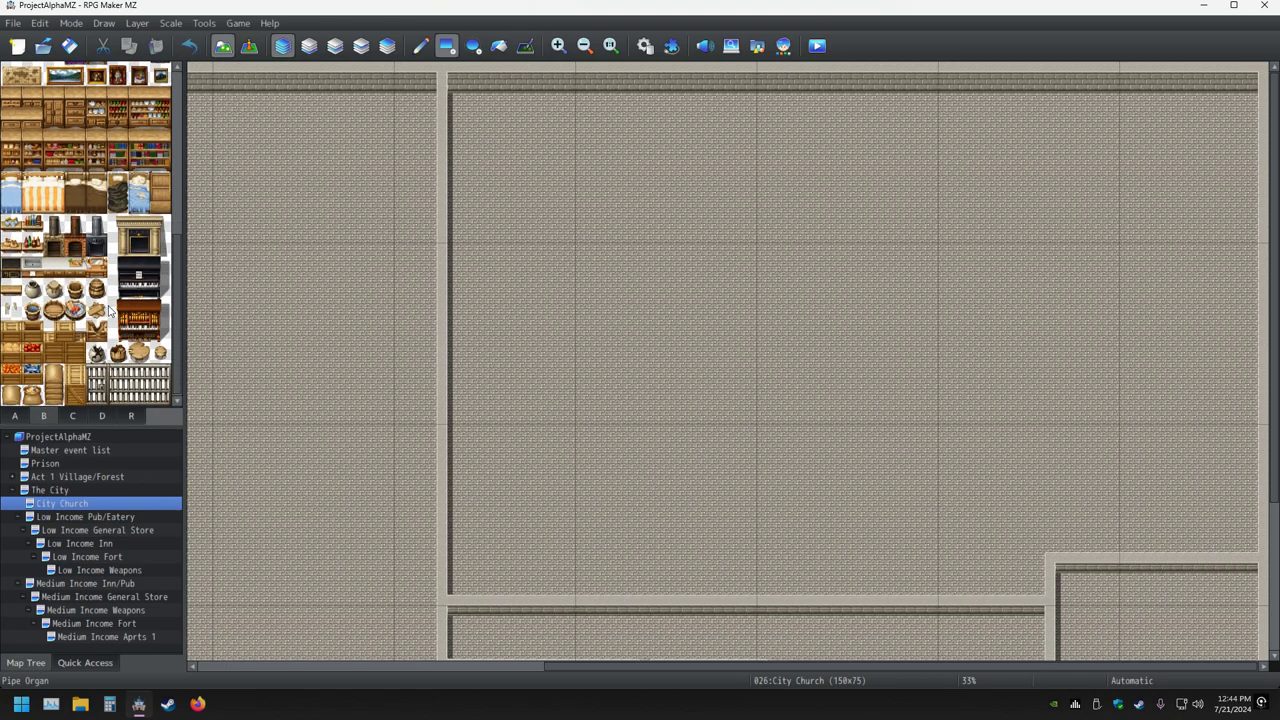
click(72, 415)
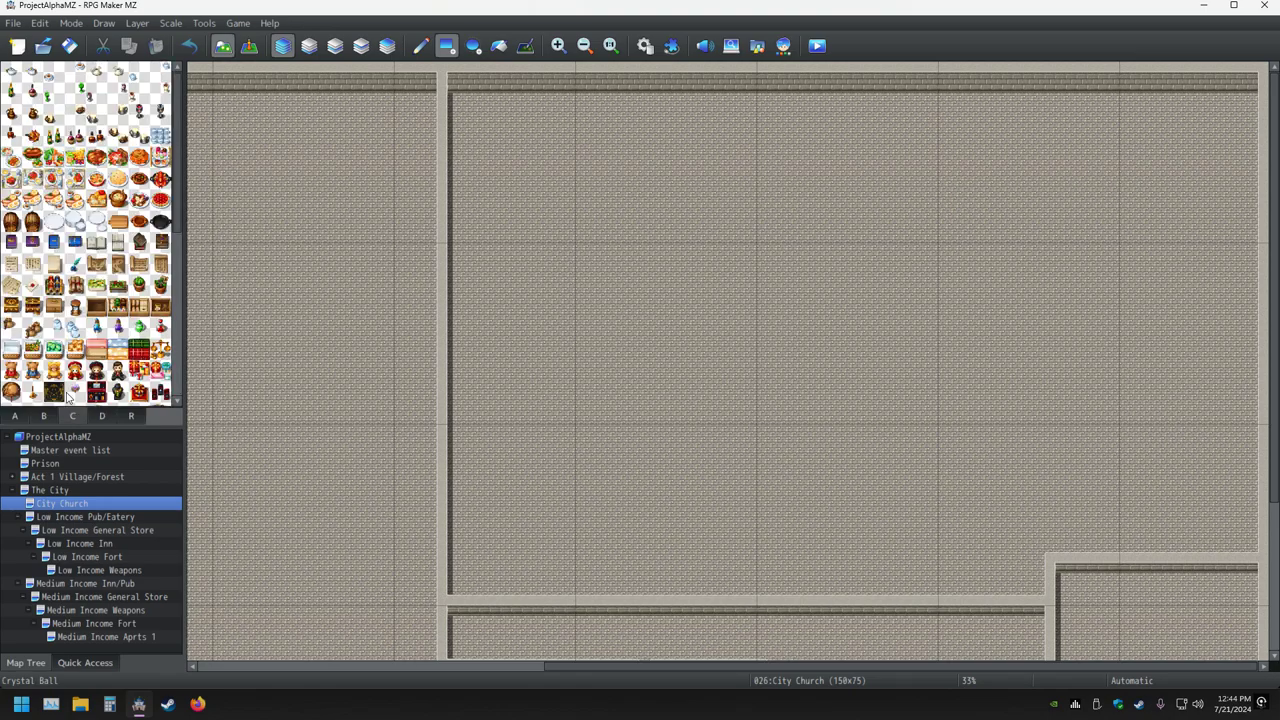
scroll(103, 314, down, 6)
scroll(103, 314, down, 5)
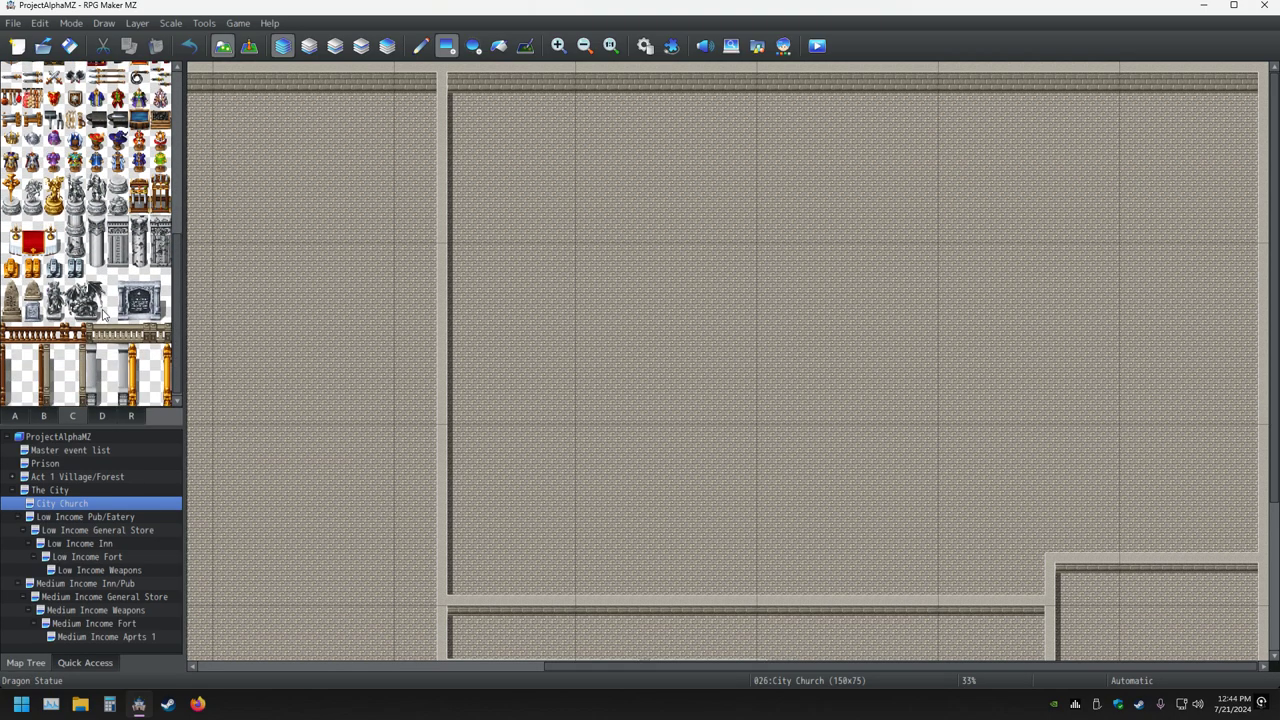
scroll(103, 314, up, 6)
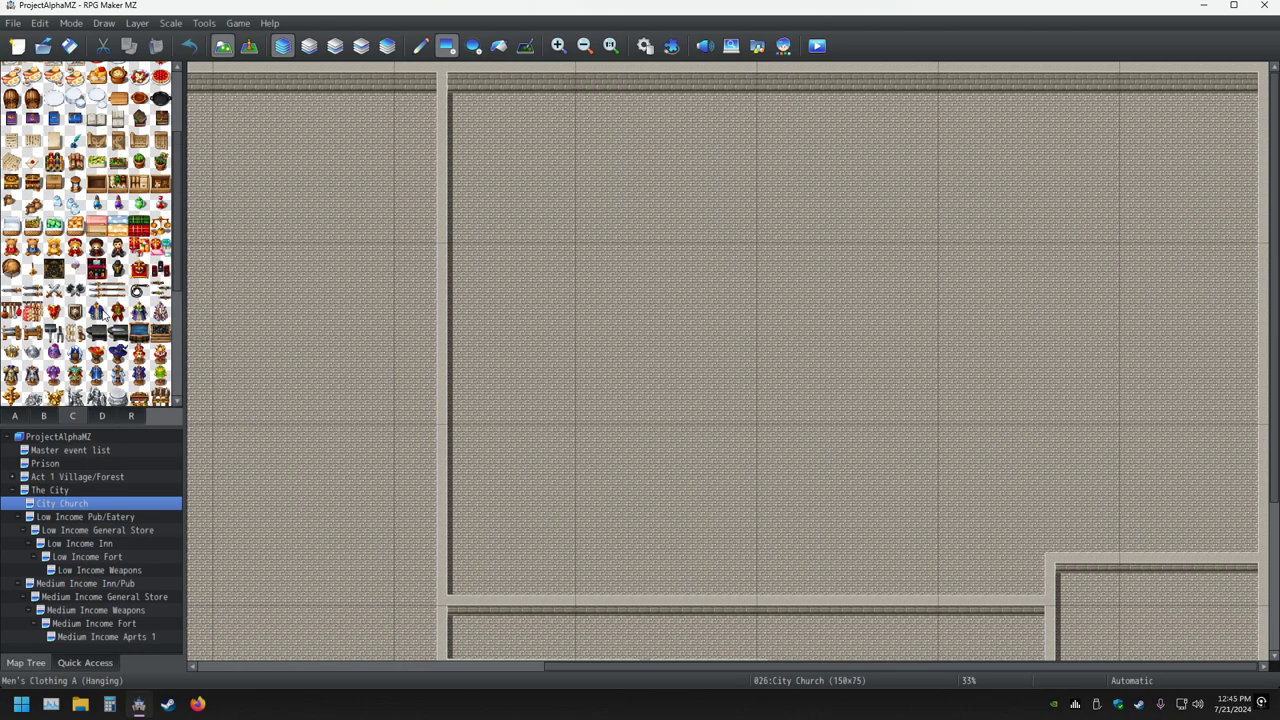
scroll(103, 314, up, 3)
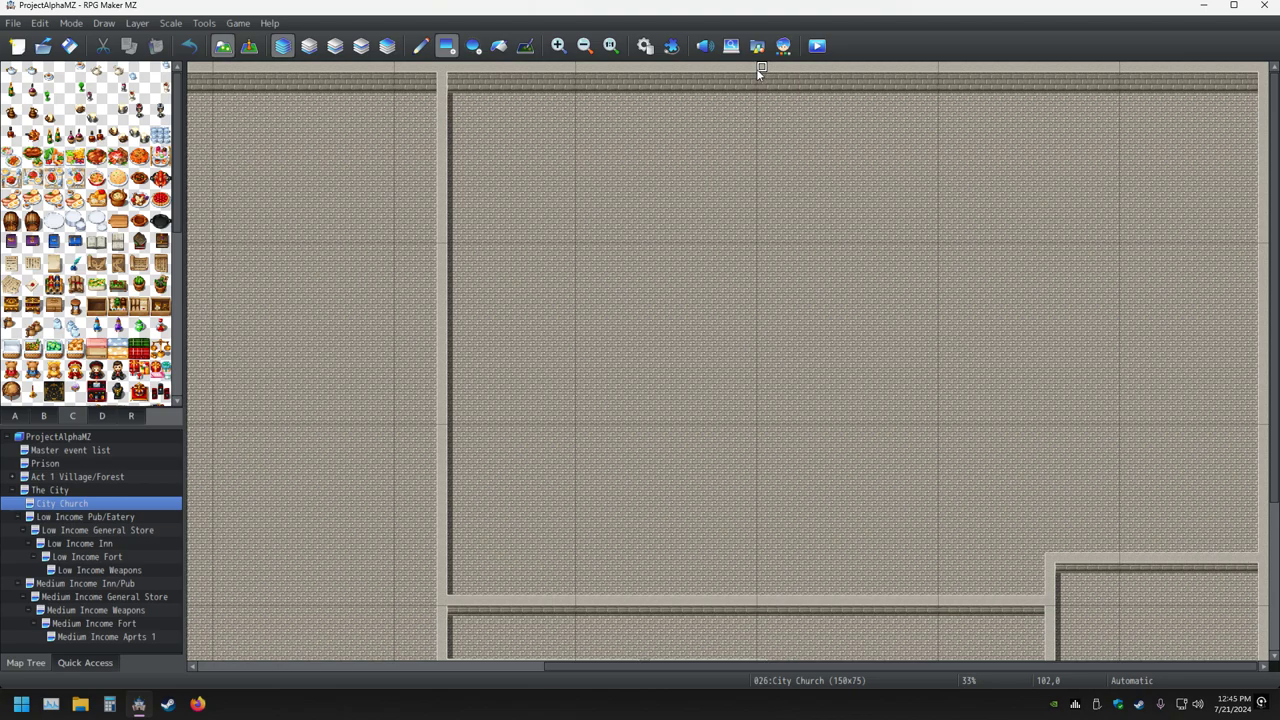
Wall off a room about 35 by 32 tiles in the hall's northwestern corner, running the wall south from the north wall, then west.
drag(757, 69, 762, 227)
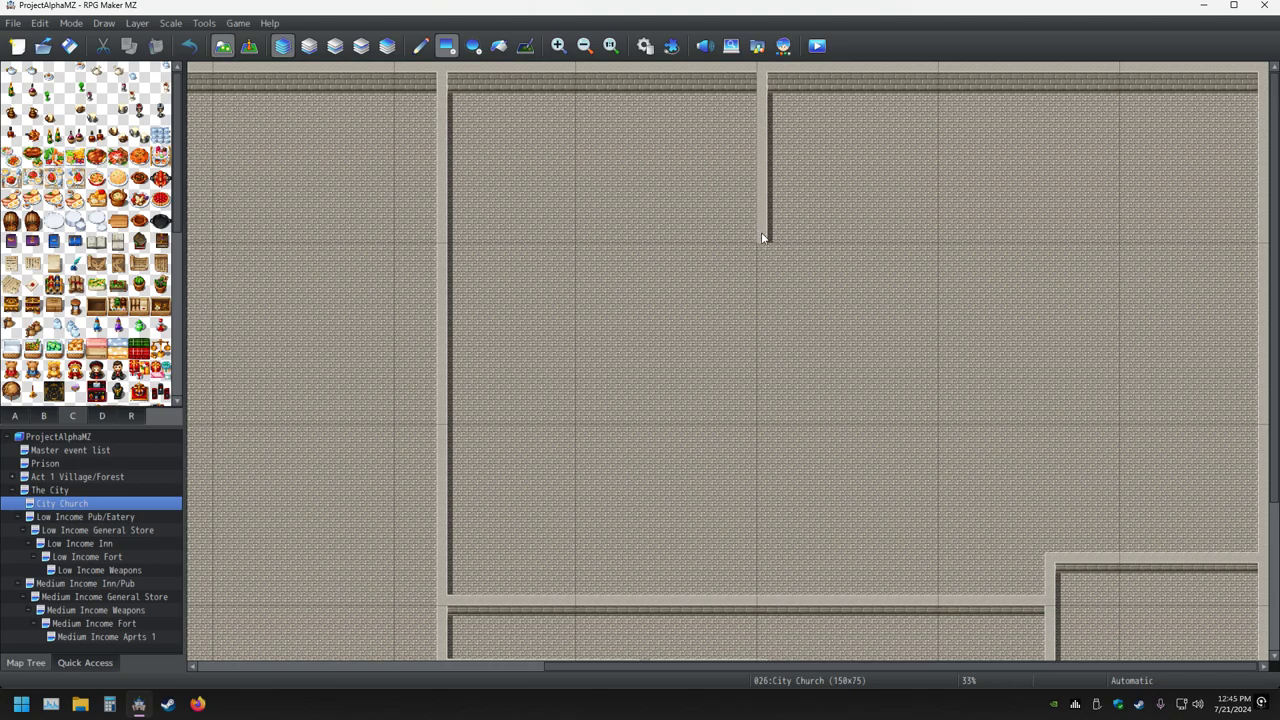
key(ctrl+z)
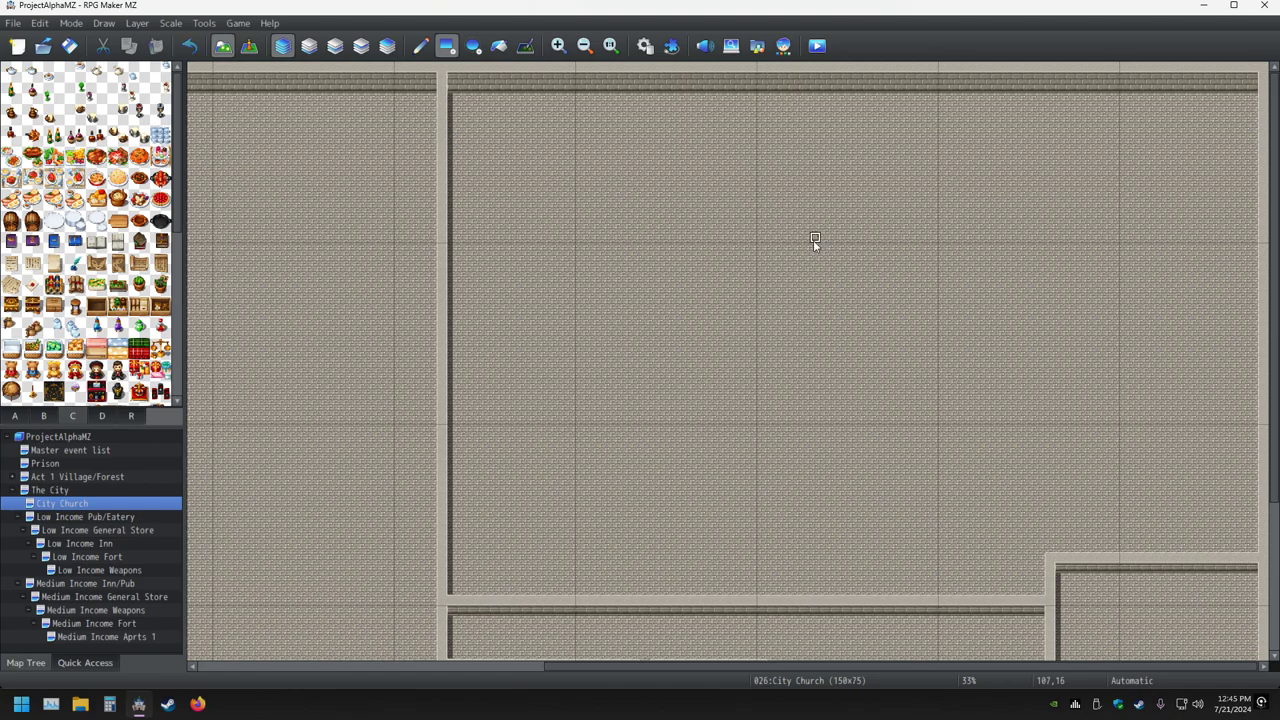
drag(827, 70, 824, 158)
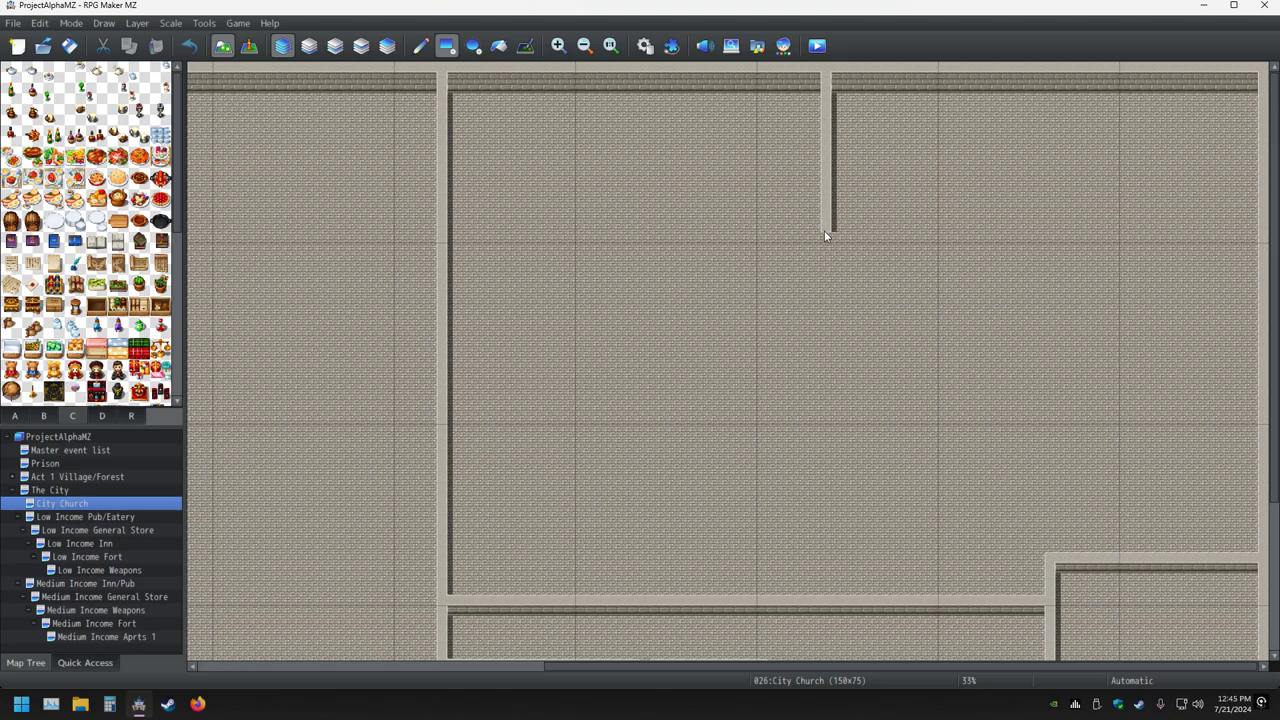
mouse_move(824, 237)
mouse_down()
mouse_move(818, 287)
mouse_move(829, 355)
mouse_up()
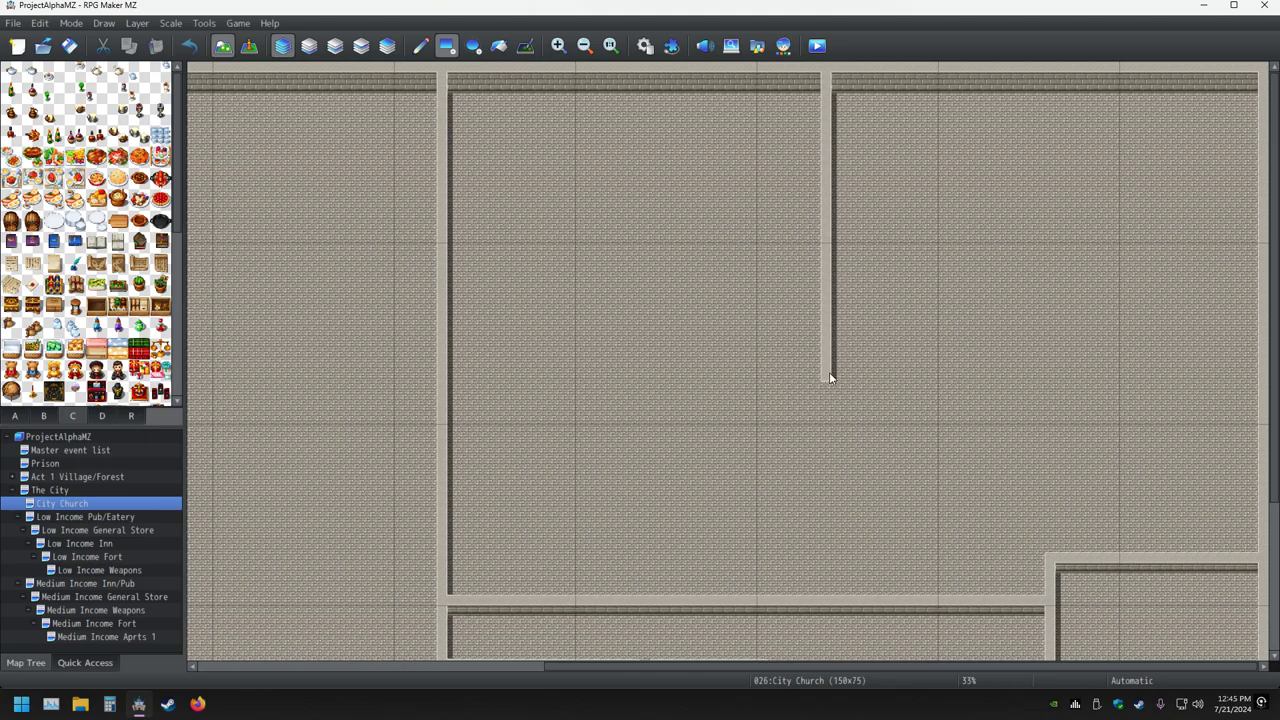
drag(830, 374, 831, 416)
mouse_move(830, 424)
mouse_down()
mouse_move(627, 410)
mouse_move(497, 423)
mouse_up()
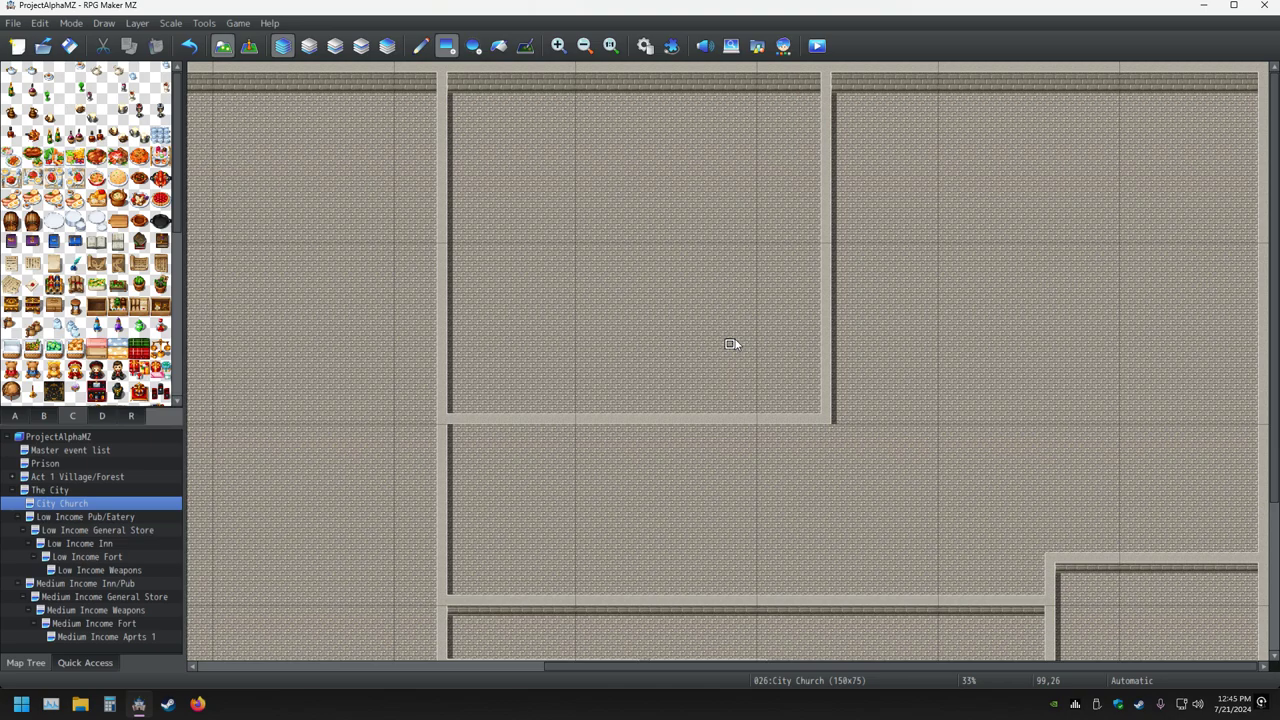
Try copying the walled southeastern room into the hall's northeastern corner with the Rectangle tool.
scroll(892, 363, down, 3)
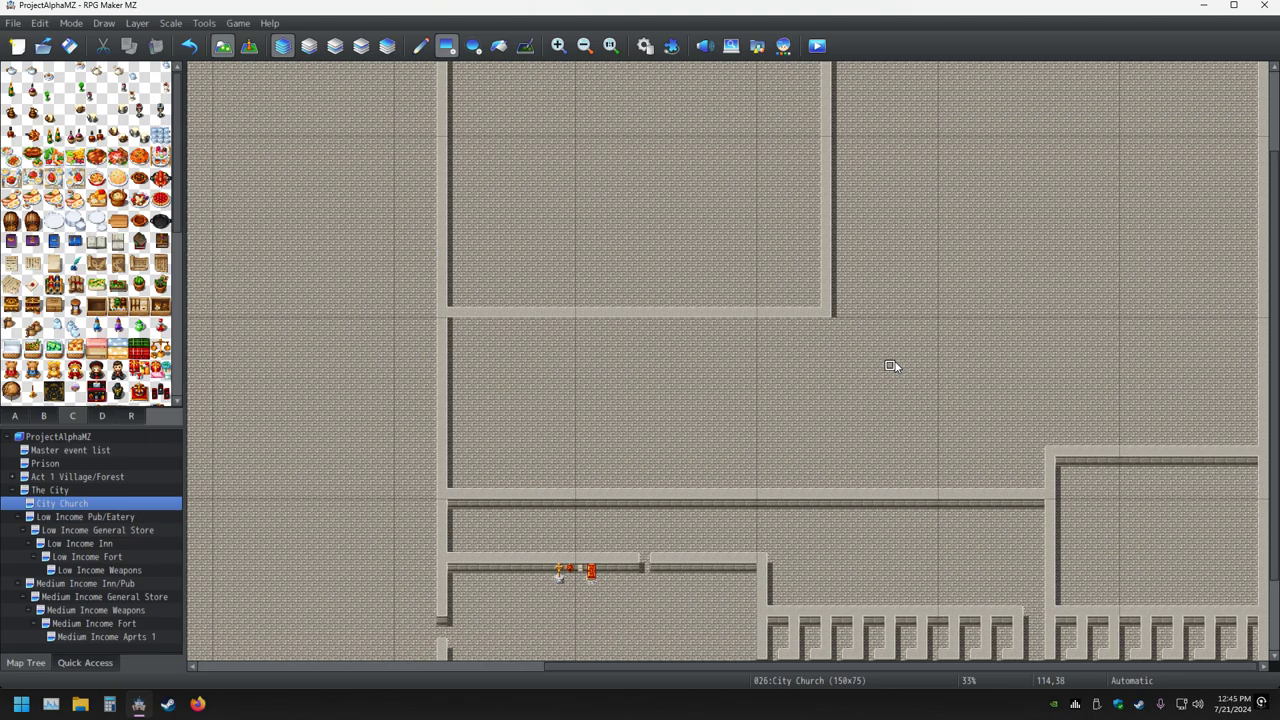
scroll(892, 366, up, 3)
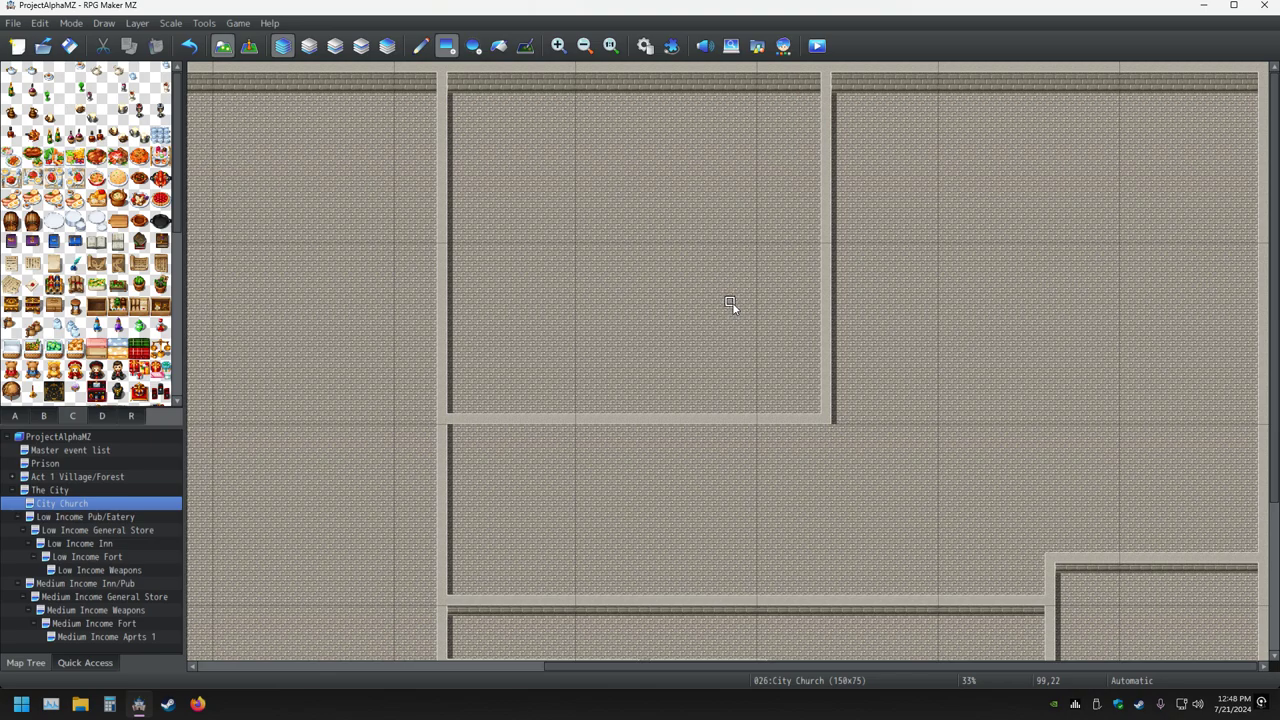
scroll(926, 357, down, 3)
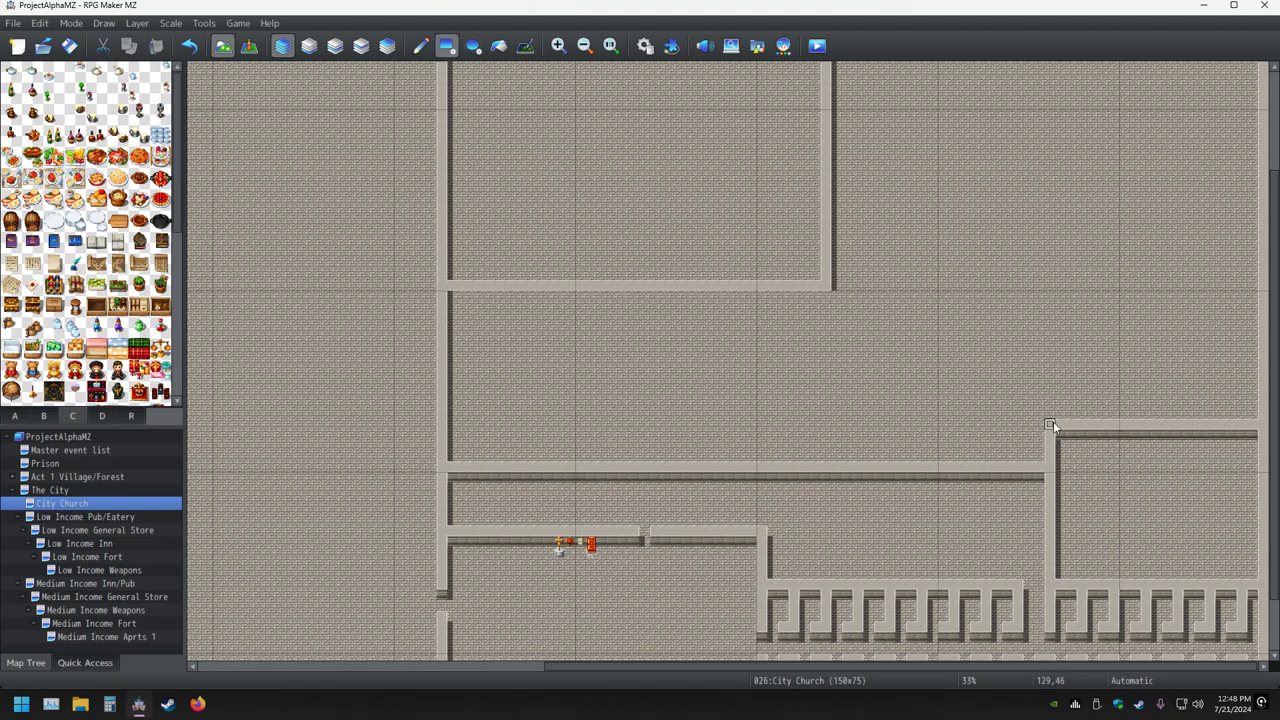
drag(1053, 421, 1260, 587)
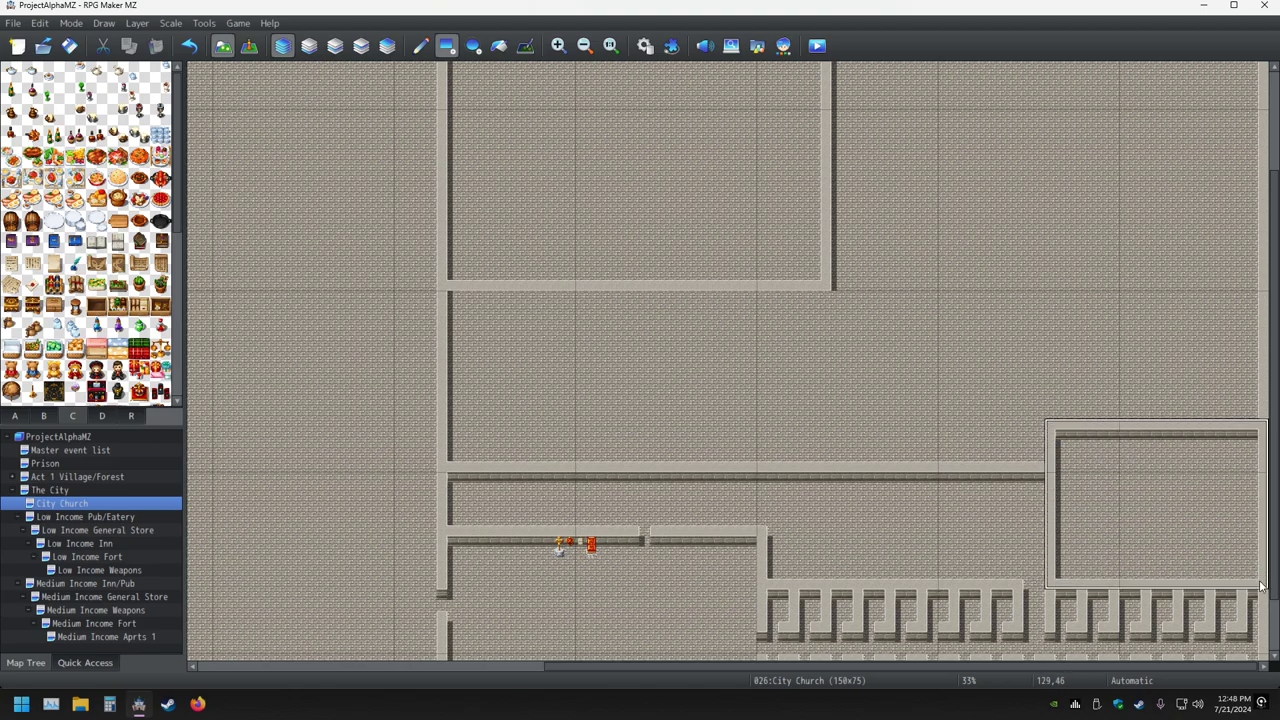
scroll(1160, 440, up, 3)
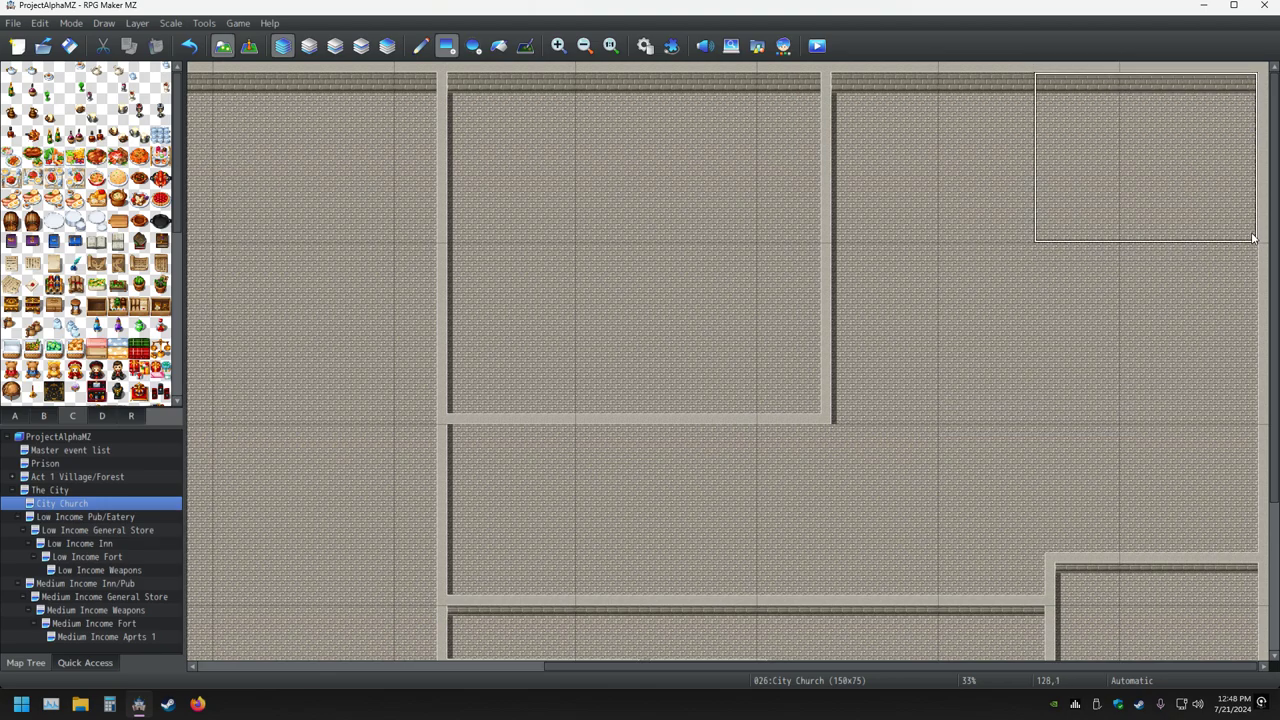
drag(1254, 240, 1041, 78)
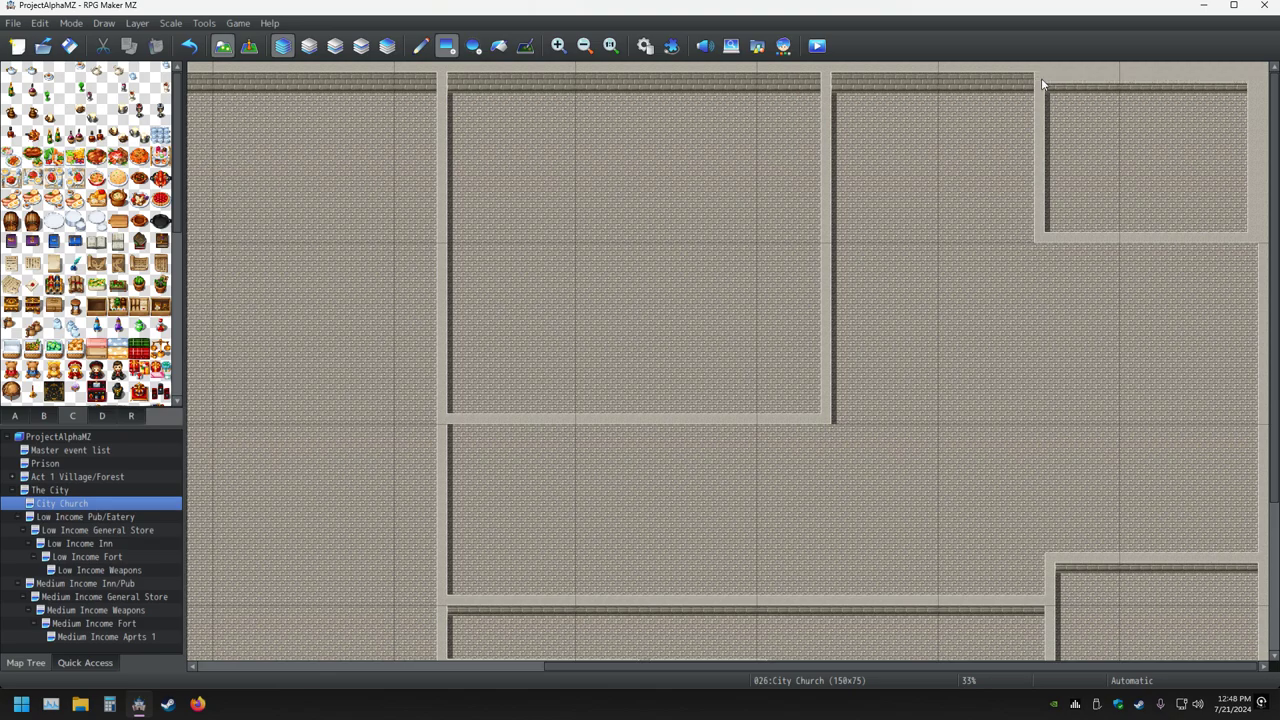
right_click(1101, 410)
Switch to the Pencil tool and undo both the copied northeastern room and a stray stroke along the southeastern room's north wall.
click(420, 45)
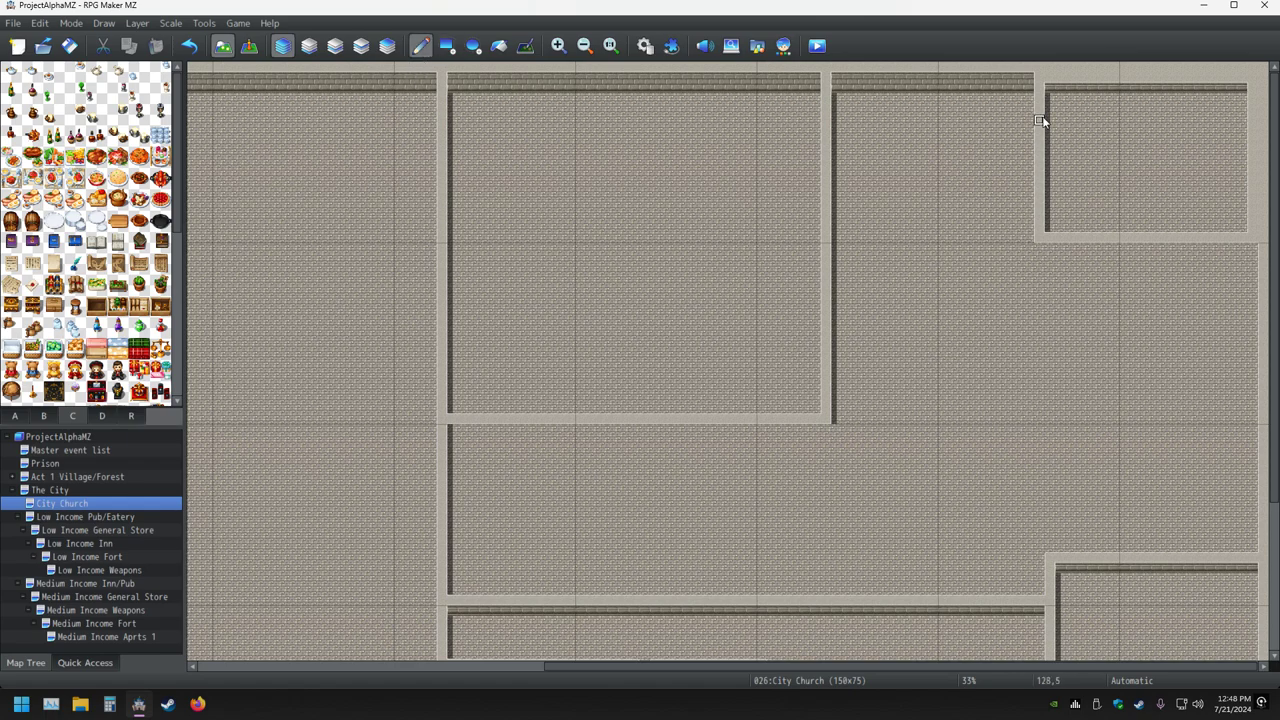
click(189, 45)
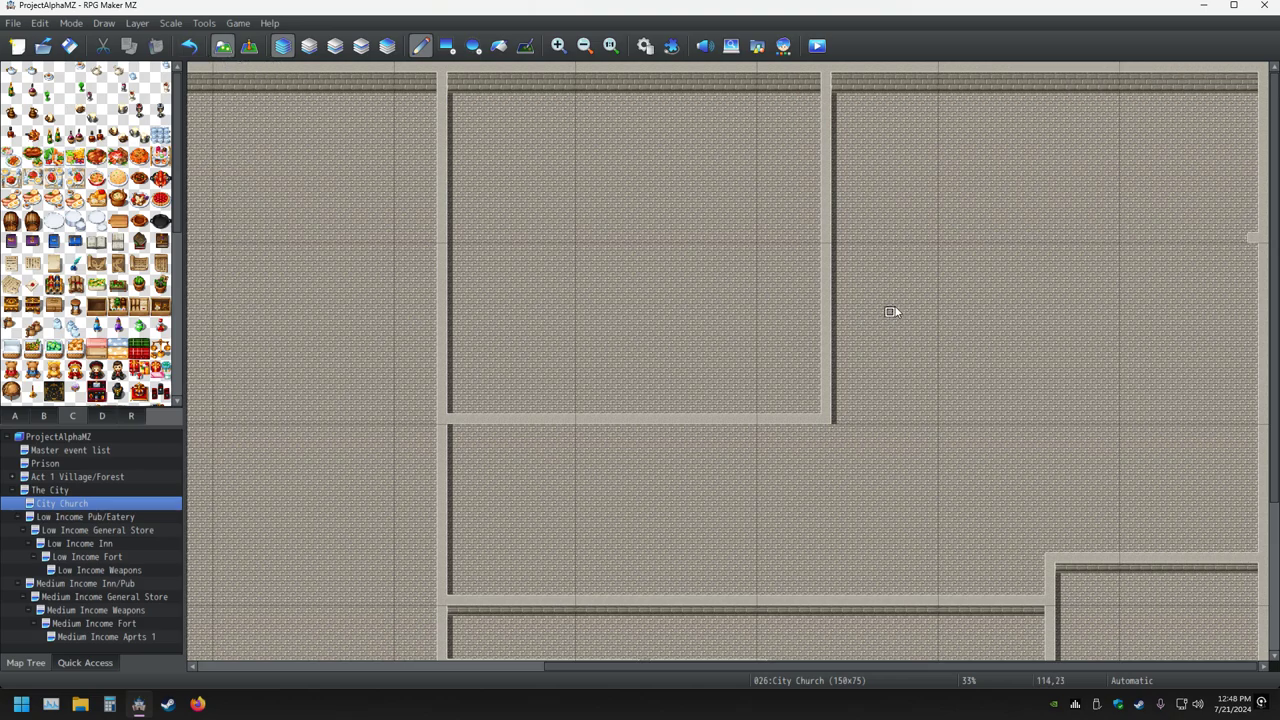
scroll(1049, 386, down, 4)
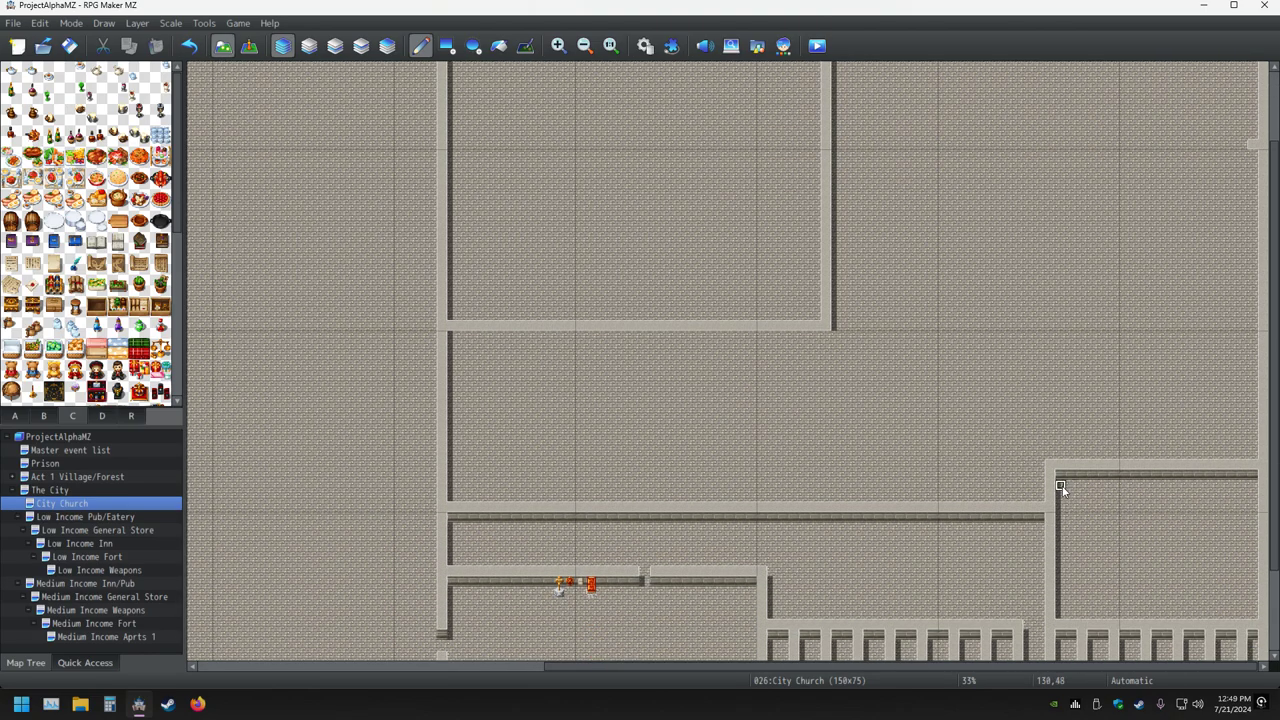
drag(1060, 478, 1118, 470)
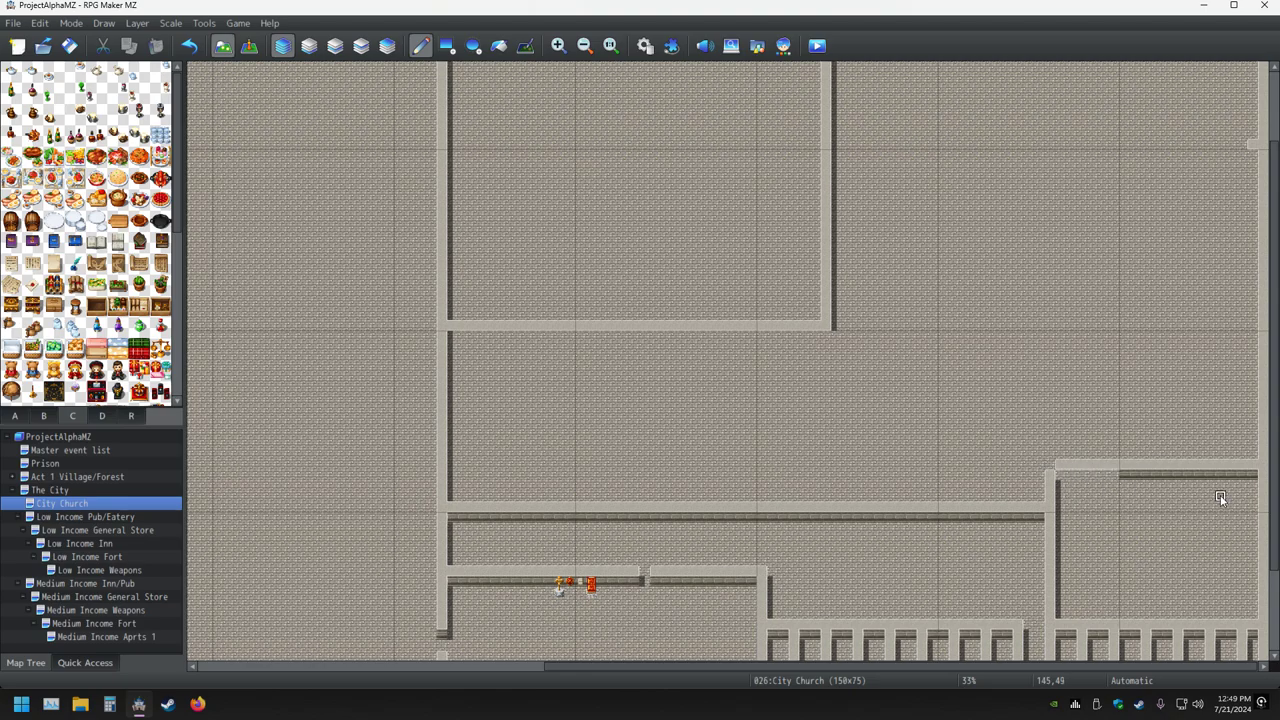
click(190, 46)
Try stamping a 20 by 16 tile copy of the southeastern room beside the new northwestern room, and undo it.
right_drag(1049, 468, 1262, 624)
scroll(1097, 486, up, 3)
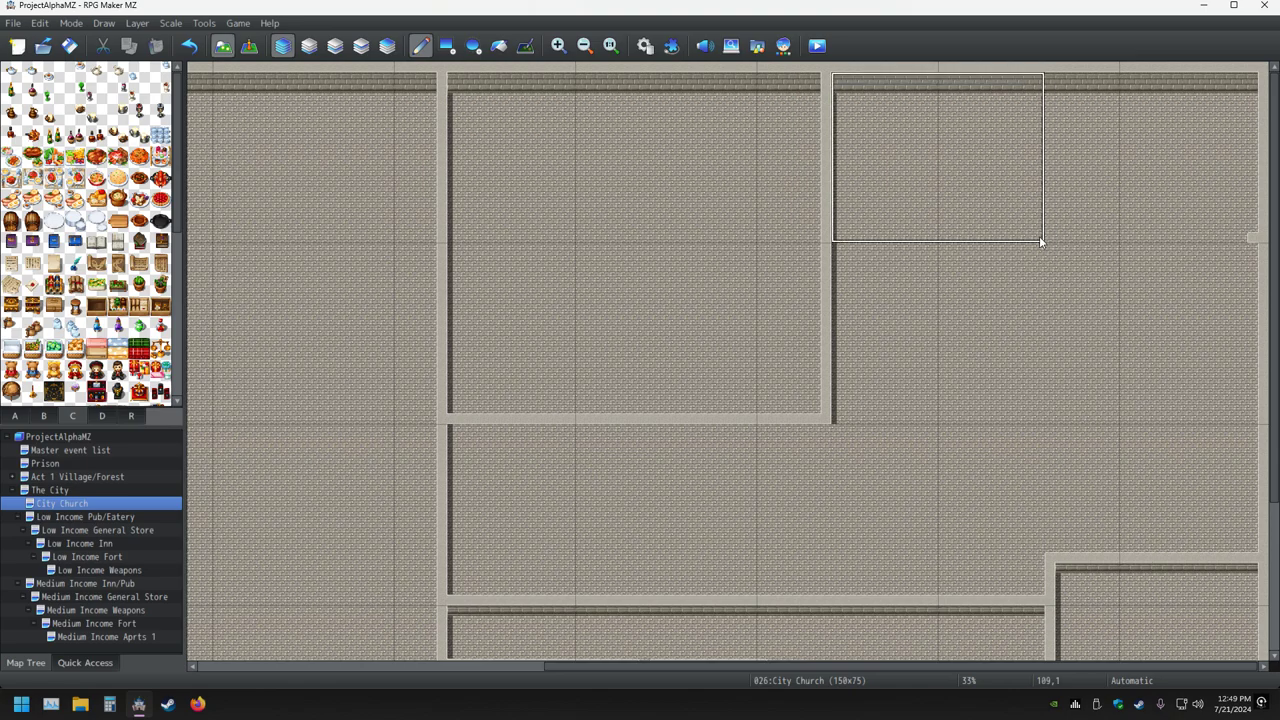
drag(1050, 241, 1031, 237)
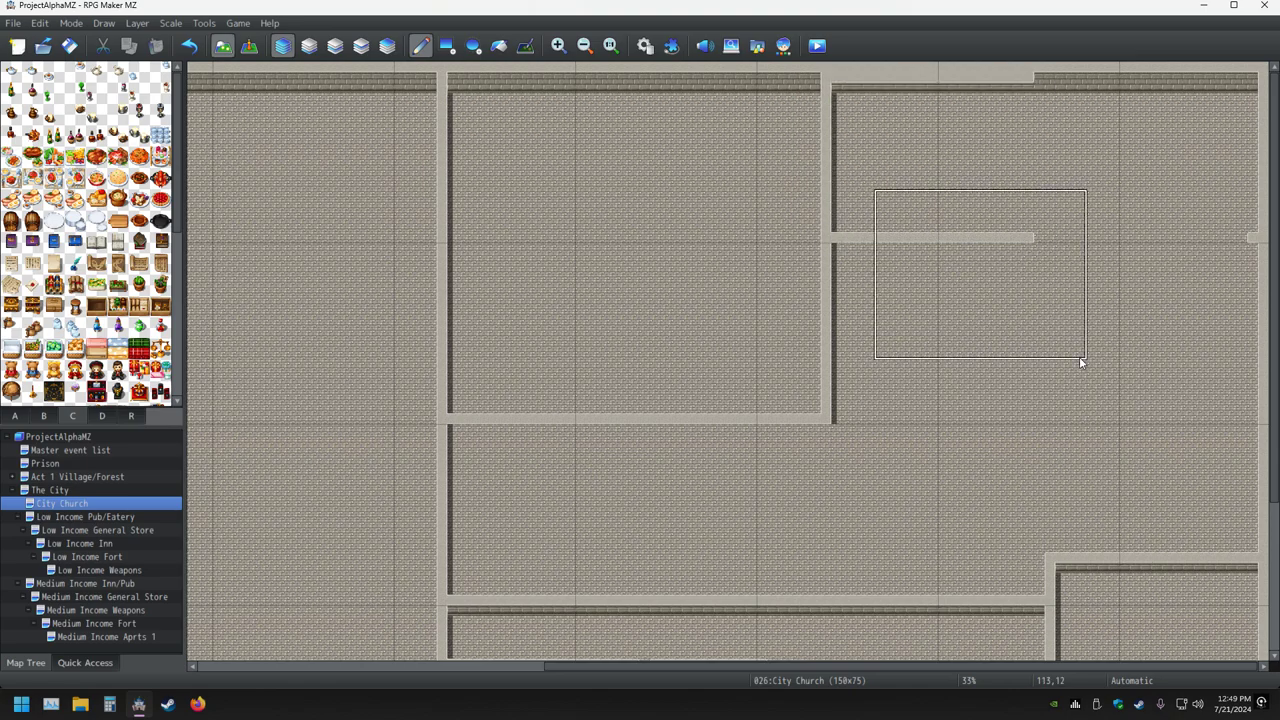
scroll(1123, 404, down, 3)
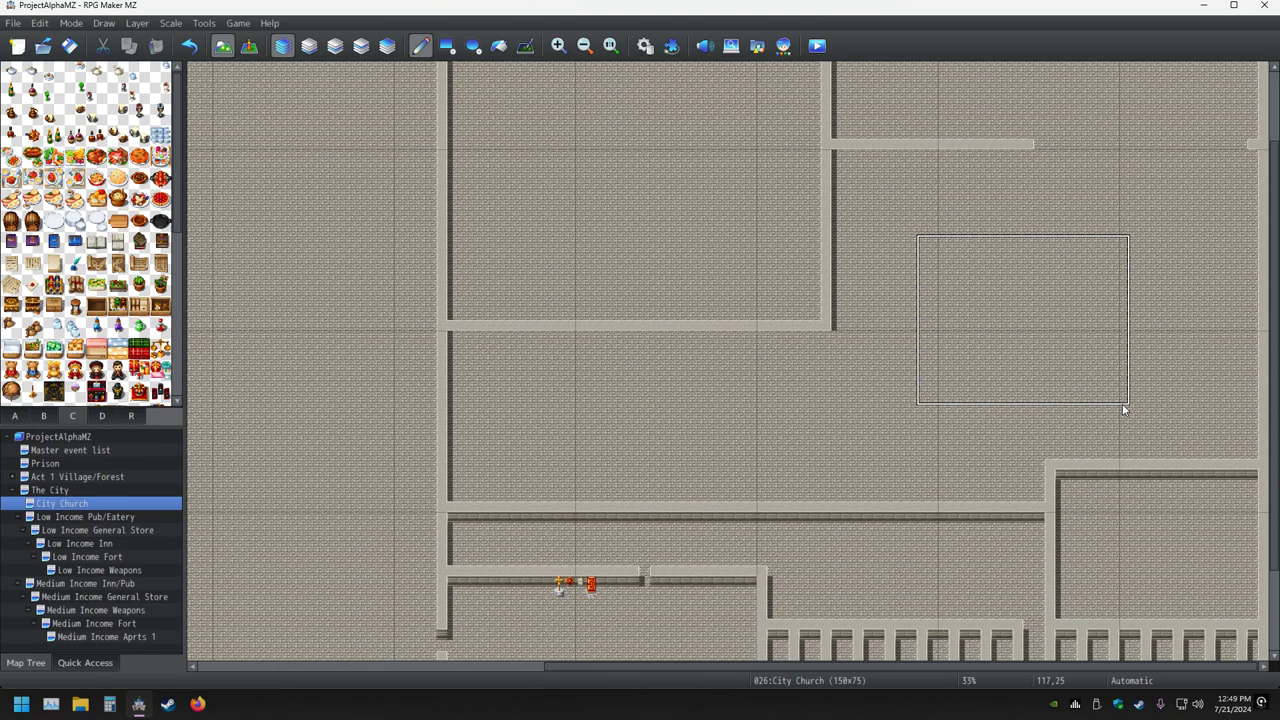
click(189, 45)
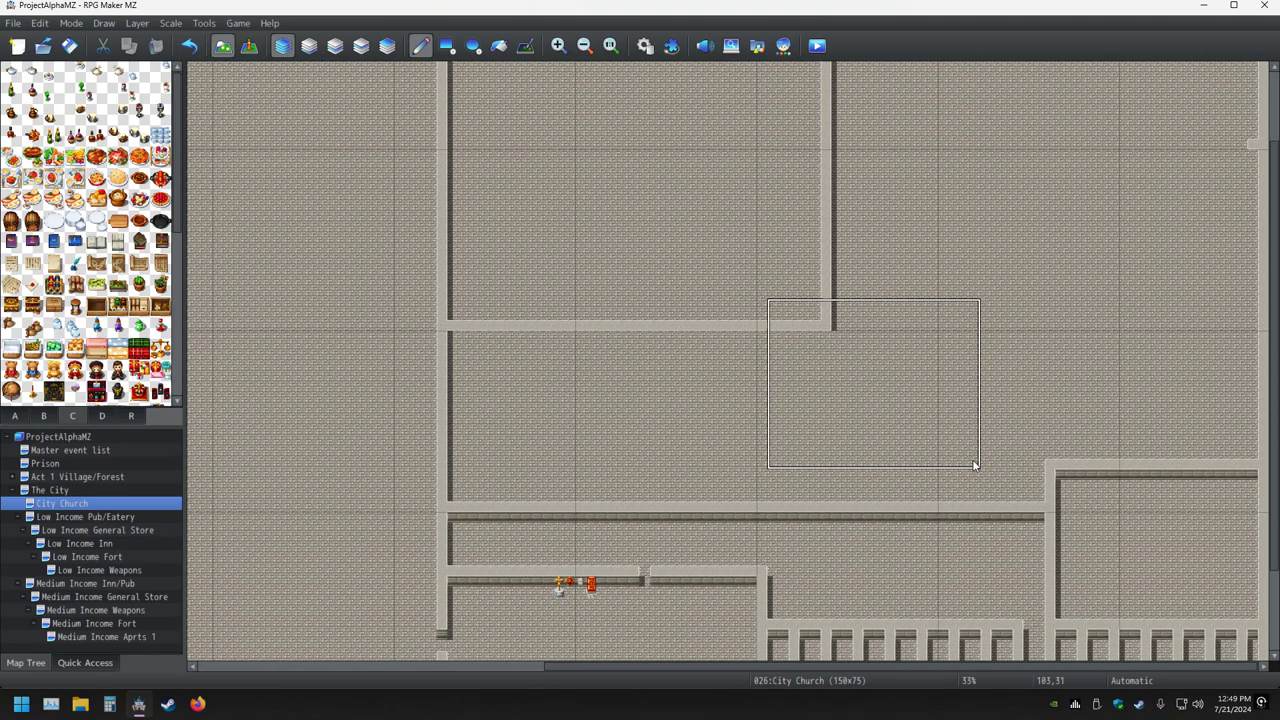
Copy the full southeastern room, about 21 by 16 tiles with its walls, and stamp it twice side by side along the northeastern wall.
right_click(1049, 466)
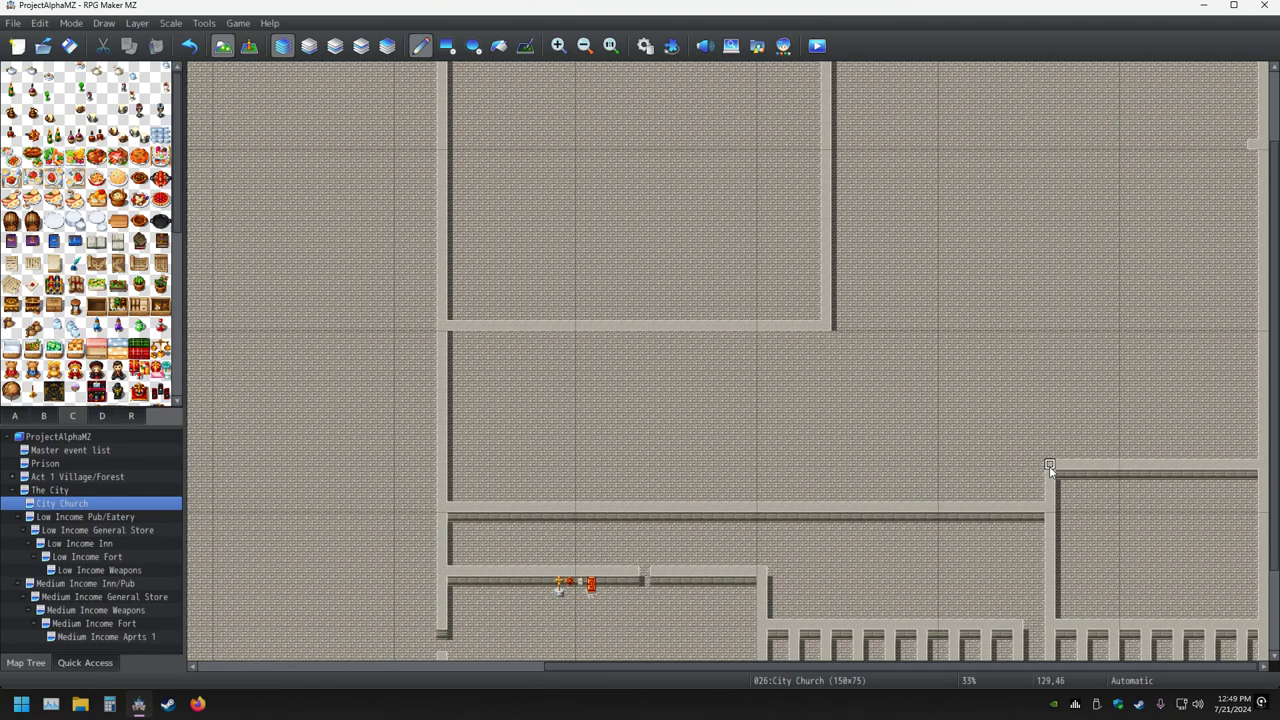
right_drag(1049, 466, 1266, 628)
scroll(1145, 518, up, 3)
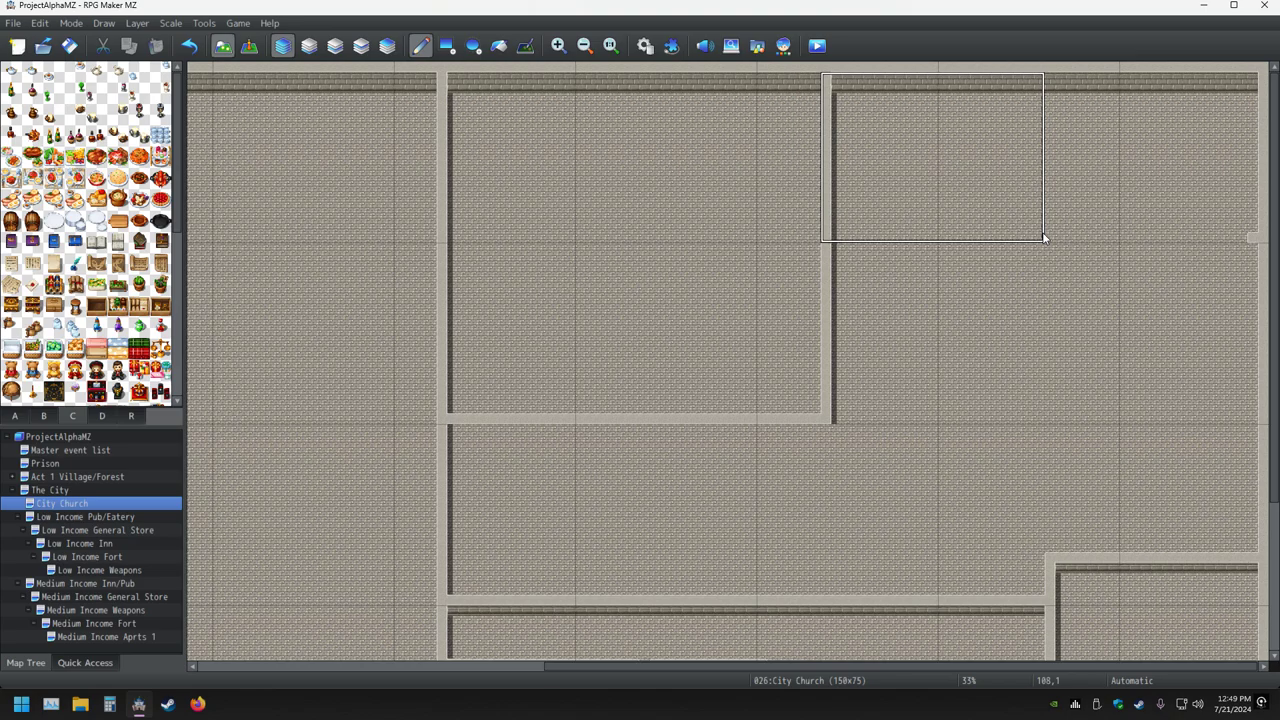
click(1043, 238)
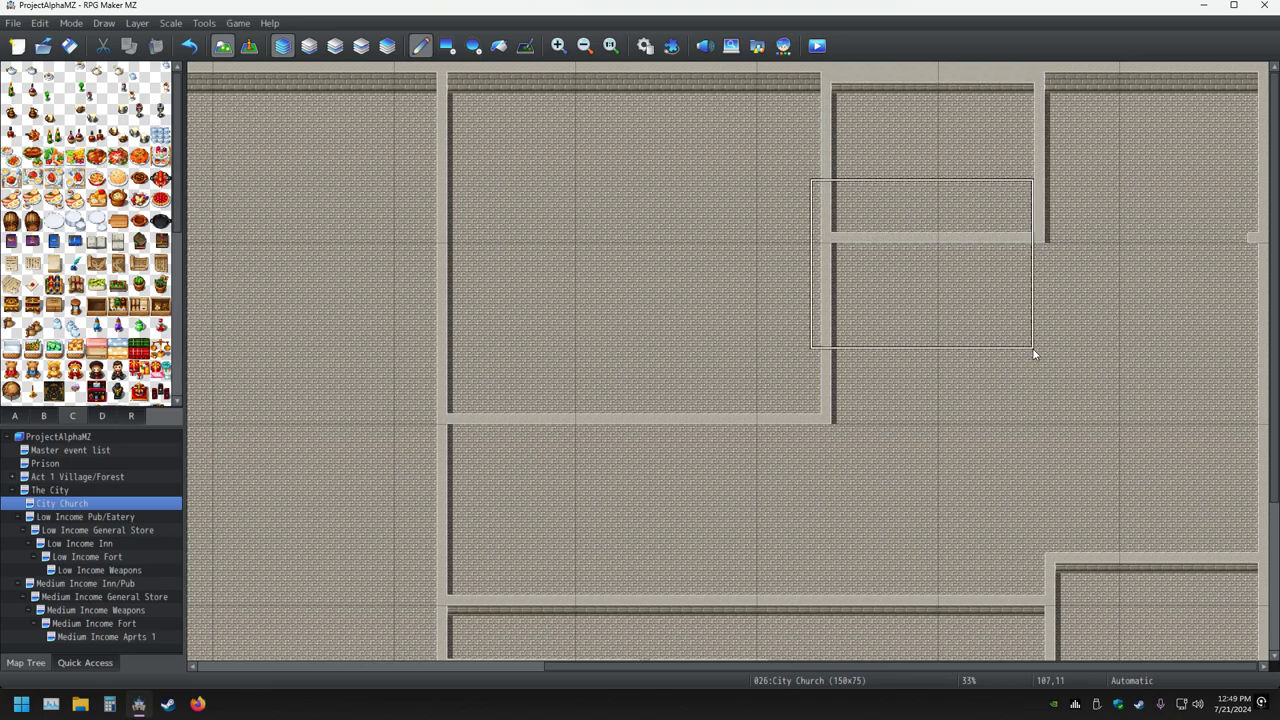
click(1260, 240)
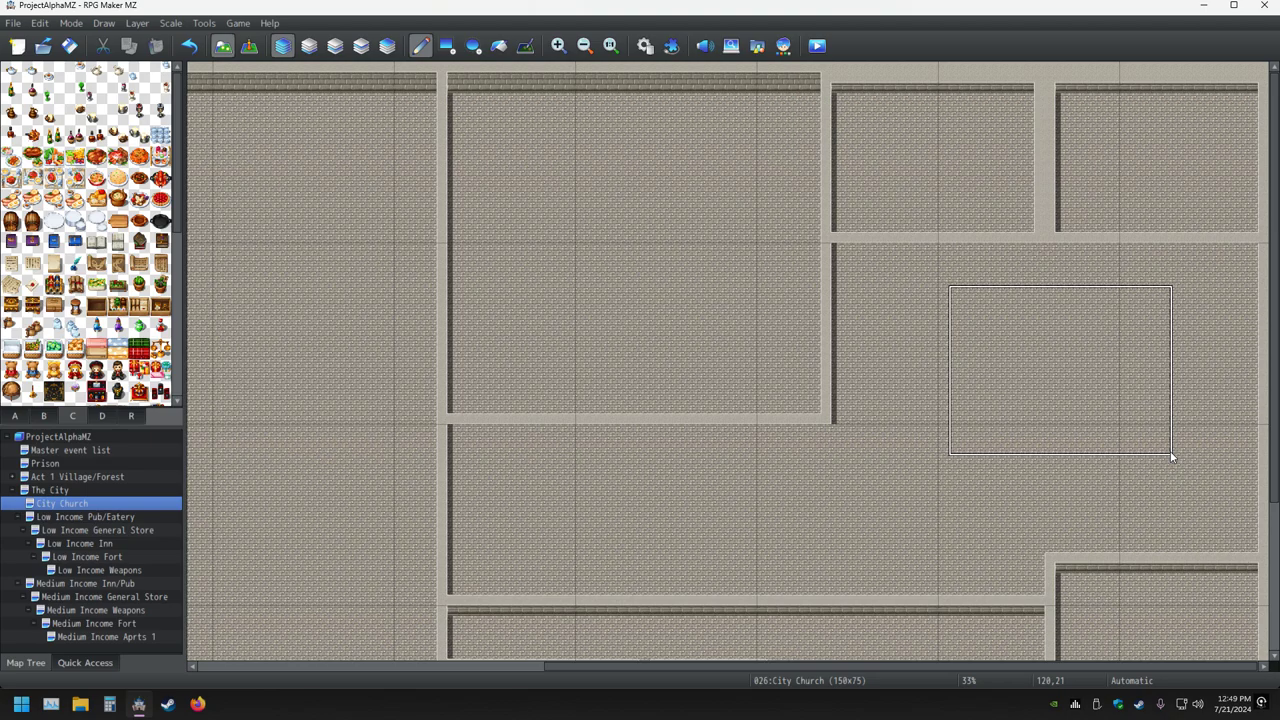
Undo the two side-by-side room copies and a misaligned copy stamped in the hall's northeastern corner.
key(ctrl+z)
key(ctrl+z)
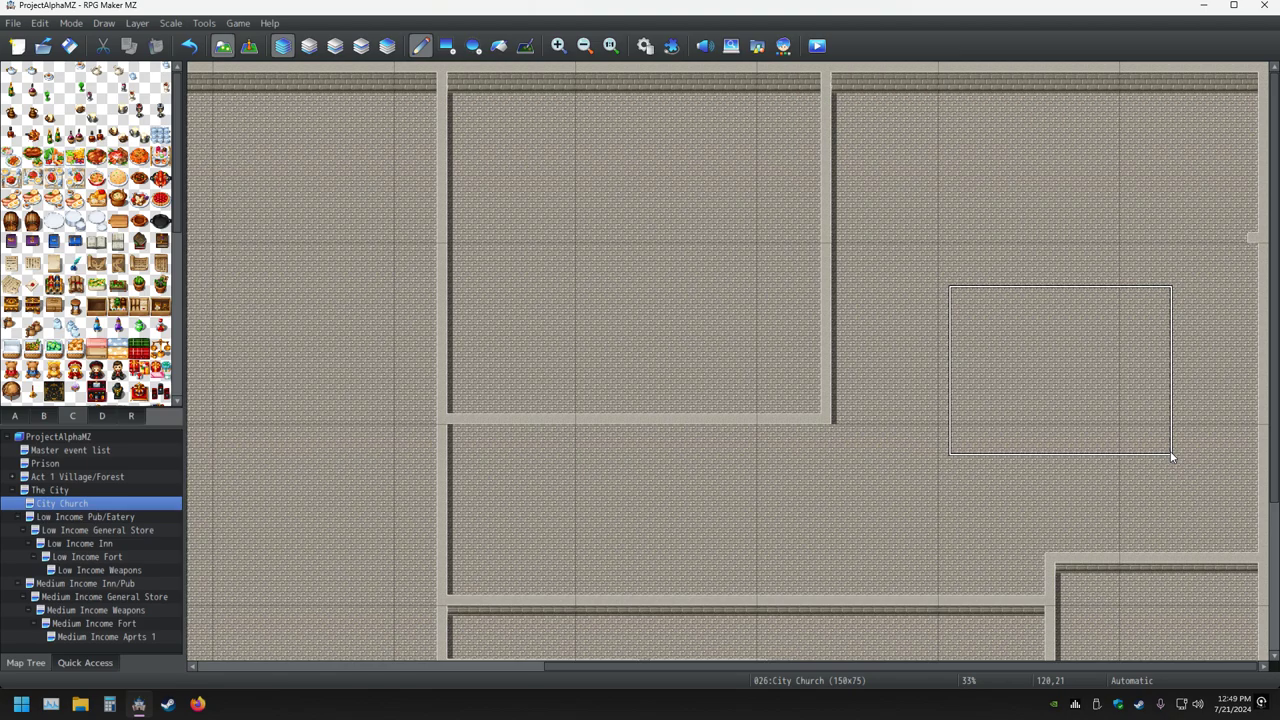
click(1254, 245)
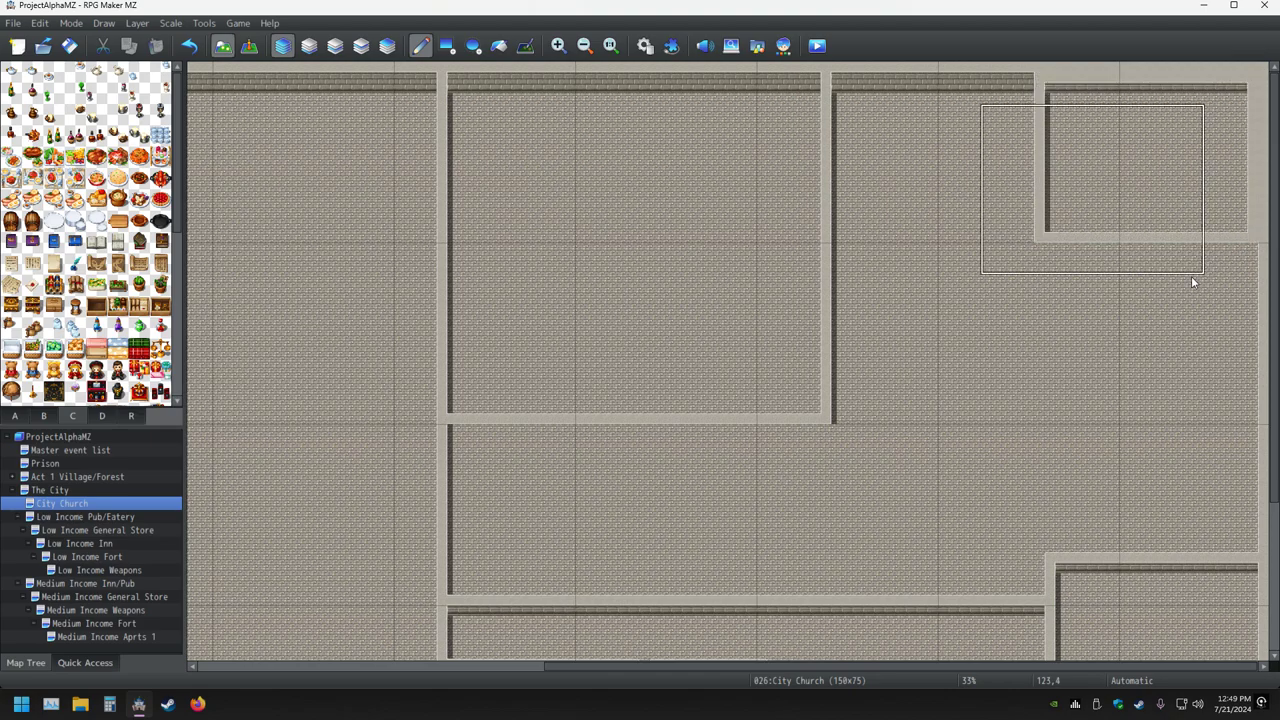
key(ctrl+z)
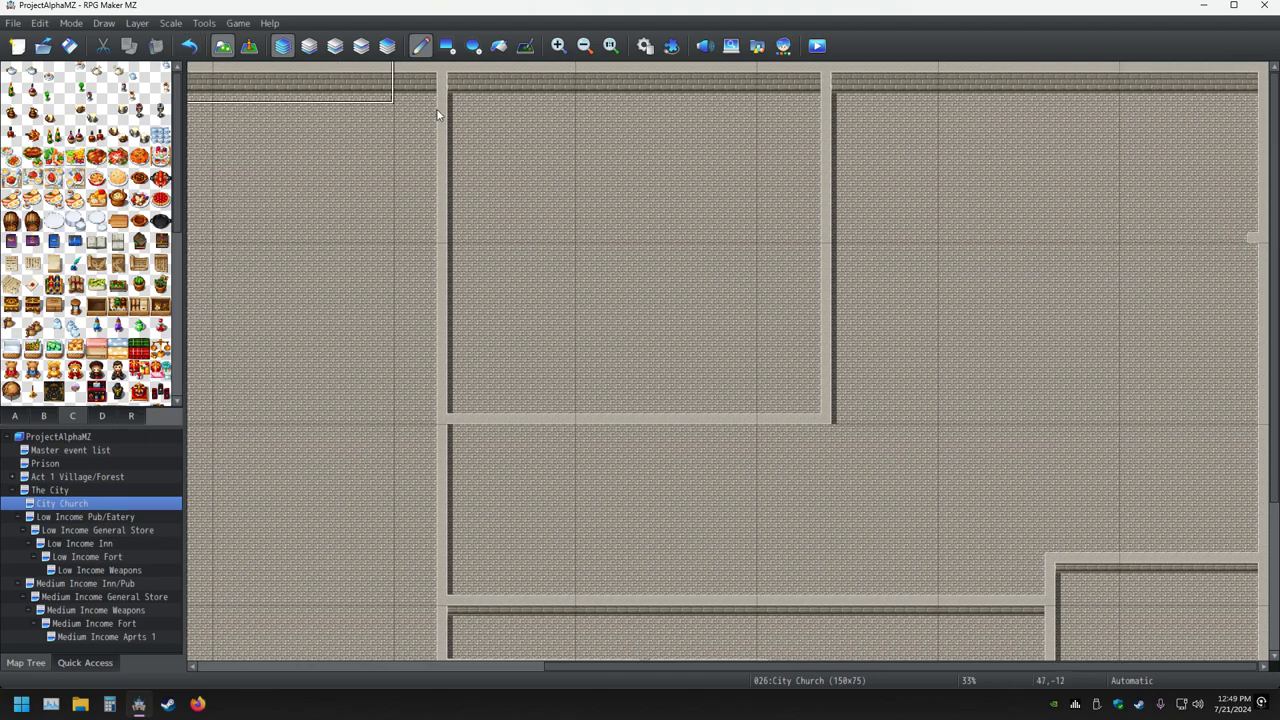
Try stacking three stamped copies of the southeastern room along the eastern wall, up to the northeastern corner.
click(1262, 249)
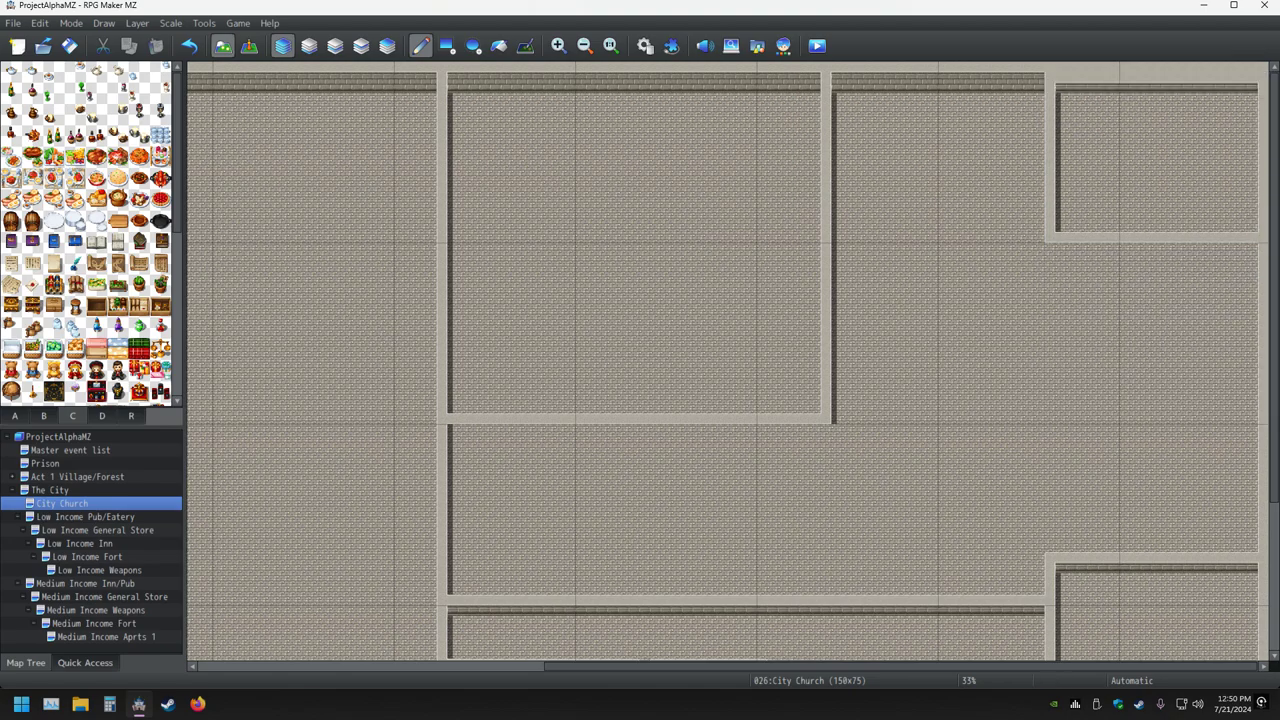
click(1264, 418)
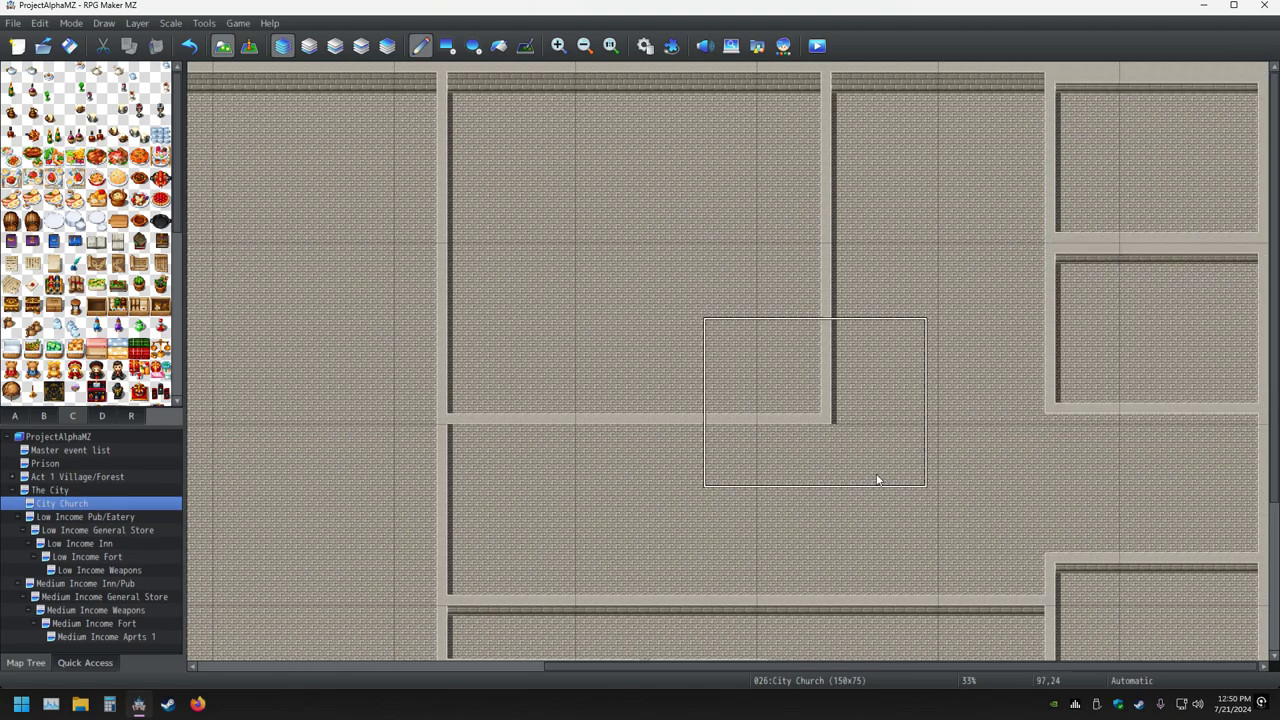
click(189, 46)
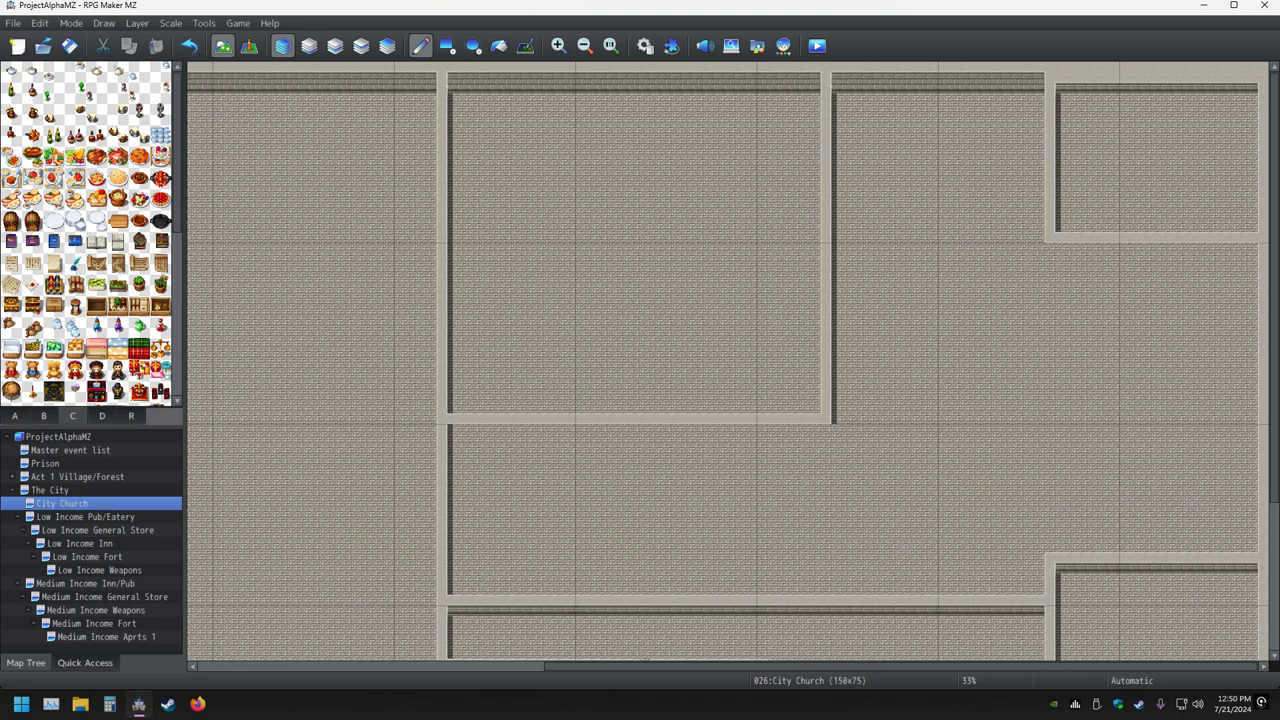
click(1264, 408)
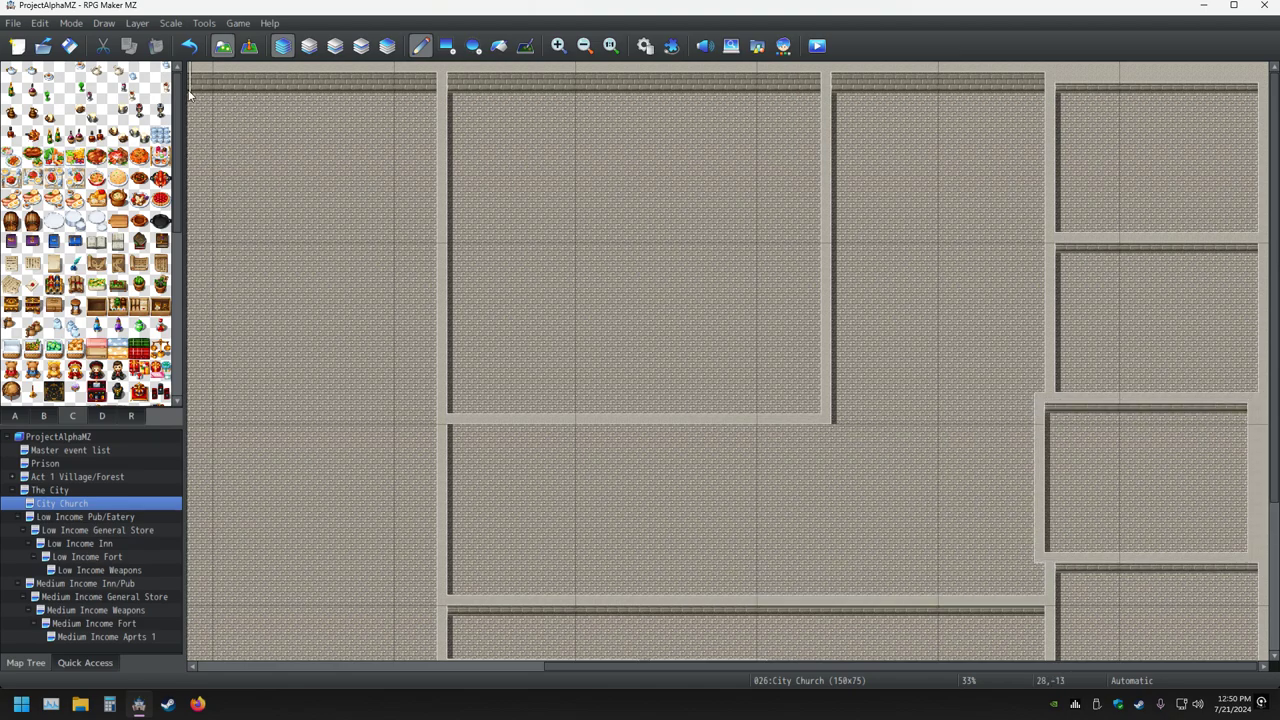
click(189, 46)
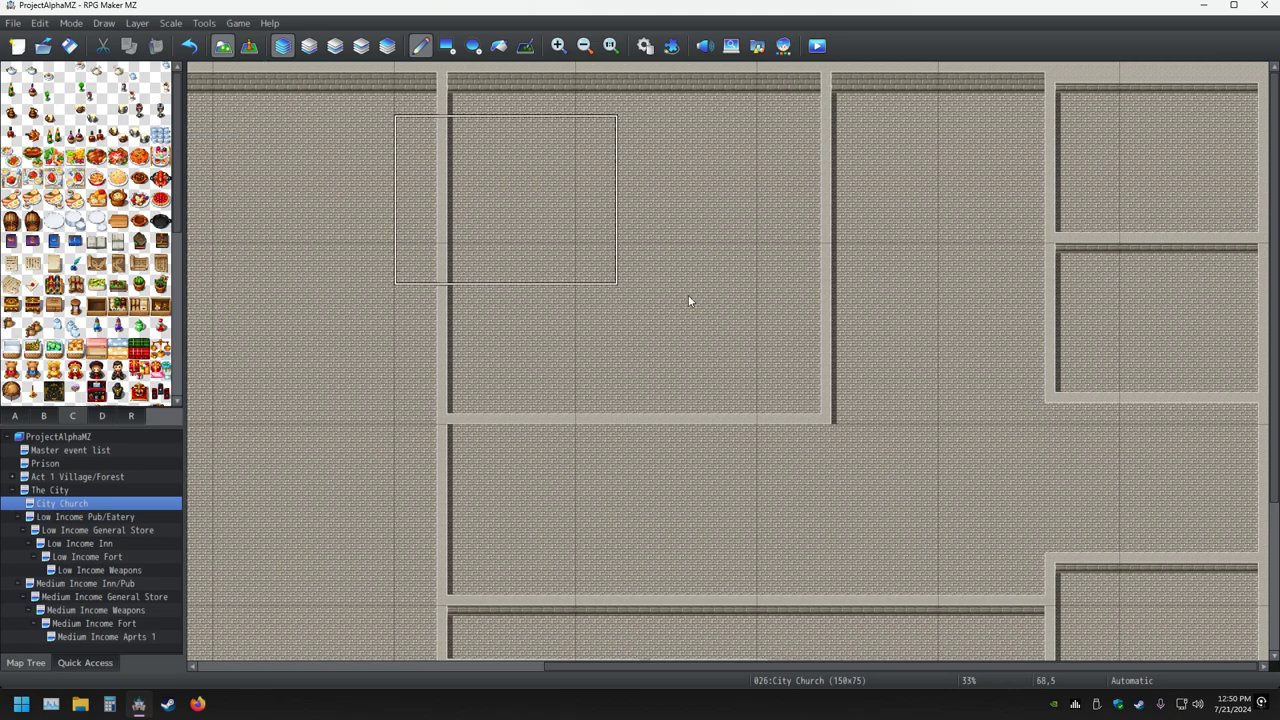
click(1264, 561)
right_click(978, 586)
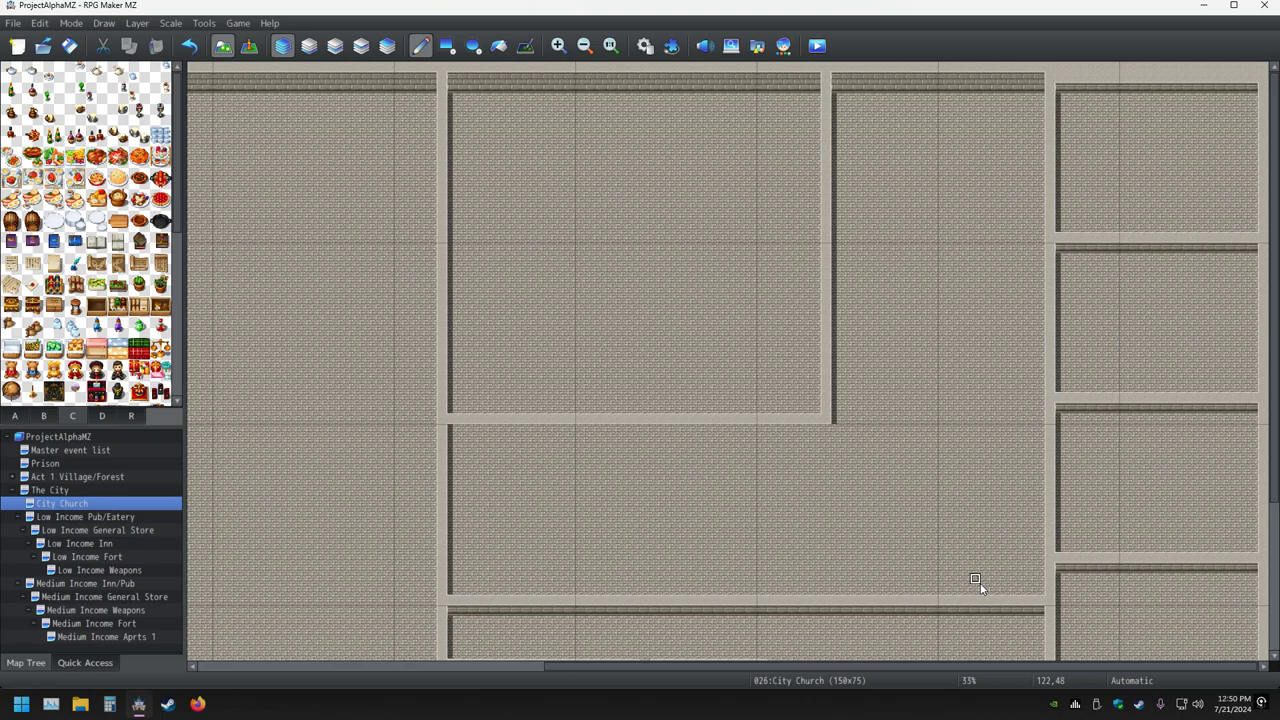
Undo the stacked room copies and the stray wall tile by the eastern wall, and save the project.
key(ctrl+z)
key(ctrl+z)
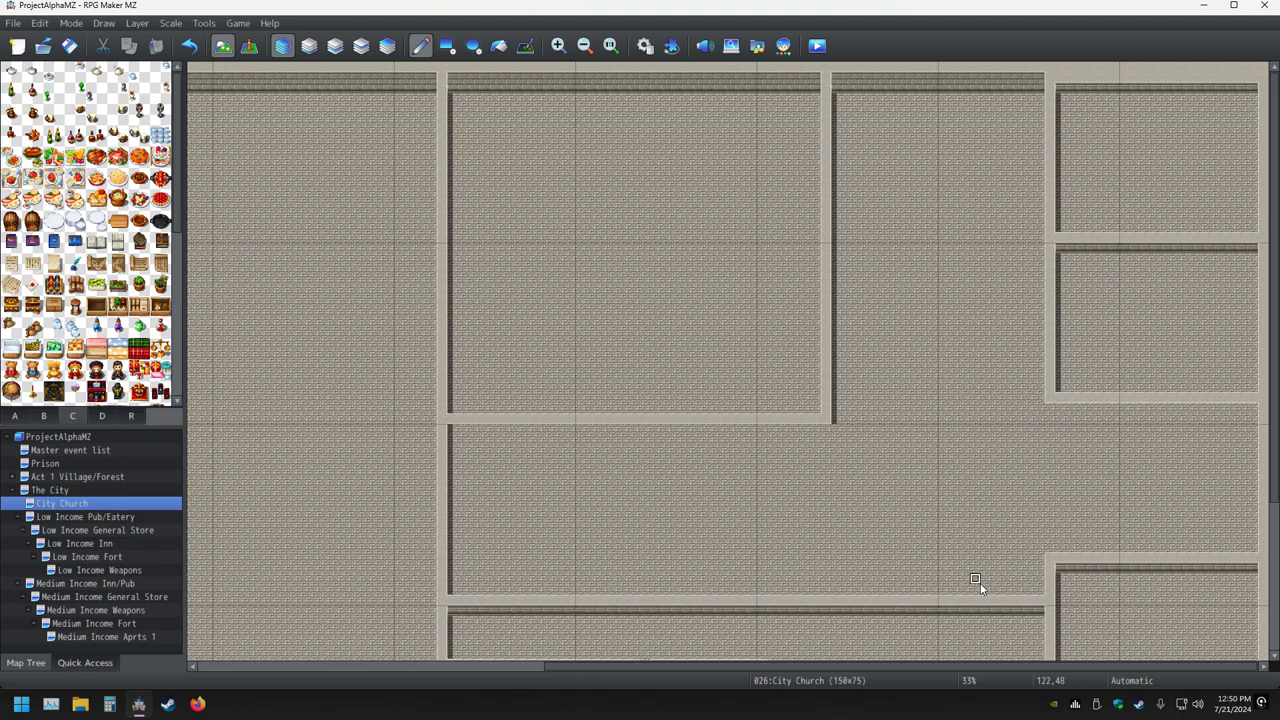
key(ctrl+z)
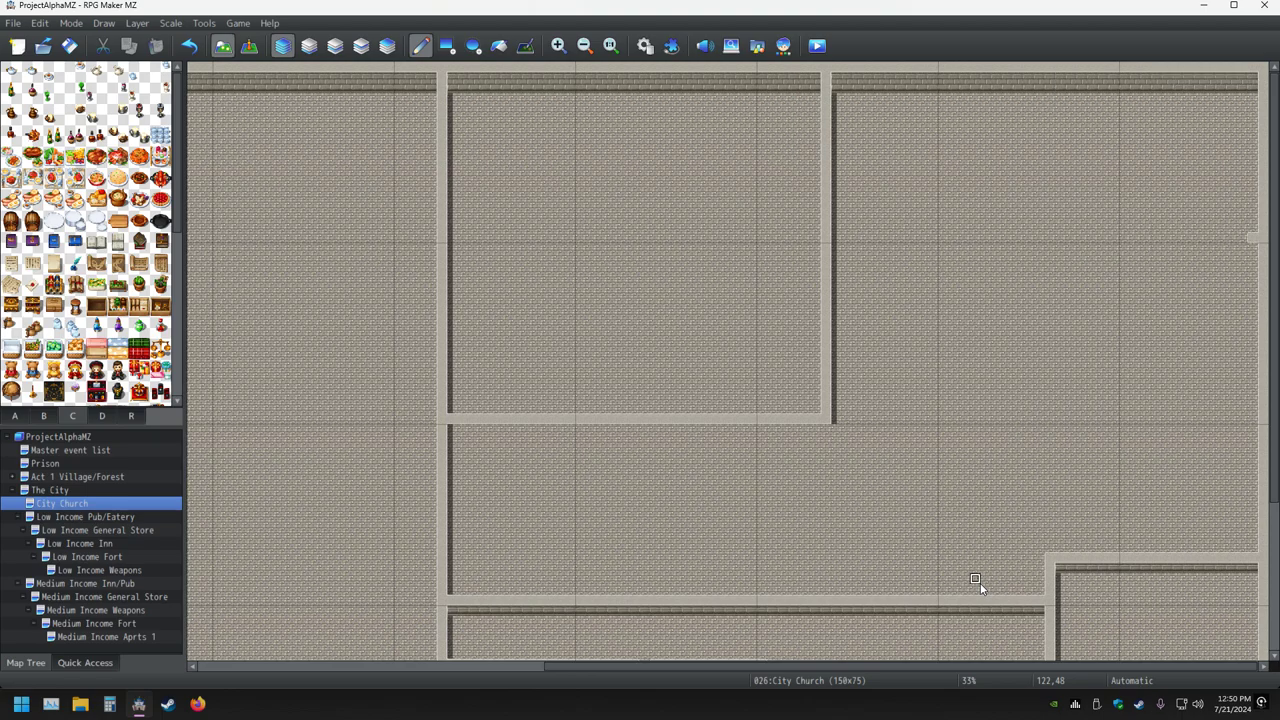
key(ctrl+z)
scroll(1030, 545, down, 2)
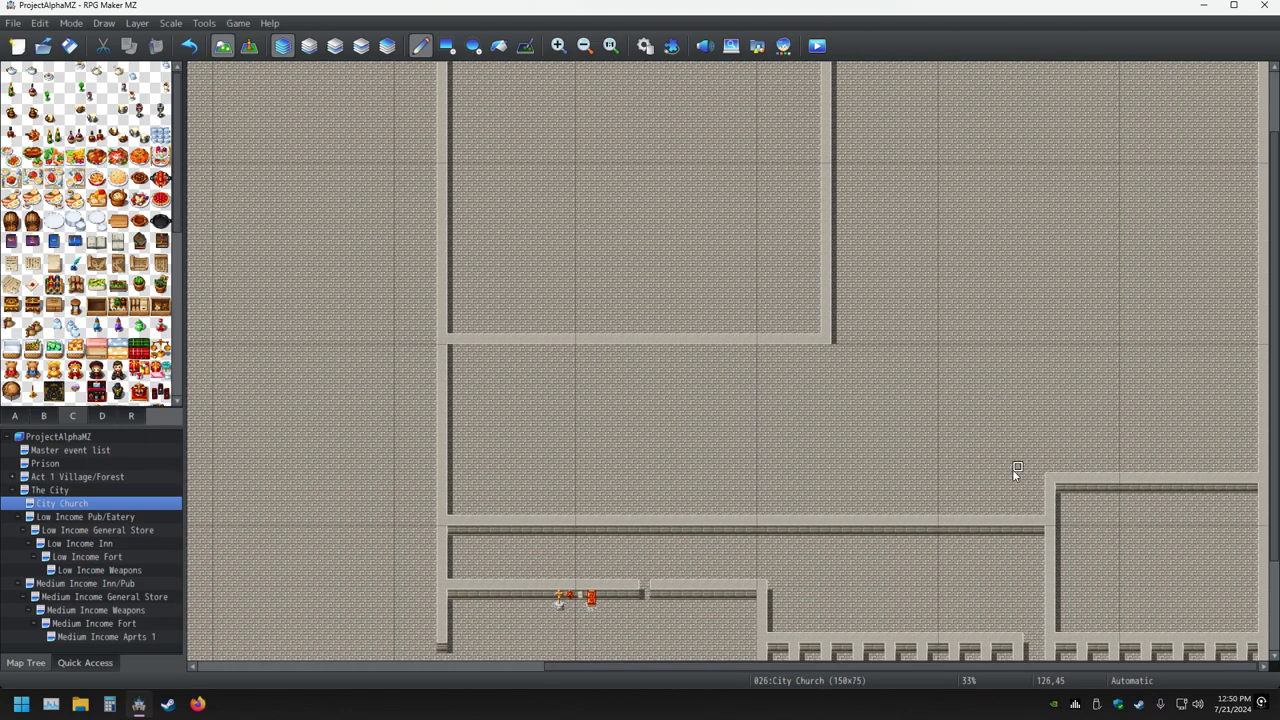
scroll(1003, 434, up, 2)
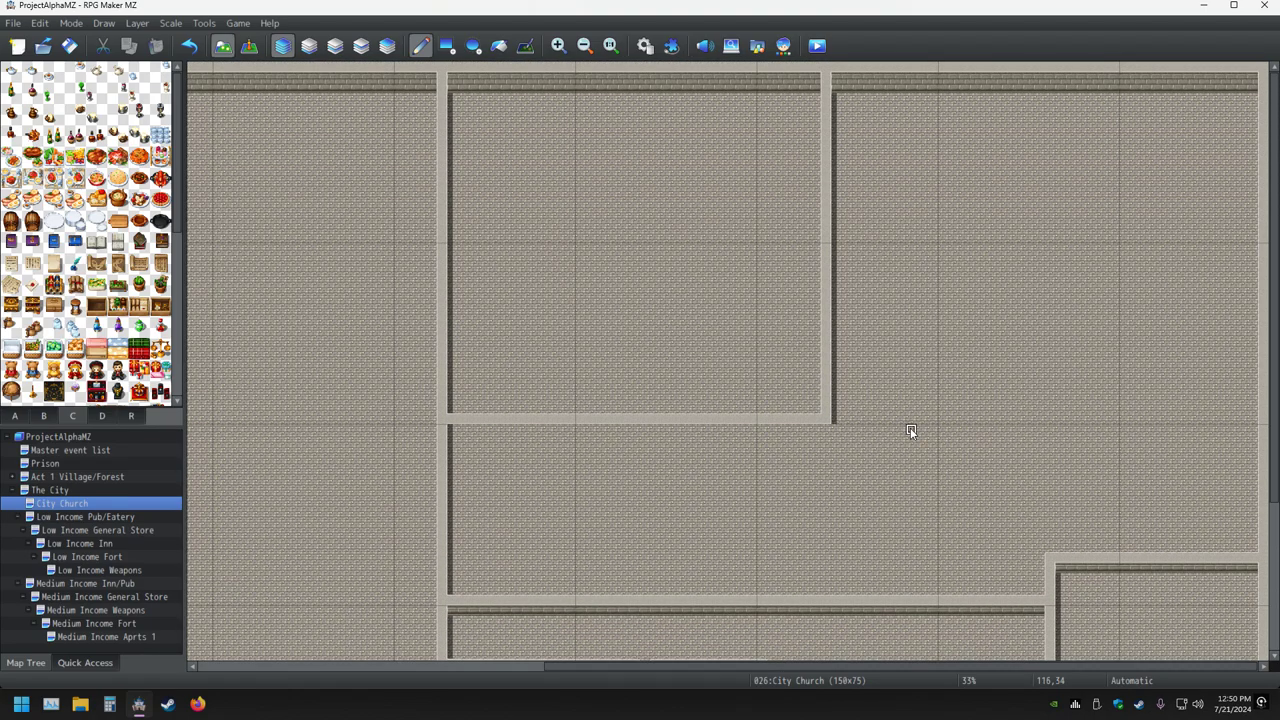
click(69, 46)
With the Rectangle tool, replace the northwestern room's south wall with floor and extend its east wall down to the corridor wall.
click(447, 45)
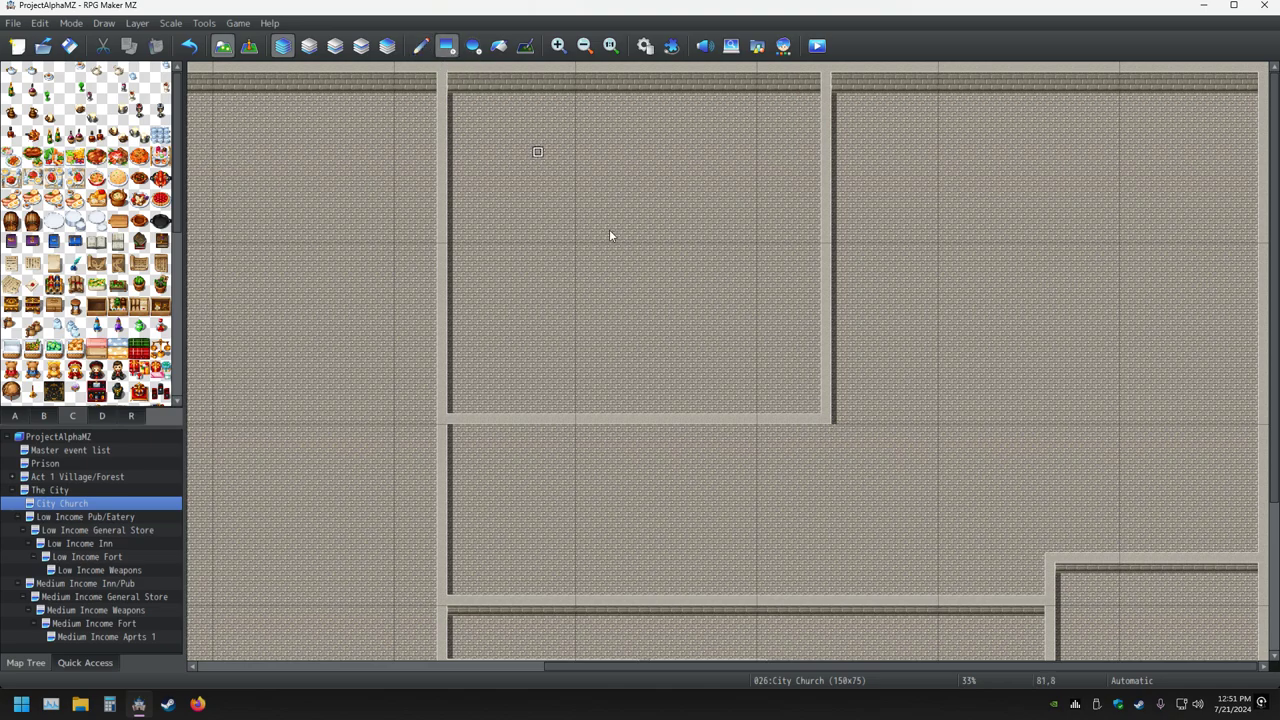
drag(818, 418, 452, 420)
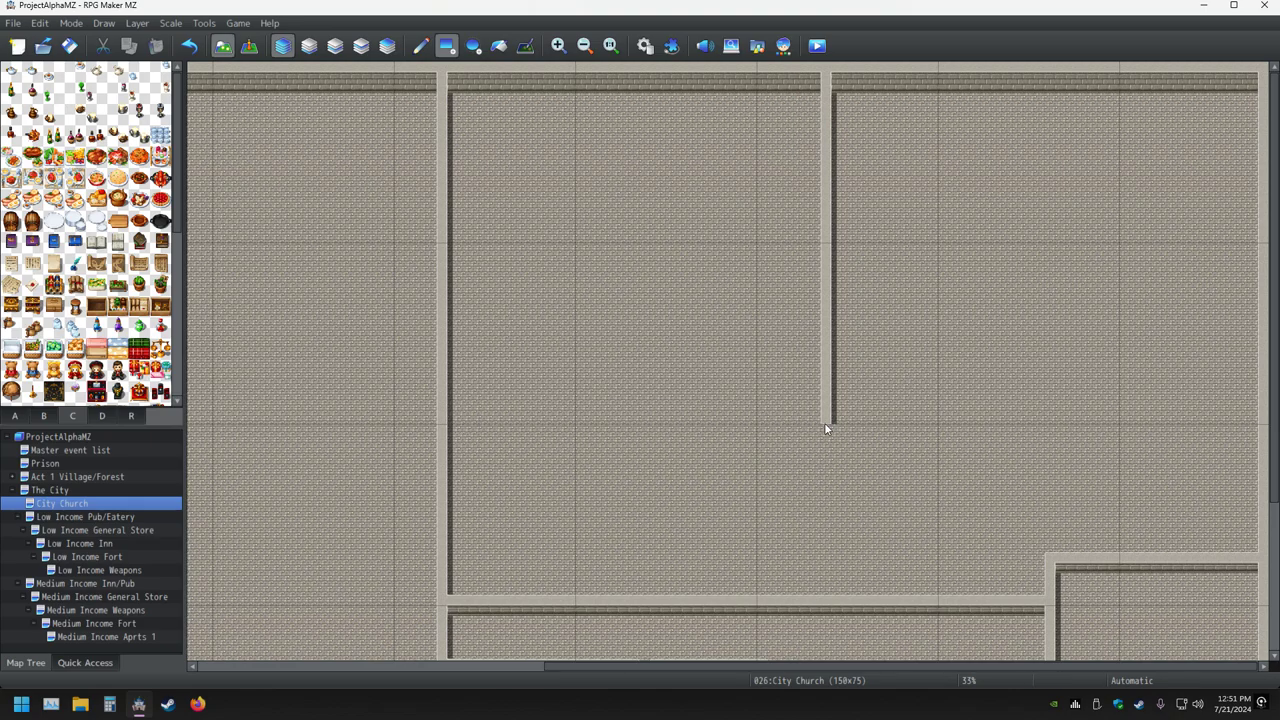
drag(824, 422, 822, 518)
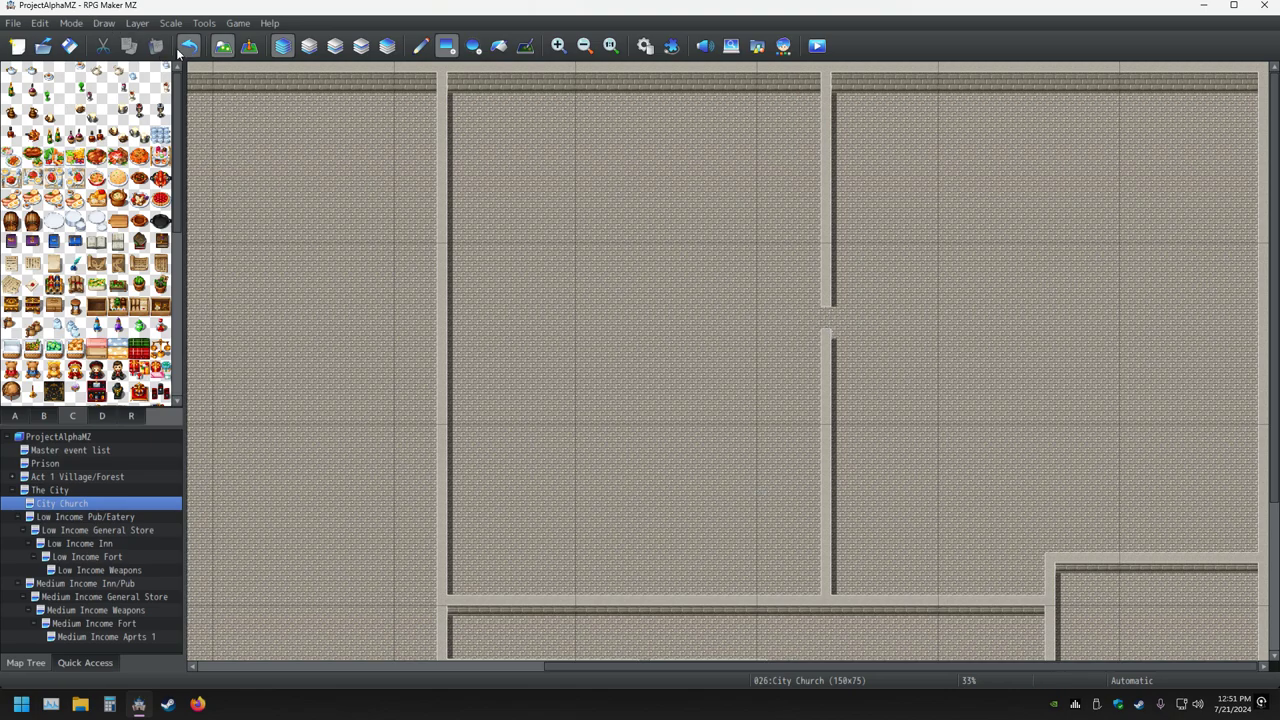
click(827, 318)
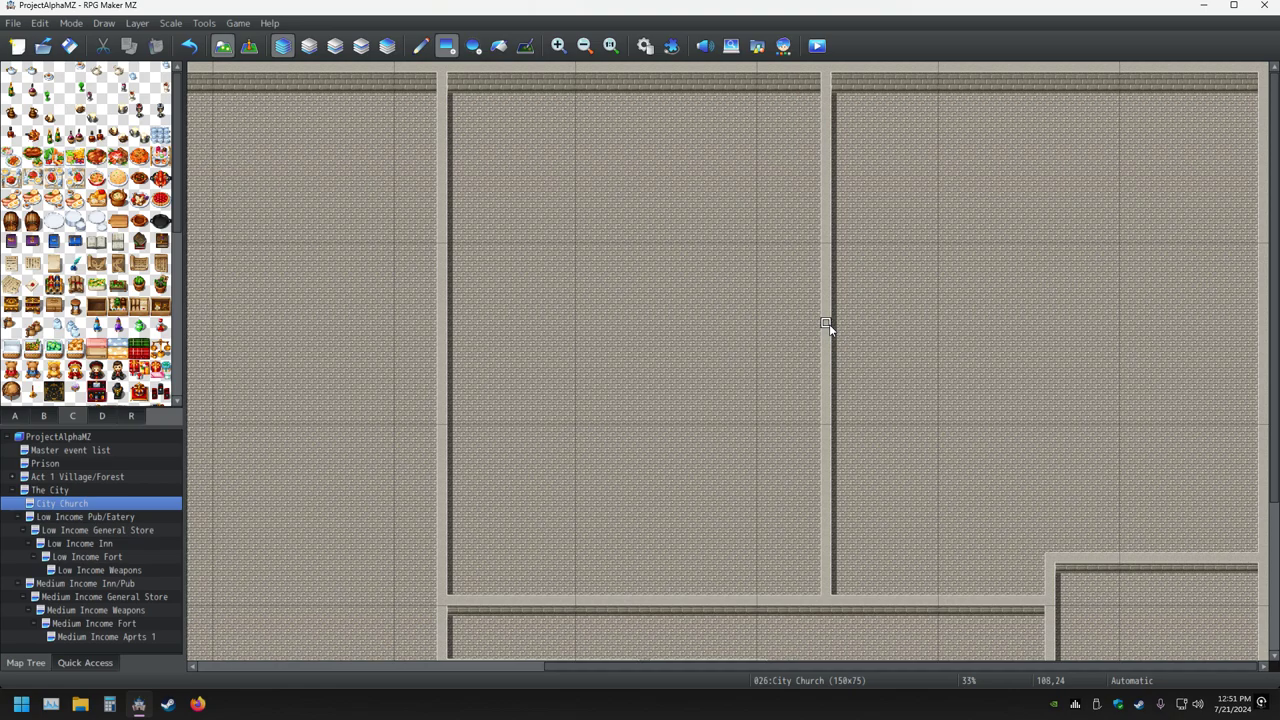
Divide the enlarged western room with a horizontal wall and wall face across its middle, and repair the overlapped west wall tile.
drag(733, 325, 443, 332)
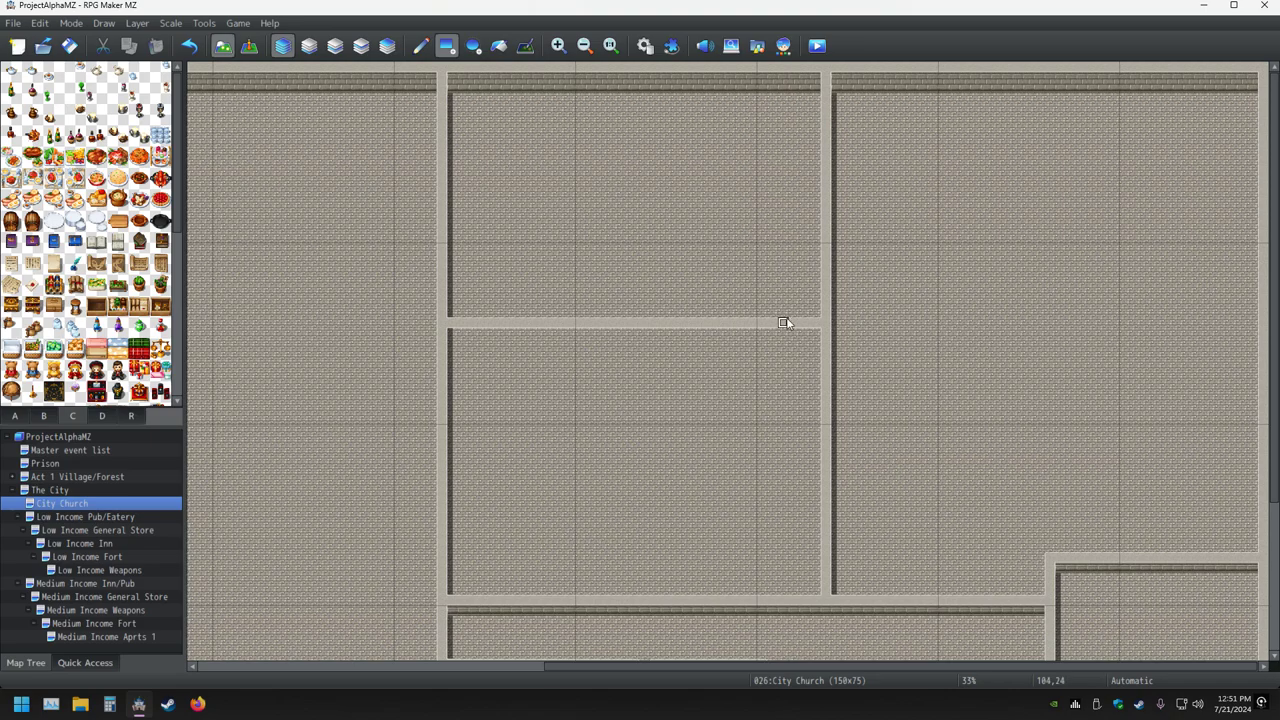
drag(815, 333, 443, 335)
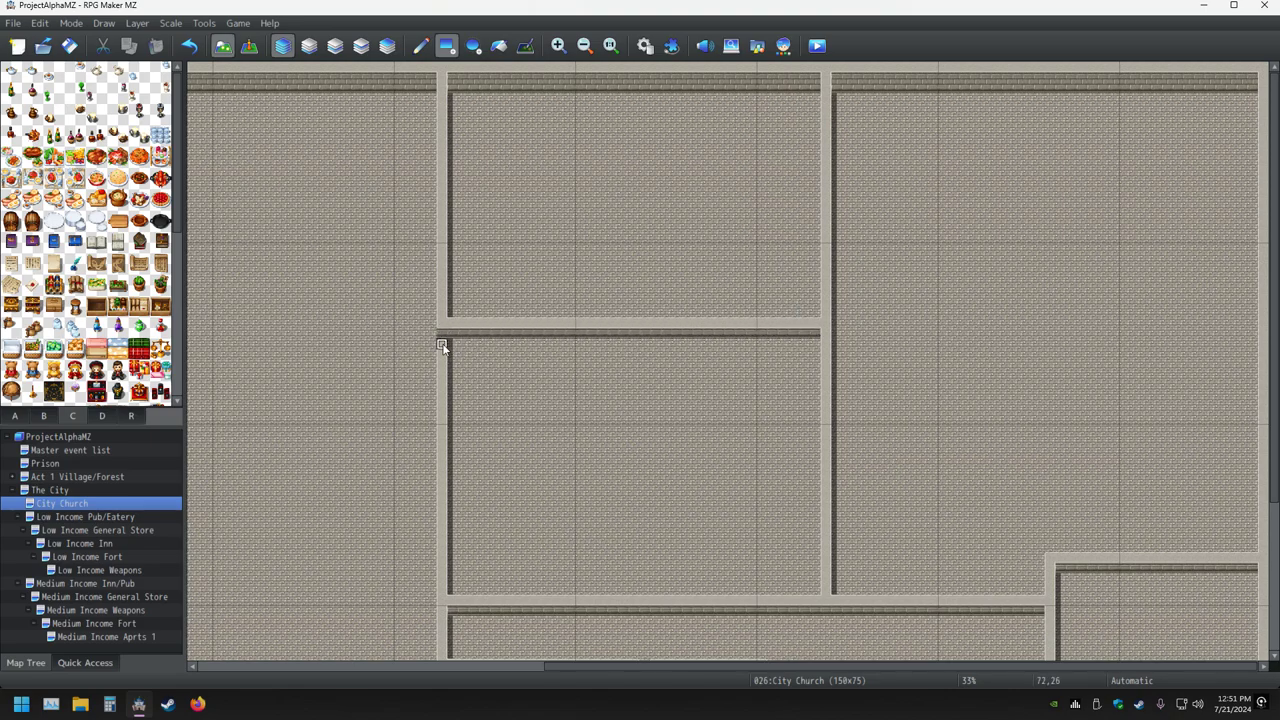
click(442, 340)
Open one-tile doorways near the dividing wall's east end and in the corridor wall below the southwestern room and the eastern hall.
scroll(655, 440, down, 3)
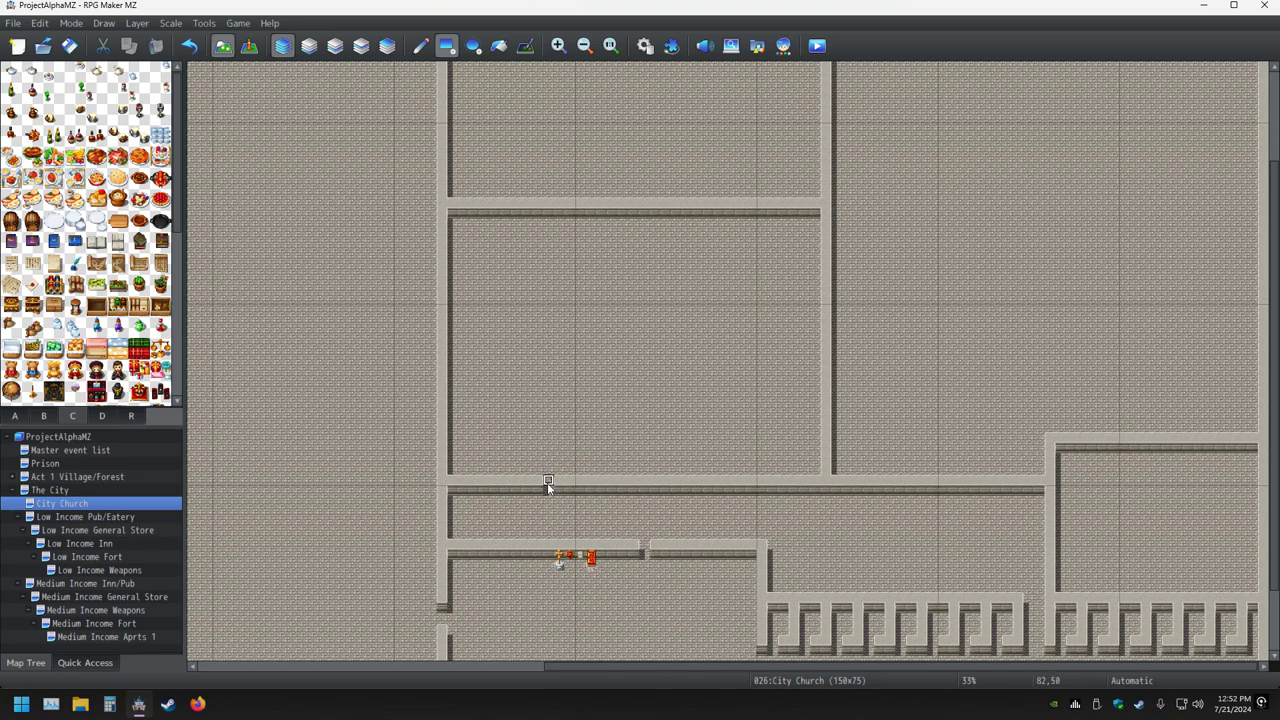
scroll(643, 421, up, 3)
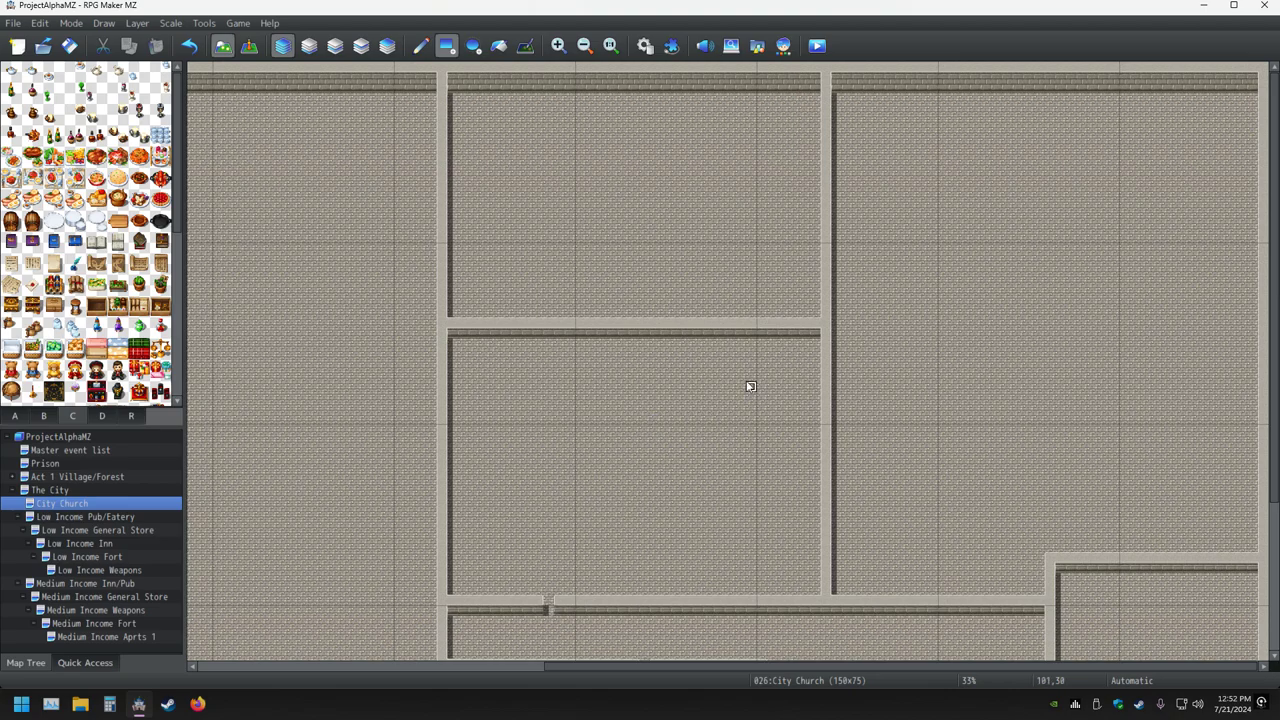
click(762, 330)
scroll(1006, 471, down, 2)
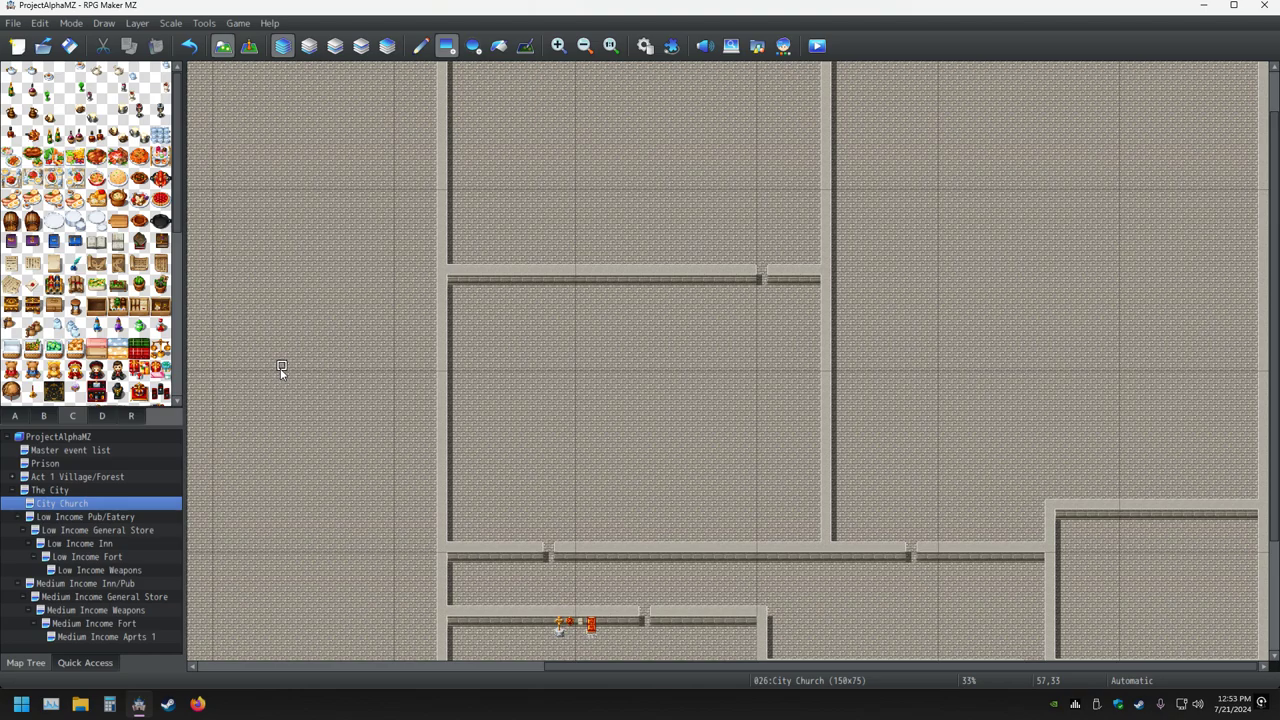
scroll(1049, 331, up, 2)
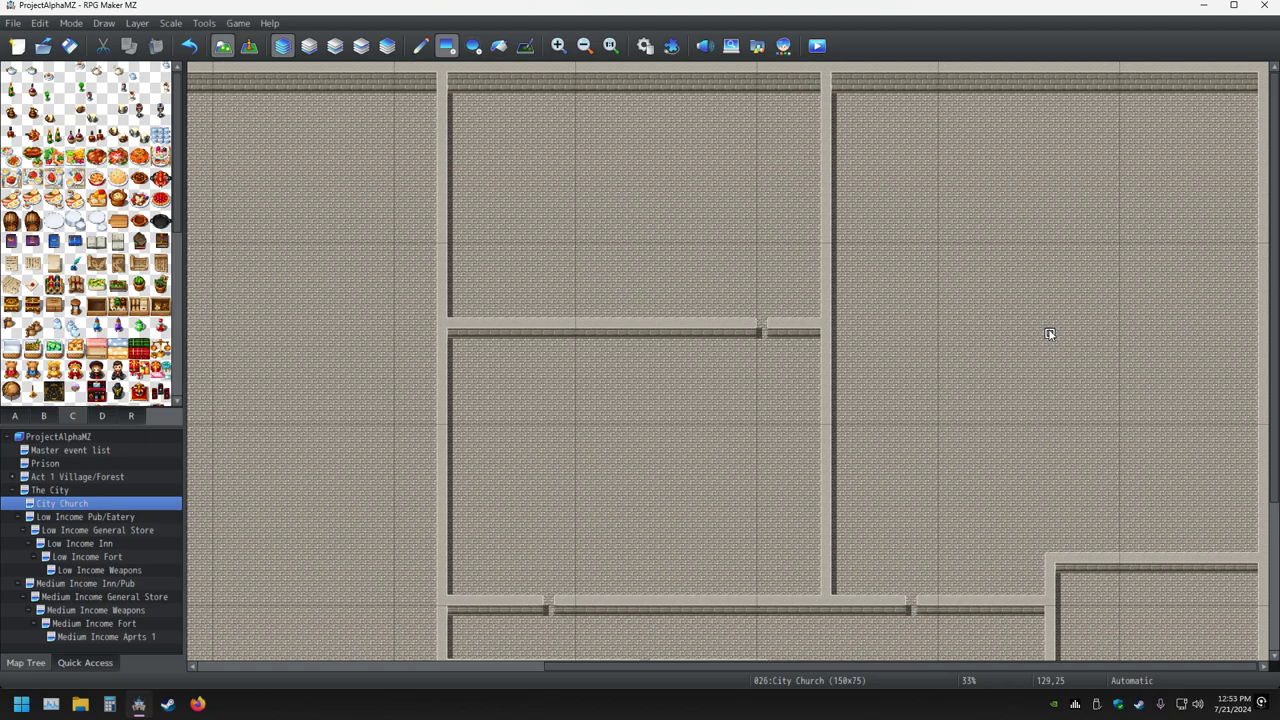
scroll(1003, 365, down, 5)
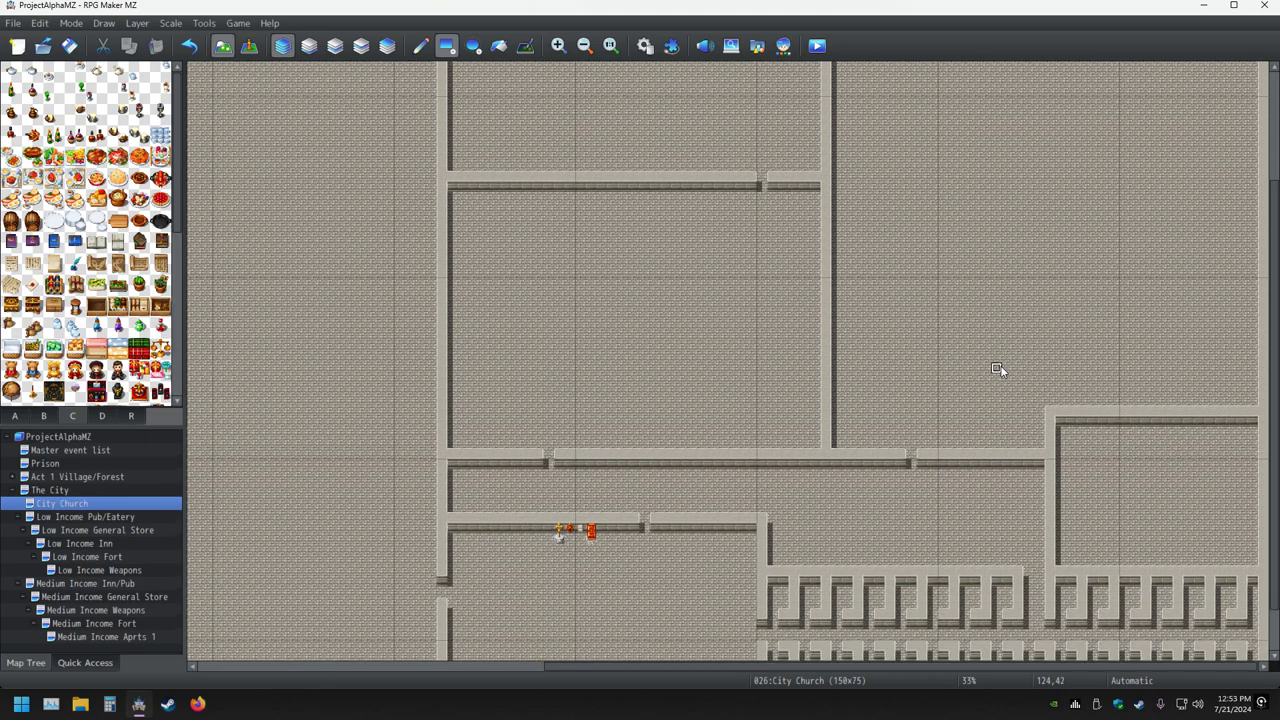
scroll(998, 359, down, 2)
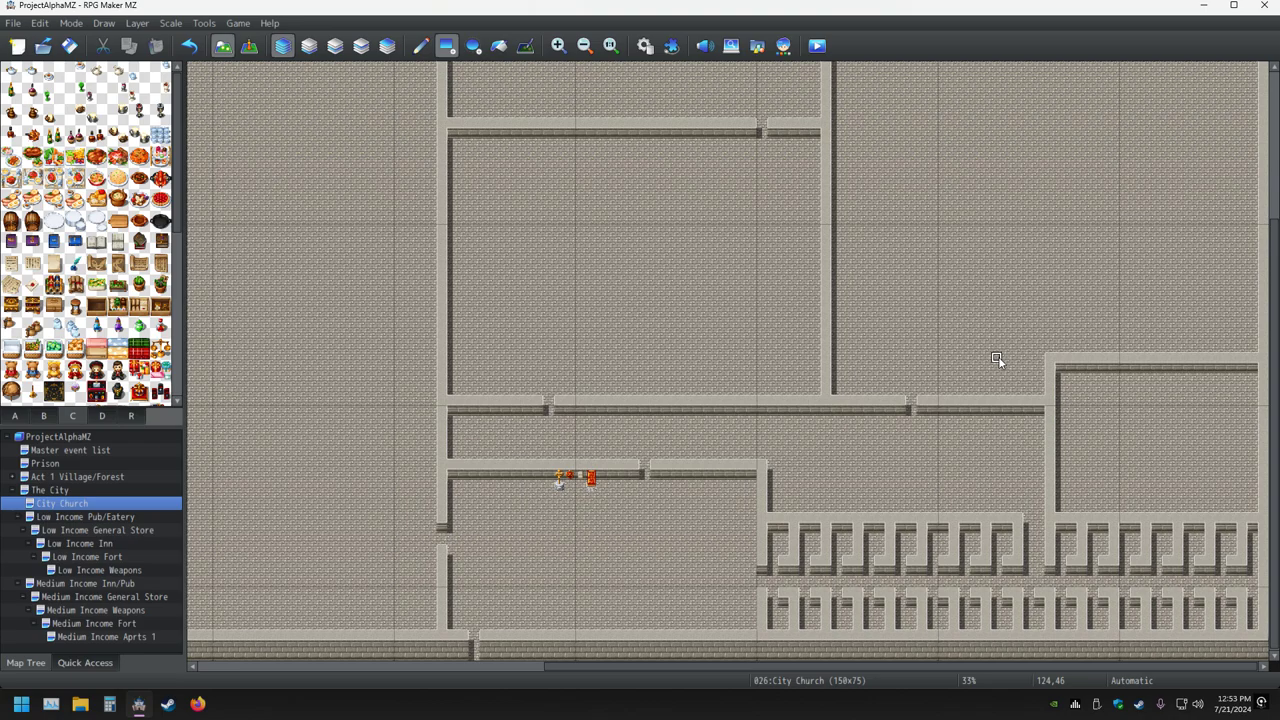
click(1050, 455)
click(1049, 442)
key(ctrl+z)
key(ctrl+z)
Open a one-tile doorway through the north wall of the southeastern room.
click(1124, 360)
scroll(1080, 320, up, 5)
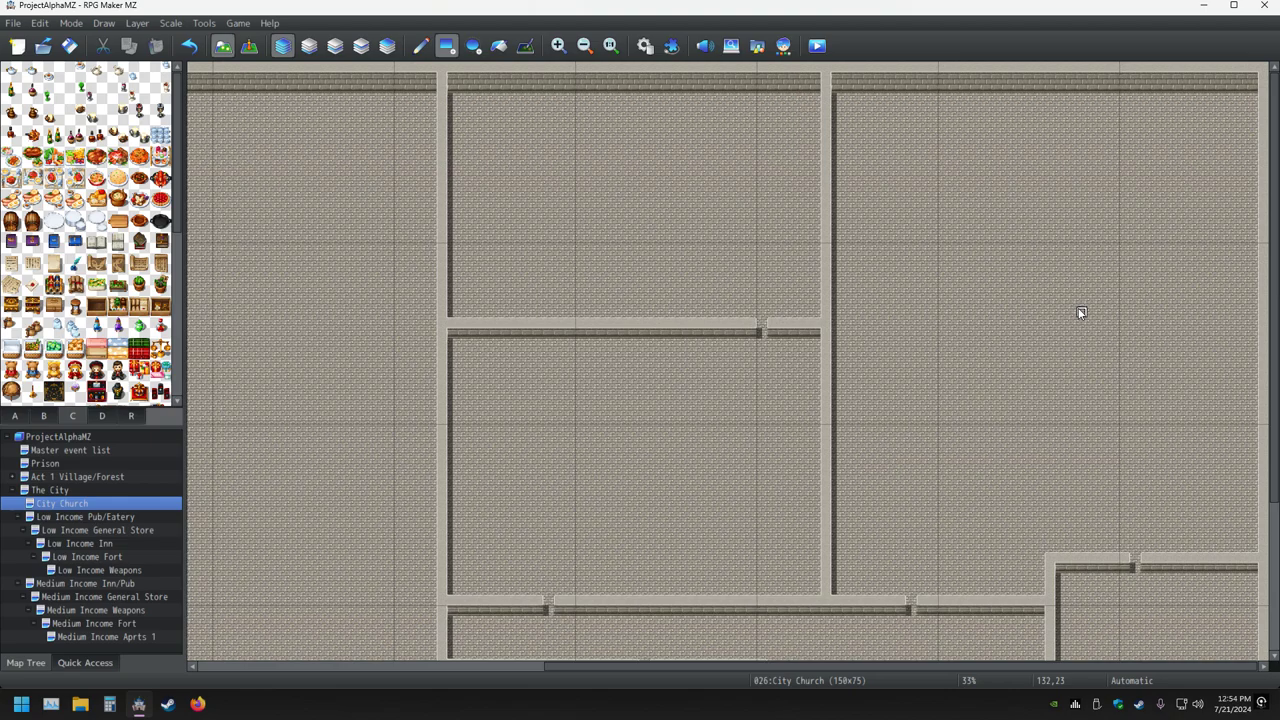
ctrl+scroll(1081, 313, up, 3)
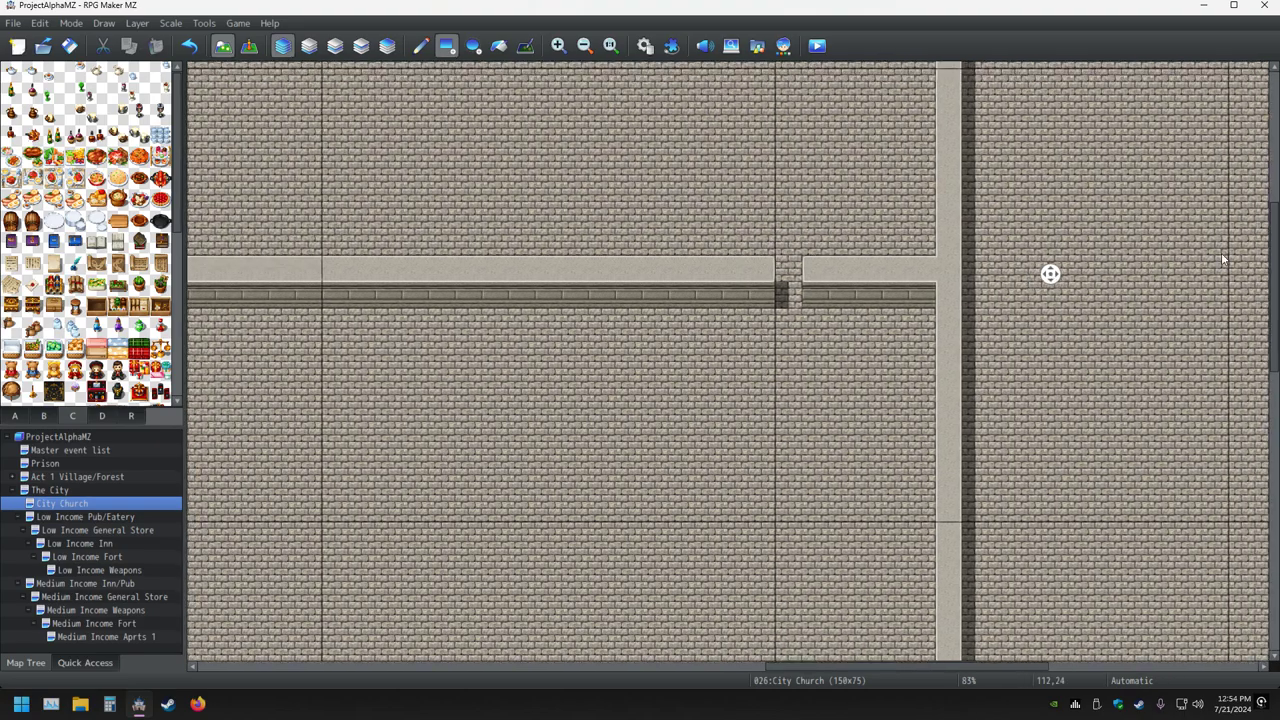
ctrl+scroll(1018, 347, down, 2)
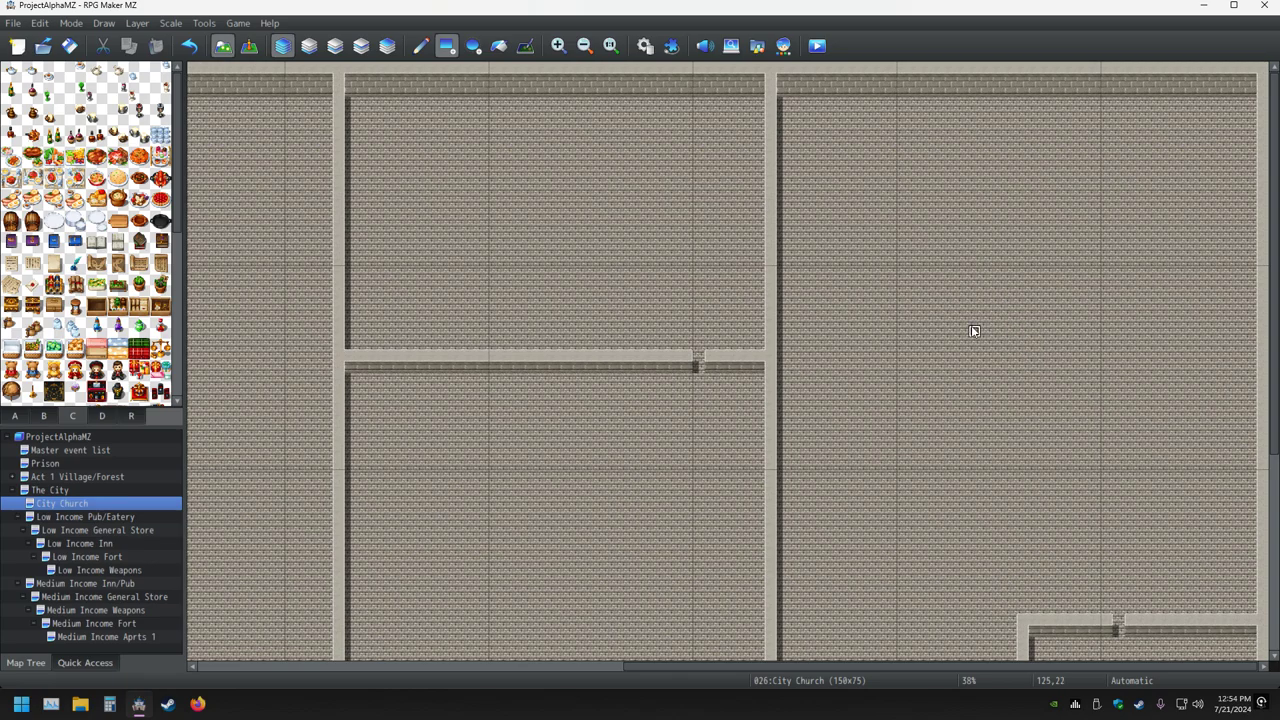
ctrl+scroll(971, 330, down, 2)
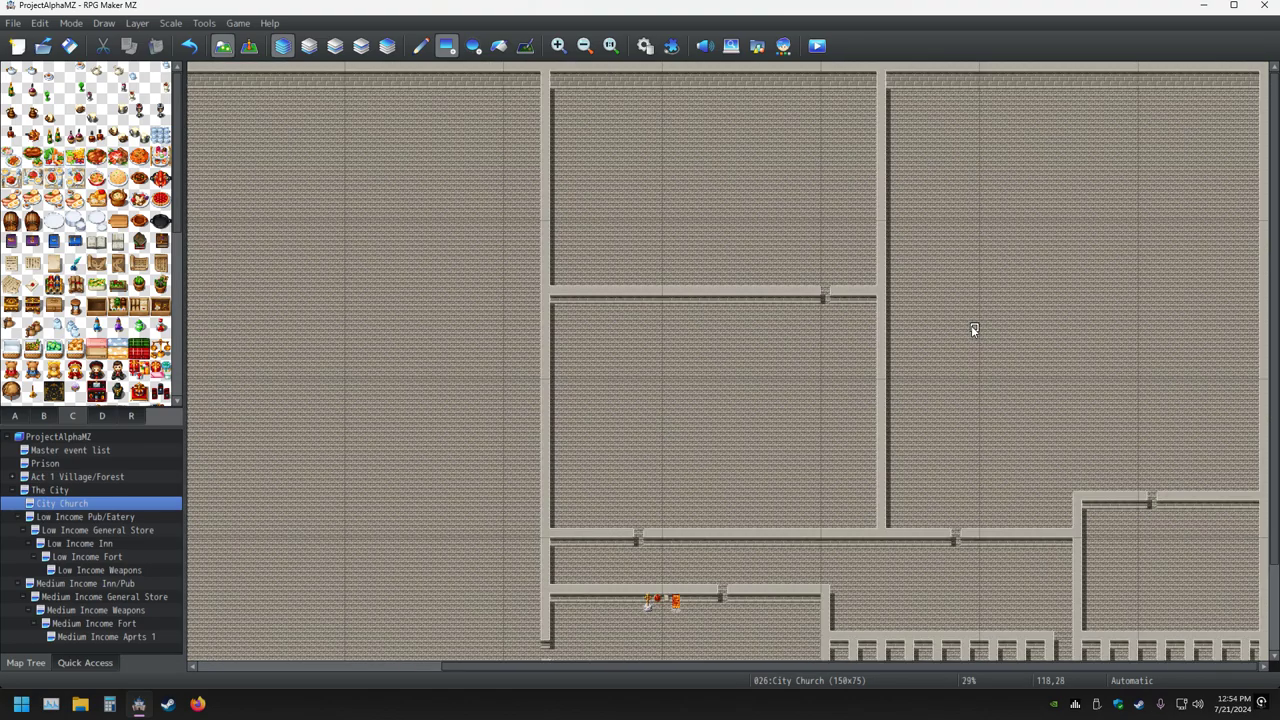
ctrl+scroll(971, 330, up, 2)
ctrl+scroll(971, 330, down, 1)
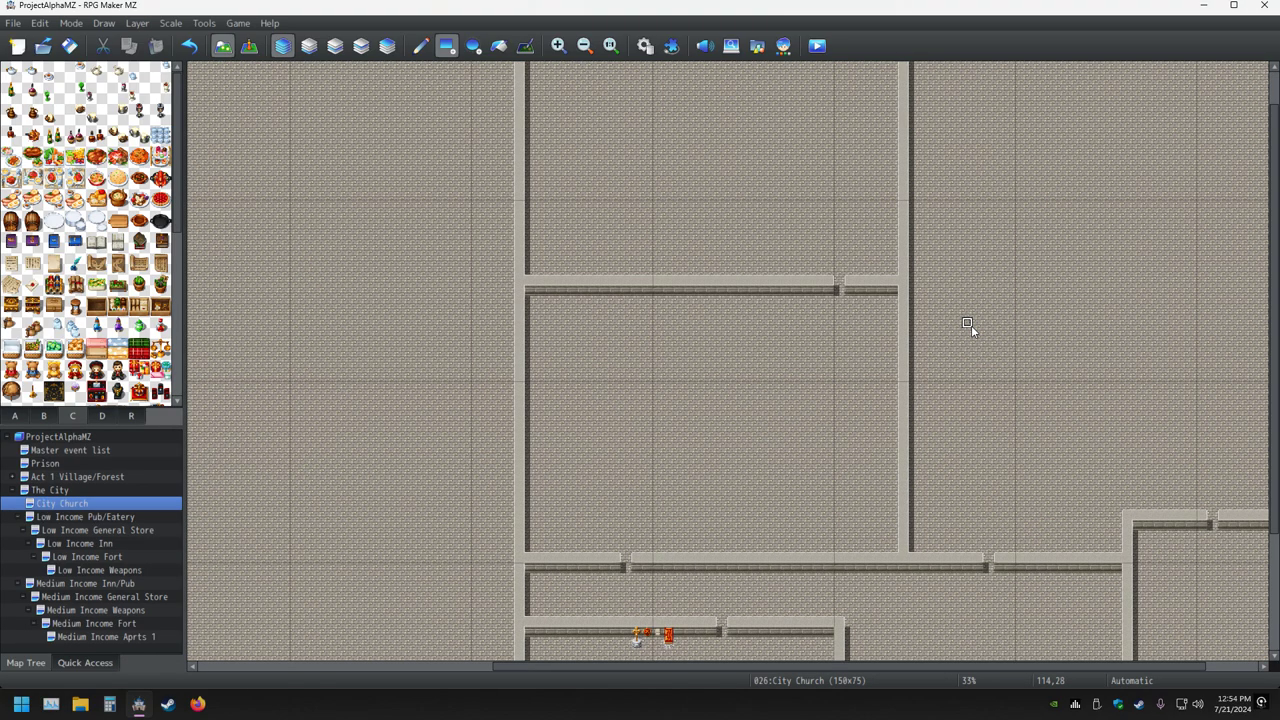
middle_drag(1086, 300, 1113, 261)
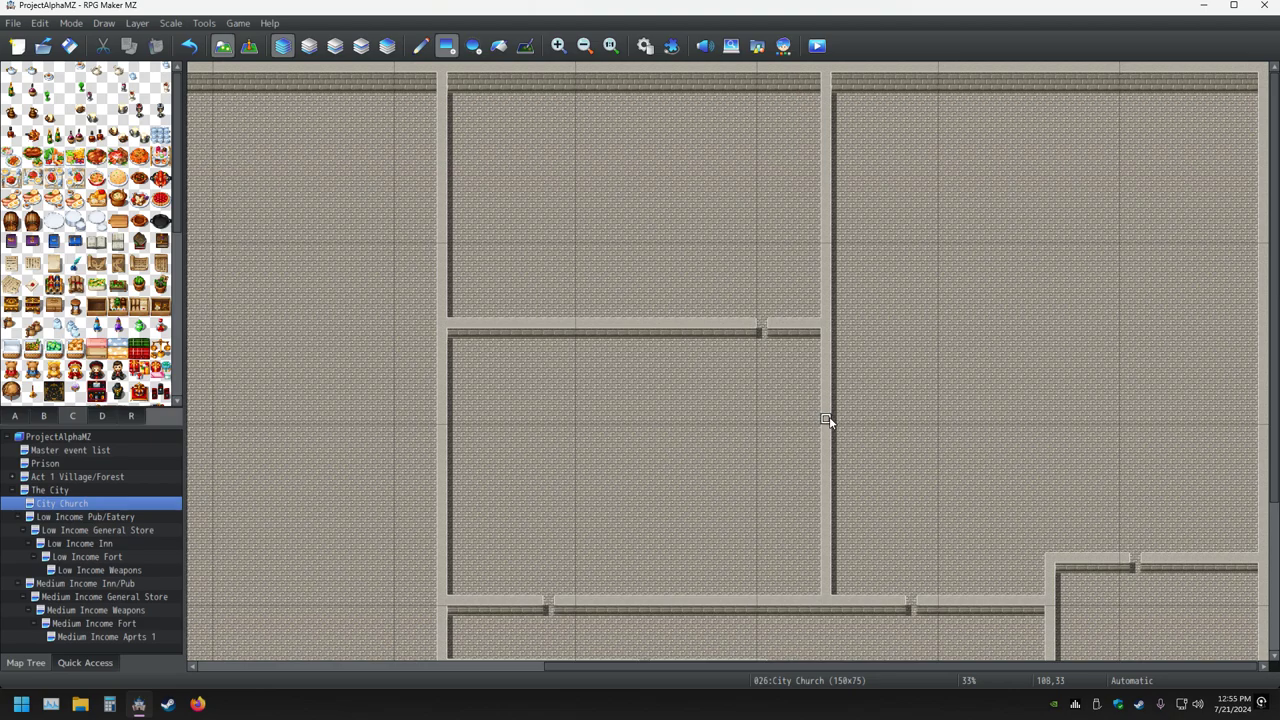
Wall off a room about 20 tiles wide in the eastern hall's southwestern corner and add the wall face beneath its north wall.
mouse_move(826, 420)
mouse_down()
mouse_move(1064, 420)
mouse_move(1041, 424)
mouse_move(1041, 557)
mouse_up()
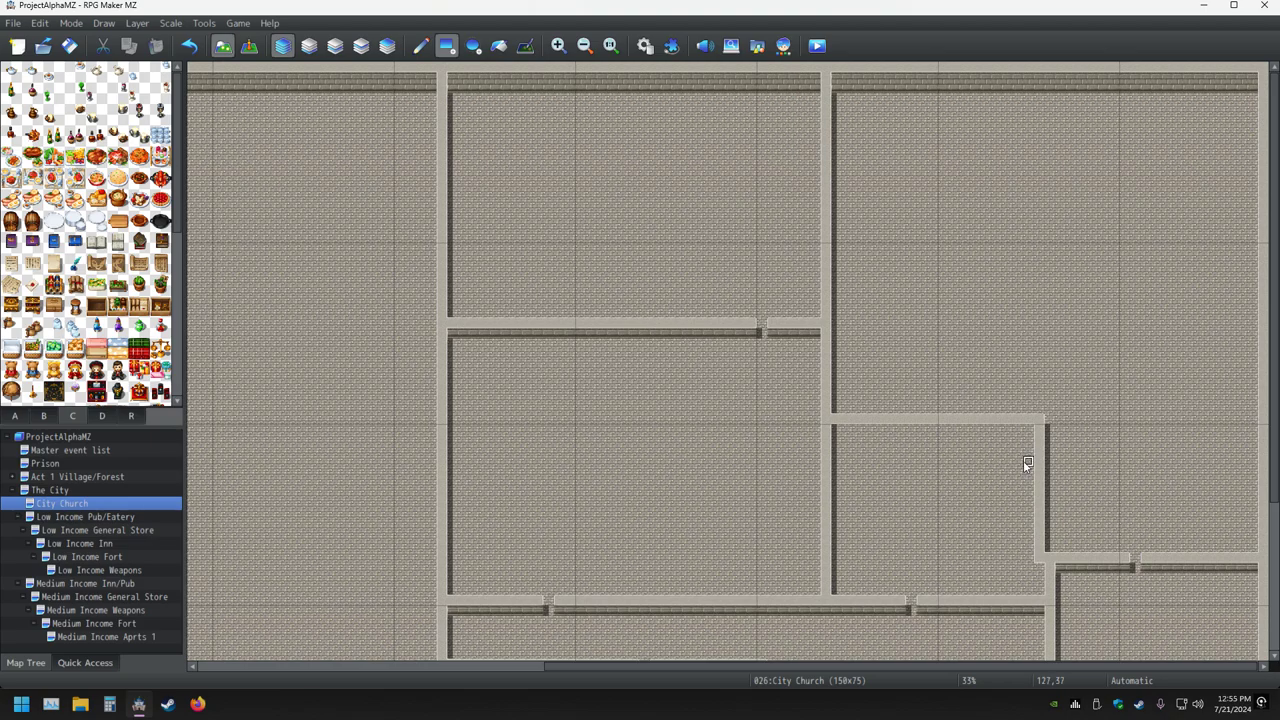
scroll(1023, 462, down, 2)
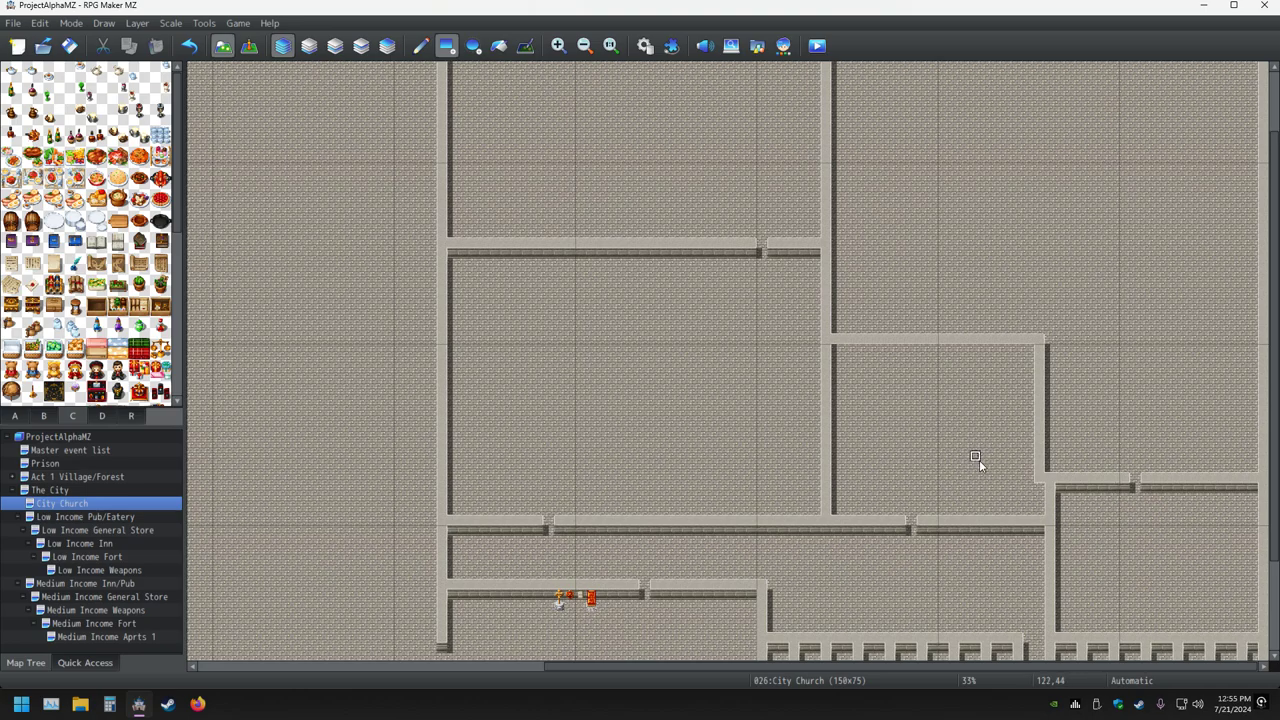
scroll(979, 460, up, 2)
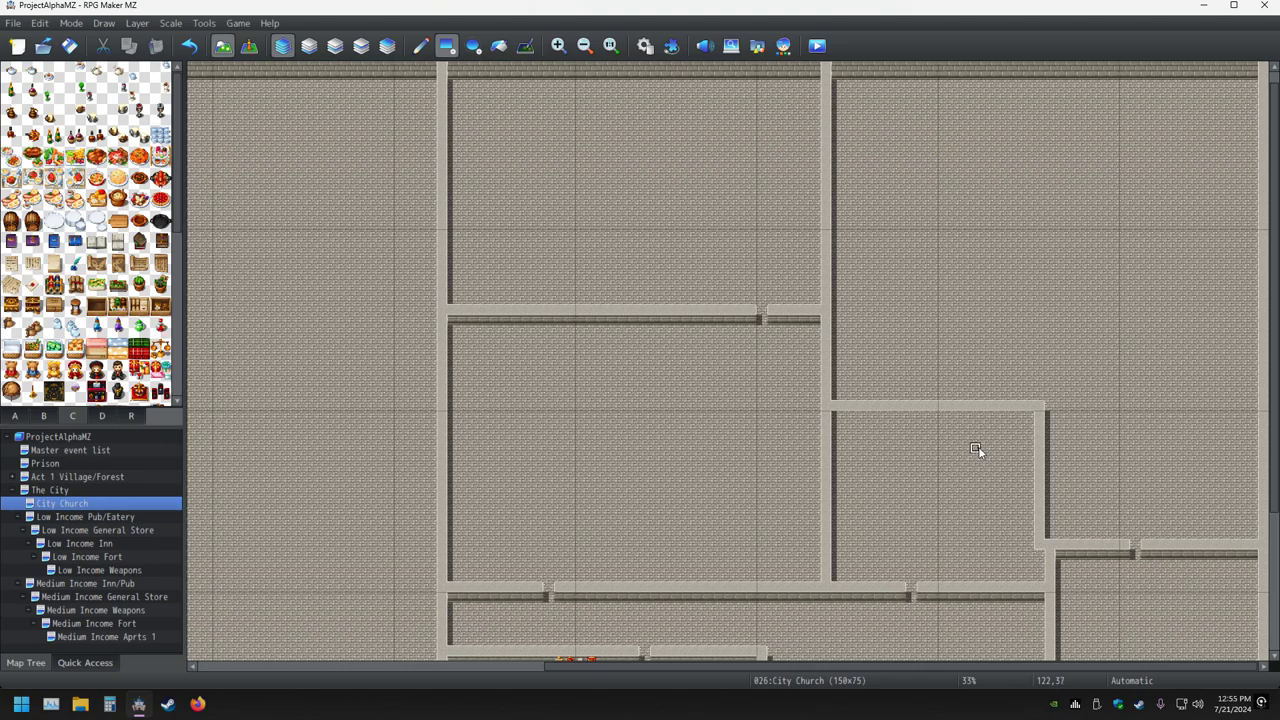
drag(1030, 416, 834, 418)
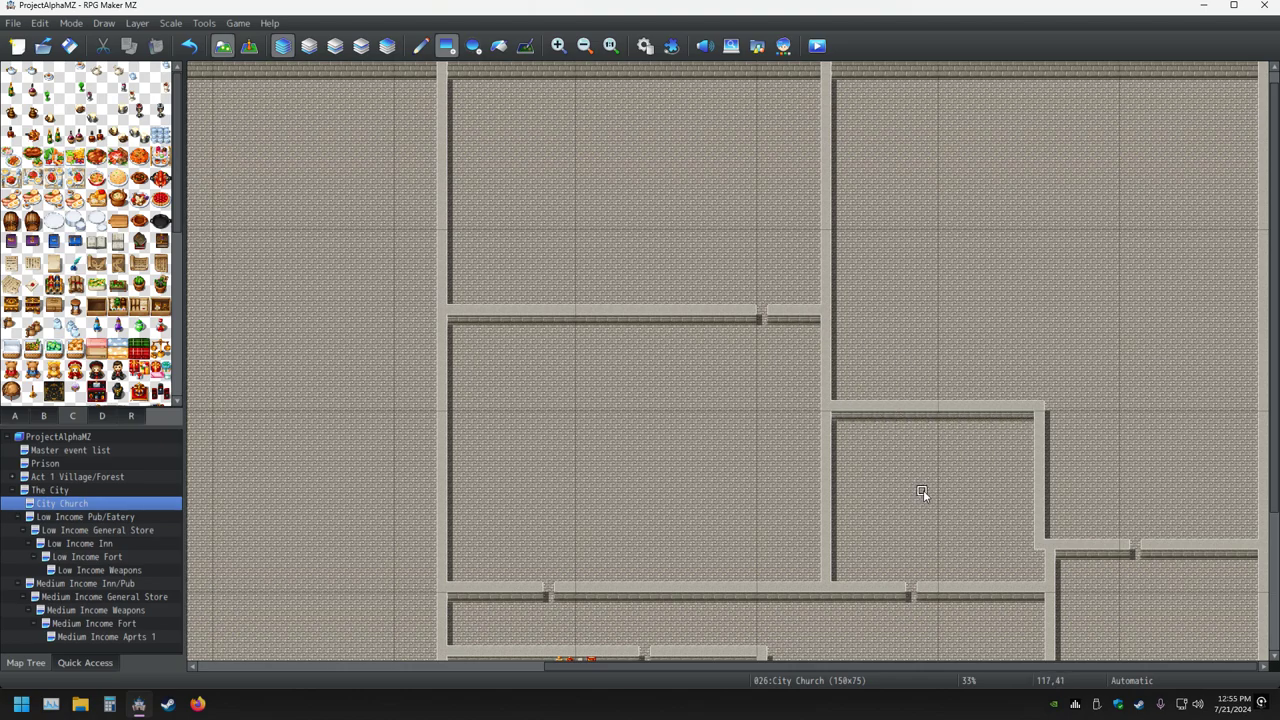
Wall off an eastern room by extending the southwestern room's east wall about 7 tiles north and about 20 tiles east to the outer wall.
scroll(923, 487, down, 1)
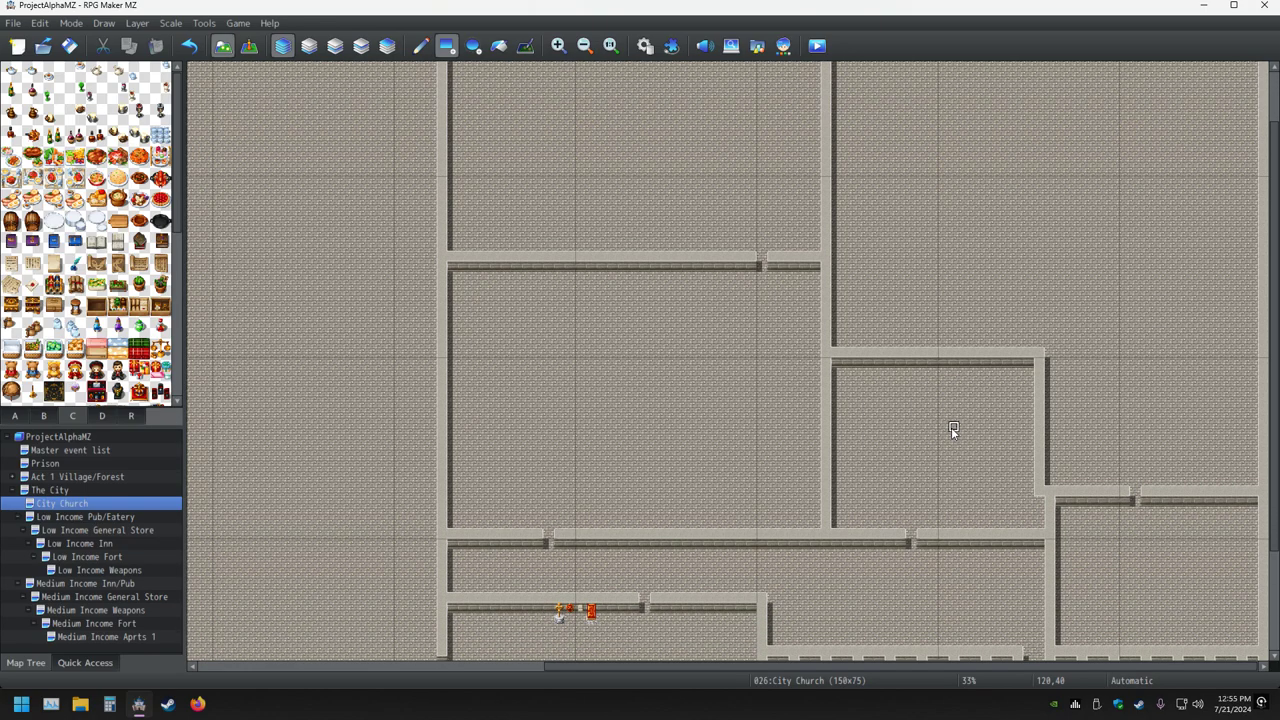
scroll(953, 425, down, 1)
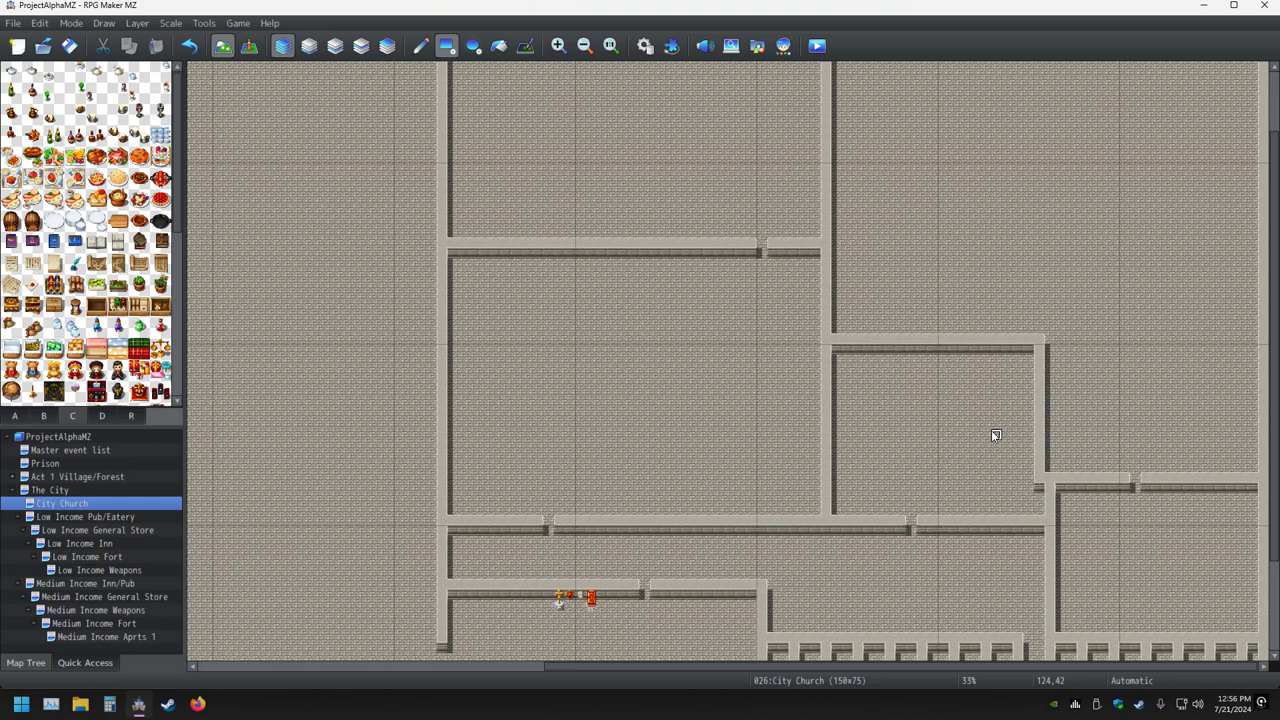
scroll(990, 427, up, 3)
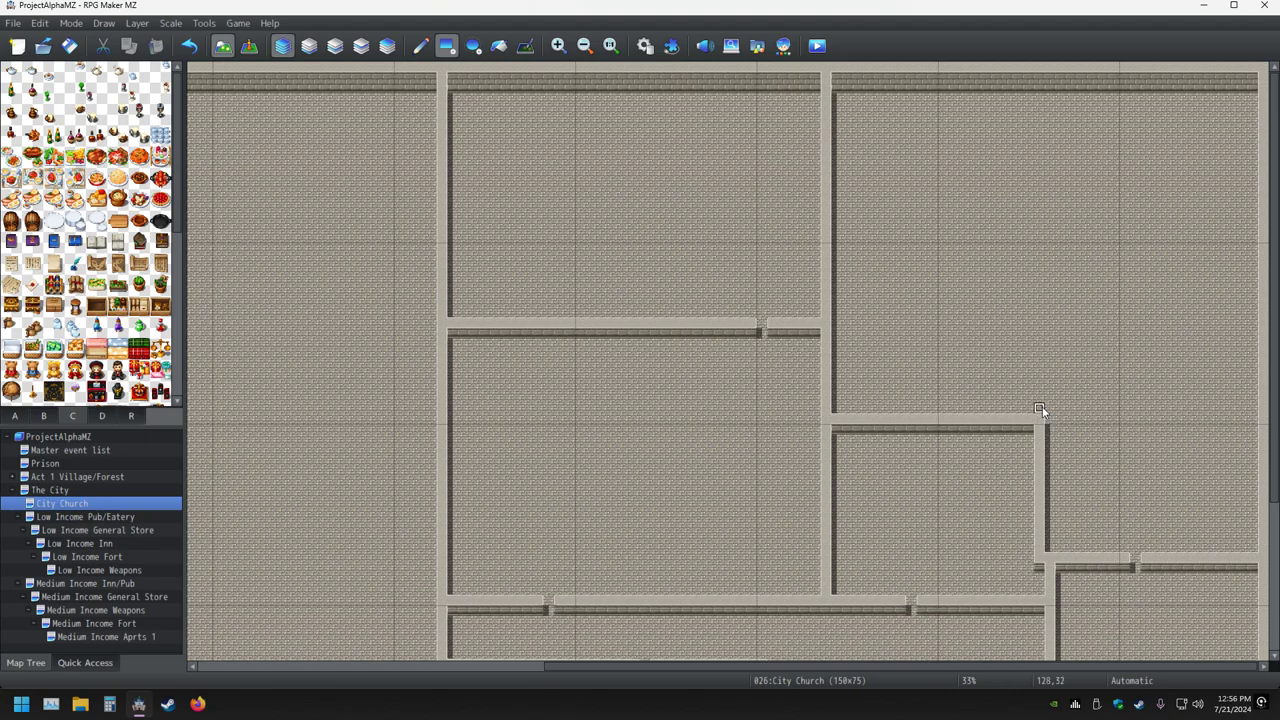
mouse_move(1040, 409)
mouse_down()
mouse_move(1047, 328)
mouse_move(1252, 342)
mouse_up()
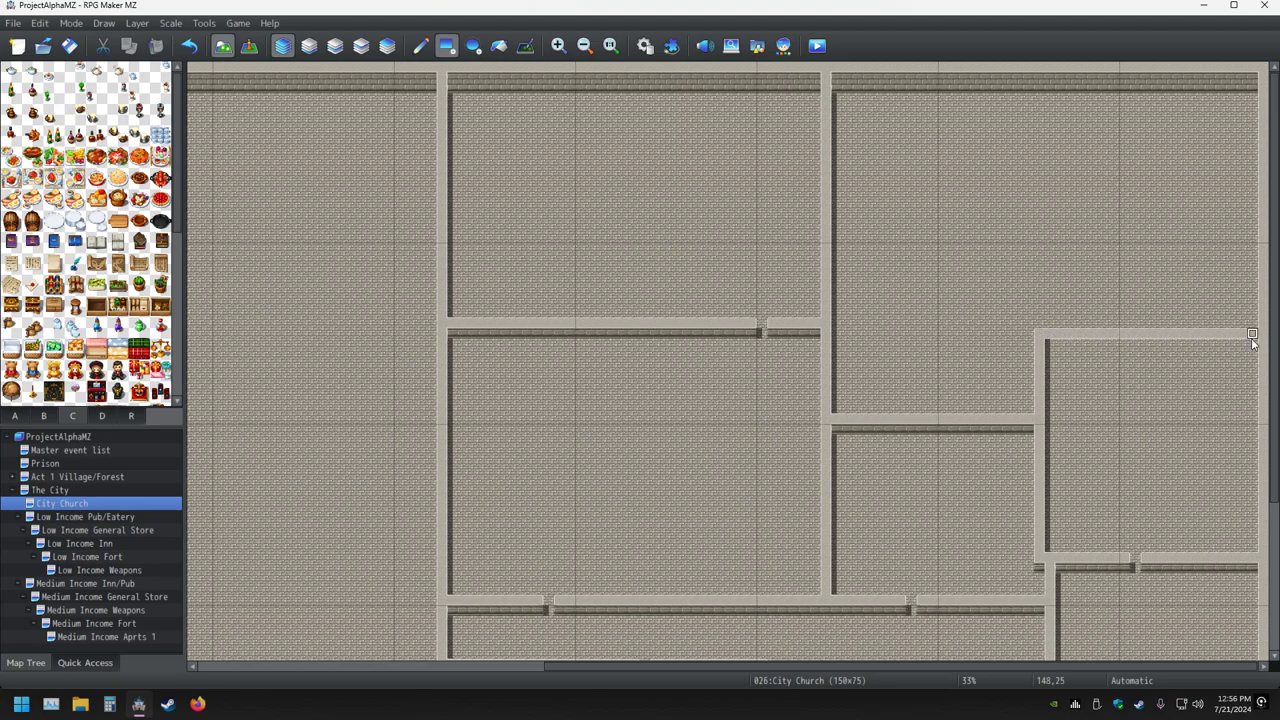
scroll(1176, 560, down, 2)
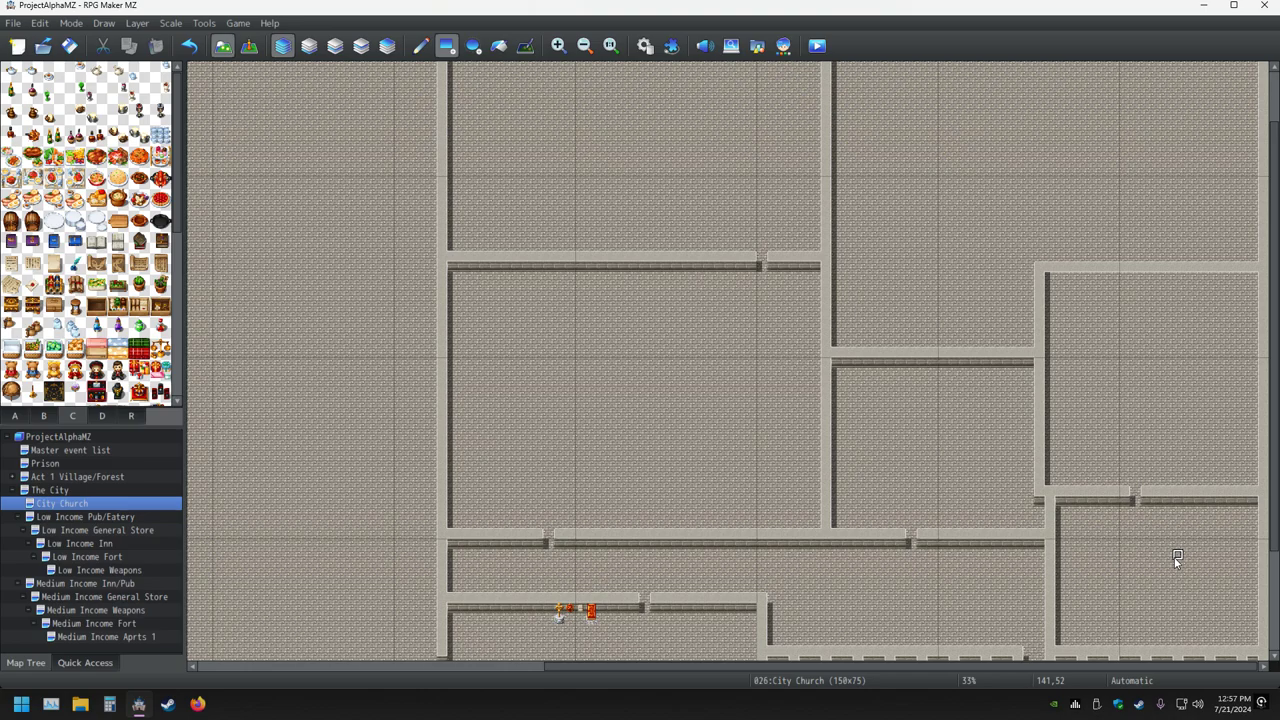
Add the wall face beneath the north wall of the newly enclosed eastern room.
click(1038, 492)
ctrl+scroll(1061, 471, up, 1)
shift+scroll(1006, 474, right, 2)
scroll(990, 480, up, 2)
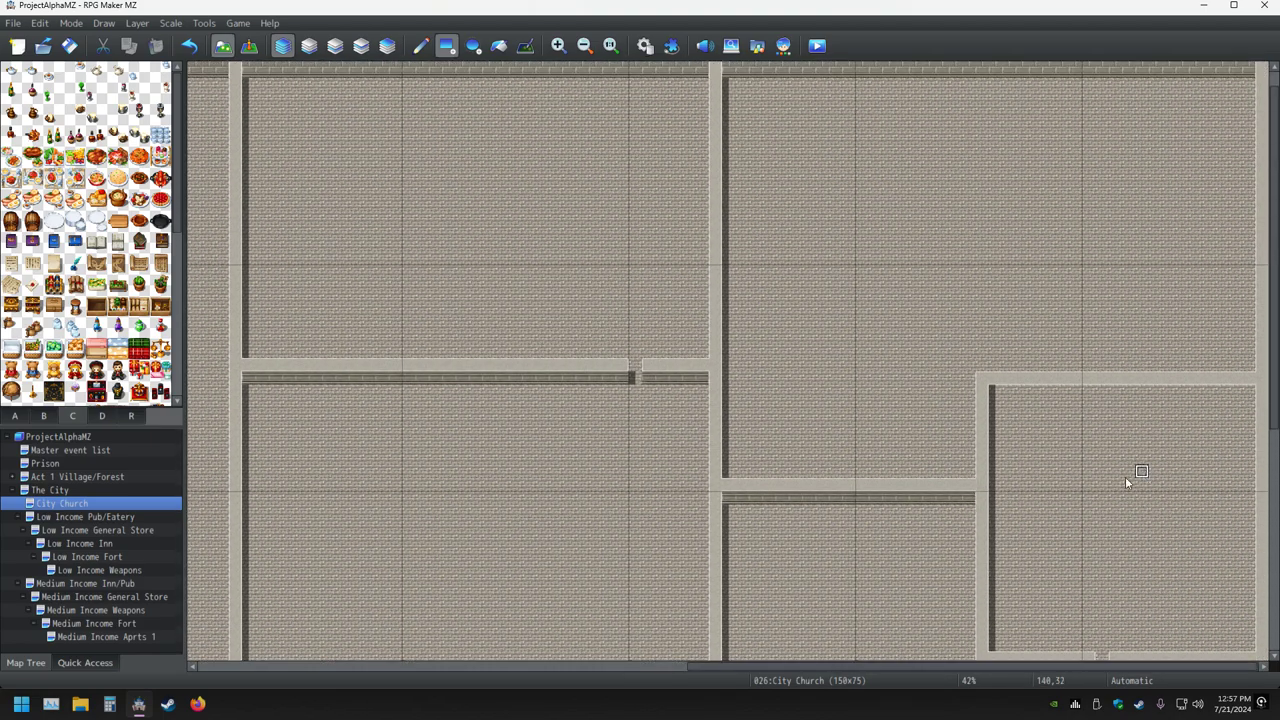
scroll(1108, 492, down, 2)
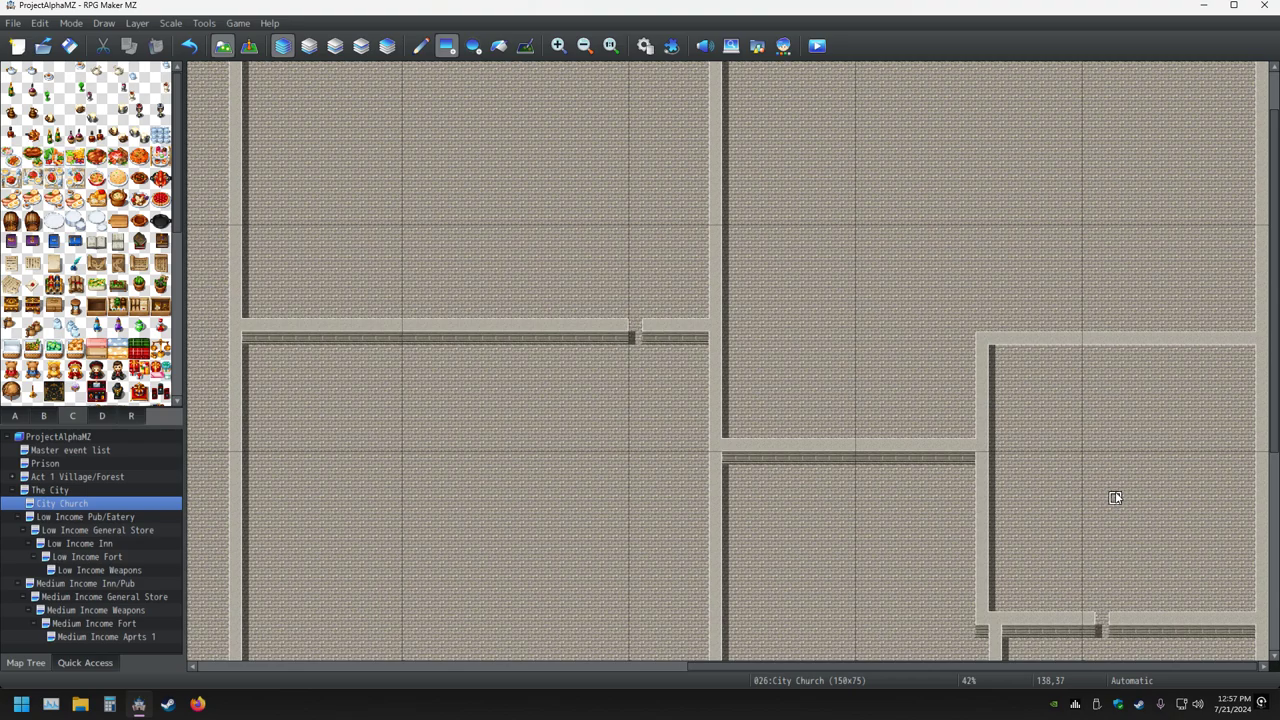
scroll(1115, 498, down, 2)
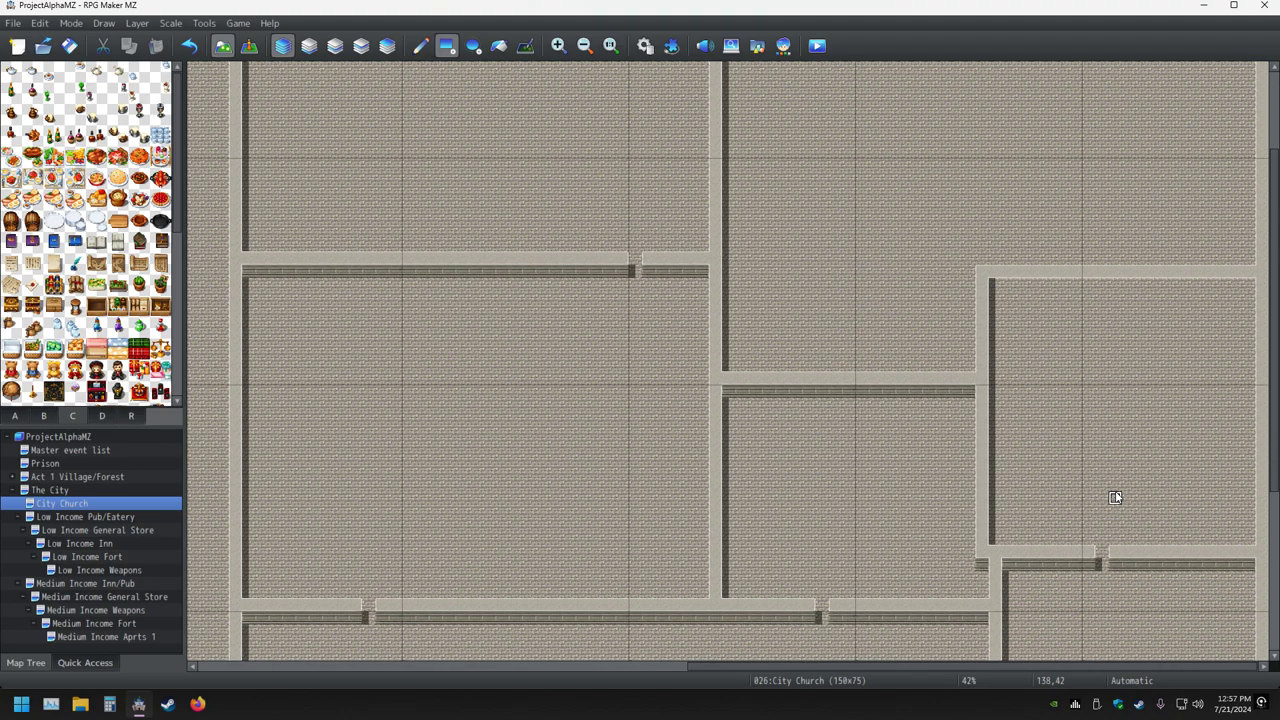
scroll(1117, 490, up, 4)
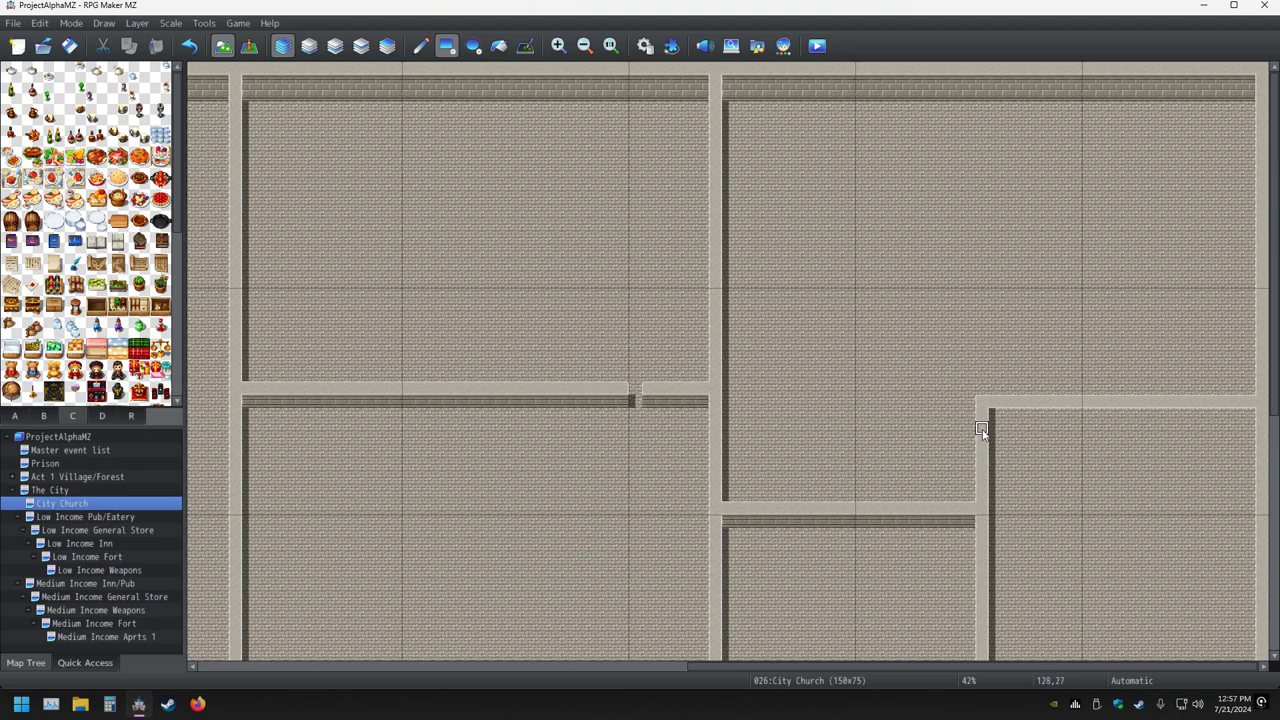
drag(994, 416, 1250, 415)
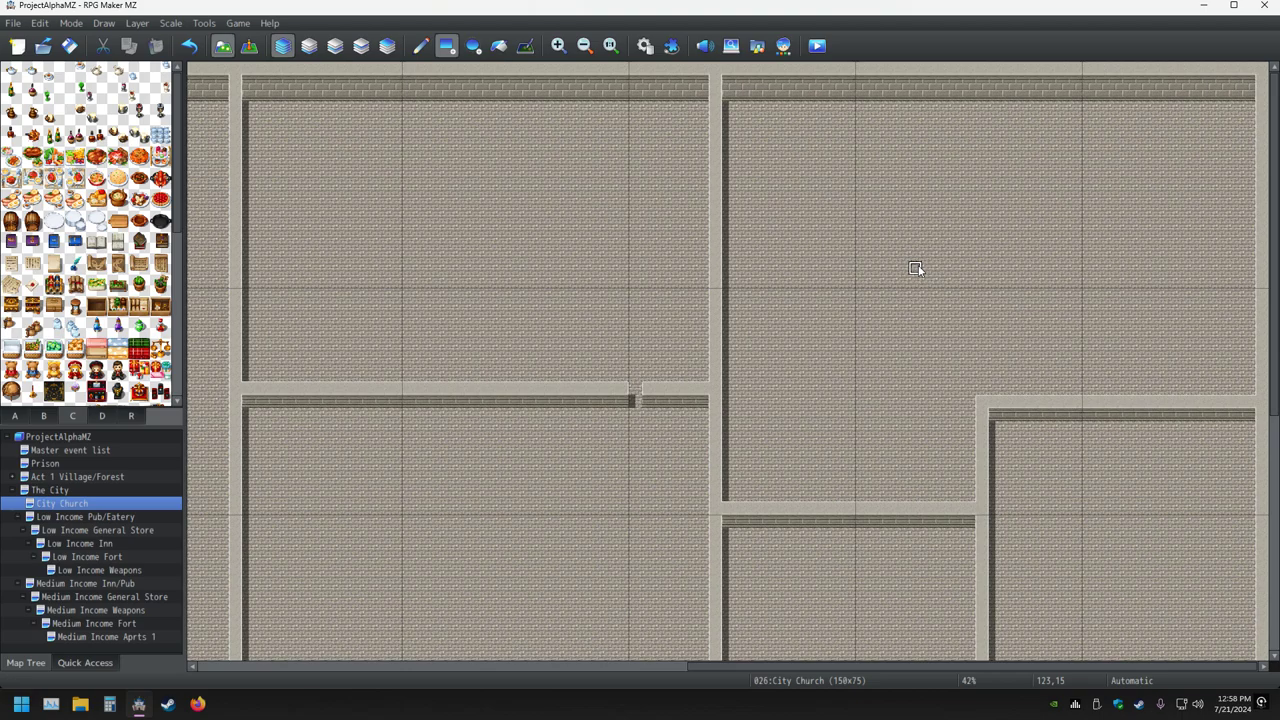
Open a doorway in the vertical wall between the southwestern room and the eastern room, with a wall face at its upper edge.
scroll(1030, 460, down, 3)
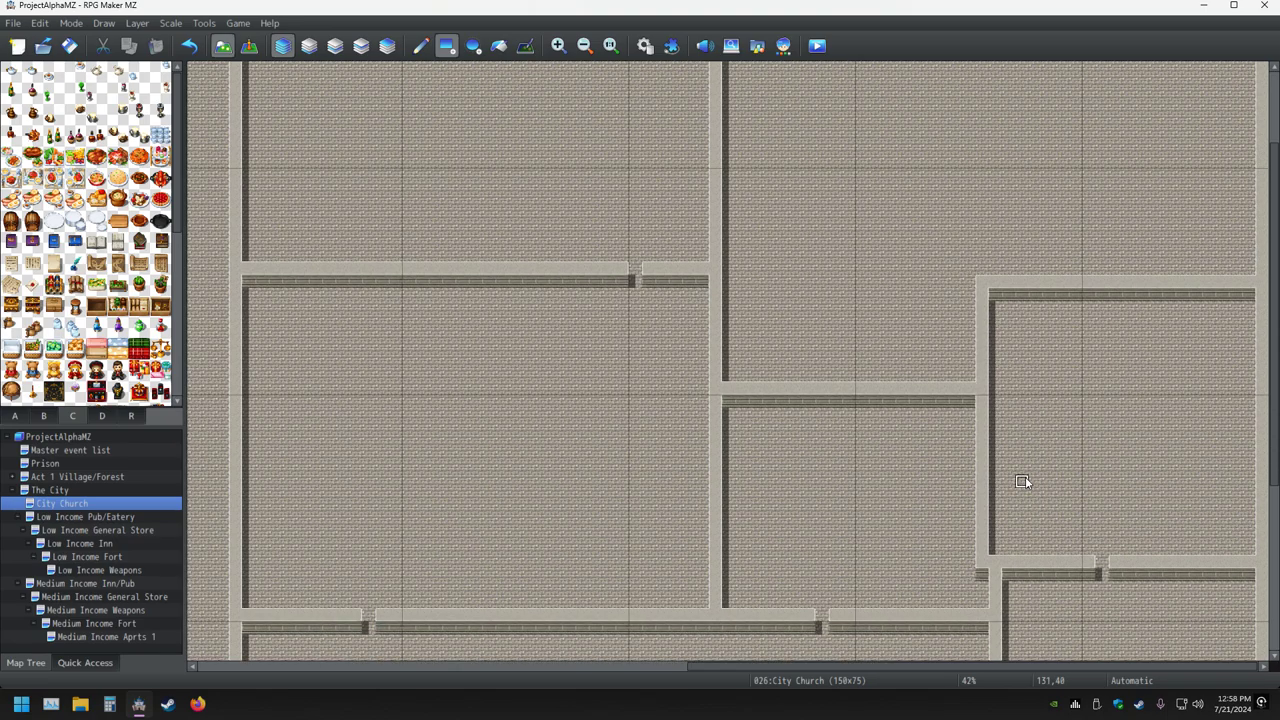
click(983, 482)
click(977, 468)
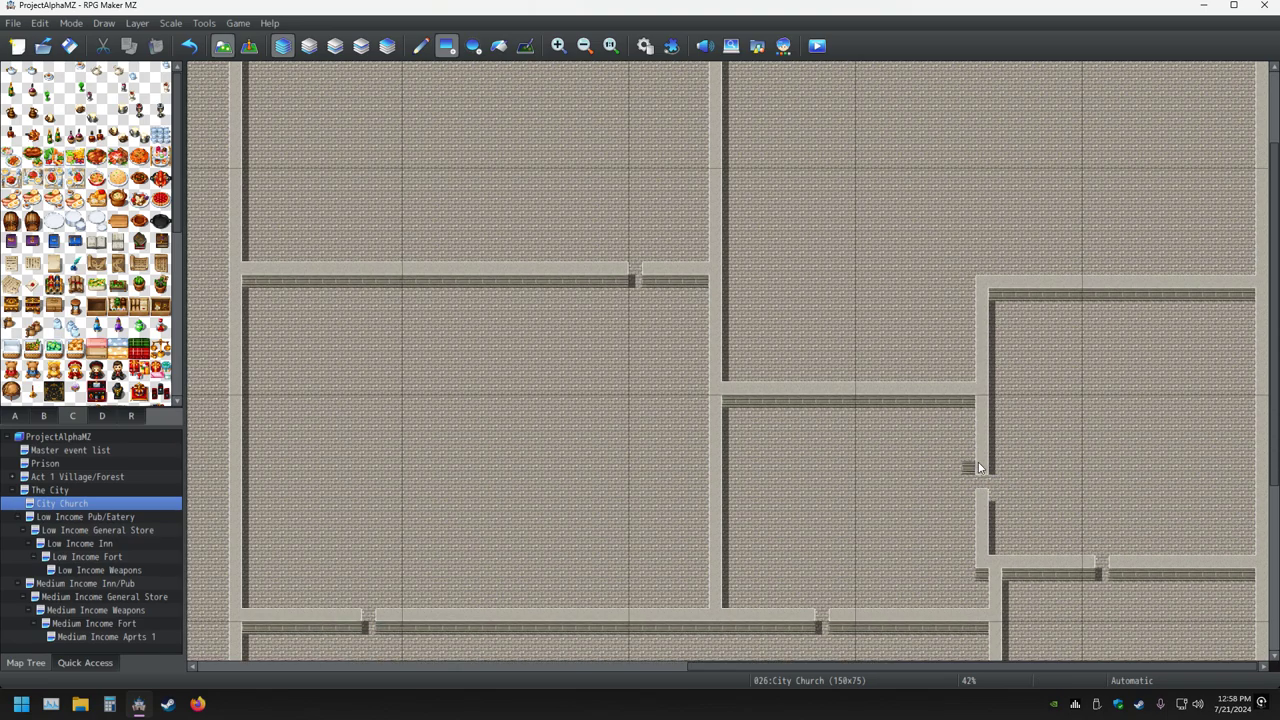
click(188, 46)
click(983, 467)
scroll(916, 468, down, 2)
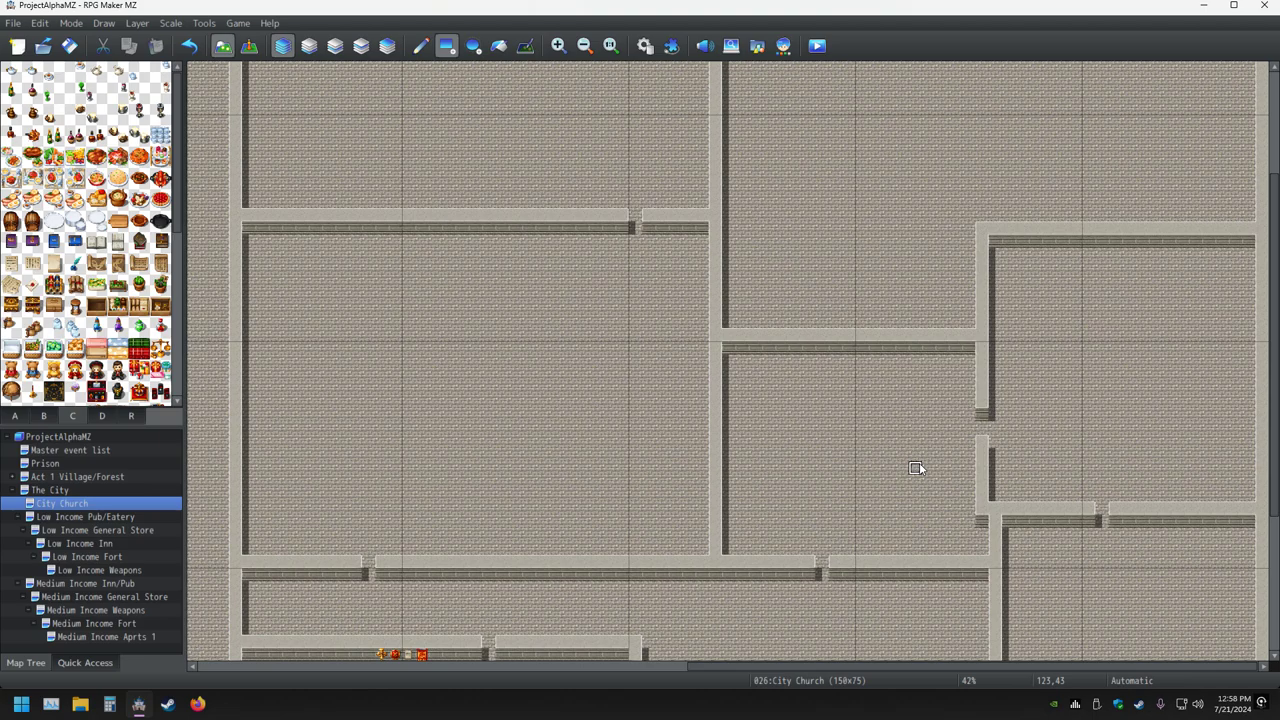
Remove the corridor wall and wall face below the hall's southwestern room, ending the remaining wall flush with the room's west wall.
scroll(916, 466, down, 4)
scroll(916, 460, up, 4)
scroll(916, 458, up, 6)
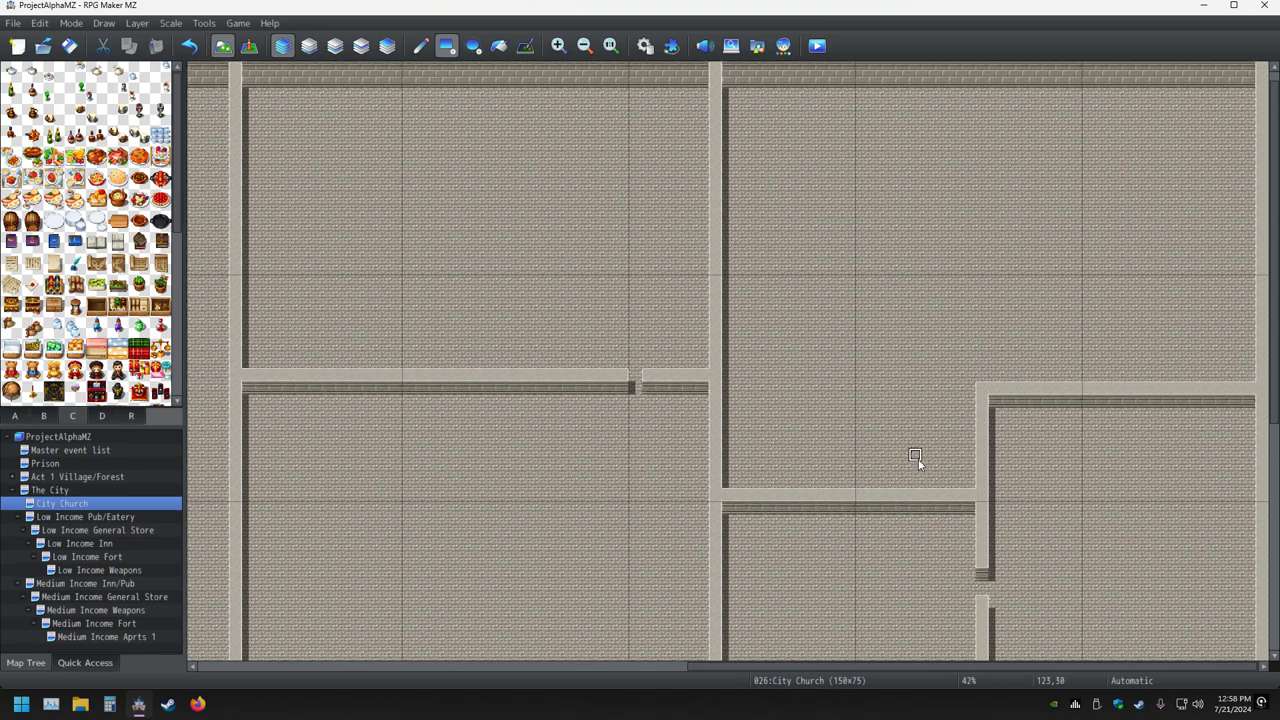
scroll(916, 458, down, 2)
scroll(916, 457, down, 4)
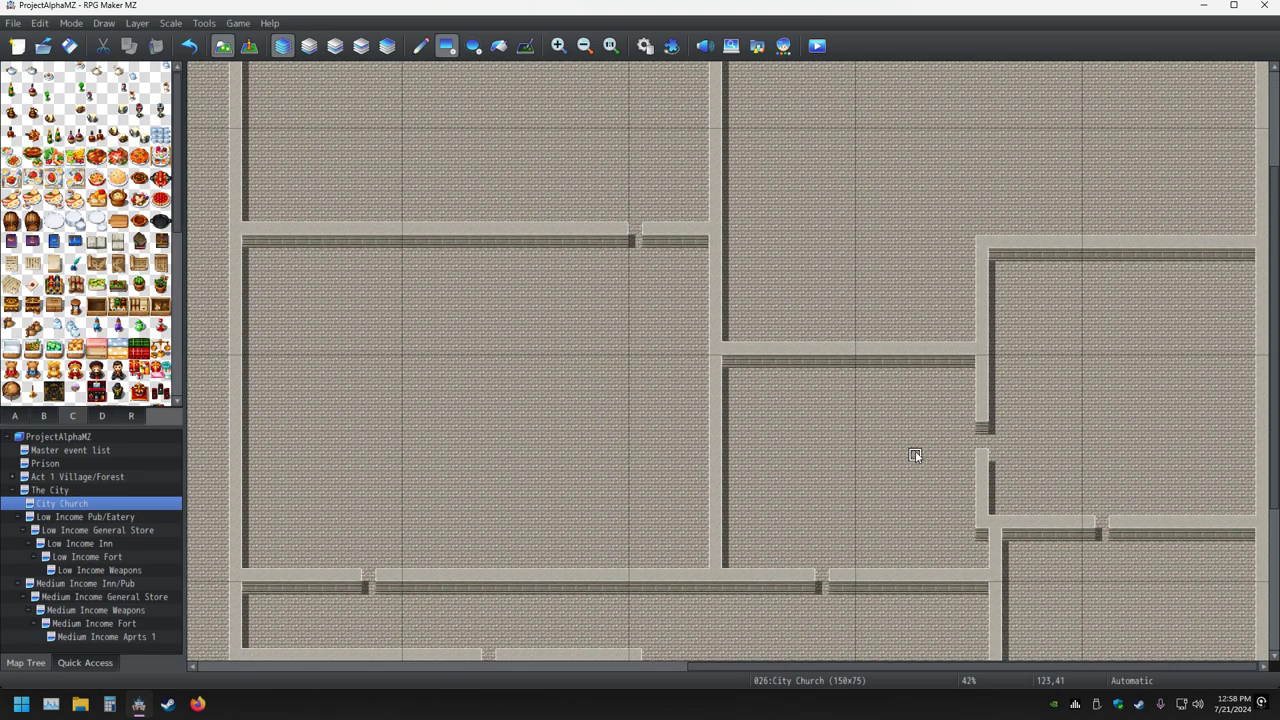
scroll(931, 476, down, 2)
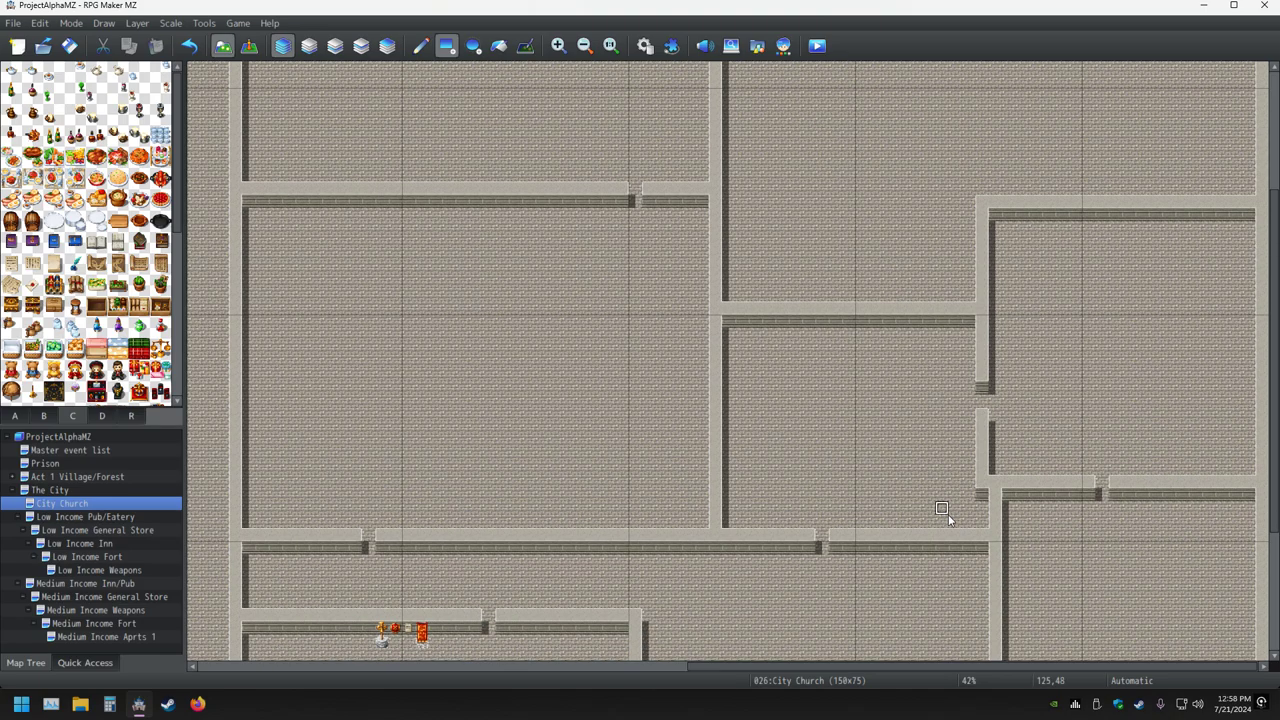
click(968, 540)
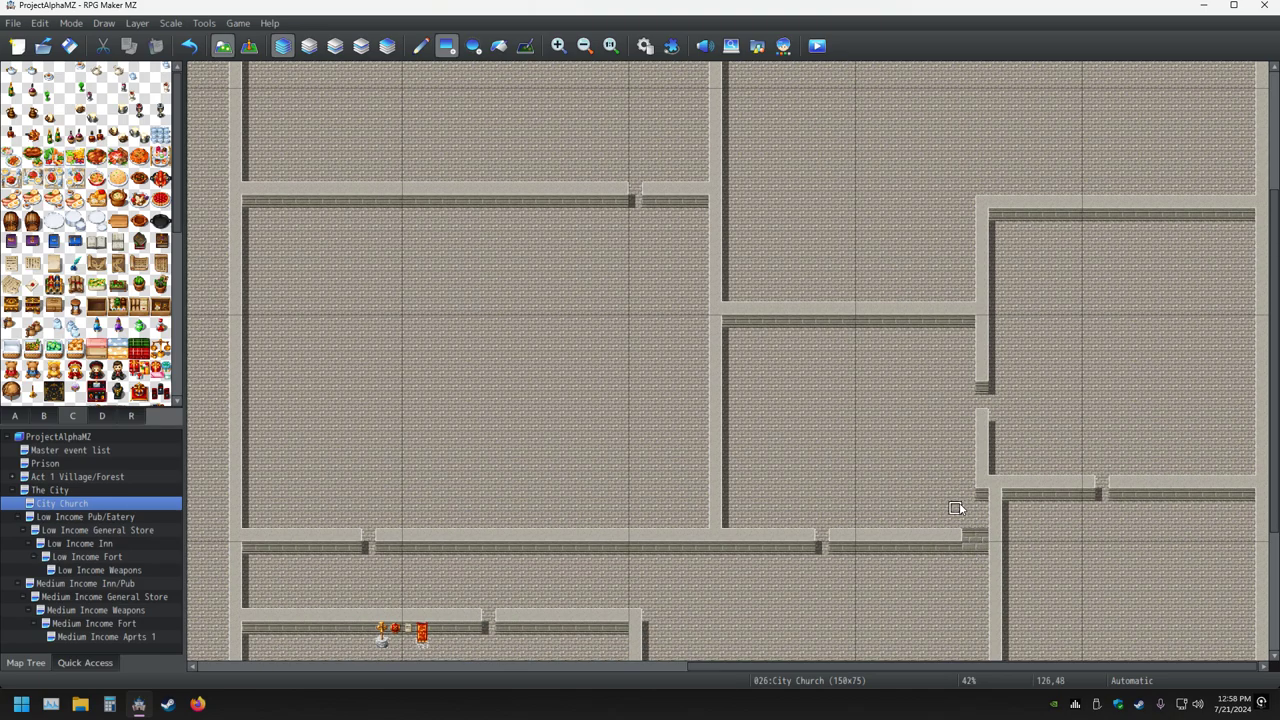
click(981, 540)
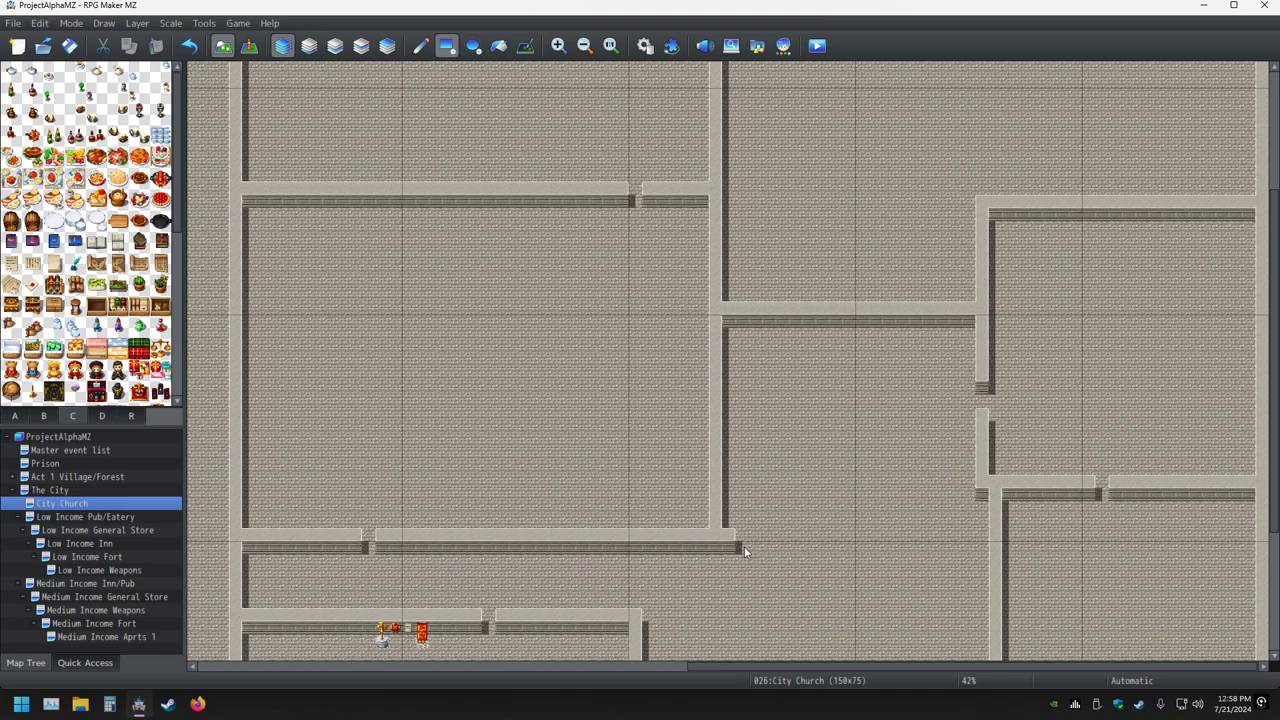
click(740, 546)
scroll(826, 489, up, 3)
scroll(914, 495, down, 2)
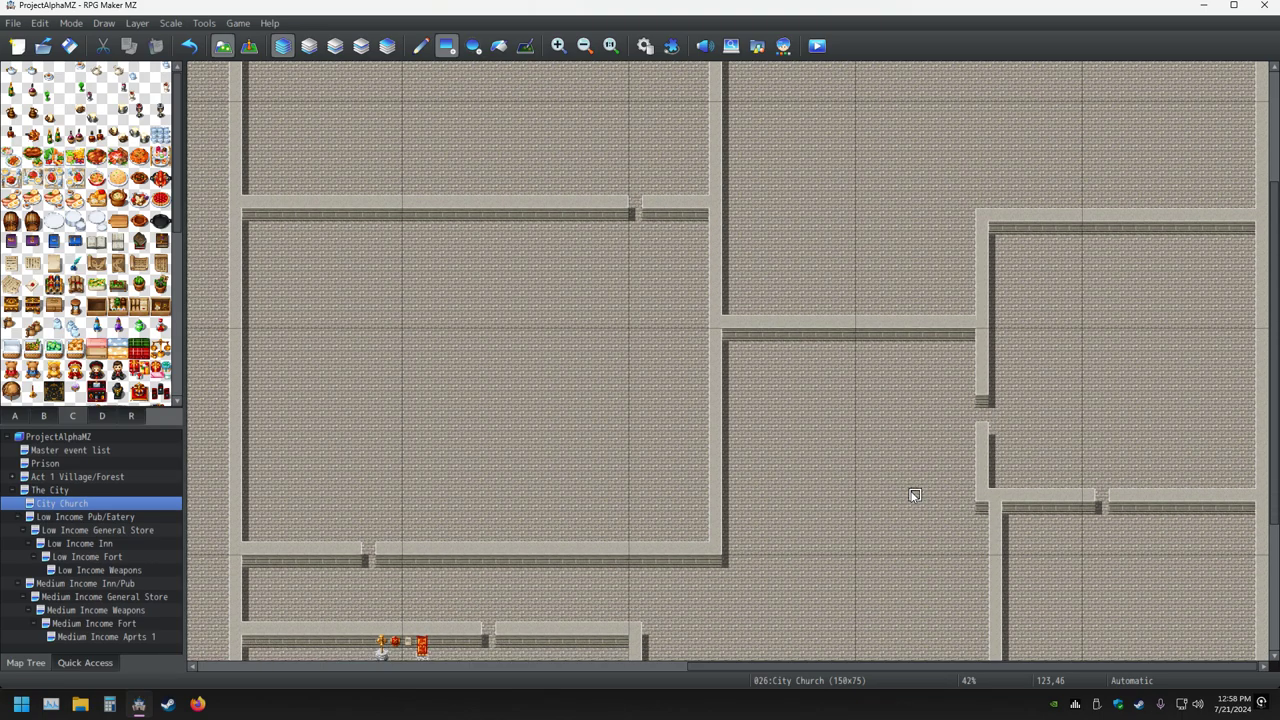
scroll(914, 495, down, 4)
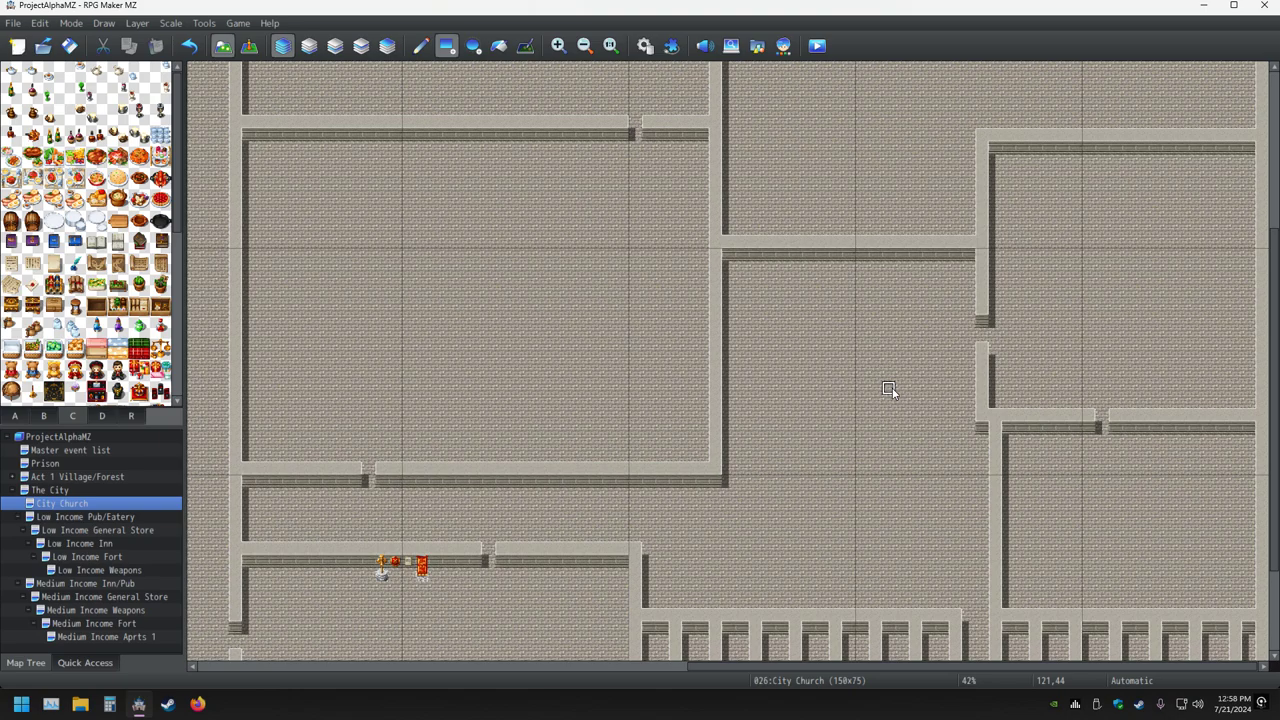
scroll(889, 389, up, 5)
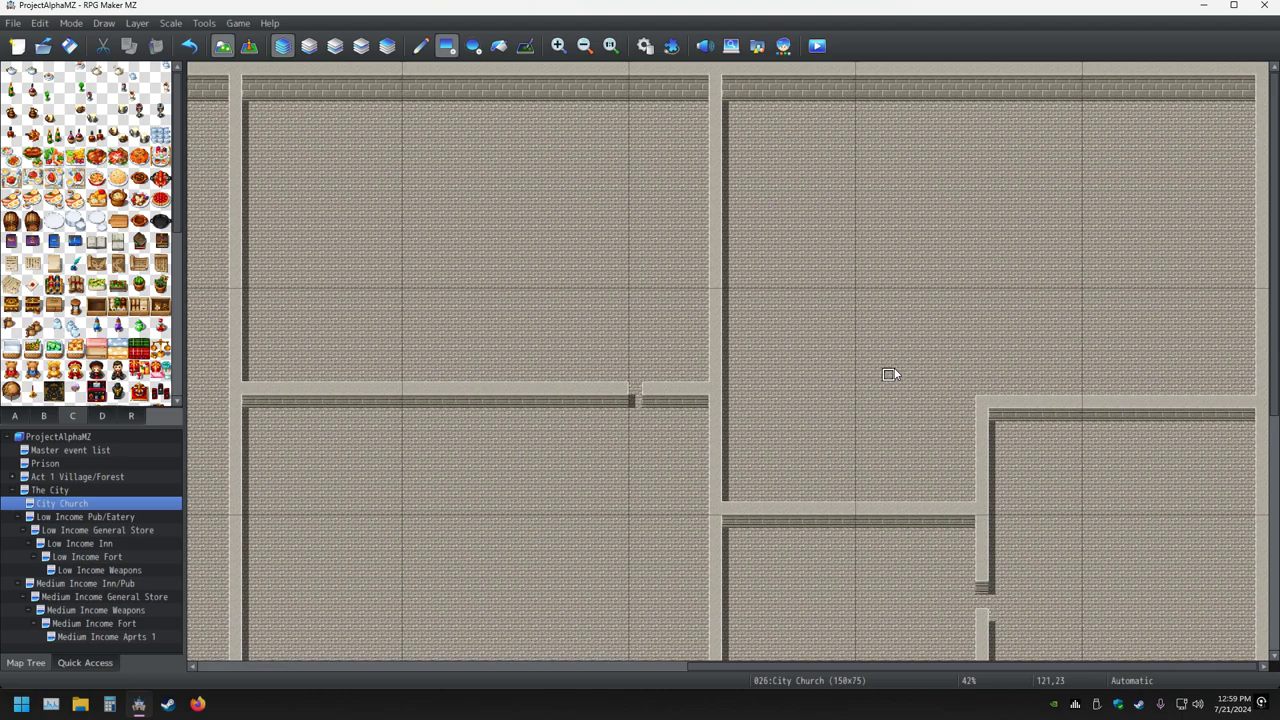
key(alt+z)
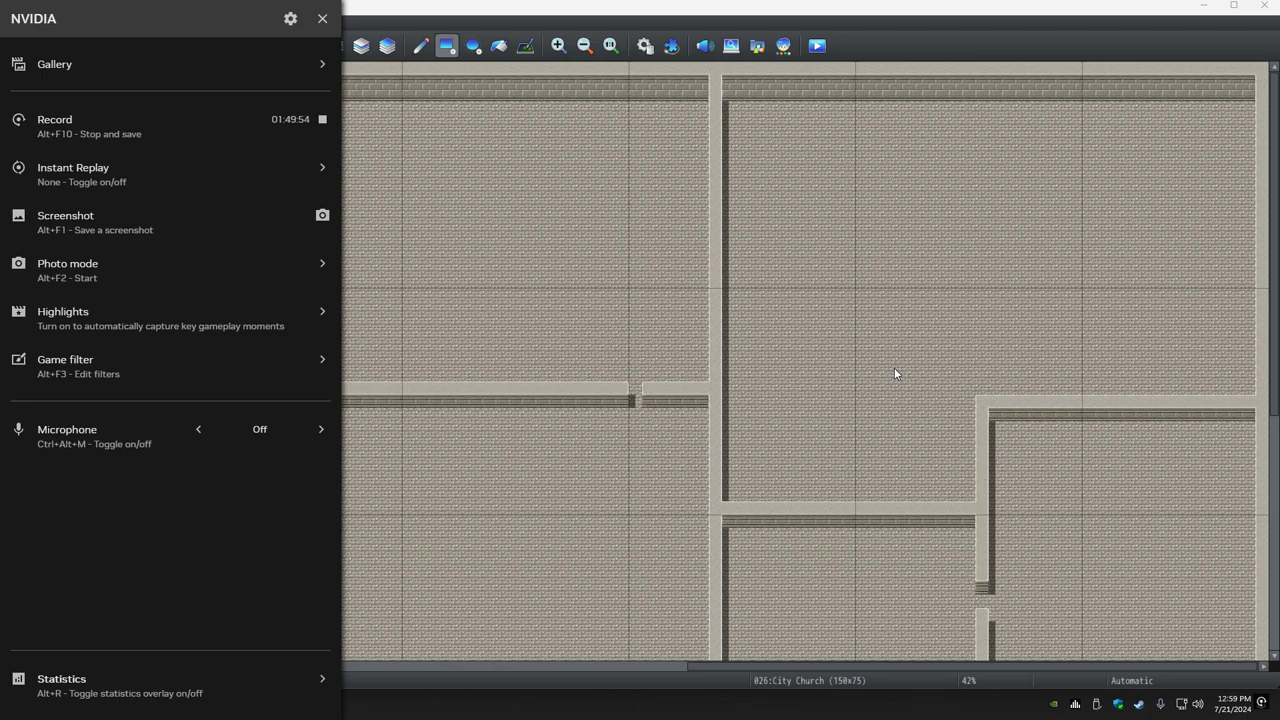
key(alt+z)
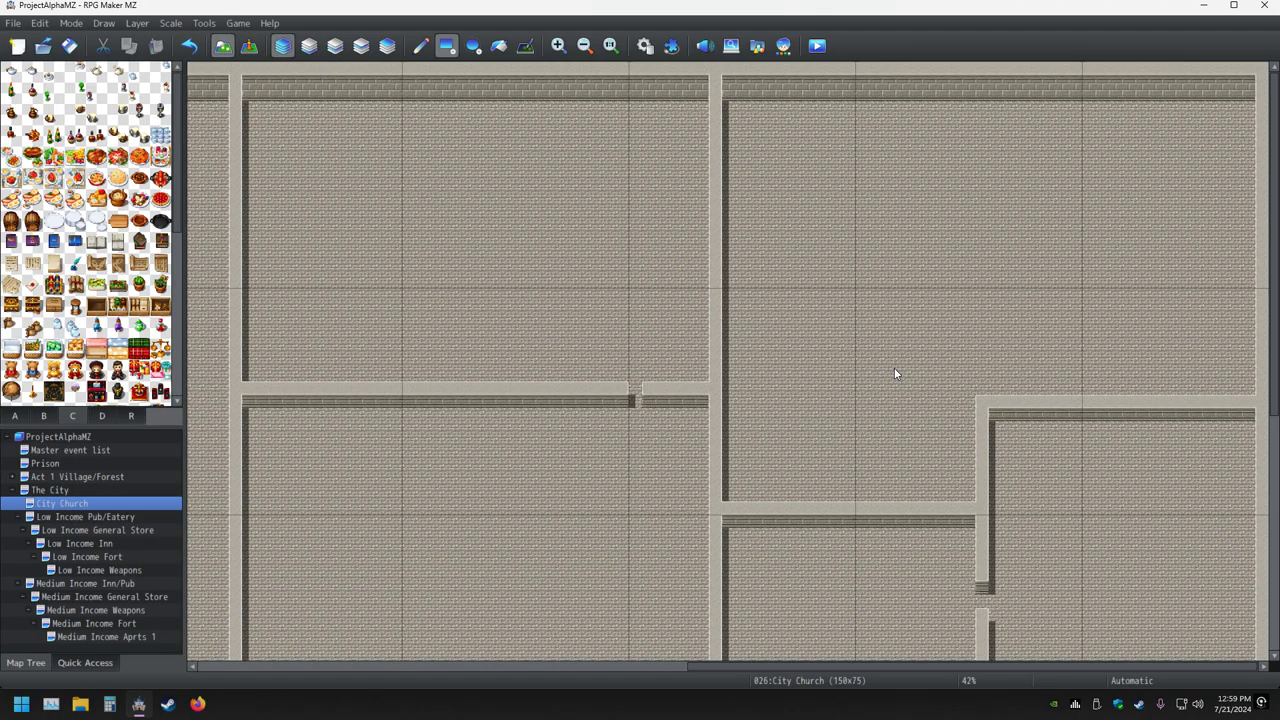
key(alt+z)
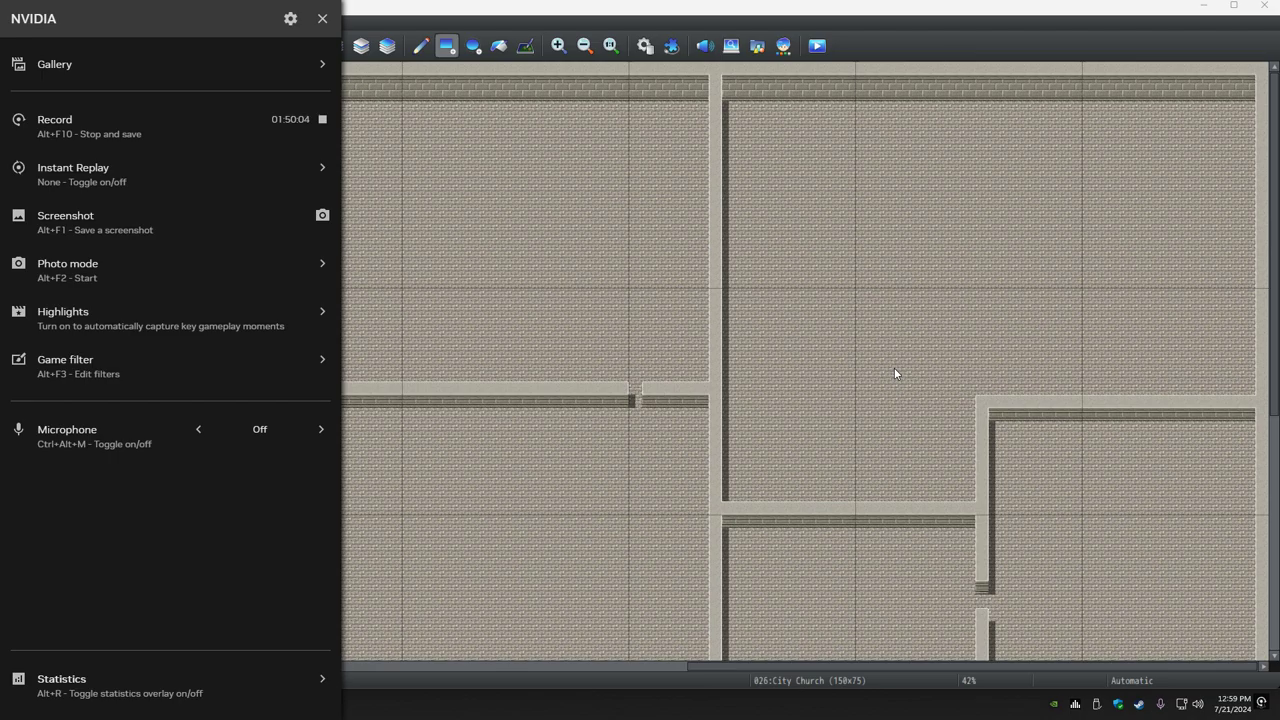
key(alt+z)
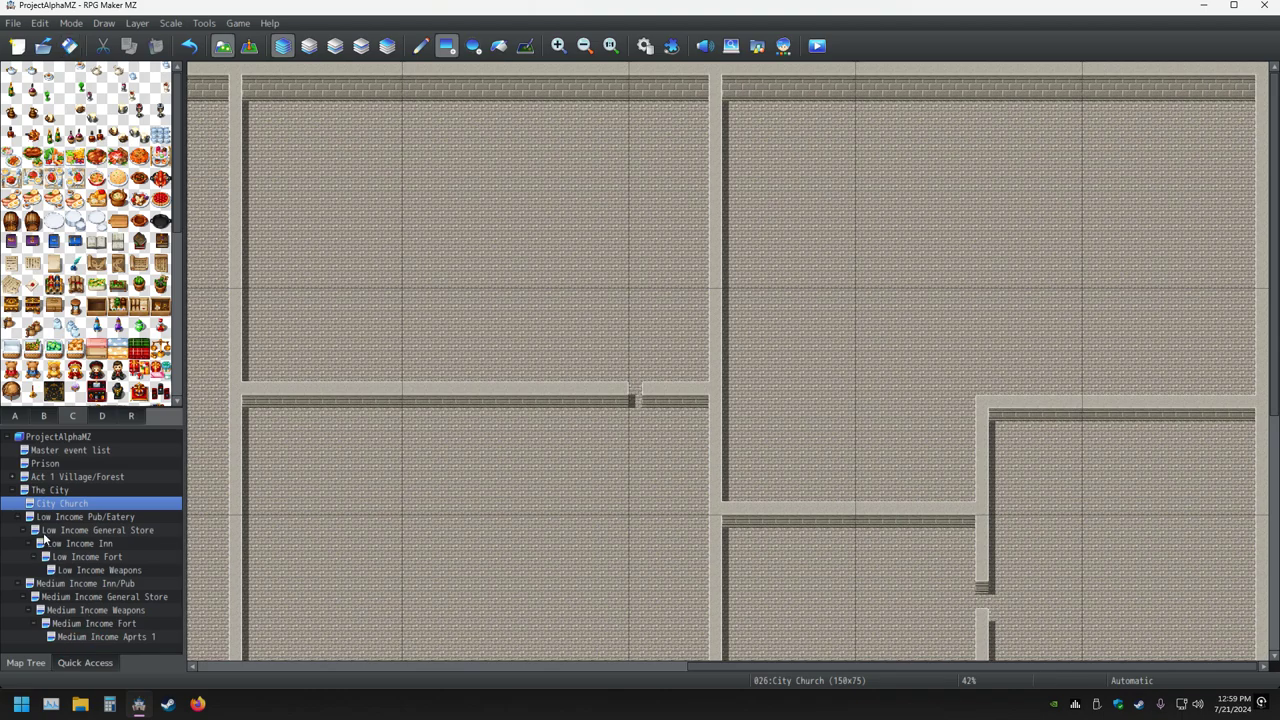
Open a one-tile doorway through the southwestern area's north wall, left of its middle.
click(58, 491)
click(82, 503)
click(808, 511)
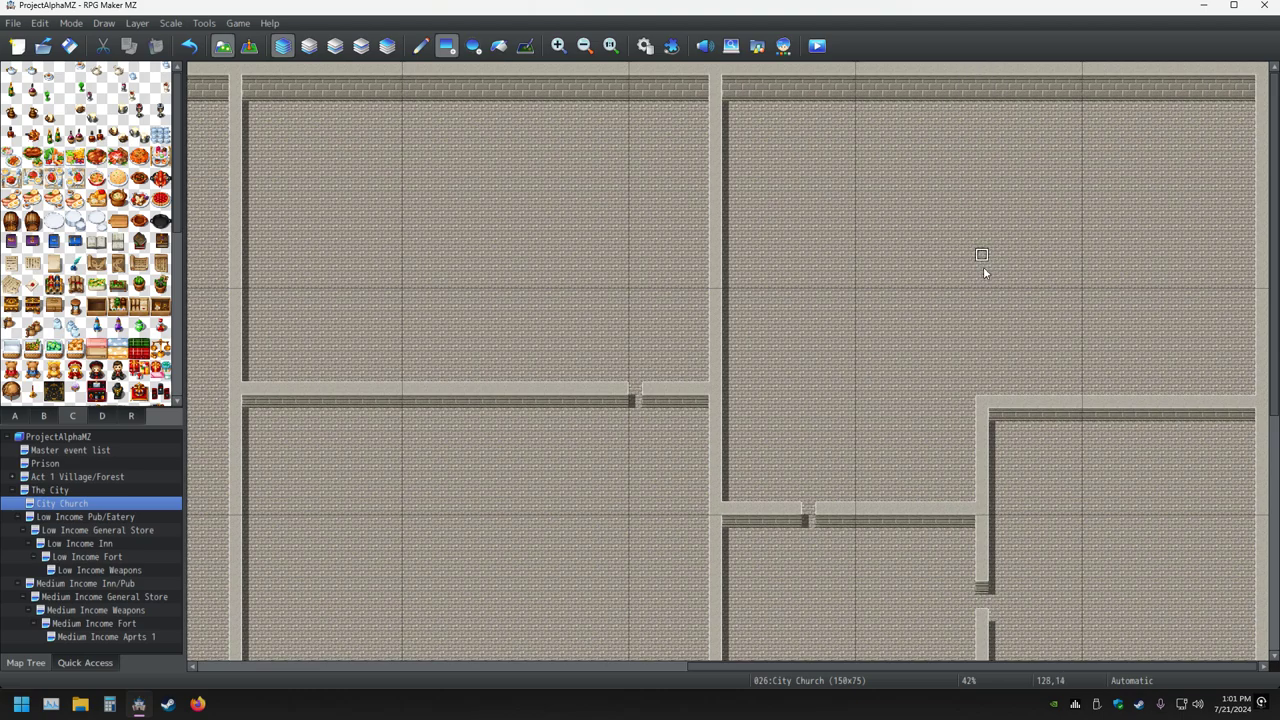
Divide the upper eastern hall with a full-width horizontal wall to the outer east wall and add the wall face beneath it.
mouse_move(981, 393)
mouse_down()
mouse_move(961, 73)
mouse_move(975, 71)
mouse_up()
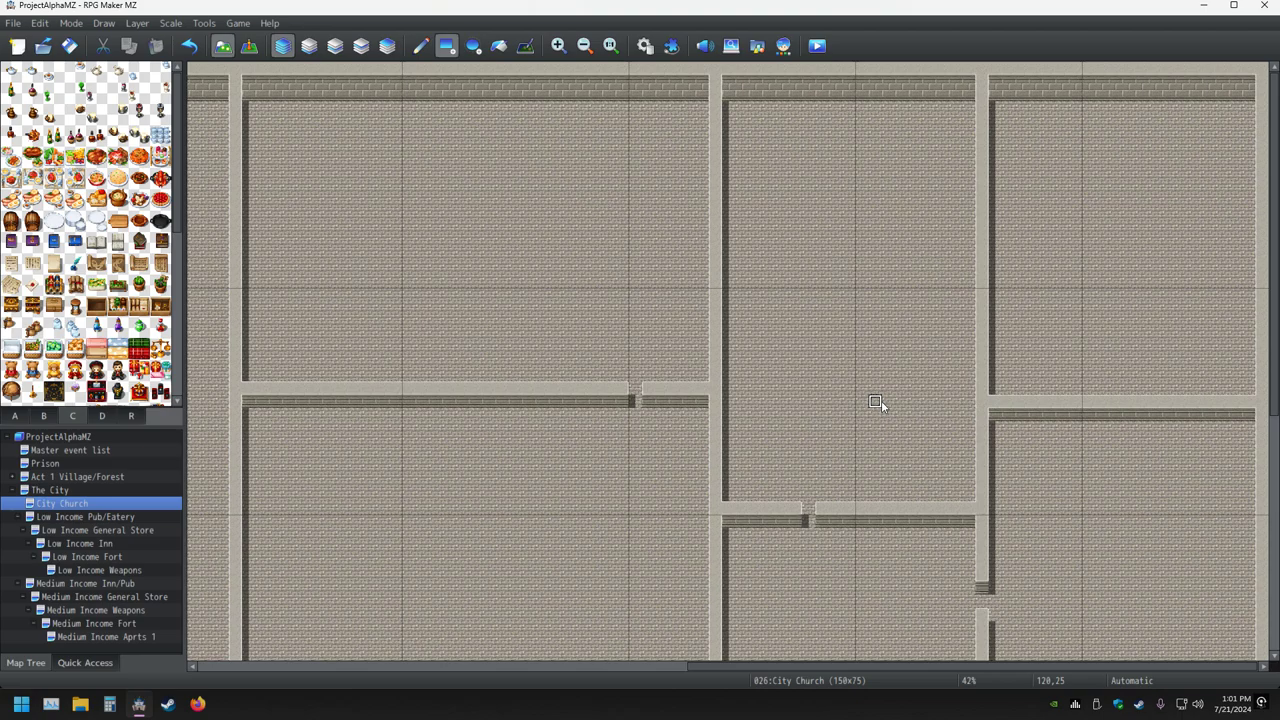
key(ctrl+z)
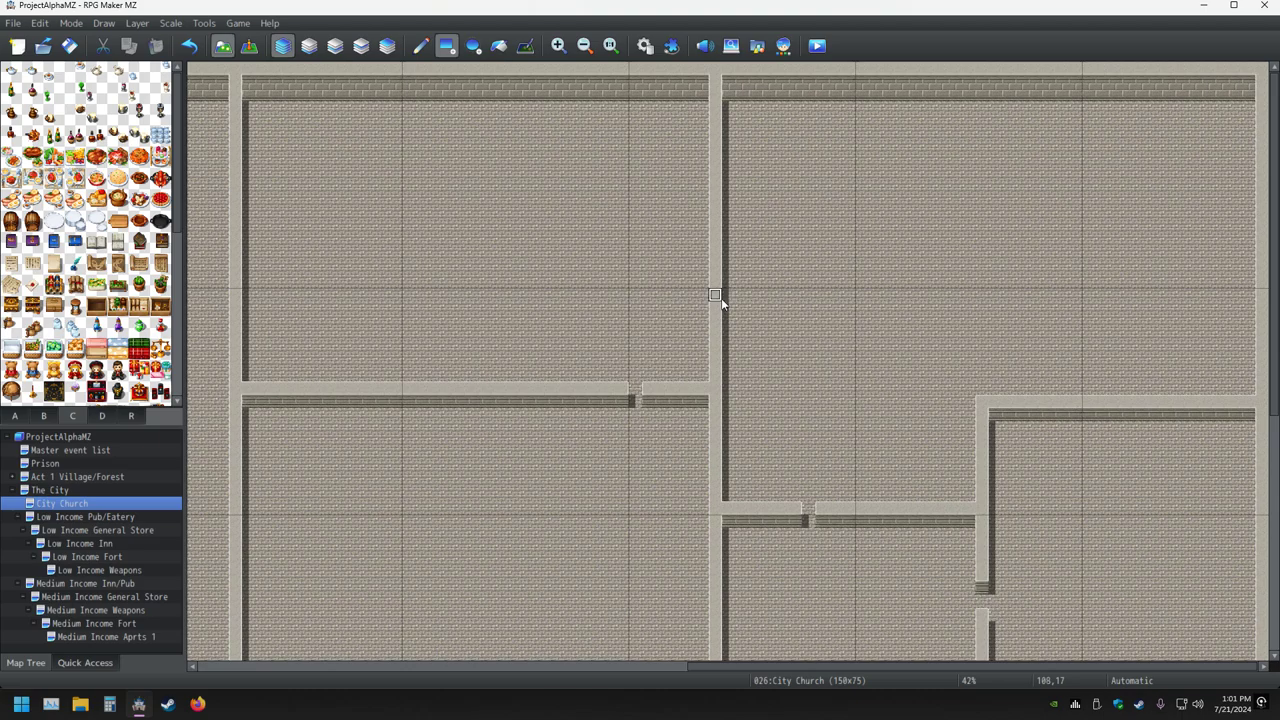
drag(714, 300, 1255, 300)
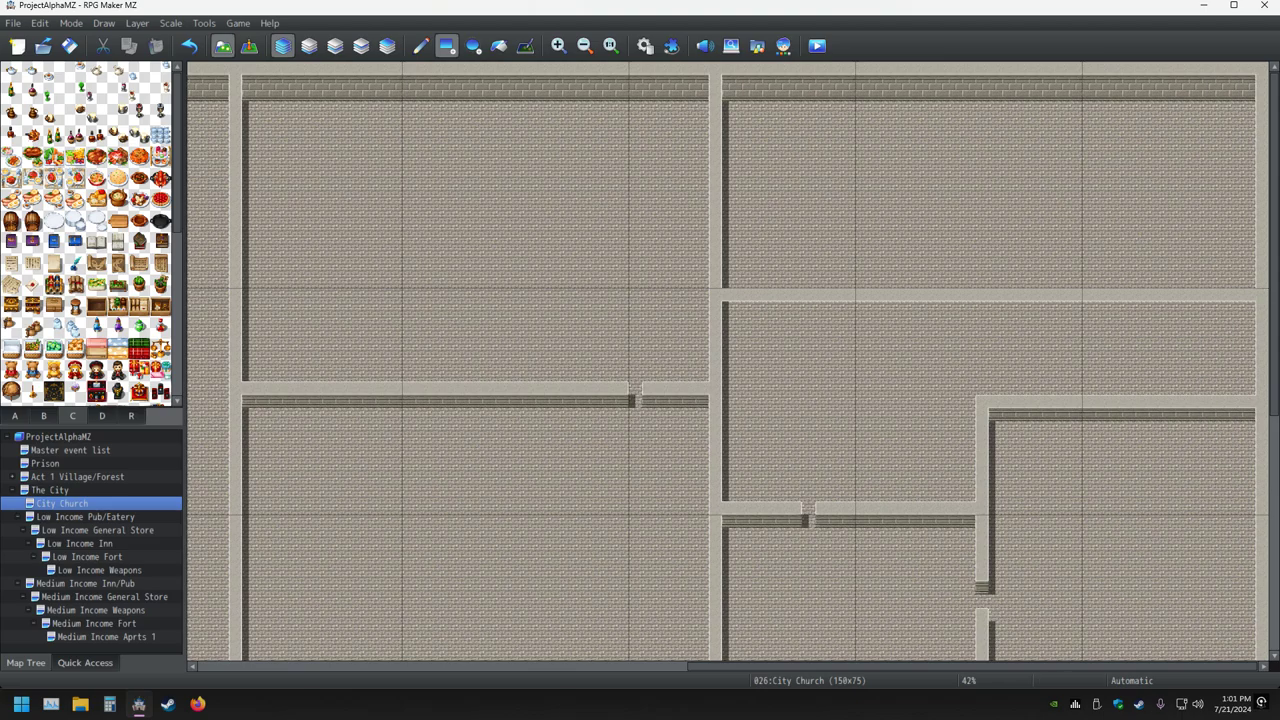
mouse_move(1250, 318)
mouse_down()
mouse_move(1135, 327)
mouse_move(731, 308)
mouse_up()
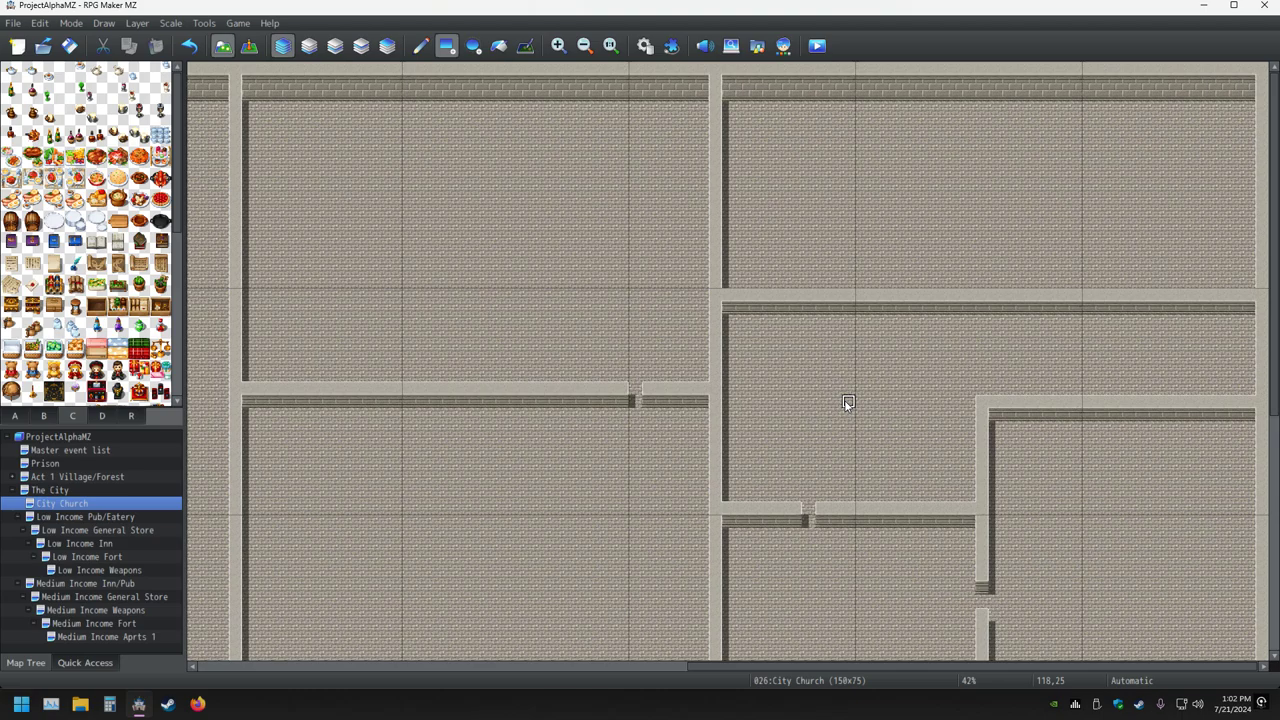
Close the doorway in the eastern room's west wall and open a one-tile doorway through its north wall instead.
scroll(877, 455, down, 2)
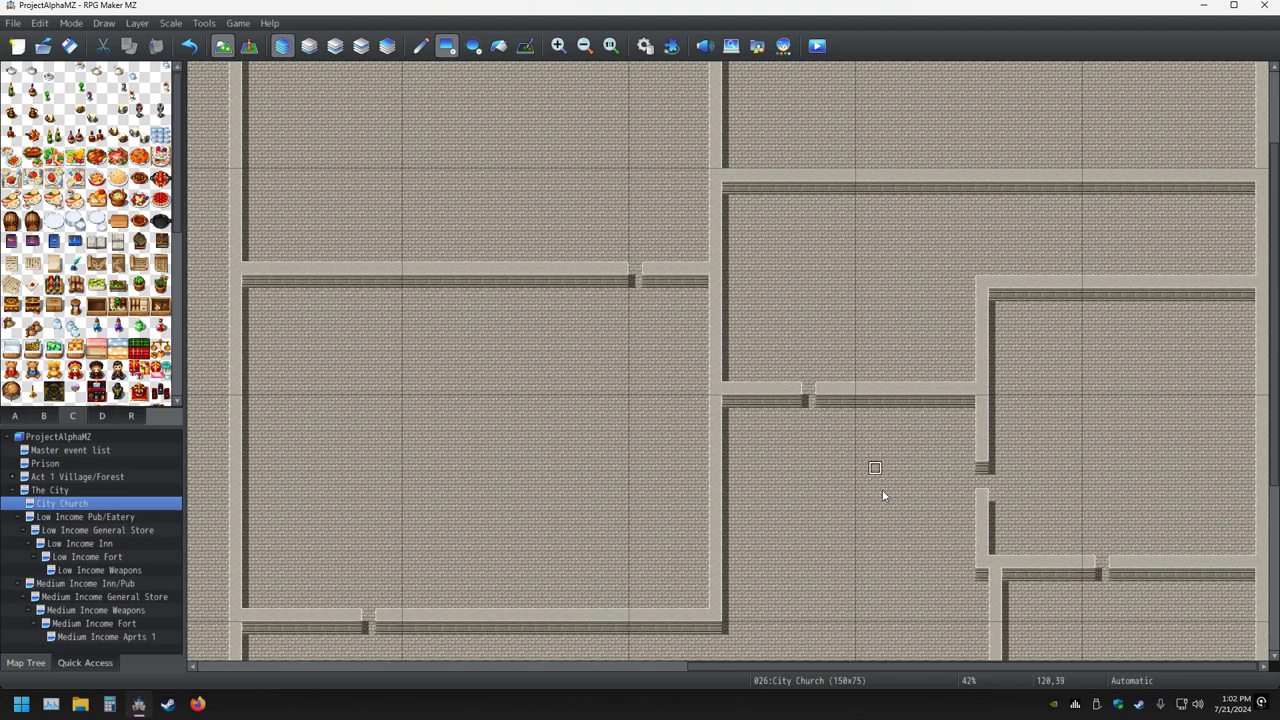
click(981, 466)
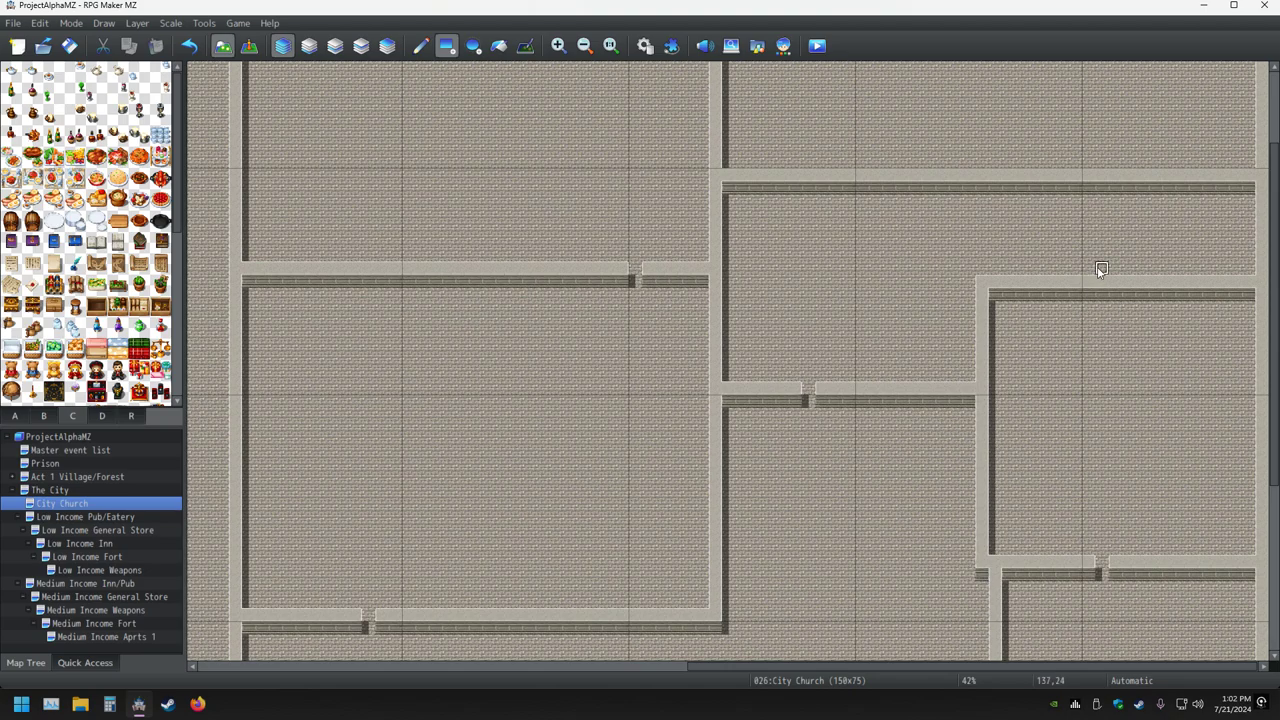
click(1142, 290)
Split the northern hall room with a vertical wall and open a one-tile doorway in the south wall of each half.
scroll(1031, 226, up, 3)
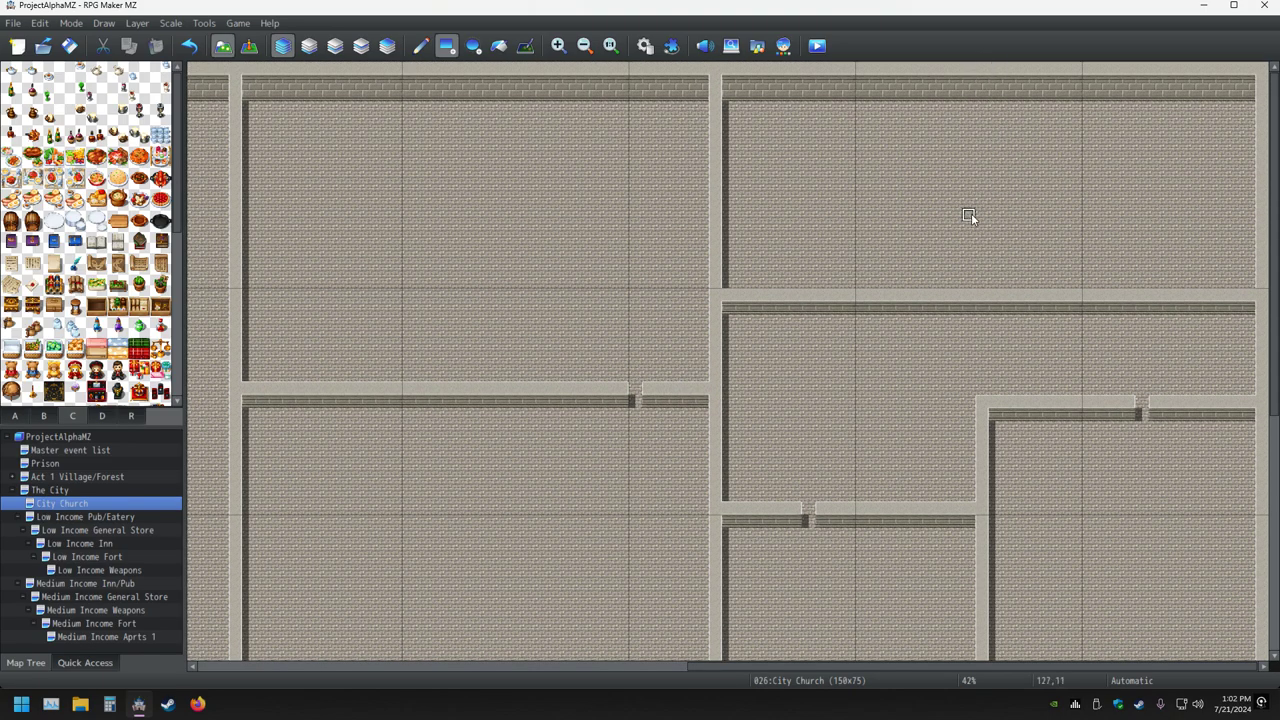
drag(991, 288, 997, 80)
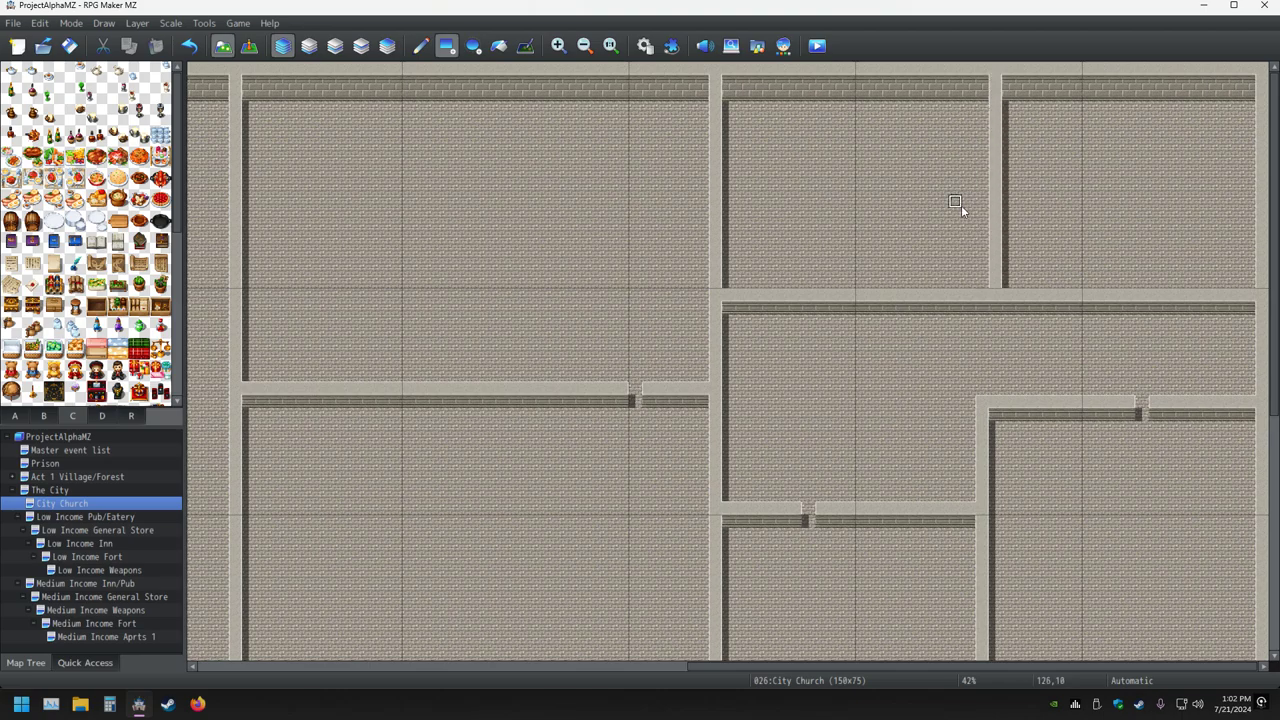
click(901, 297)
click(1061, 295)
ctrl+scroll(893, 380, down, 4)
ctrl+scroll(420, 320, down, 1)
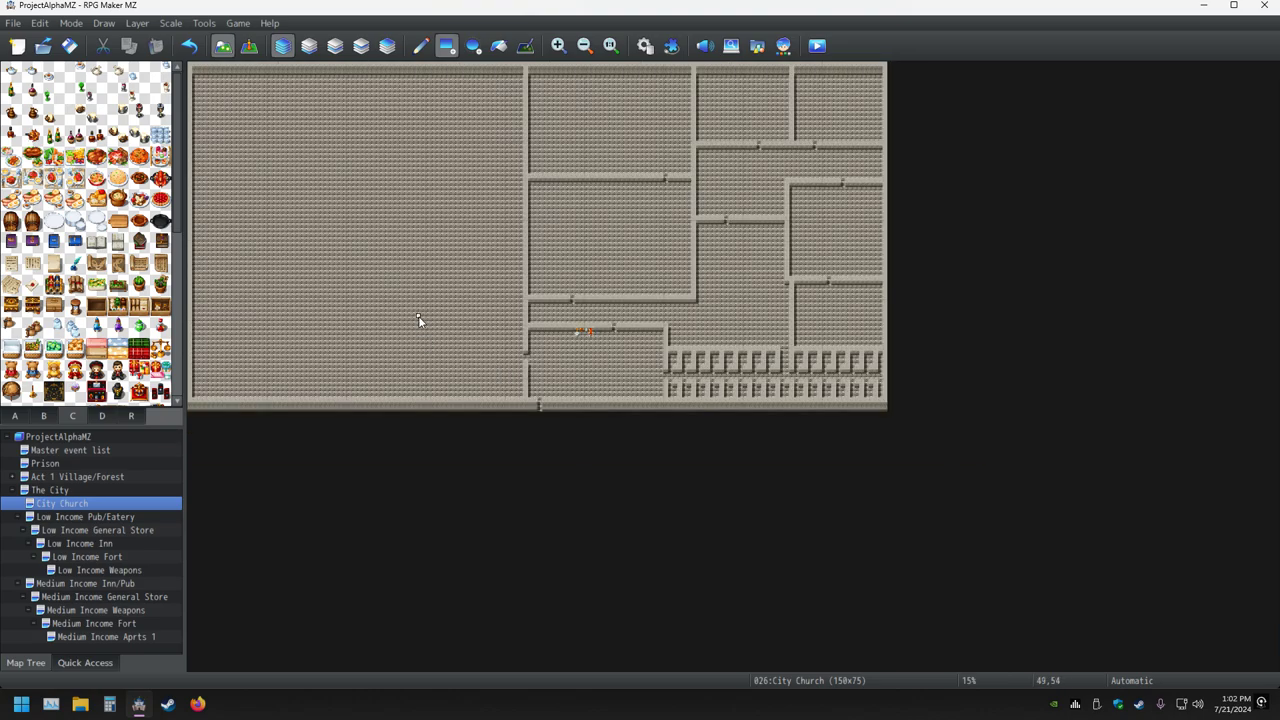
ctrl+scroll(420, 320, up, 2)
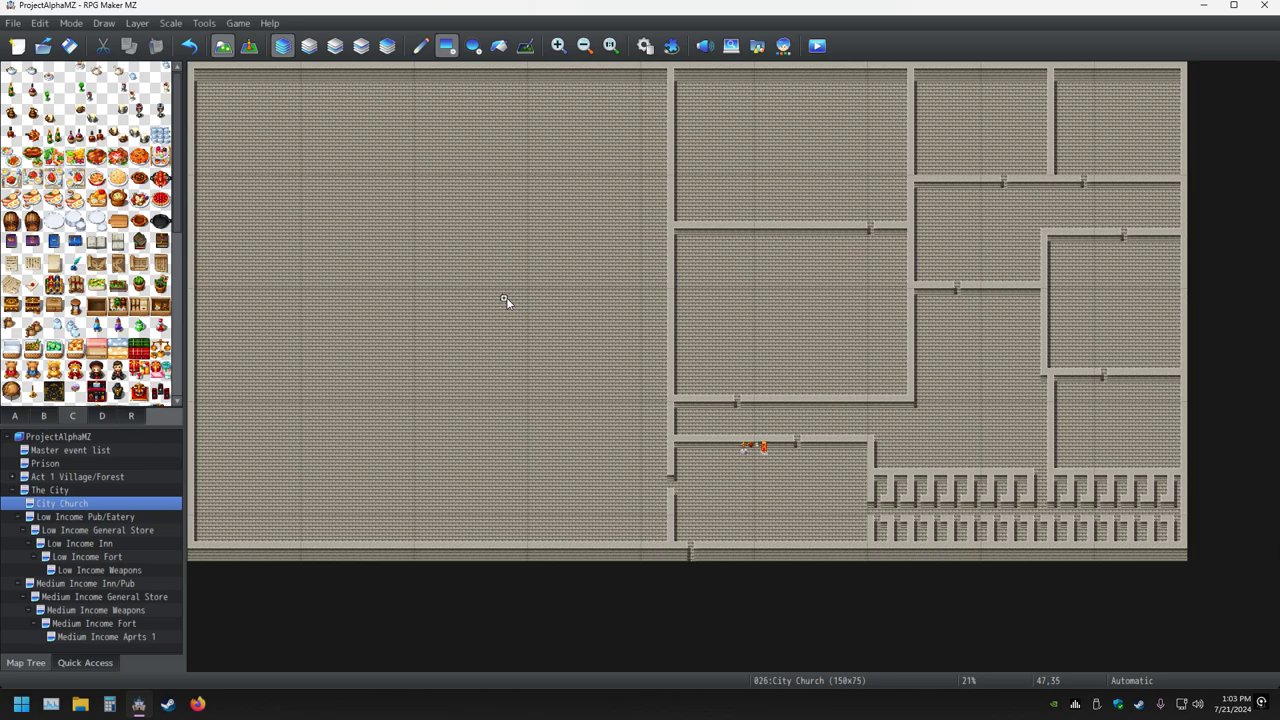
key(alt+z)
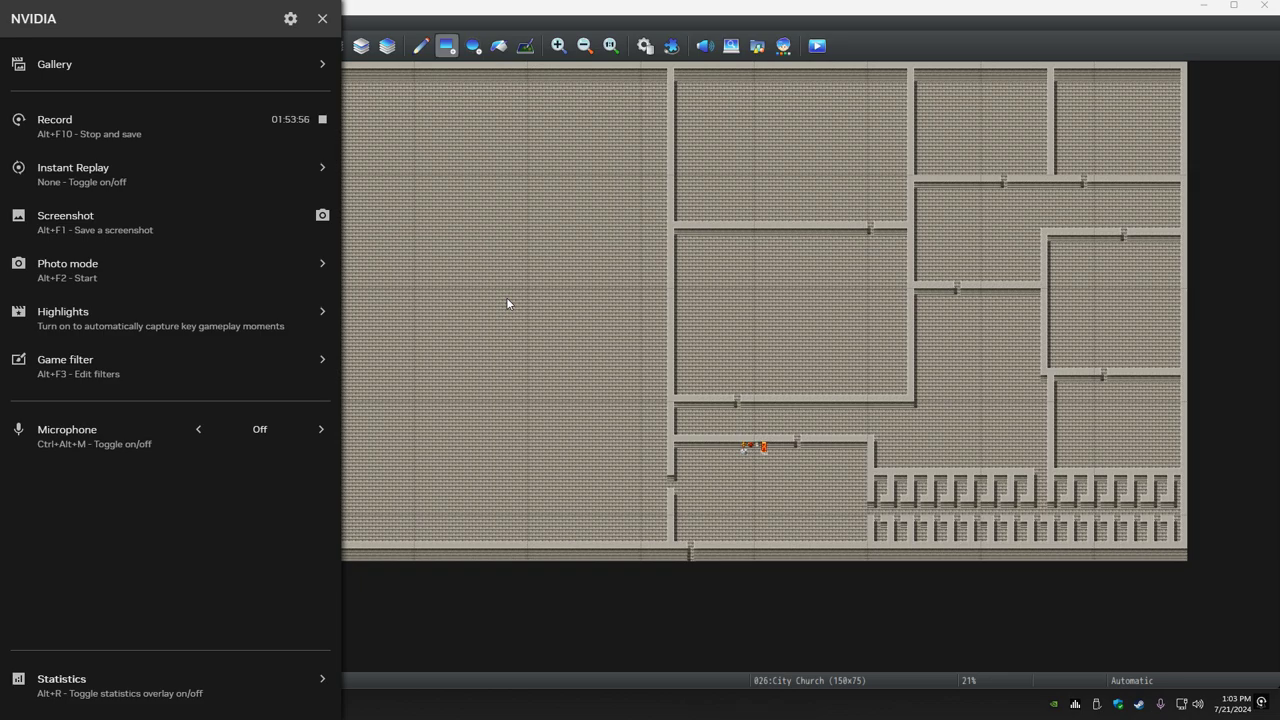
click(210, 376)
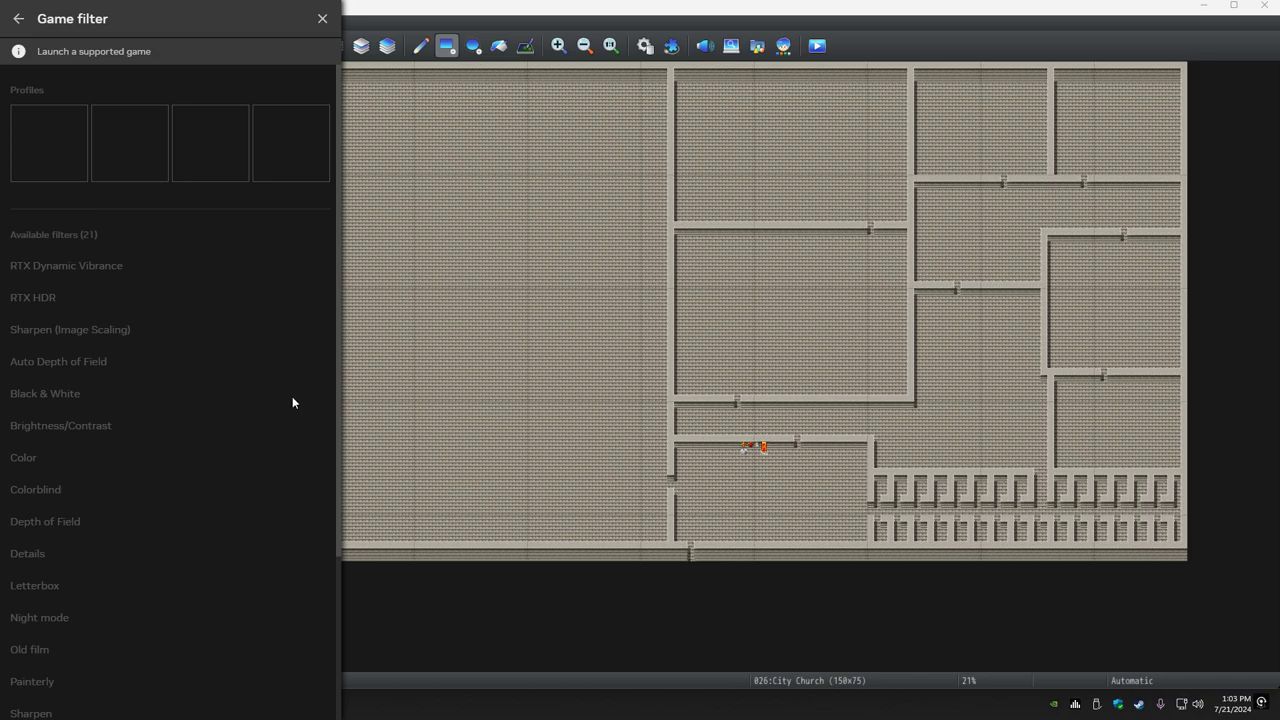
scroll(292, 400, down, 3)
scroll(288, 392, up, 3)
scroll(288, 385, down, 3)
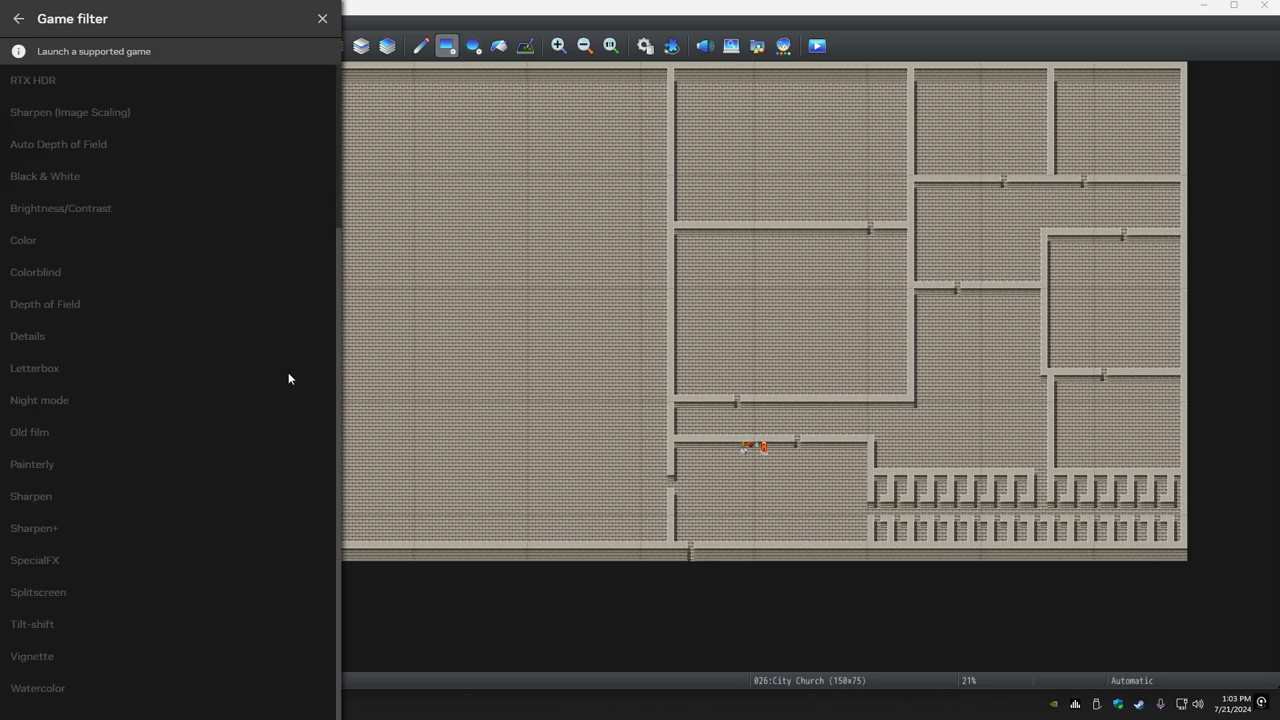
scroll(288, 378, up, 3)
key(alt+f3)
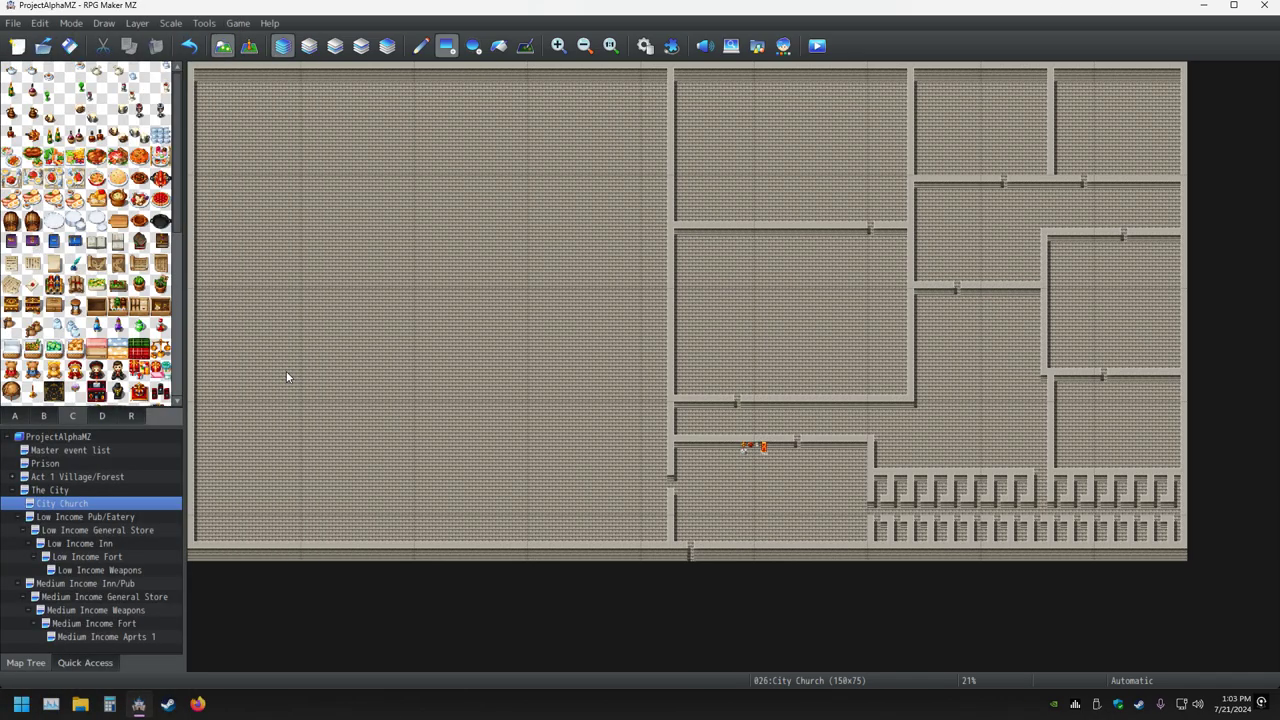